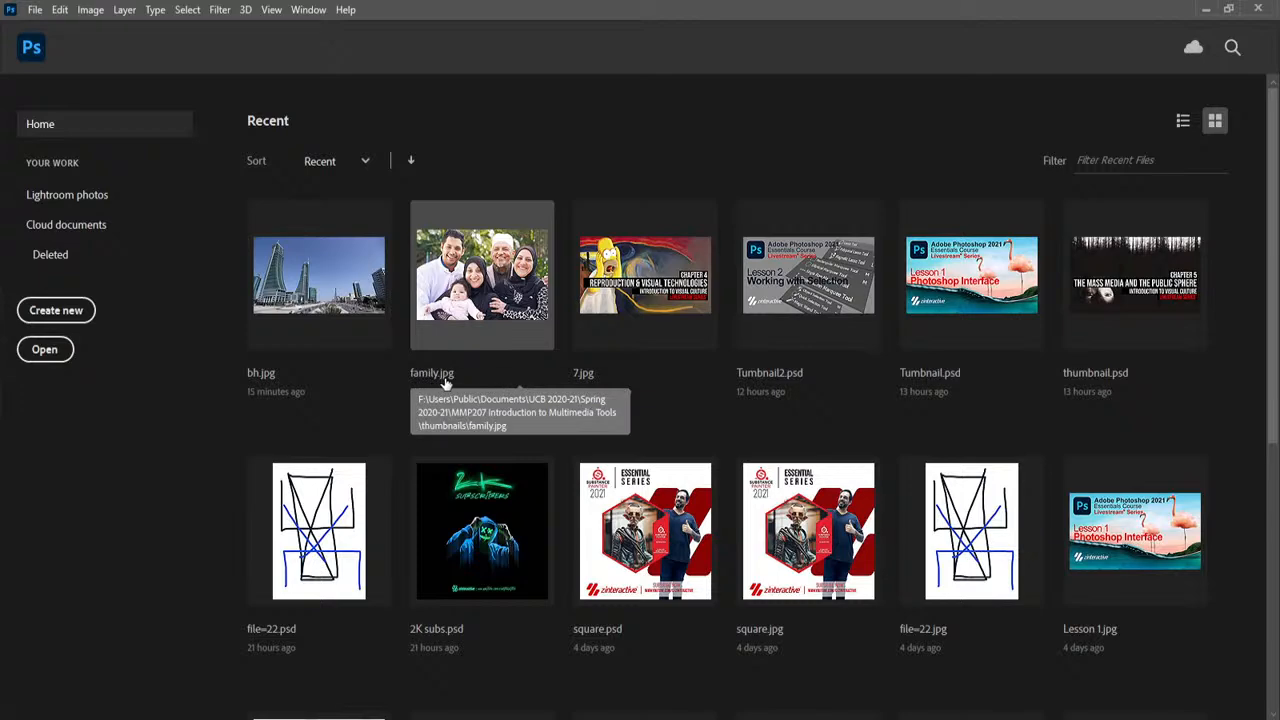
Step: Open bh.jpg and family.jpg from the recent files, compare the two documents, and make bh.jpg the active one
{"action": "left_click", "coordinate": [337, 315]}
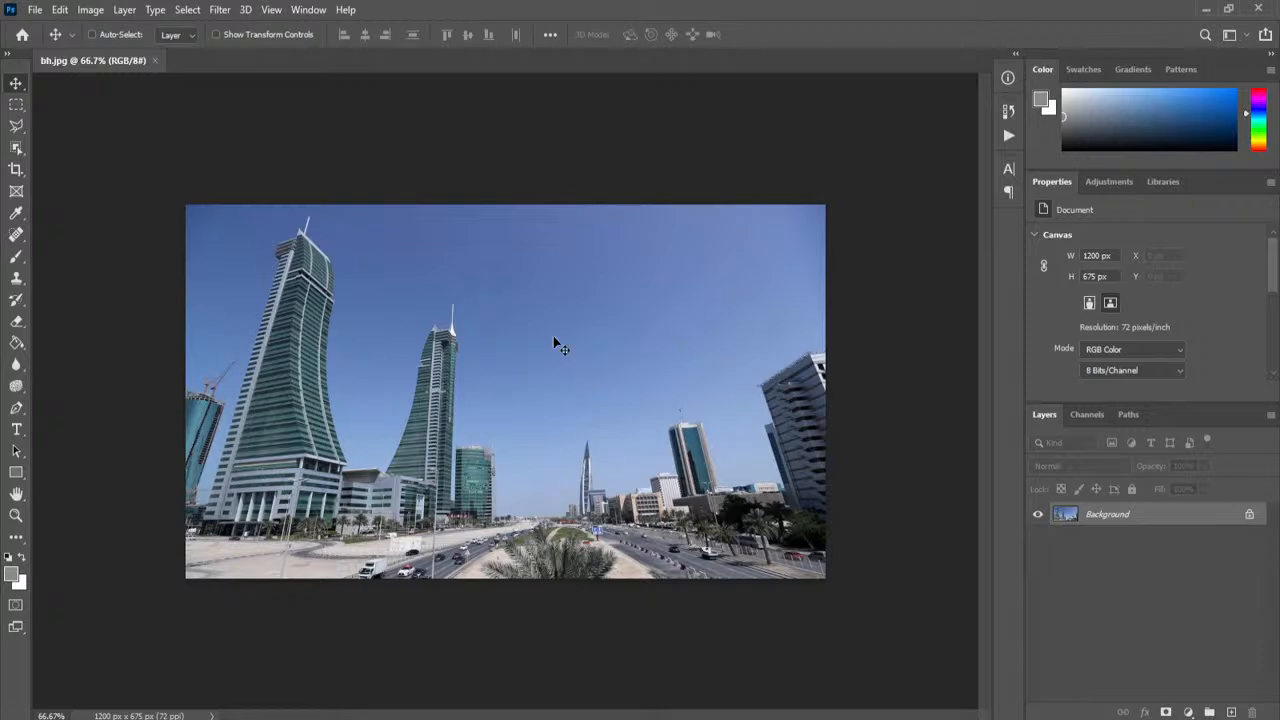
{"action": "left_click", "coordinate": [34, 10]}
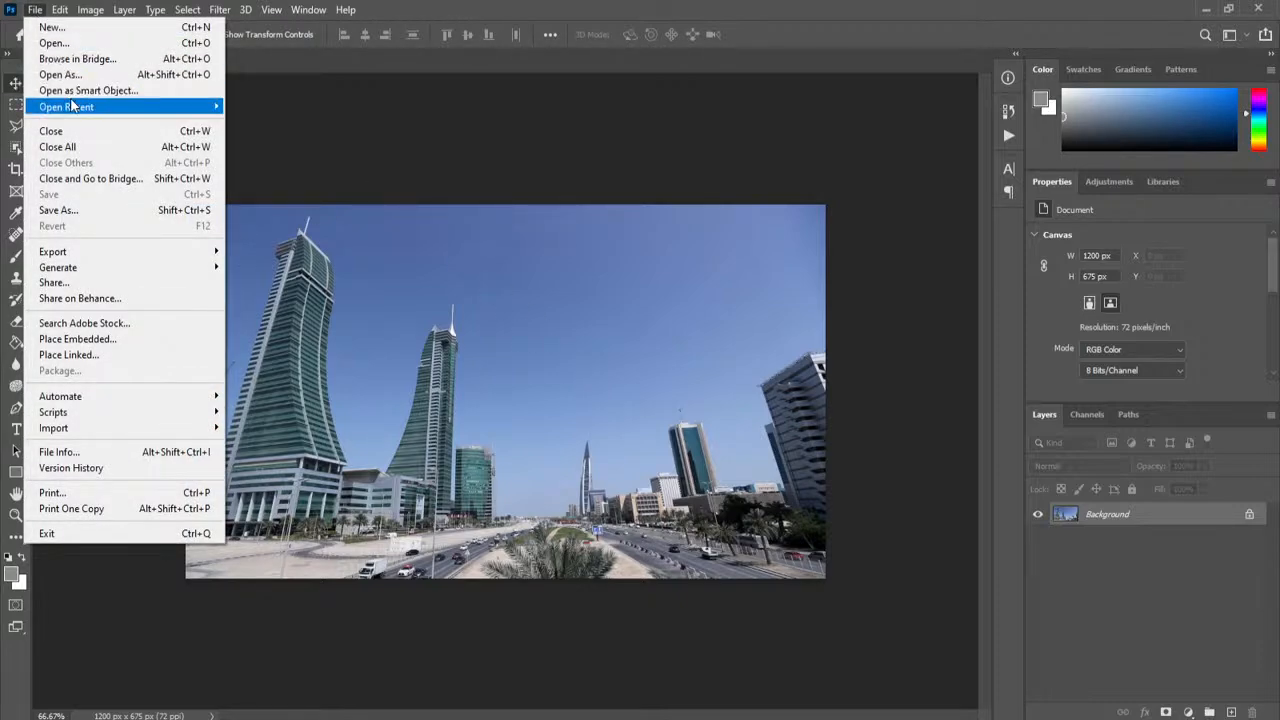
{"action": "mouse_move", "coordinate": [72, 104]}
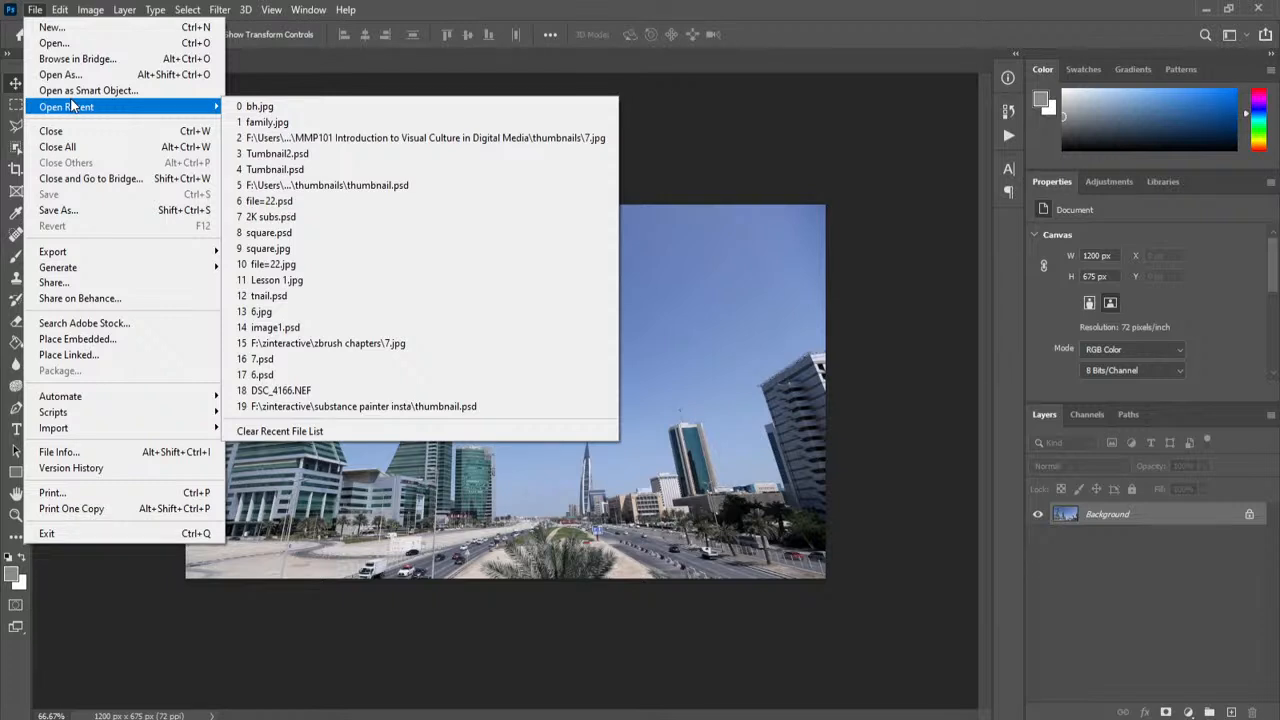
{"action": "left_click", "coordinate": [306, 125]}
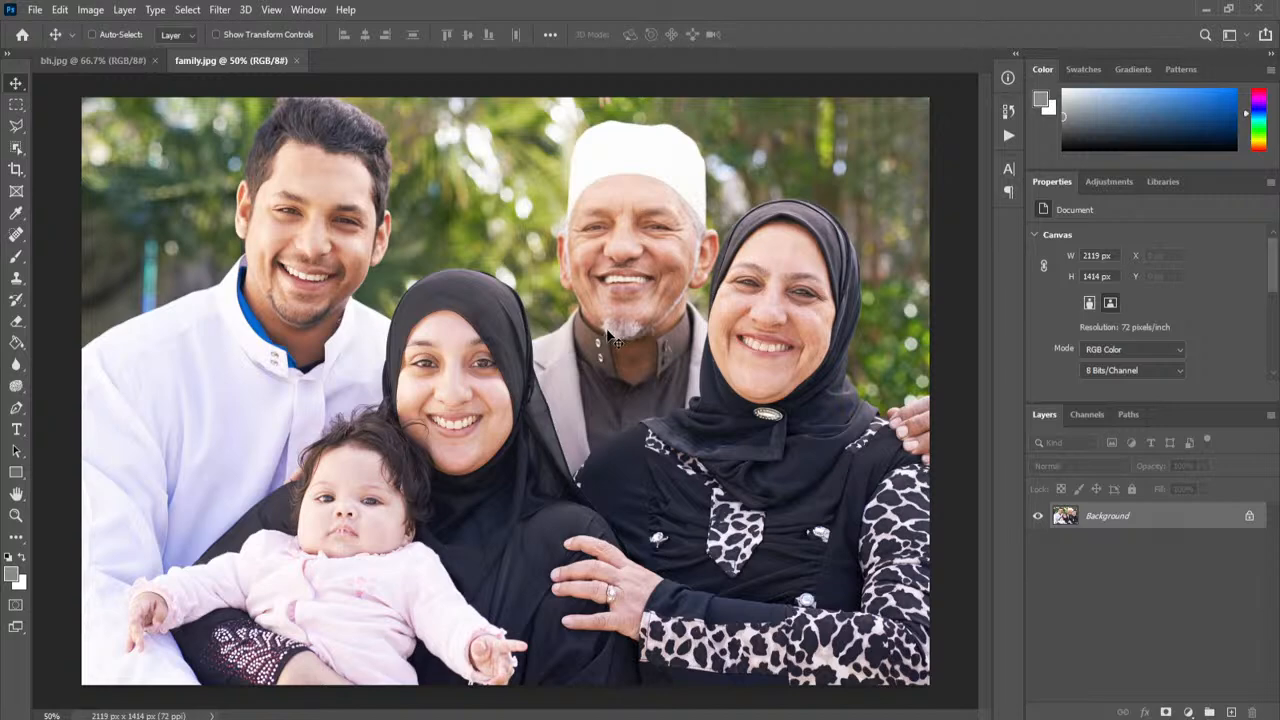
{"action": "left_click", "coordinate": [83, 61]}
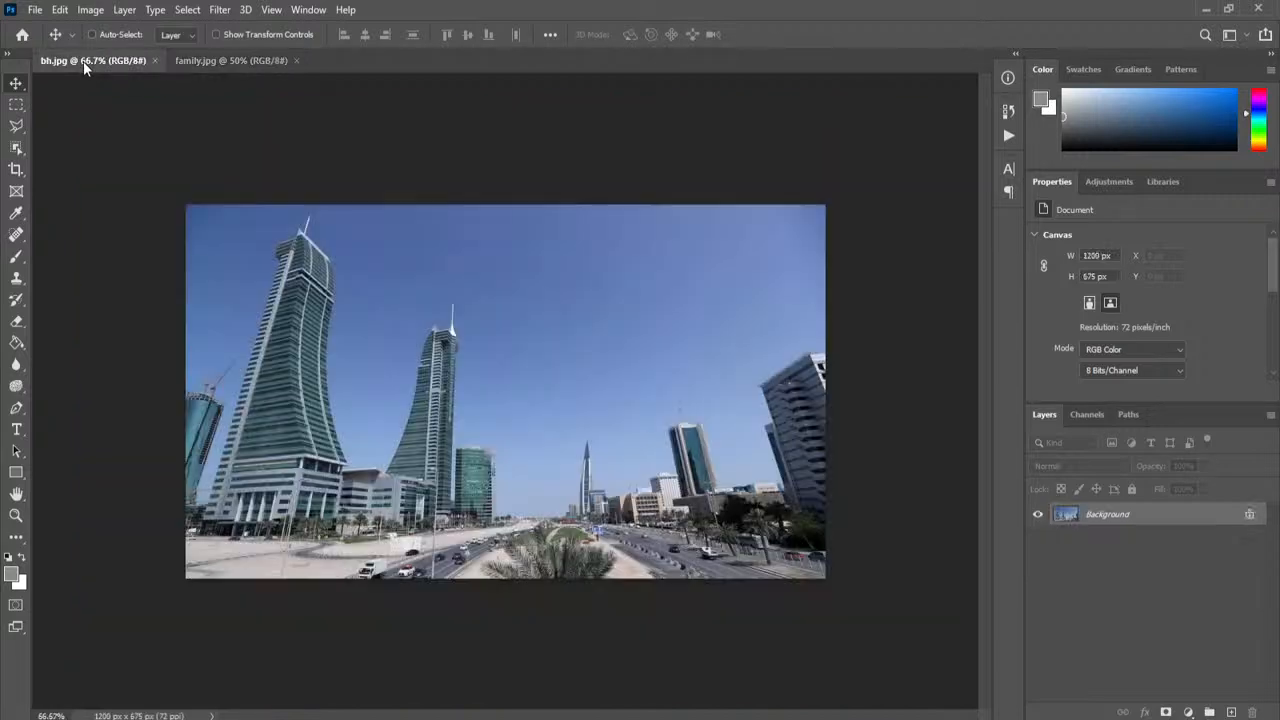
{"action": "left_click", "coordinate": [229, 61]}
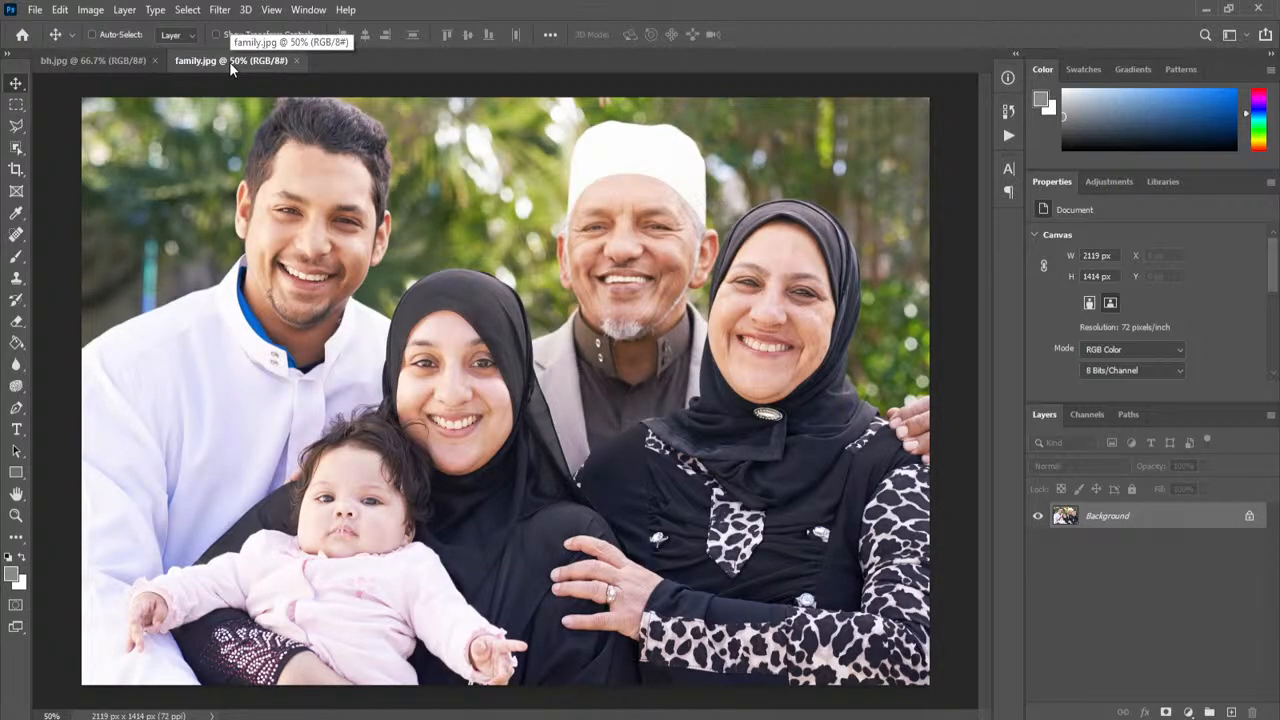
{"action": "left_click", "coordinate": [85, 60]}
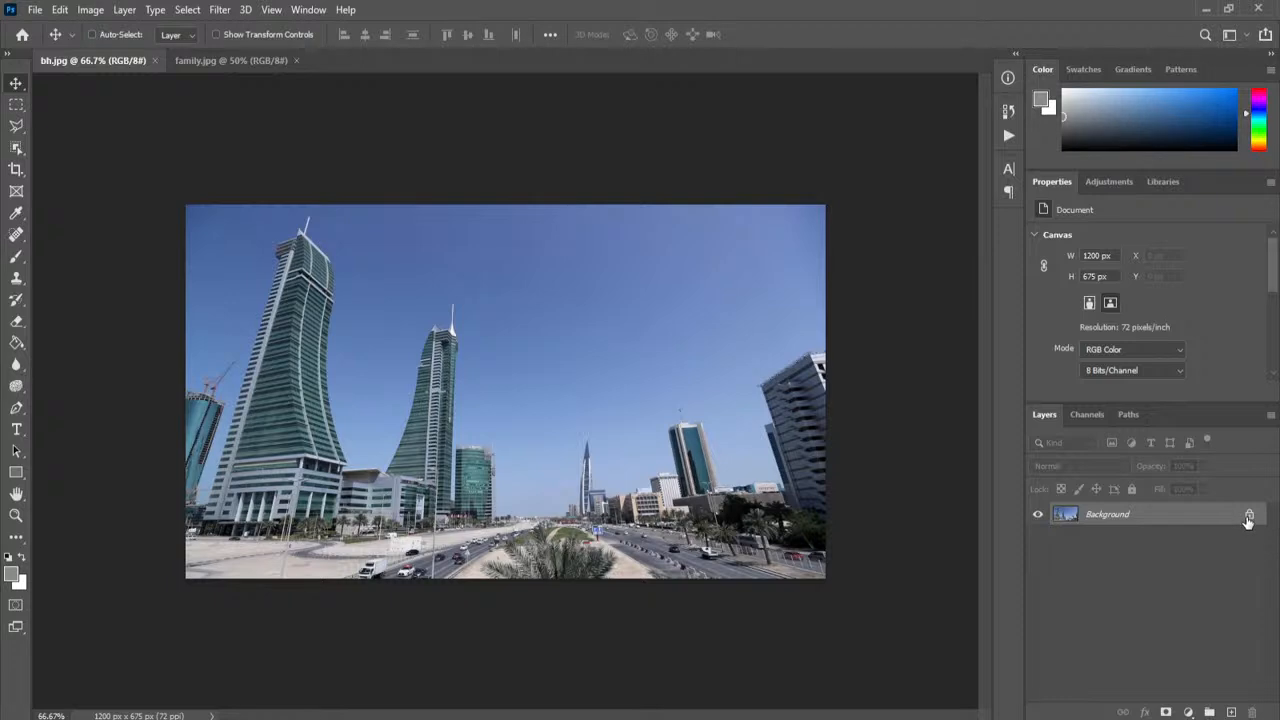
Step: Try moving the locked Background by converting it to a normal layer, return it to the canvas origin, and undo the changes
{"action": "left_click_drag", "start_coordinate": [480, 354], "coordinate": [674, 424]}
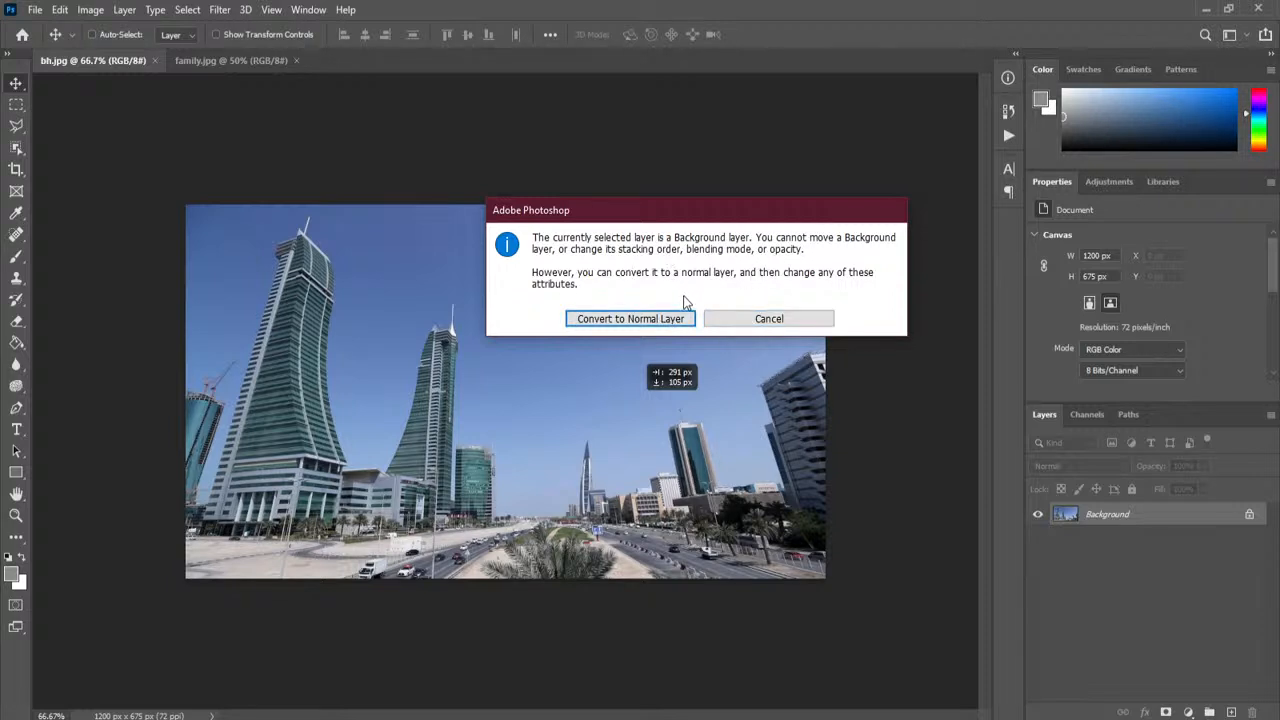
{"action": "left_click", "coordinate": [636, 320]}
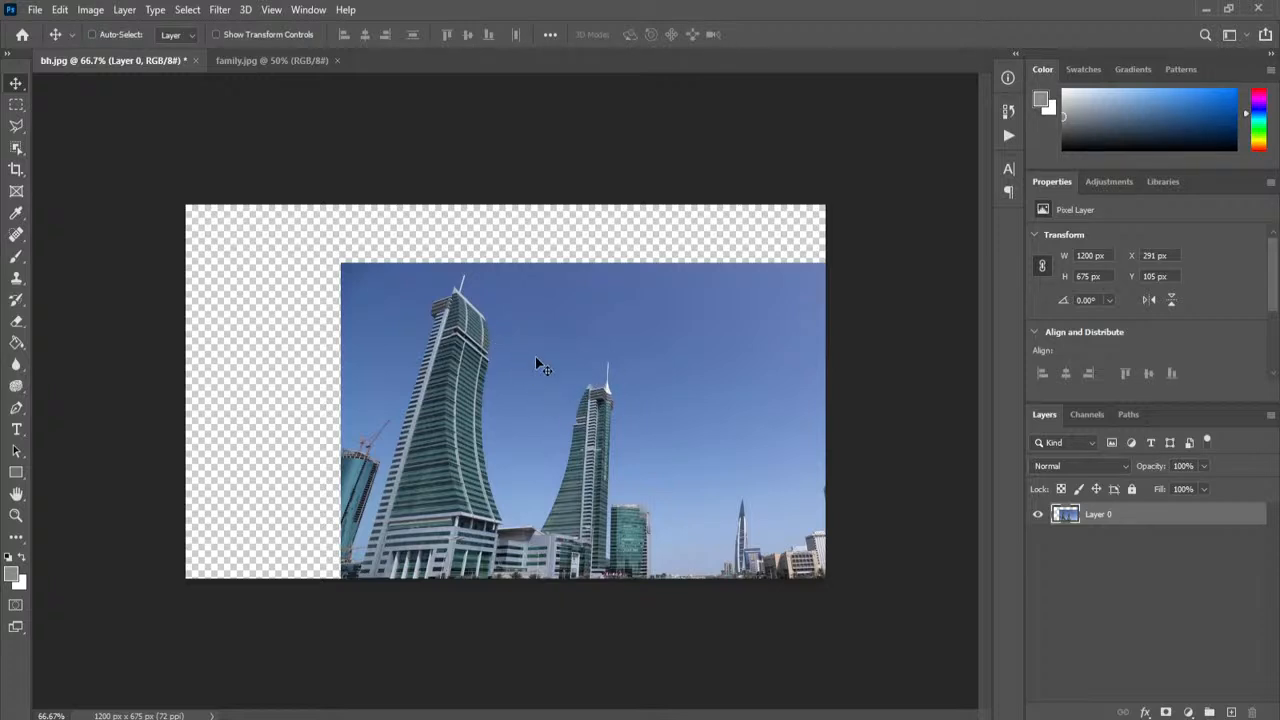
{"action": "left_click_drag", "start_coordinate": [493, 367], "coordinate": [333, 304]}
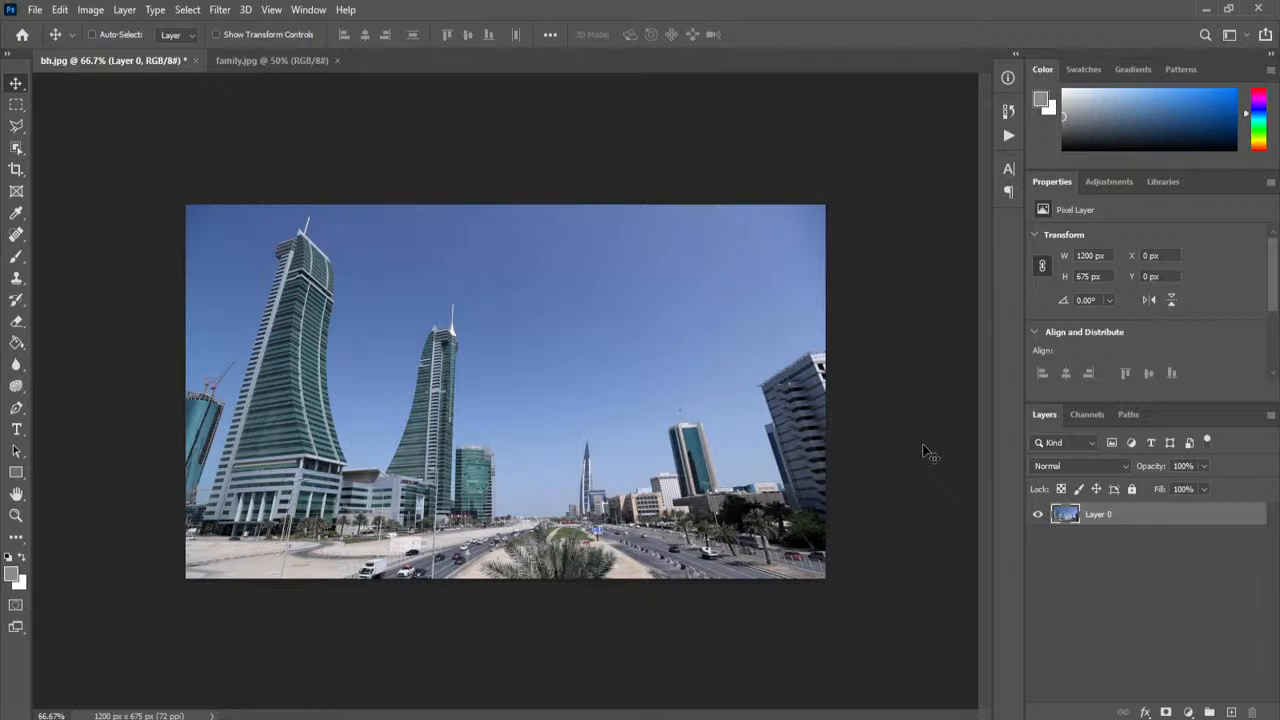
{"action": "key", "text": "ctrl+z"}
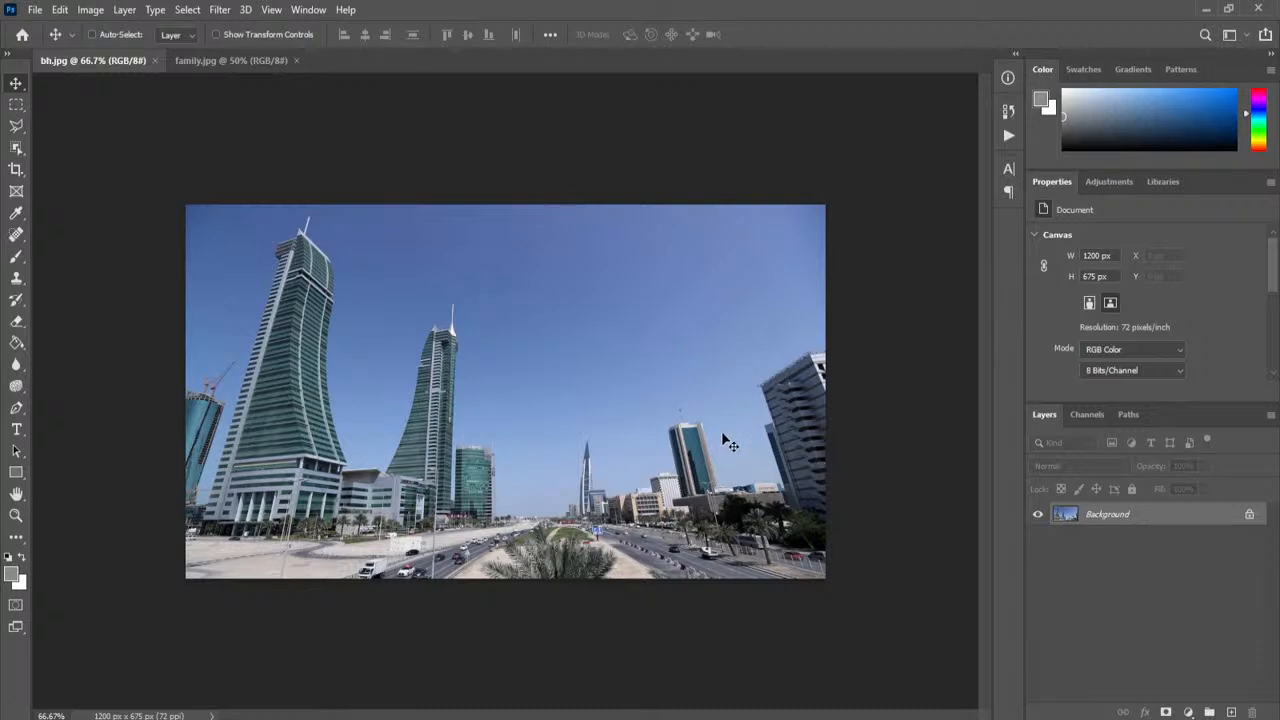
Step: Unlock the Background layer of bh.jpg, test moving it about 228 px across and 34 px down, and undo the move
{"action": "left_click", "coordinate": [1249, 516]}
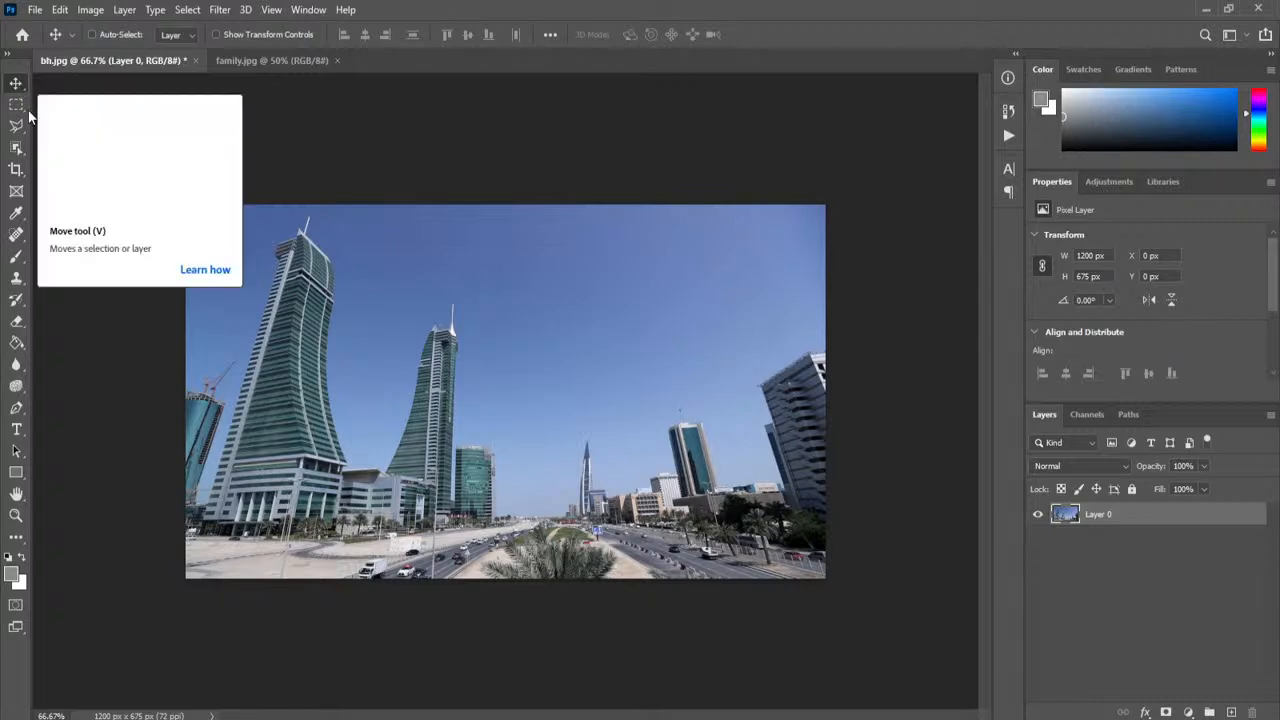
{"action": "left_click_drag", "start_coordinate": [426, 354], "coordinate": [547, 372]}
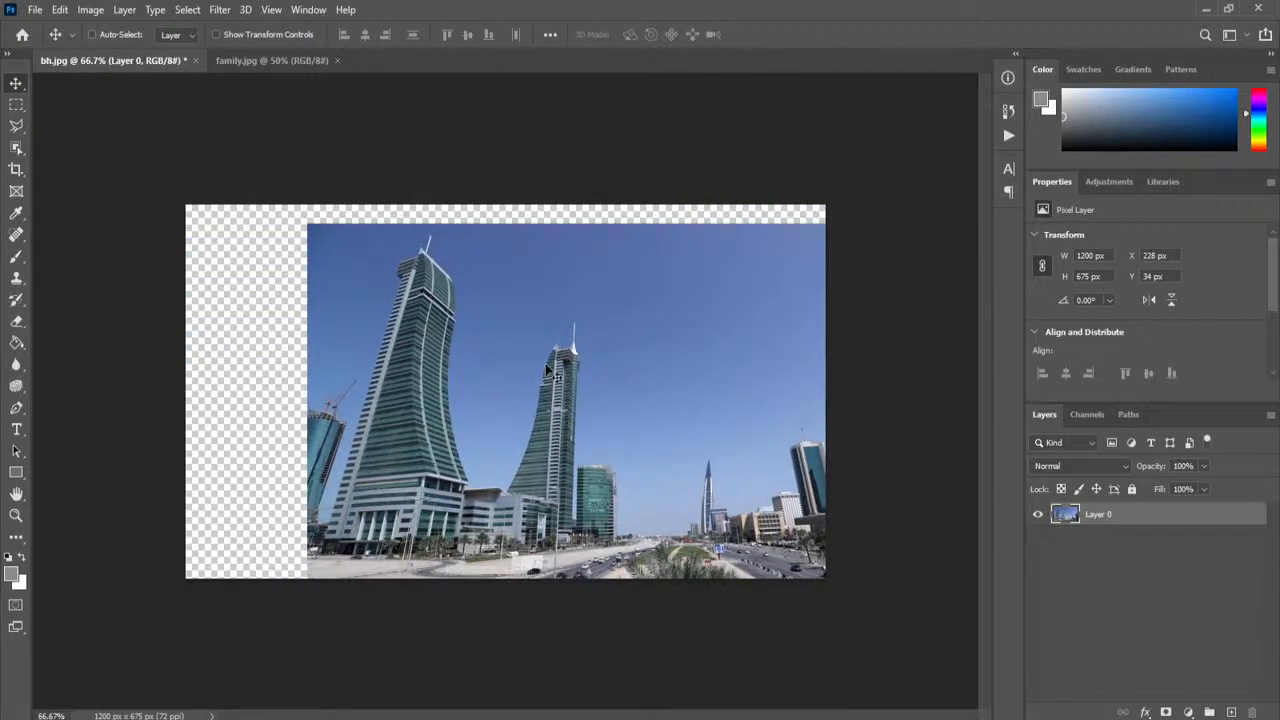
{"action": "key", "text": "ctrl+z"}
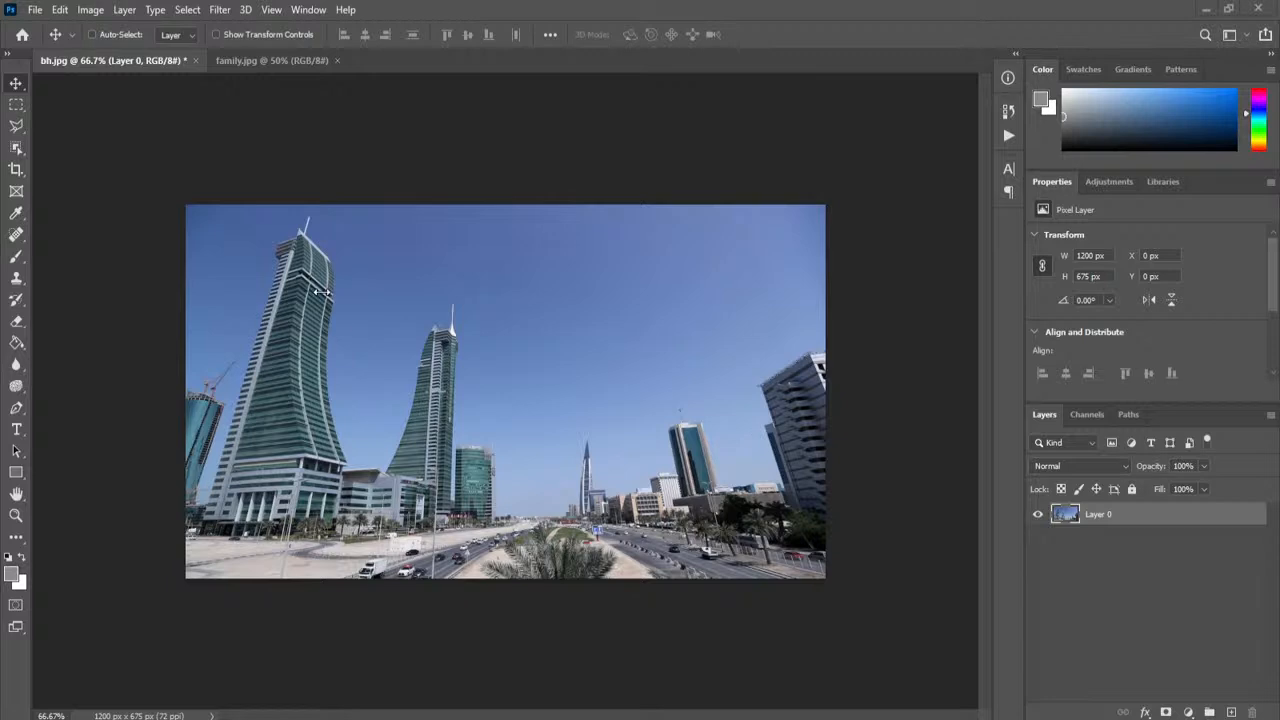
{"action": "left_click", "coordinate": [20, 87]}
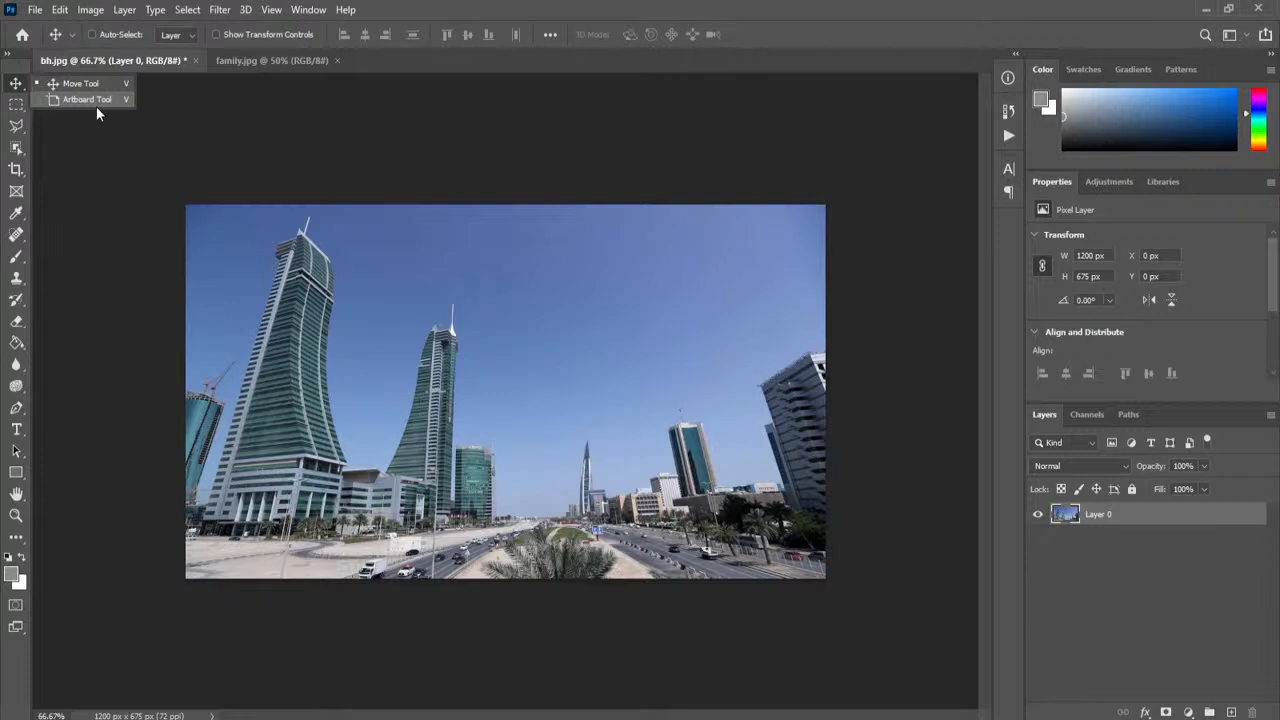
{"action": "left_click", "coordinate": [97, 157]}
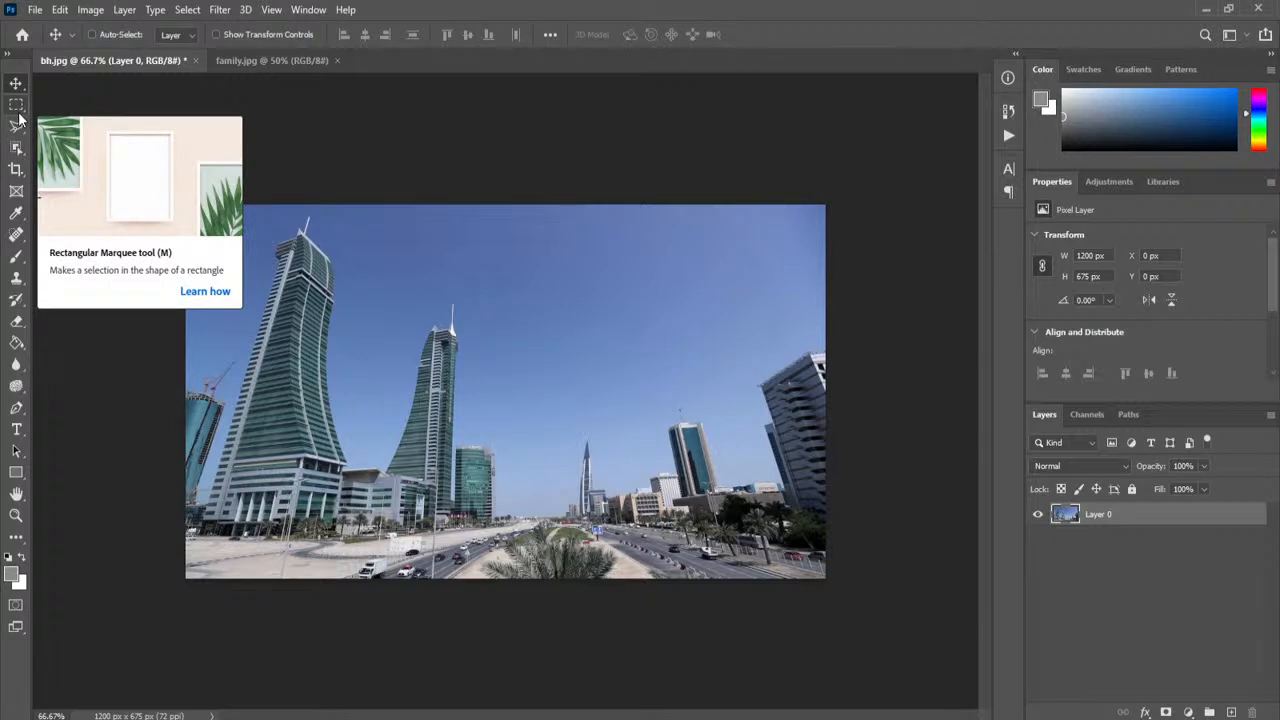
{"action": "left_click", "coordinate": [187, 12]}
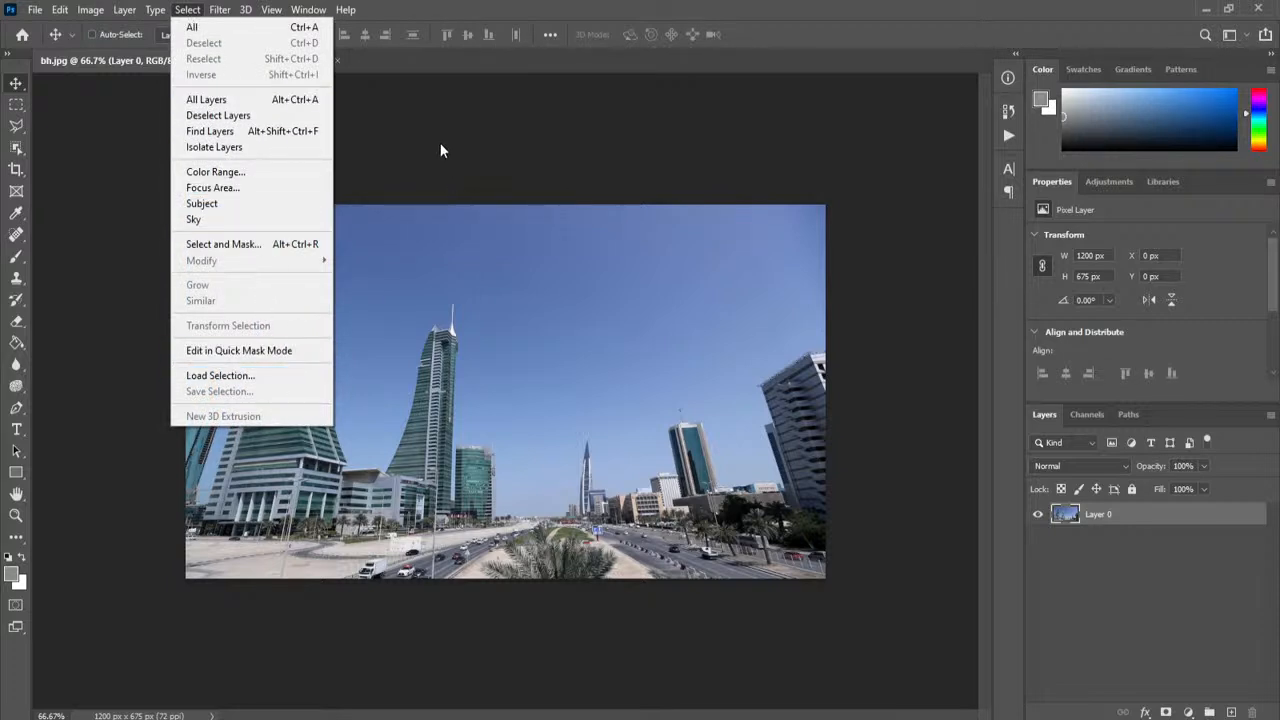
{"action": "left_click", "coordinate": [190, 12]}
{"action": "left_click", "coordinate": [192, 13]}
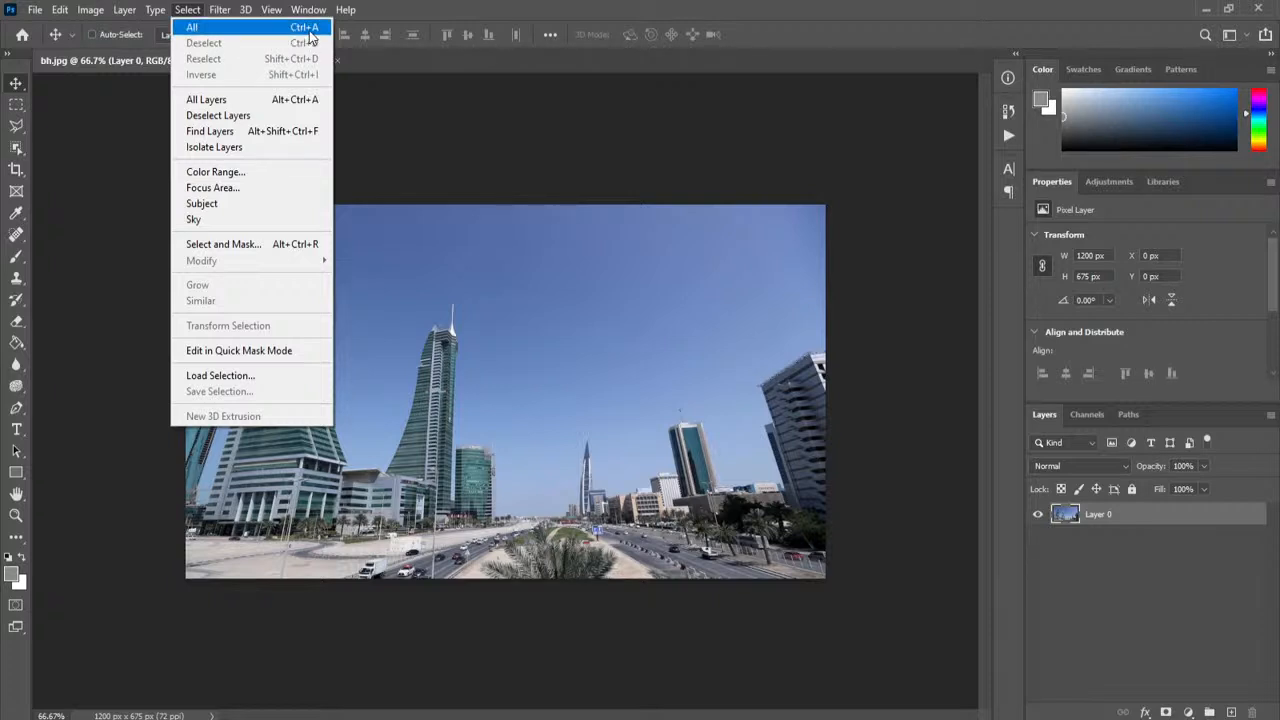
{"action": "left_click", "coordinate": [412, 156]}
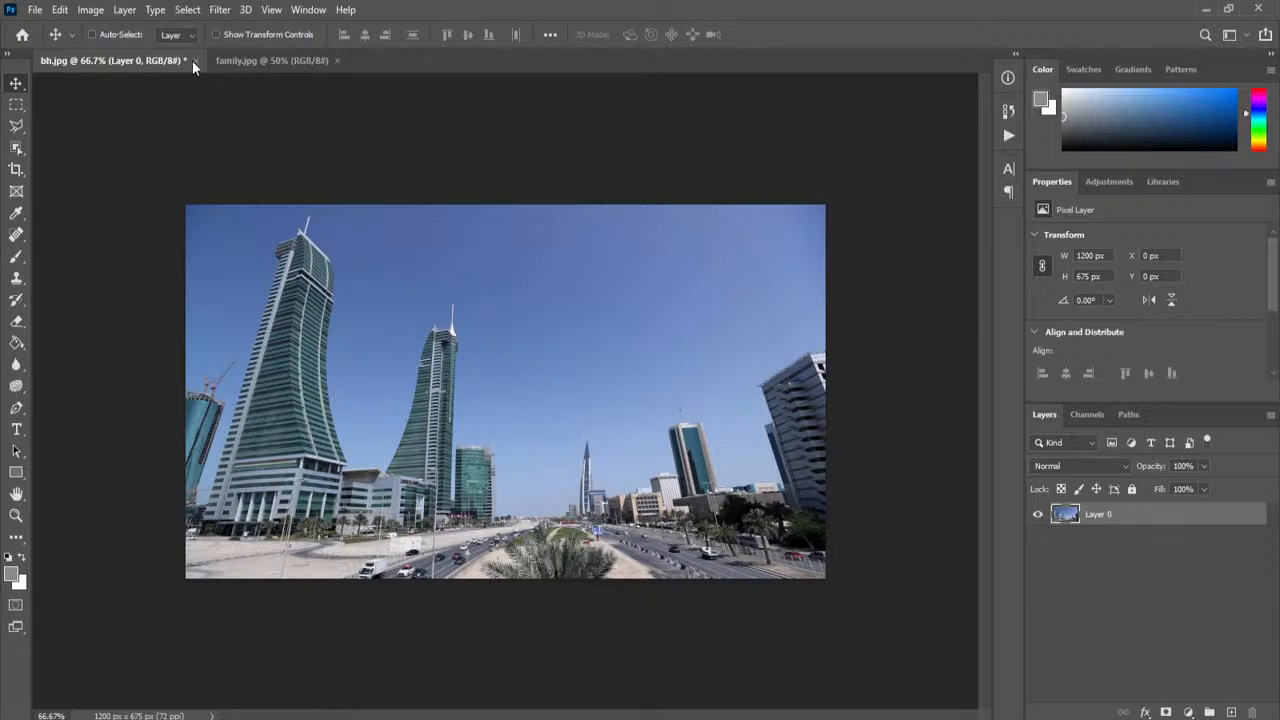
Step: Select the entire bh.jpg canvas and deselect it, performing the pair of operations twice
{"action": "left_click", "coordinate": [190, 12]}
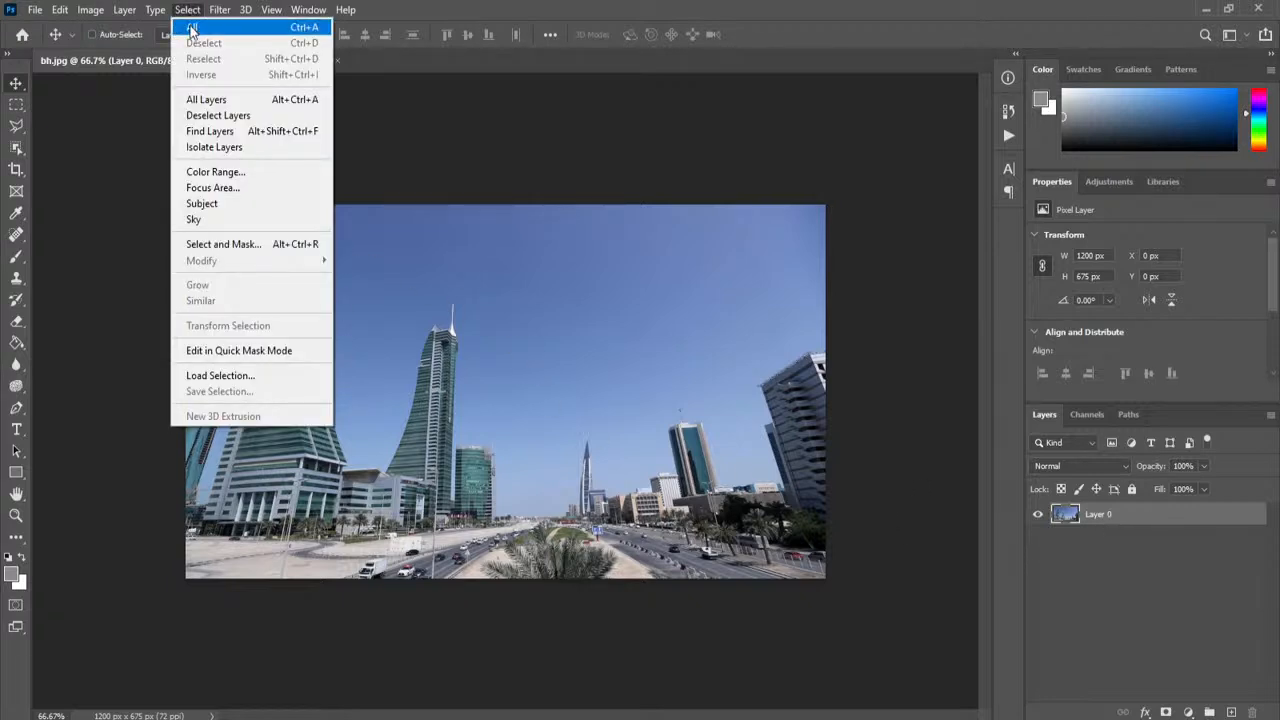
{"action": "left_click", "coordinate": [191, 27]}
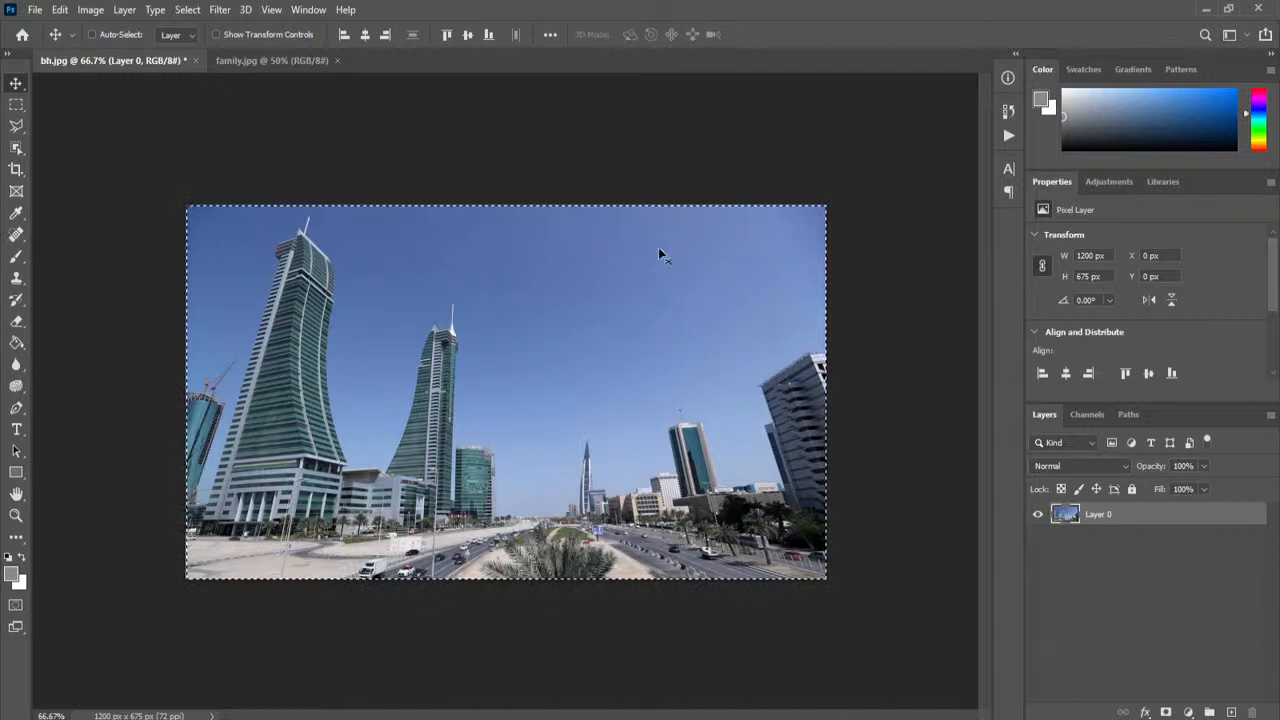
{"action": "left_click", "coordinate": [188, 10]}
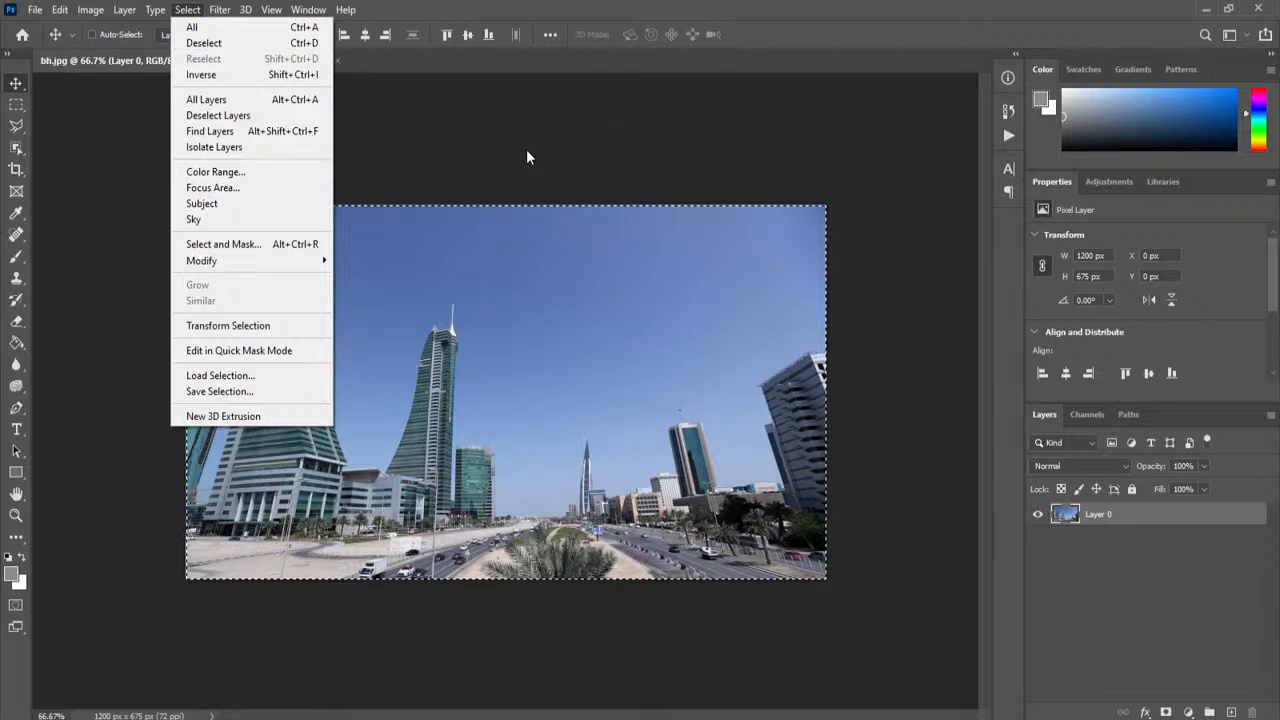
{"action": "left_click", "coordinate": [588, 7]}
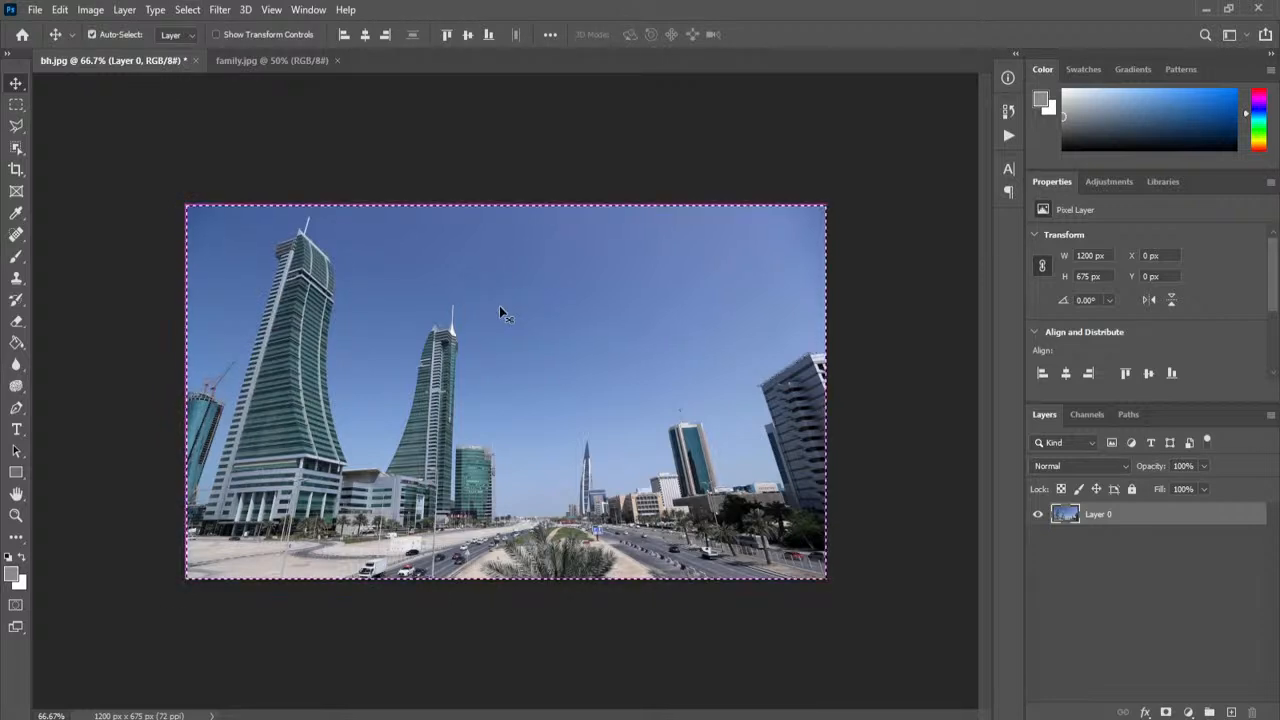
{"action": "key", "text": "ctrl+d"}
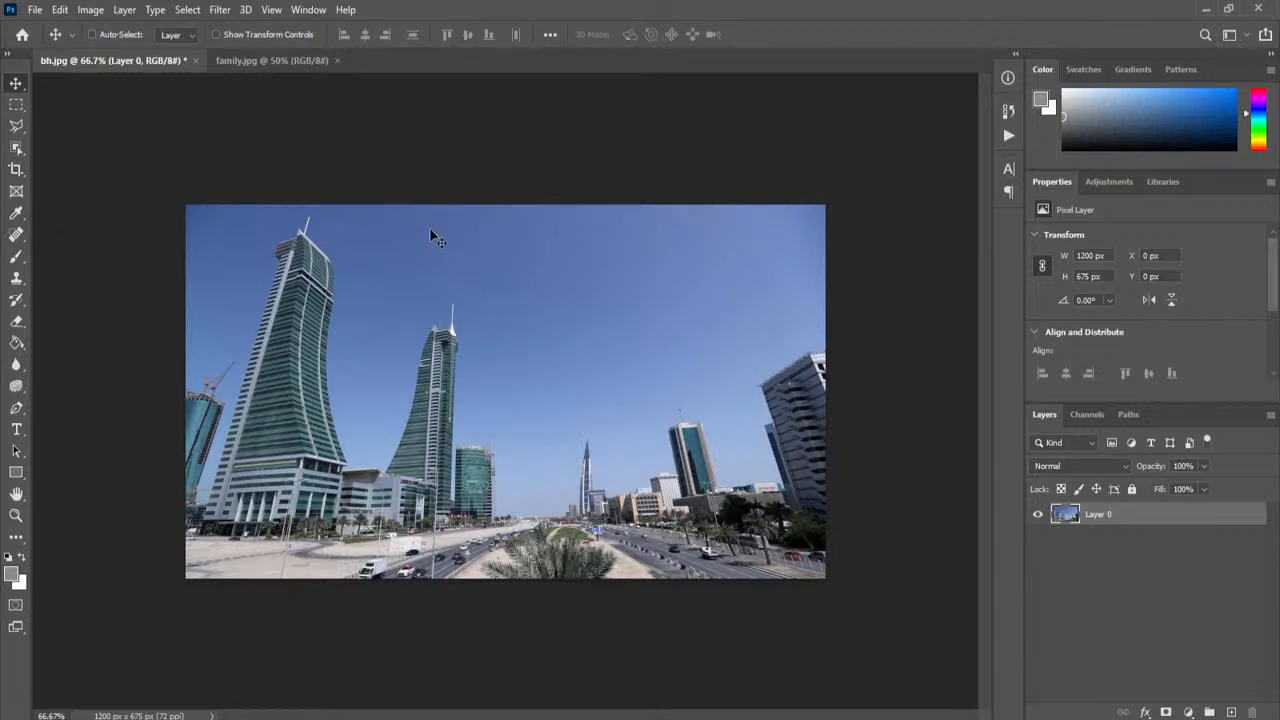
{"action": "key", "text": "ctrl+a"}
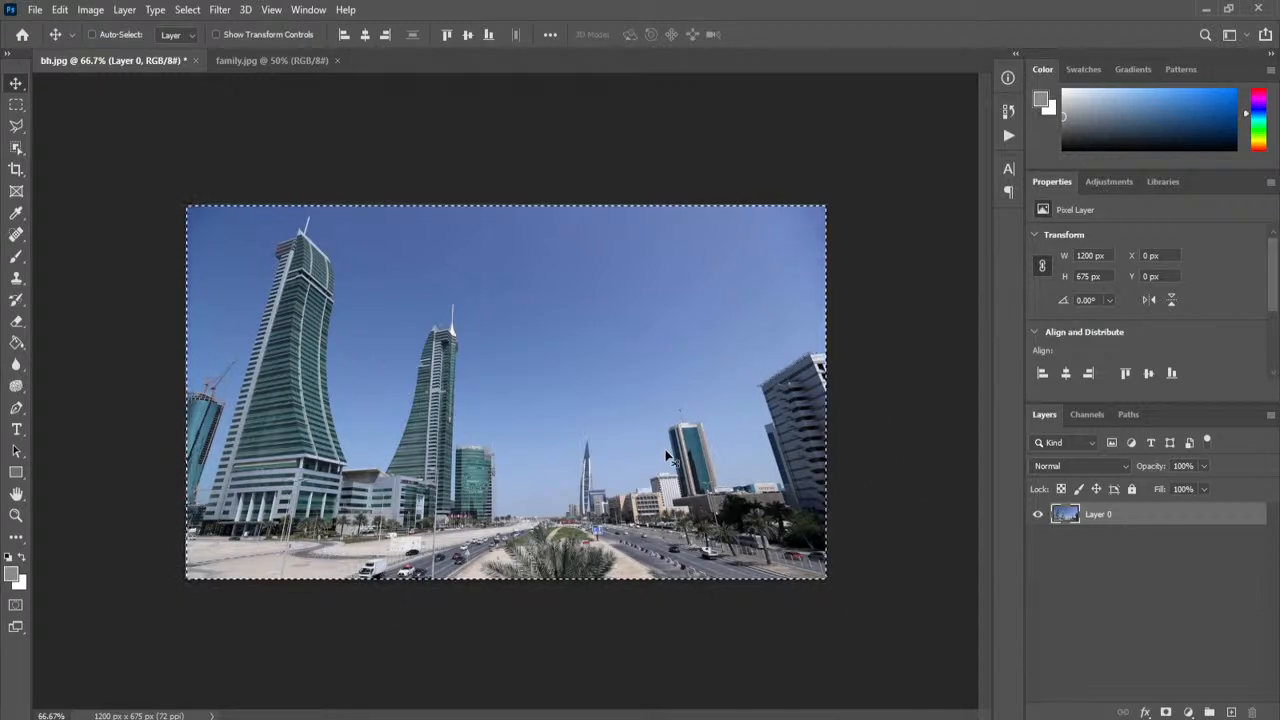
{"action": "key", "text": "ctrl+d"}
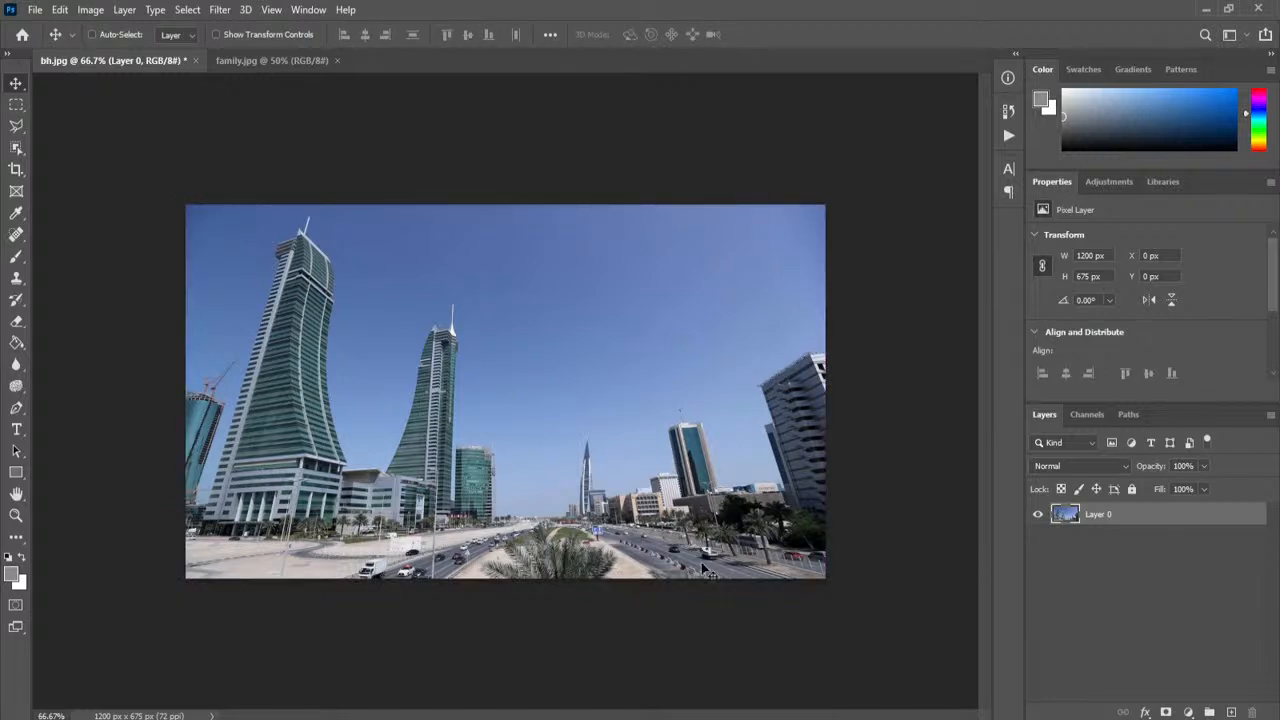
Step: Restore the last selection of the whole canvas with Reselect and clear it again
{"action": "left_click", "coordinate": [183, 12]}
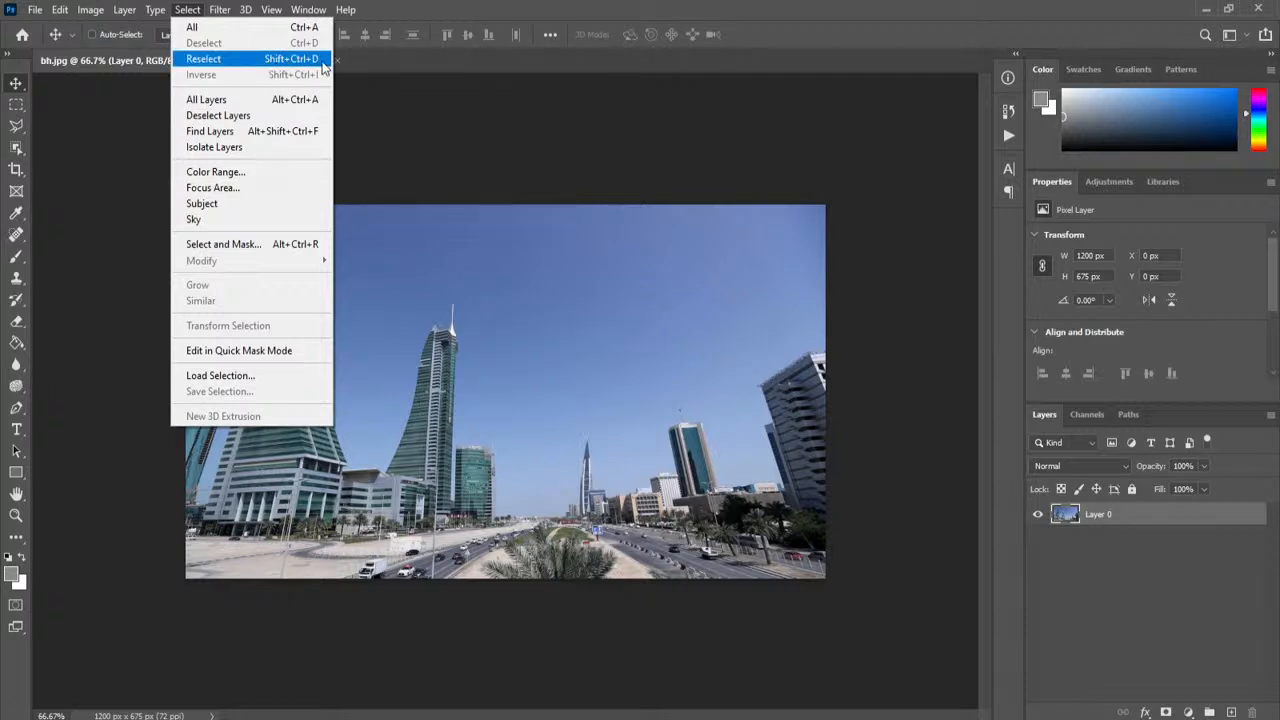
{"action": "left_click", "coordinate": [229, 62]}
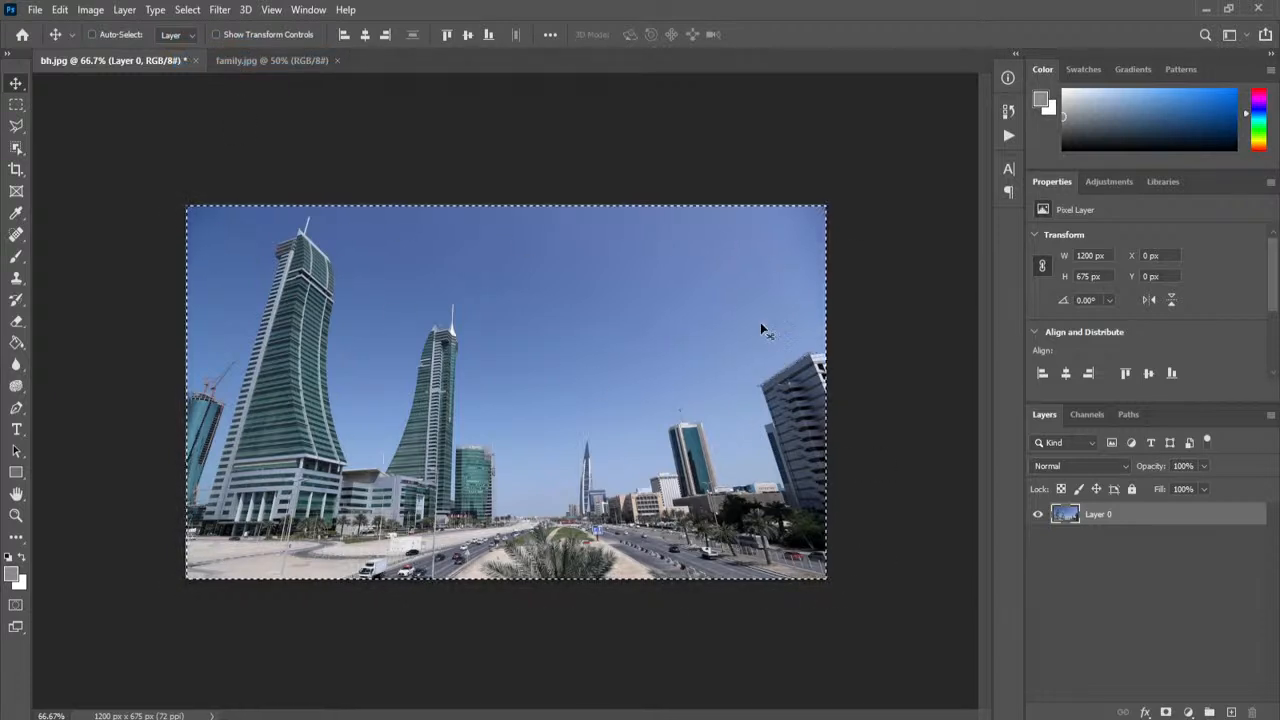
{"action": "left_click", "coordinate": [187, 9]}
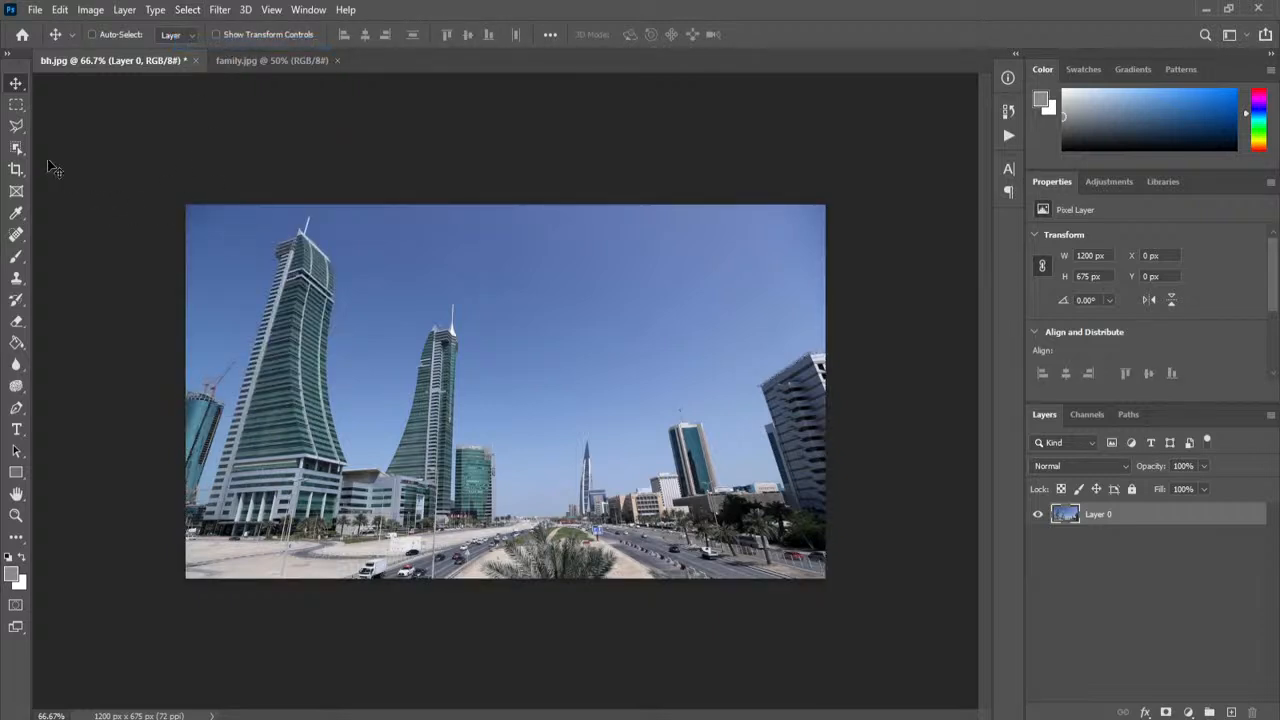
Step: Activate the Rectangular Marquee tool
{"action": "left_click", "coordinate": [15, 105]}
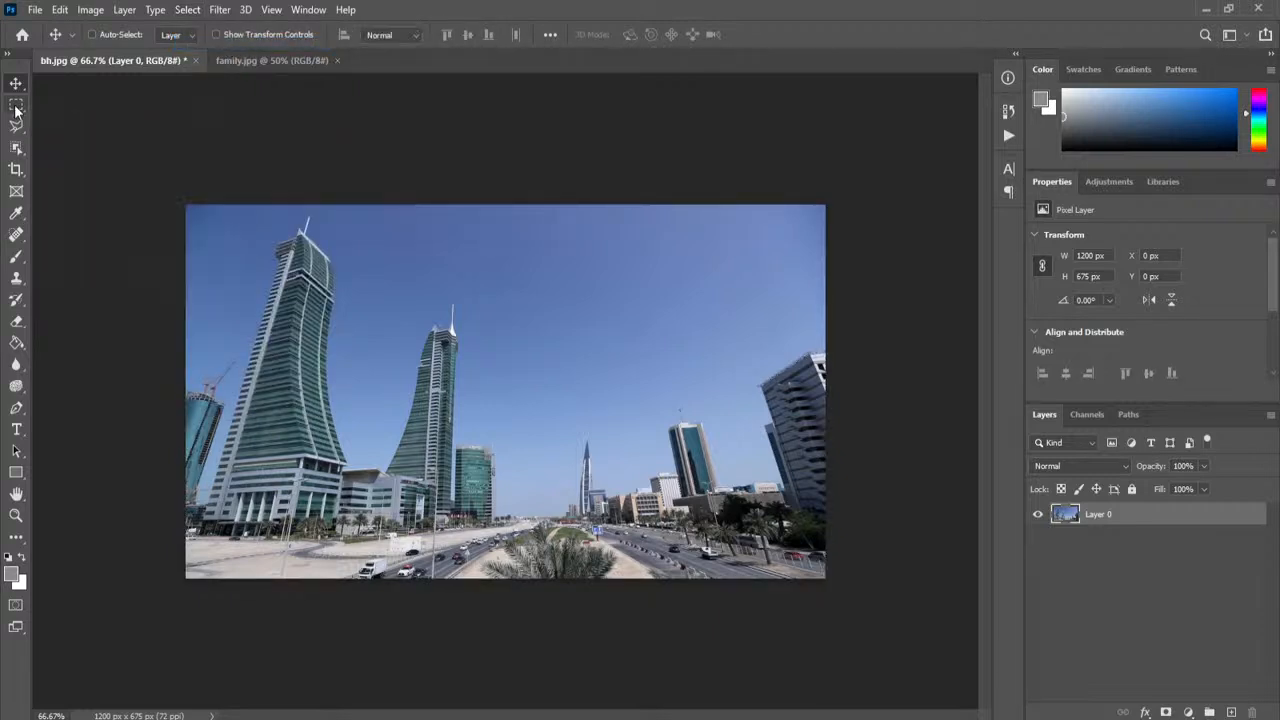
{"action": "left_click", "coordinate": [15, 106]}
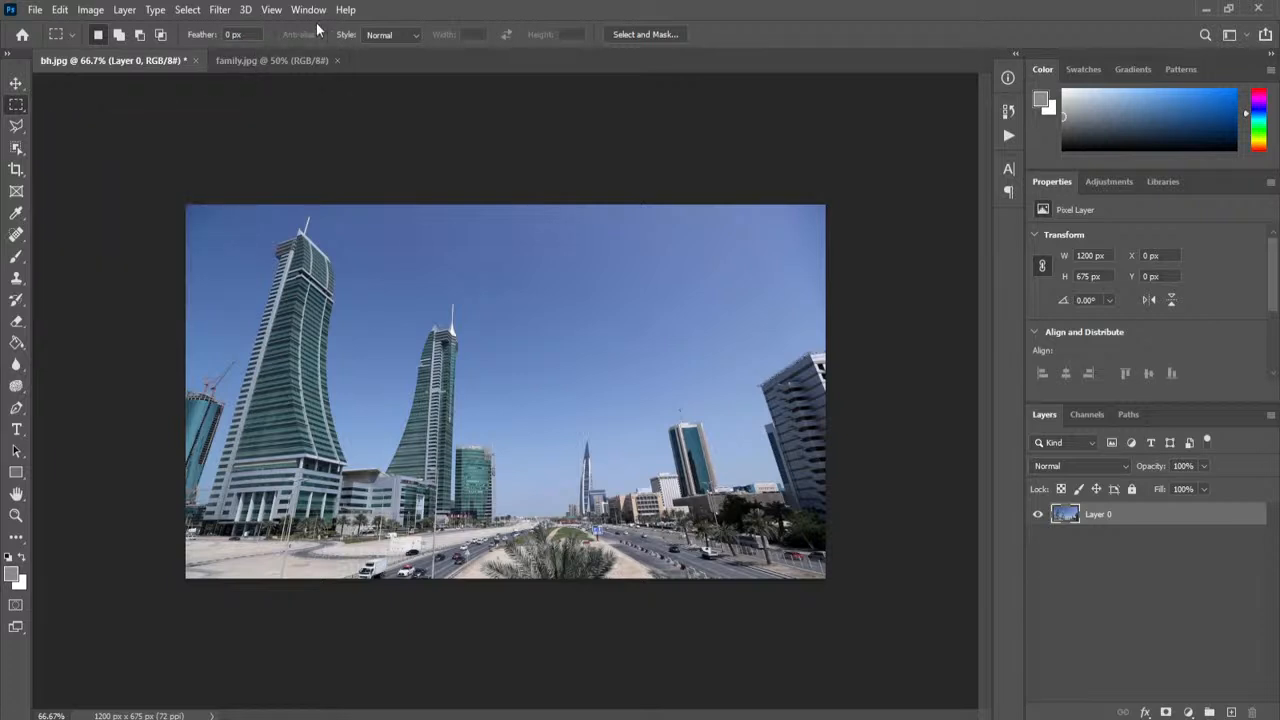
Step: Check the program's release version in its About information and close it
{"action": "left_click", "coordinate": [346, 12]}
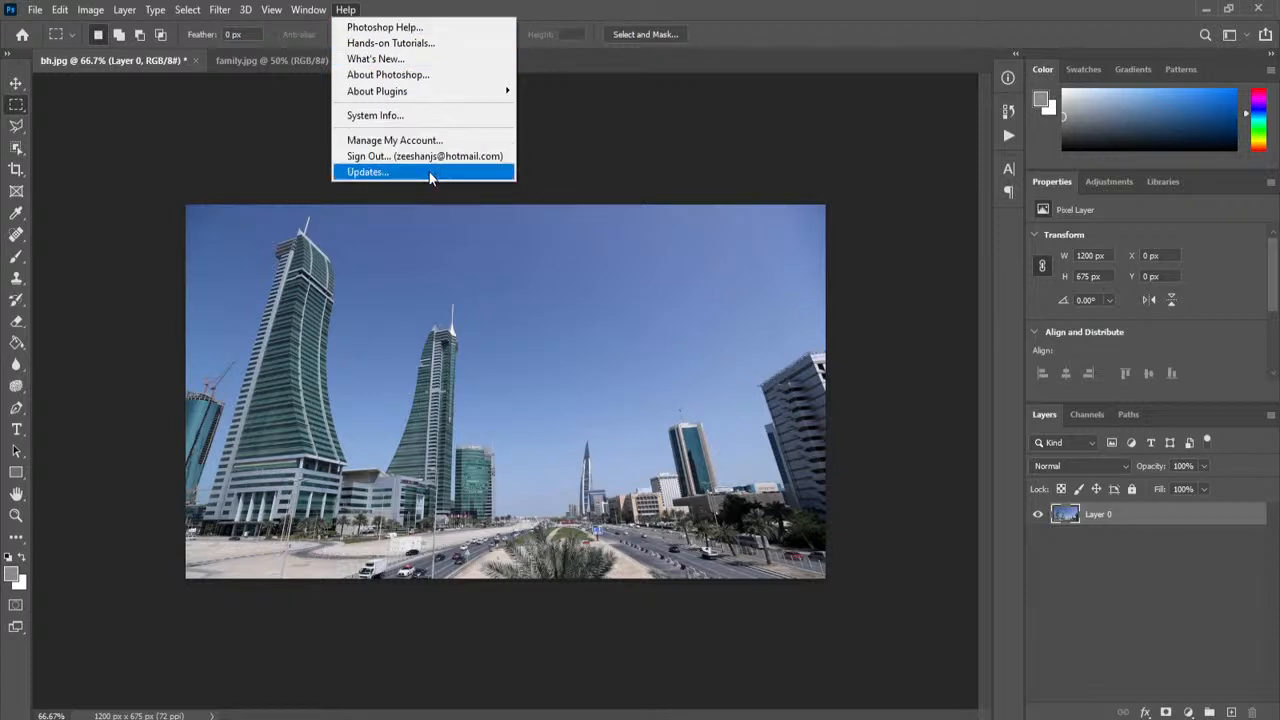
{"action": "left_click", "coordinate": [437, 76]}
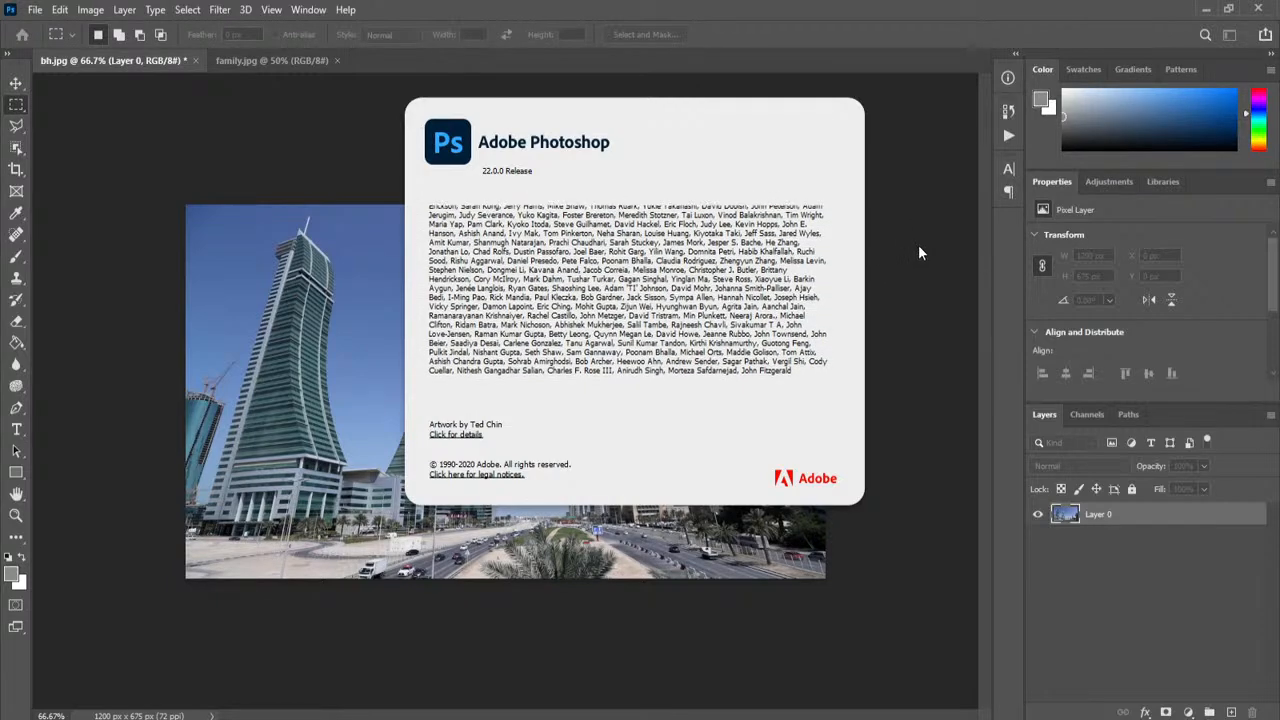
{"action": "key", "text": "Escape"}
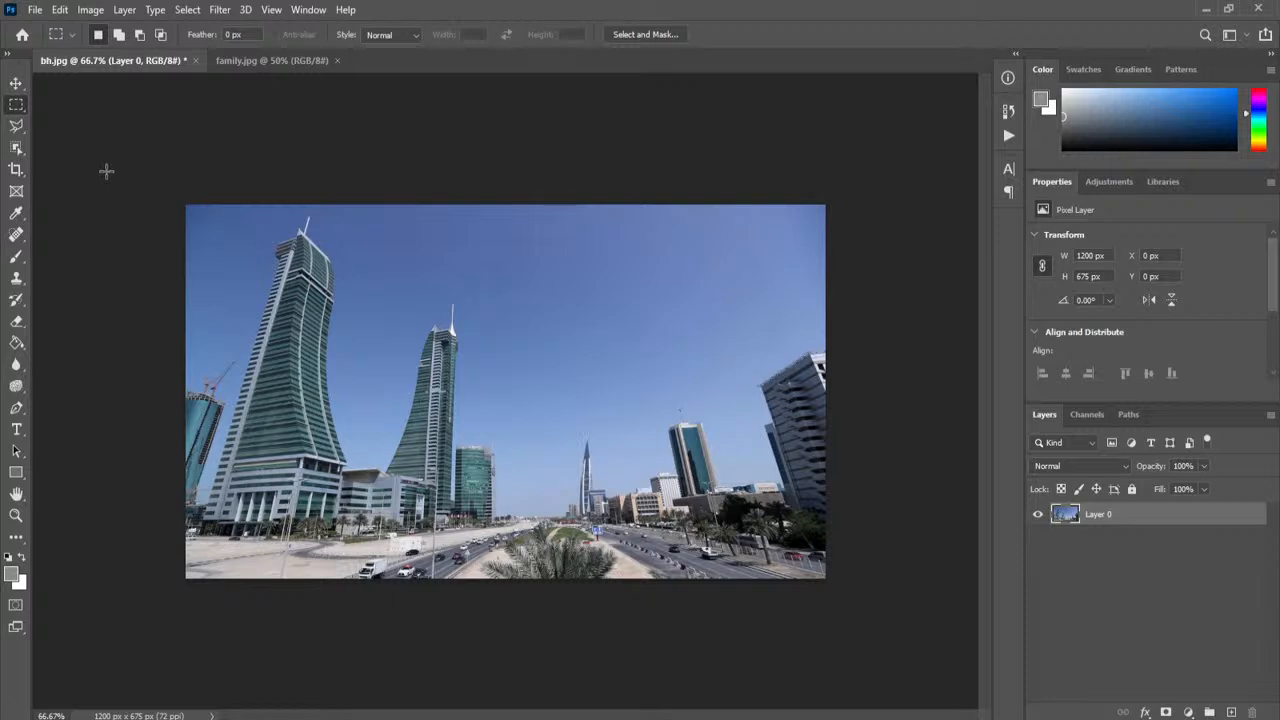
Step: Select a rectangular area of about 400 × 329 px over the tops of the two tall towers with the Rectangular Marquee tool
{"action": "left_click", "coordinate": [17, 105]}
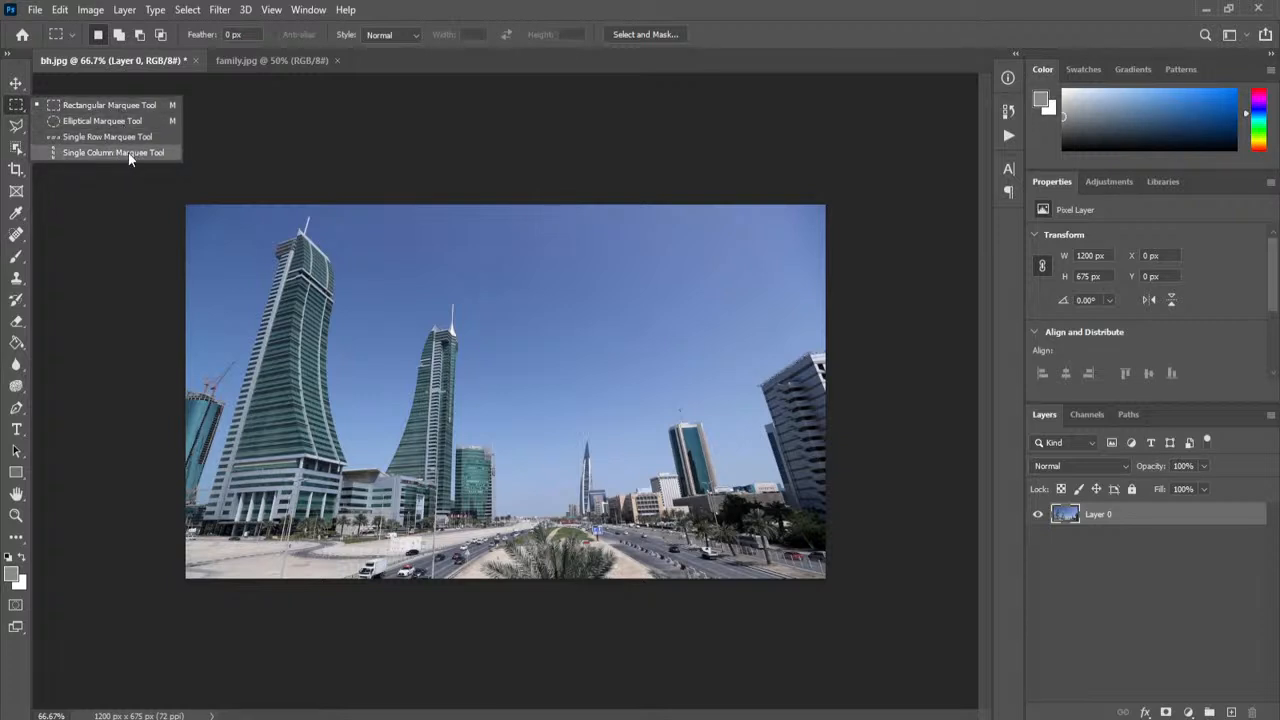
{"action": "left_click", "coordinate": [13, 105]}
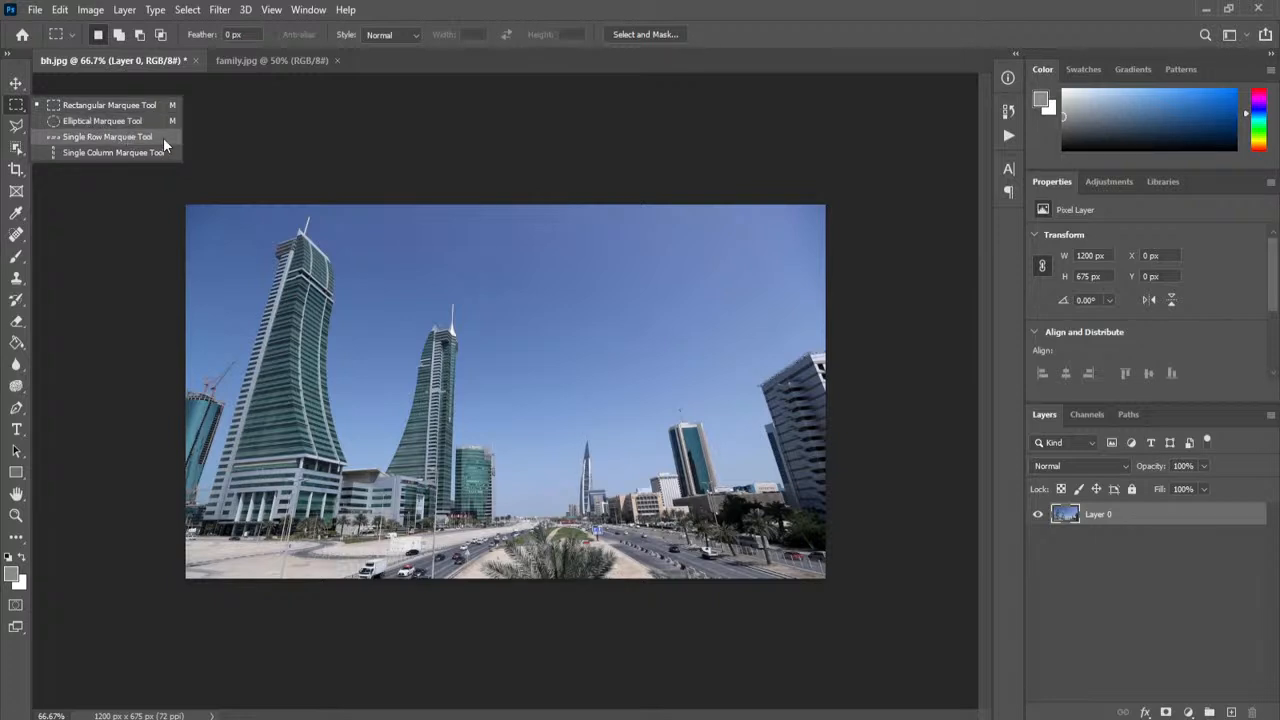
{"action": "left_click", "coordinate": [115, 104]}
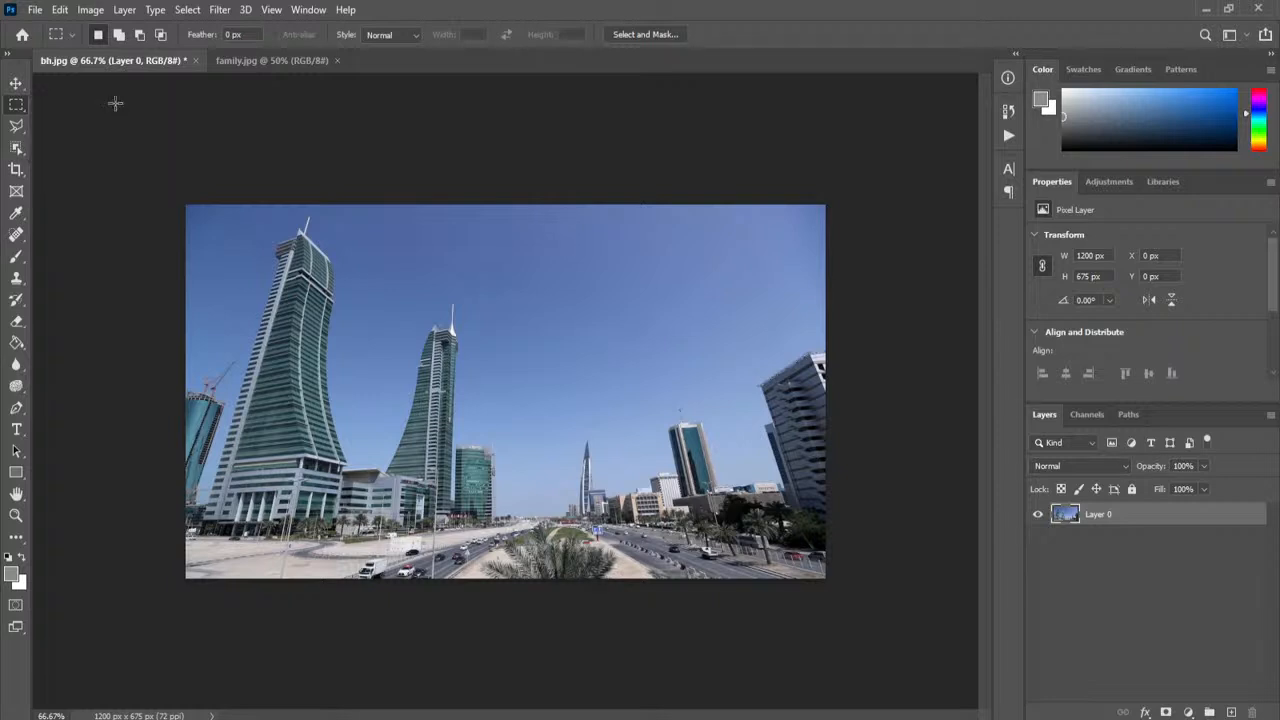
{"action": "left_click_drag", "start_coordinate": [243, 217], "coordinate": [458, 401]}
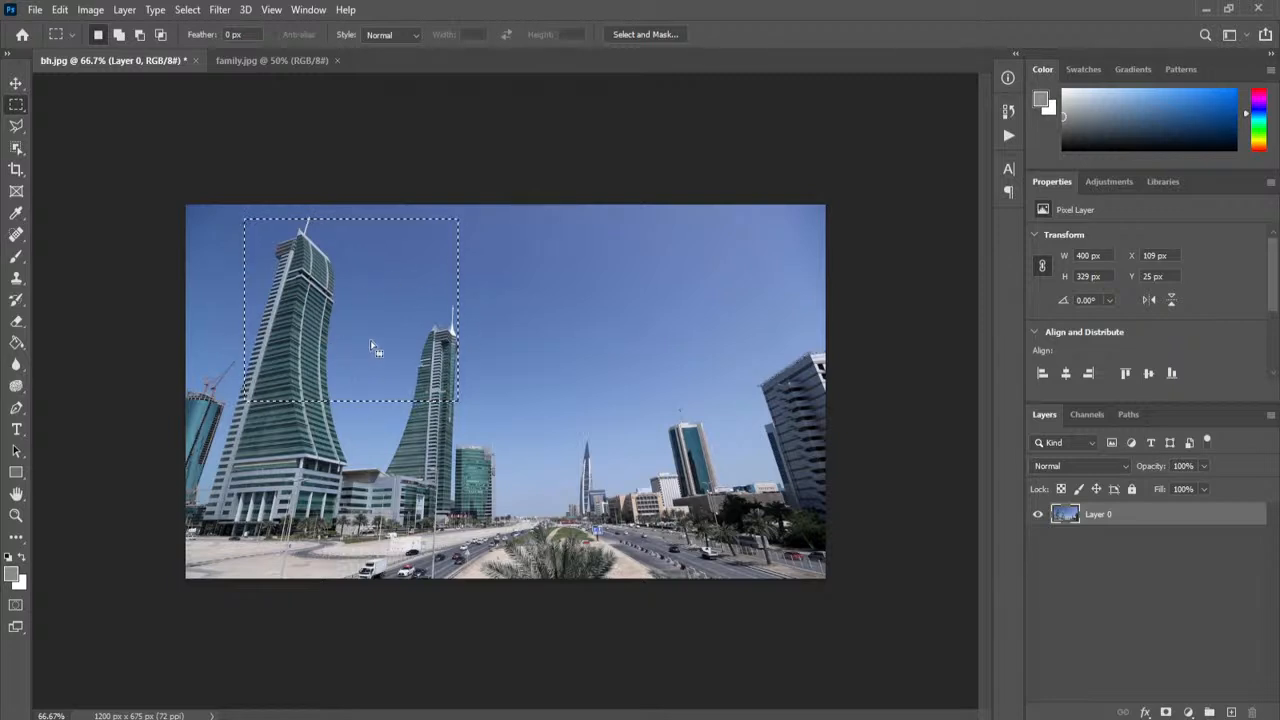
Step: Copy the selected tower area and paste it as a new layer, checking the piece with Layer 0 temporarily hidden
{"action": "left_click", "coordinate": [60, 10]}
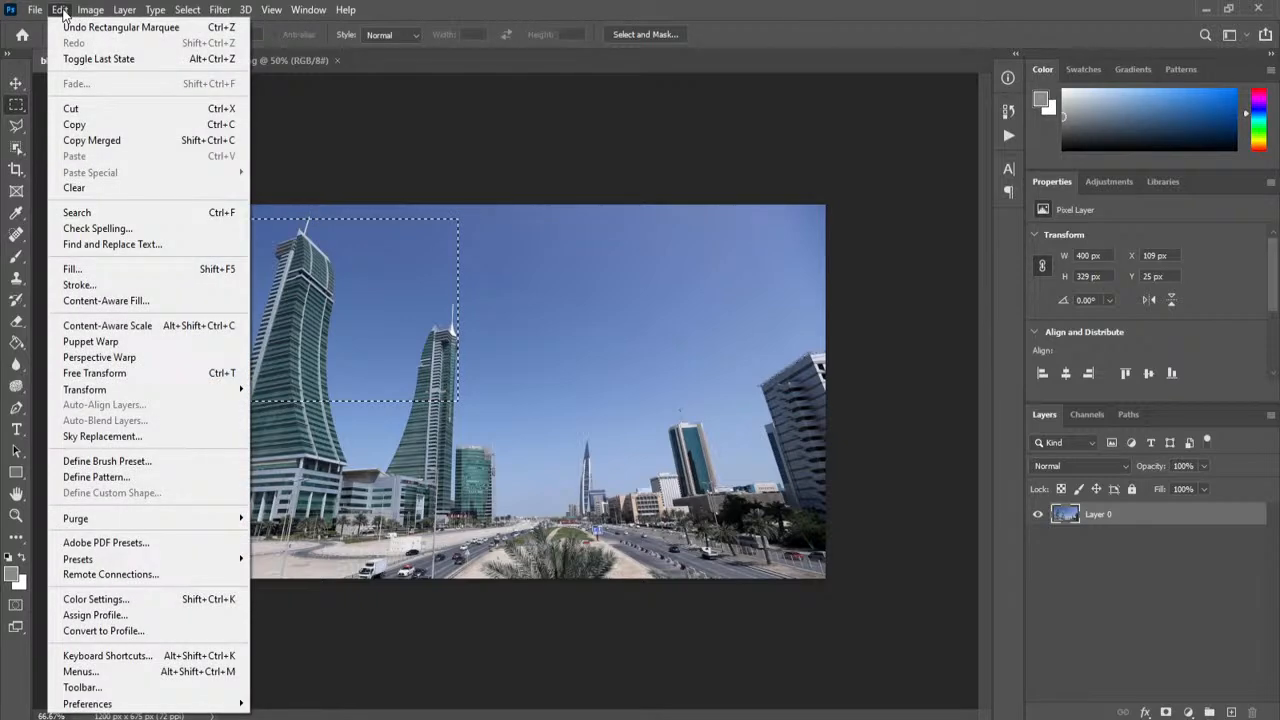
{"action": "left_click", "coordinate": [122, 126]}
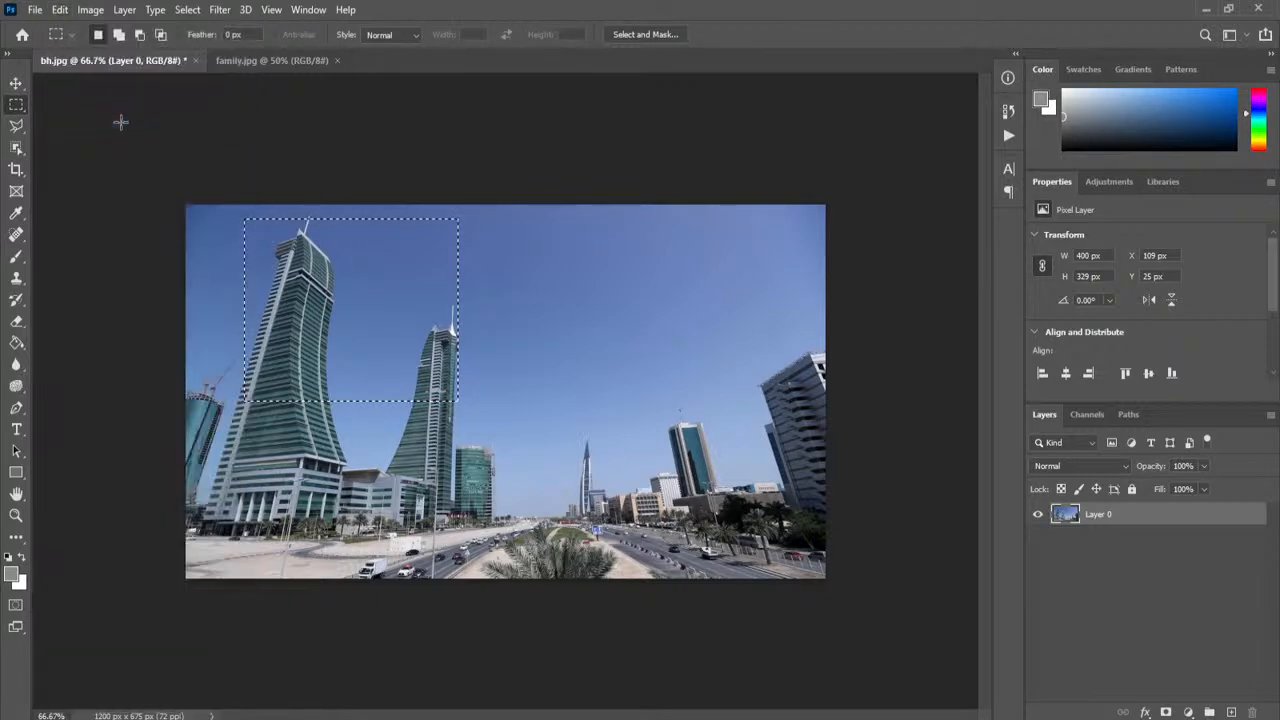
{"action": "left_click", "coordinate": [60, 10]}
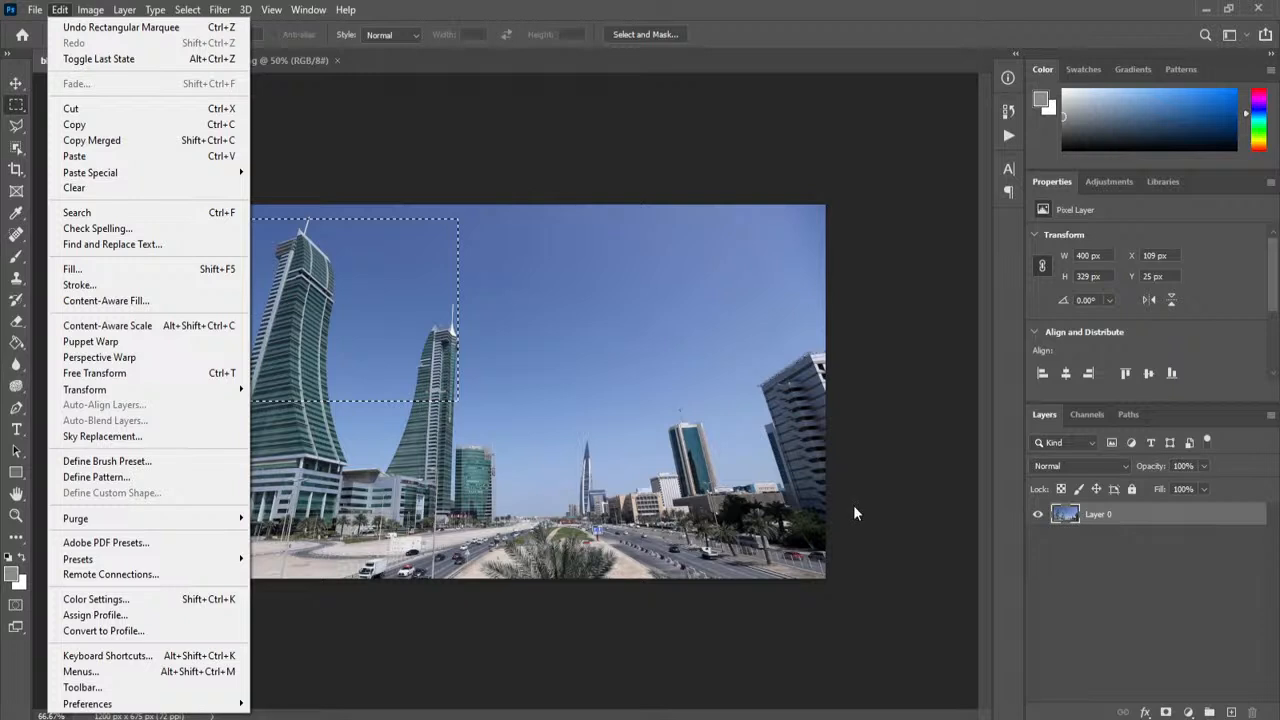
{"action": "left_click", "coordinate": [128, 157]}
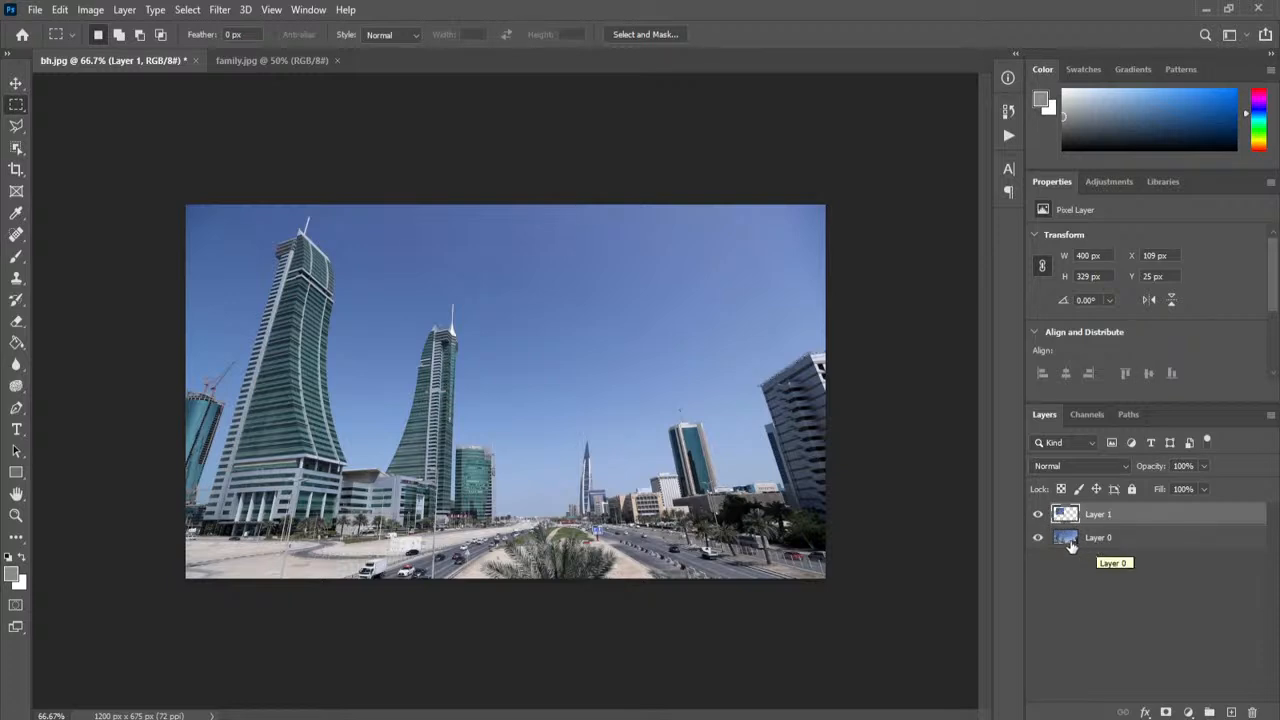
{"action": "left_click", "coordinate": [1038, 541]}
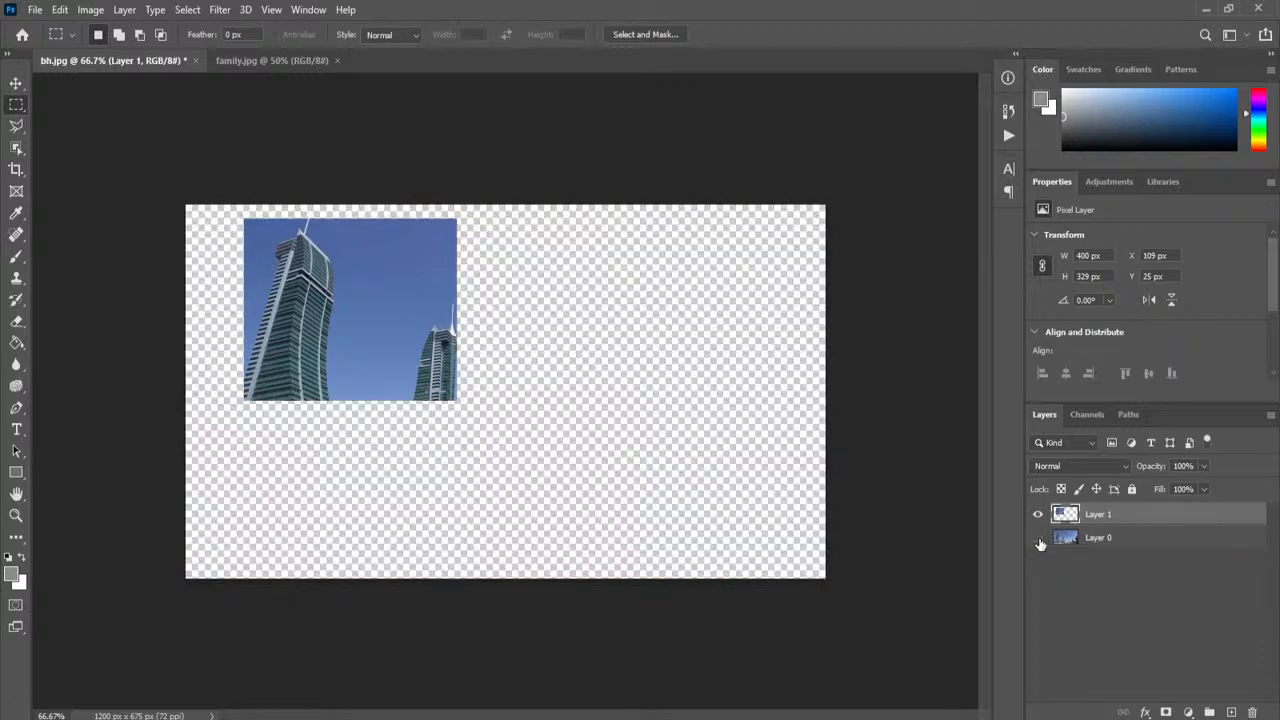
{"action": "left_click", "coordinate": [1038, 541]}
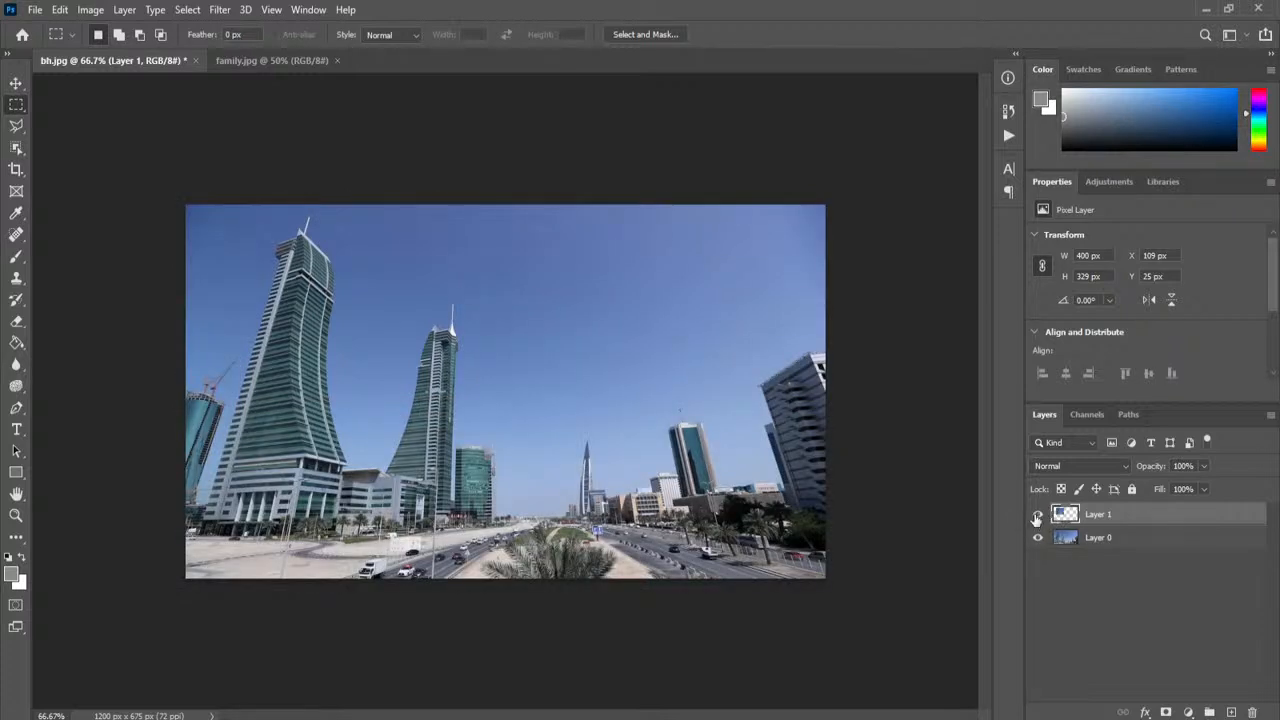
Step: Move the pasted tower piece slightly to about X 105, Y 9 px and delete its layer, Layer 1
{"action": "left_click", "coordinate": [16, 83]}
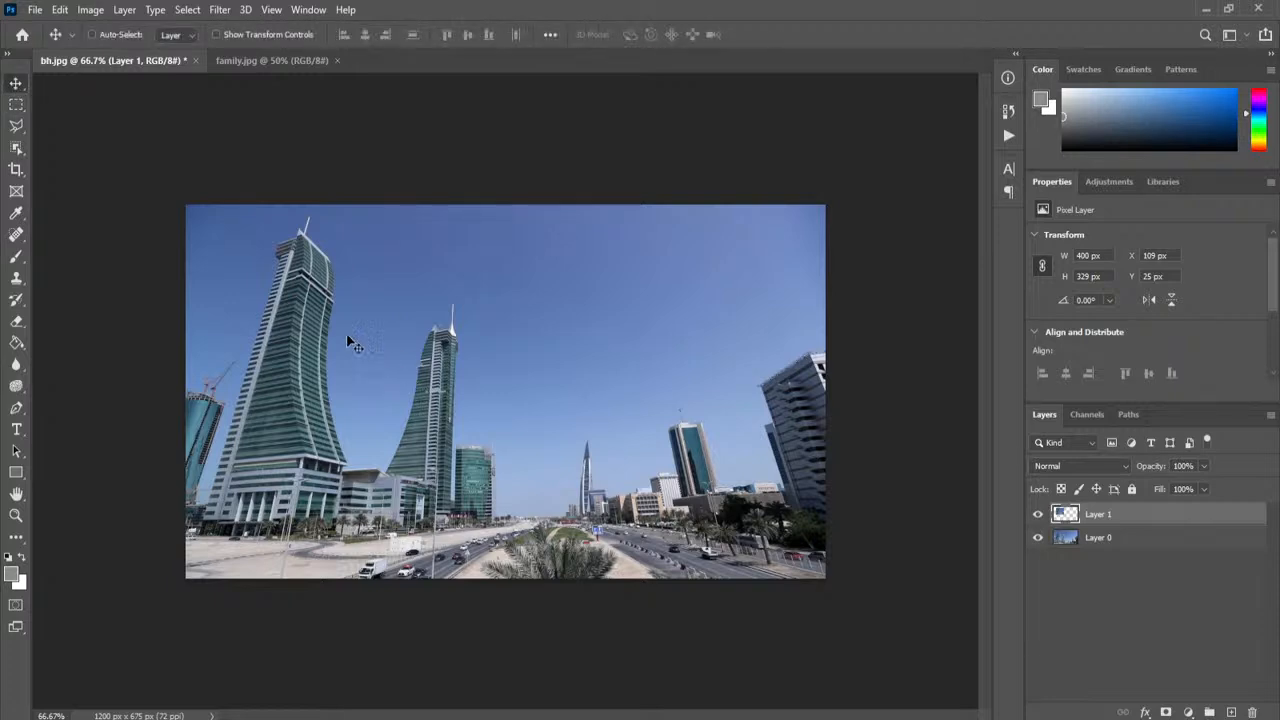
{"action": "mouse_move", "coordinate": [304, 283]}
{"action": "left_mouse_down"}
{"action": "mouse_move", "coordinate": [316, 305]}
{"action": "mouse_move", "coordinate": [580, 416]}
{"action": "mouse_move", "coordinate": [625, 303]}
{"action": "mouse_move", "coordinate": [330, 263]}
{"action": "mouse_move", "coordinate": [265, 360]}
{"action": "mouse_move", "coordinate": [530, 390]}
{"action": "mouse_move", "coordinate": [410, 215]}
{"action": "mouse_move", "coordinate": [362, 243]}
{"action": "mouse_move", "coordinate": [404, 378]}
{"action": "mouse_move", "coordinate": [535, 318]}
{"action": "mouse_move", "coordinate": [261, 330]}
{"action": "mouse_move", "coordinate": [461, 335]}
{"action": "mouse_move", "coordinate": [291, 315]}
{"action": "mouse_move", "coordinate": [314, 308]}
{"action": "mouse_move", "coordinate": [303, 284]}
{"action": "left_mouse_up"}
{"action": "left_click", "coordinate": [1252, 712]}
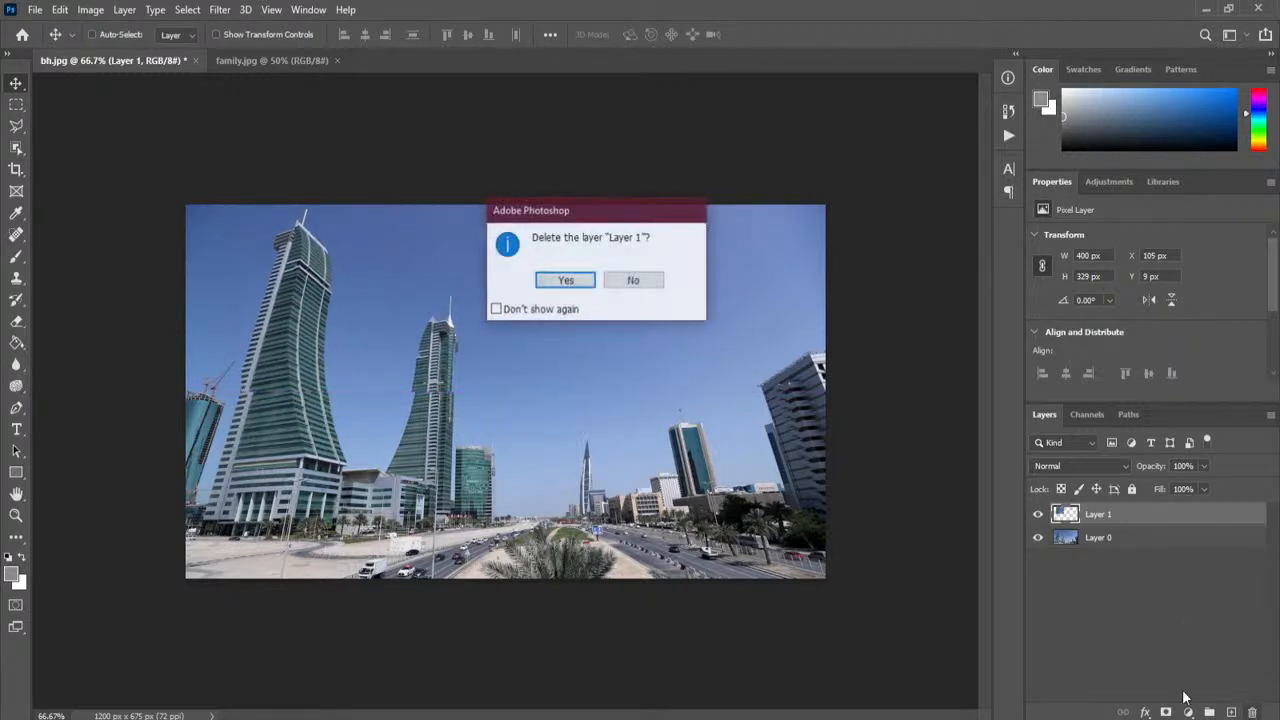
{"action": "left_click", "coordinate": [565, 282]}
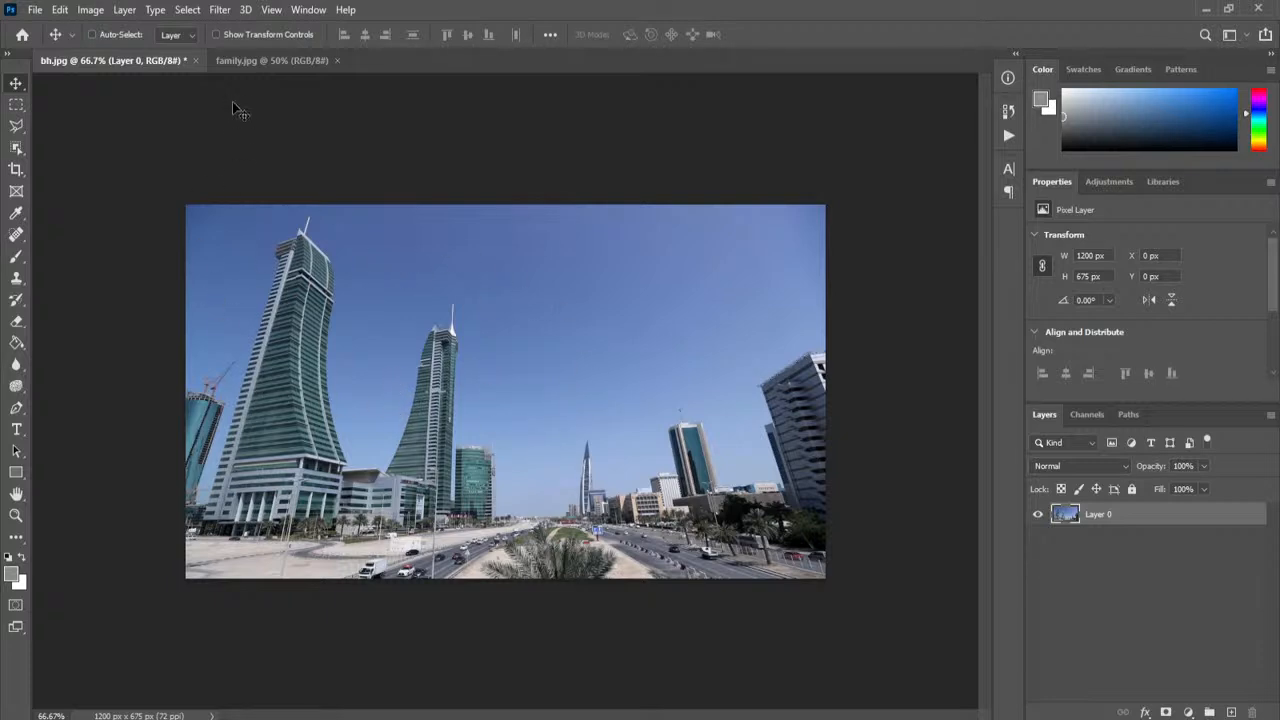
Step: Restore the rectangular selection over the towers with Reselect and cut its contents from Layer 0
{"action": "left_click", "coordinate": [186, 10]}
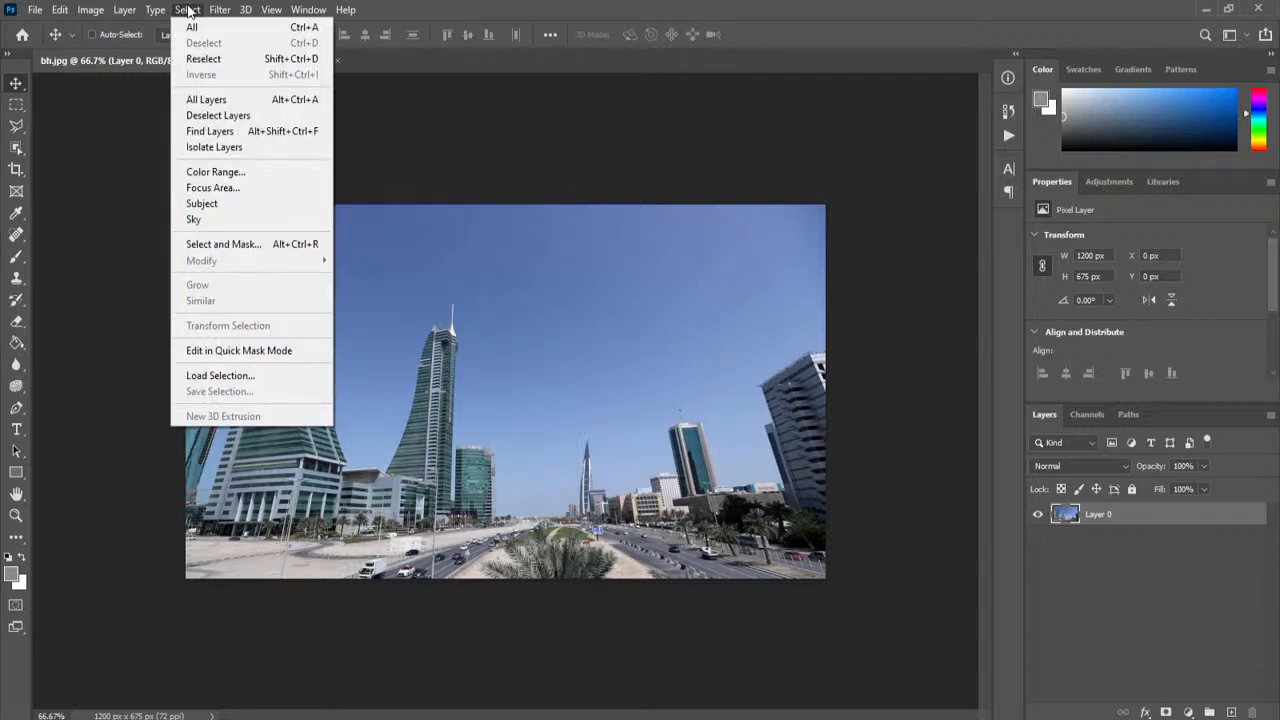
{"action": "left_click", "coordinate": [222, 60]}
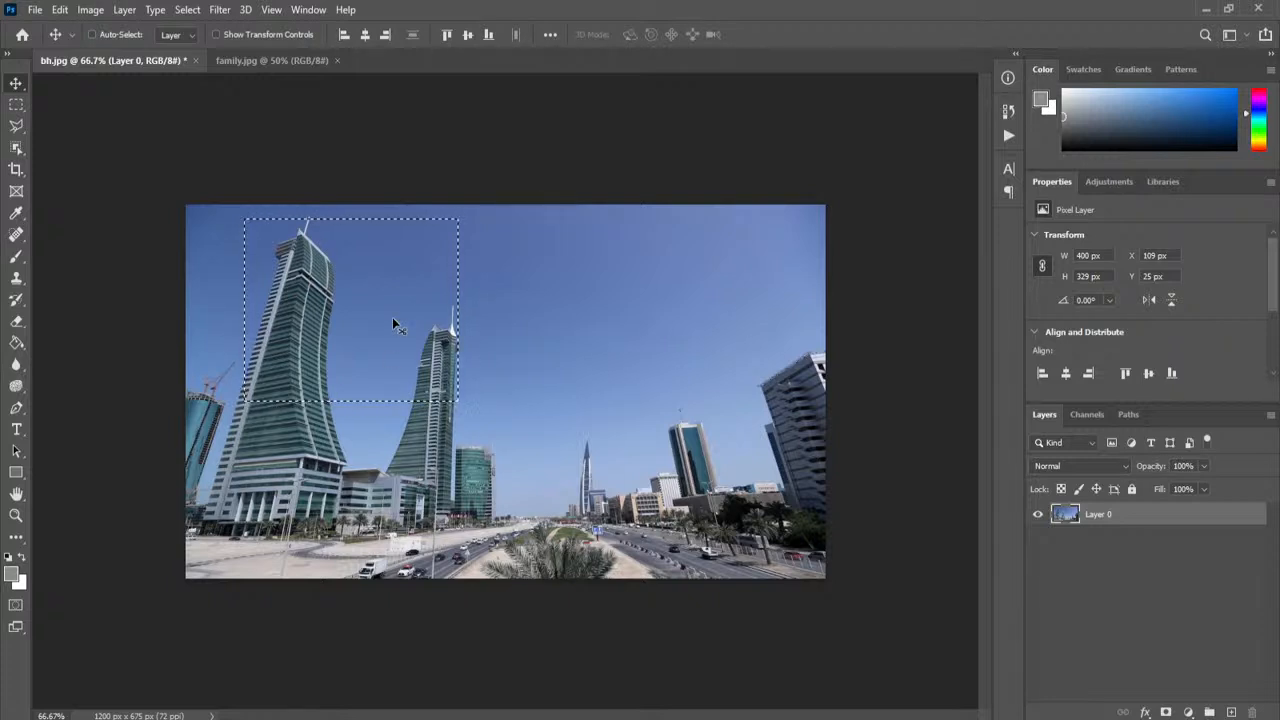
{"action": "left_click", "coordinate": [59, 11]}
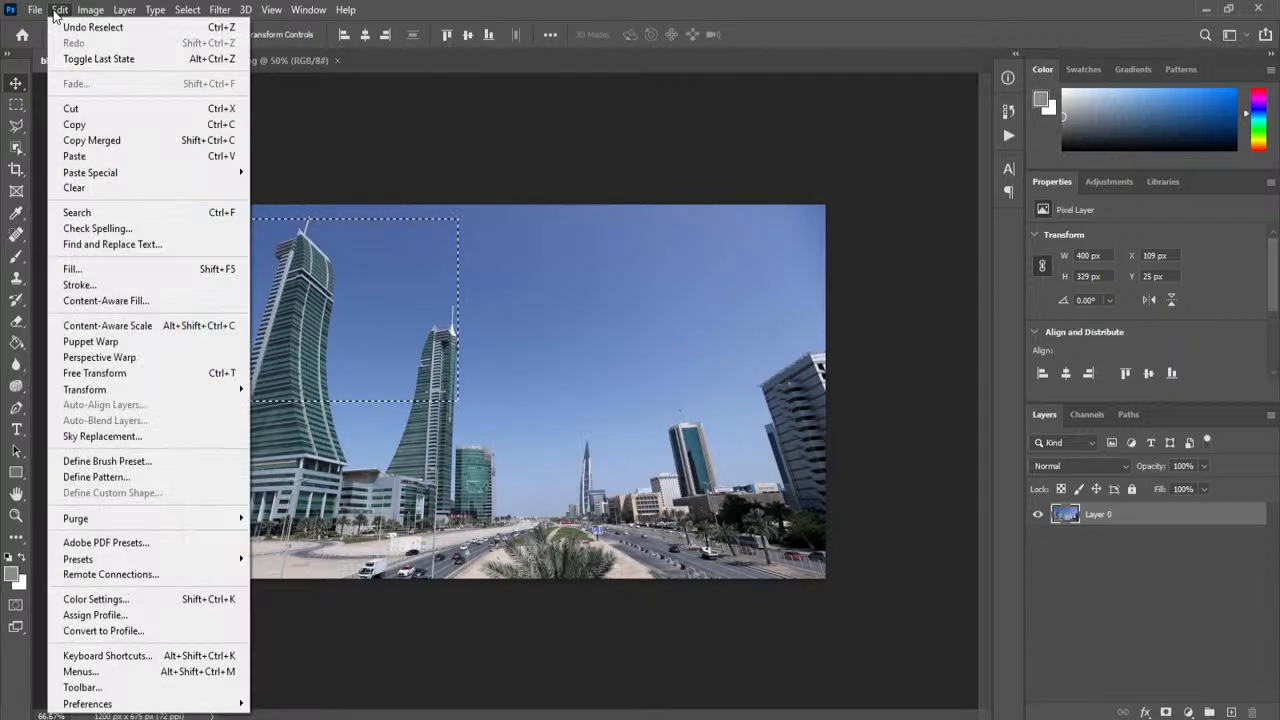
{"action": "left_click", "coordinate": [137, 114]}
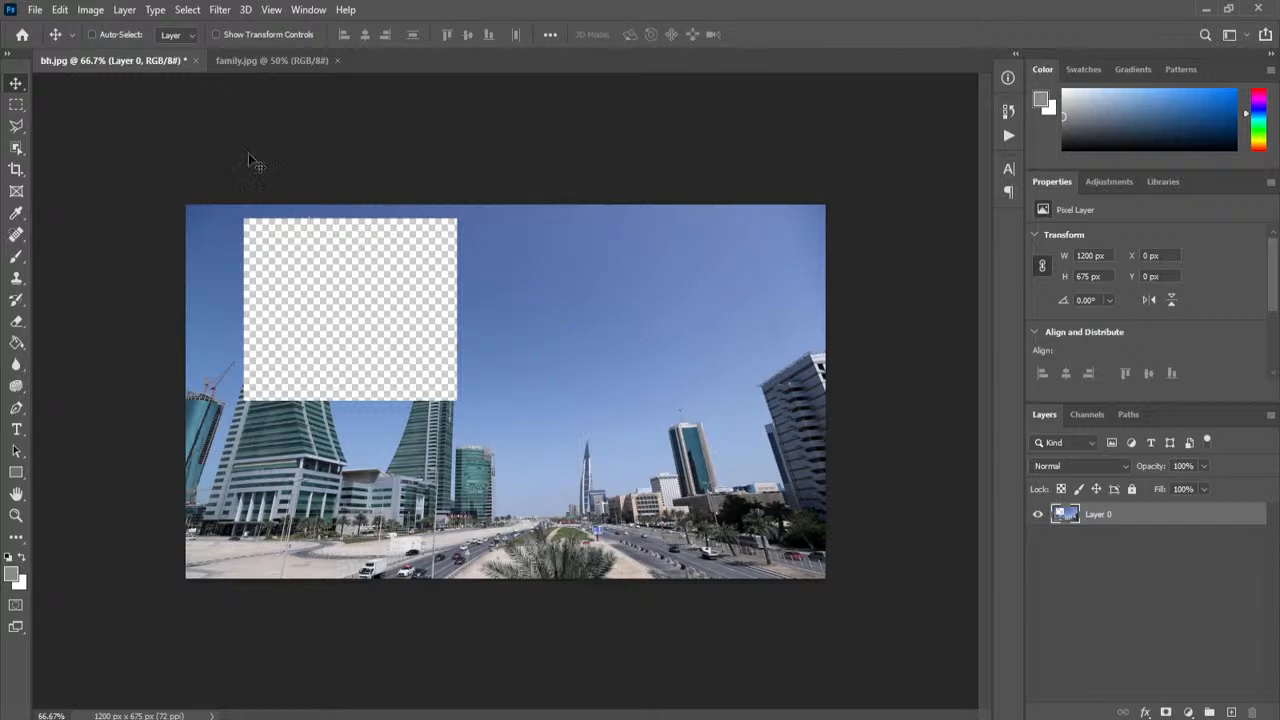
Step: Paste the cut tower piece with the regular Paste command and move it right to about X 639, Y 173 px
{"action": "left_click", "coordinate": [60, 10]}
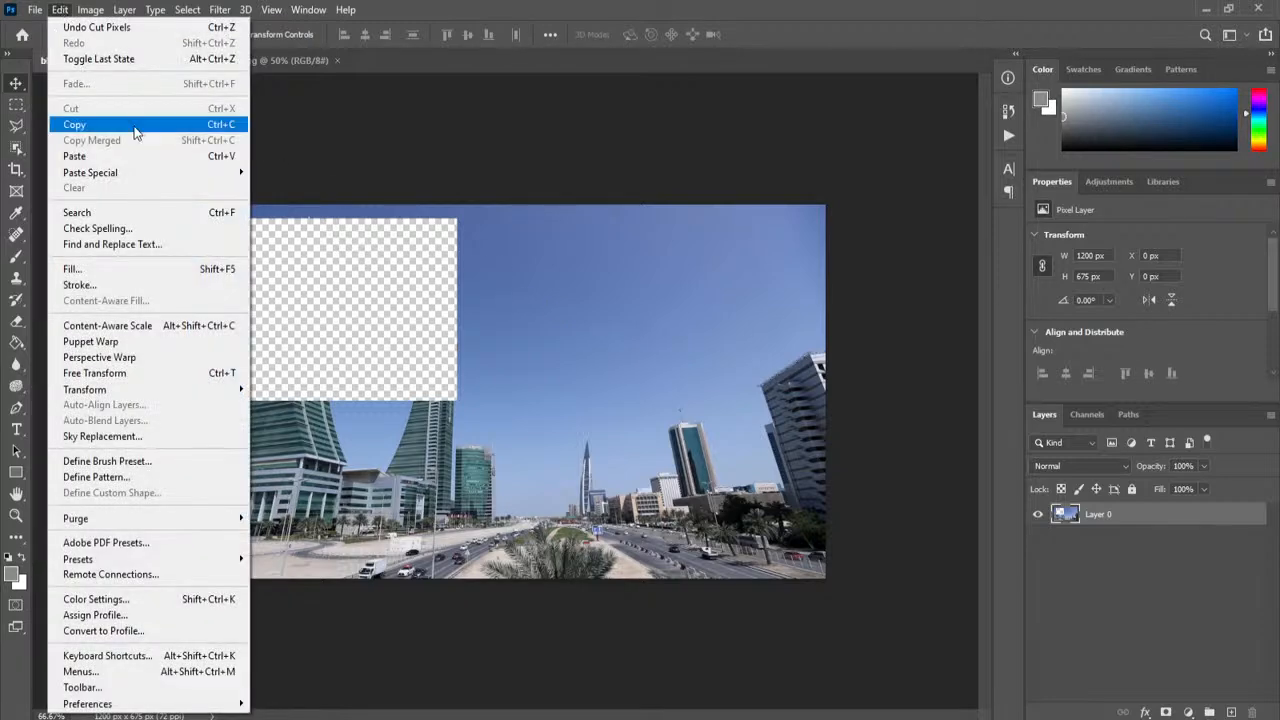
{"action": "left_click", "coordinate": [141, 162]}
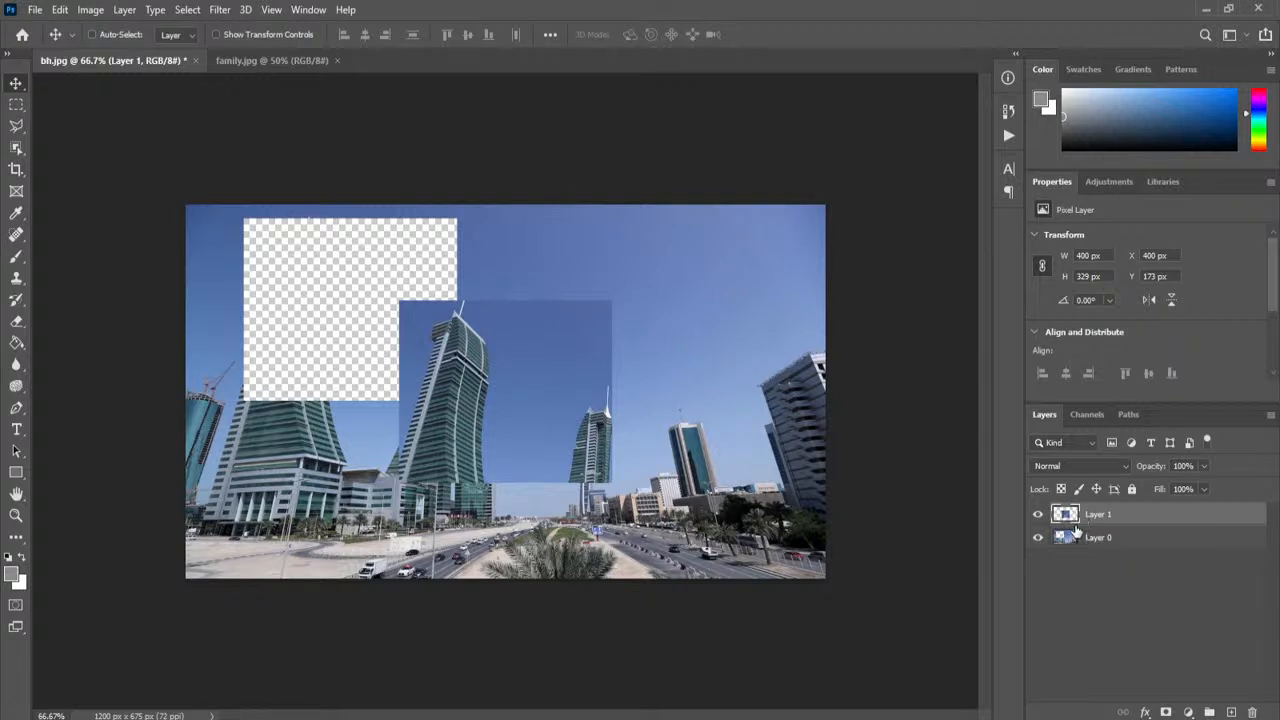
{"action": "left_click_drag", "start_coordinate": [549, 391], "coordinate": [654, 407]}
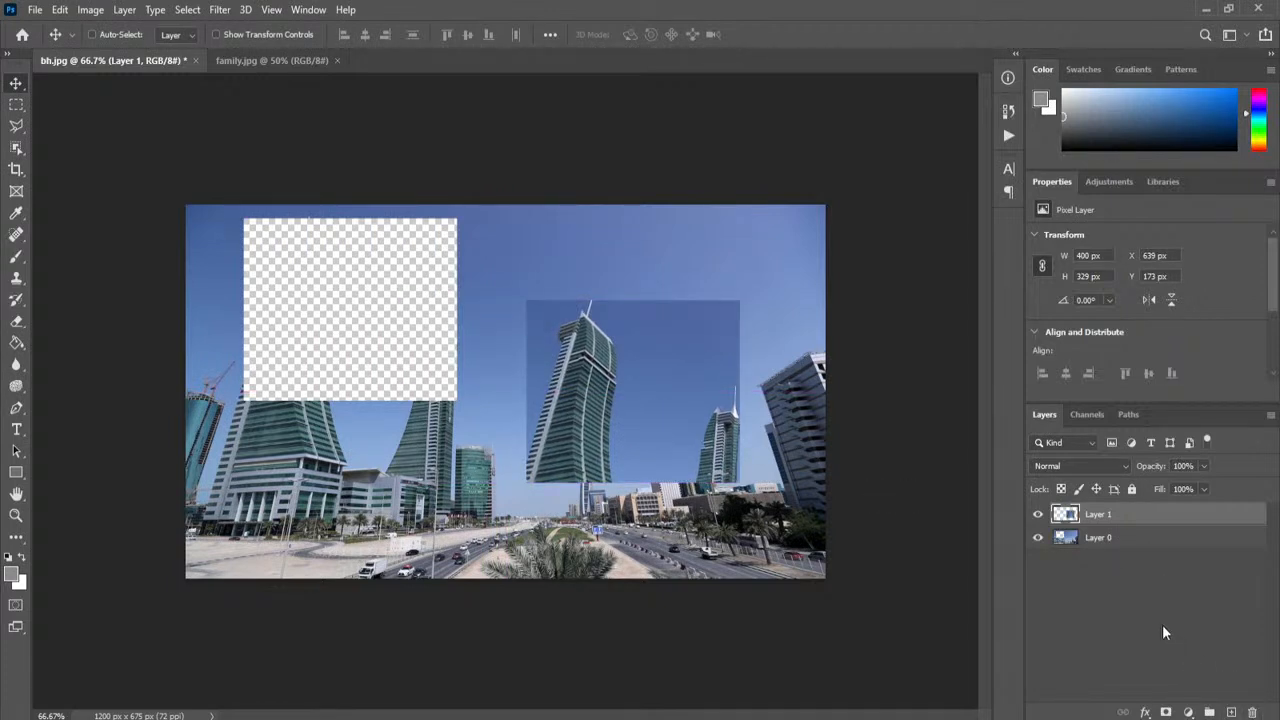
Step: Undo the move, the paste and the cut of the tower piece, back to the active rectangular selection
{"action": "key", "text": "ctrl+z"}
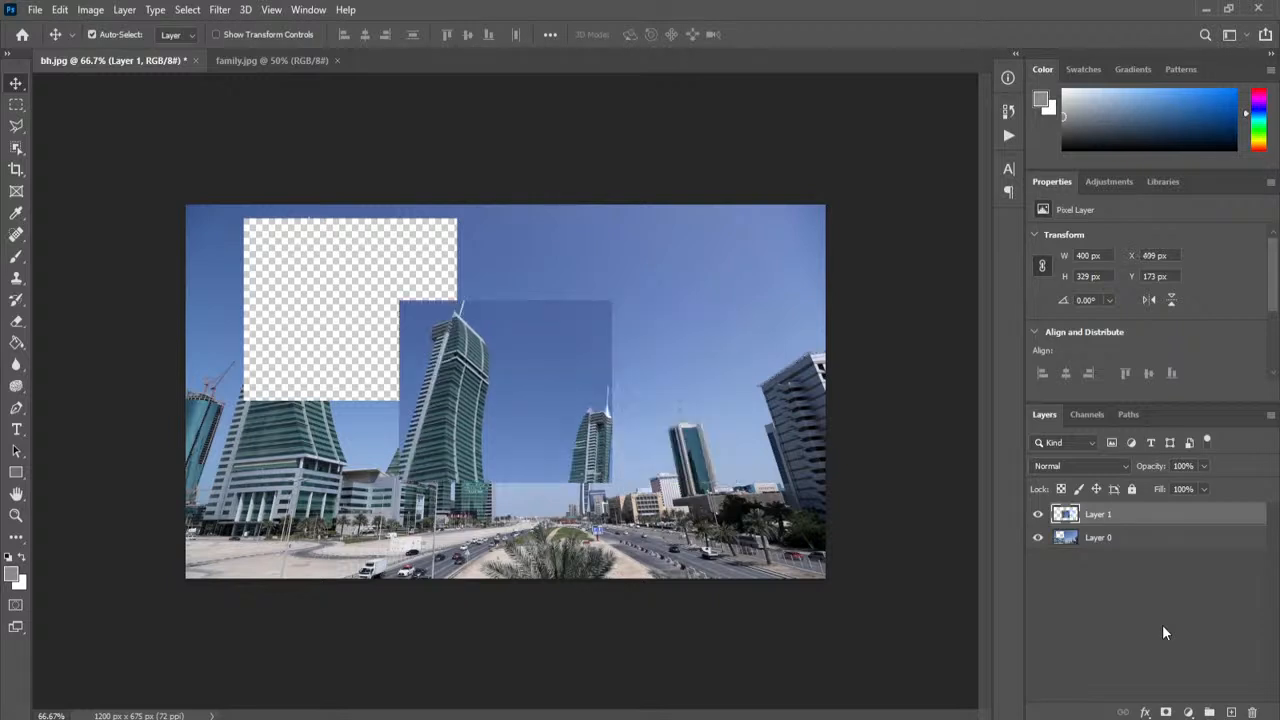
{"action": "key", "text": "ctrl+z"}
{"action": "key", "text": "ctrl+z"}
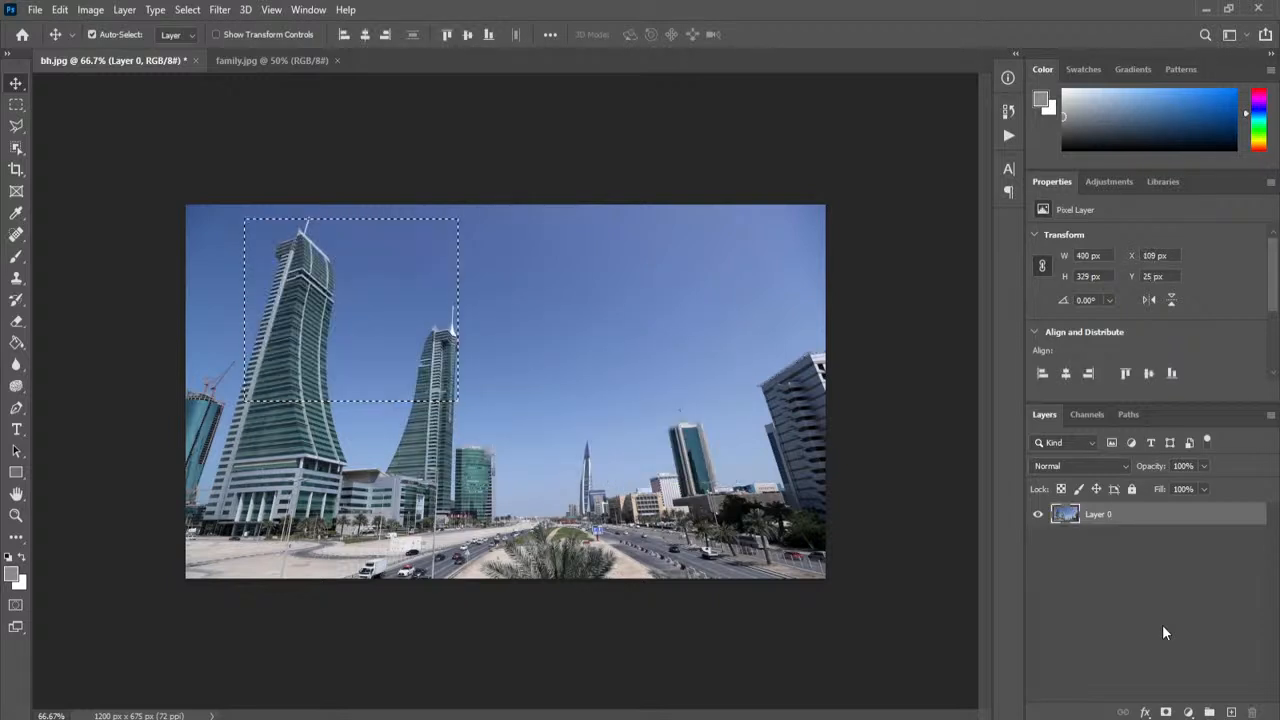
Step: Cut the selected tower area again and return it to its original position with Paste in Place
{"action": "left_click", "coordinate": [60, 9]}
{"action": "left_click", "coordinate": [105, 110]}
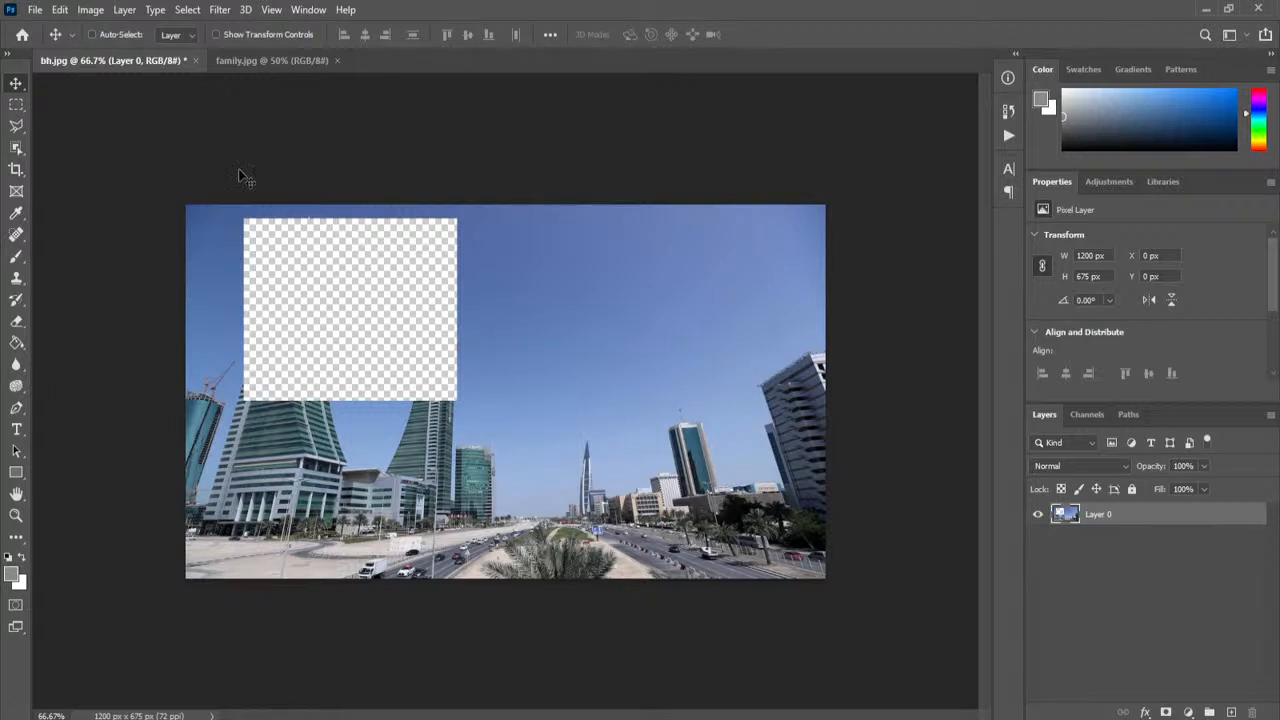
{"action": "left_click", "coordinate": [60, 12]}
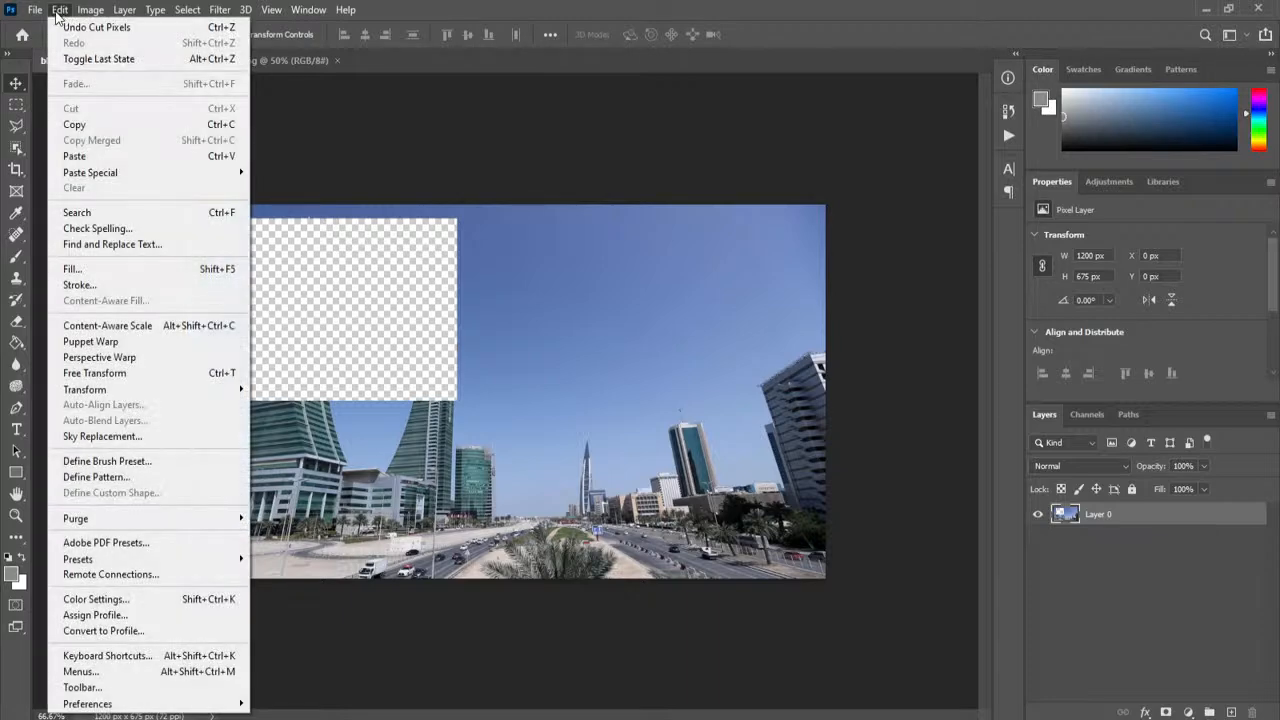
{"action": "mouse_move", "coordinate": [152, 178]}
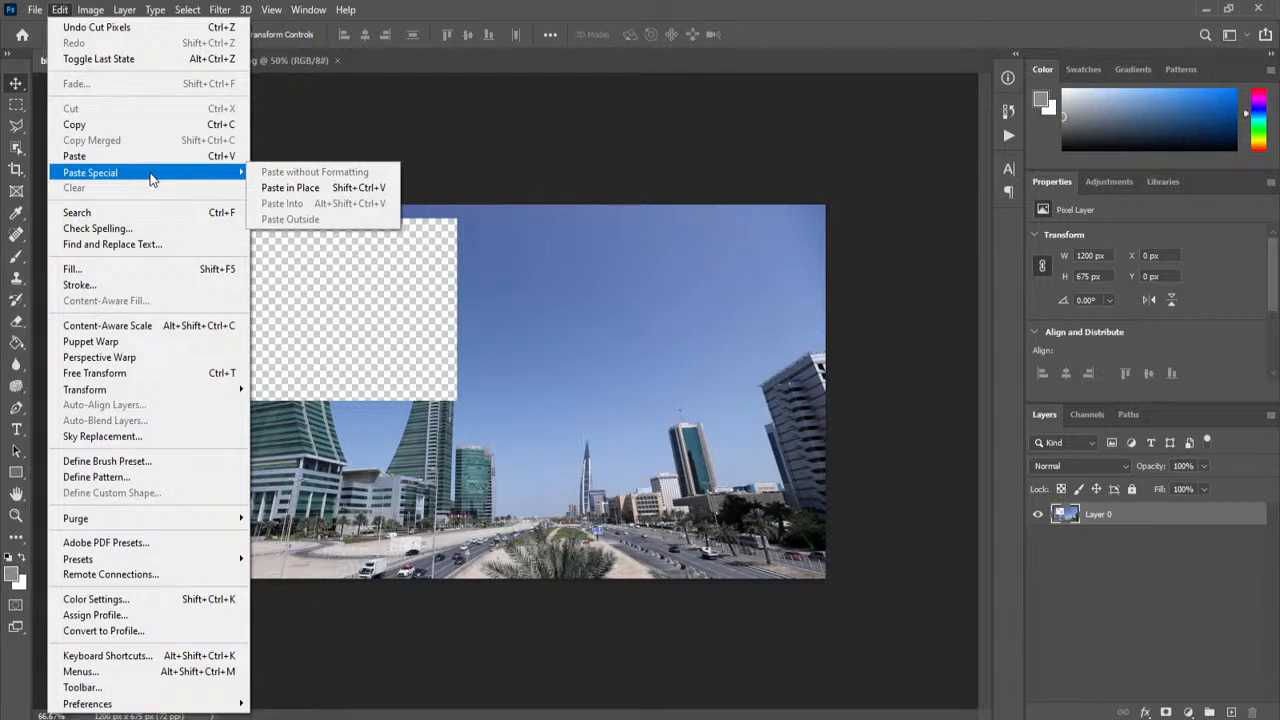
{"action": "left_click", "coordinate": [292, 193]}
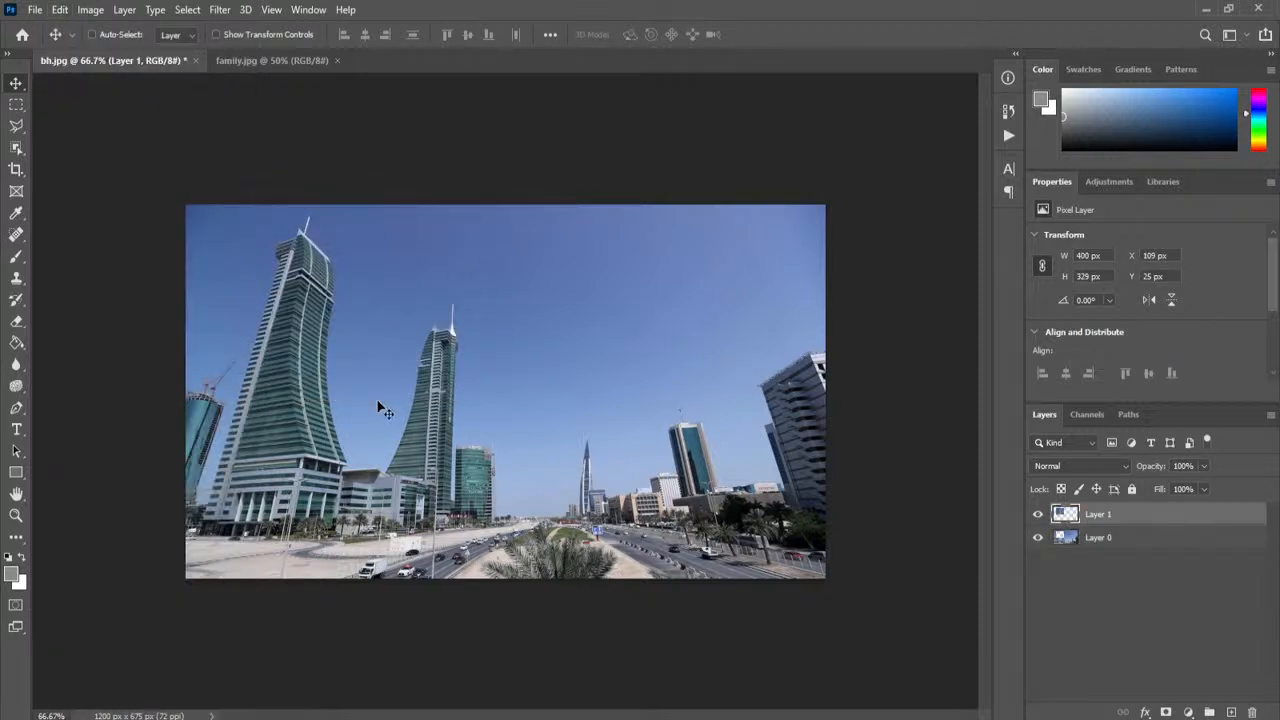
Step: Move the piece pasted in place off its spot, then undo the move, the paste and the cut
{"action": "left_click_drag", "start_coordinate": [308, 325], "coordinate": [437, 434]}
{"action": "key", "text": "ctrl+z"}
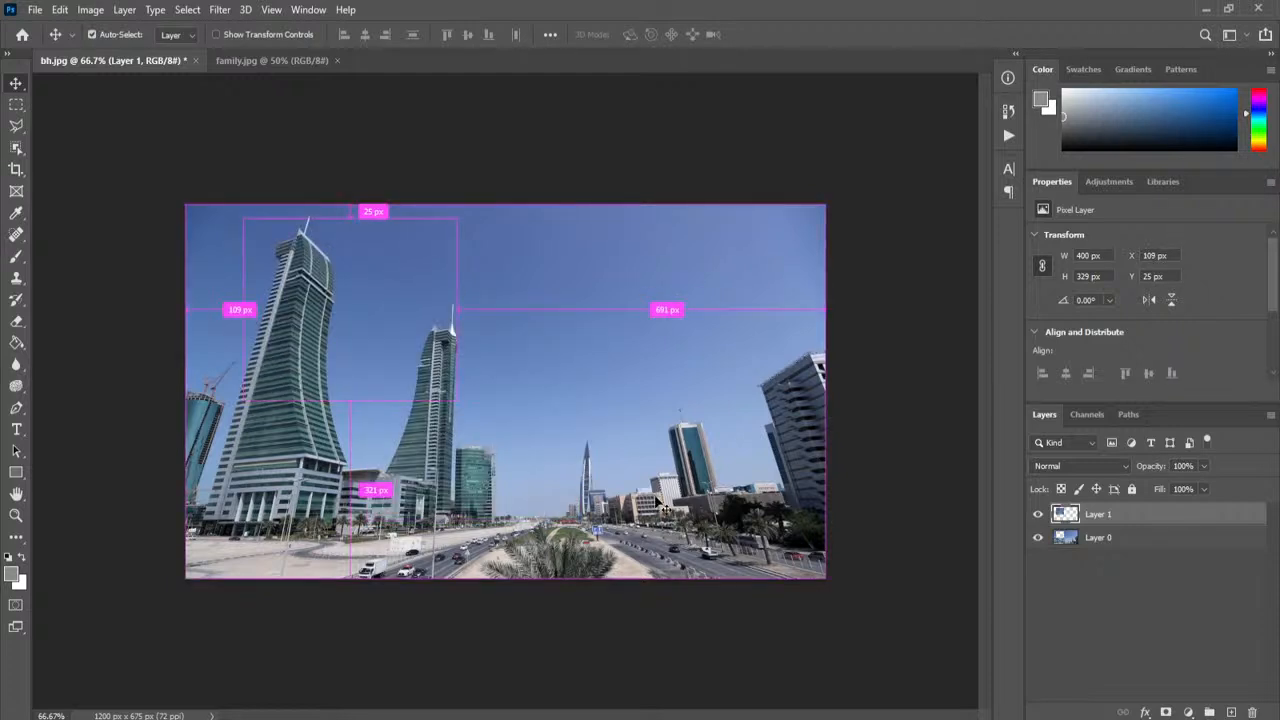
{"action": "key", "text": "ctrl+z"}
{"action": "key", "text": "ctrl+z"}
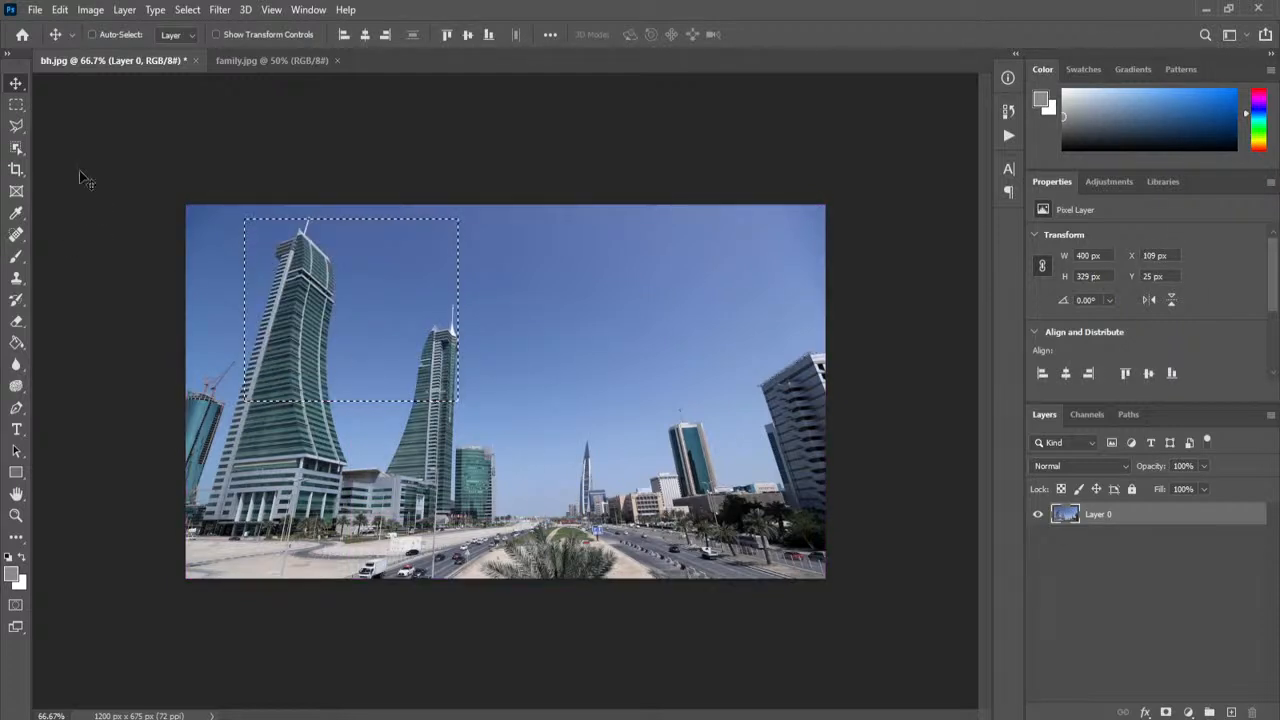
Step: Clear the rectangular selection and draw an elliptical one of about 855 × 314 px across the sky with the Elliptical Marquee tool
{"action": "left_click", "coordinate": [16, 106]}
{"action": "left_click", "coordinate": [240, 128]}
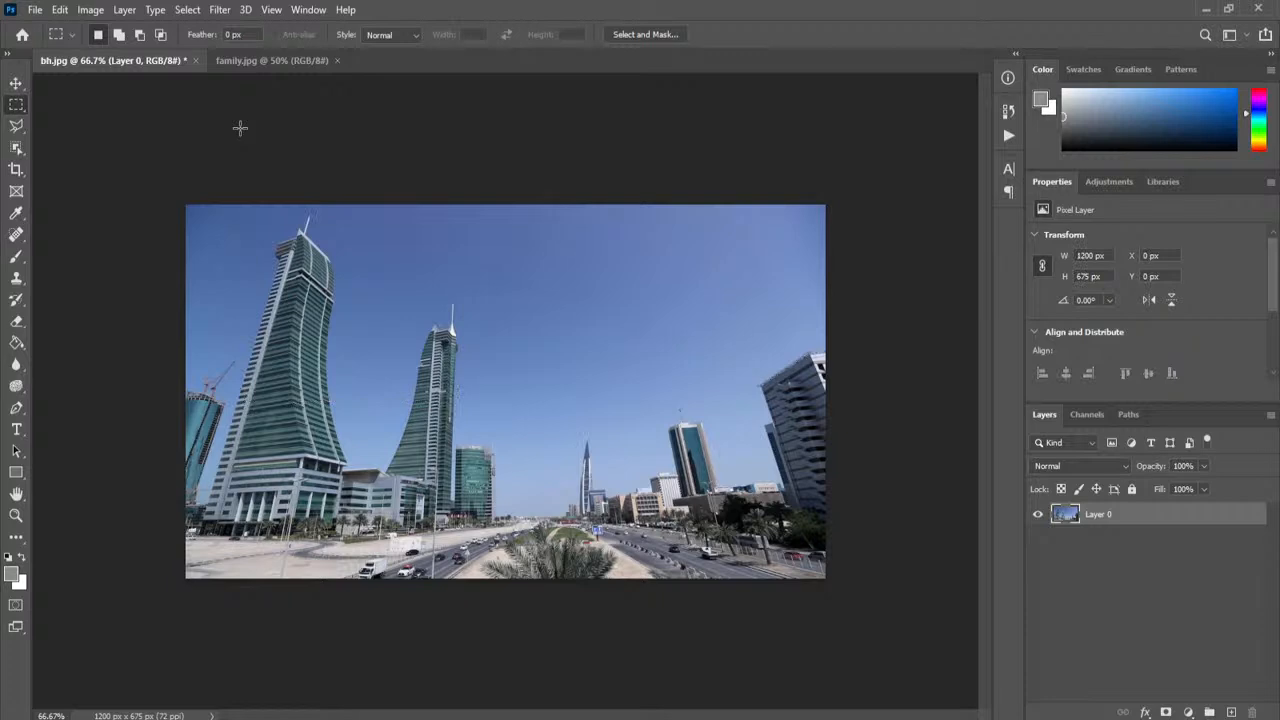
{"action": "right_click", "coordinate": [19, 107]}
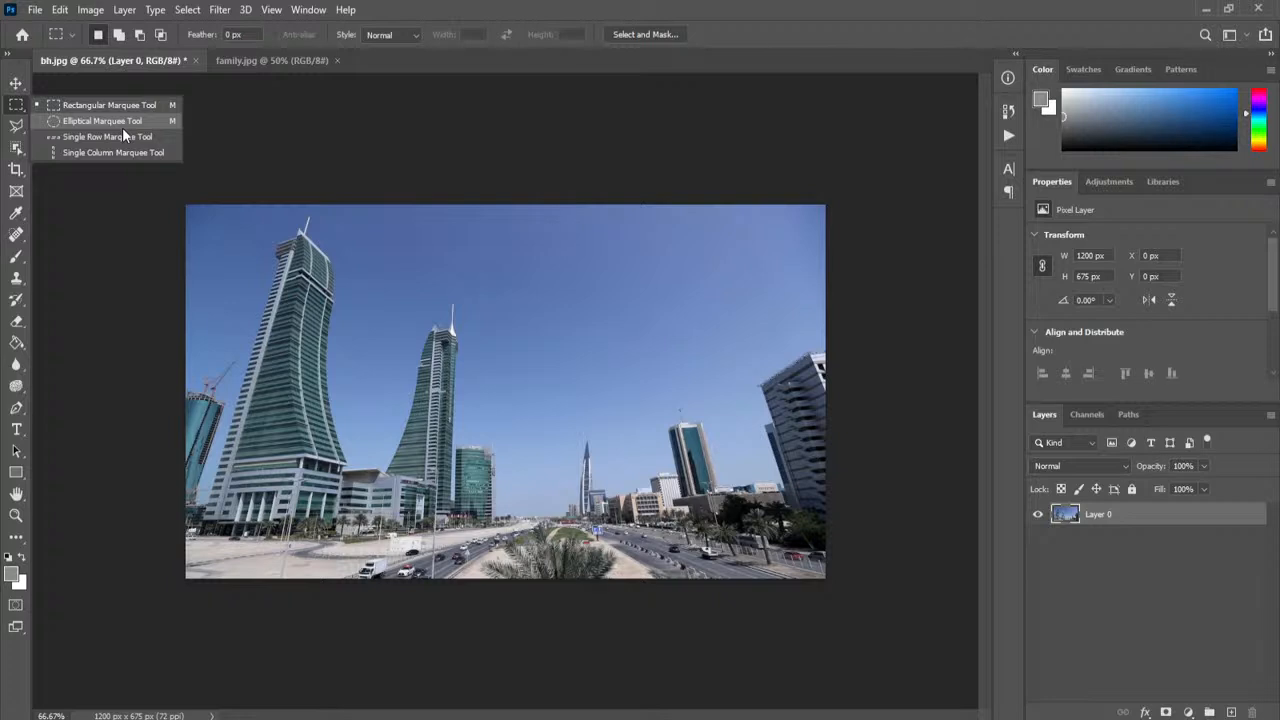
{"action": "left_click", "coordinate": [122, 125]}
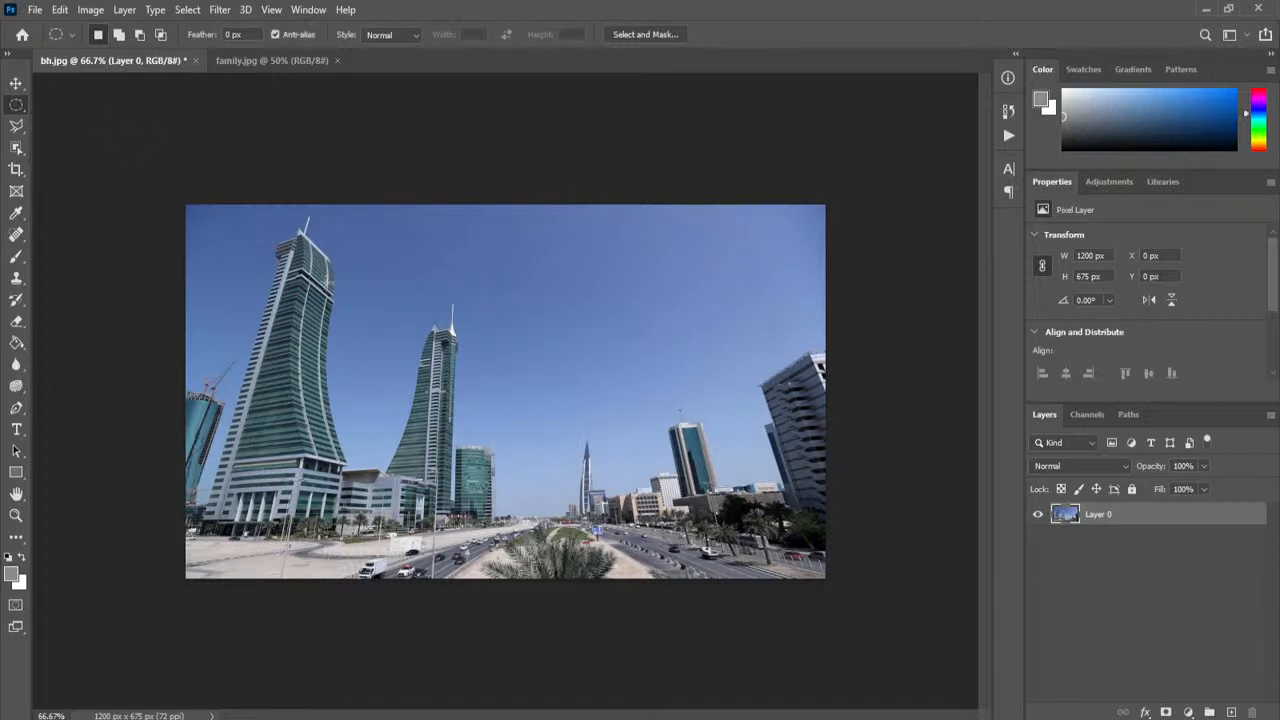
{"action": "left_click_drag", "start_coordinate": [302, 254], "coordinate": [753, 427]}
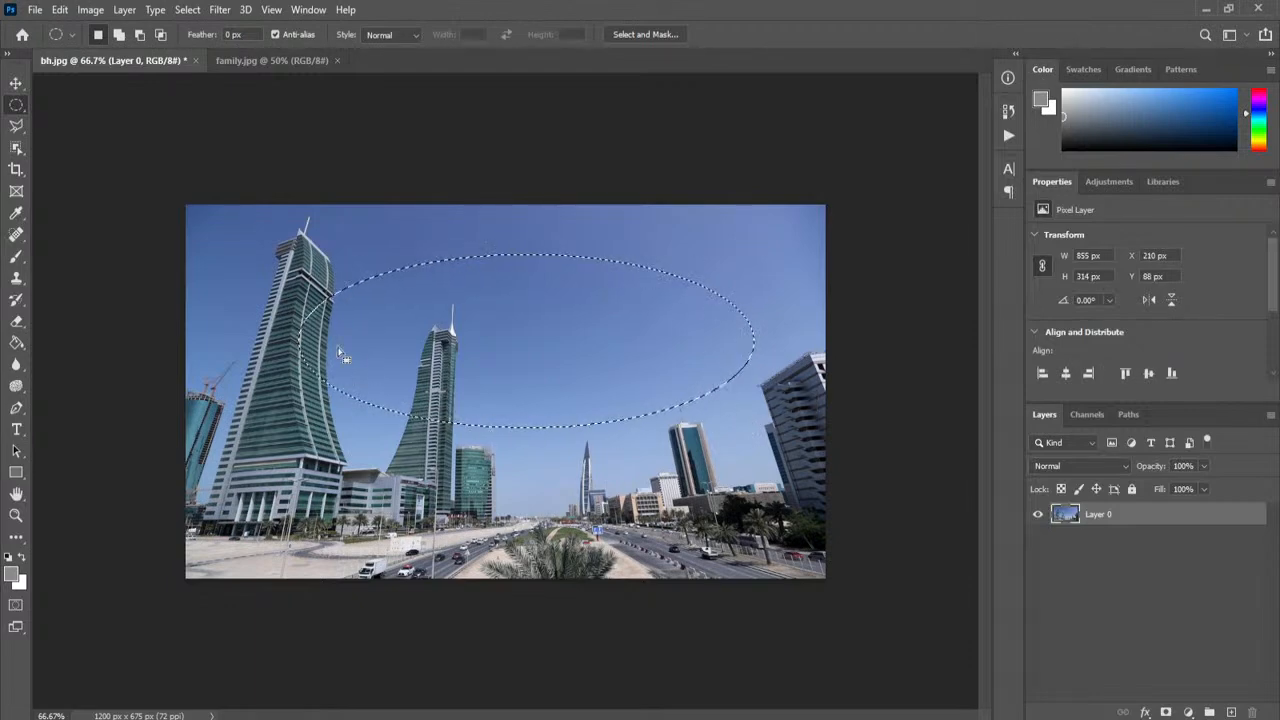
Step: Cut the elliptical area from Layer 0 and put it back at its original position with Paste in Place
{"action": "left_click", "coordinate": [61, 11]}
{"action": "left_click", "coordinate": [78, 108]}
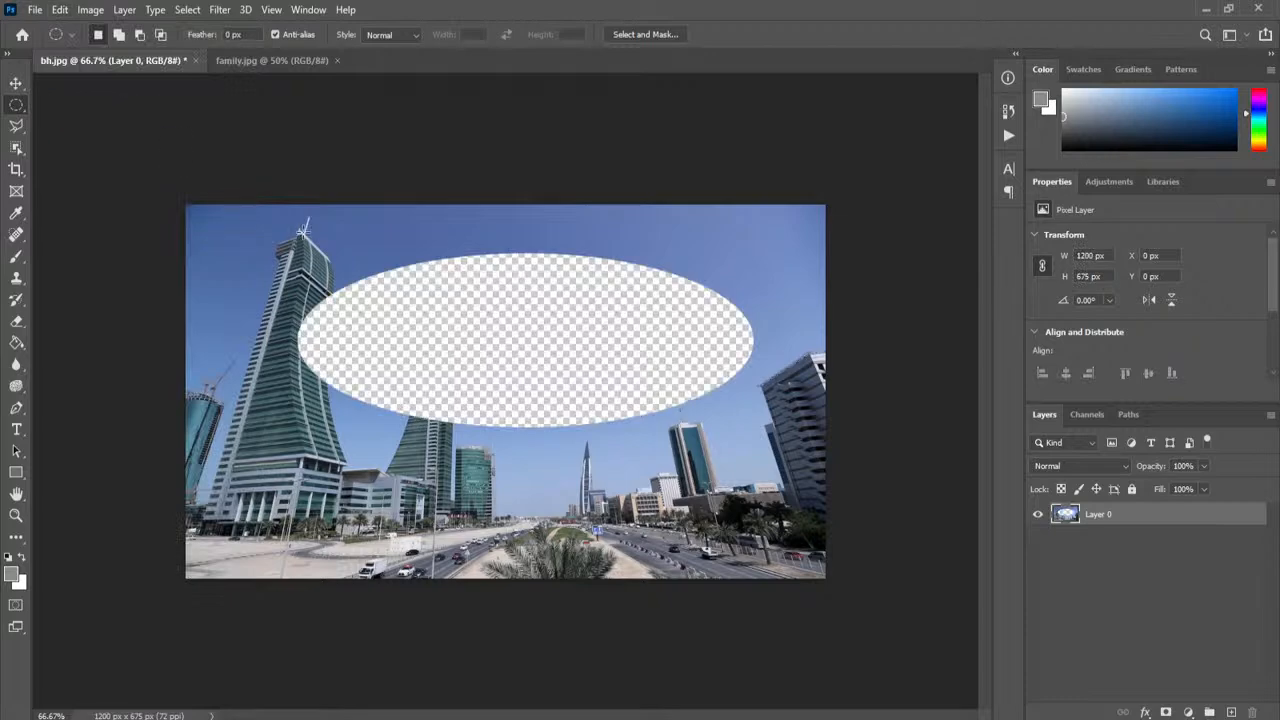
{"action": "left_click", "coordinate": [60, 10]}
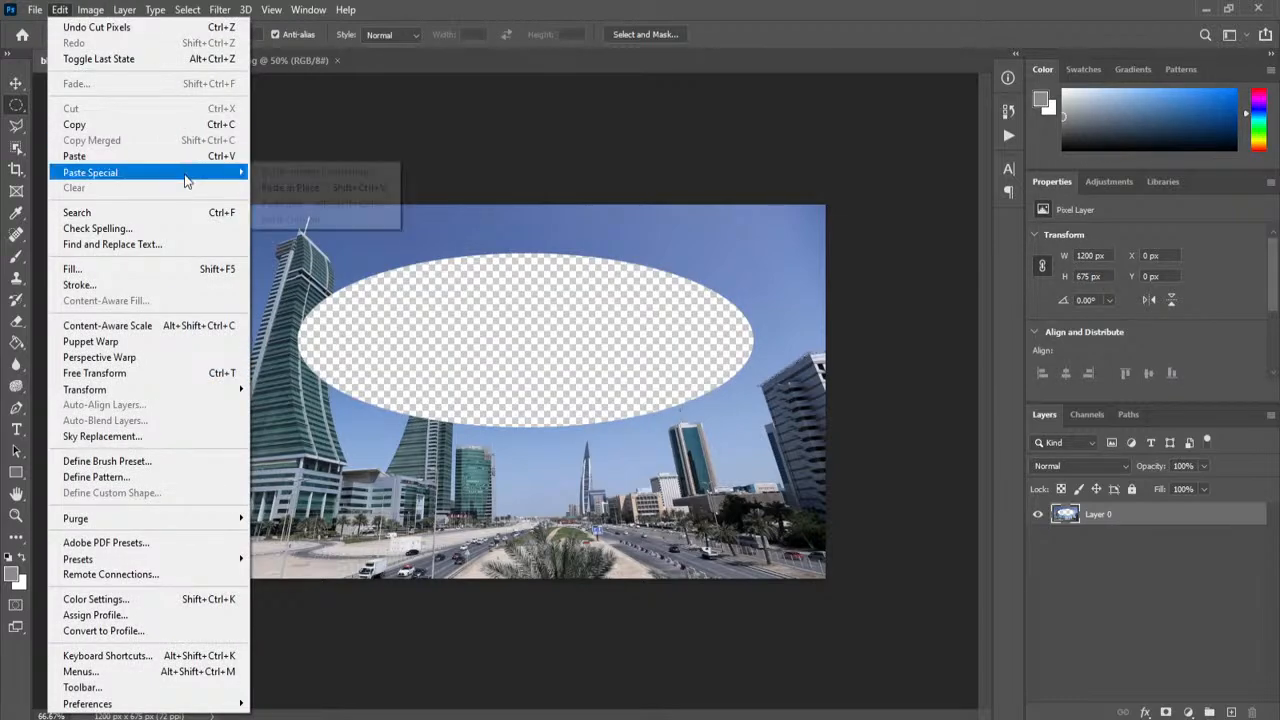
{"action": "left_click", "coordinate": [352, 188]}
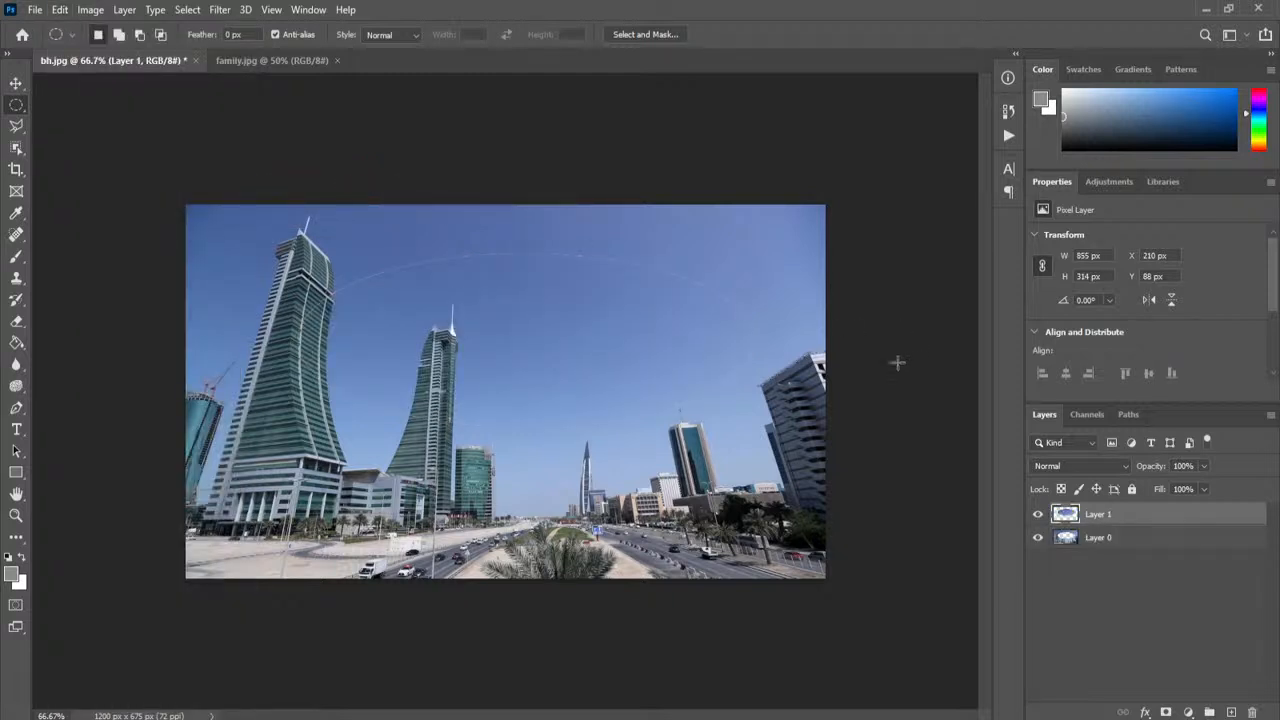
Step: Hide Layer 0 to examine the pasted elliptical piece on its own, then show the layer again
{"action": "left_click", "coordinate": [1040, 540]}
{"action": "left_click", "coordinate": [1037, 540]}
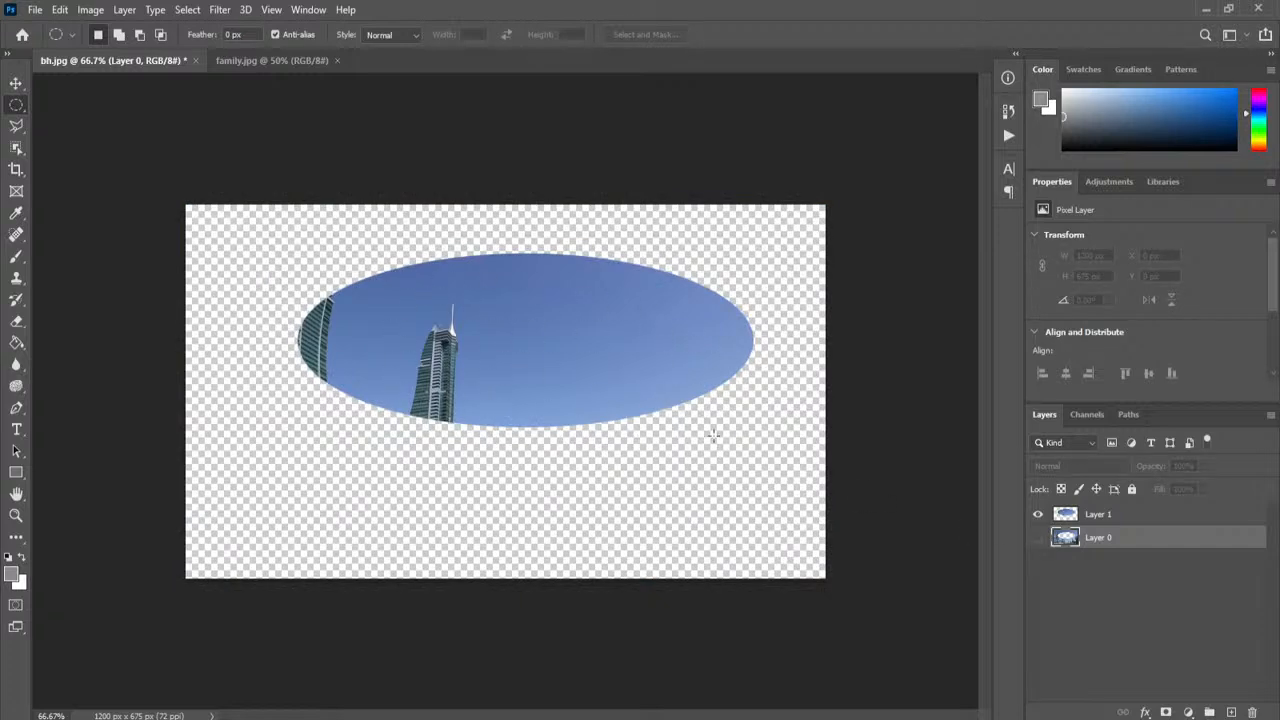
{"action": "left_click", "coordinate": [1037, 540]}
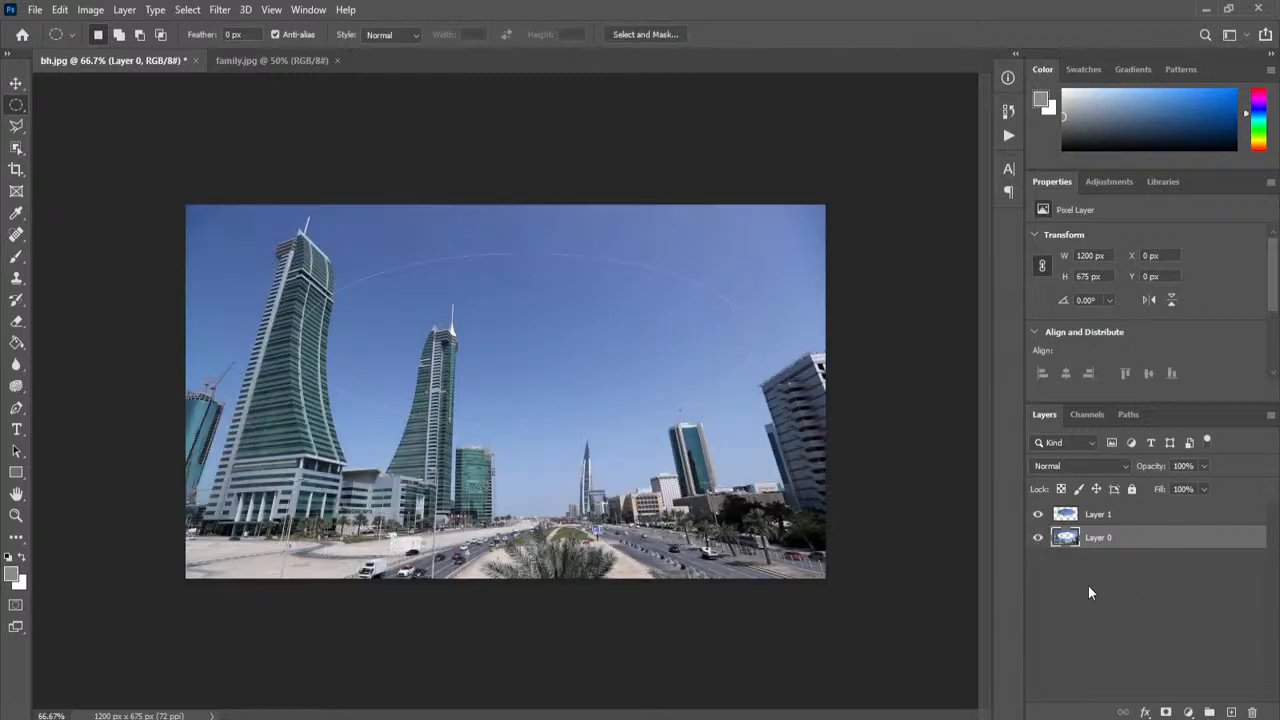
Step: Undo the visibility changes, the paste and the cut of the ellipse, then clear the elliptical selection
{"action": "key", "text": "ctrl+z"}
{"action": "key", "text": "ctrl+z"}
{"action": "key", "text": "ctrl+z"}
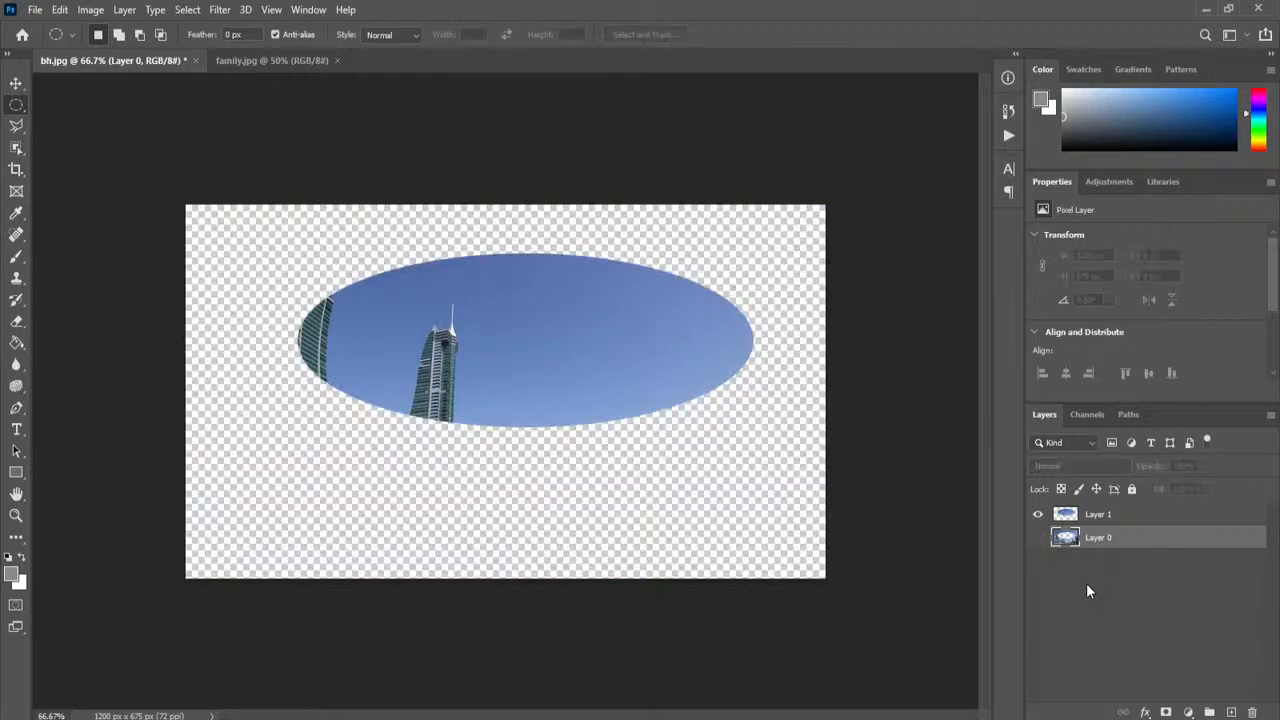
{"action": "key", "text": "ctrl+z"}
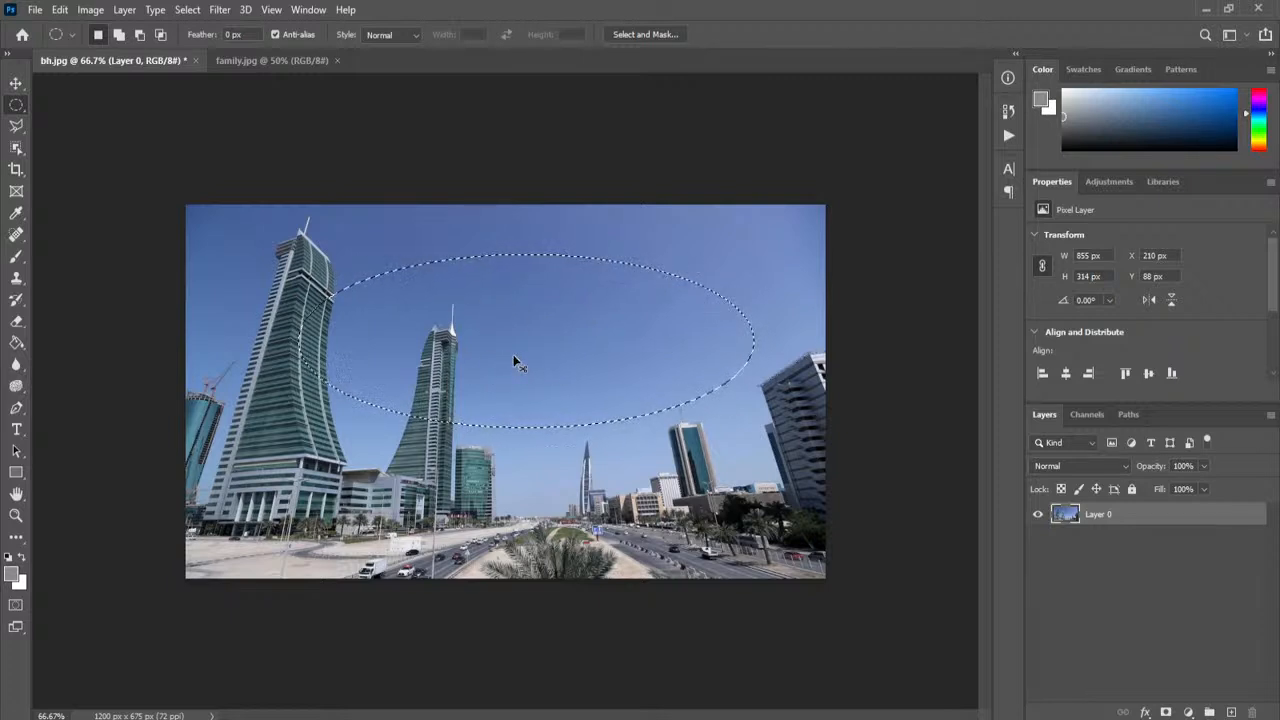
{"action": "key", "text": "ctrl+d"}
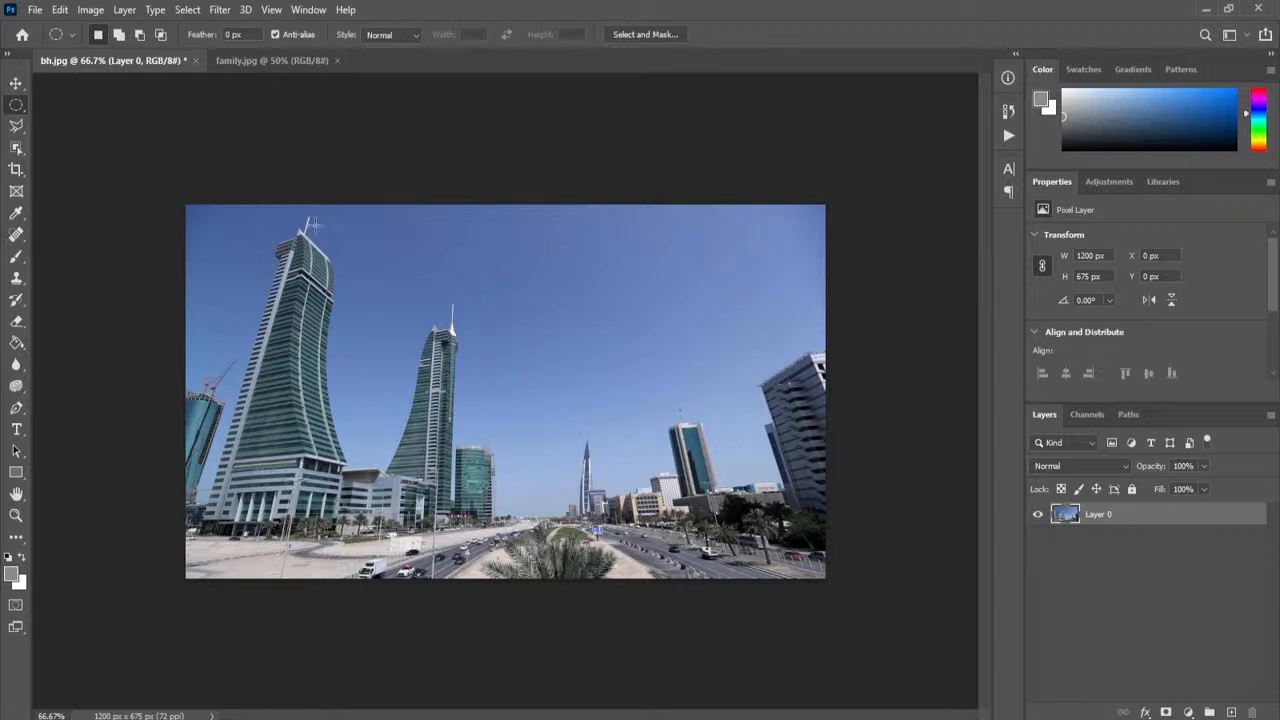
Step: Select a one-pixel-high row across the image at about Y 307 px with the Single Row Marquee tool
{"action": "right_click", "coordinate": [22, 110]}
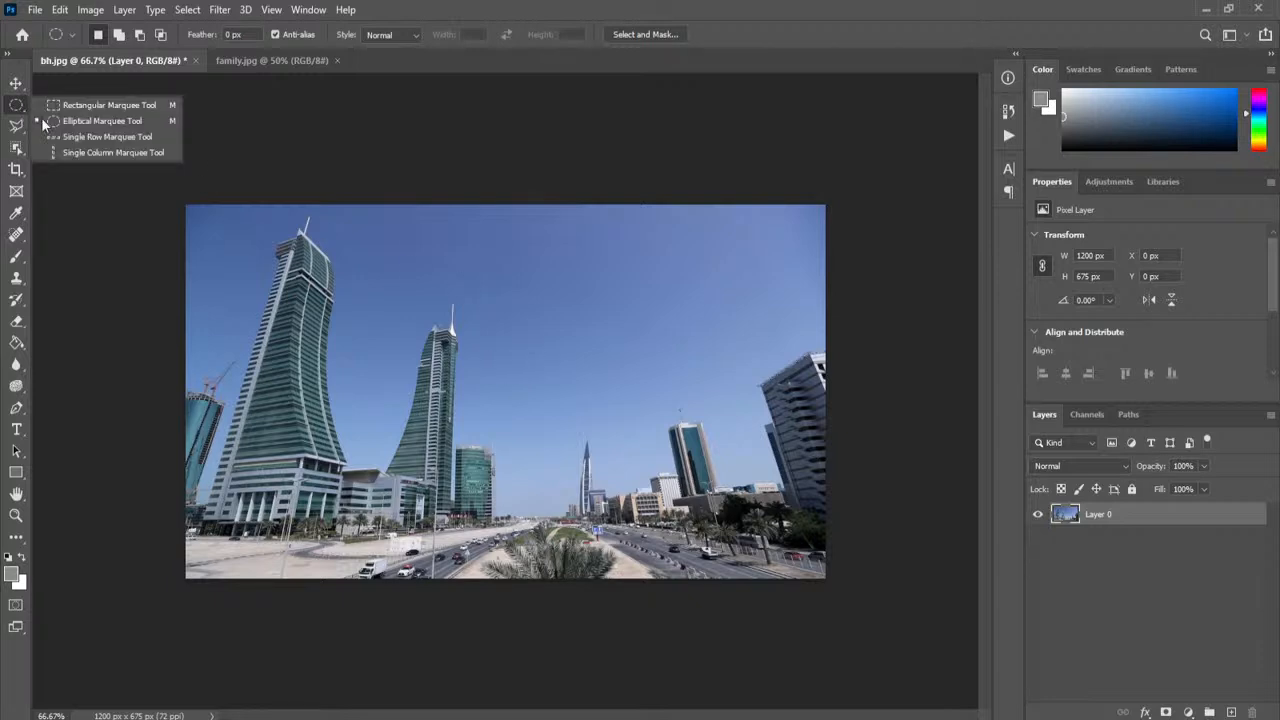
{"action": "left_click", "coordinate": [108, 137]}
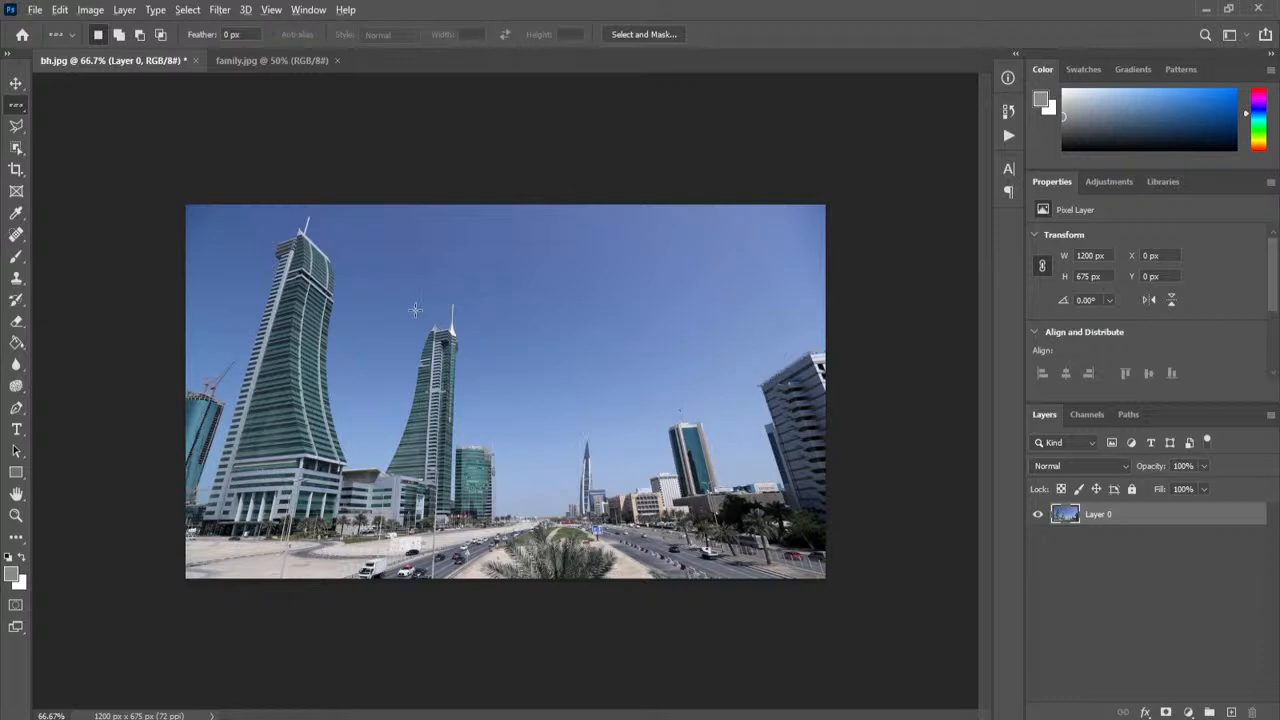
{"action": "scroll", "coordinate": [415, 309], "scroll_direction": "up", "scroll_amount": 3}
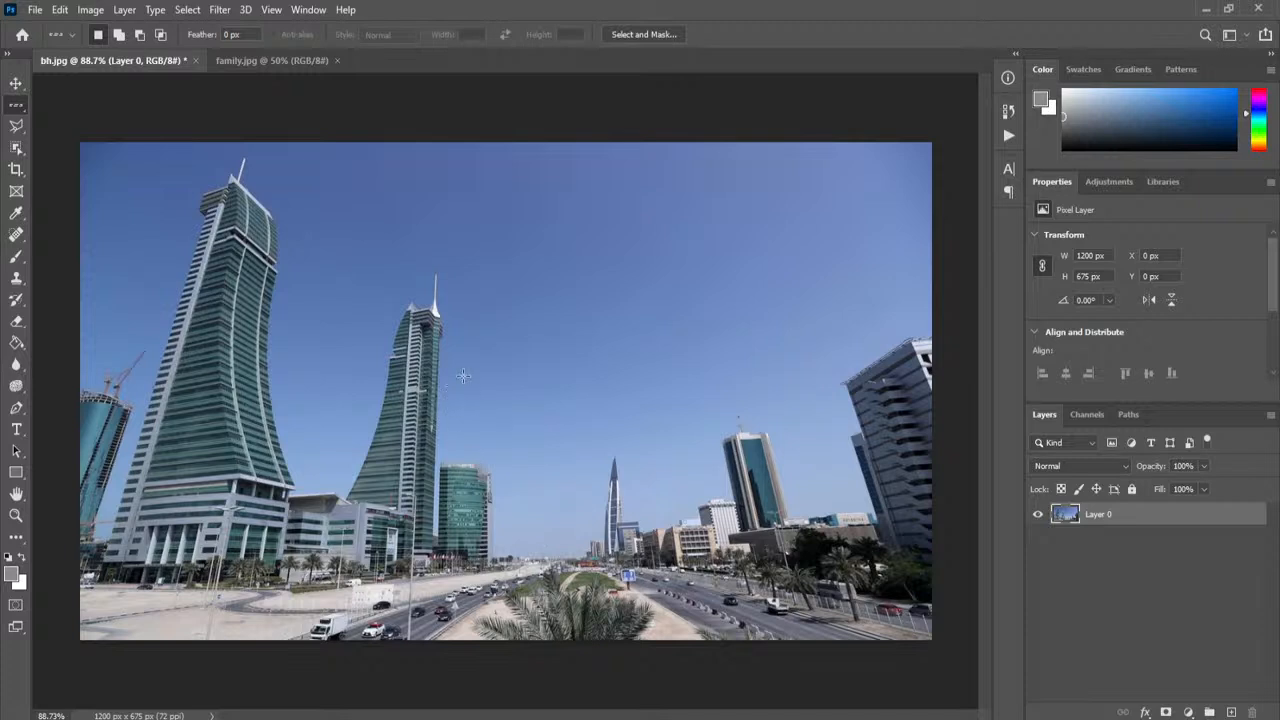
{"action": "left_click", "coordinate": [512, 369]}
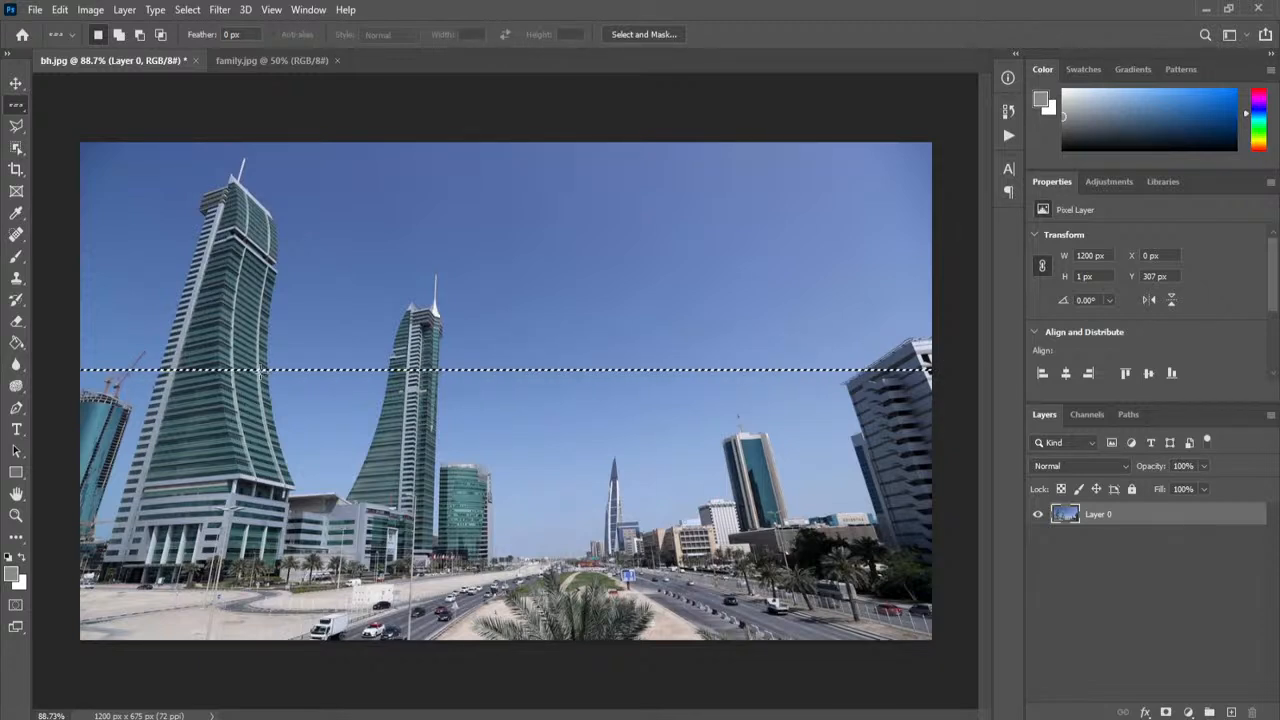
Step: Cut the selected row, return it with Paste in Place, and check it by hiding and reshowing Layer 0
{"action": "left_click", "coordinate": [58, 11]}
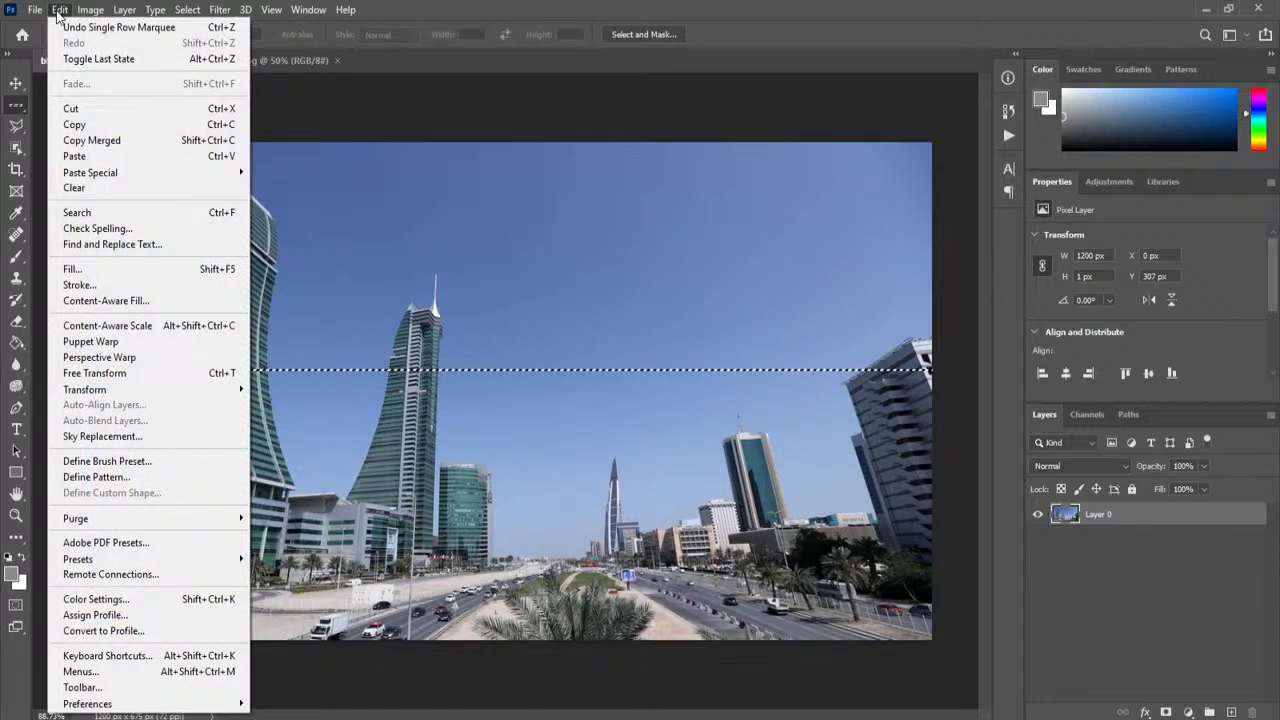
{"action": "left_click", "coordinate": [118, 108]}
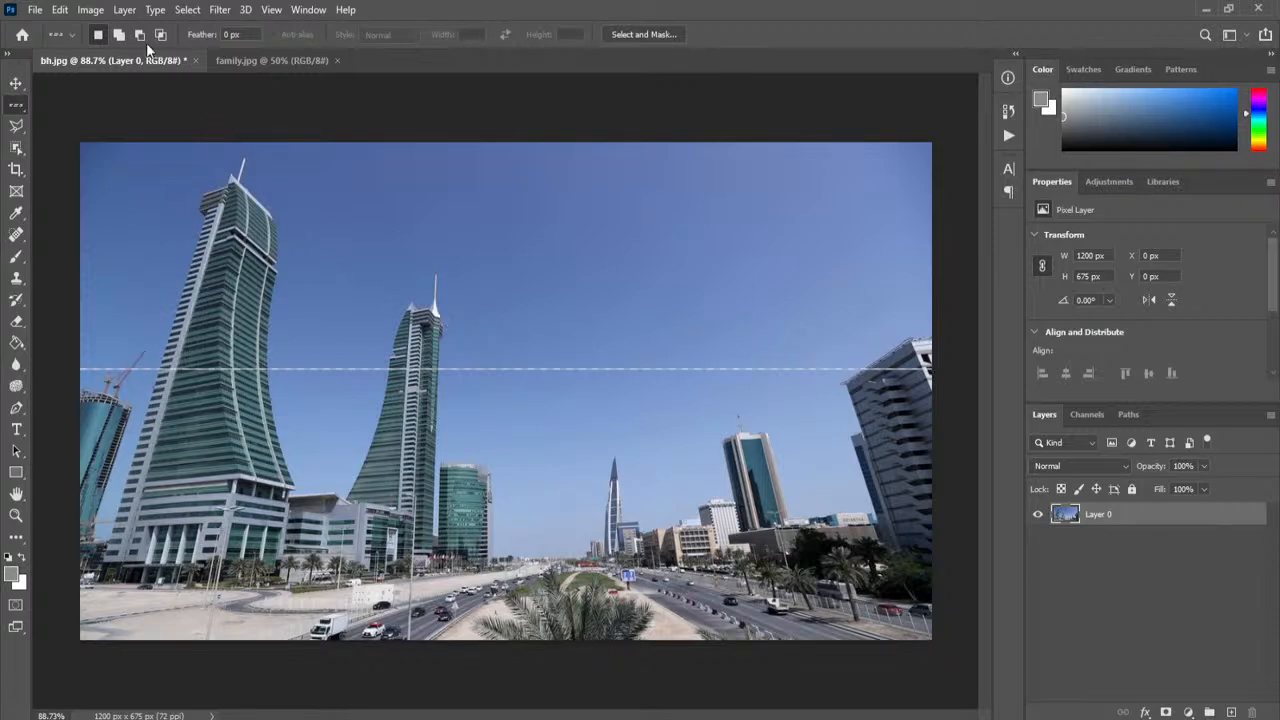
{"action": "left_click", "coordinate": [60, 12]}
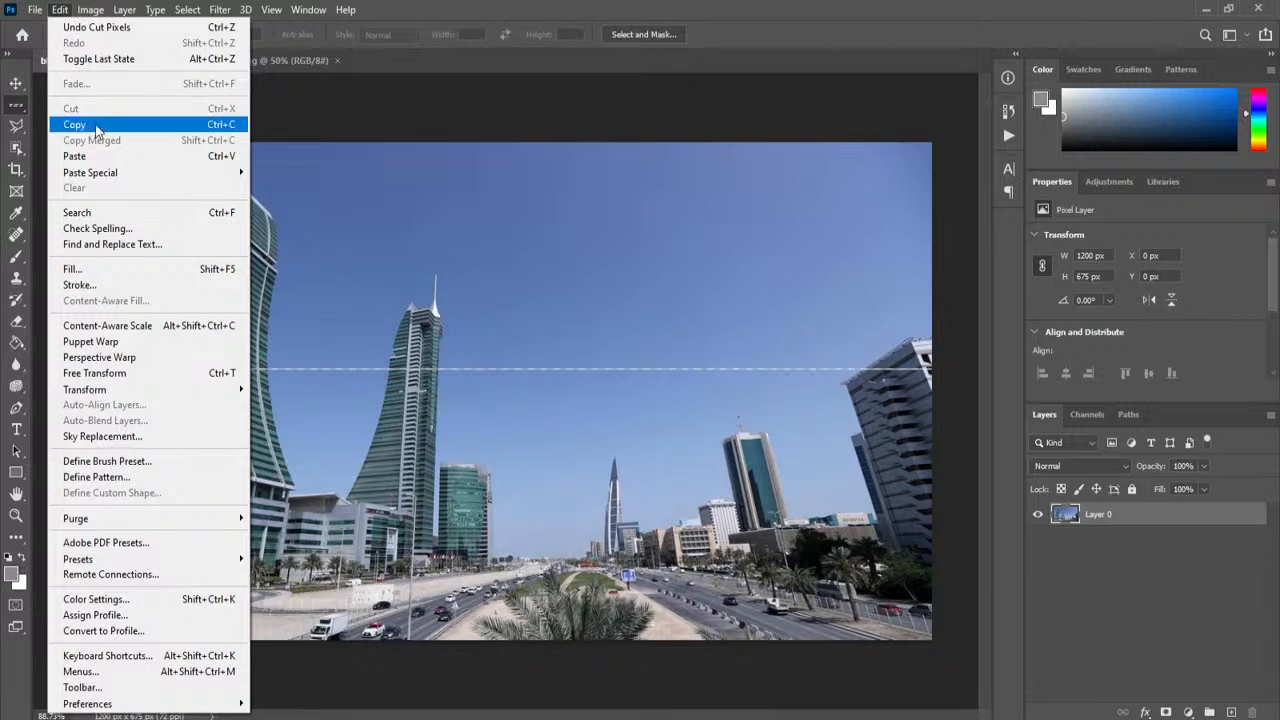
{"action": "mouse_move", "coordinate": [115, 174]}
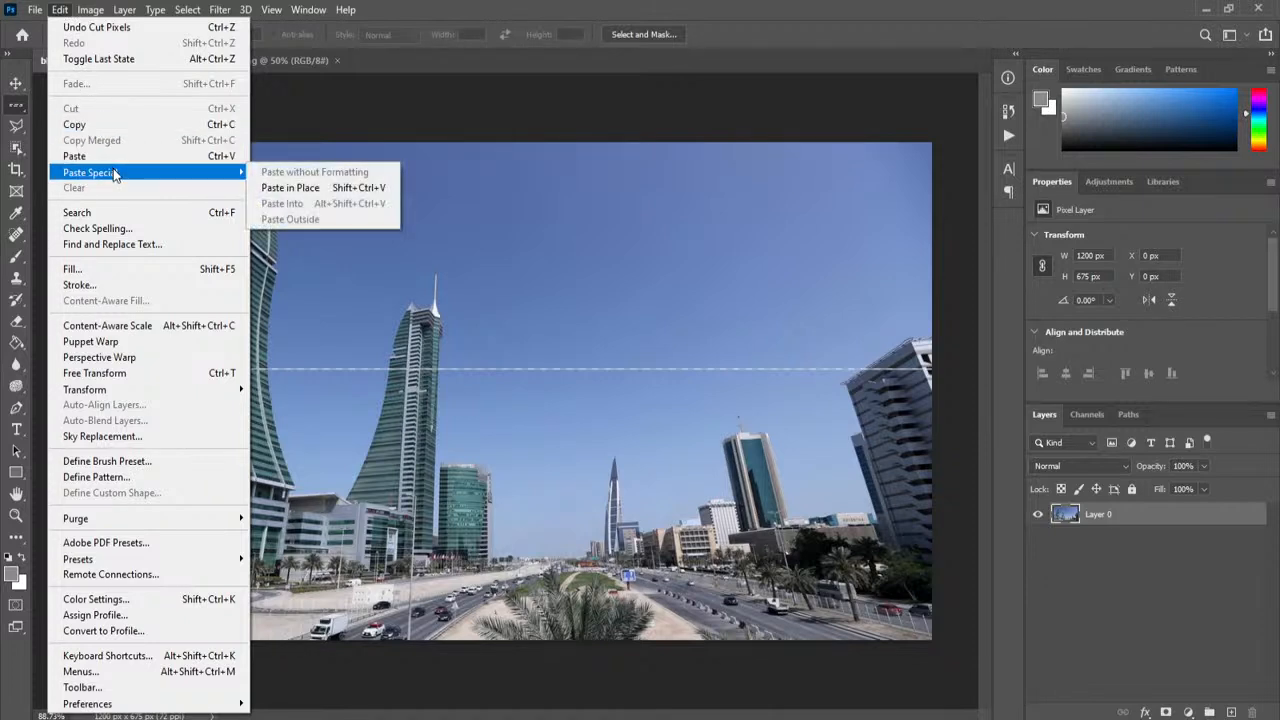
{"action": "left_click", "coordinate": [316, 187]}
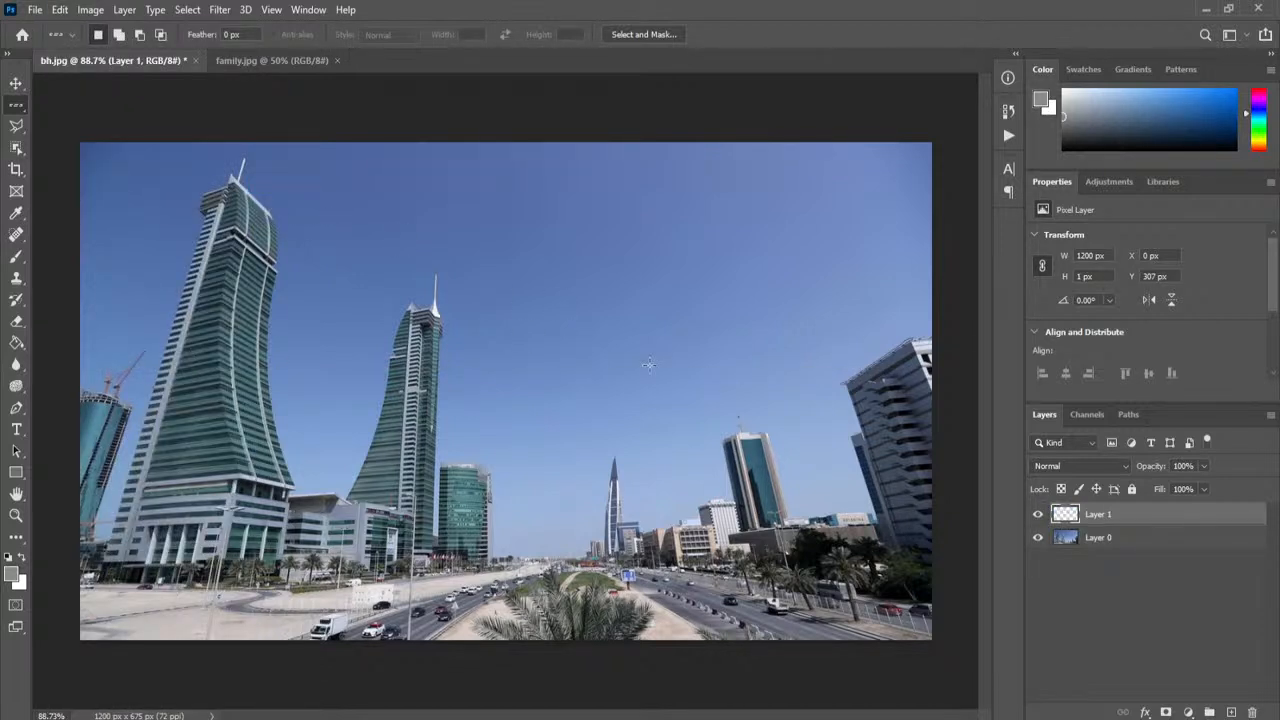
{"action": "left_click", "coordinate": [1038, 541]}
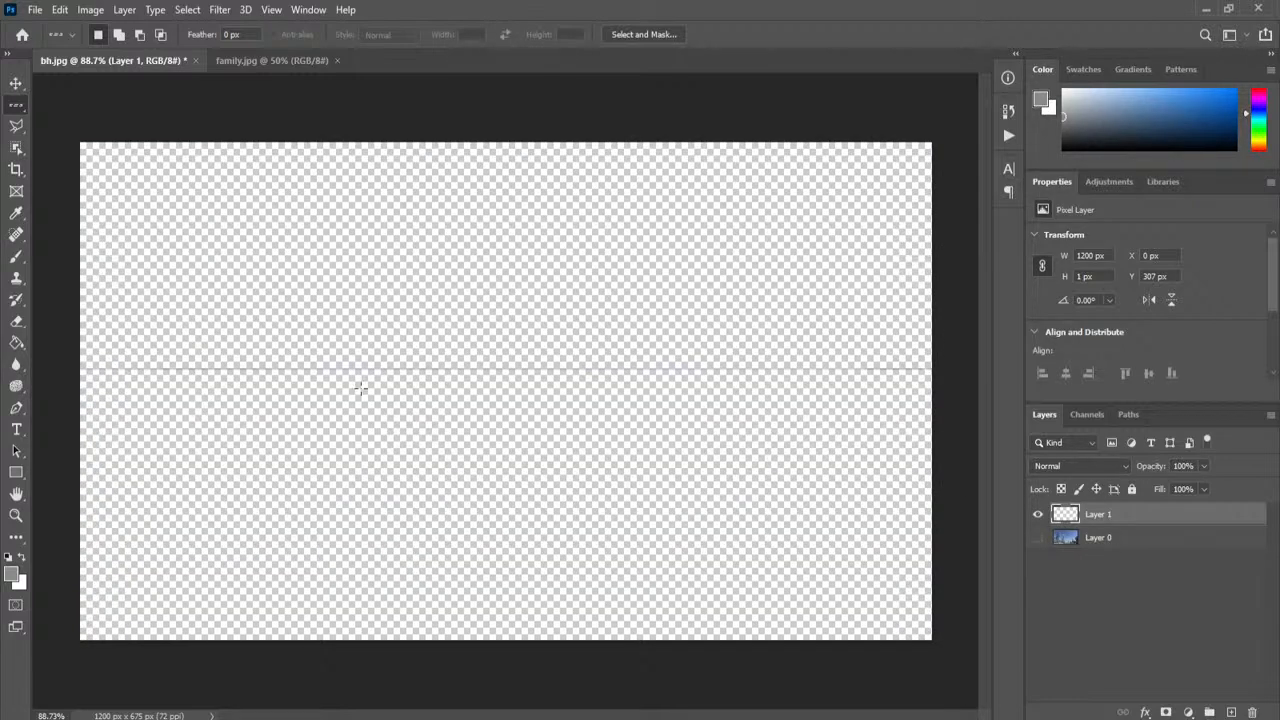
{"action": "left_click", "coordinate": [1038, 537]}
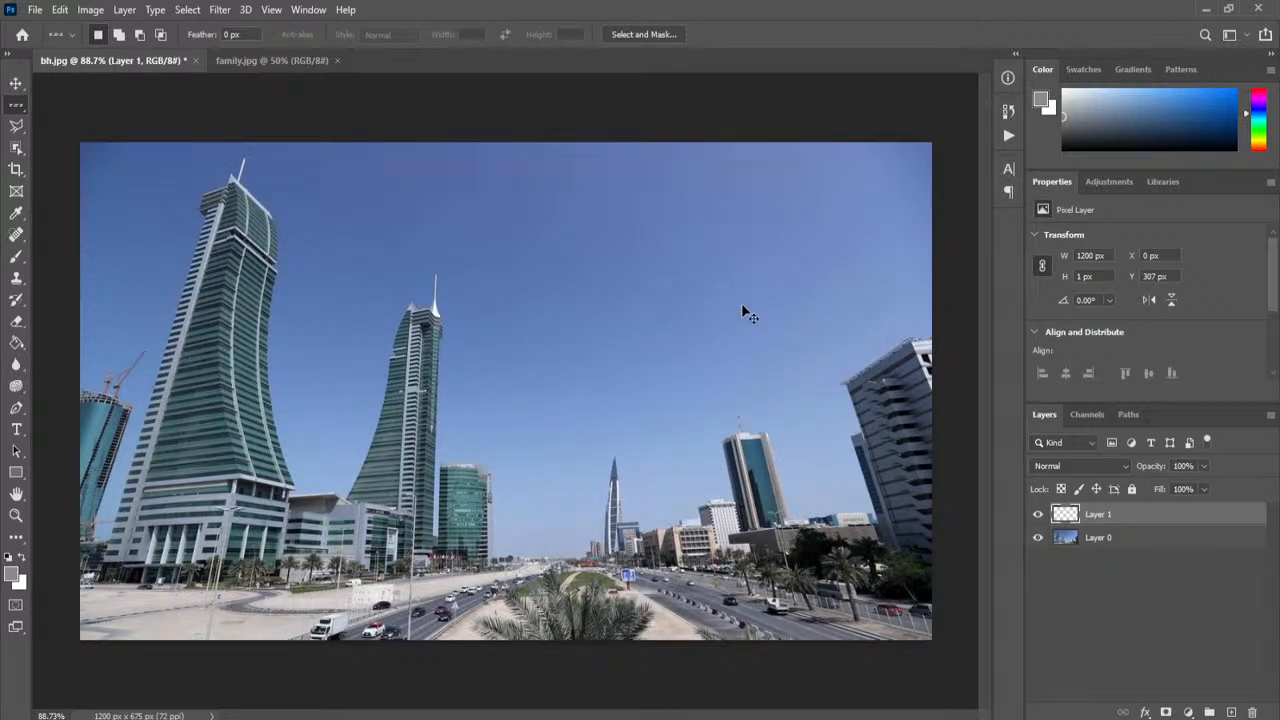
Step: Undo the Layer 0 visibility changes, the row's paste and its cut, then clear the single-row selection
{"action": "key", "text": "ctrl+z"}
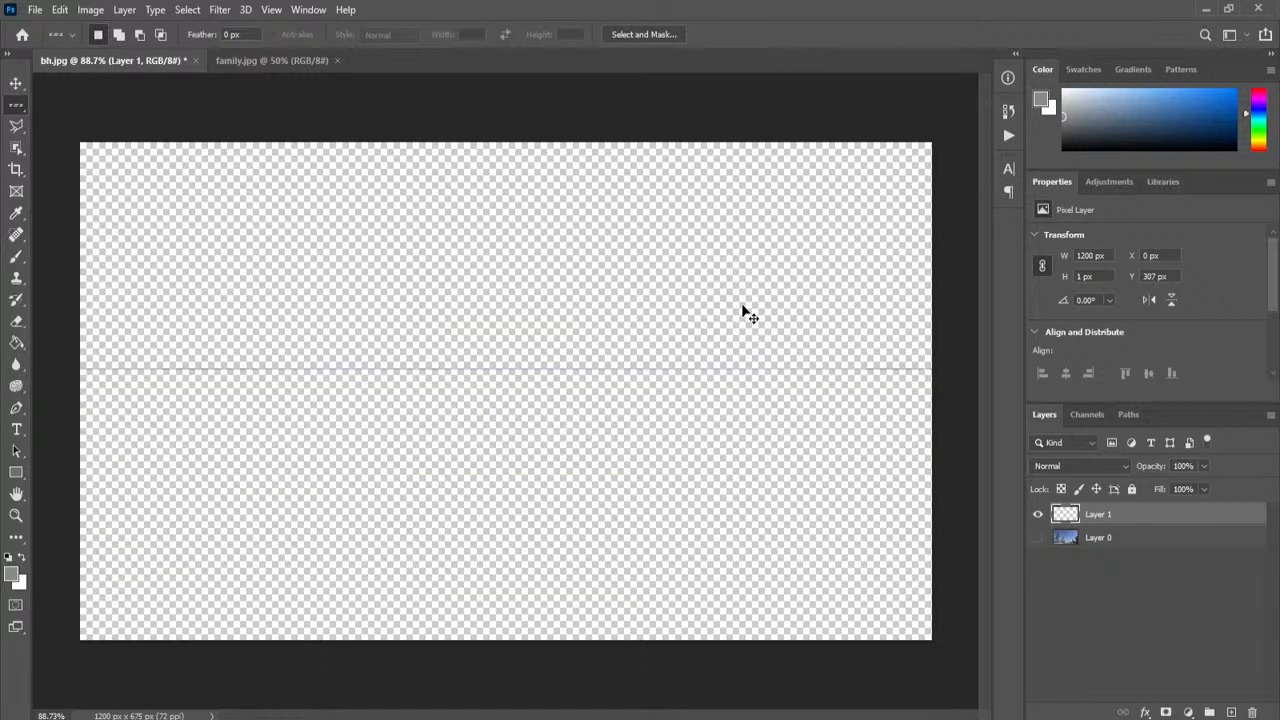
{"action": "key", "text": "ctrl+z"}
{"action": "key", "text": "ctrl+z"}
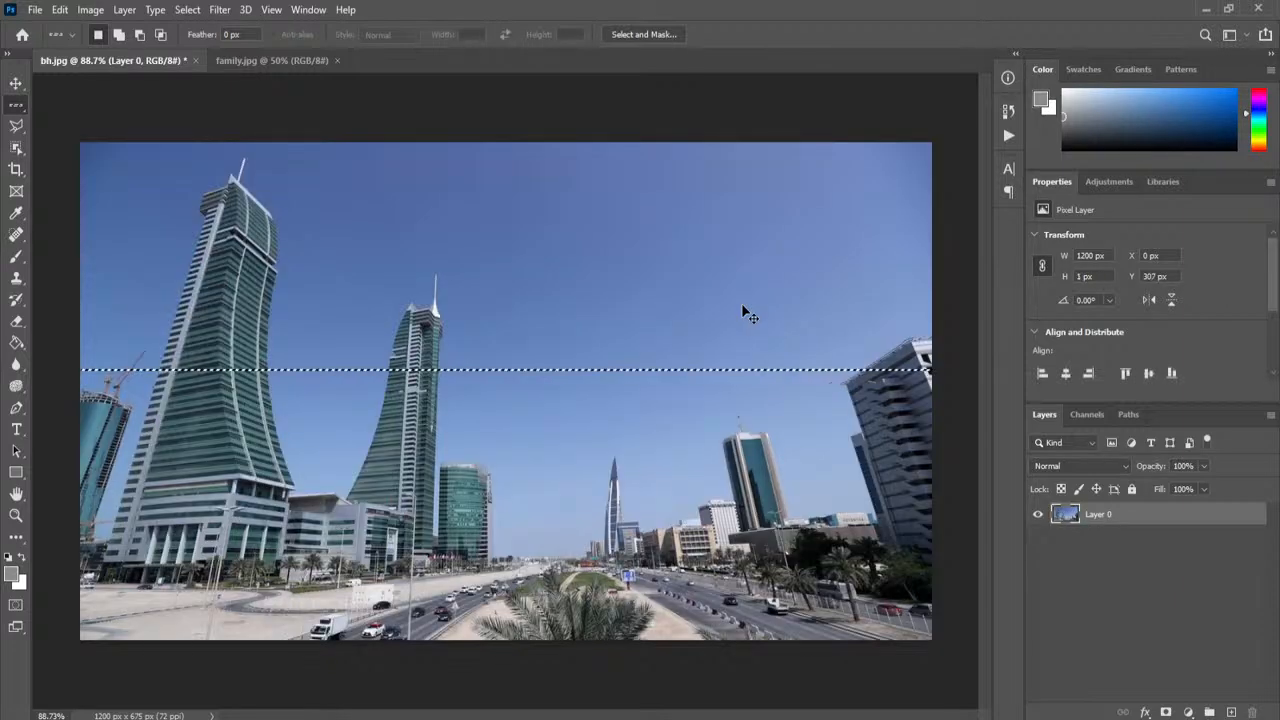
{"action": "key", "text": "ctrl+d"}
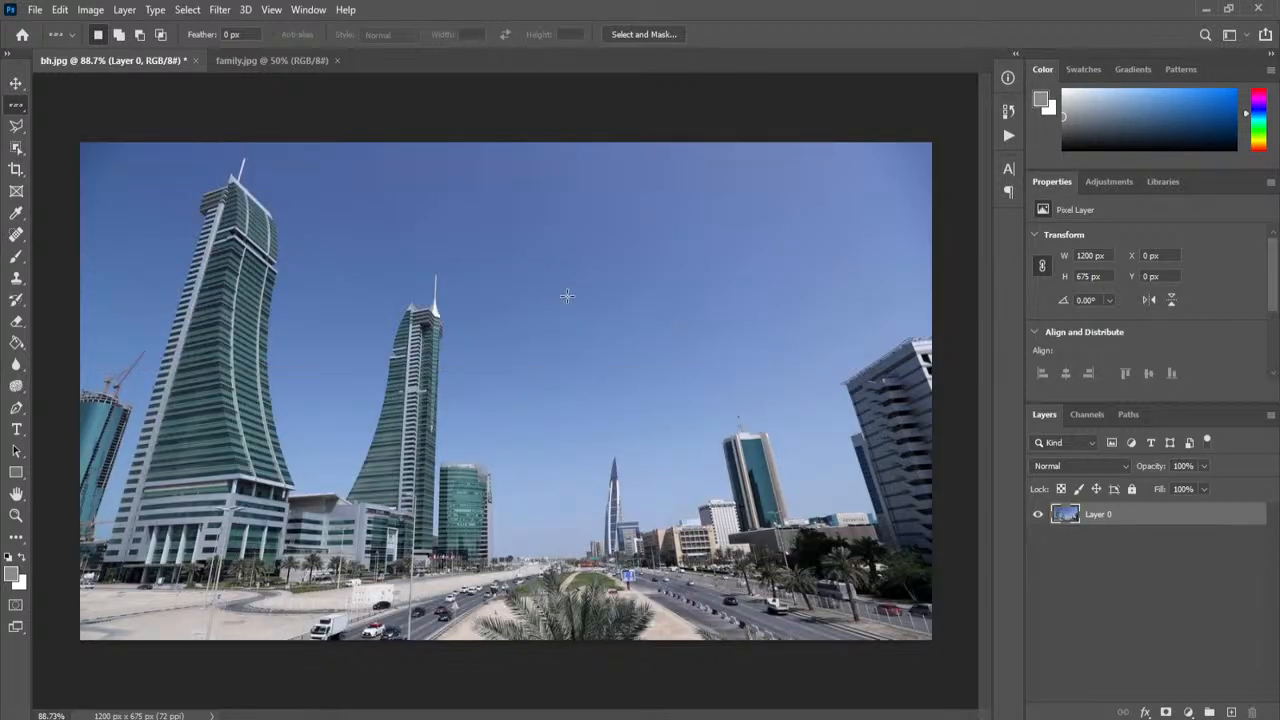
Step: Select a one-pixel-wide column through the image at about X 632 px with the Single Column Marquee tool
{"action": "left_click", "coordinate": [14, 110]}
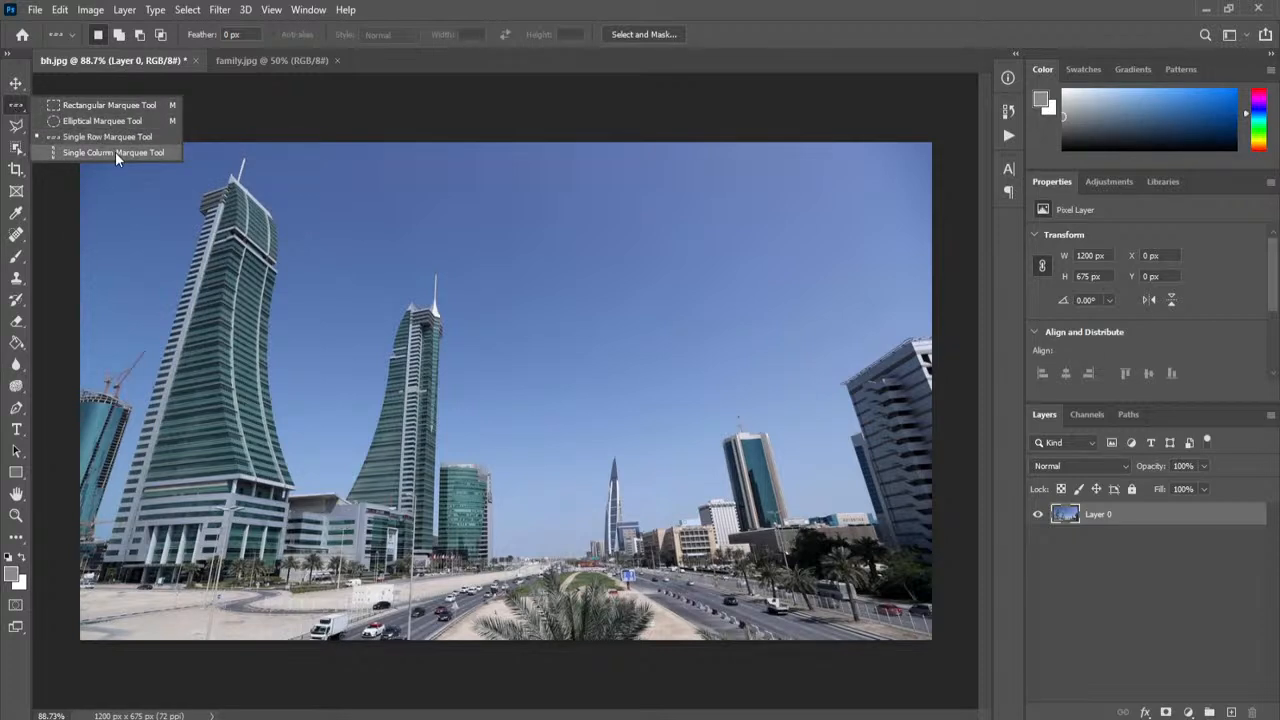
{"action": "left_click", "coordinate": [115, 152]}
{"action": "left_click_drag", "start_coordinate": [566, 269], "coordinate": [529, 268]}
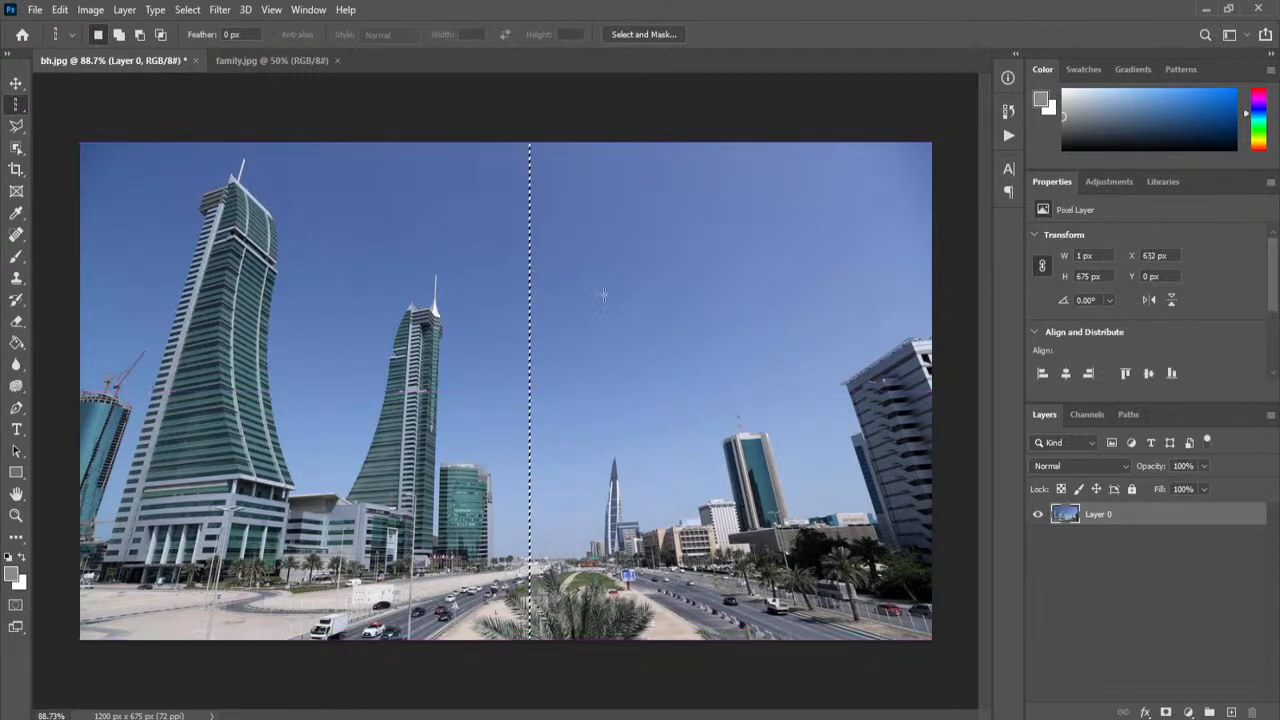
Step: Cut the selected column, return it with Paste in Place, and hide Layer 0 to check the pasted column
{"action": "left_click", "coordinate": [62, 12]}
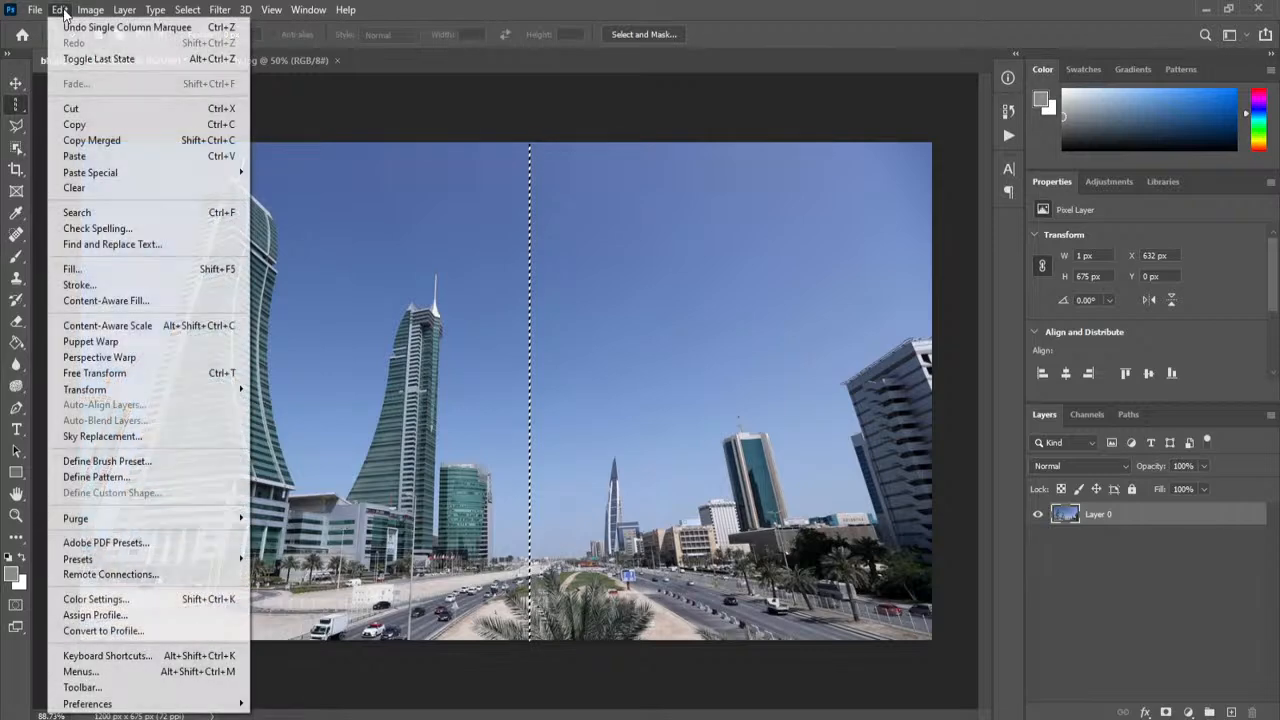
{"action": "left_click", "coordinate": [132, 108]}
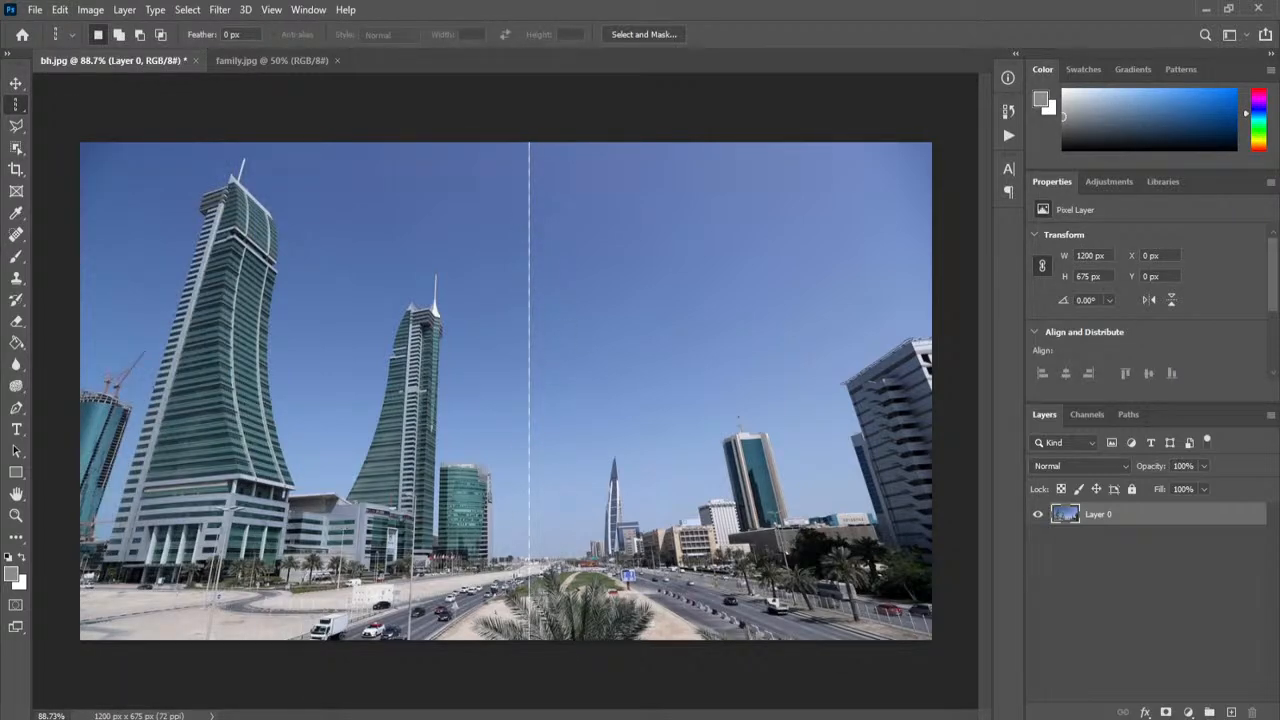
{"action": "left_click", "coordinate": [60, 10]}
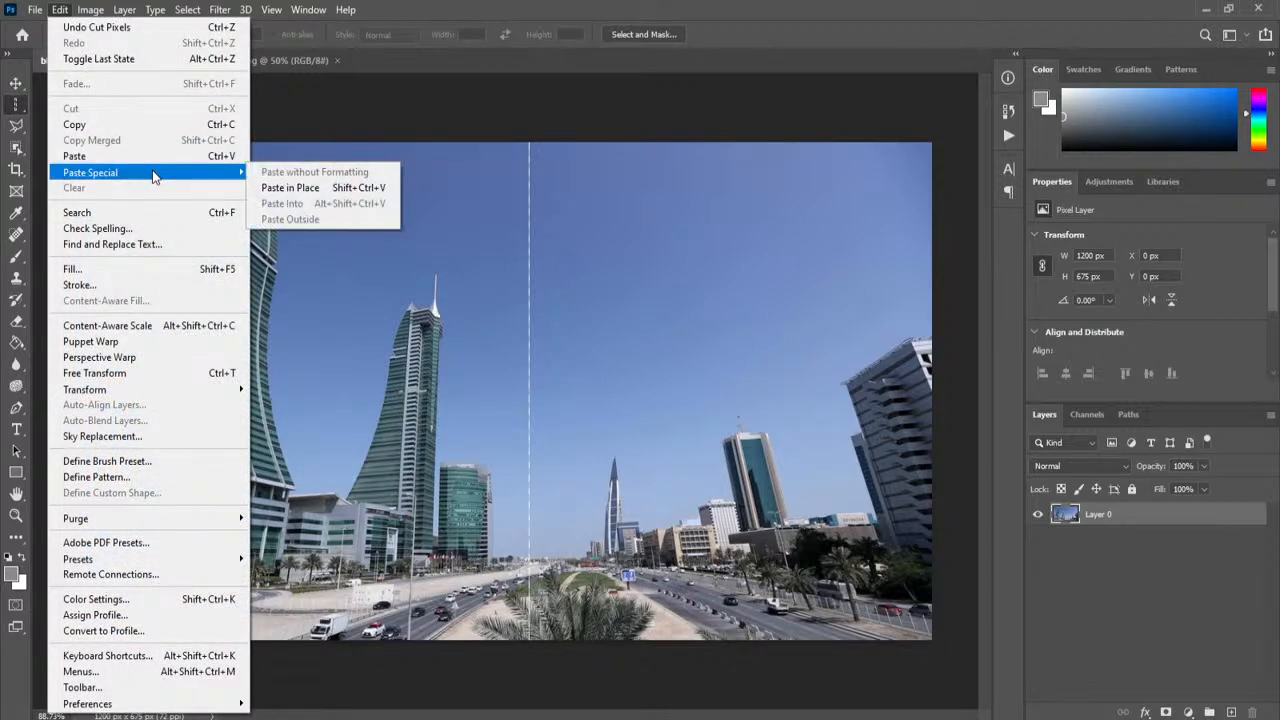
{"action": "left_click", "coordinate": [300, 187]}
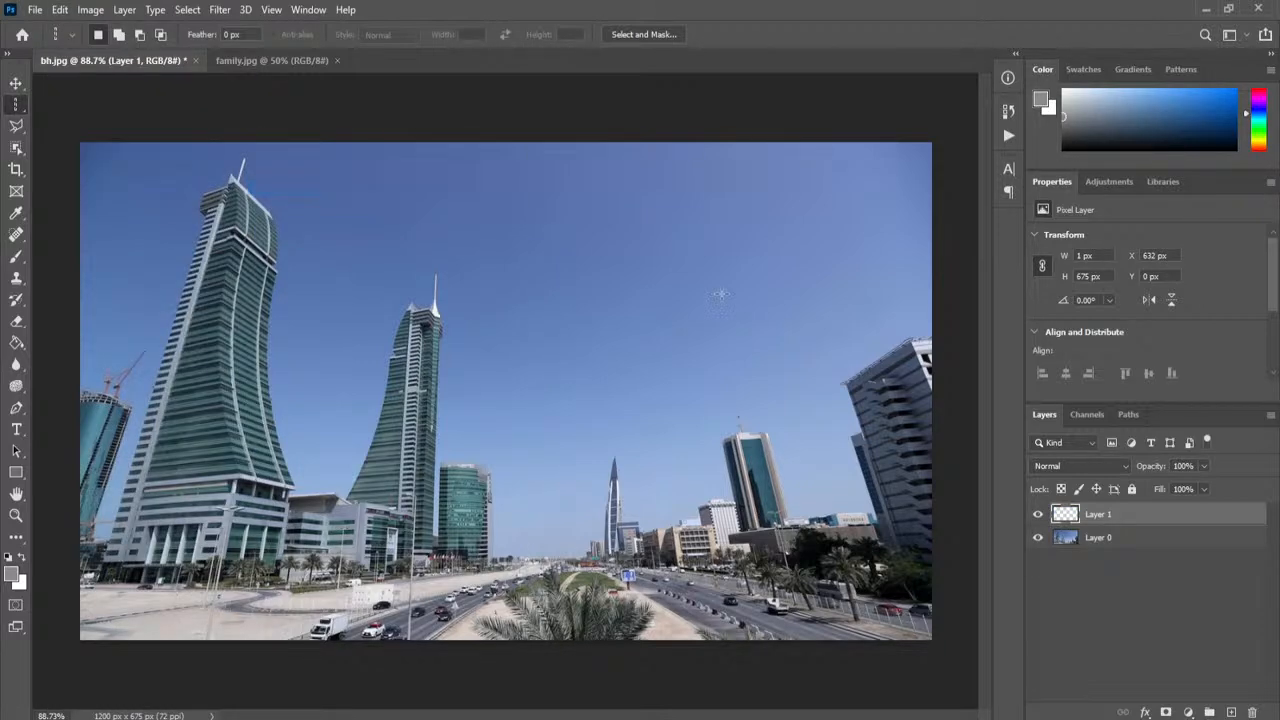
{"action": "left_click", "coordinate": [1038, 540]}
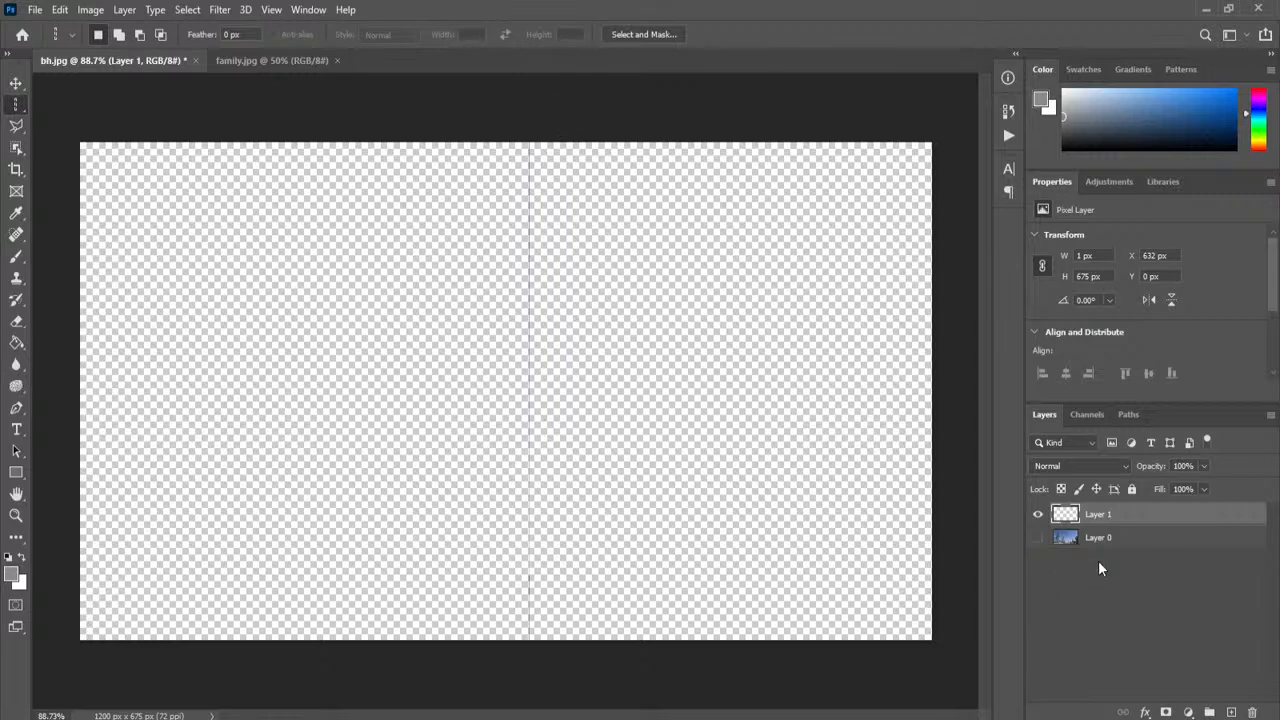
Step: Undo the hiding of Layer 0, the column's paste and its cut, leaving the image without a selection
{"action": "key", "text": "ctrl+z"}
{"action": "key", "text": "ctrl+z"}
{"action": "key", "text": "ctrl+z"}
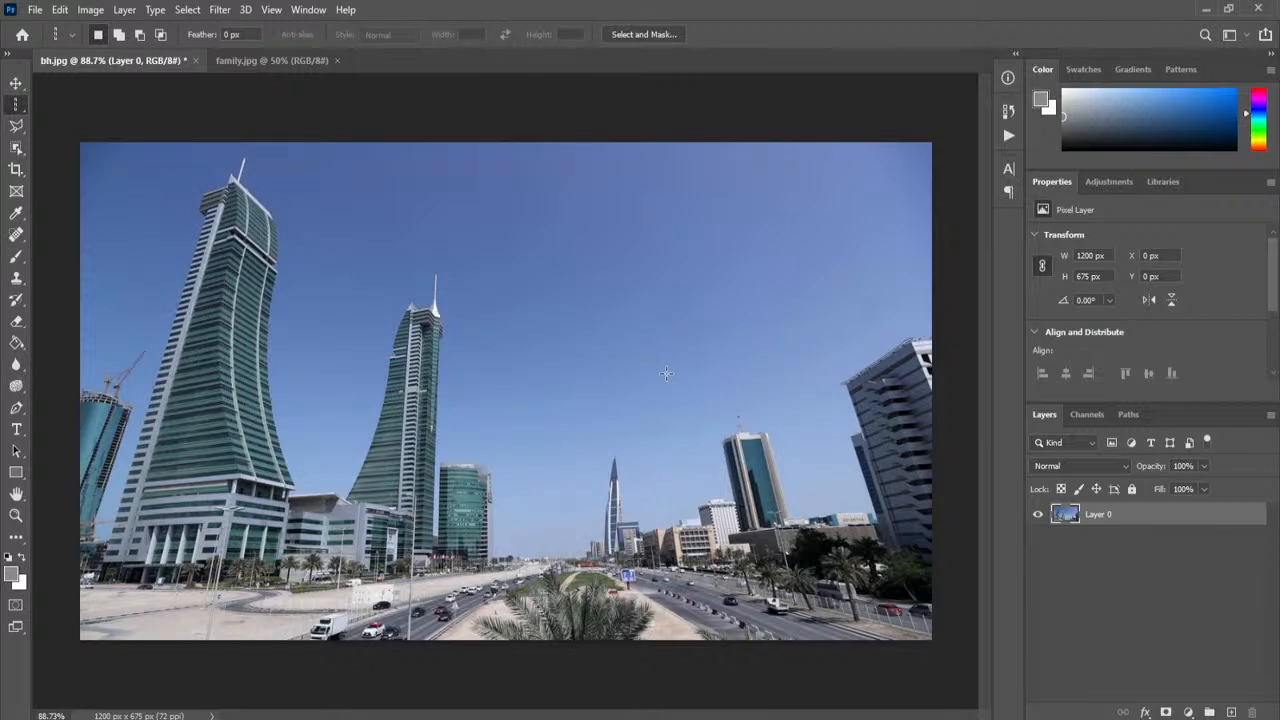
Step: Draw a rectangular selection of about 638 × 208 px across the sky with the Rectangular Marquee tool
{"action": "right_click", "coordinate": [19, 113]}
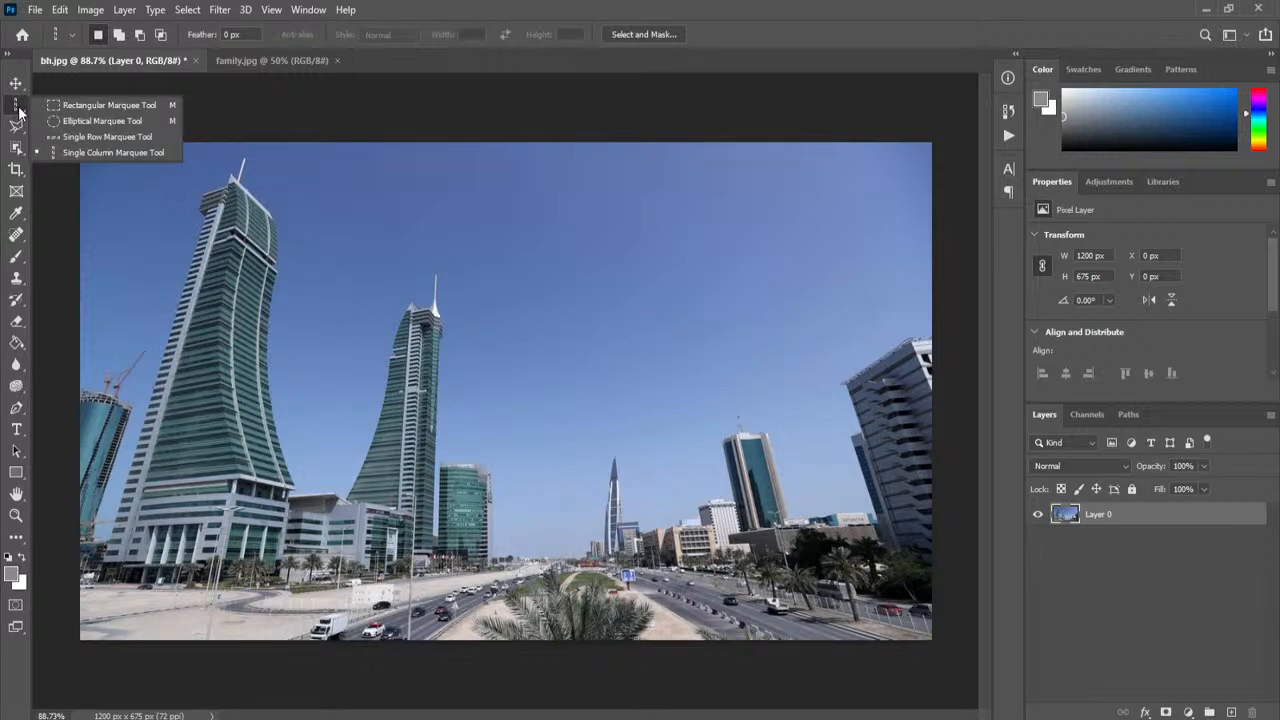
{"action": "left_click", "coordinate": [111, 105]}
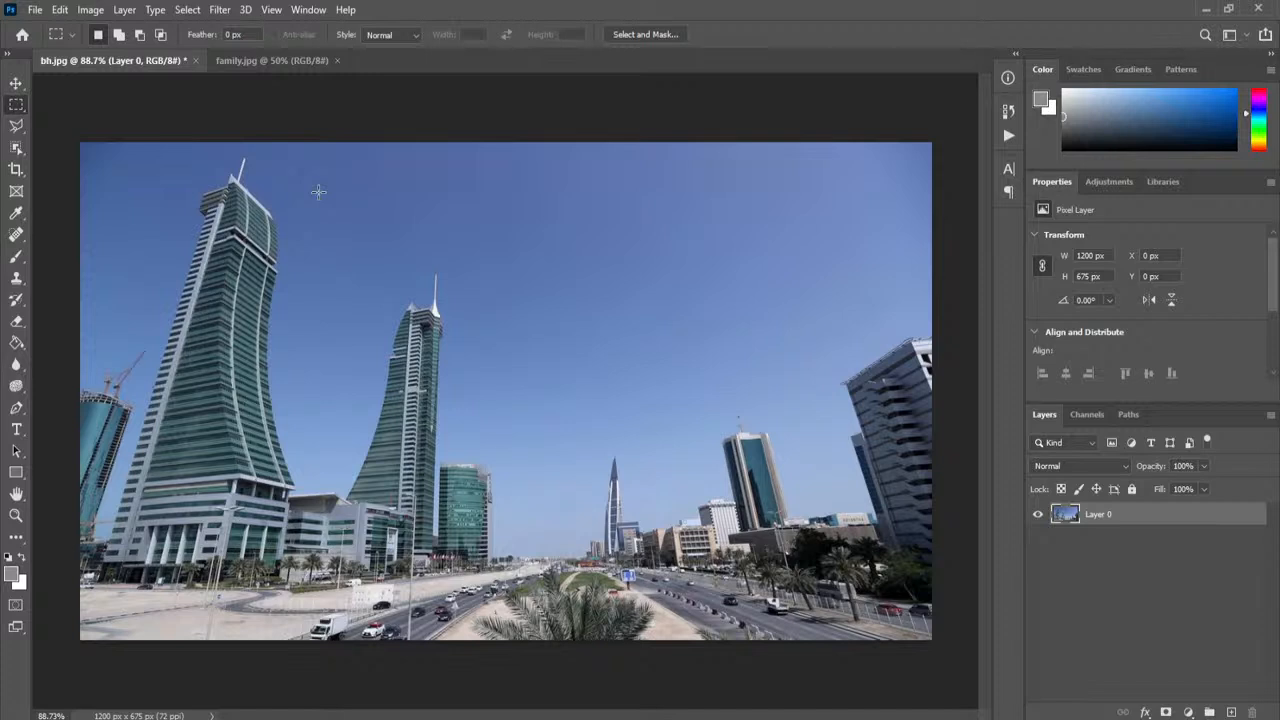
{"action": "left_click_drag", "start_coordinate": [318, 191], "coordinate": [770, 345]}
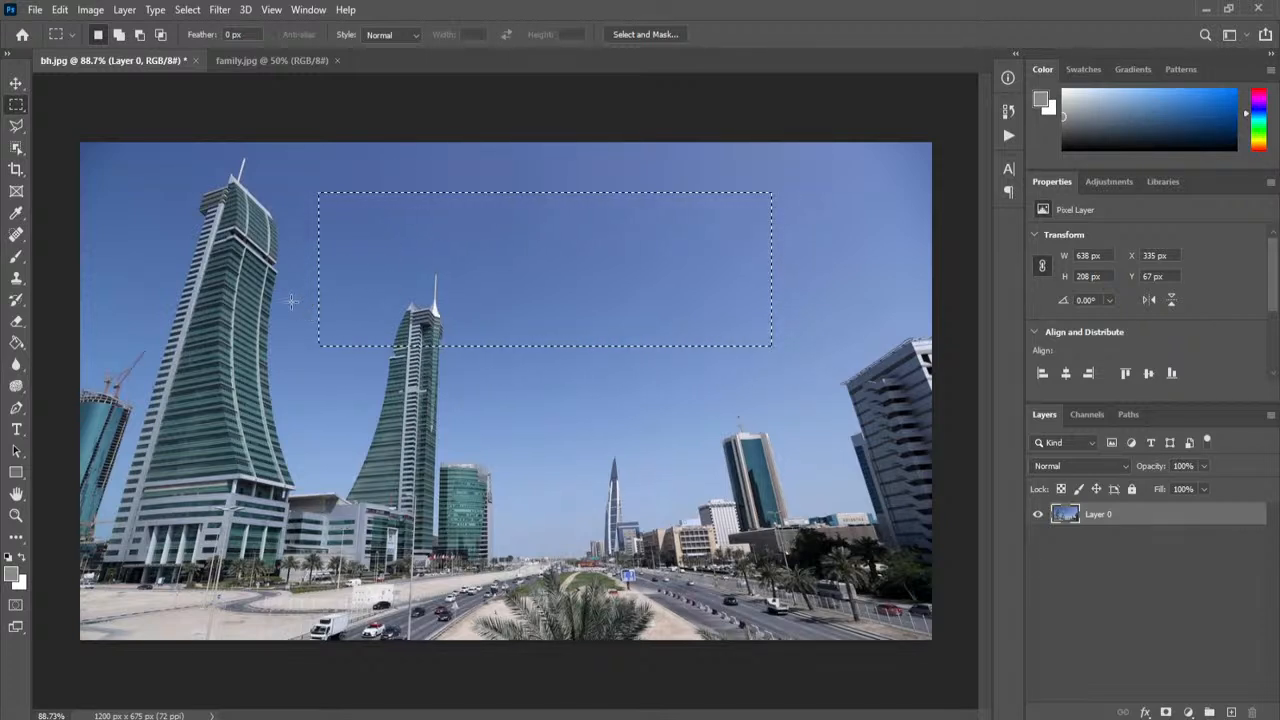
Step: Replace the rectangular selection with a square one of about 399 × 399 px around the shorter tower, then deselect it
{"action": "key", "text": "ctrl+d"}
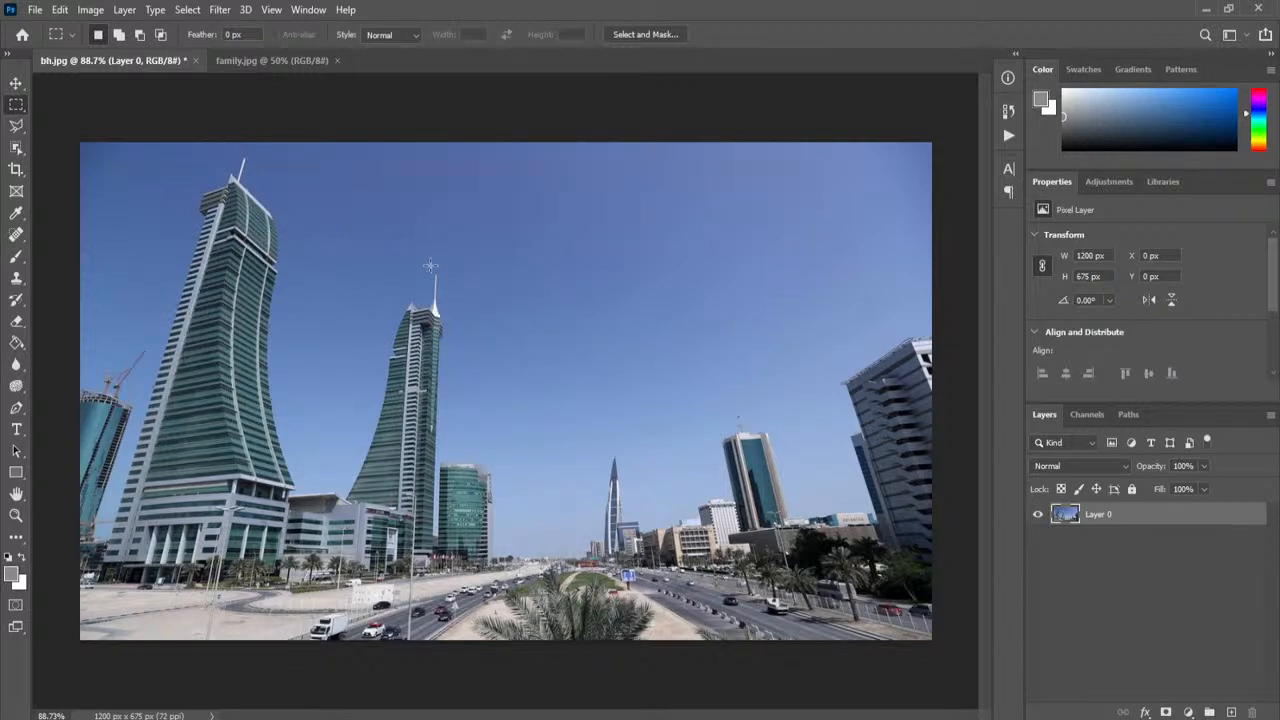
{"action": "left_click_drag", "start_coordinate": [338, 203], "coordinate": [757, 495]}
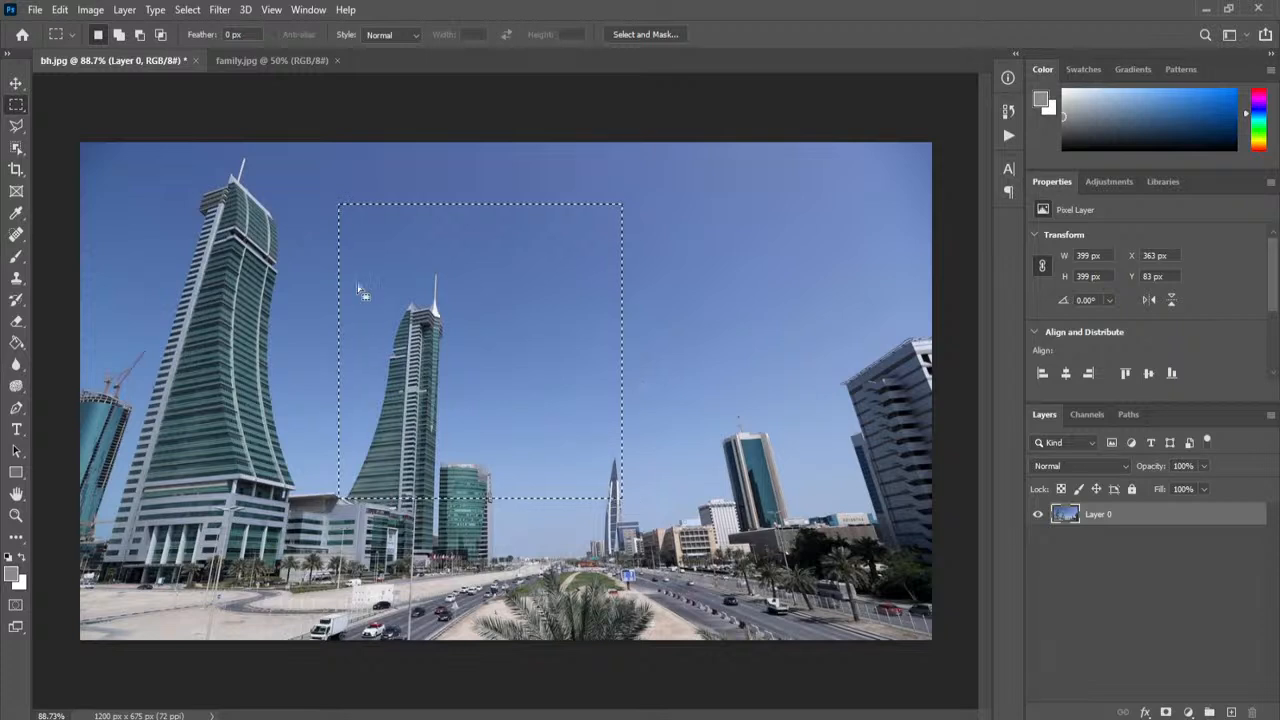
{"action": "left_click", "coordinate": [580, 198]}
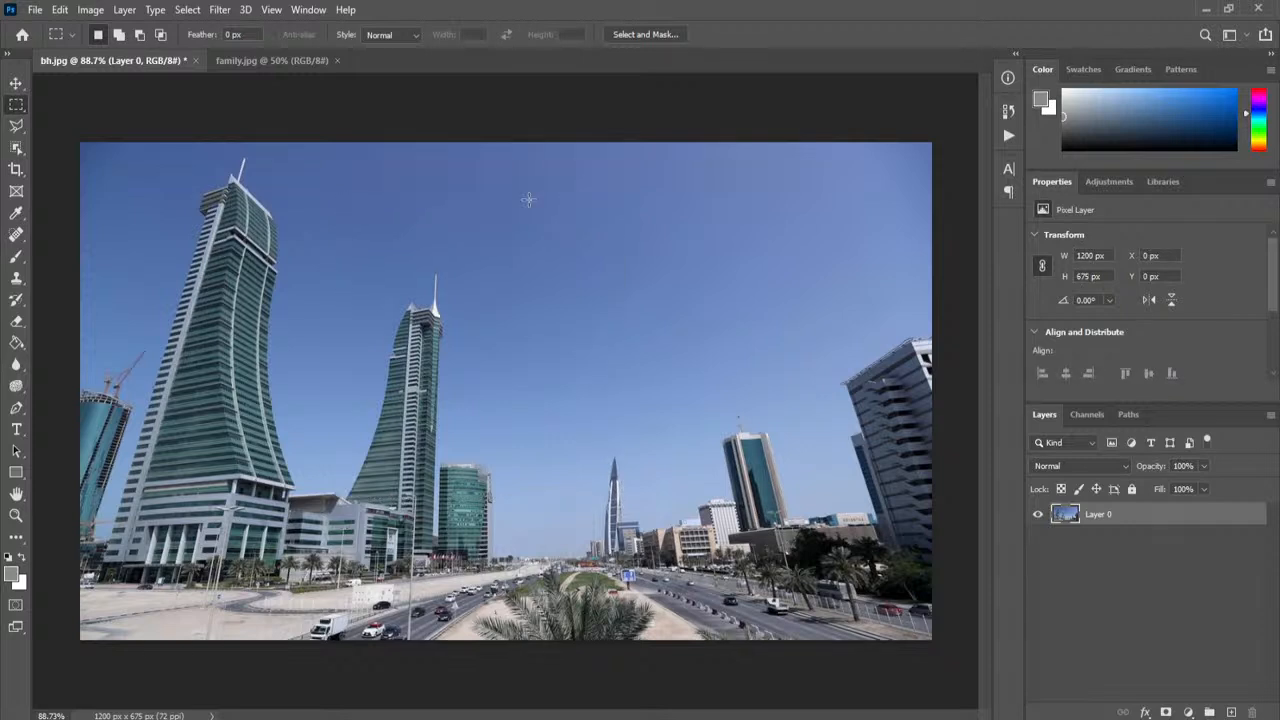
Step: Draw an elliptical selection of about 776 × 288 px across the sky with the Elliptical Marquee tool, then deselect it
{"action": "right_click", "coordinate": [13, 114]}
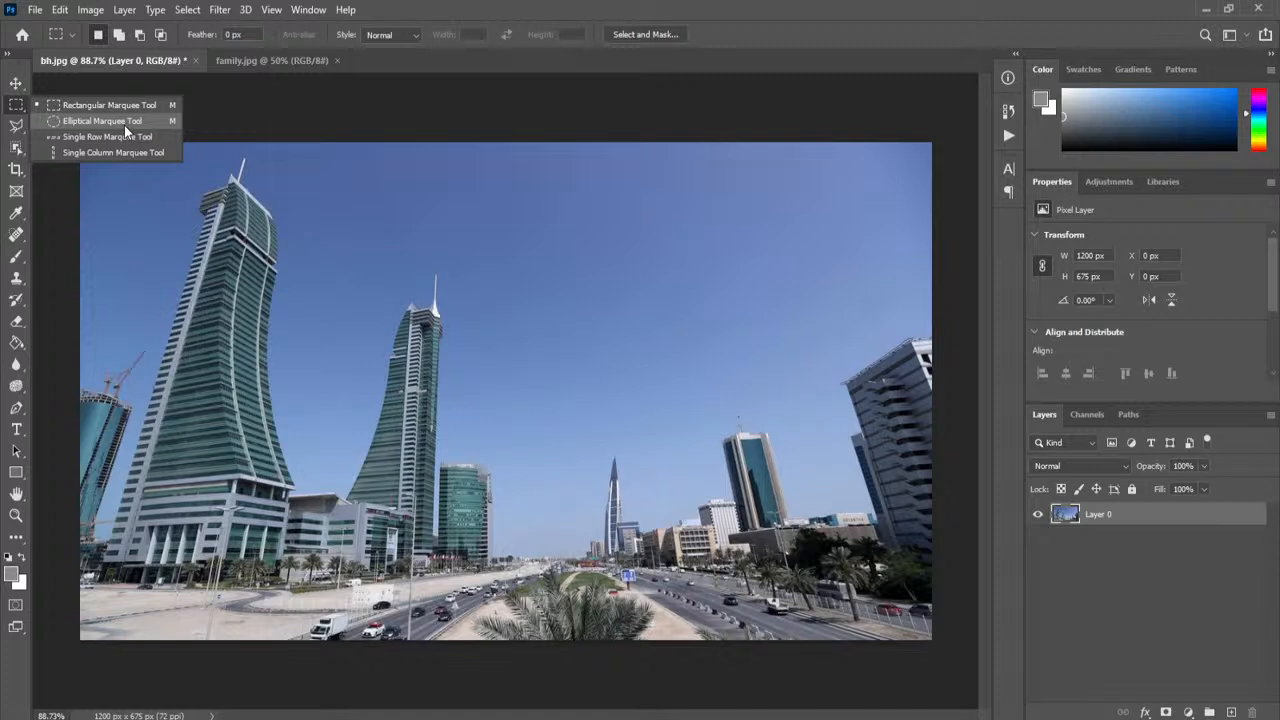
{"action": "left_click", "coordinate": [124, 125]}
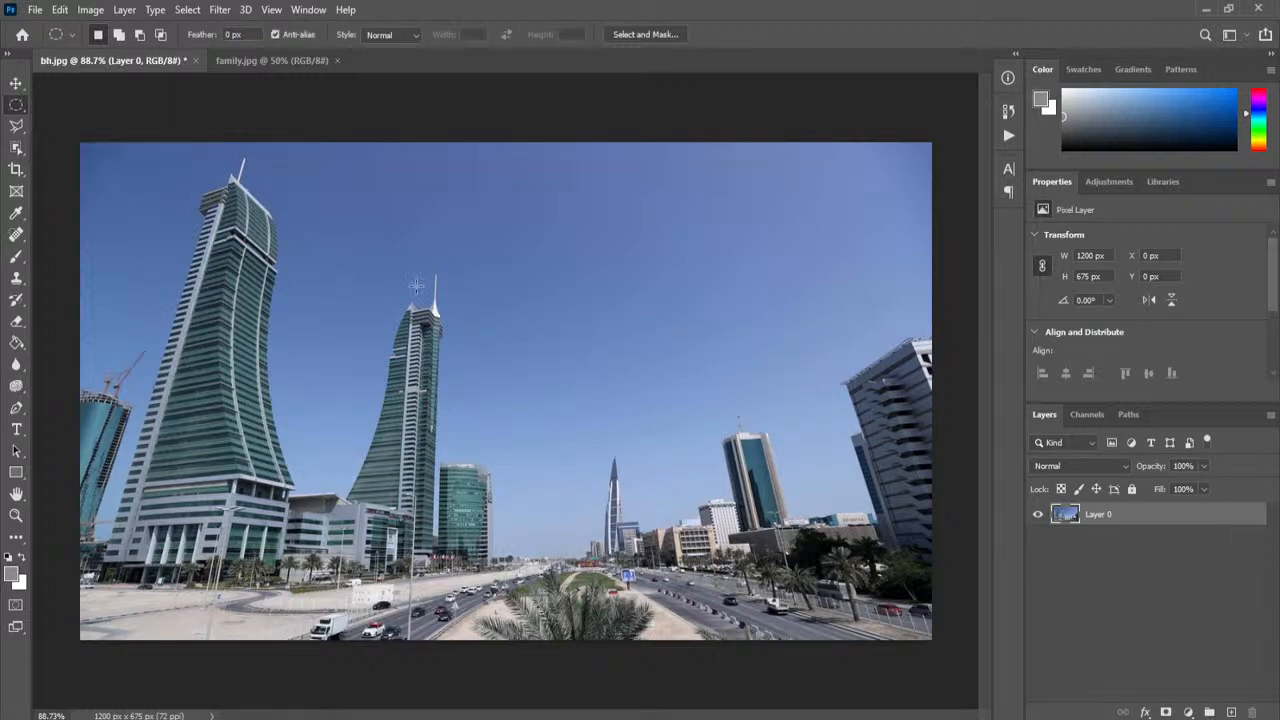
{"action": "left_click_drag", "start_coordinate": [280, 259], "coordinate": [829, 470]}
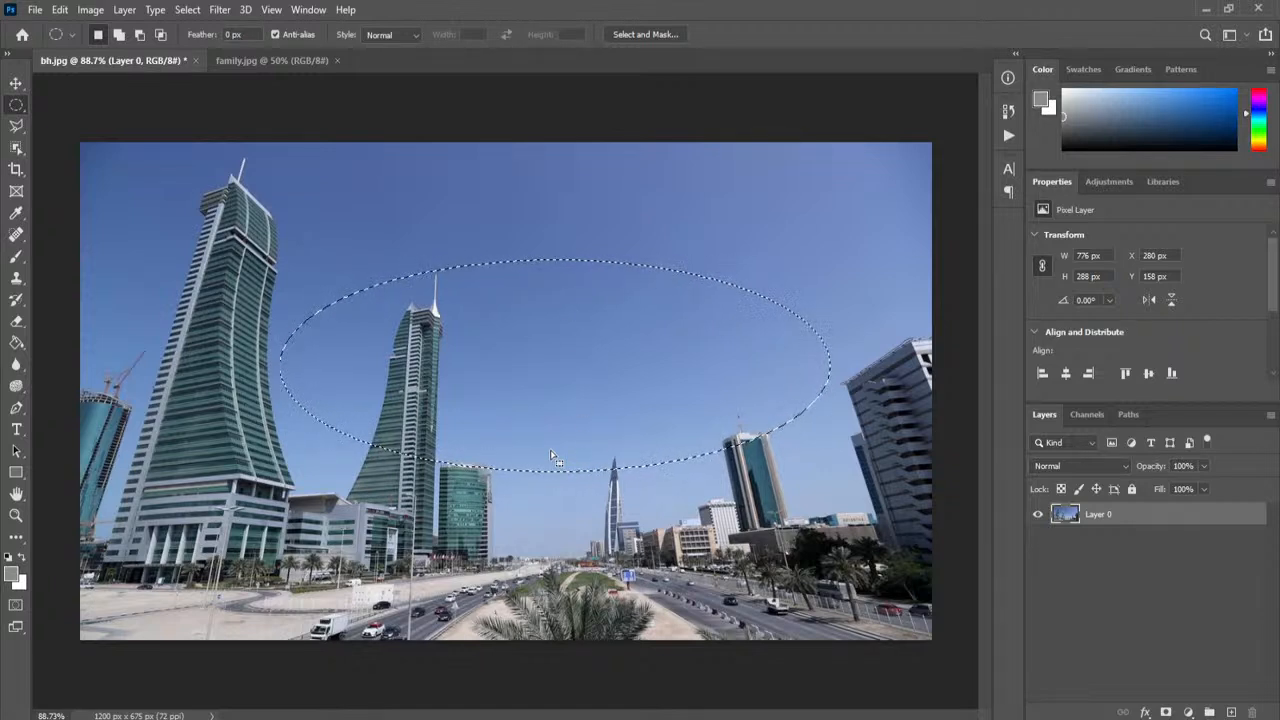
{"action": "key", "text": "ctrl+d"}
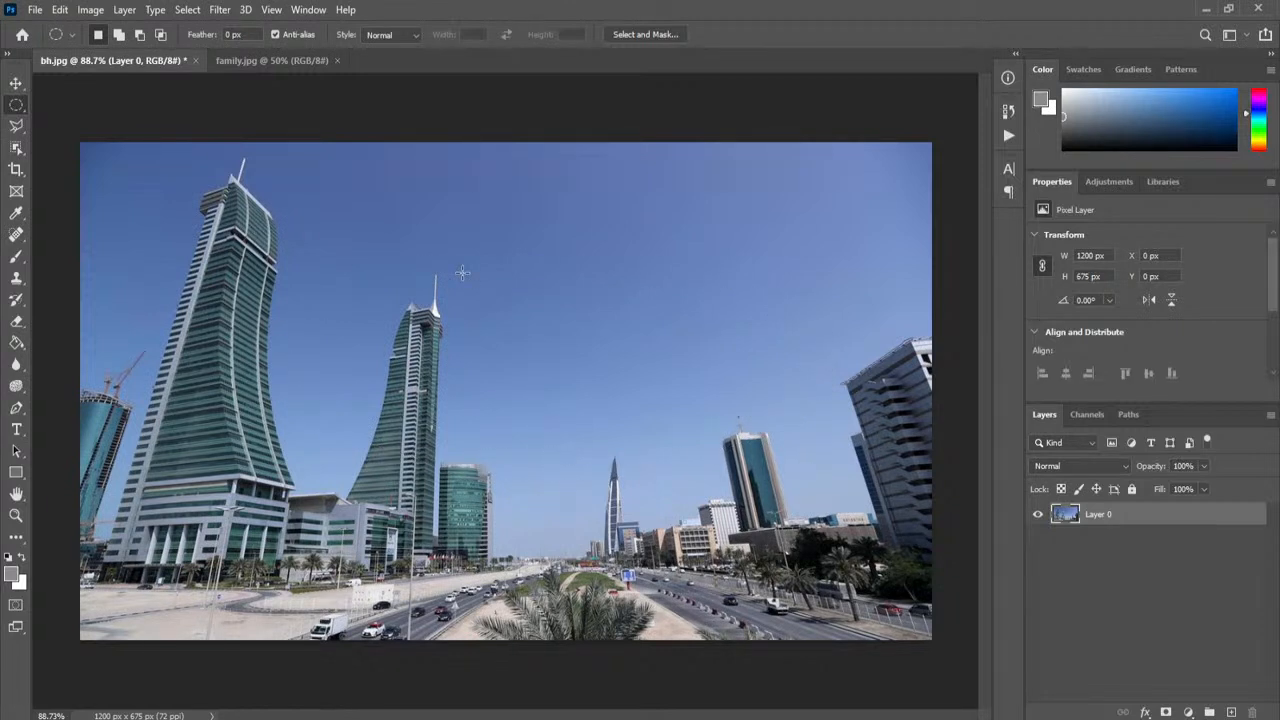
Step: Draw a perfectly circular selection of about 456 × 456 px and reposition its outline over the buildings beyond the shorter tower
{"action": "left_click_drag", "start_coordinate": [419, 249], "coordinate": [850, 556]}
{"action": "left_click_drag", "start_coordinate": [571, 446], "coordinate": [523, 370]}
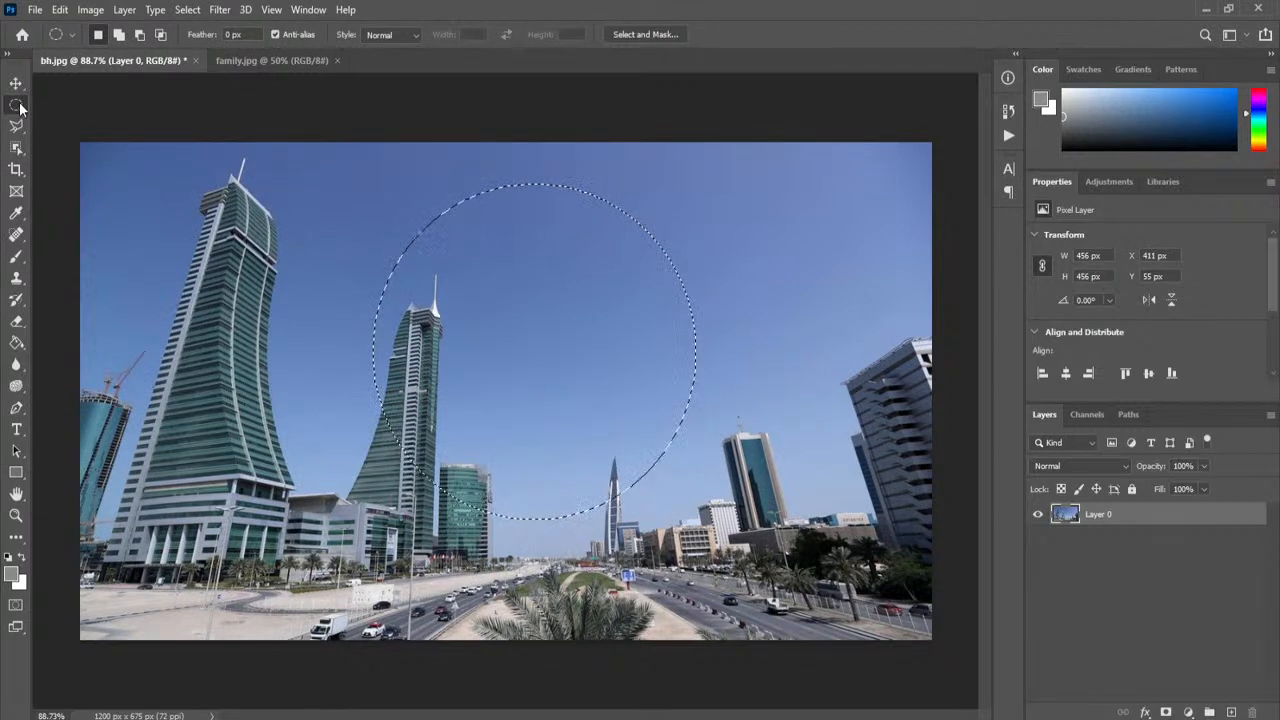
{"action": "left_click_drag", "start_coordinate": [462, 276], "coordinate": [563, 360]}
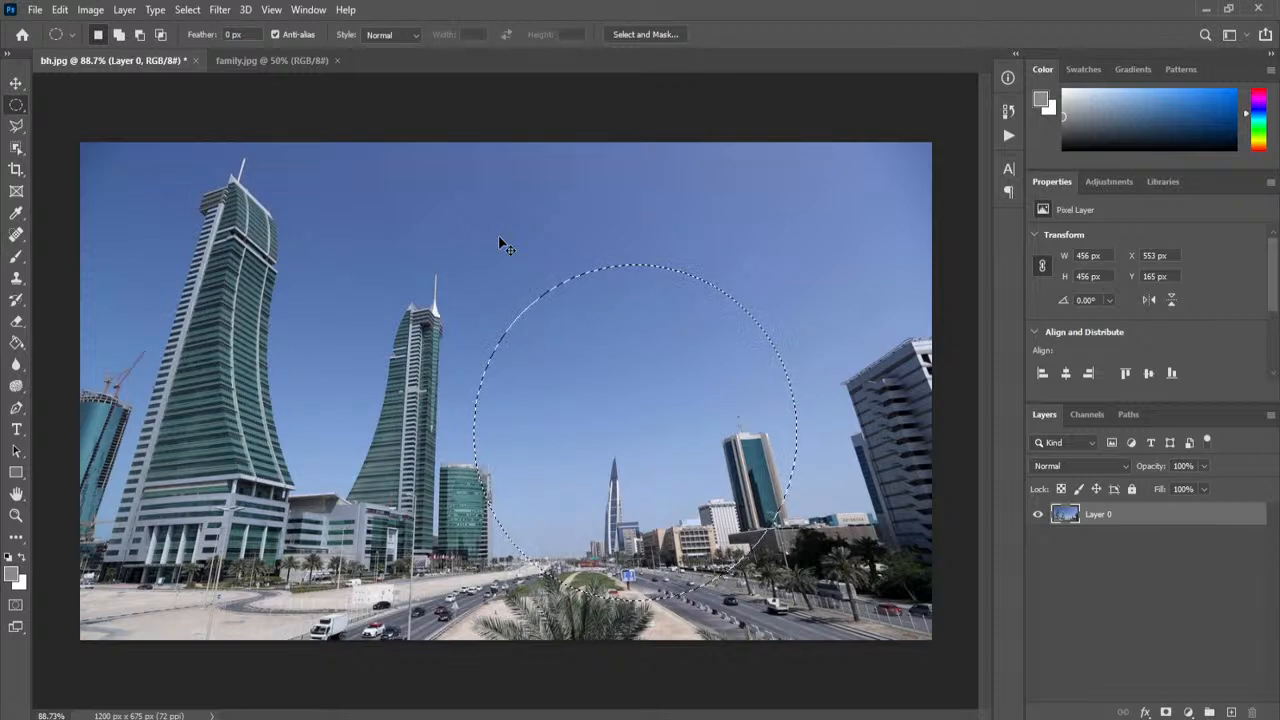
Step: Replace the circle with one of about 403 × 403 px around the taller tower, then shift its outline over the right-hand buildings
{"action": "key", "text": "ctrl+d"}
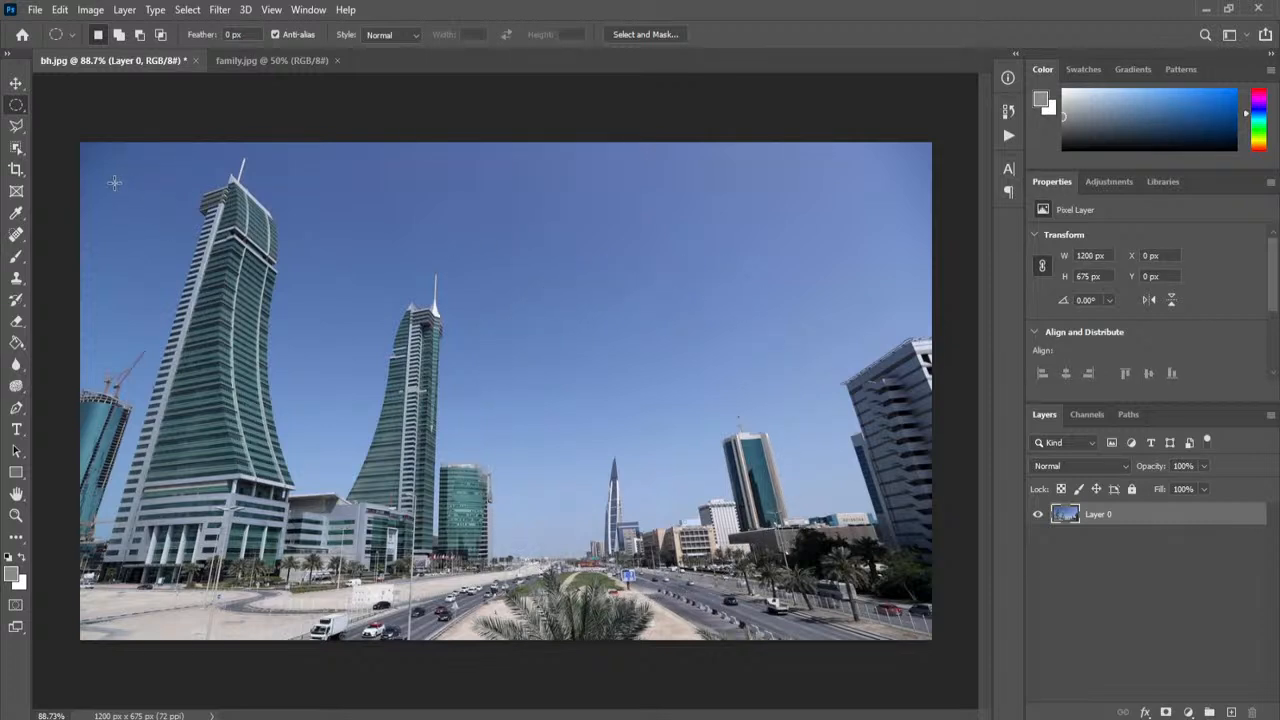
{"action": "left_click_drag", "start_coordinate": [124, 178], "coordinate": [519, 474]}
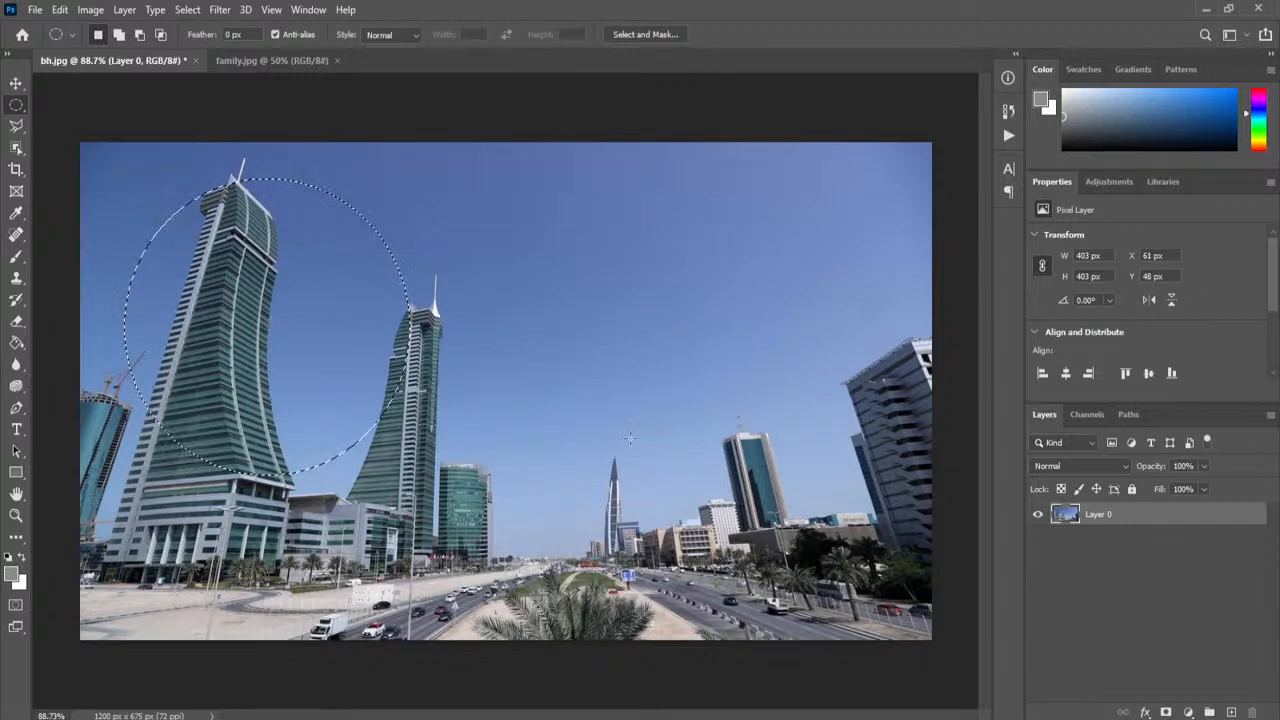
{"action": "left_click_drag", "start_coordinate": [213, 258], "coordinate": [720, 359]}
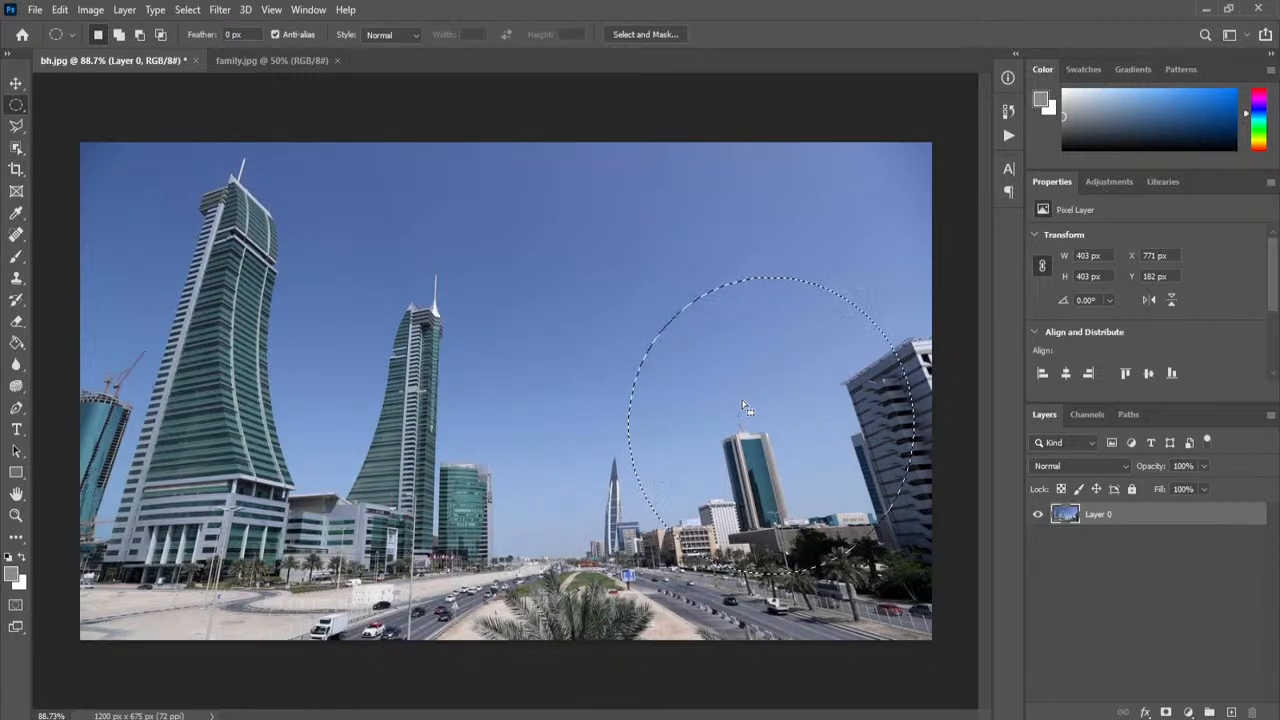
Step: Move the circle's selected pixels onto the taller tower with the Move tool, then undo the move
{"action": "left_click", "coordinate": [16, 85]}
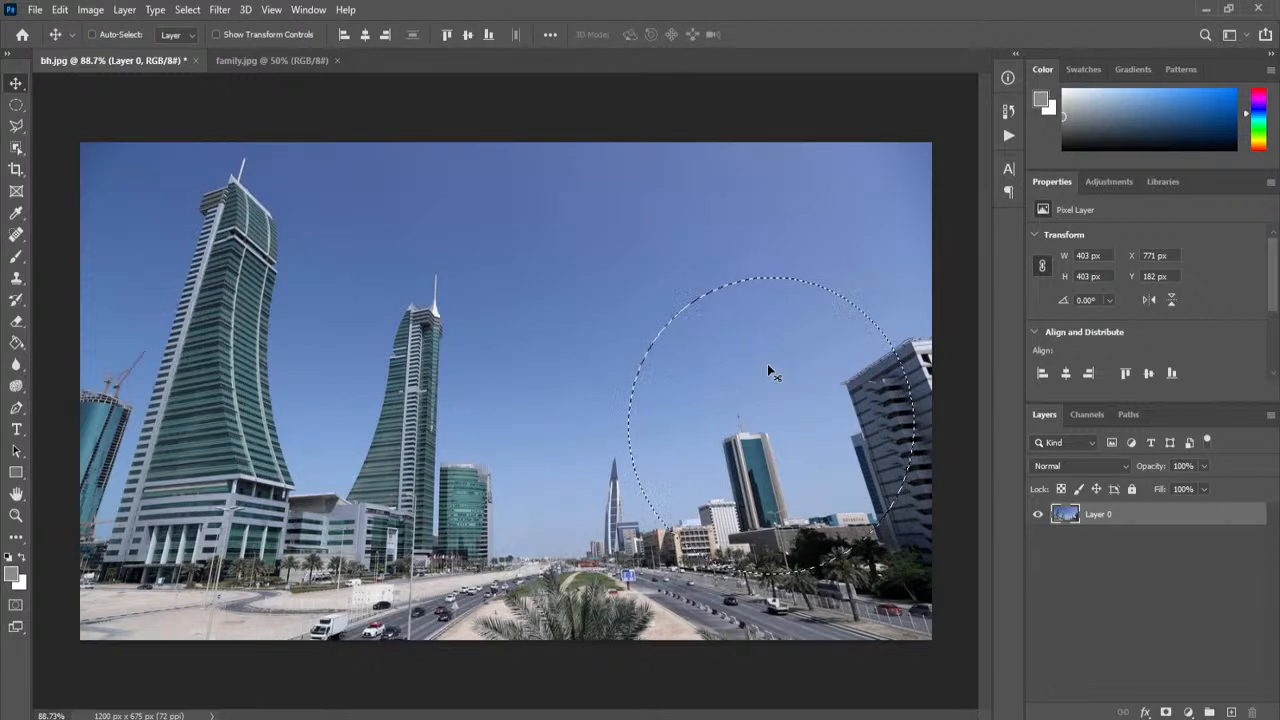
{"action": "left_click_drag", "start_coordinate": [775, 377], "coordinate": [247, 393]}
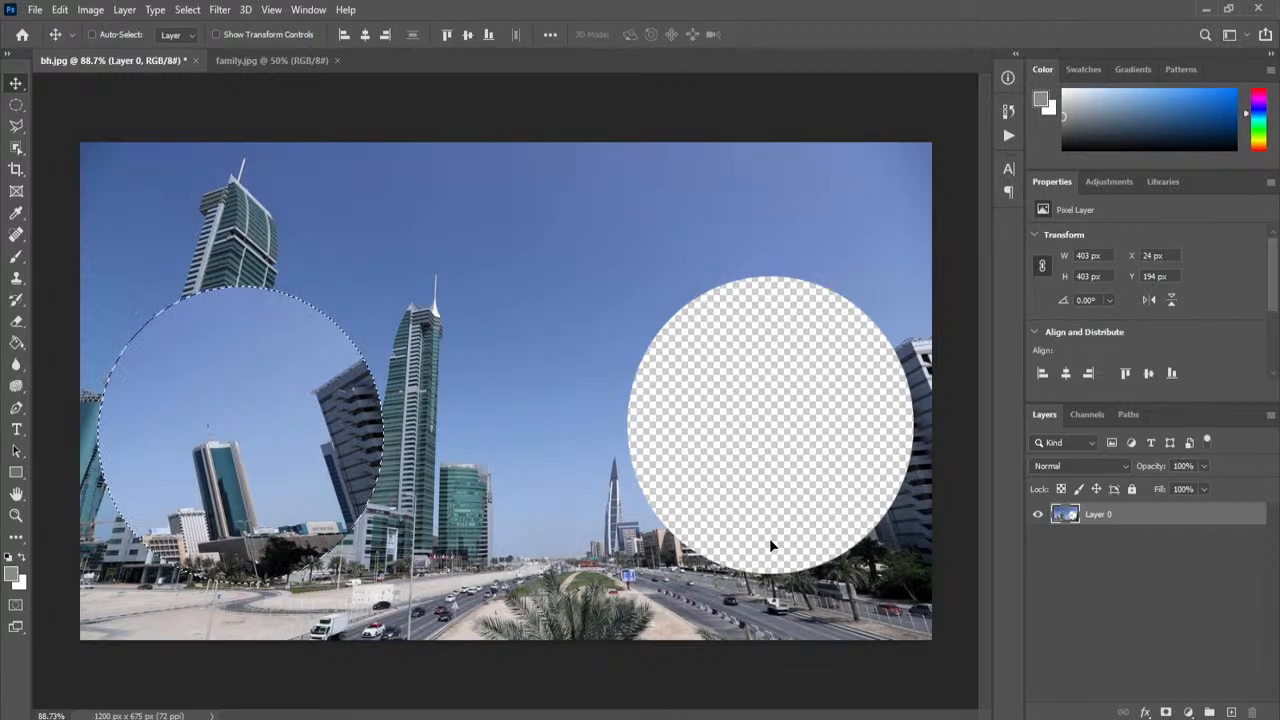
{"action": "key", "text": "ctrl"}
{"action": "key", "text": "ctrl+z"}
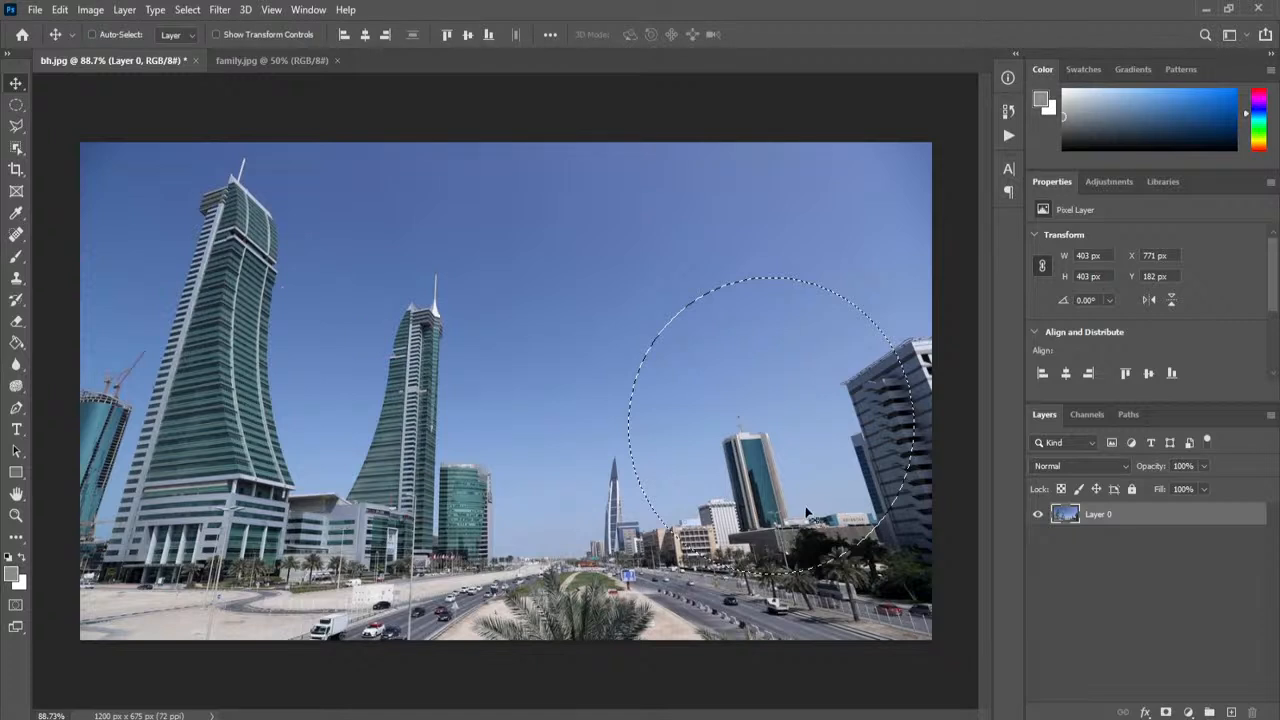
Step: Return to the Elliptical Marquee tool, look through the selection commands, and deselect the circle
{"action": "left_click", "coordinate": [17, 106]}
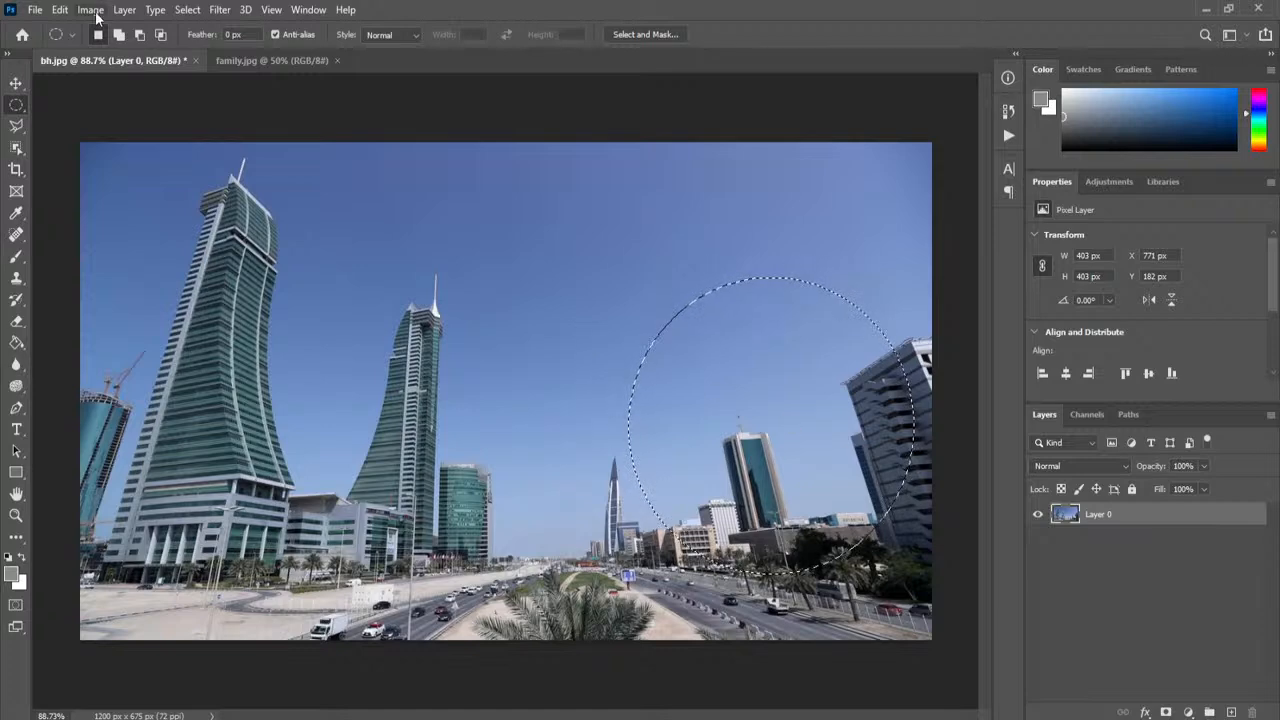
{"action": "left_click", "coordinate": [188, 12]}
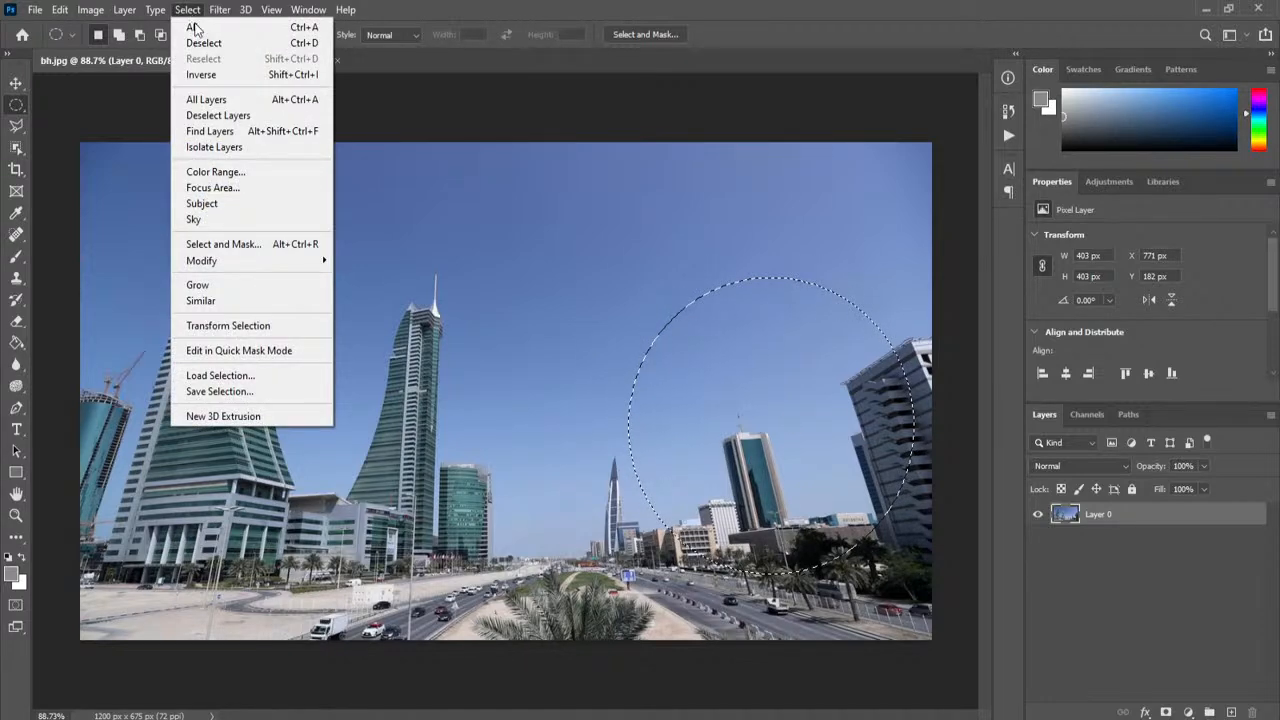
{"action": "left_click", "coordinate": [685, 11]}
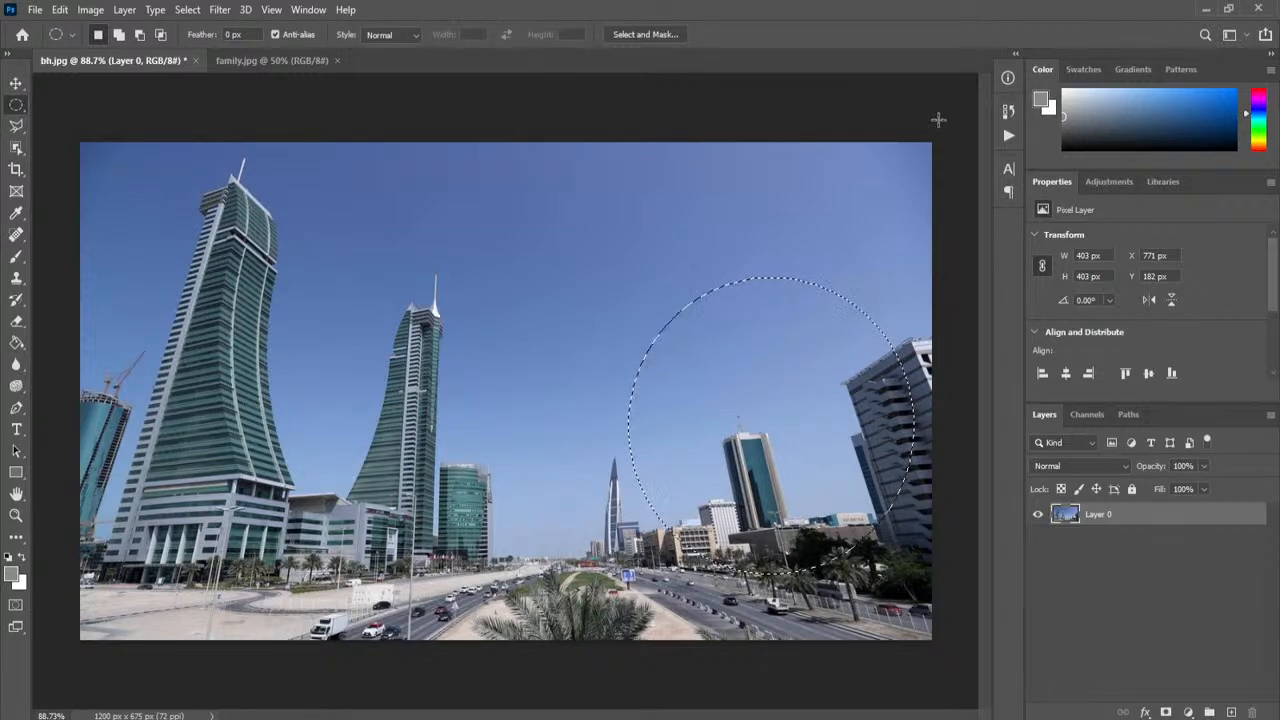
{"action": "left_click", "coordinate": [893, 111]}
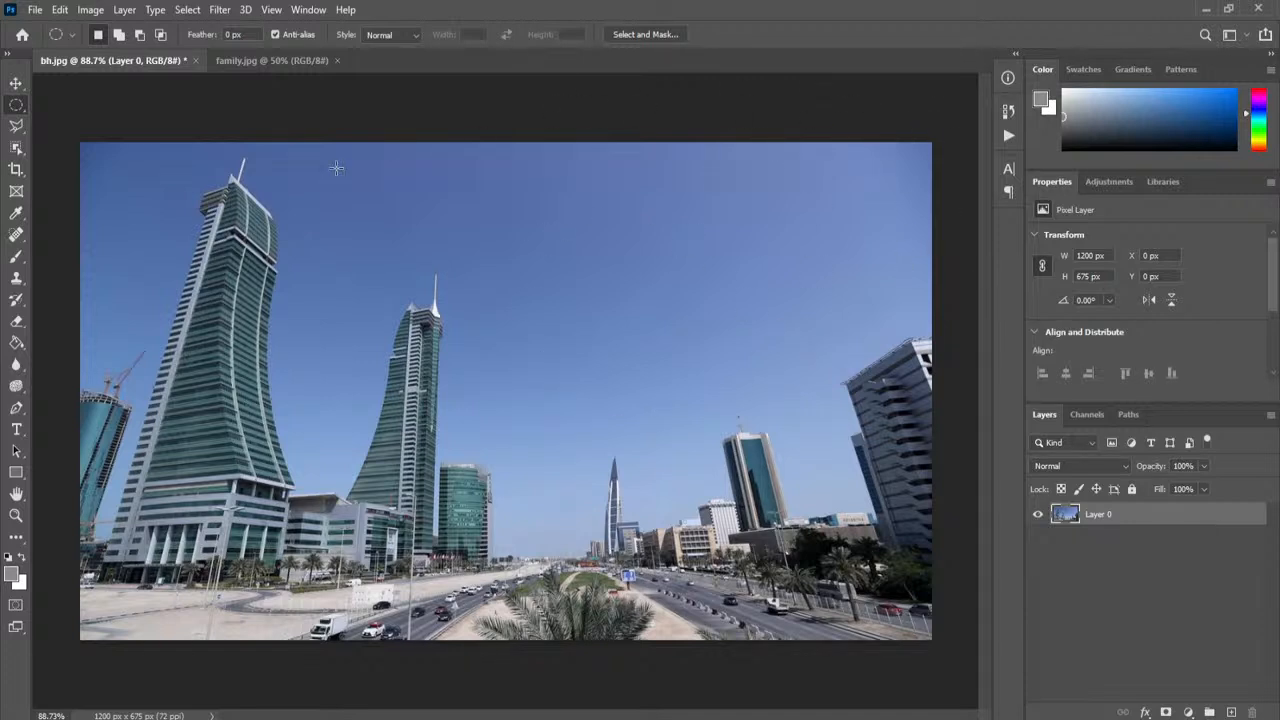
Step: Draw a rectangular selection of about 384 × 223 px across both tower tops and reposition its outline several times
{"action": "right_click", "coordinate": [15, 106]}
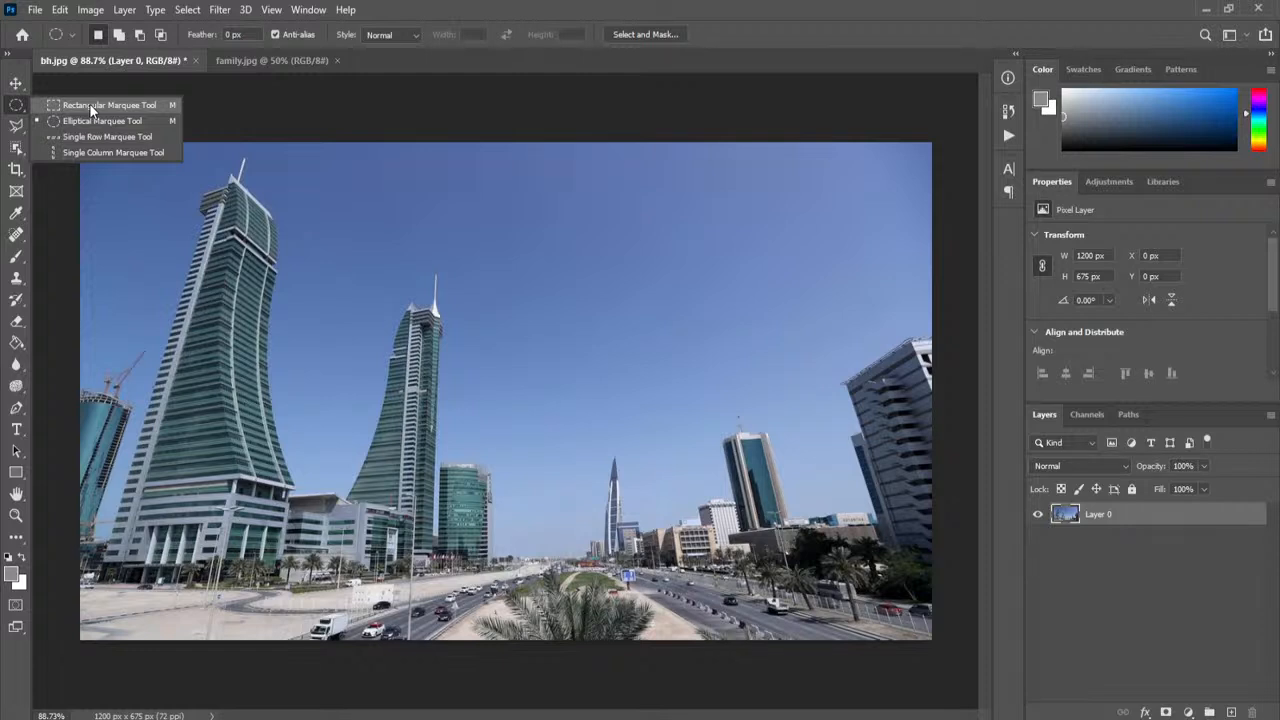
{"action": "left_click", "coordinate": [89, 105]}
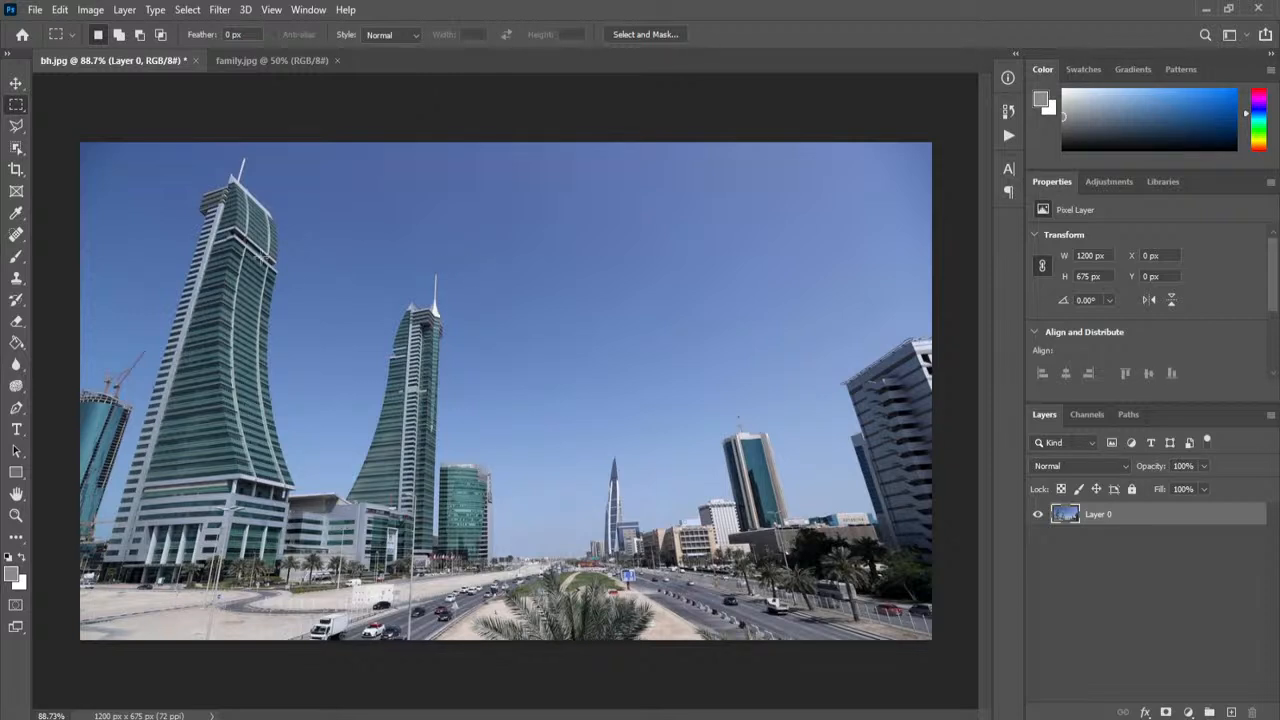
{"action": "left_click_drag", "start_coordinate": [170, 186], "coordinate": [443, 350]}
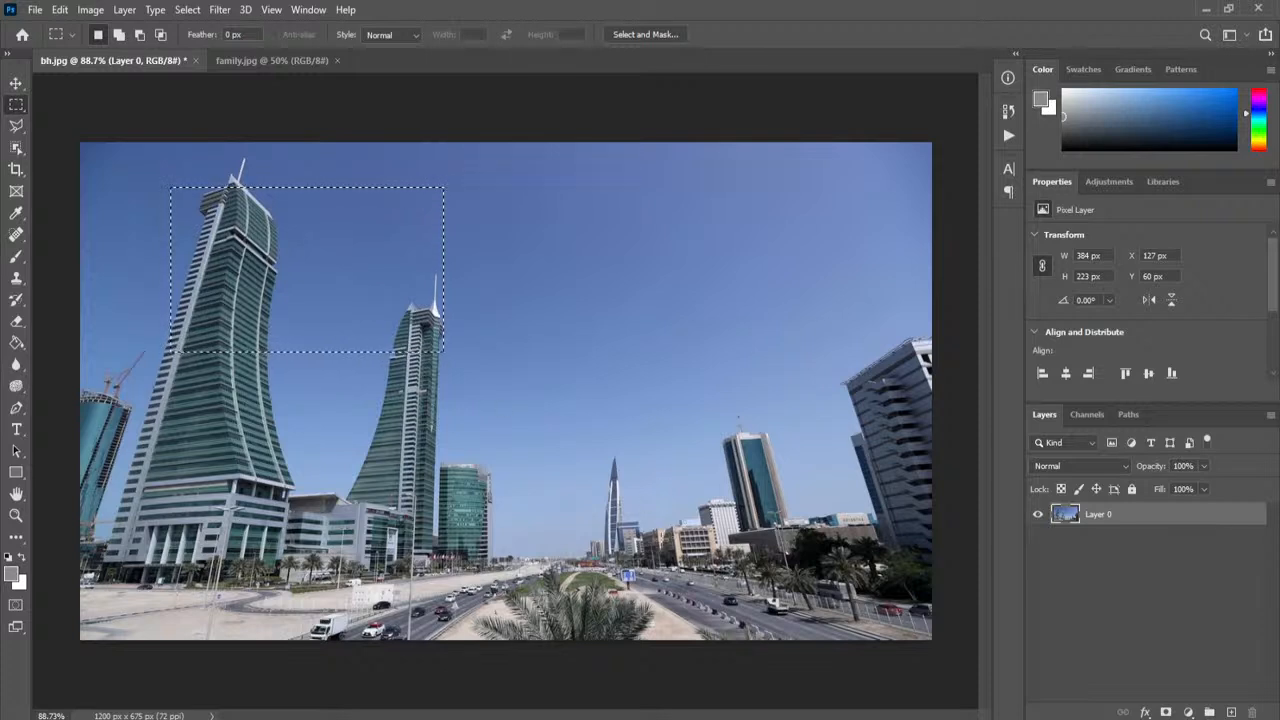
{"action": "left_click_drag", "start_coordinate": [359, 290], "coordinate": [331, 260]}
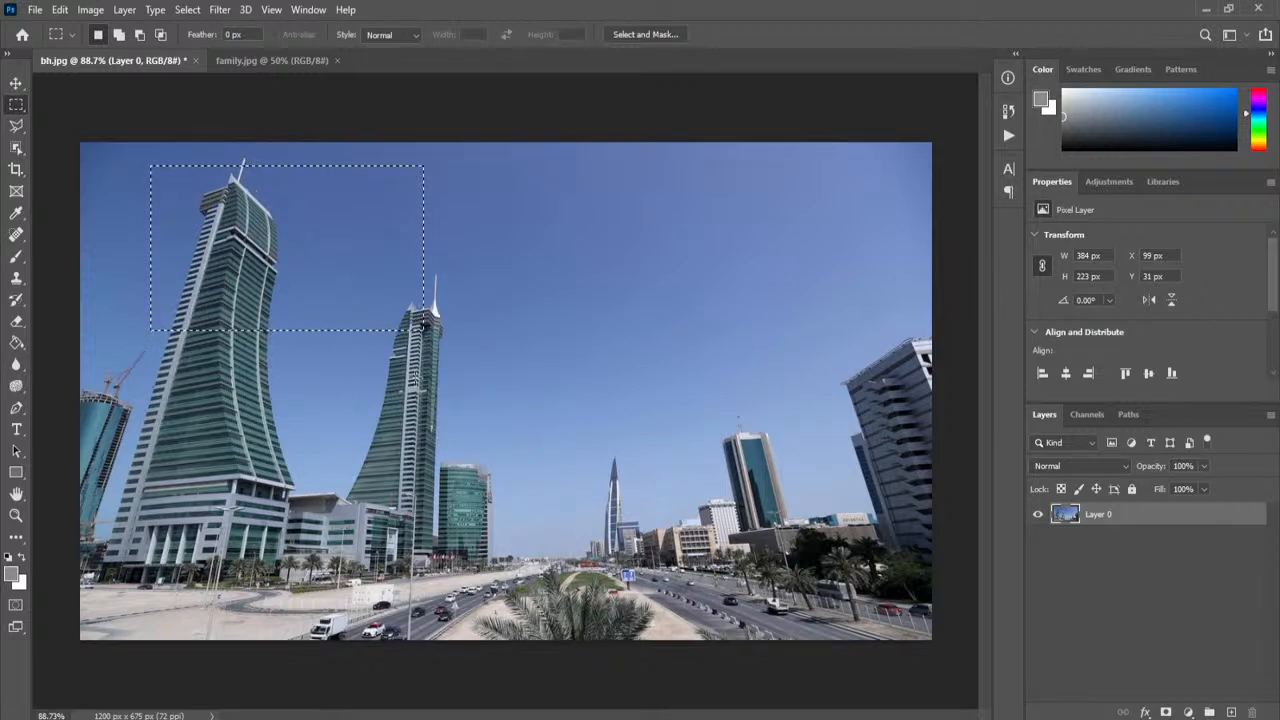
{"action": "mouse_move", "coordinate": [385, 300]}
{"action": "left_mouse_down"}
{"action": "mouse_move", "coordinate": [568, 445]}
{"action": "mouse_move", "coordinate": [400, 285]}
{"action": "mouse_move", "coordinate": [400, 309]}
{"action": "left_mouse_up"}
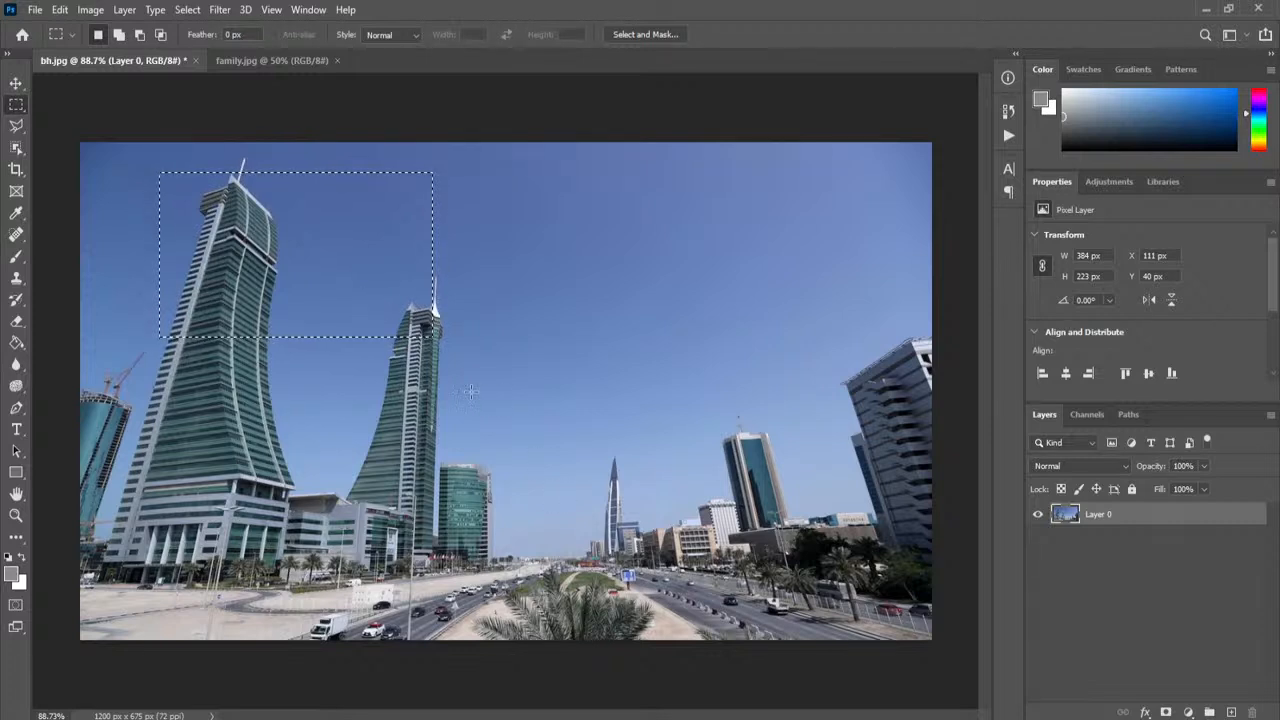
{"action": "mouse_move", "coordinate": [370, 291]}
{"action": "left_mouse_down"}
{"action": "mouse_move", "coordinate": [510, 376]}
{"action": "mouse_move", "coordinate": [395, 310]}
{"action": "mouse_move", "coordinate": [368, 272]}
{"action": "mouse_move", "coordinate": [357, 286]}
{"action": "mouse_move", "coordinate": [370, 299]}
{"action": "left_mouse_up"}
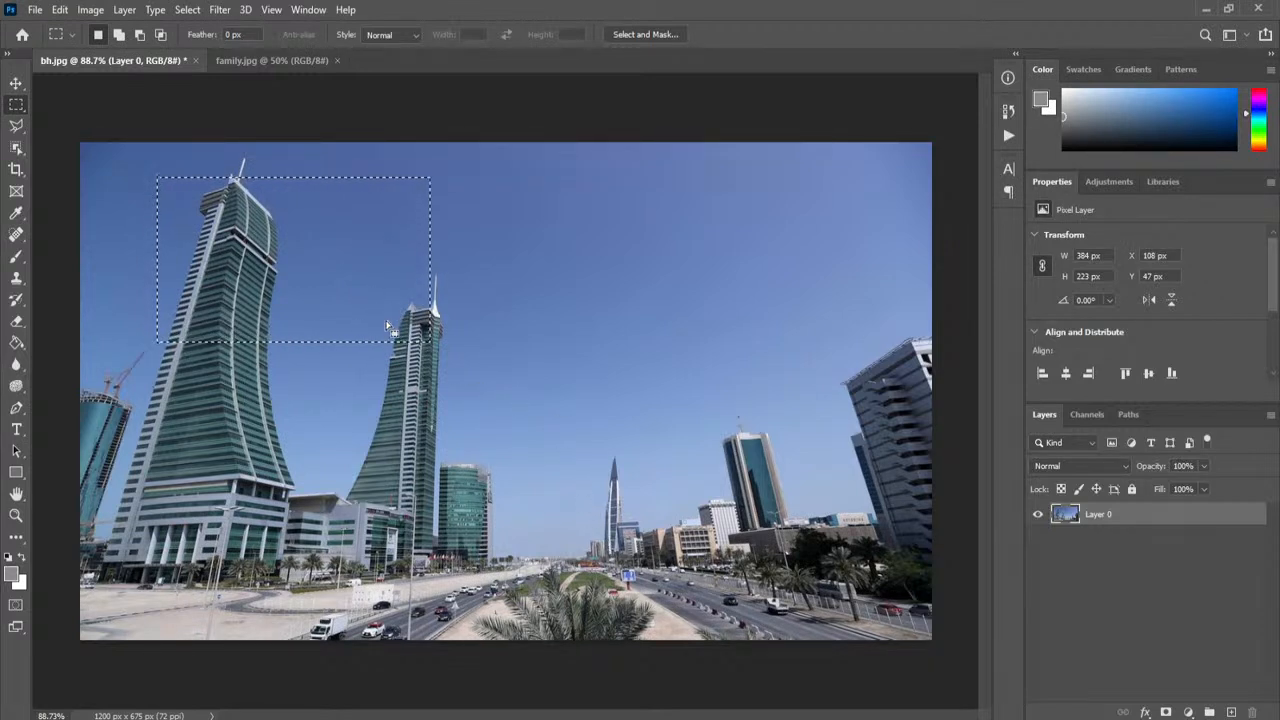
Step: Draw successive rectangular selections in New selection mode, each replacing the last, ending with one of about 367 × 239 px across the two towers
{"action": "left_click_drag", "start_coordinate": [628, 523], "coordinate": [334, 286]}
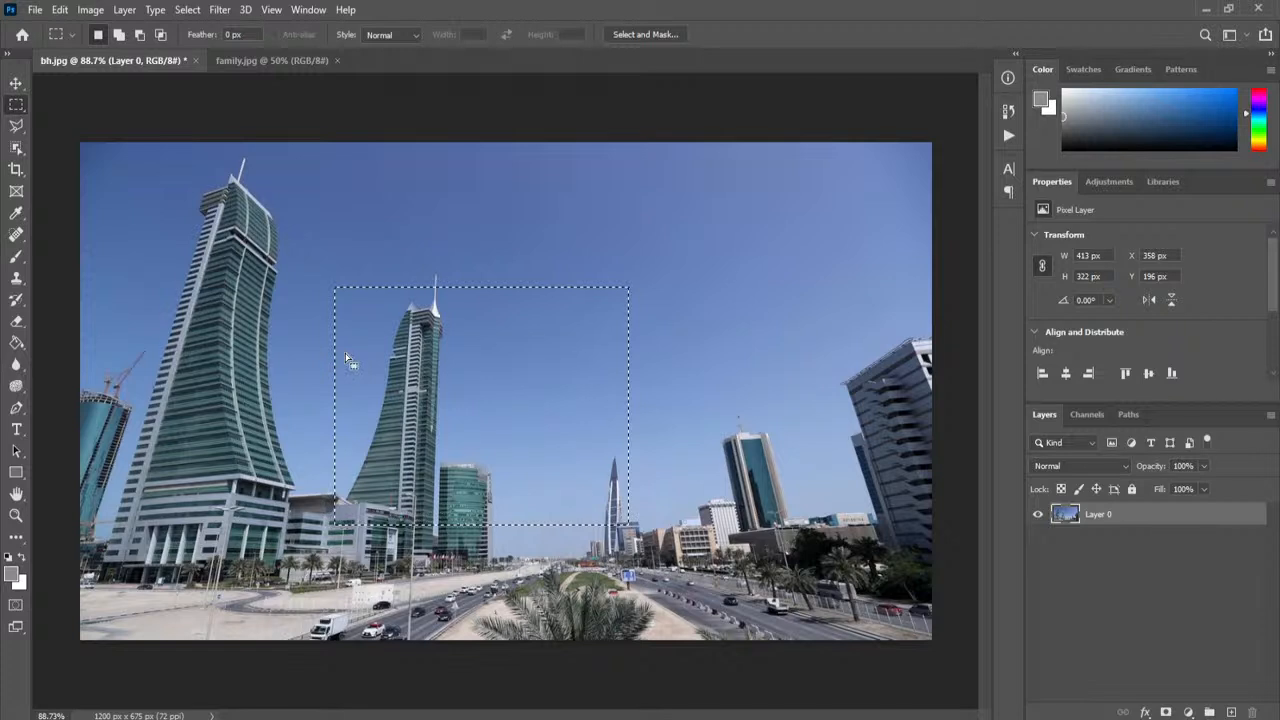
{"action": "left_click_drag", "start_coordinate": [156, 152], "coordinate": [445, 360]}
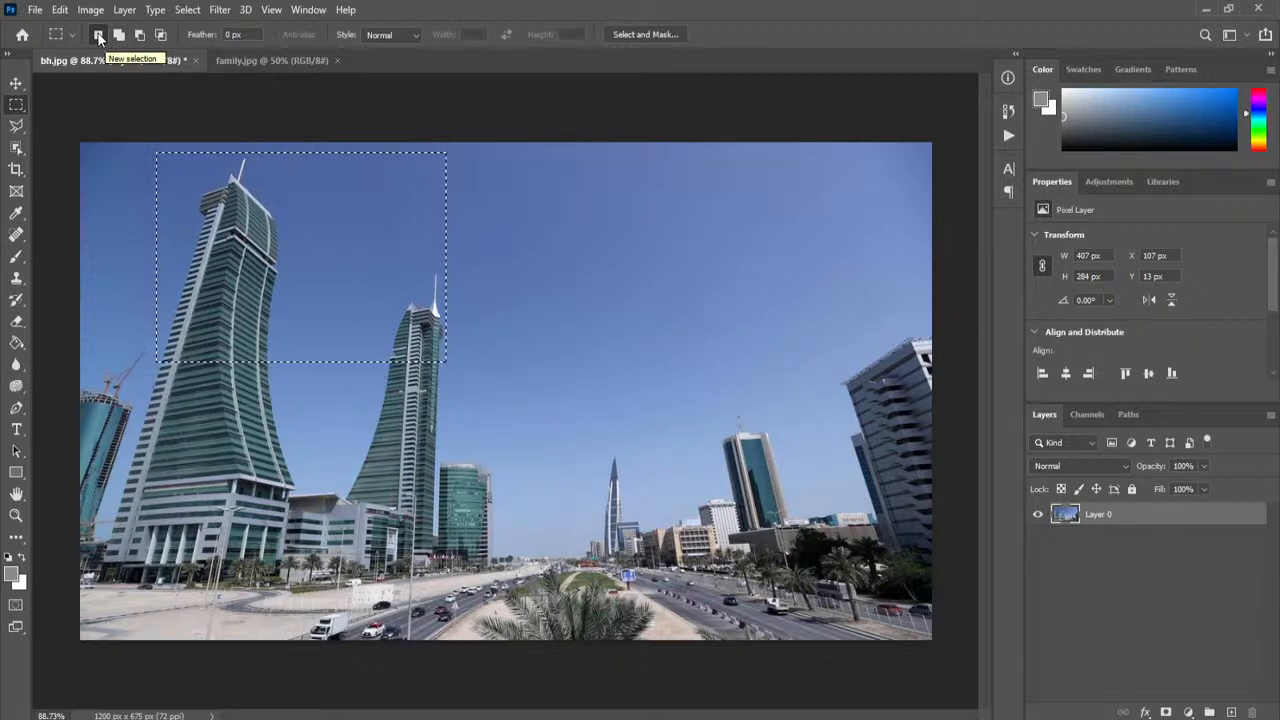
{"action": "left_click_drag", "start_coordinate": [818, 217], "coordinate": [508, 421]}
{"action": "left_click_drag", "start_coordinate": [188, 310], "coordinate": [575, 528]}
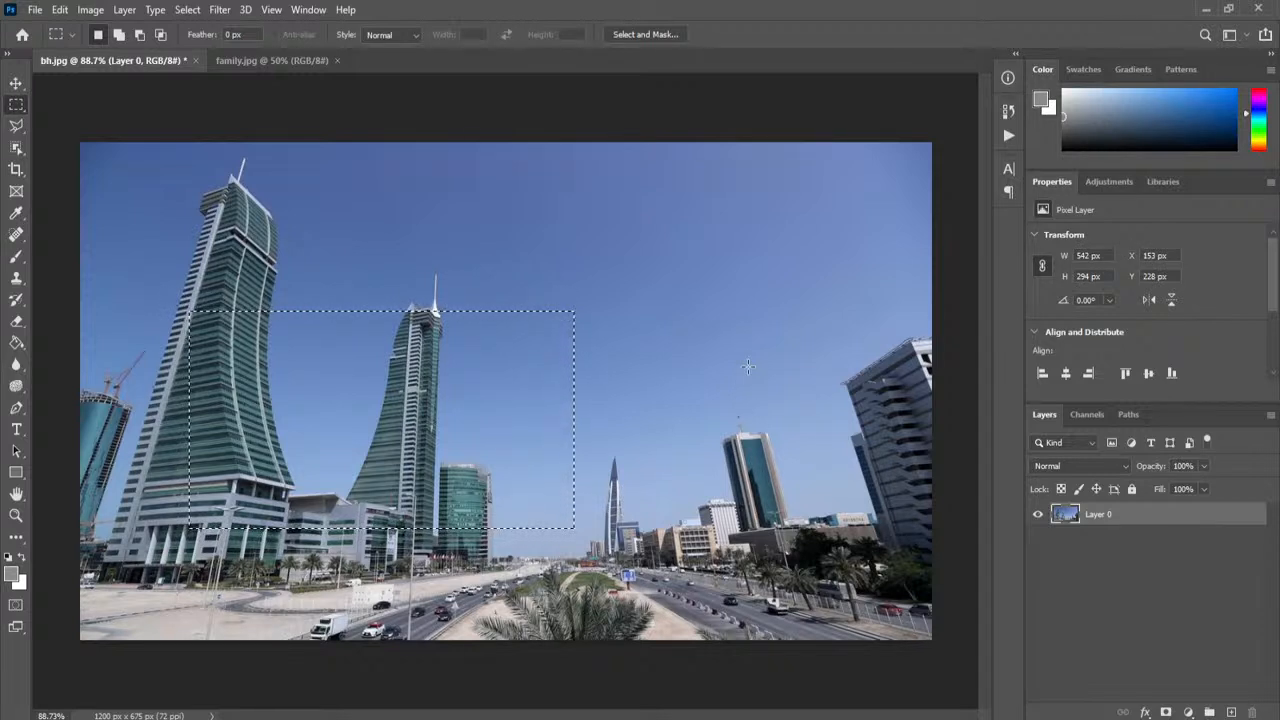
{"action": "left_click_drag", "start_coordinate": [213, 193], "coordinate": [485, 374]}
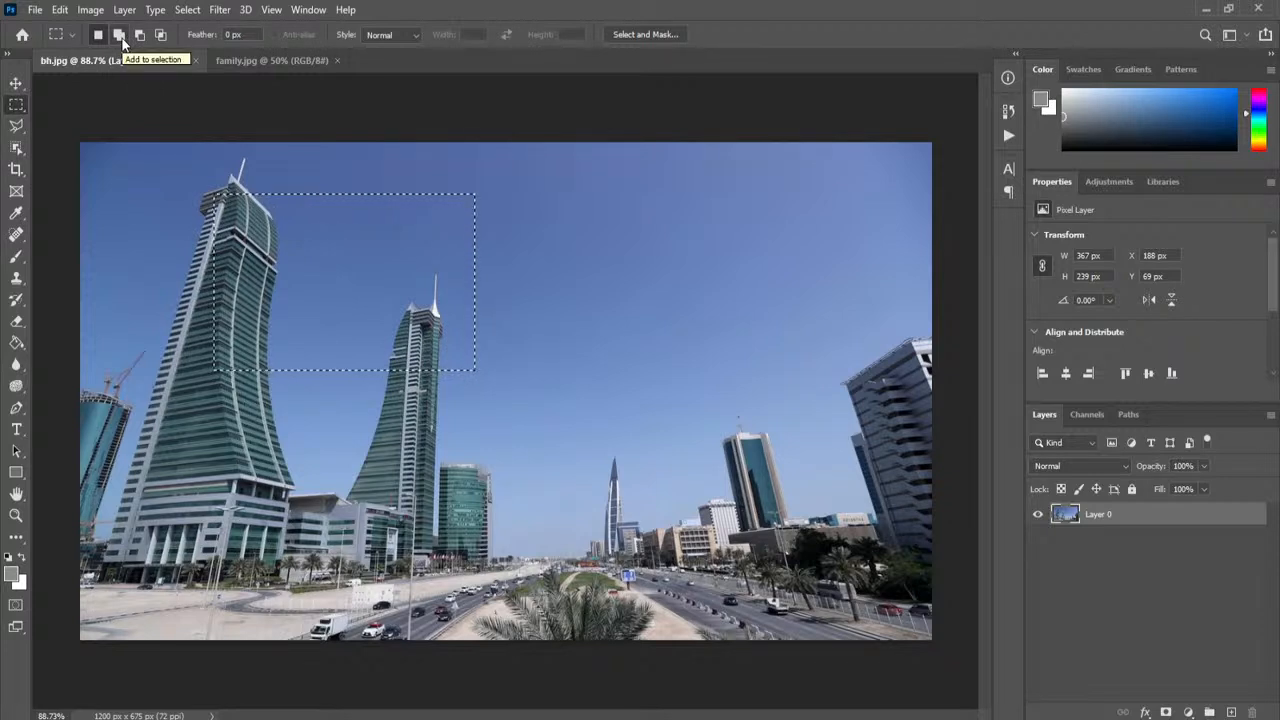
Step: Extend the selection with overlapping rectangles in Add to selection mode until it spans about 725 × 442 px
{"action": "left_click", "coordinate": [120, 38]}
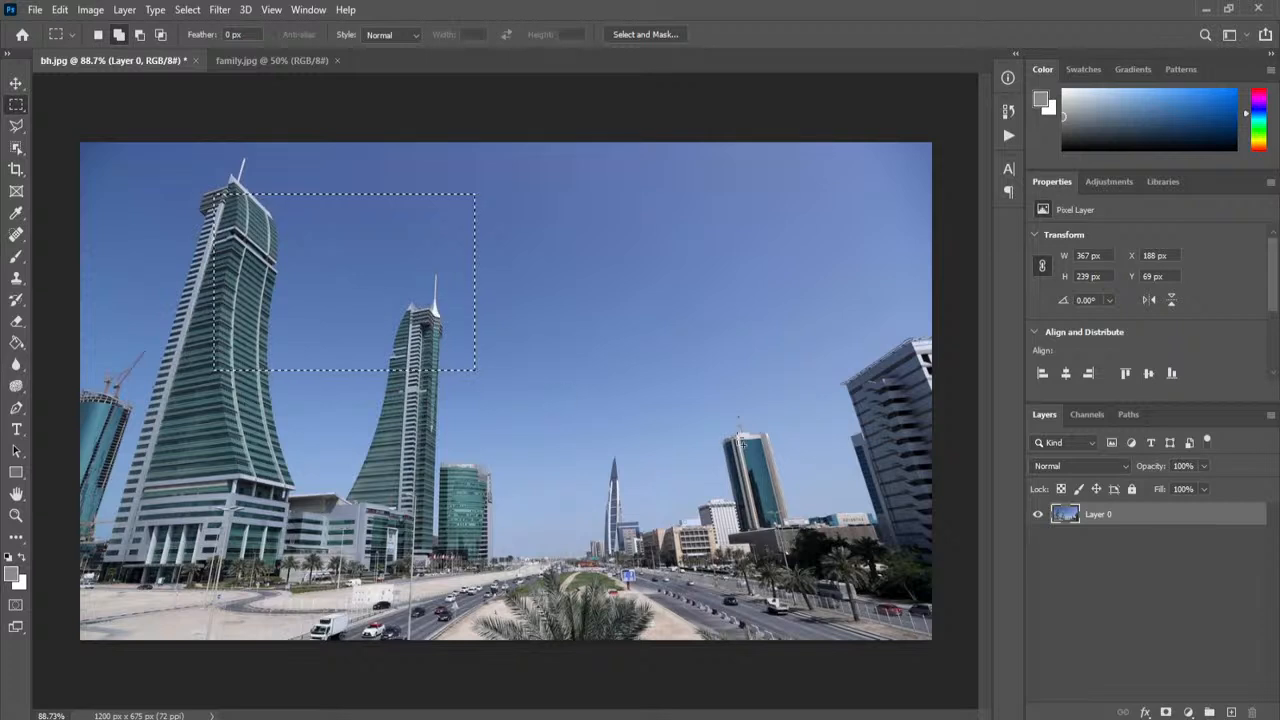
{"action": "left_click_drag", "start_coordinate": [381, 302], "coordinate": [681, 520]}
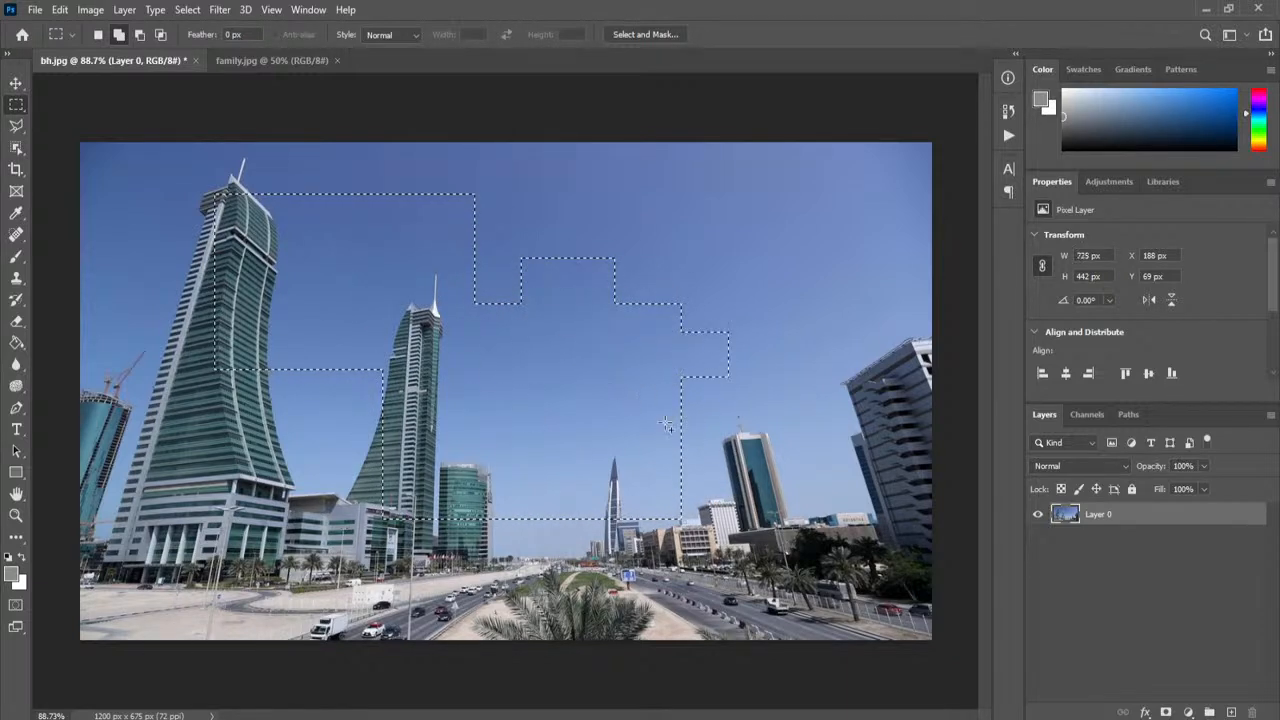
{"action": "left_click_drag", "start_coordinate": [543, 192], "coordinate": [591, 329]}
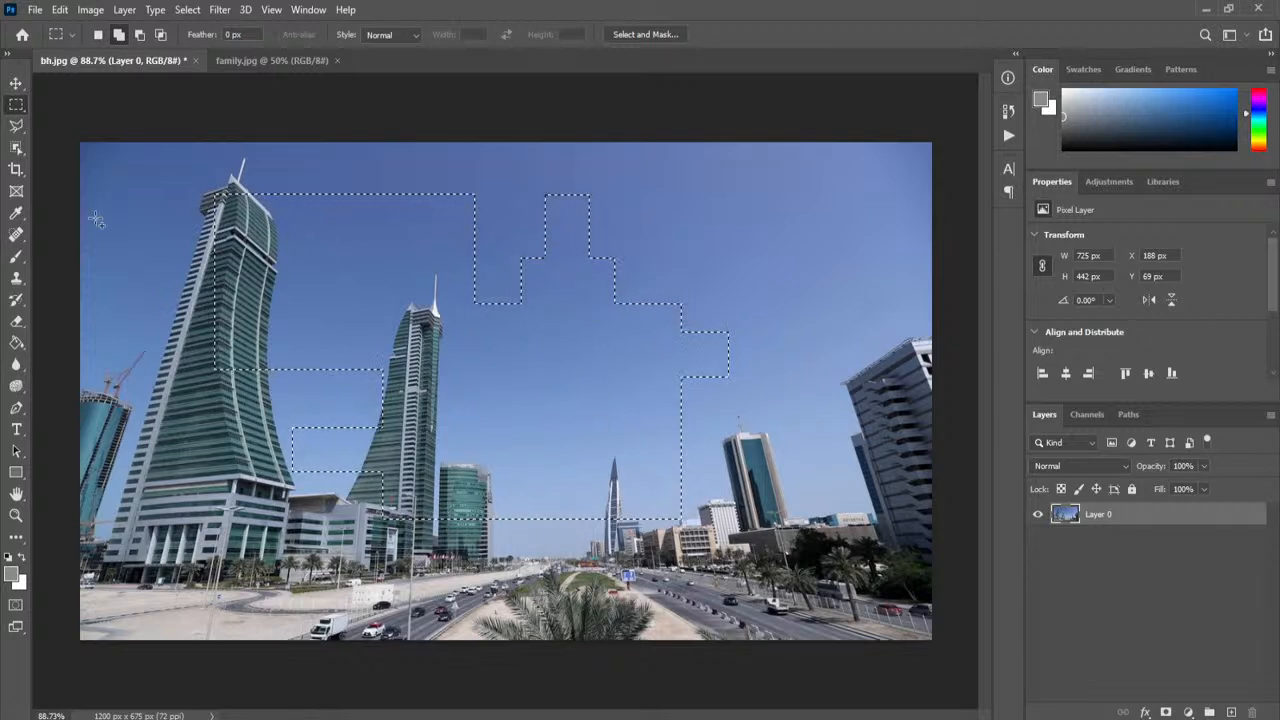
Step: Add a rounded area to the selection's right edge with the Elliptical Marquee tool in Add to selection mode, widening it to about 759 px
{"action": "right_click", "coordinate": [20, 109]}
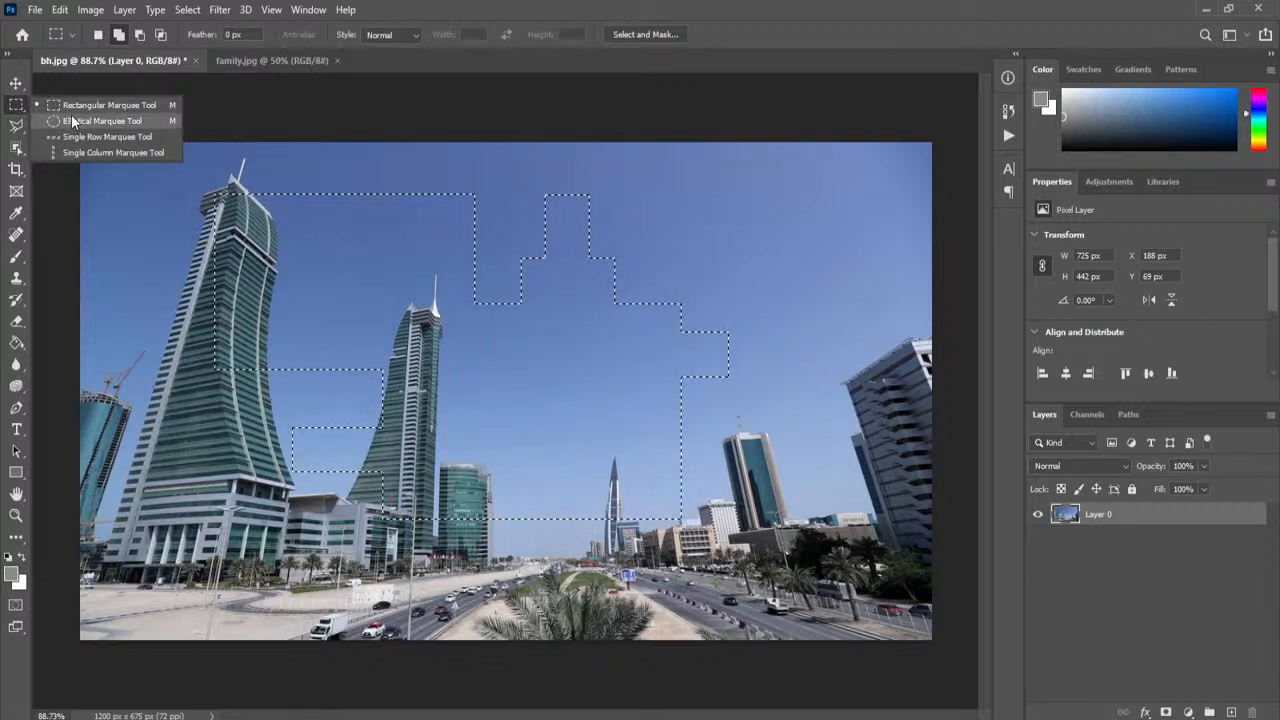
{"action": "left_click", "coordinate": [71, 120]}
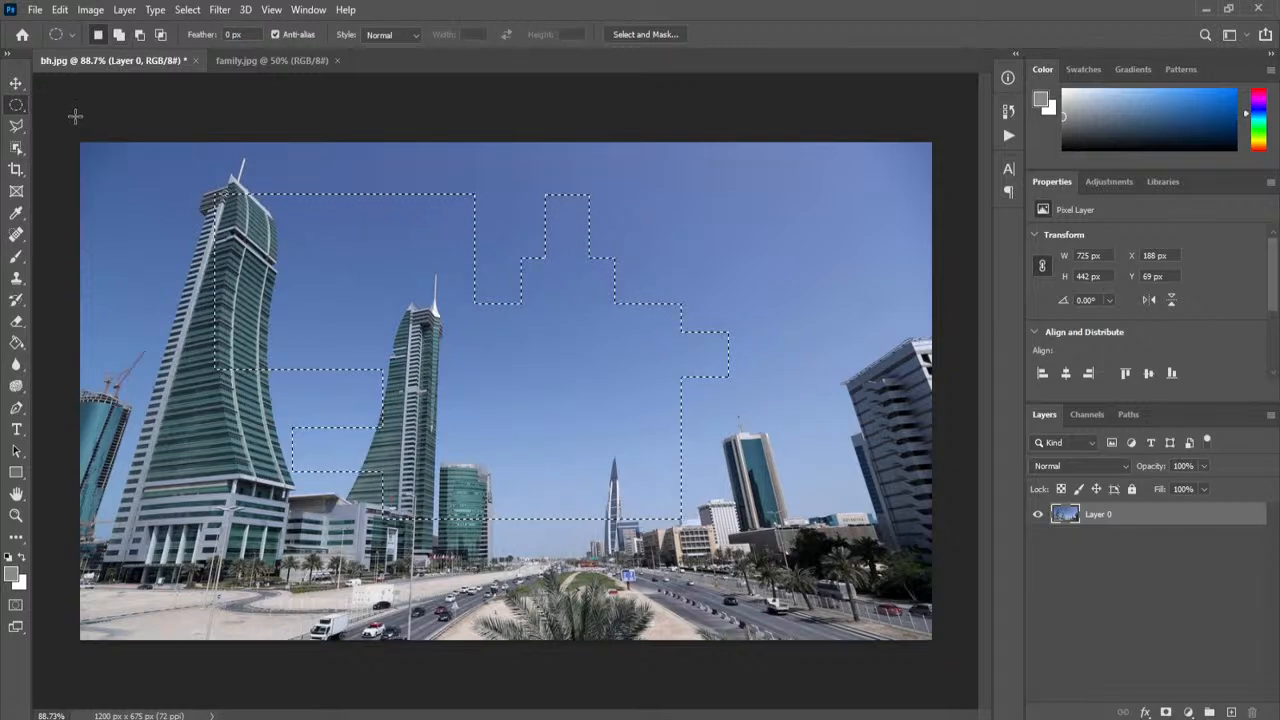
{"action": "left_click", "coordinate": [119, 36]}
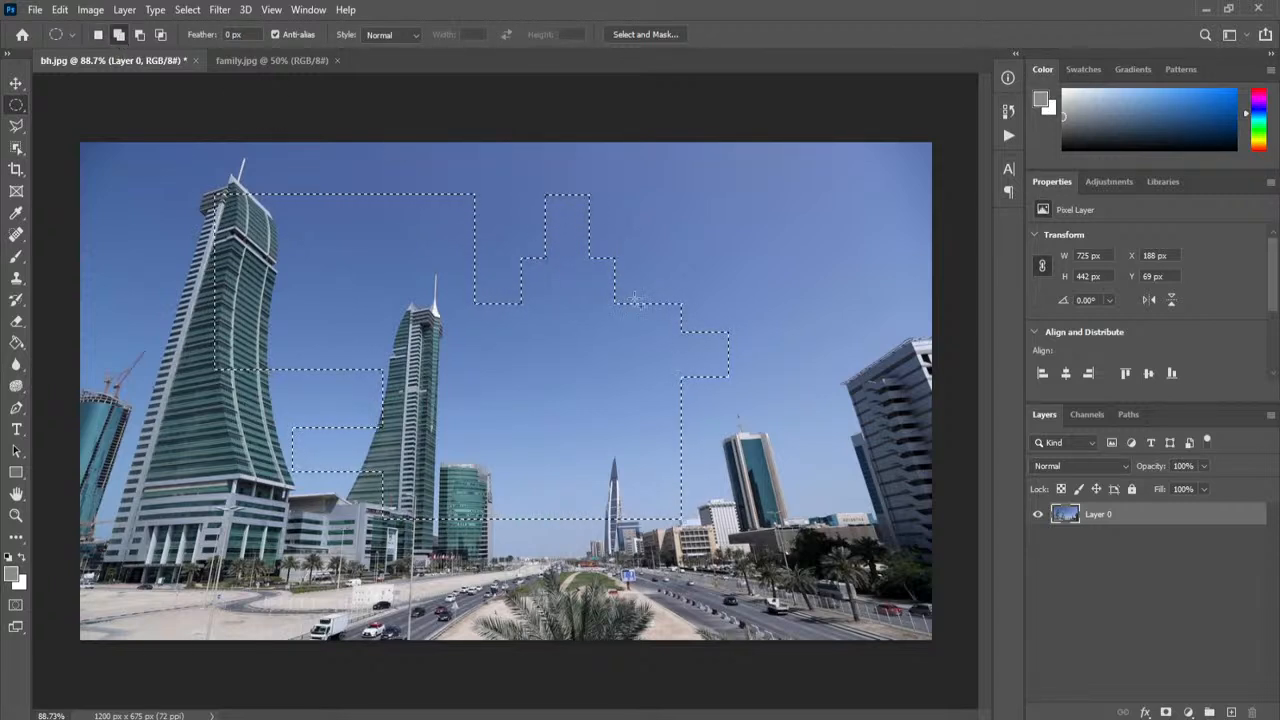
{"action": "left_click_drag", "start_coordinate": [751, 284], "coordinate": [679, 374]}
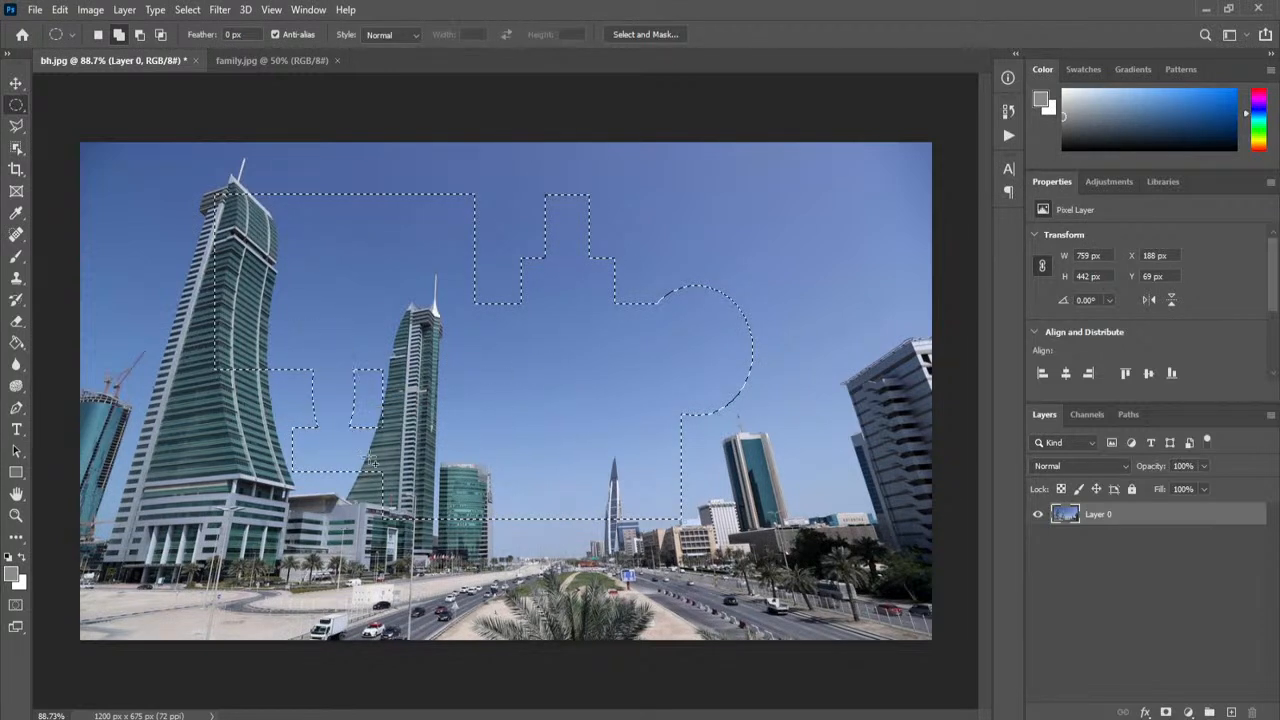
Step: Set the Elliptical Marquee tool back to New selection mode and switch to the Rectangular Marquee tool
{"action": "left_click", "coordinate": [120, 35]}
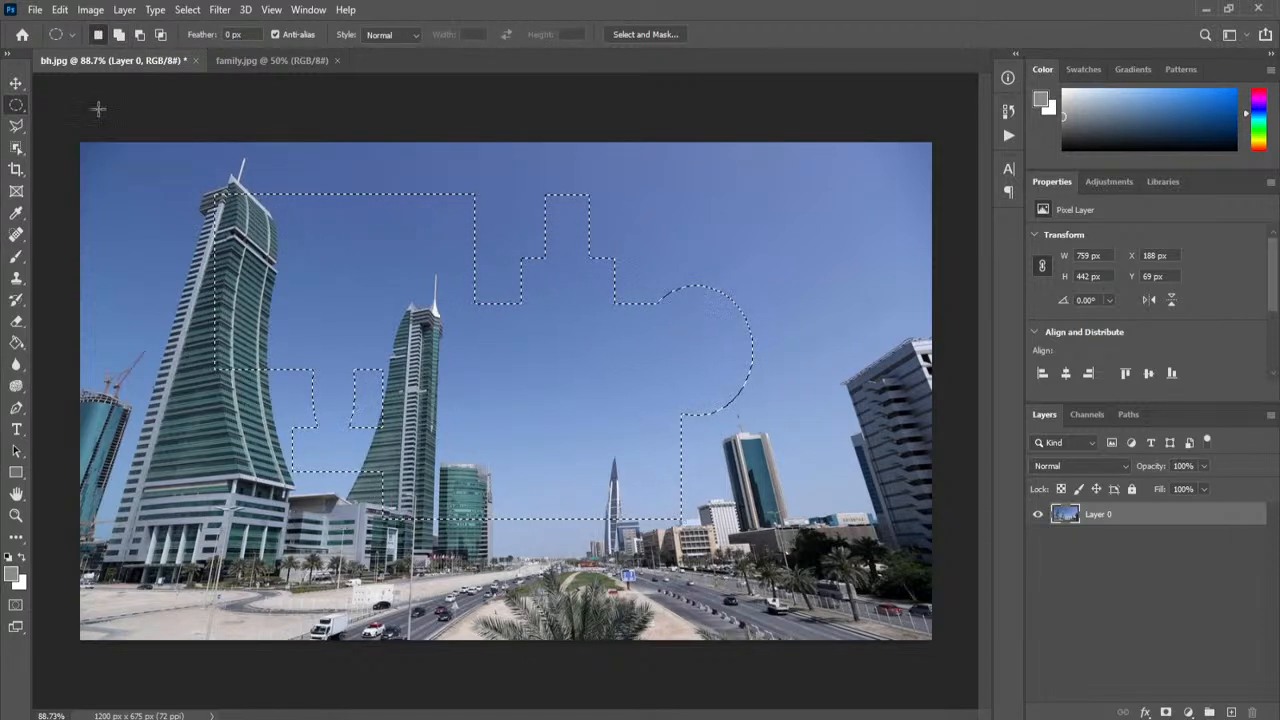
{"action": "right_click", "coordinate": [14, 106]}
{"action": "left_click", "coordinate": [69, 106]}
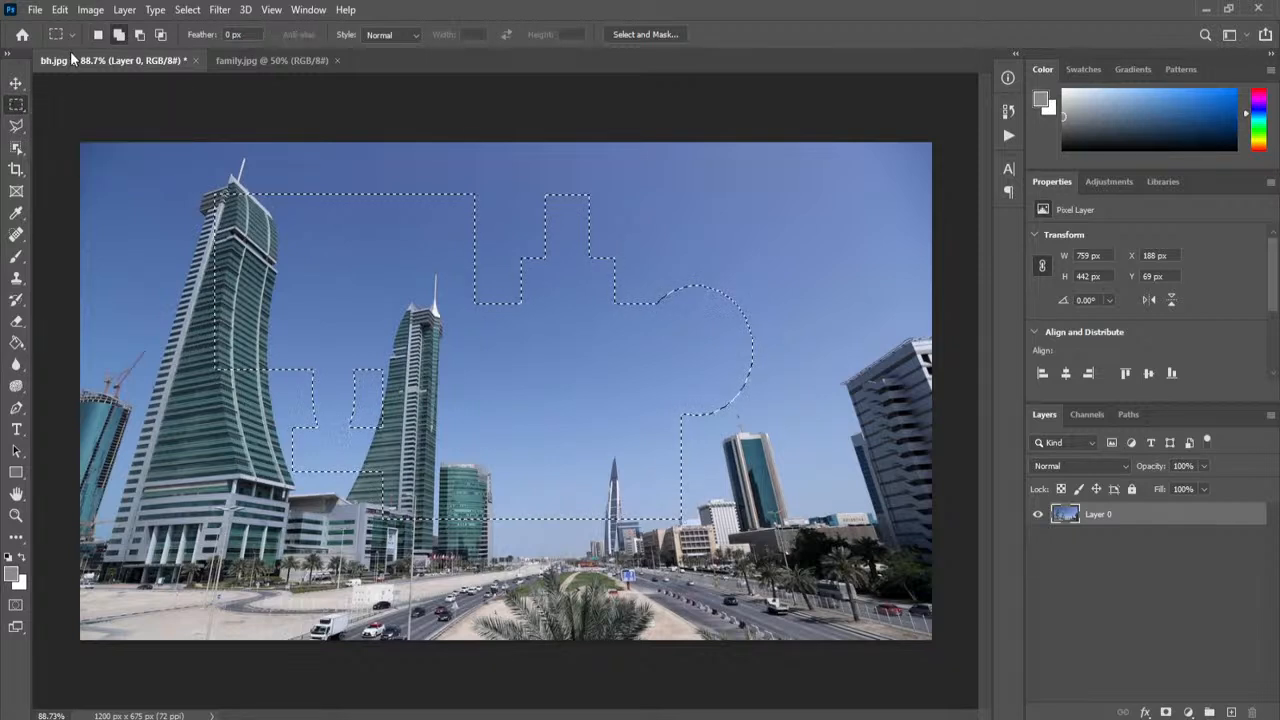
Step: Extend the selection to the right with crossing rectangles in Add to selection mode until it is about 903 px wide
{"action": "left_click", "coordinate": [71, 36]}
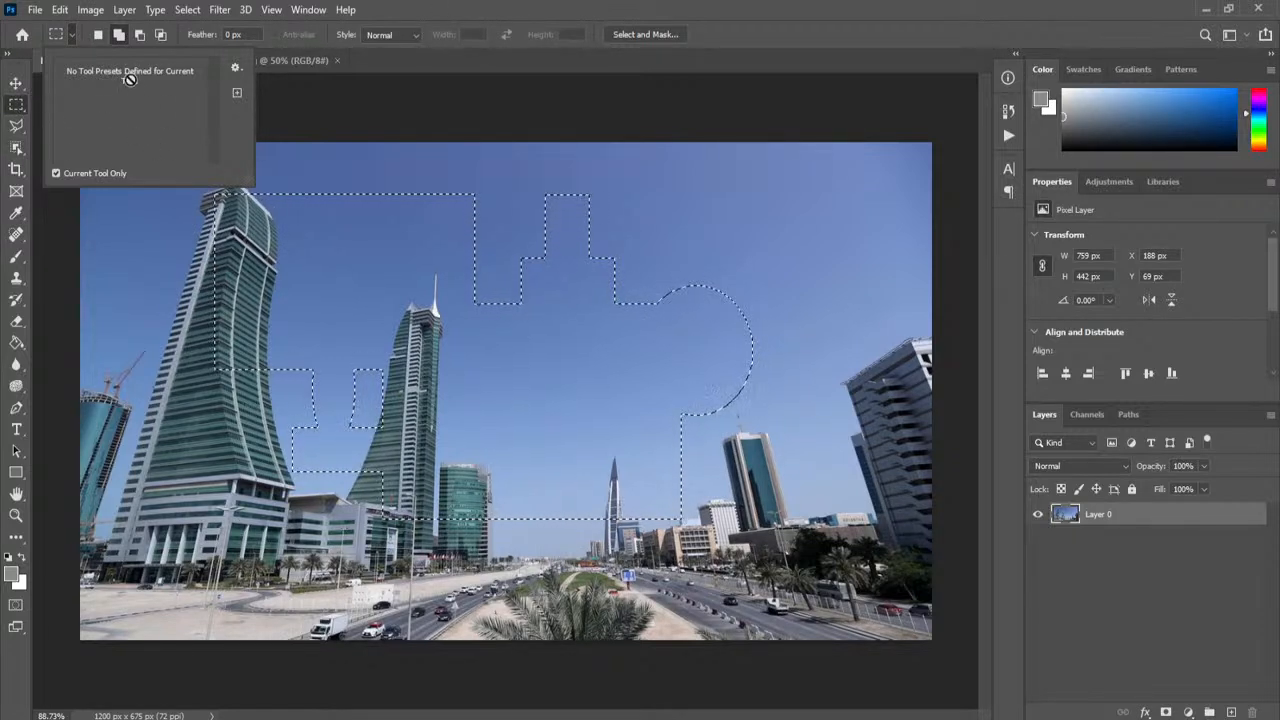
{"action": "left_click", "coordinate": [123, 37]}
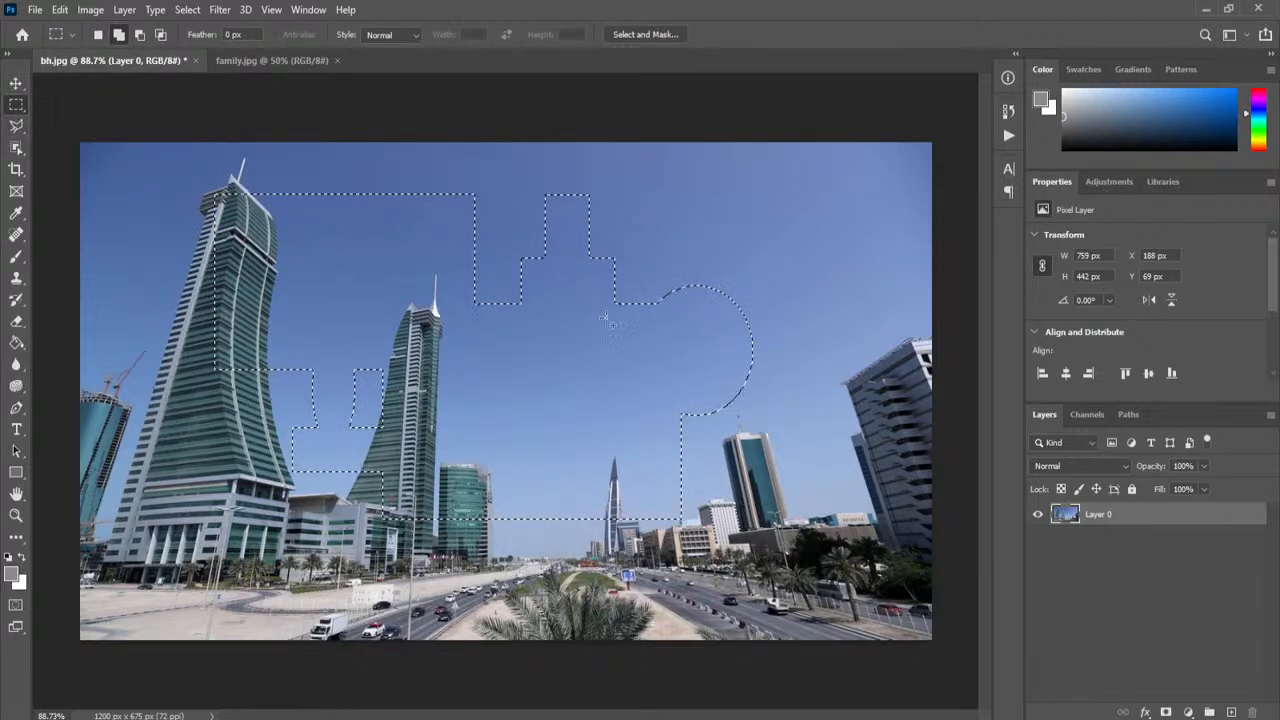
{"action": "left_click_drag", "start_coordinate": [748, 340], "coordinate": [855, 373]}
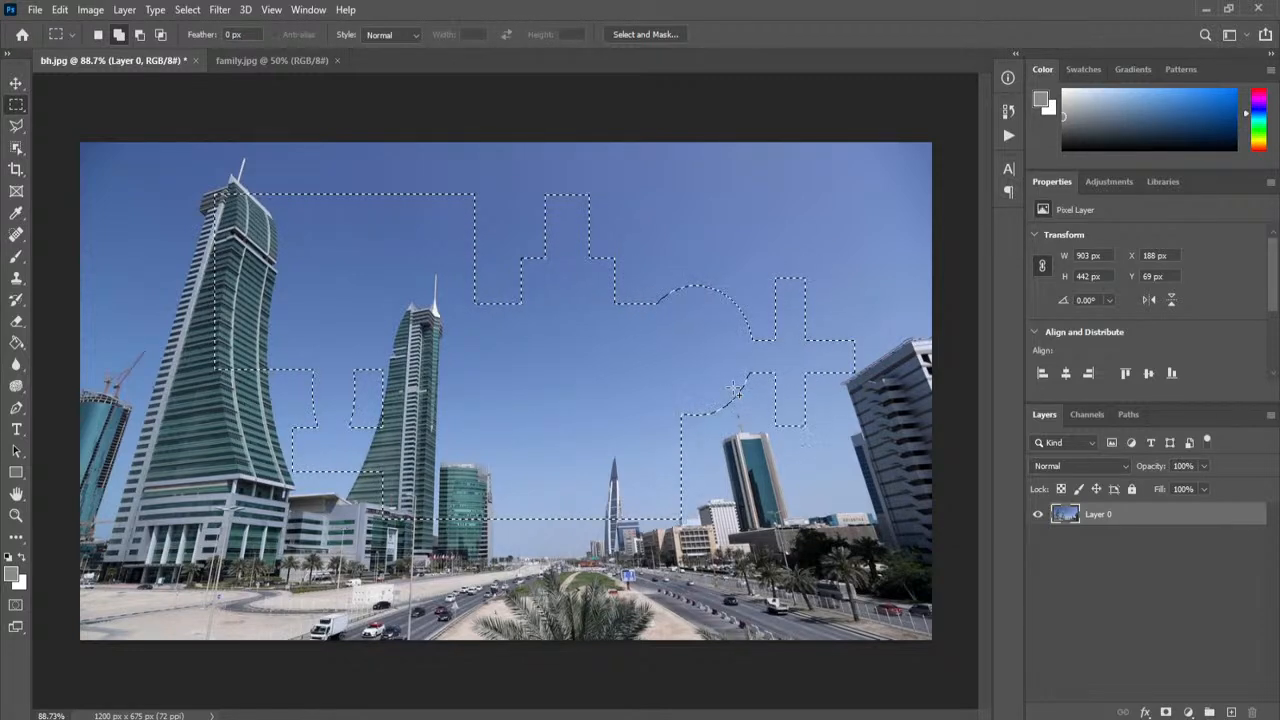
Step: Cut the lower-left notches and thin crossing strips near the upper middle out of the selection using rectangles in Subtract from selection mode
{"action": "left_click", "coordinate": [119, 34]}
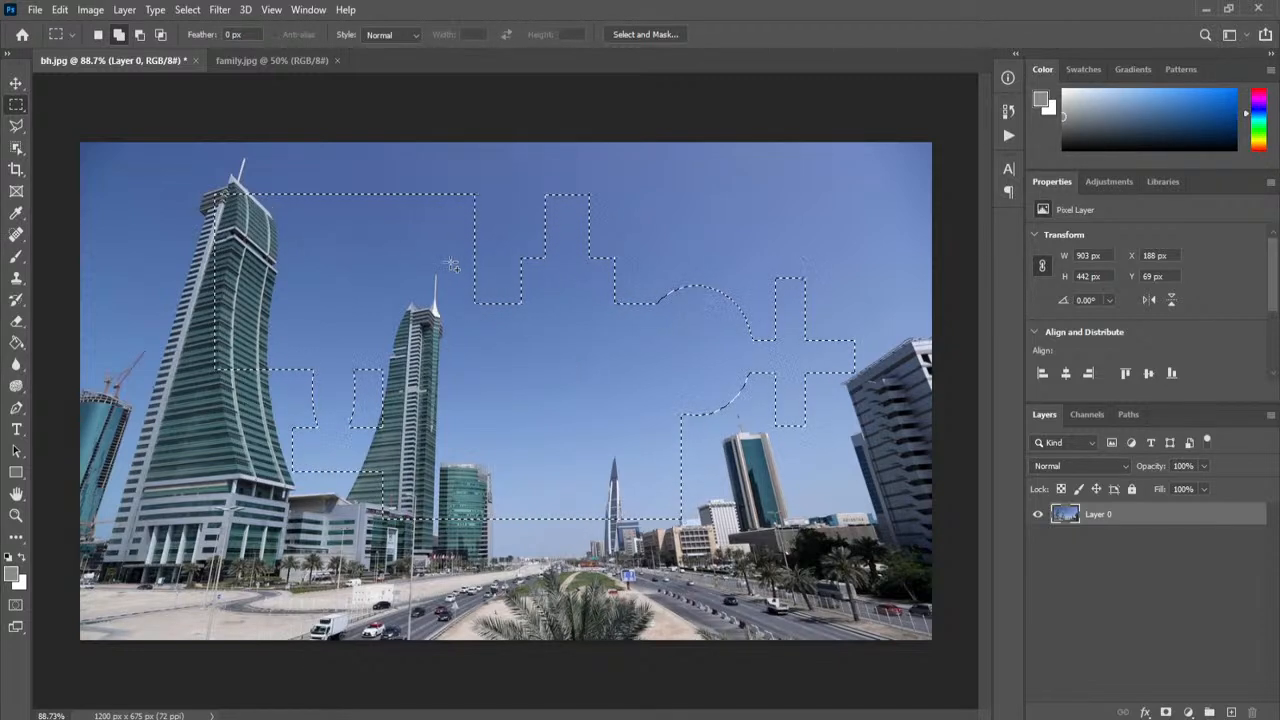
{"action": "left_click", "coordinate": [143, 37]}
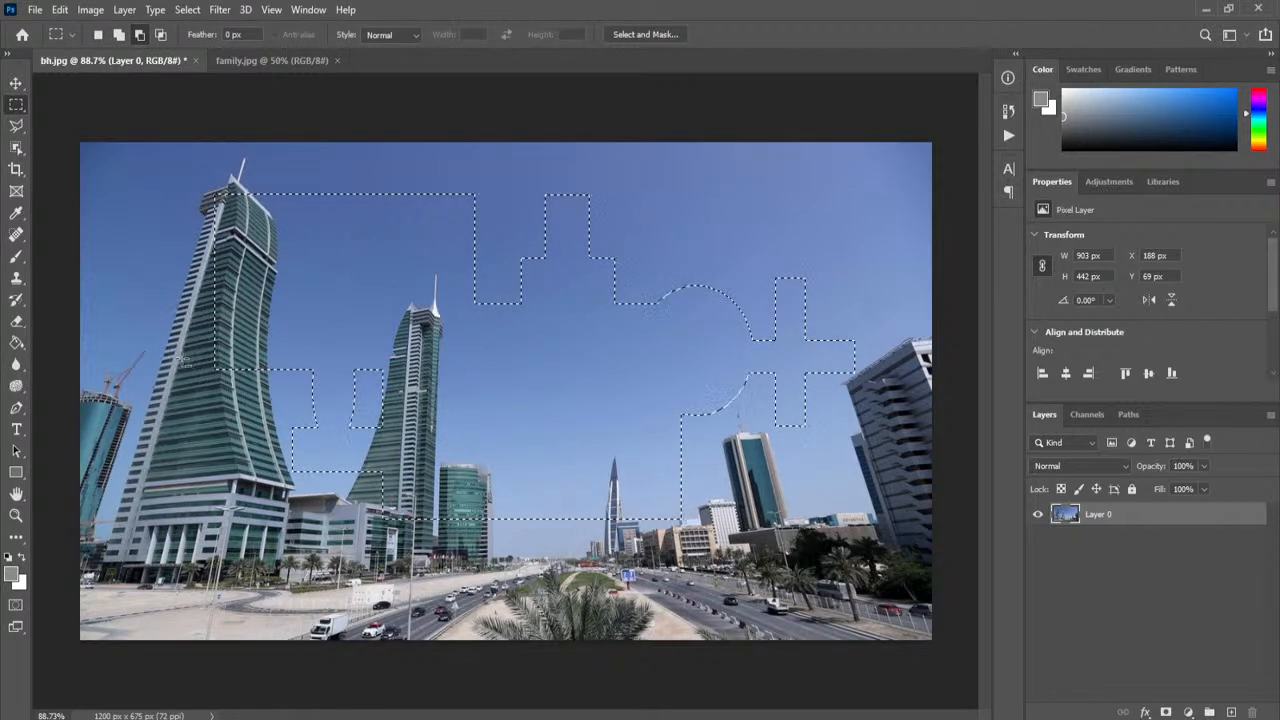
{"action": "left_click_drag", "start_coordinate": [231, 384], "coordinate": [402, 521]}
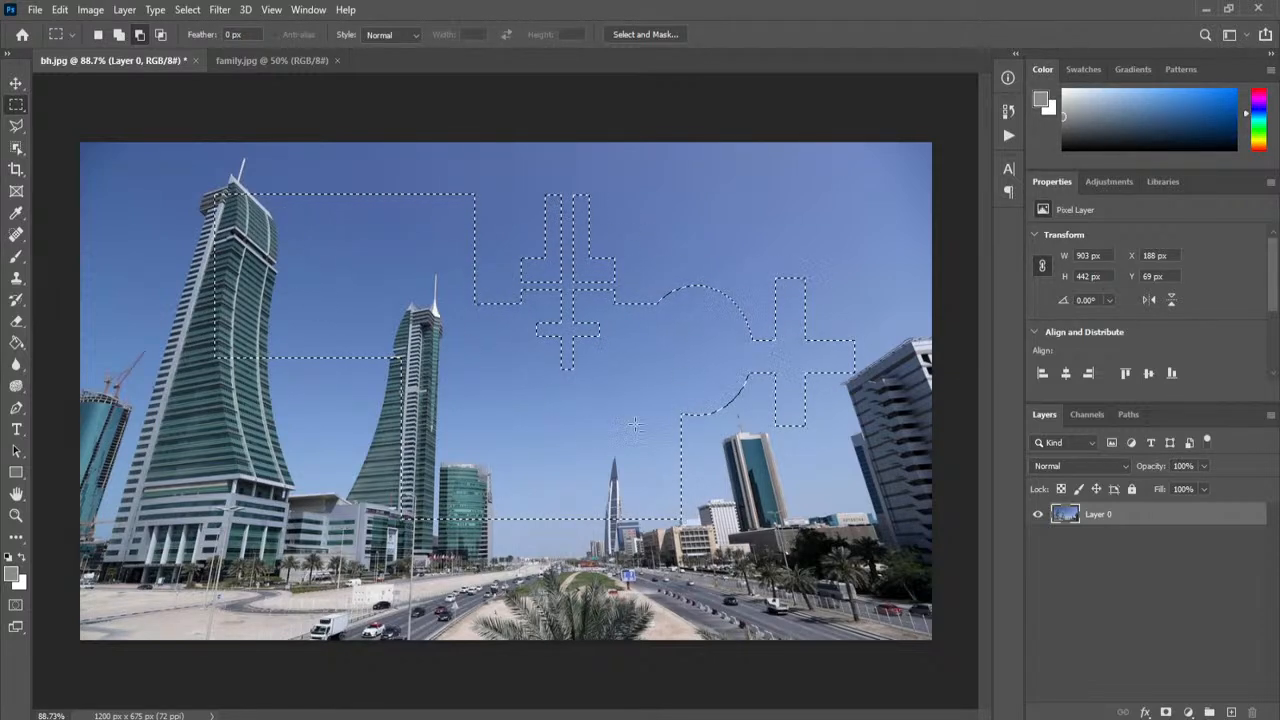
Step: Subtract a large ellipse over the tallest tower from the selection with the Elliptical Marquee tool, narrowing it to about 764 px
{"action": "right_click", "coordinate": [17, 105]}
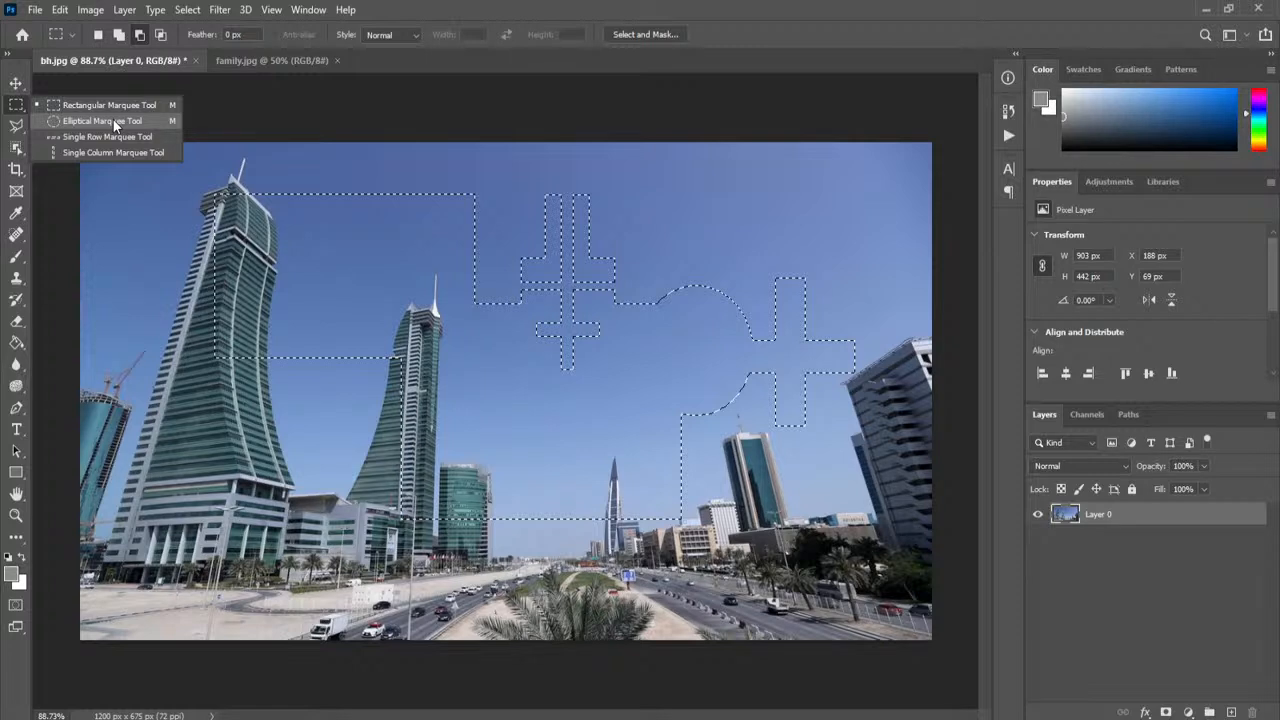
{"action": "left_click", "coordinate": [113, 120]}
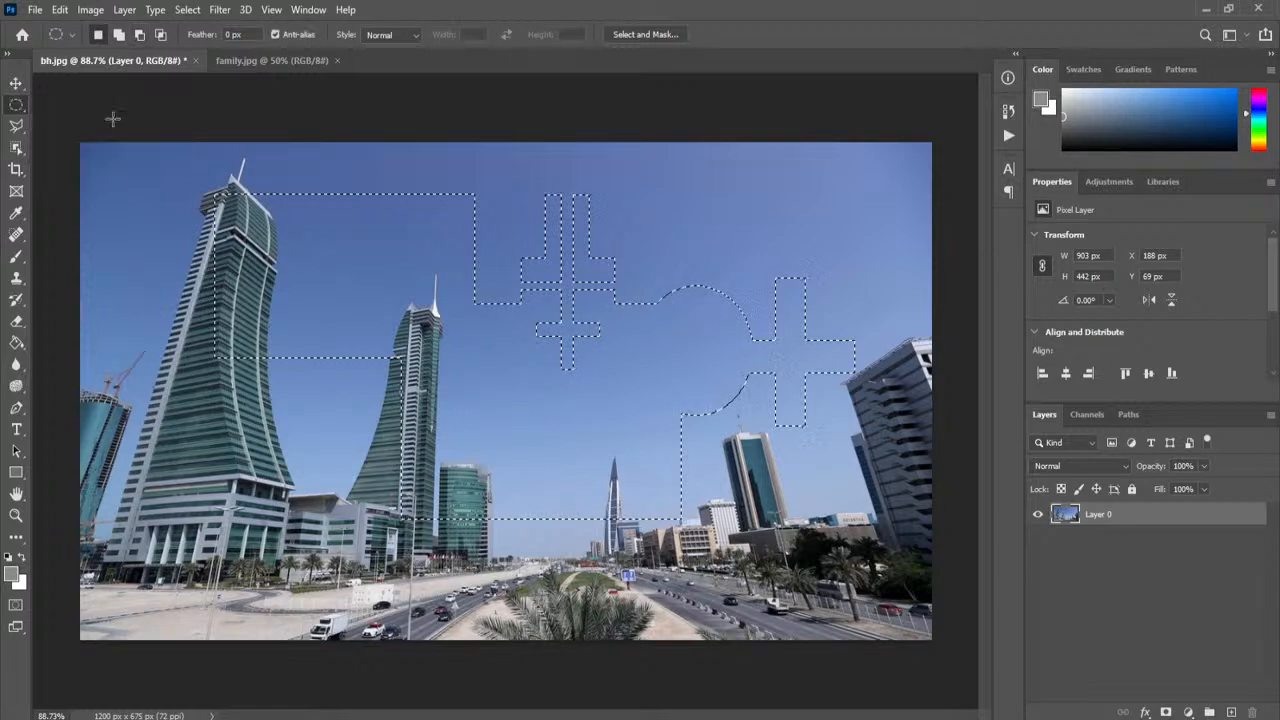
{"action": "left_click", "coordinate": [136, 36]}
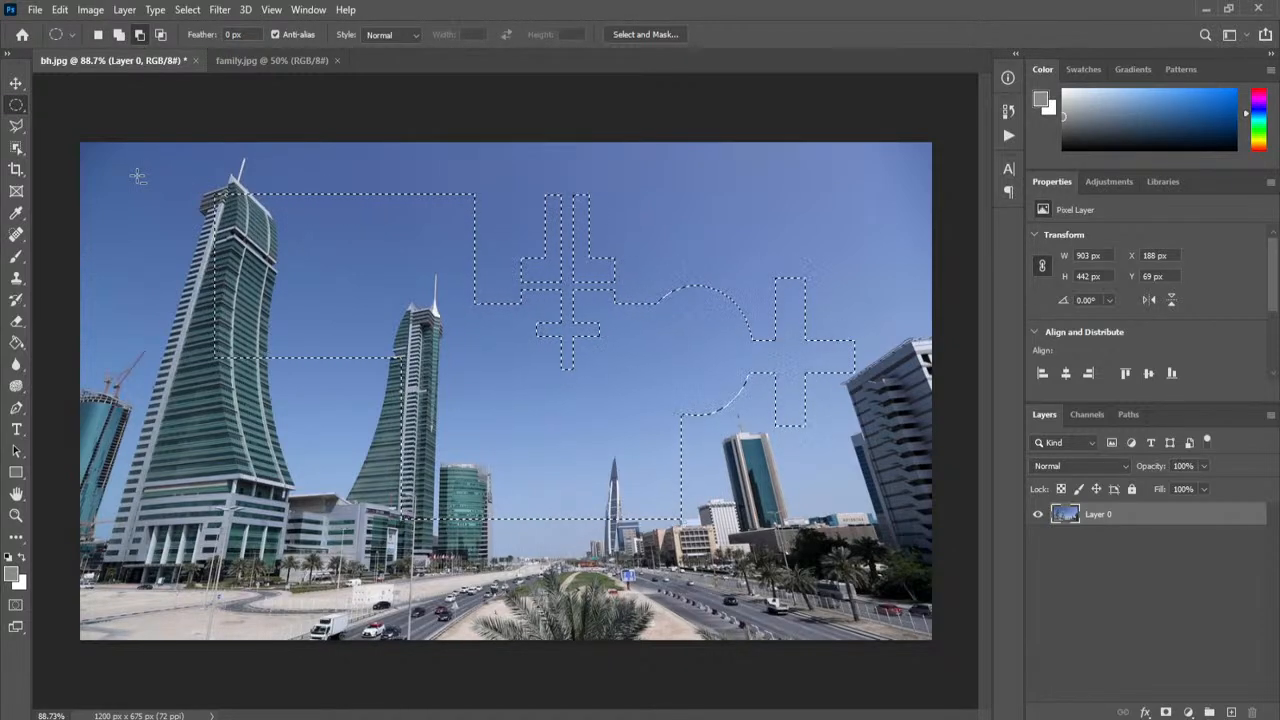
{"action": "left_click_drag", "start_coordinate": [139, 176], "coordinate": [363, 403]}
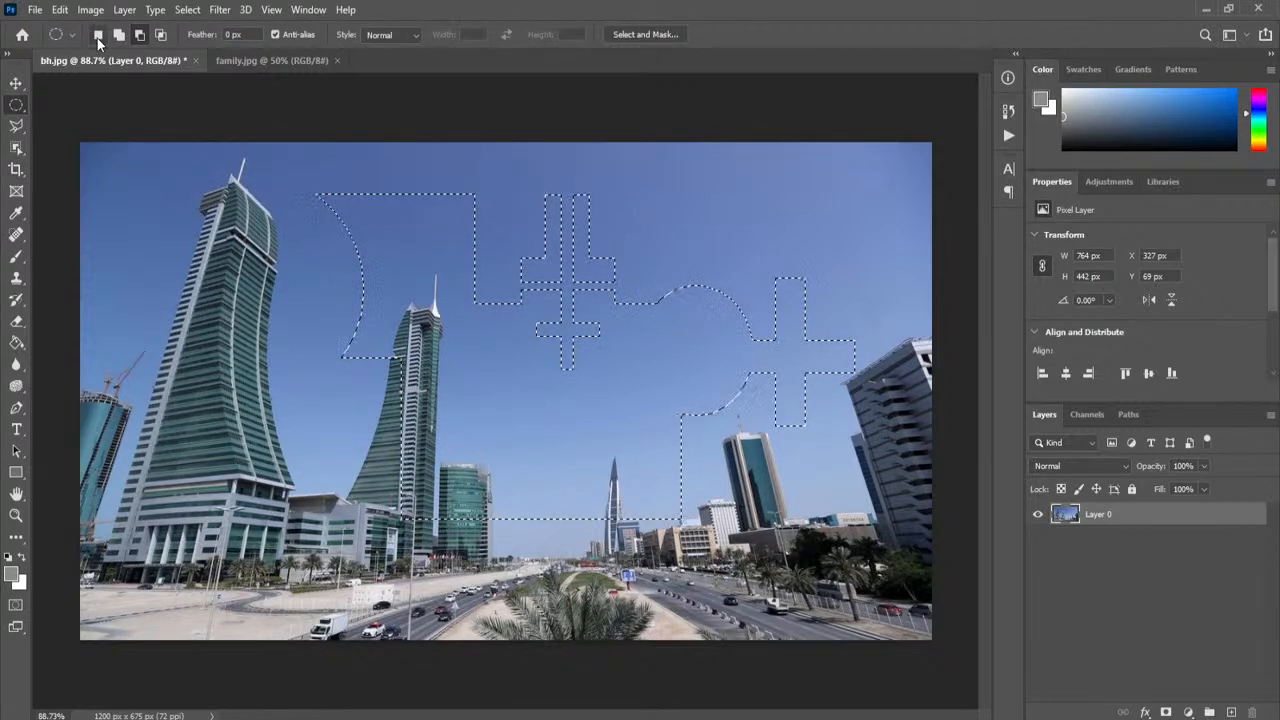
Step: Cut a series of horizontal pixel rows out of the selection's lower half with the Single Row Marquee tool in Subtract from selection mode
{"action": "right_click", "coordinate": [19, 112]}
{"action": "left_click", "coordinate": [73, 109]}
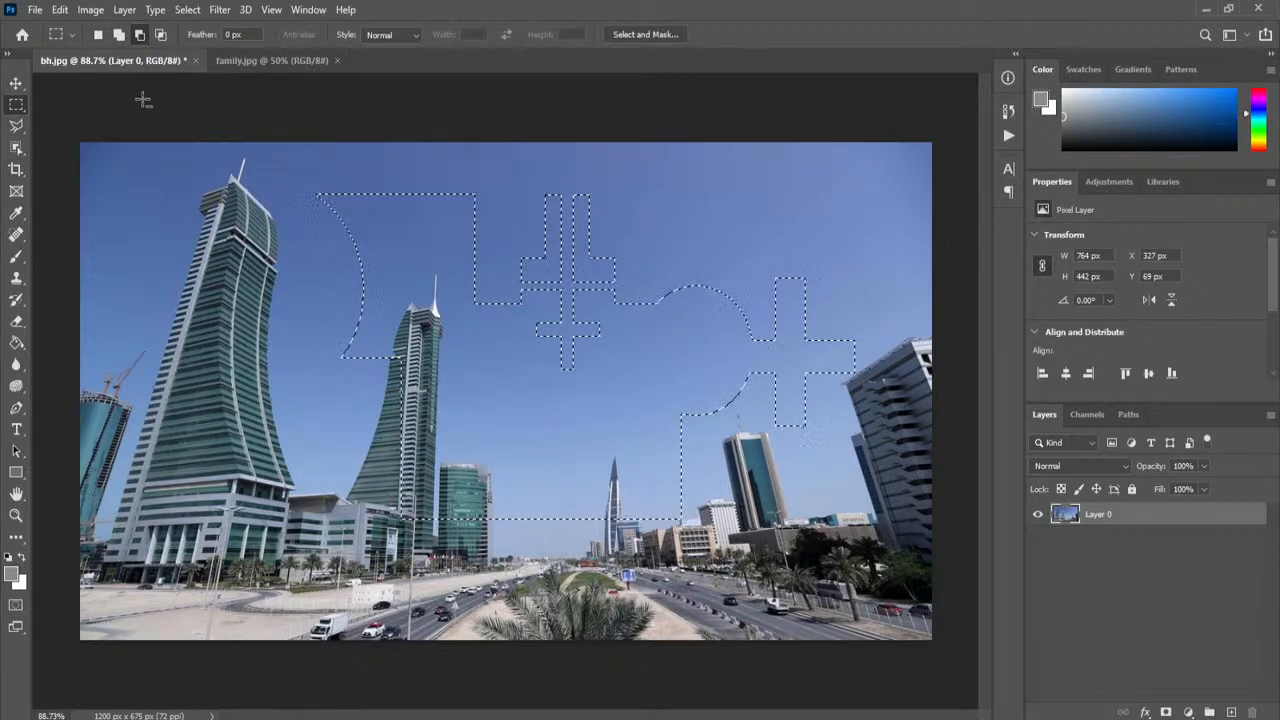
{"action": "right_click", "coordinate": [17, 111]}
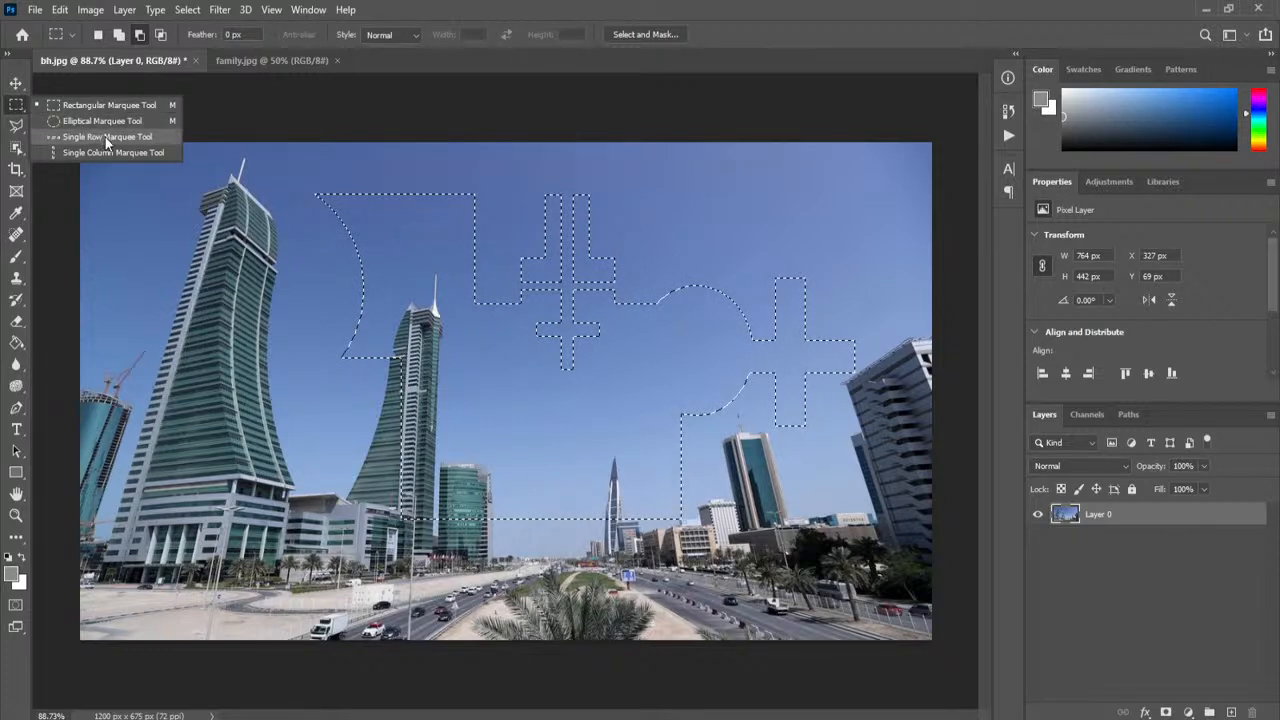
{"action": "left_click", "coordinate": [105, 137]}
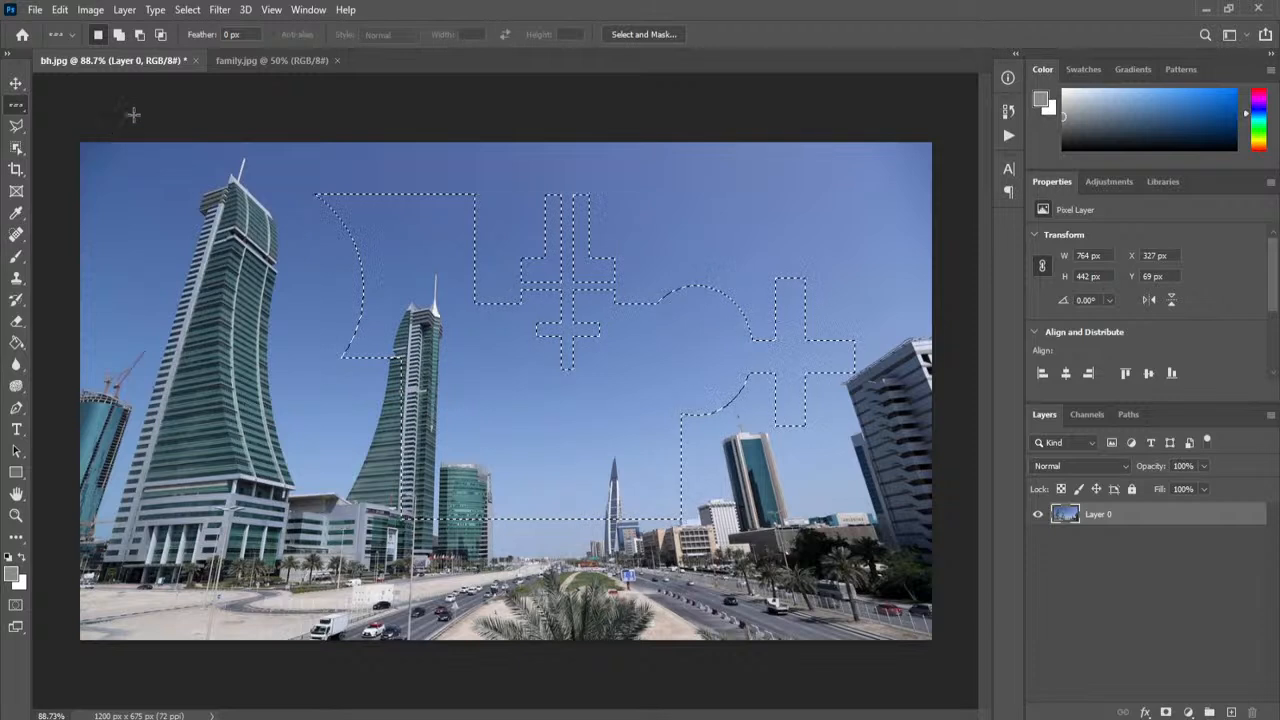
{"action": "left_click", "coordinate": [139, 35]}
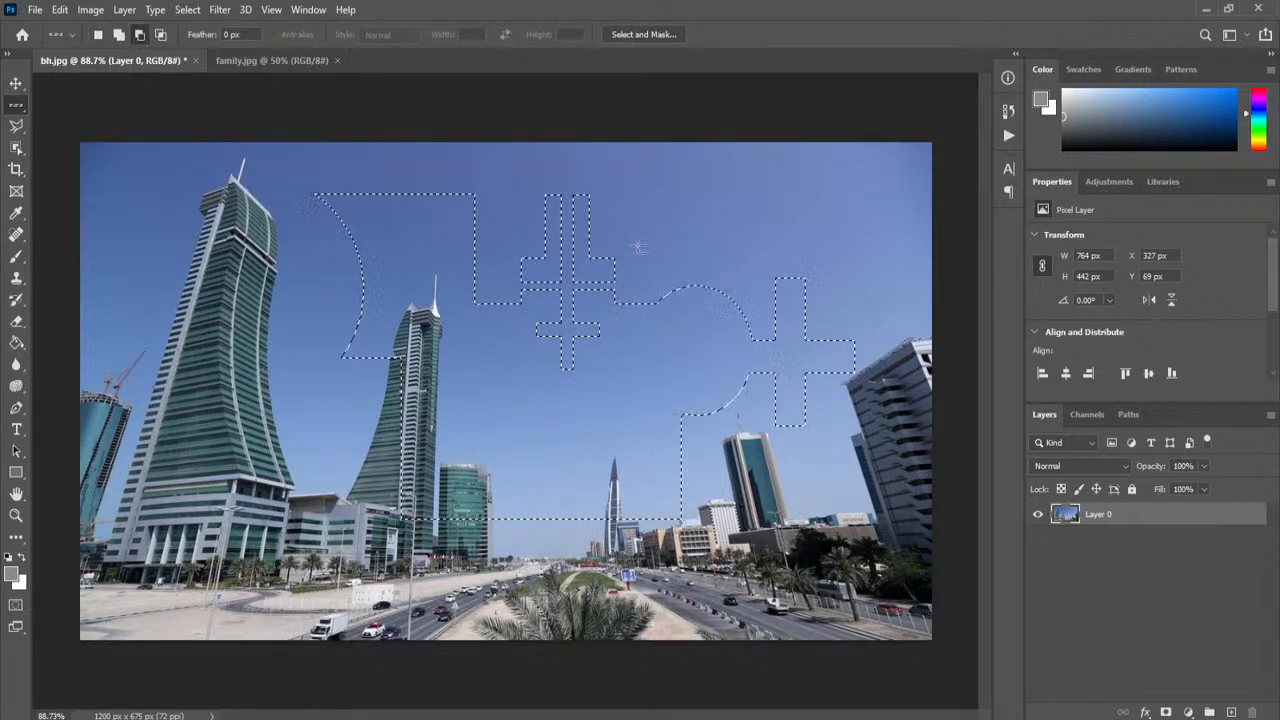
{"action": "left_click", "coordinate": [505, 403]}
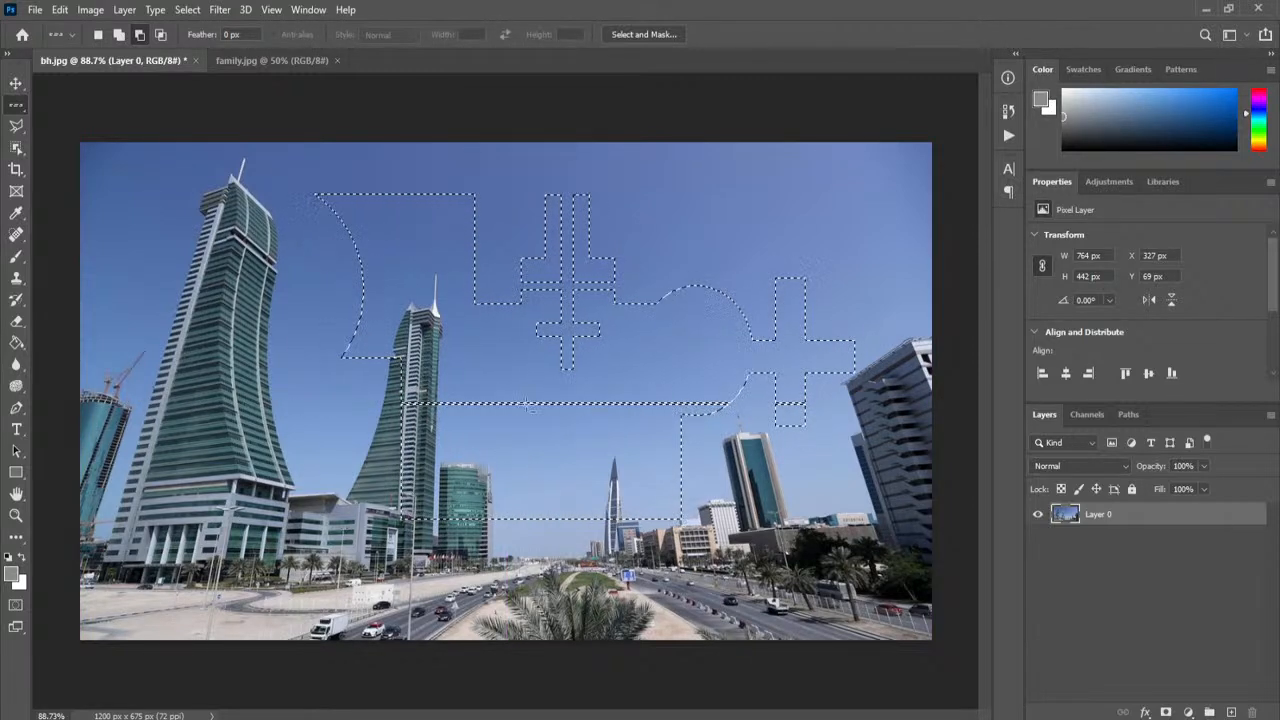
{"action": "left_click", "coordinate": [535, 416]}
{"action": "left_click", "coordinate": [535, 435]}
{"action": "left_click", "coordinate": [535, 448]}
{"action": "left_click", "coordinate": [536, 460]}
{"action": "left_click", "coordinate": [536, 482]}
{"action": "left_click", "coordinate": [536, 492]}
{"action": "left_click", "coordinate": [536, 501]}
{"action": "left_click", "coordinate": [630, 383]}
{"action": "left_click", "coordinate": [630, 335]}
{"action": "left_click", "coordinate": [630, 354]}
{"action": "left_click", "coordinate": [629, 370]}
{"action": "left_click", "coordinate": [637, 330]}
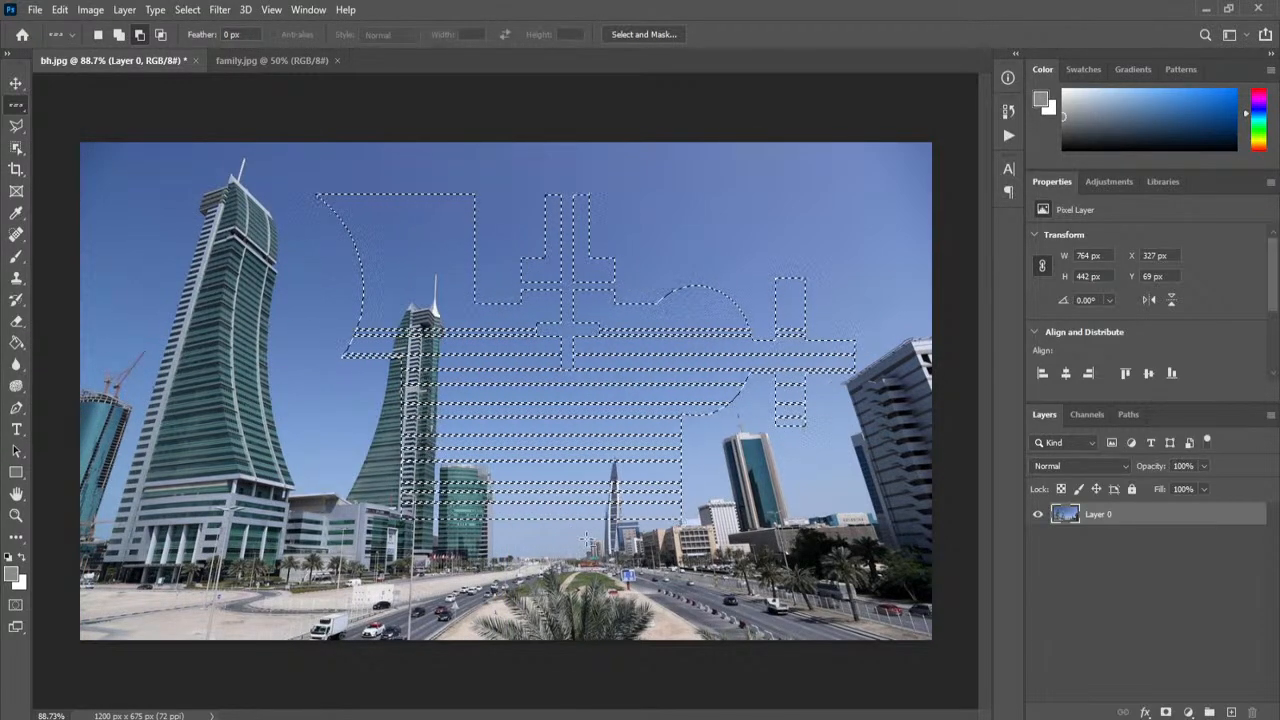
Step: Set the Single Row Marquee tool back to New selection mode and switch to the Rectangular Marquee tool
{"action": "left_click", "coordinate": [74, 37]}
{"action": "left_click", "coordinate": [73, 43]}
{"action": "right_click", "coordinate": [16, 104]}
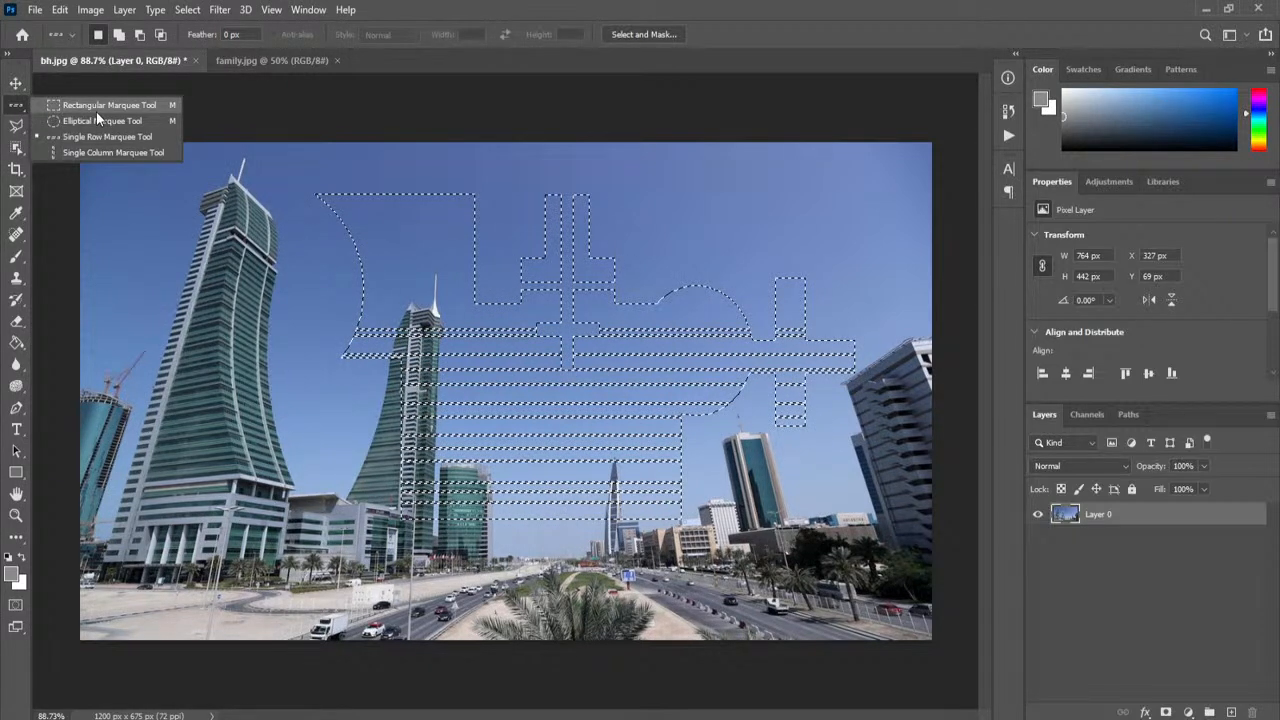
{"action": "left_click", "coordinate": [96, 109]}
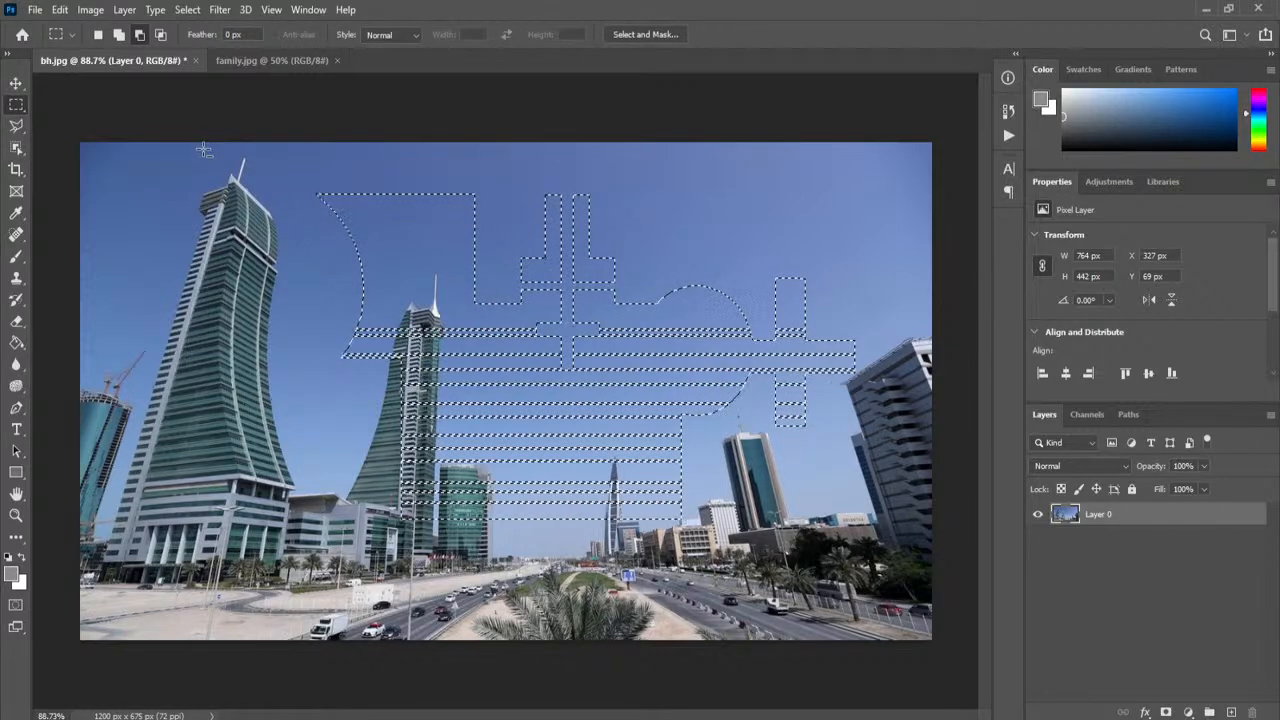
Step: Intersect the selection with a rectangle of about 518 × 416 px, and return the tool to New selection mode
{"action": "left_click", "coordinate": [161, 38]}
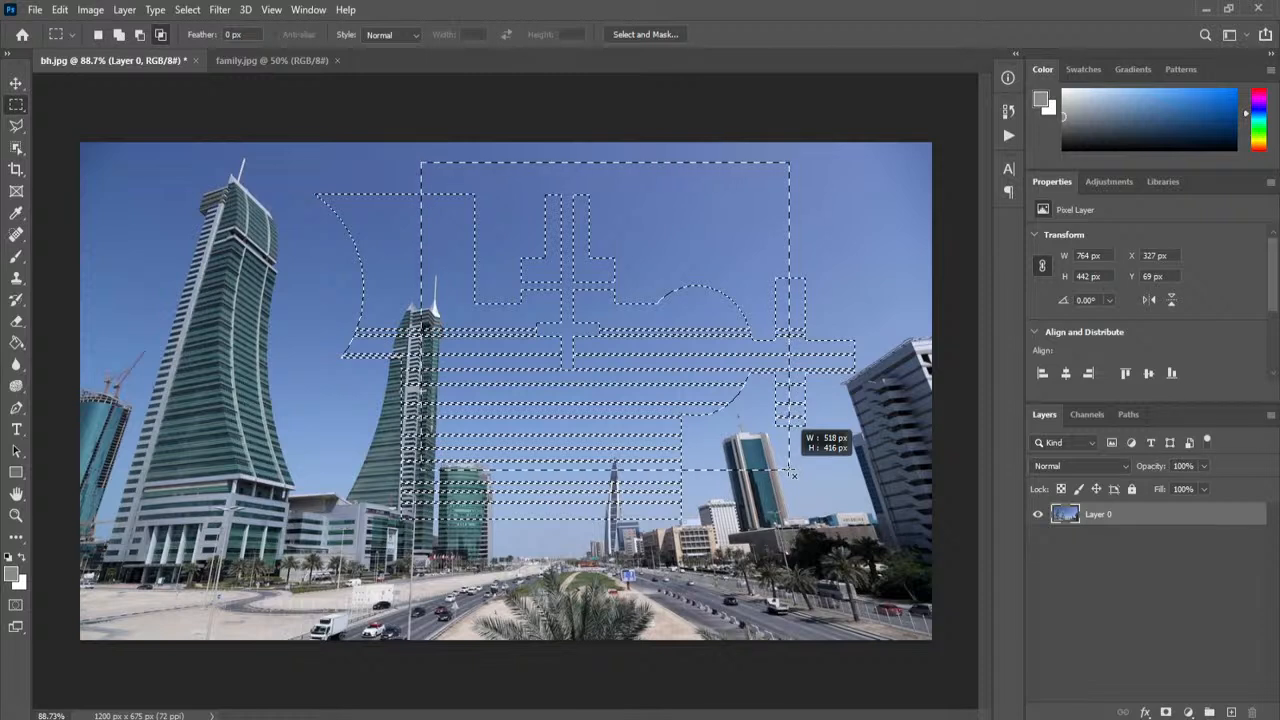
{"action": "left_click_drag", "start_coordinate": [792, 472], "coordinate": [790, 471]}
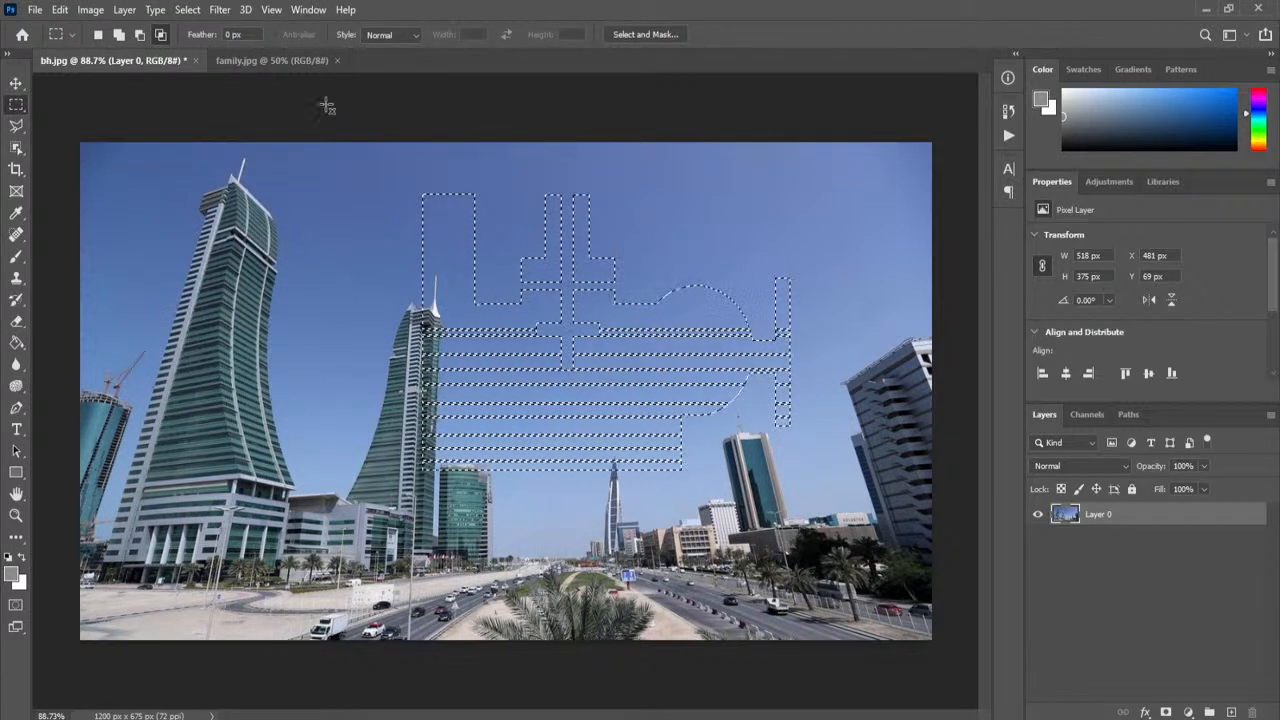
{"action": "left_click", "coordinate": [161, 35]}
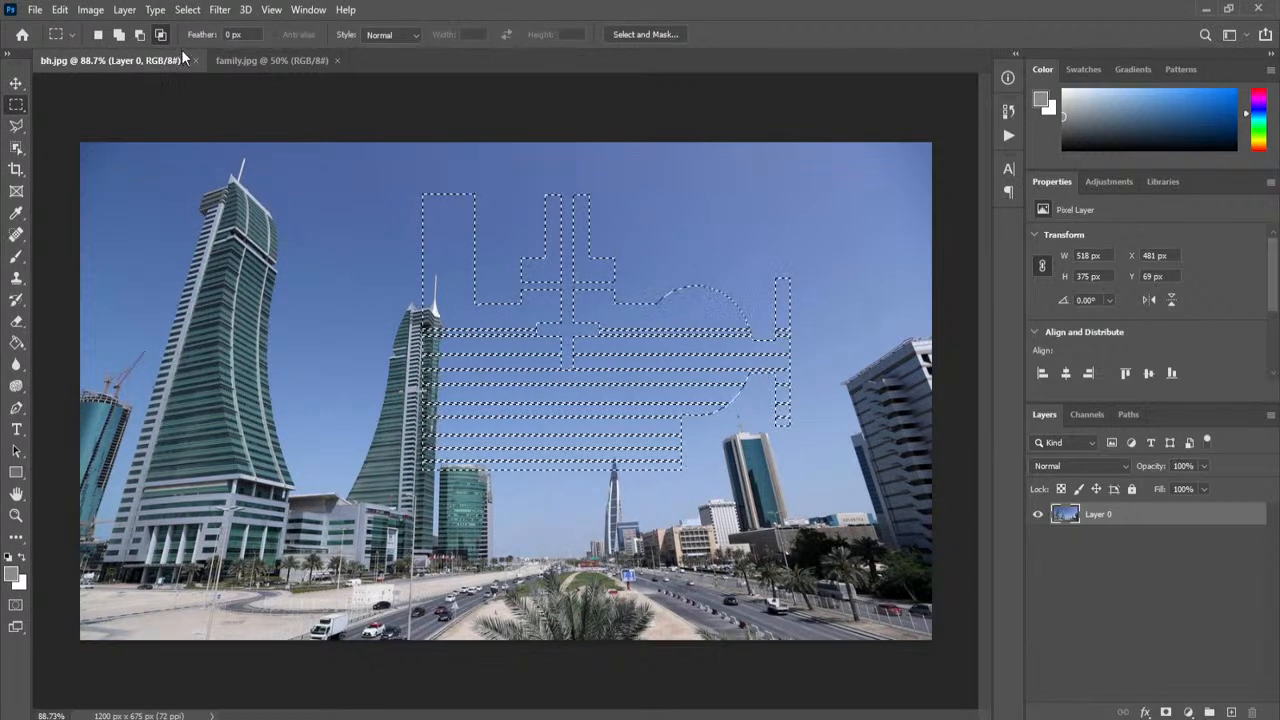
{"action": "left_click", "coordinate": [98, 35]}
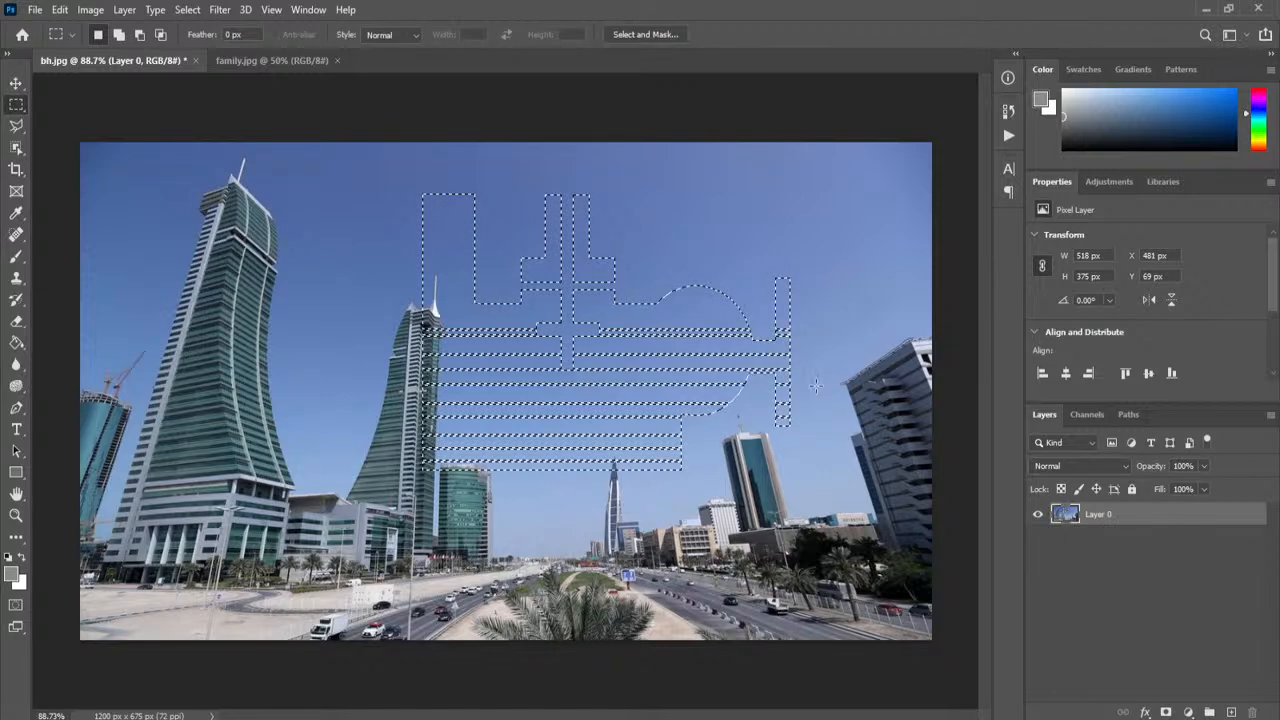
Step: Try deleting the selected area from the image layer and deselecting, and undo both changes
{"action": "key", "text": "Delete"}
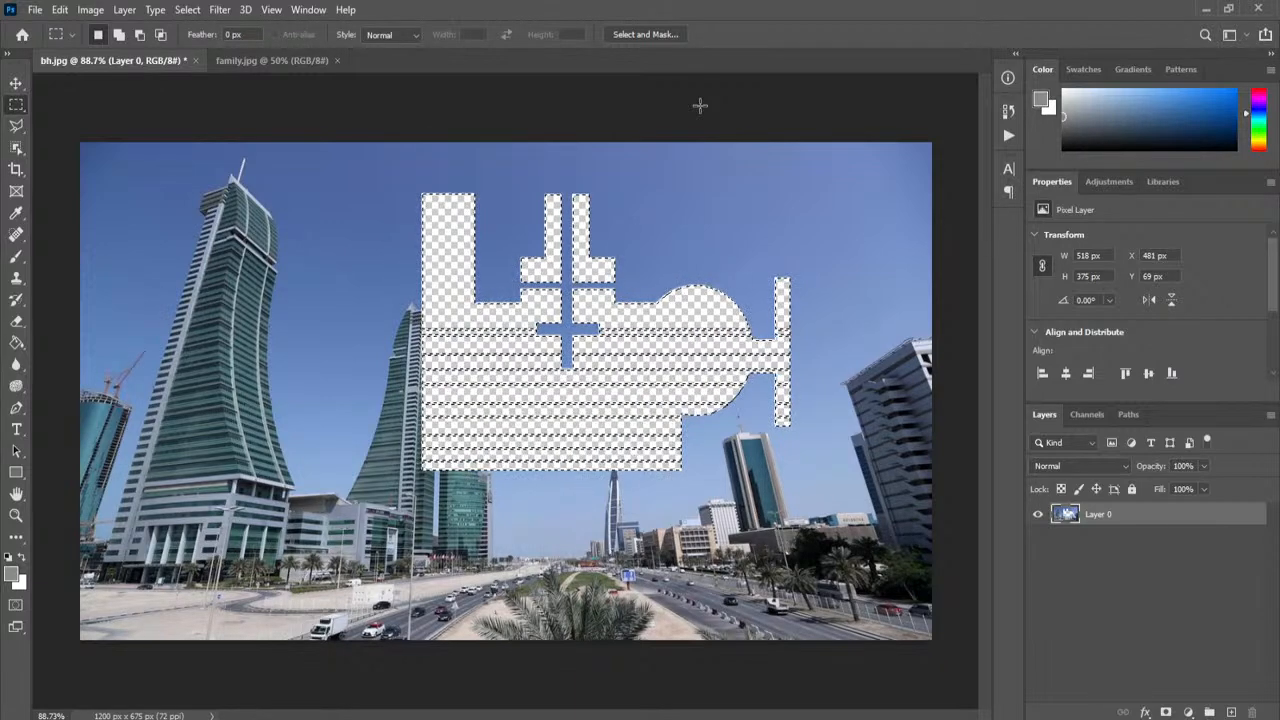
{"action": "key", "text": "ctrl+d"}
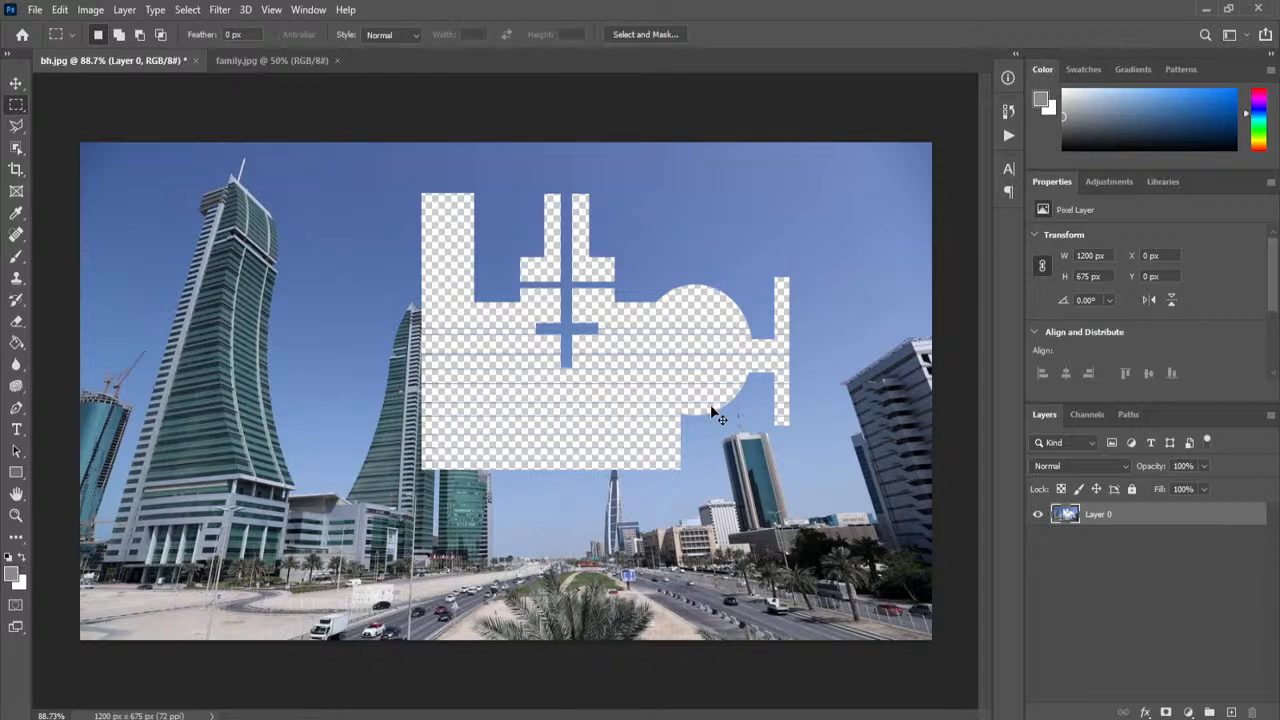
{"action": "key", "text": "ctrl+z"}
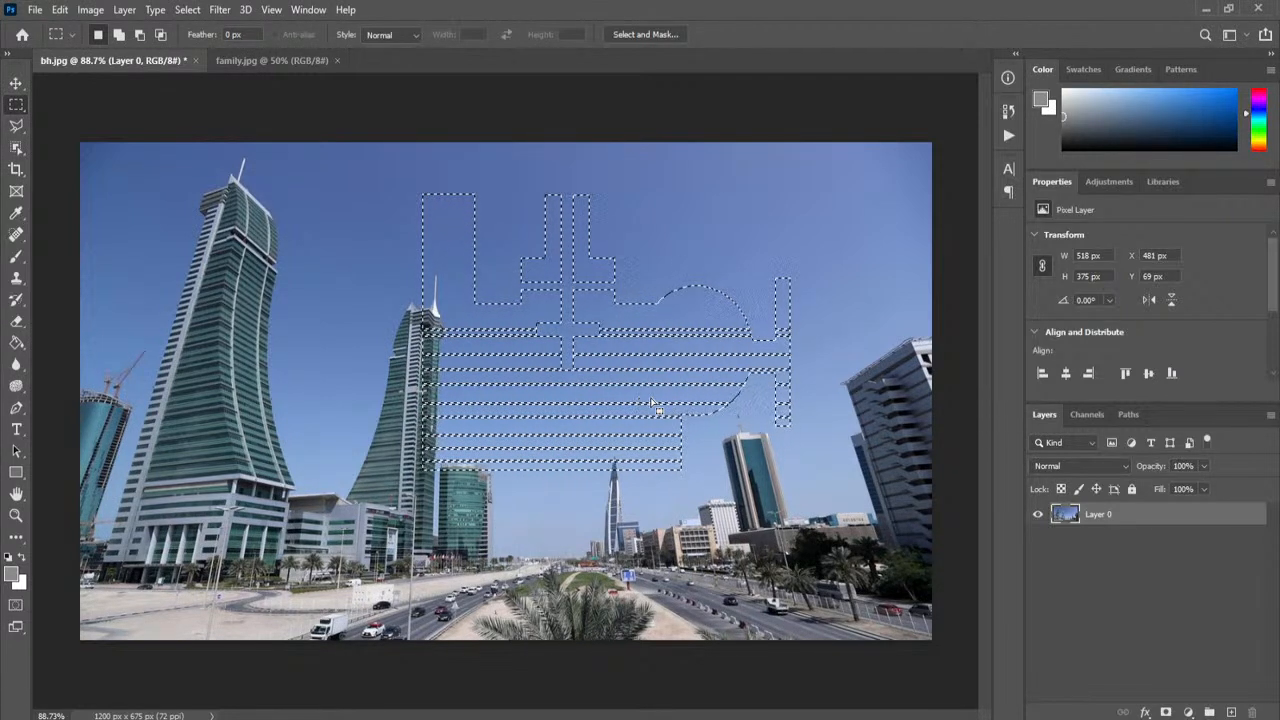
Step: Invert the selection so that everything outside the intersected shape is selected
{"action": "left_click", "coordinate": [185, 12]}
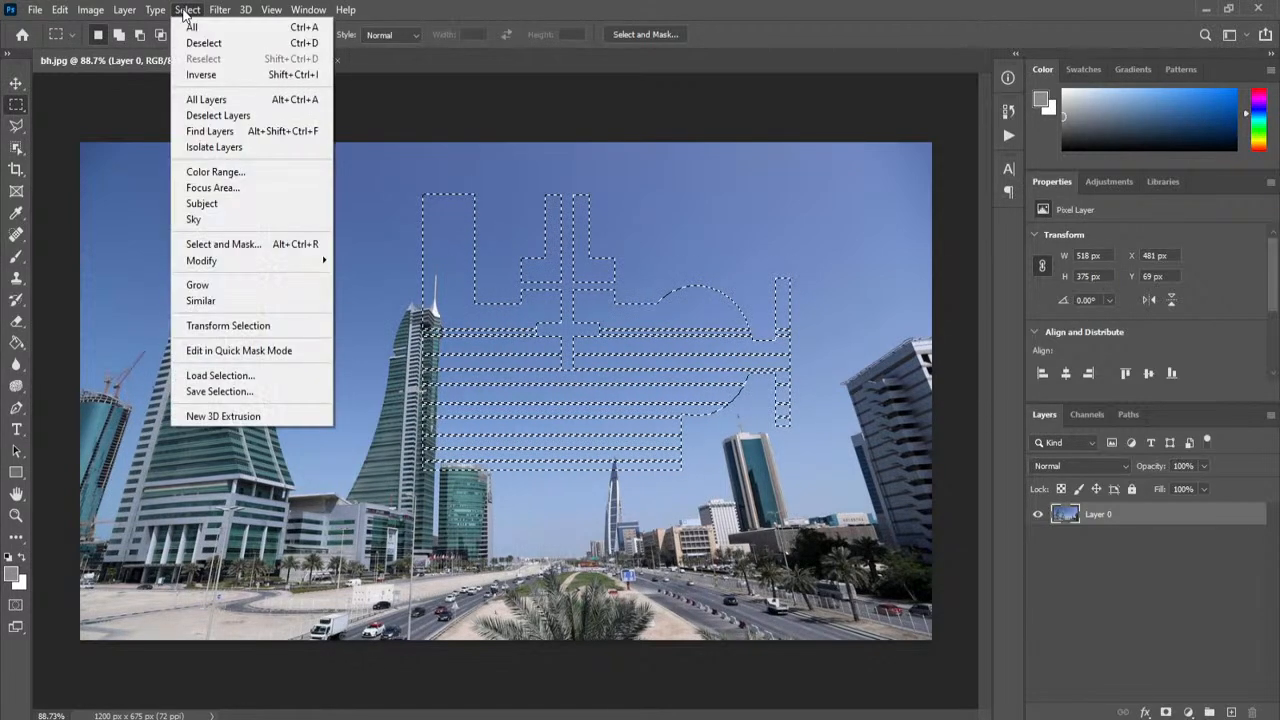
{"action": "left_click", "coordinate": [257, 76]}
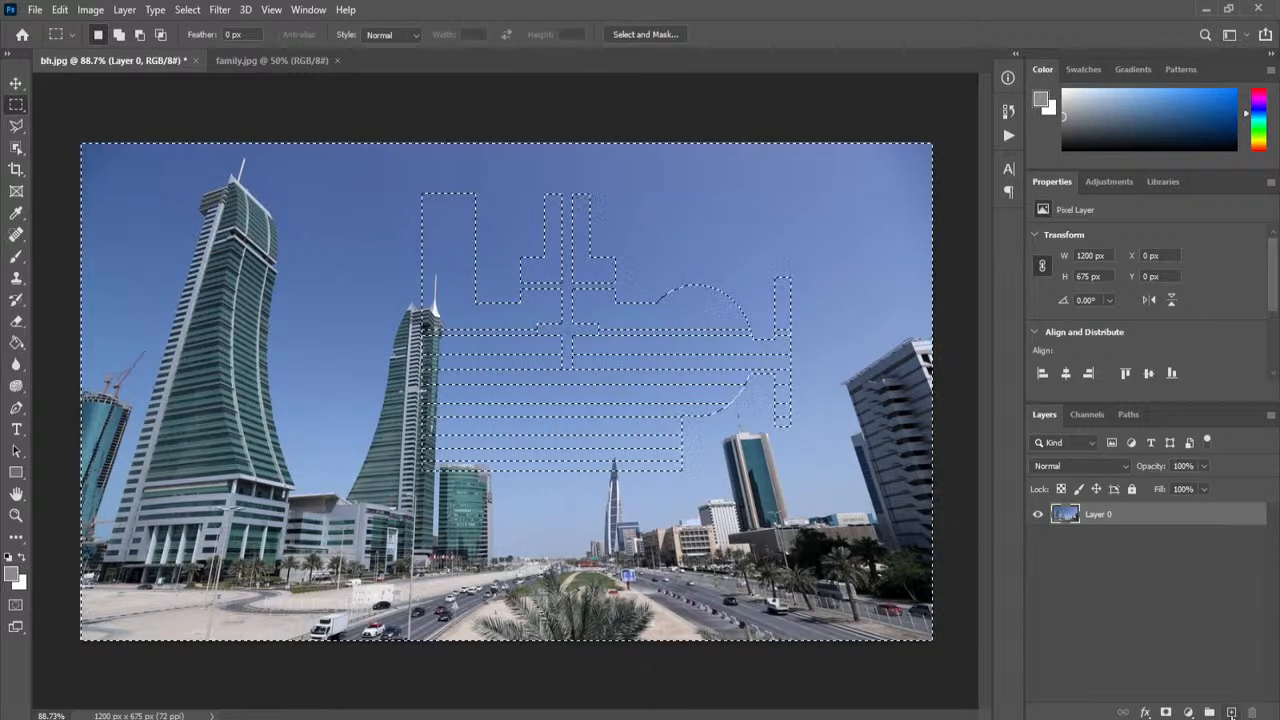
Step: Try filling the inverted selection with the gray foreground color on a new layer, and undo back to the single image layer
{"action": "left_click", "coordinate": [1231, 712]}
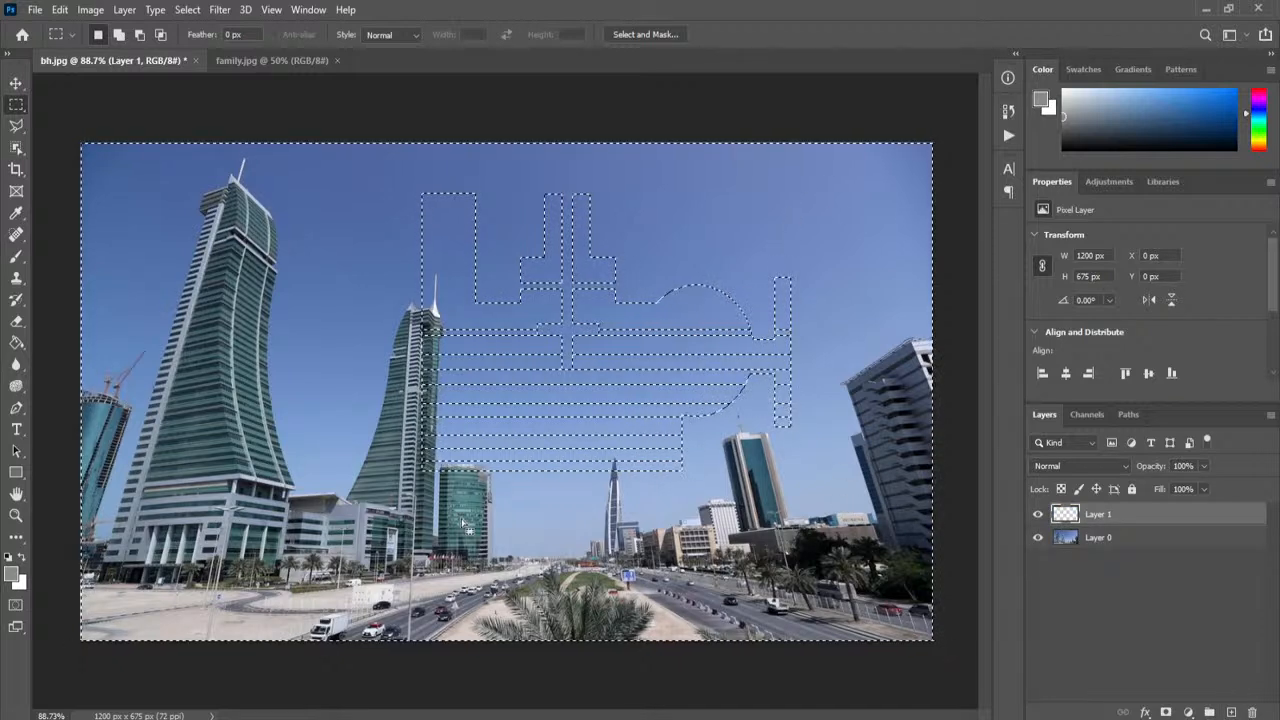
{"action": "left_click", "coordinate": [27, 342]}
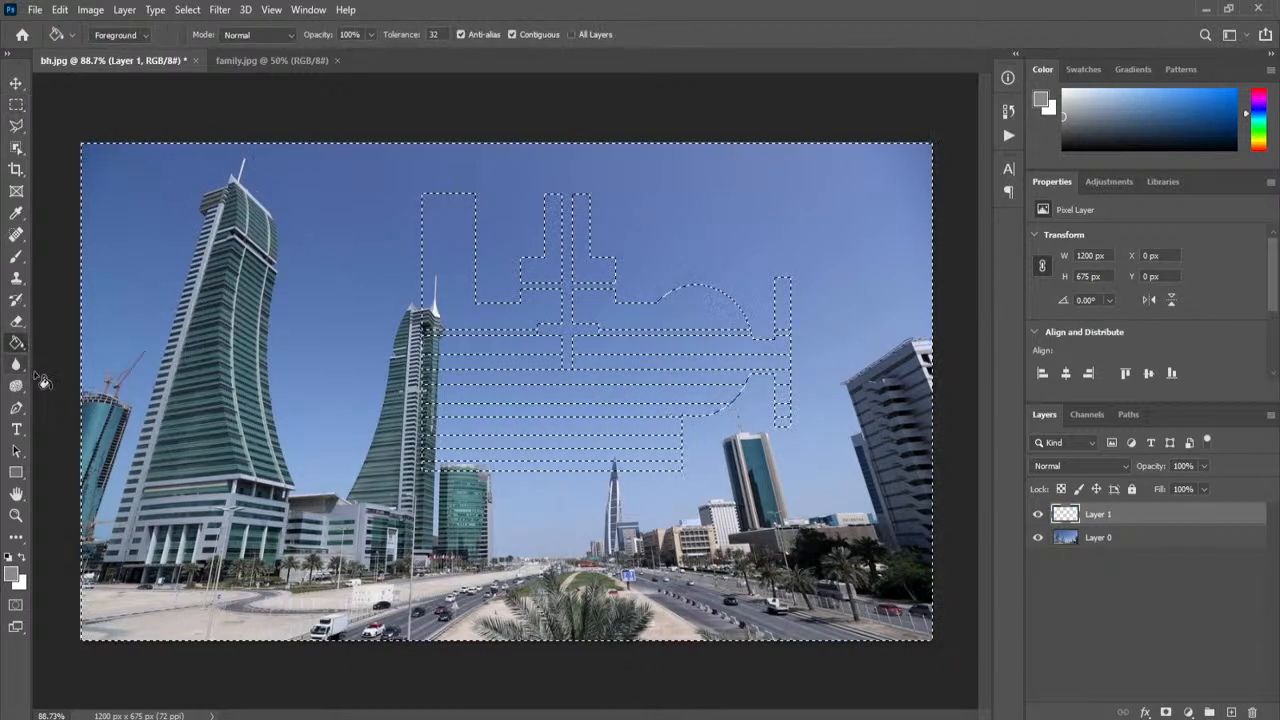
{"action": "left_click", "coordinate": [154, 412]}
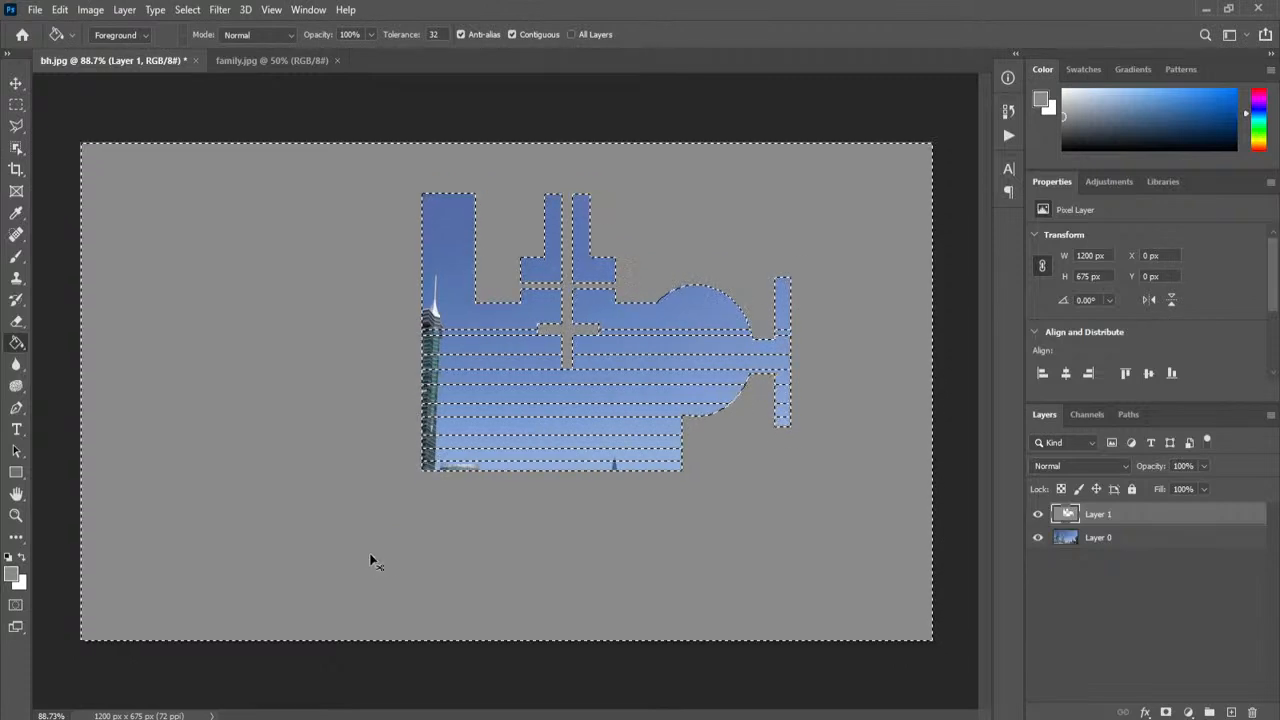
{"action": "key", "text": "Delete"}
{"action": "key", "text": "ctrl+z"}
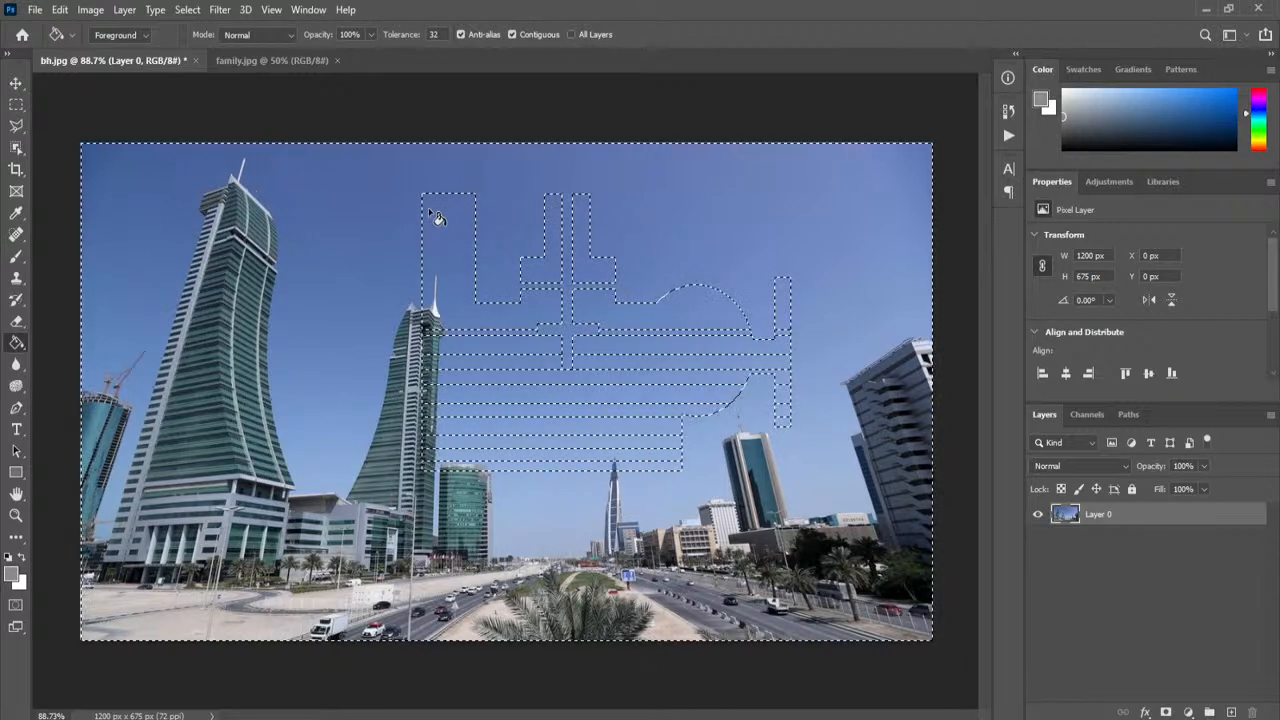
Step: Delete the image area around the shape using the inverted selection, and deselect with the Rectangular Marquee tool
{"action": "key", "text": "Delete"}
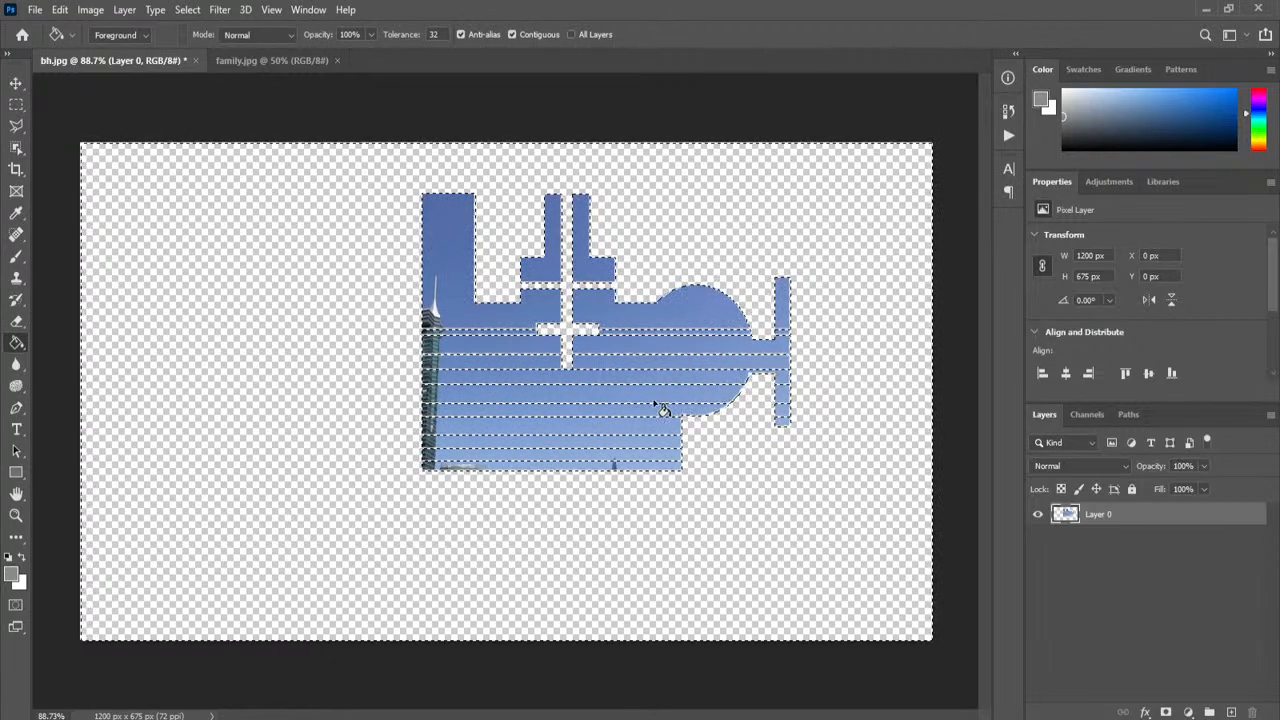
{"action": "left_click", "coordinate": [16, 104]}
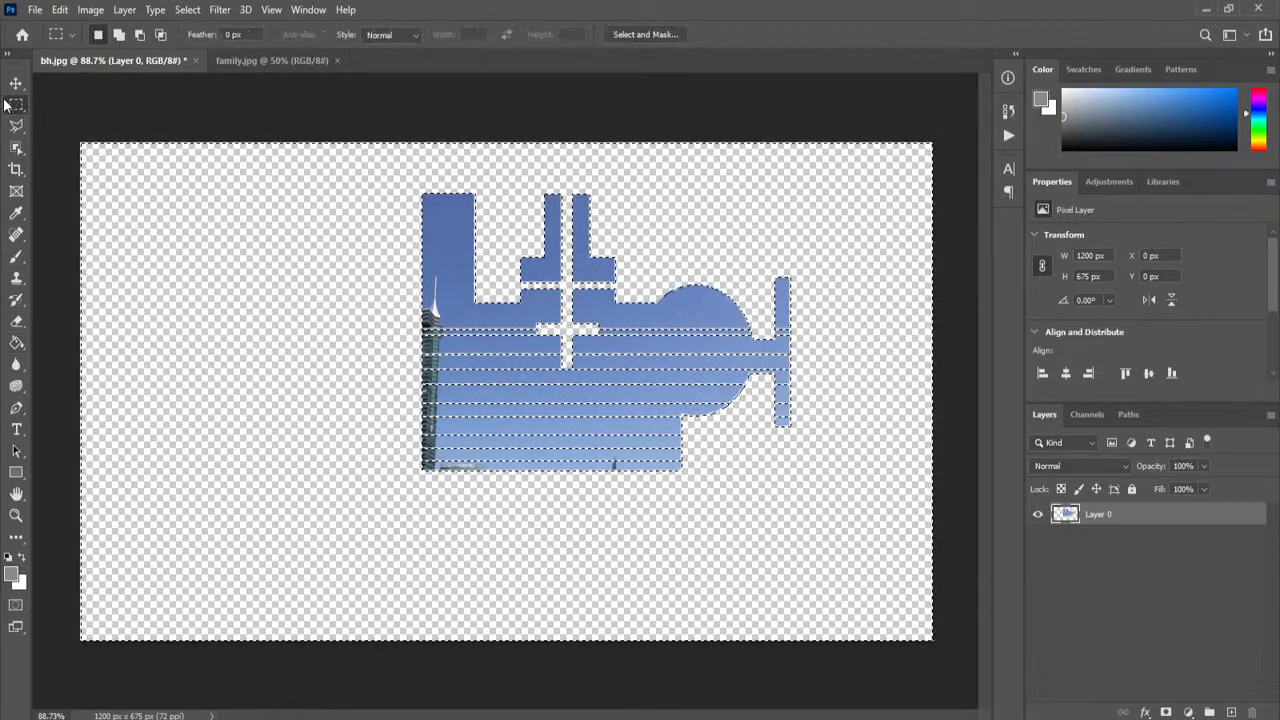
{"action": "left_click", "coordinate": [764, 115]}
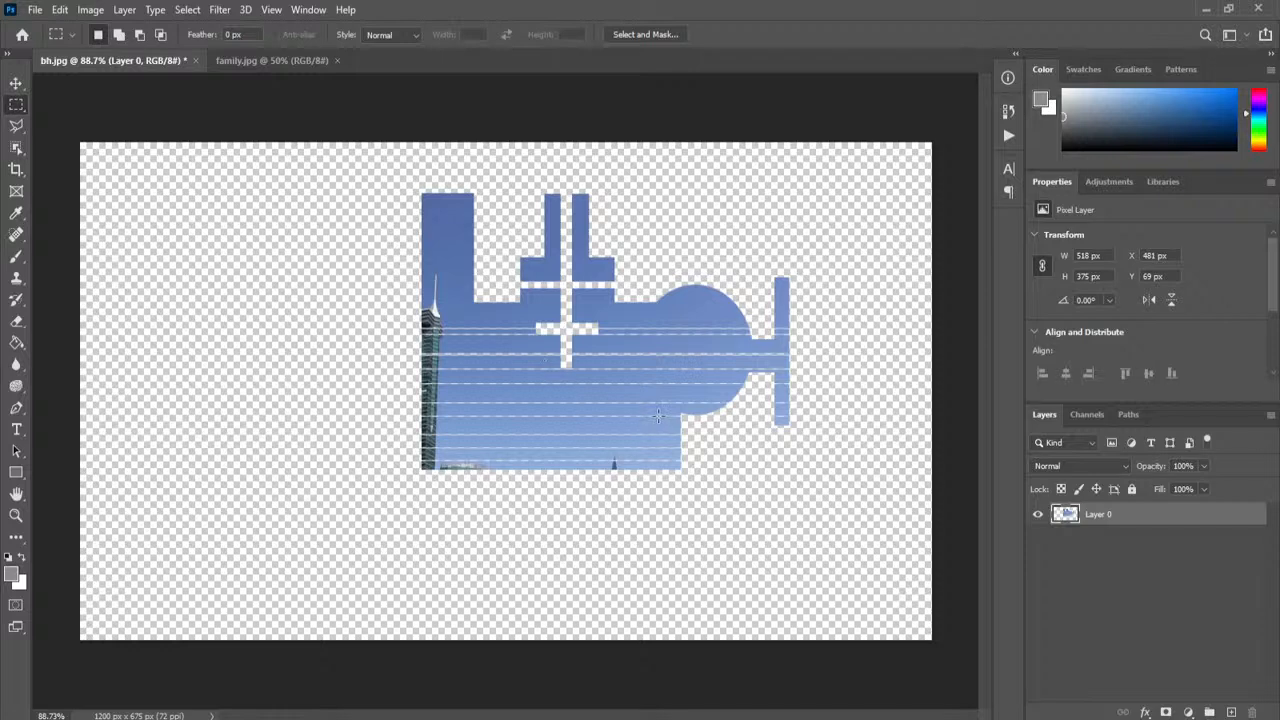
Step: Move the remaining cut-out shape with the Move tool to about X 352 px, Y 117 px
{"action": "key", "text": "v"}
{"action": "left_click_drag", "start_coordinate": [577, 431], "coordinate": [486, 460]}
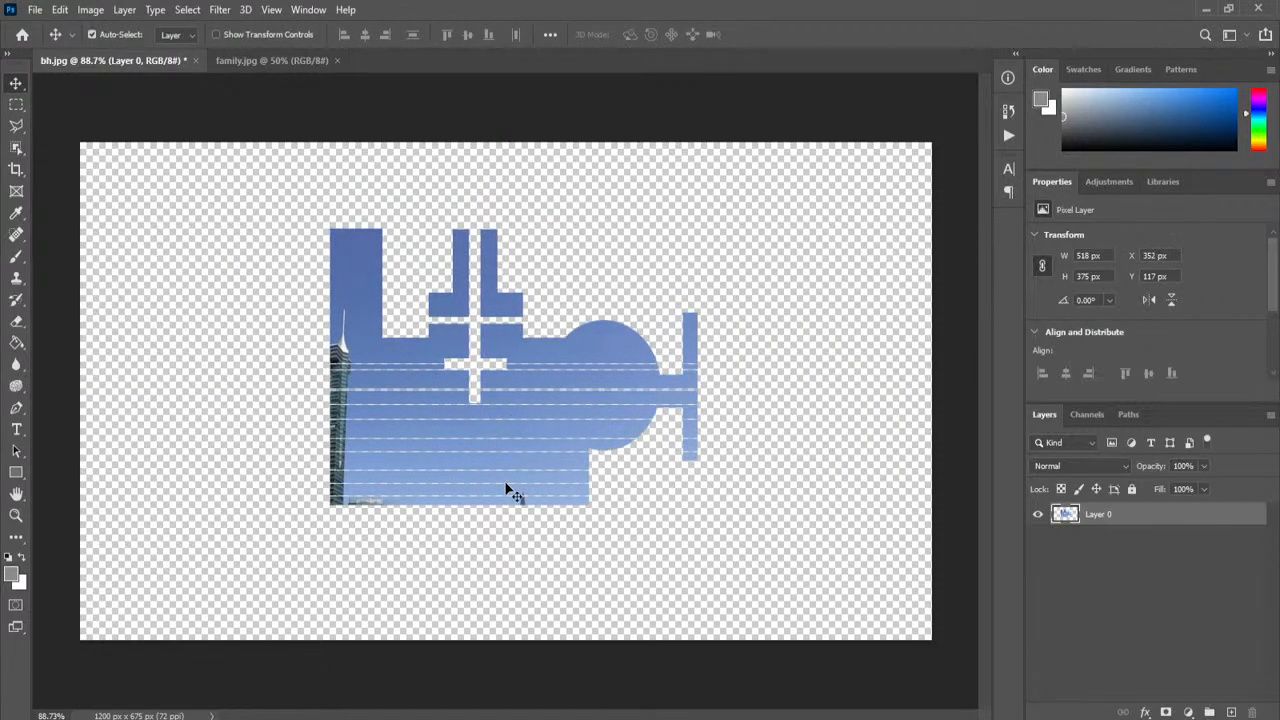
Step: Undo the move and the deletion to restore the full image, and clear the inverted selection with the Rectangular Marquee tool
{"action": "key", "text": "ctrl+z"}
{"action": "key", "text": "ctrl+z"}
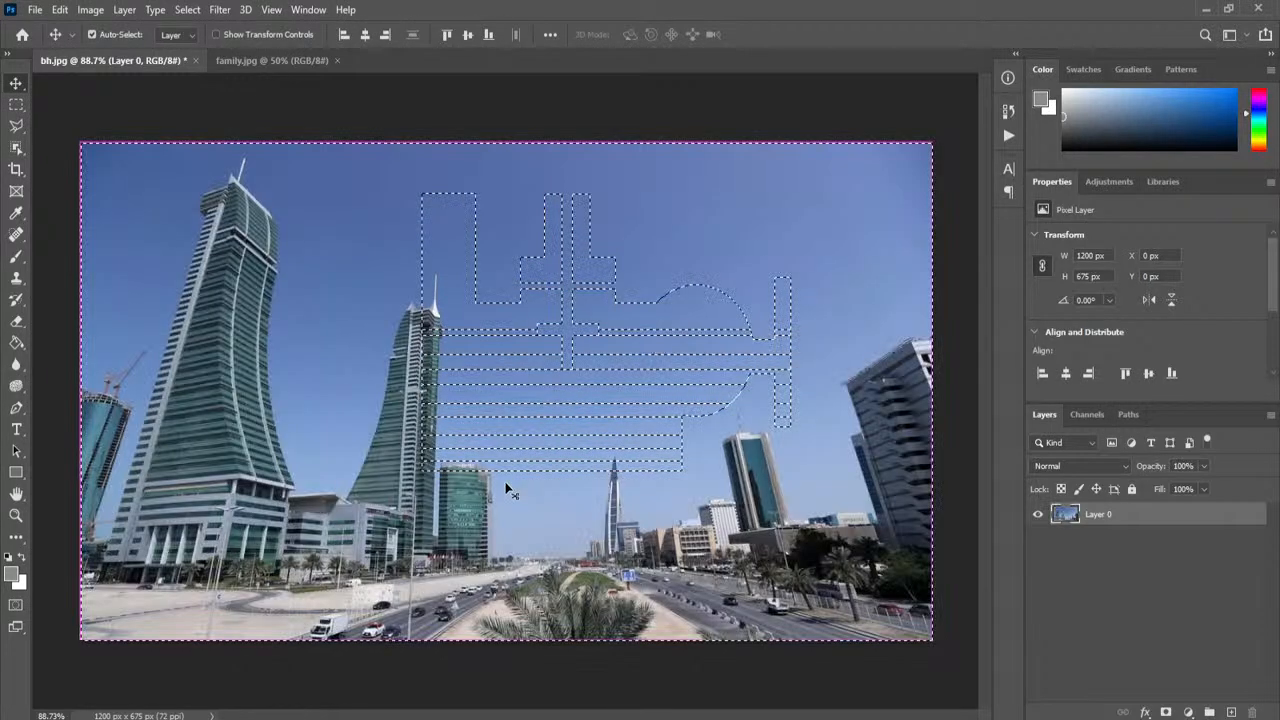
{"action": "left_click", "coordinate": [16, 104]}
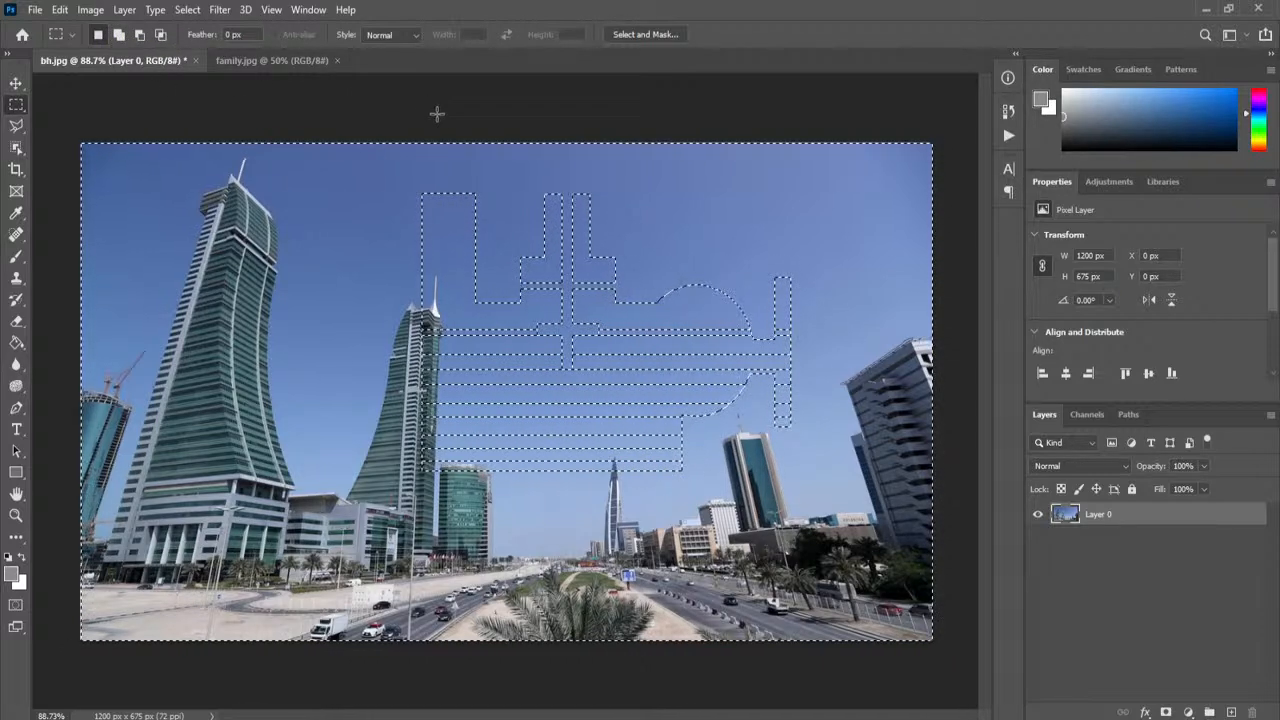
{"action": "left_click", "coordinate": [554, 176]}
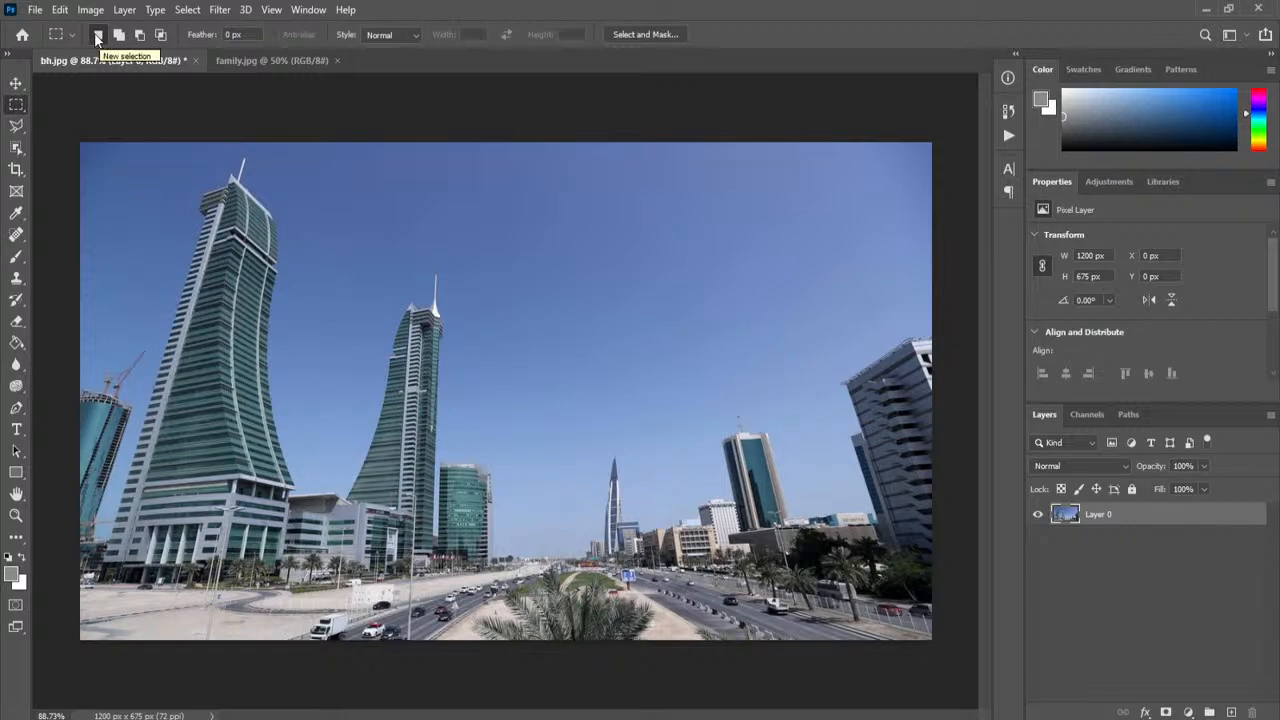
Step: Select a rectangle about 282 by 243 px around the second tower's top and add four overlapping rectangles extending across the sky
{"action": "left_click_drag", "start_coordinate": [321, 208], "coordinate": [523, 387]}
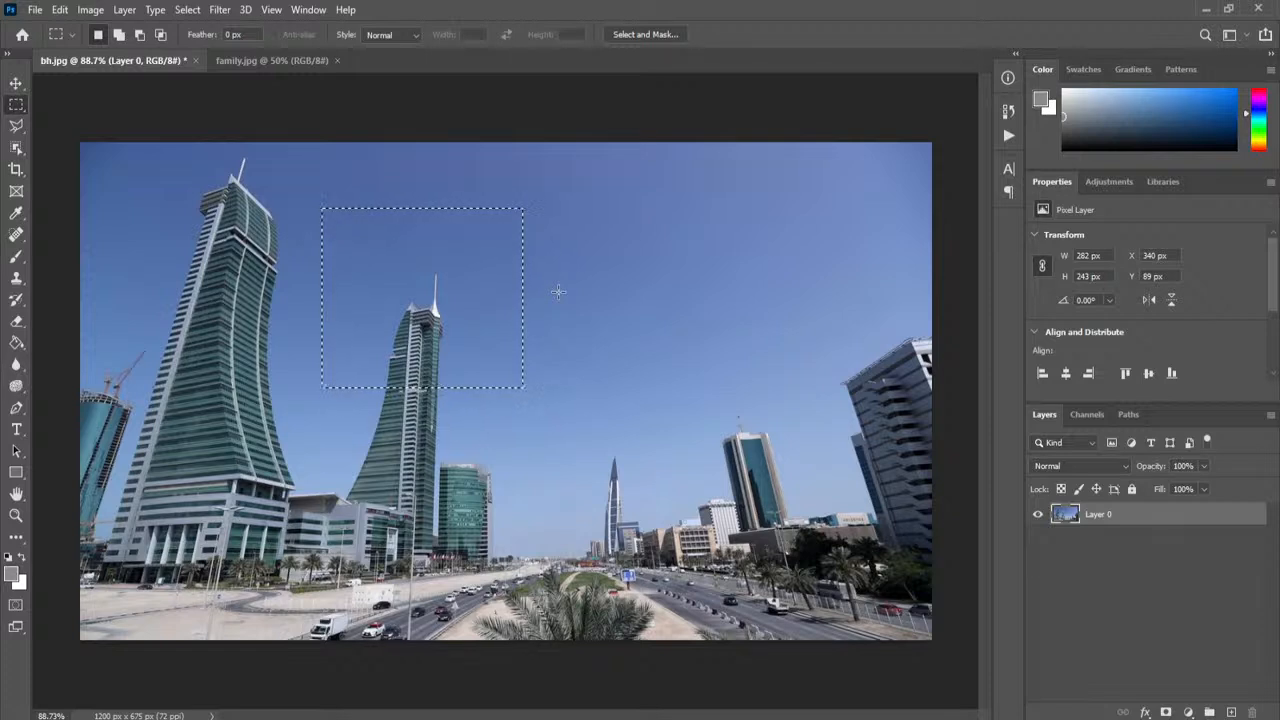
{"action": "key", "text": "shift"}
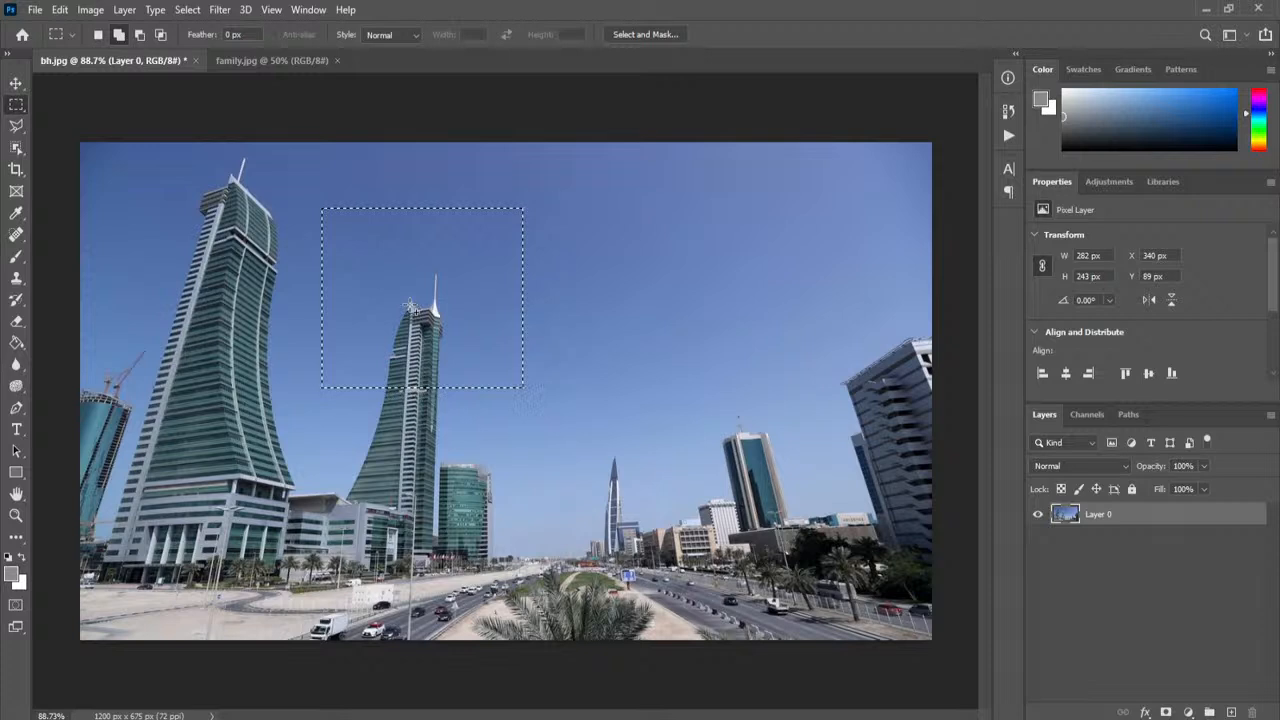
{"action": "left_click_drag", "start_coordinate": [476, 350], "coordinate": [607, 461]}
{"action": "left_click_drag", "start_coordinate": [544, 238], "coordinate": [575, 393]}
{"action": "left_click_drag", "start_coordinate": [480, 356], "coordinate": [785, 381]}
{"action": "left_click_drag", "start_coordinate": [695, 372], "coordinate": [697, 447]}
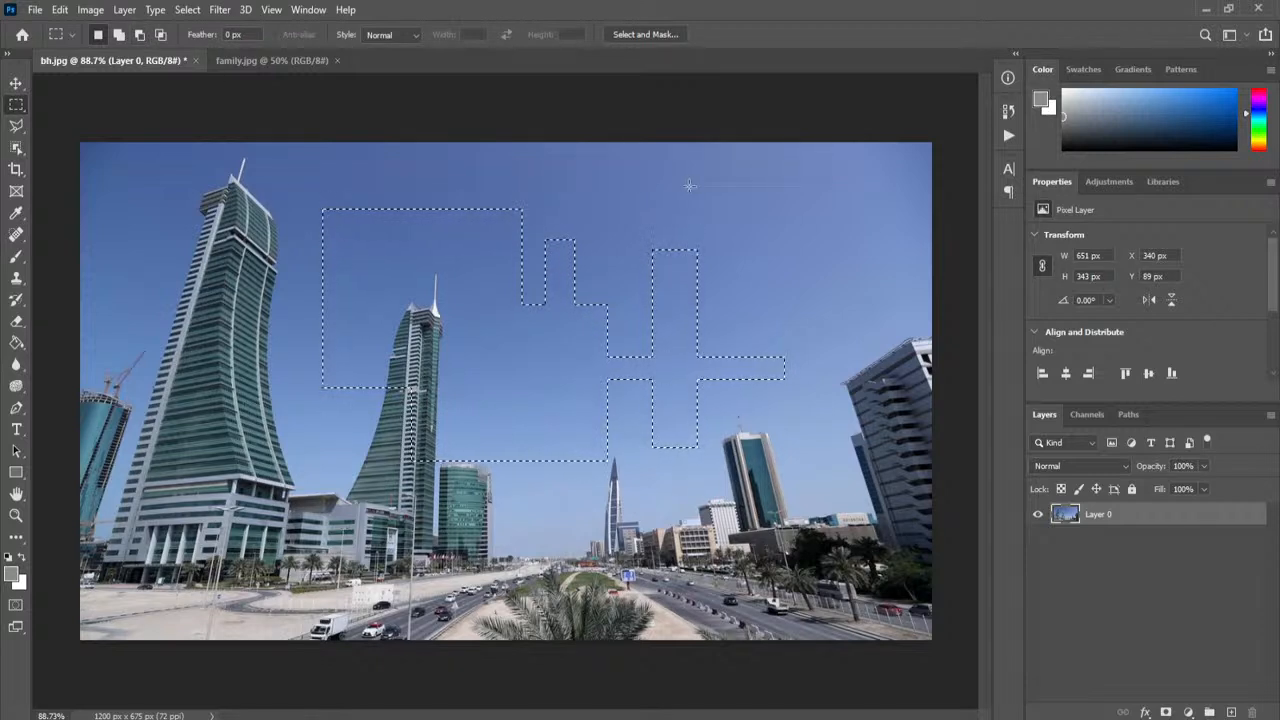
Step: Subtract one narrow vertical strip and two thin horizontal strips from the combined rectangular selection
{"action": "key", "text": "alt"}
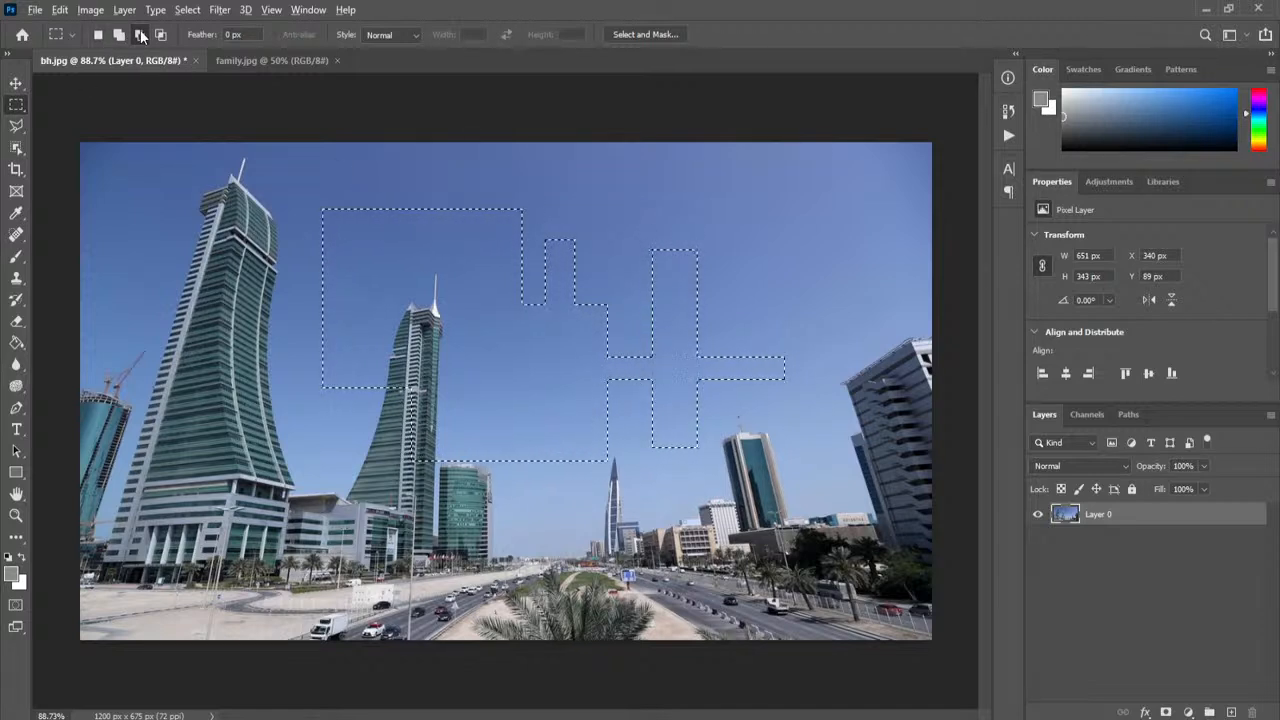
{"action": "left_click_drag", "start_coordinate": [446, 178], "coordinate": [467, 333]}
{"action": "left_click_drag", "start_coordinate": [254, 303], "coordinate": [487, 313]}
{"action": "left_click_drag", "start_coordinate": [504, 363], "coordinate": [785, 378]}
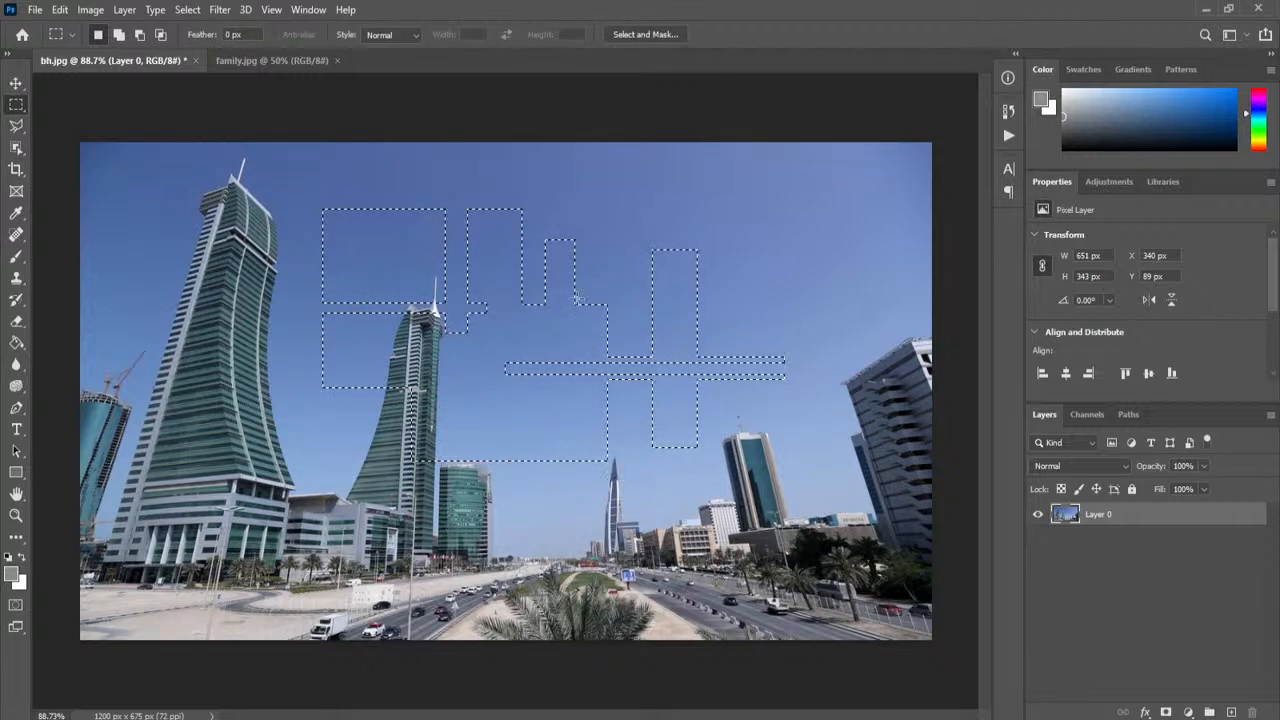
Step: Intersect the selection with a large rectangle, trimming it to about 378 by 343 px, and deselect it
{"action": "key", "text": "shift+alt"}
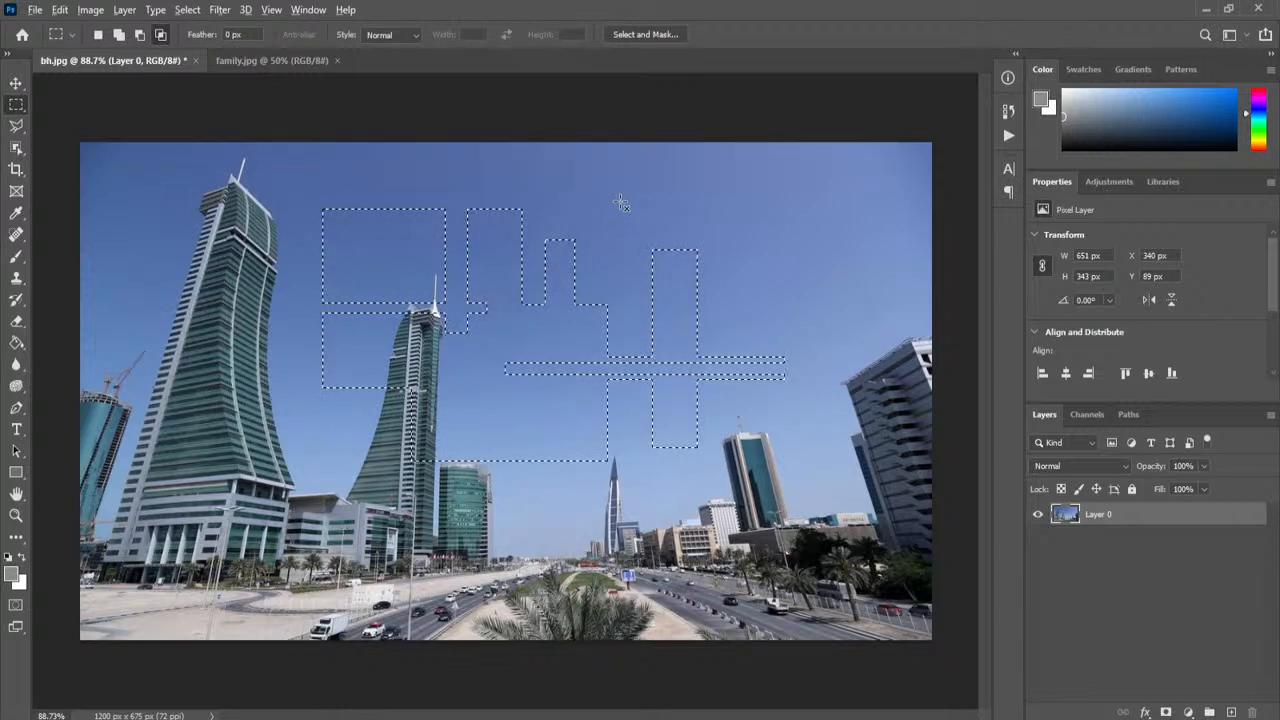
{"action": "left_click", "coordinate": [161, 36]}
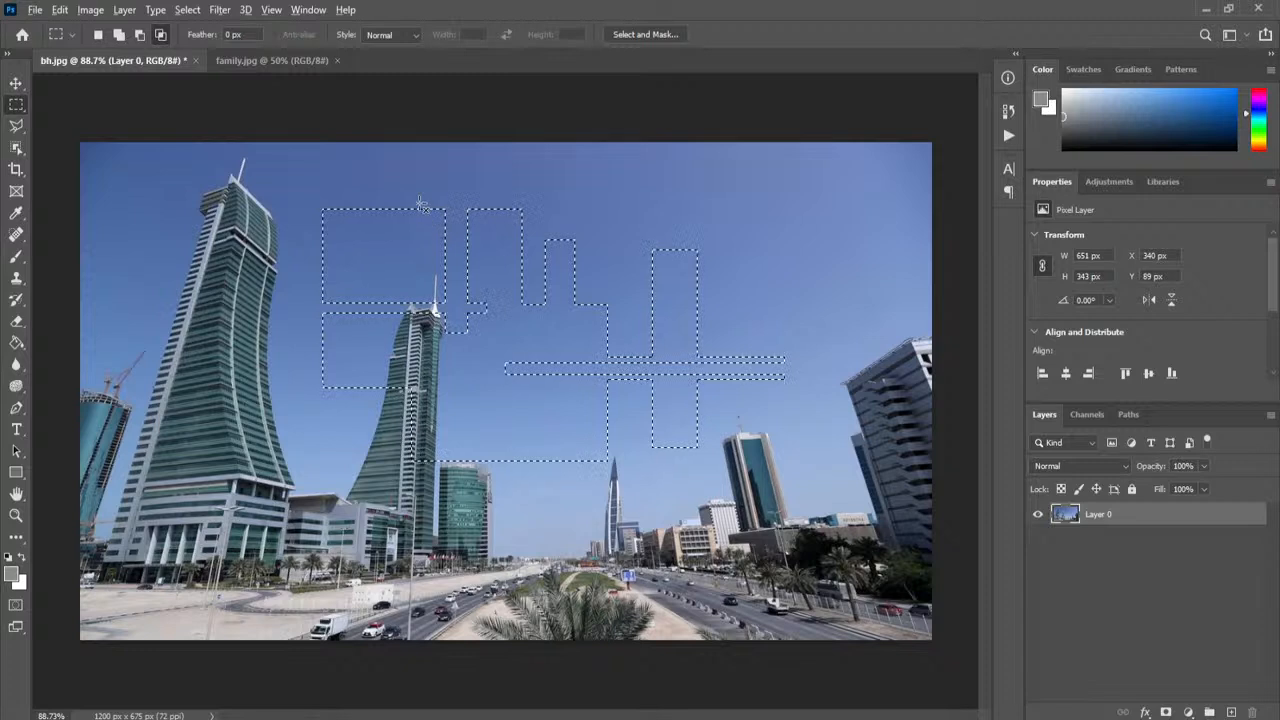
{"action": "left_click_drag", "start_coordinate": [413, 187], "coordinate": [683, 485]}
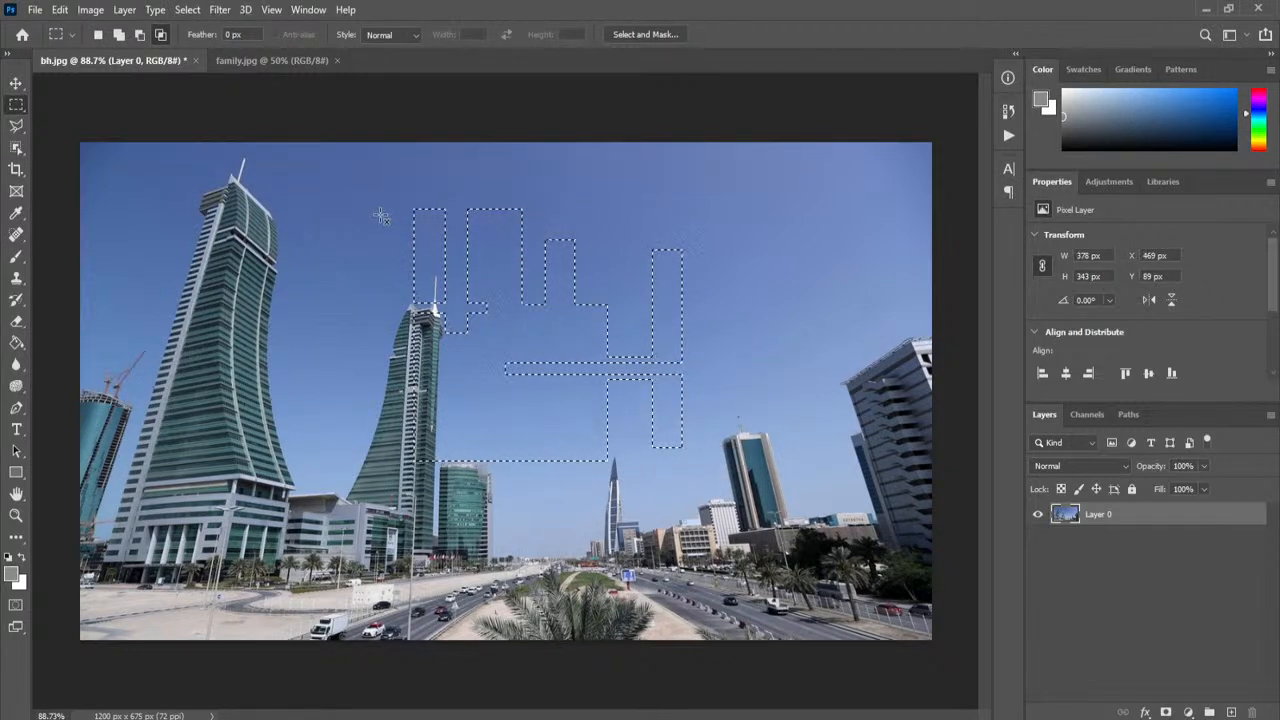
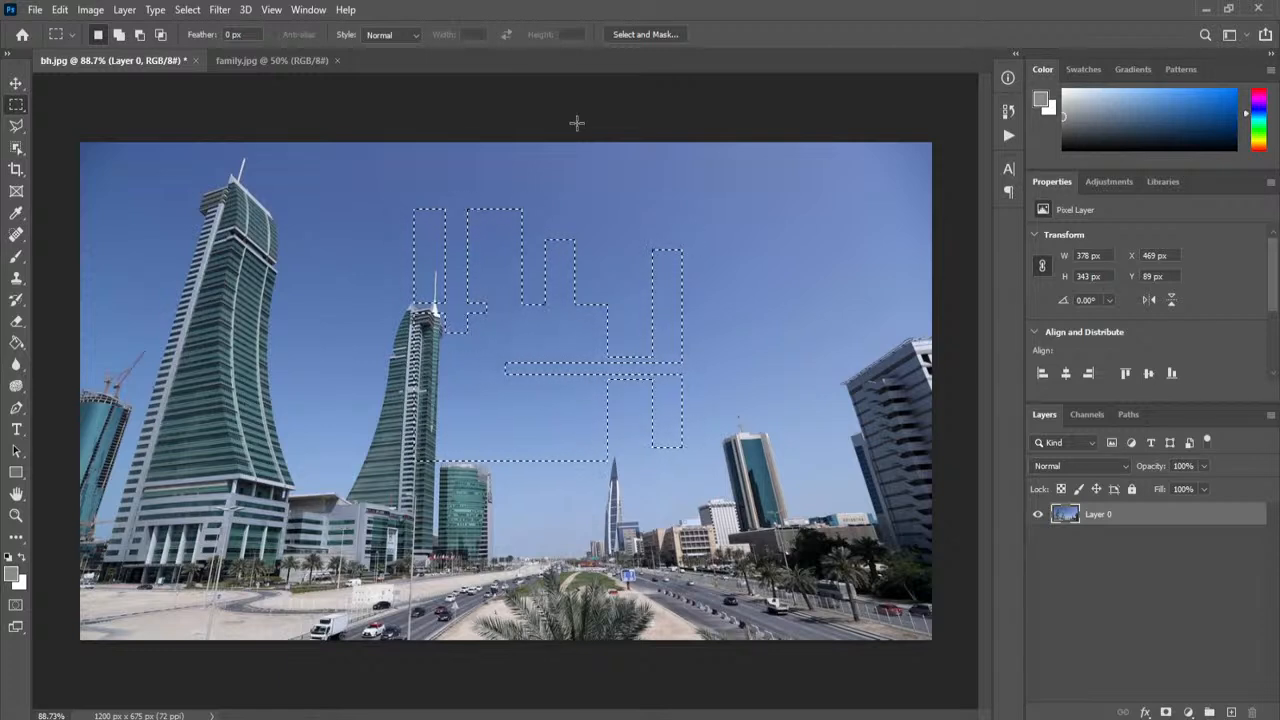
{"action": "key", "text": "ctrl+d"}
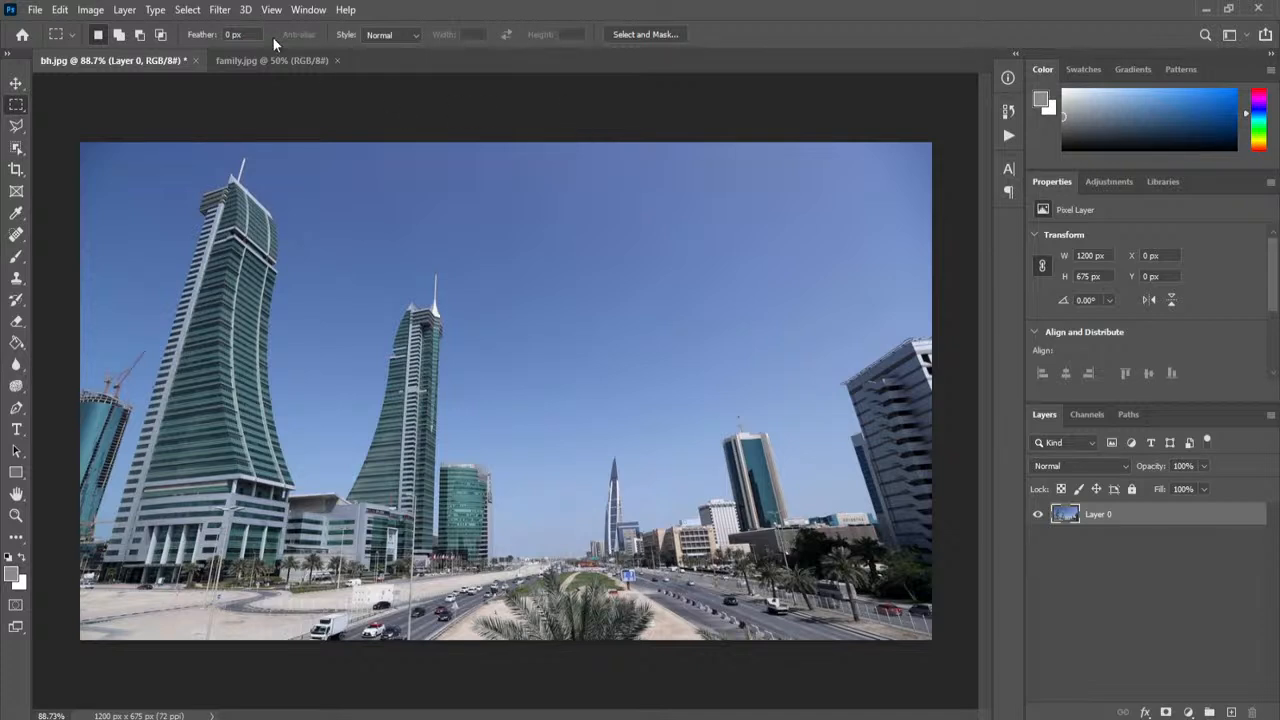
{"action": "left_click", "coordinate": [188, 10]}
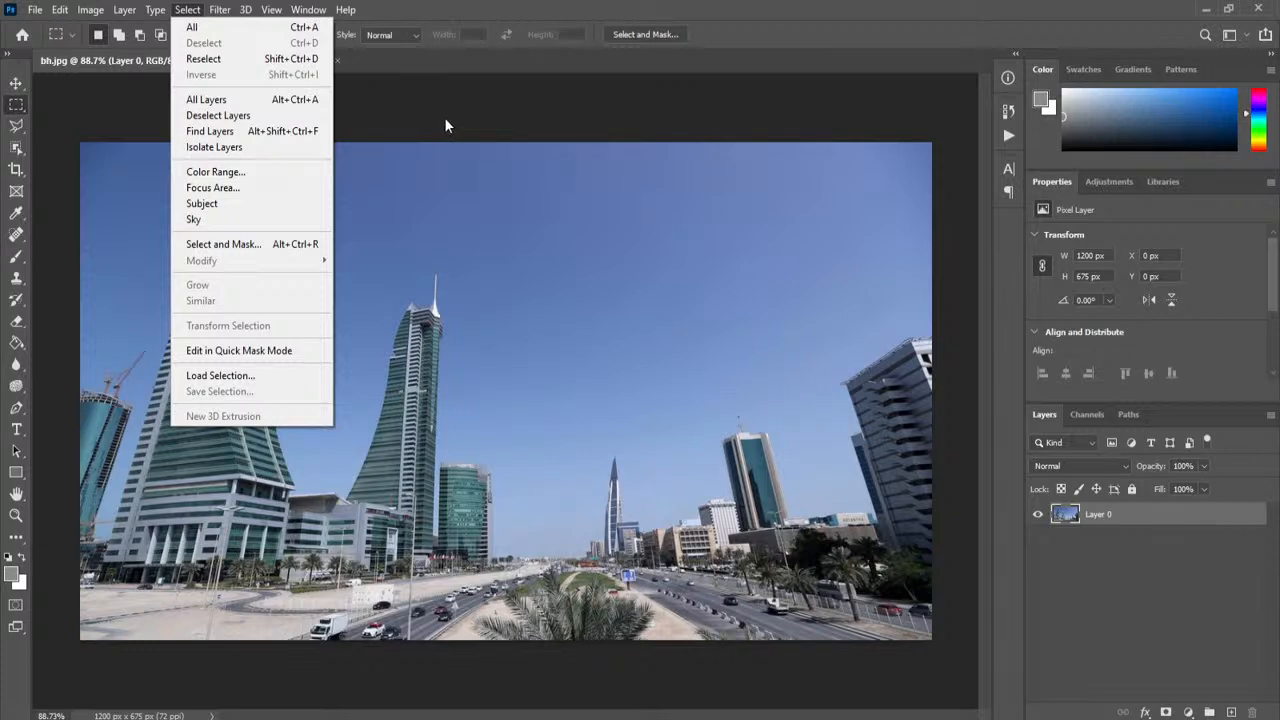
{"action": "left_click", "coordinate": [645, 125]}
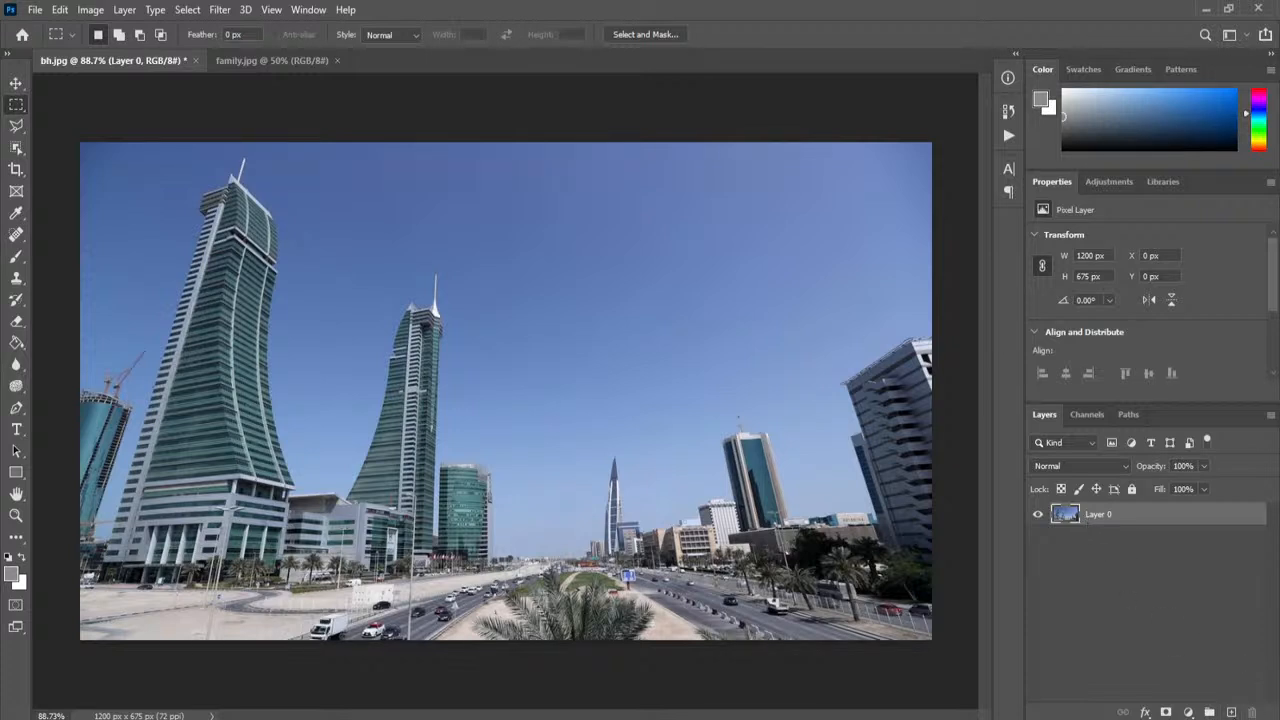
Step: Add a new layer and paint a rough gray ring around the second tower with a soft 114 px brush
{"action": "left_click", "coordinate": [1231, 712]}
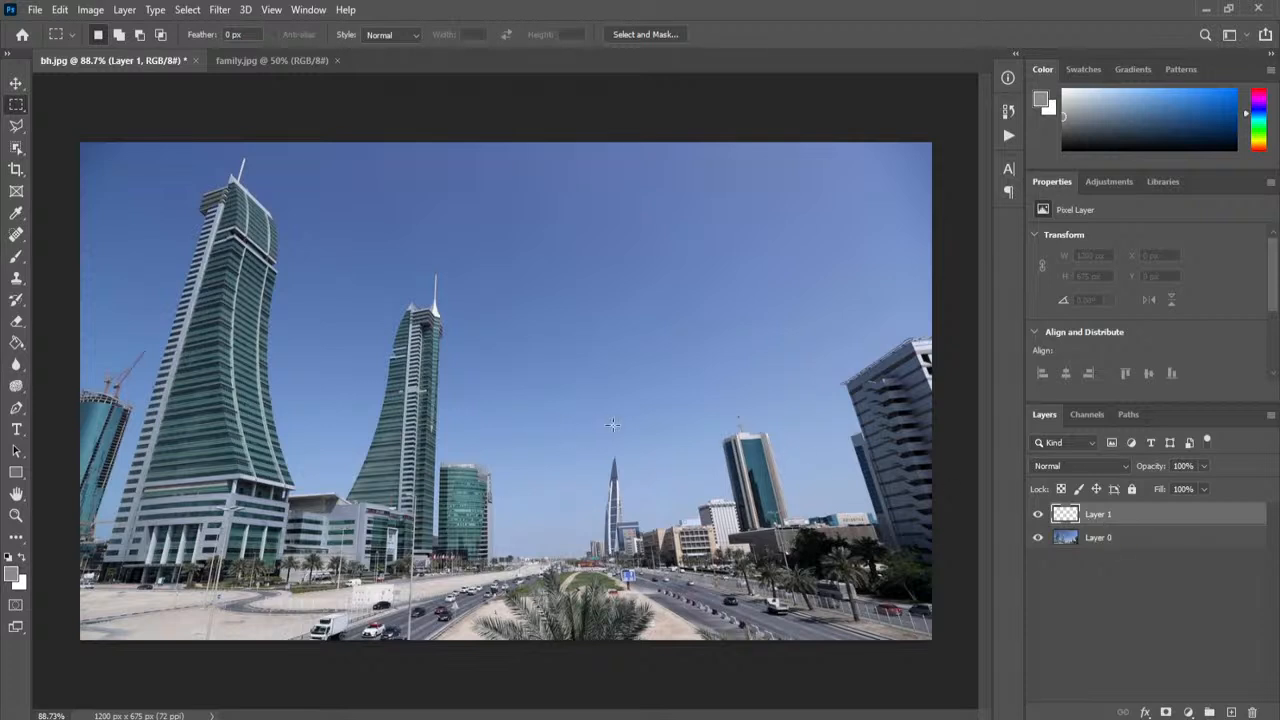
{"action": "left_click", "coordinate": [17, 258]}
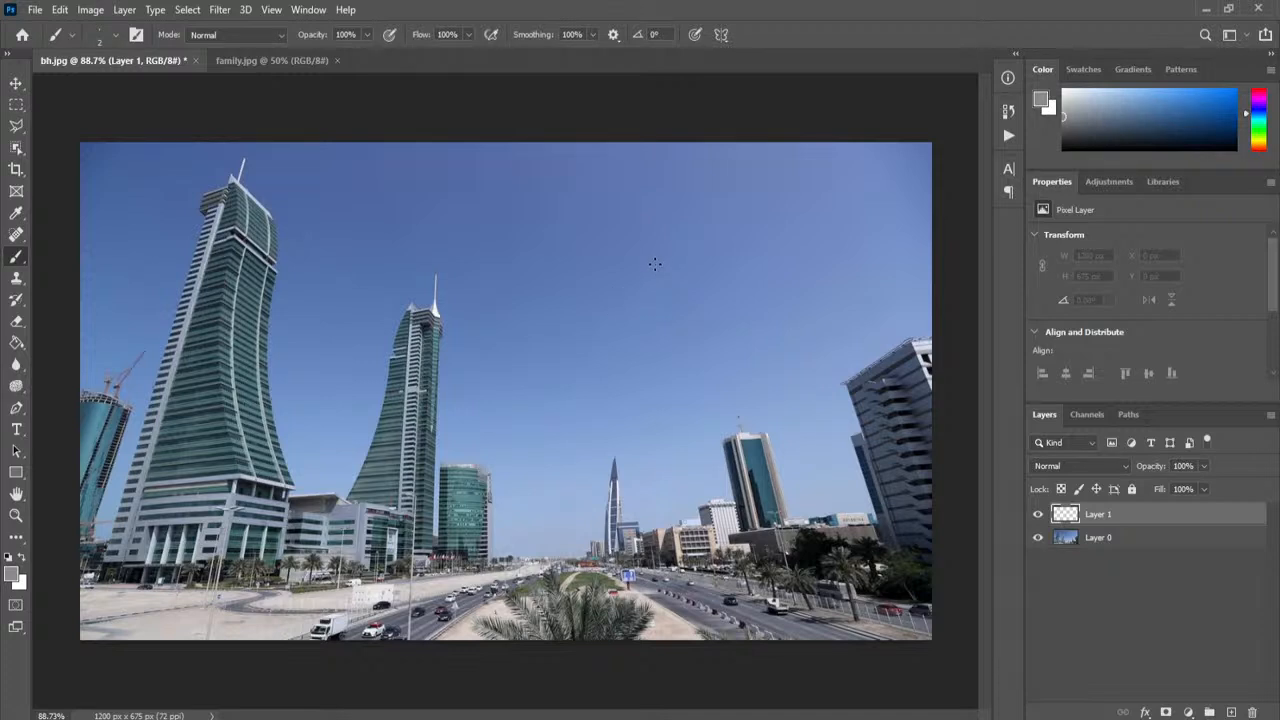
{"action": "left_click", "coordinate": [120, 34]}
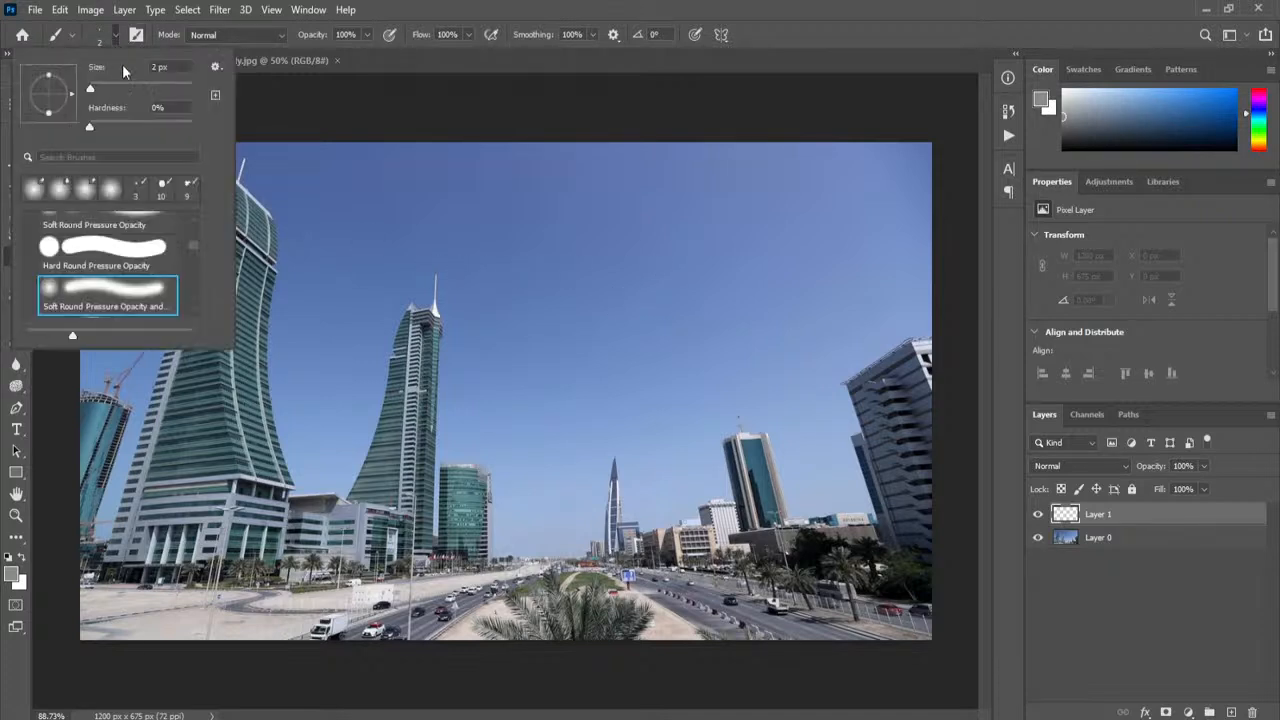
{"action": "left_click_drag", "start_coordinate": [96, 90], "coordinate": [143, 90]}
{"action": "mouse_move", "coordinate": [550, 214]}
{"action": "left_mouse_down"}
{"action": "mouse_move", "coordinate": [343, 218]}
{"action": "mouse_move", "coordinate": [257, 429]}
{"action": "mouse_move", "coordinate": [470, 515]}
{"action": "left_mouse_up"}
{"action": "mouse_move", "coordinate": [728, 548]}
{"action": "left_mouse_down"}
{"action": "mouse_move", "coordinate": [740, 495]}
{"action": "mouse_move", "coordinate": [704, 243]}
{"action": "mouse_move", "coordinate": [350, 212]}
{"action": "left_mouse_up"}
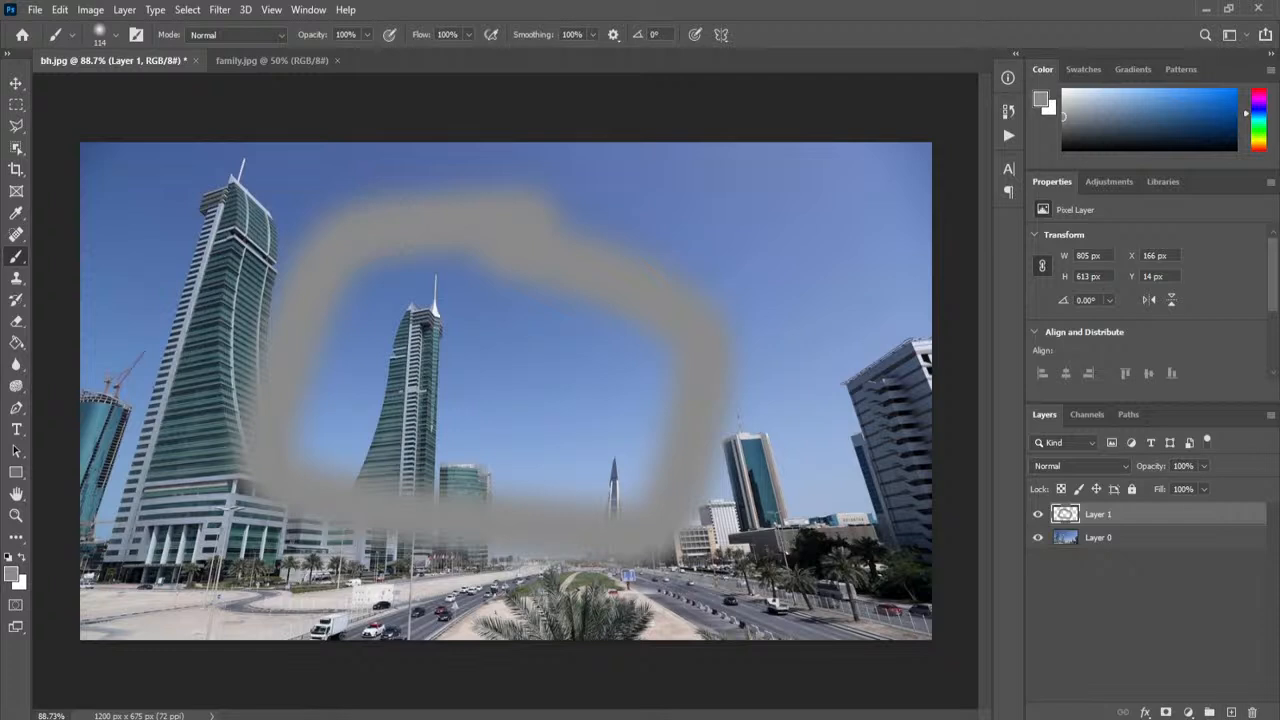
Step: Add another layer and paint a large blue X over the image with the 114 px brush at 100% hardness
{"action": "left_click", "coordinate": [1231, 712]}
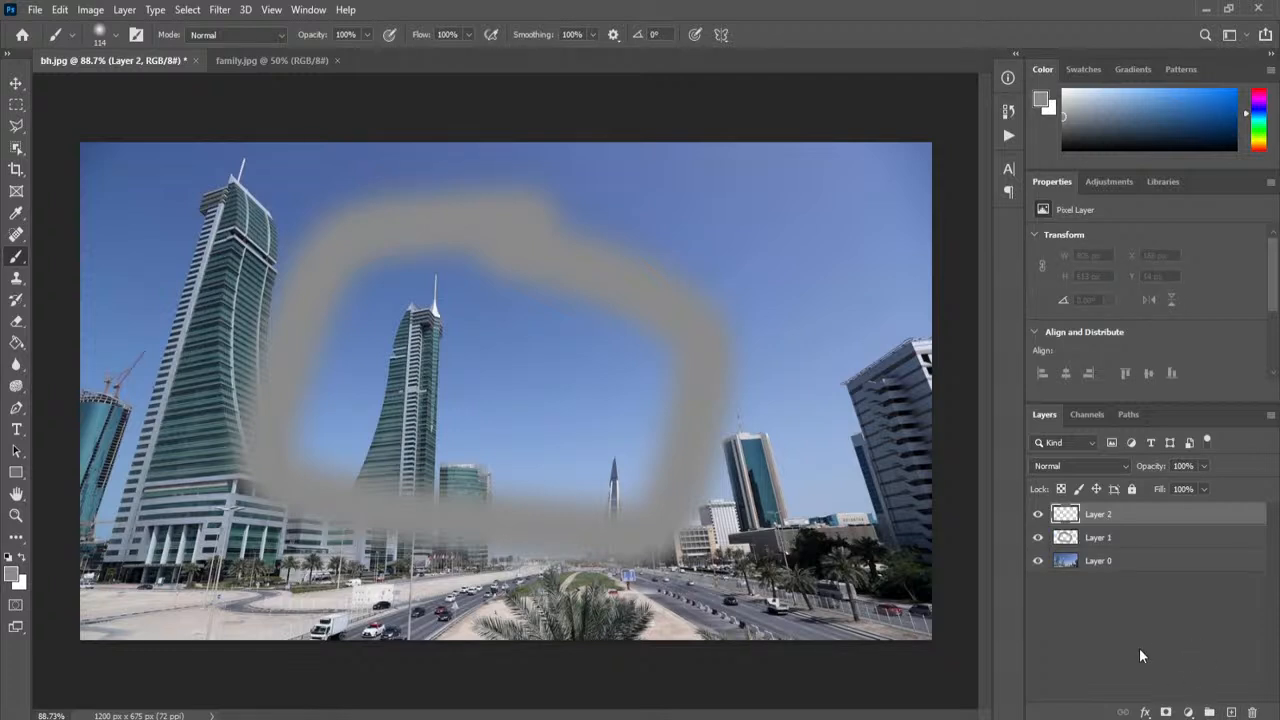
{"action": "left_click", "coordinate": [594, 37]}
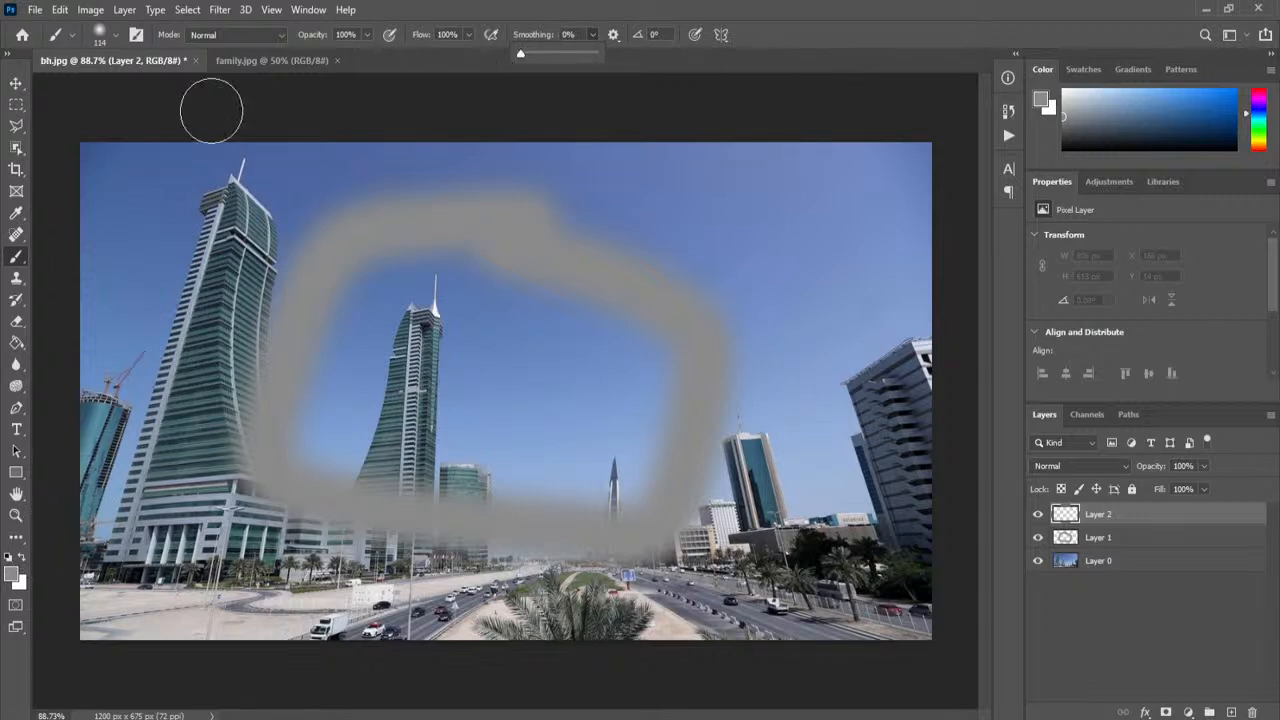
{"action": "left_click", "coordinate": [118, 37]}
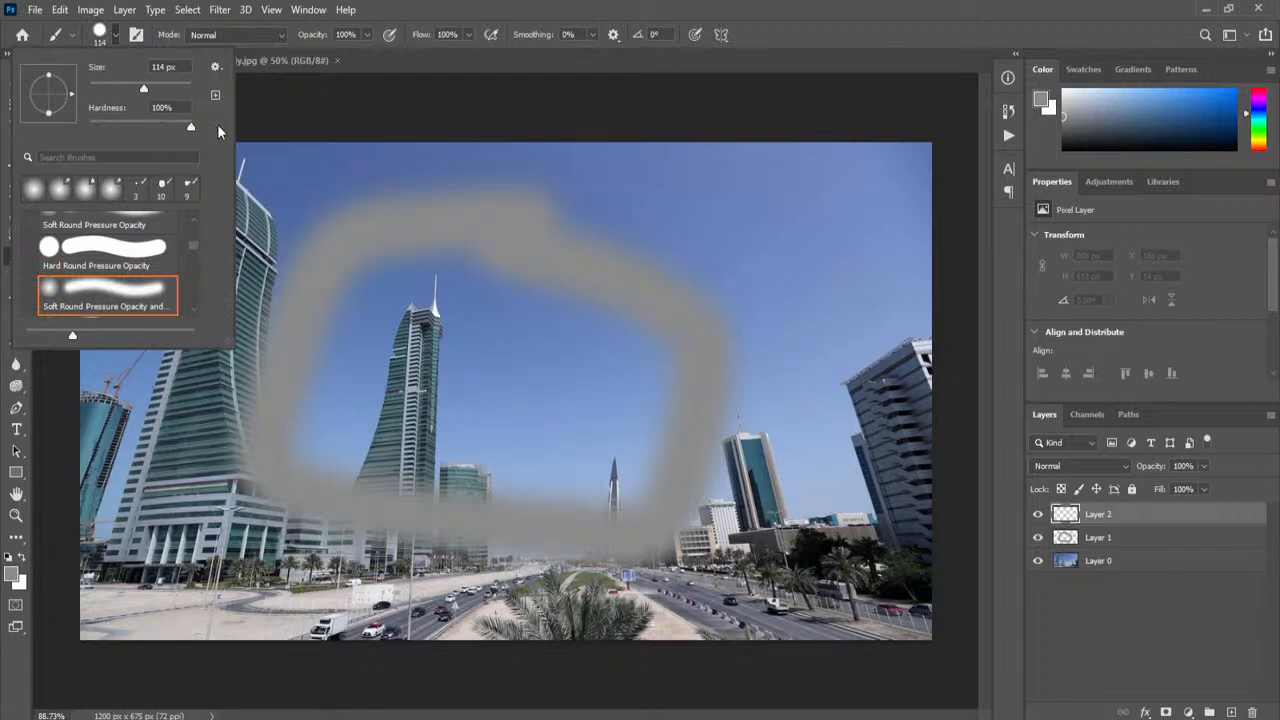
{"action": "left_click", "coordinate": [778, 8]}
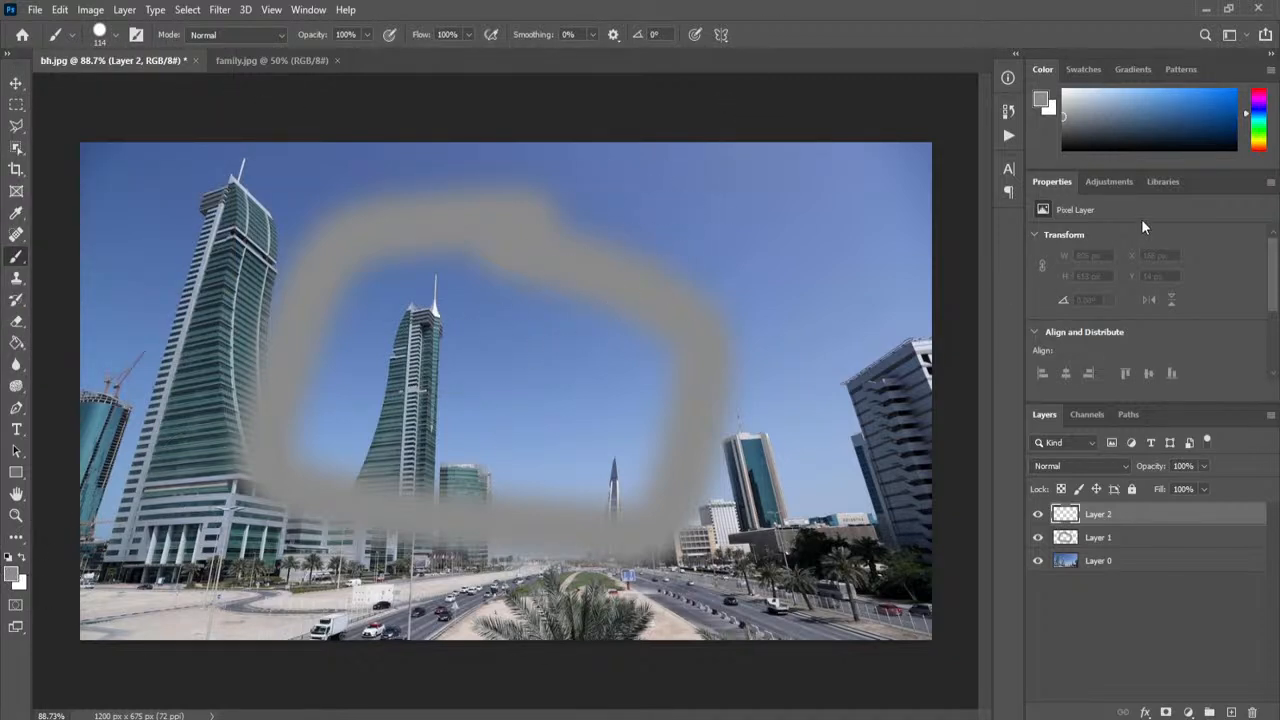
{"action": "left_click", "coordinate": [1193, 113]}
{"action": "mouse_move", "coordinate": [815, 205]}
{"action": "left_mouse_down"}
{"action": "mouse_move", "coordinate": [662, 306]}
{"action": "mouse_move", "coordinate": [362, 458]}
{"action": "left_mouse_up"}
{"action": "mouse_move", "coordinate": [412, 290]}
{"action": "left_mouse_down"}
{"action": "mouse_move", "coordinate": [503, 386]}
{"action": "mouse_move", "coordinate": [768, 586]}
{"action": "left_mouse_up"}
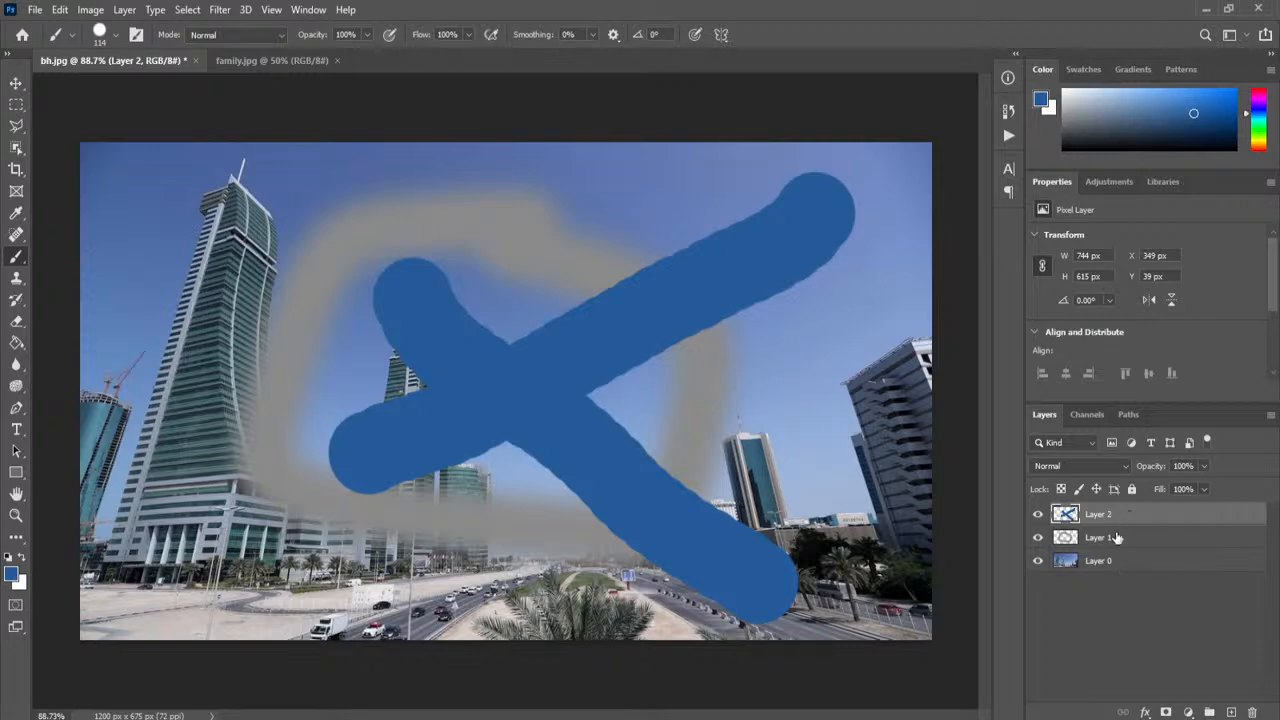
Step: Select all three layers at once with the All Layers command
{"action": "left_click", "coordinate": [180, 12]}
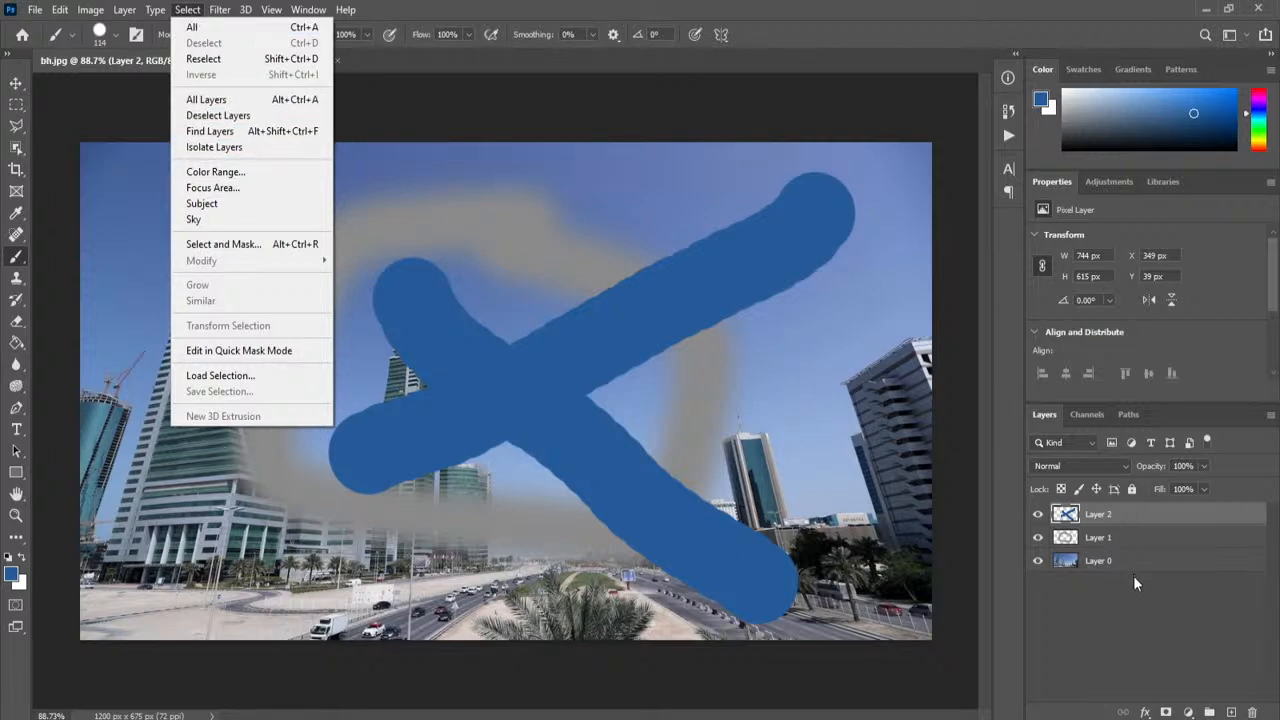
{"action": "left_click", "coordinate": [236, 104]}
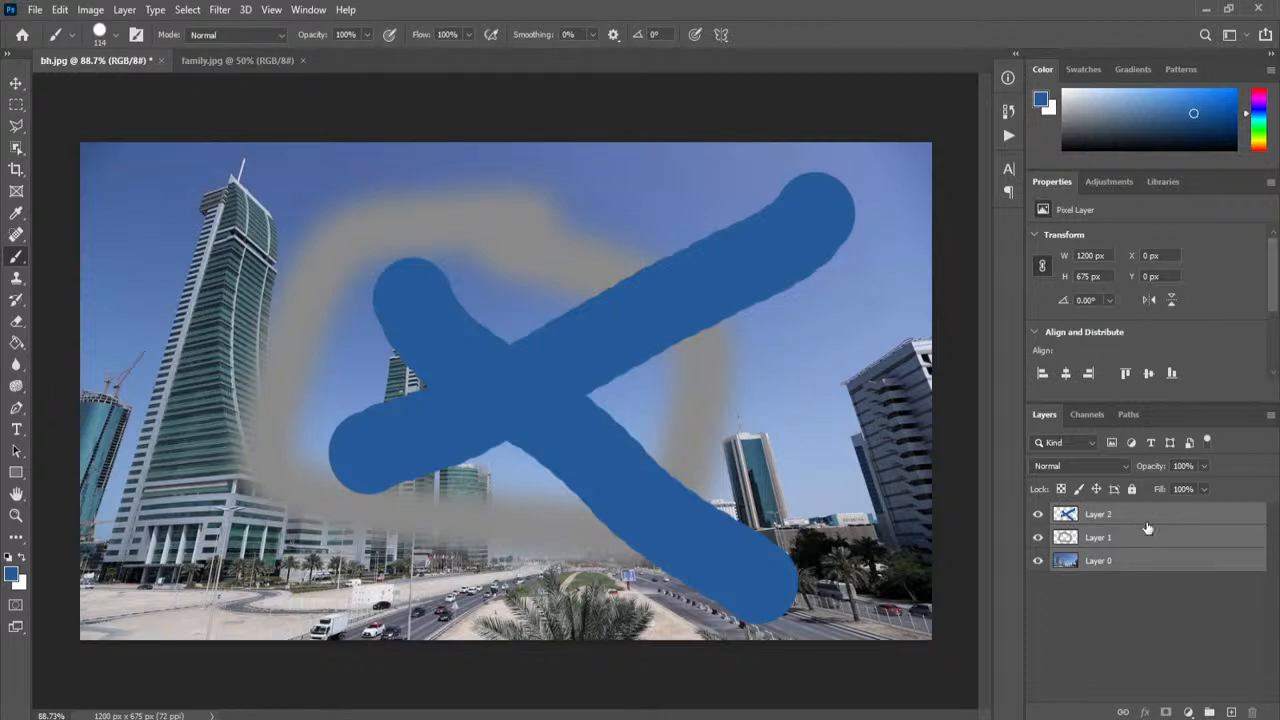
{"action": "left_click", "coordinate": [187, 9]}
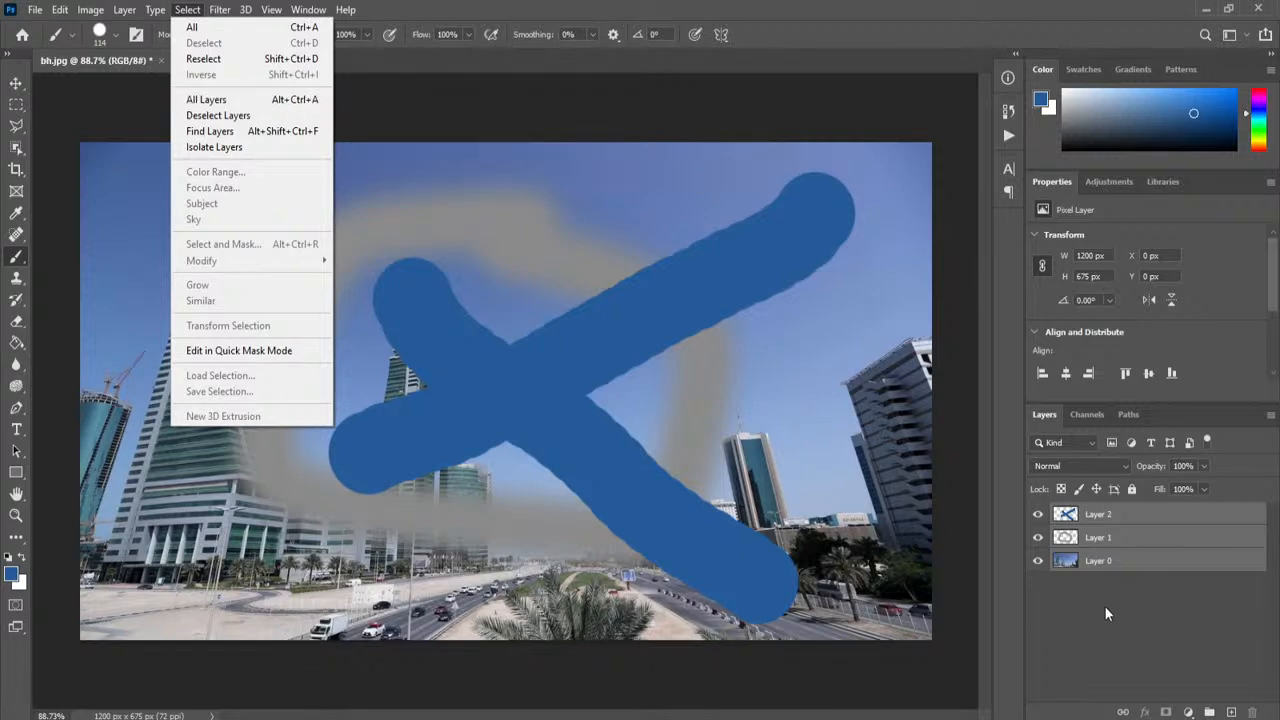
{"action": "left_click", "coordinate": [851, 5]}
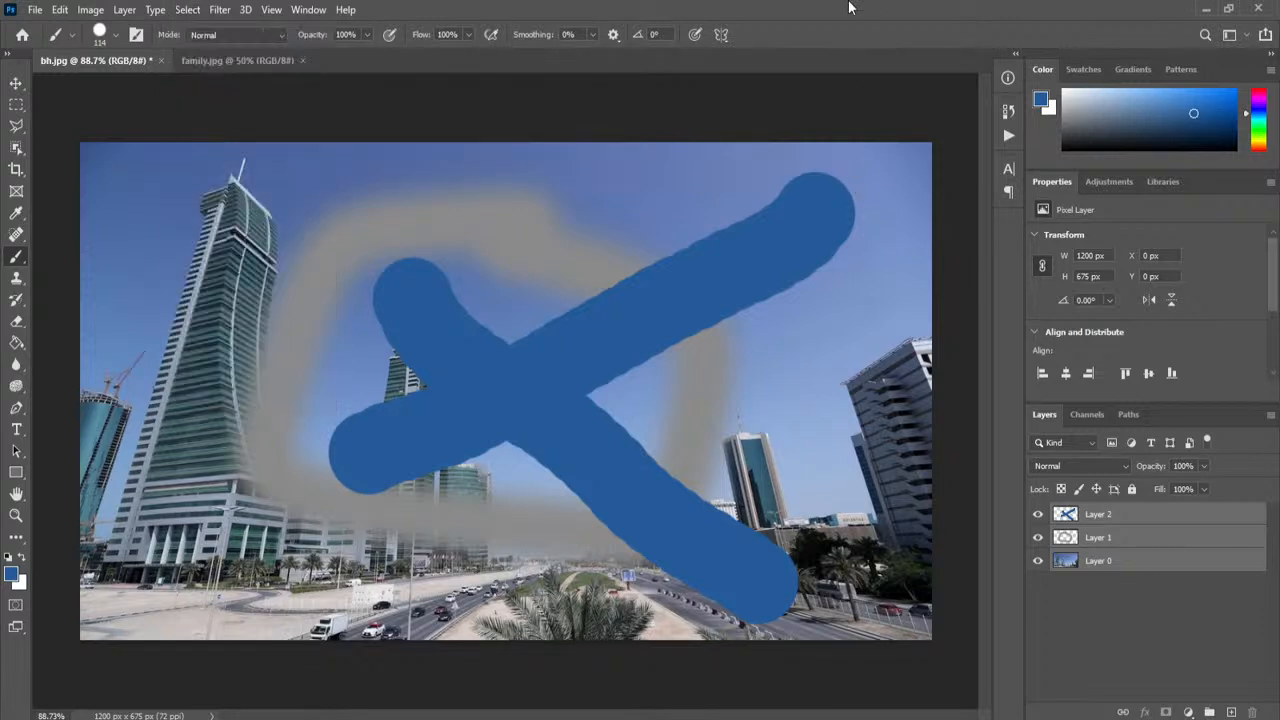
Step: Try moving all selected layers together to about X 185 px, Y 247 px, and undo the move
{"action": "left_click", "coordinate": [16, 83]}
{"action": "left_click_drag", "start_coordinate": [558, 332], "coordinate": [678, 493]}
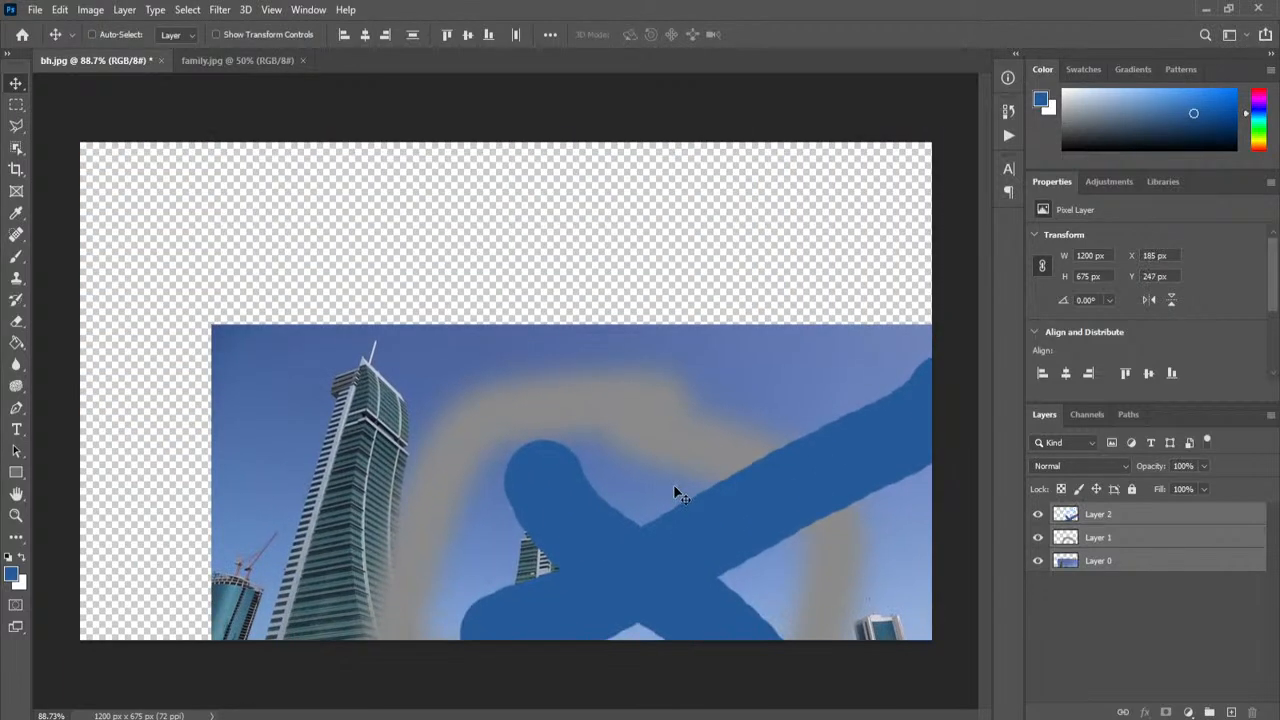
{"action": "key", "text": "ctrl"}
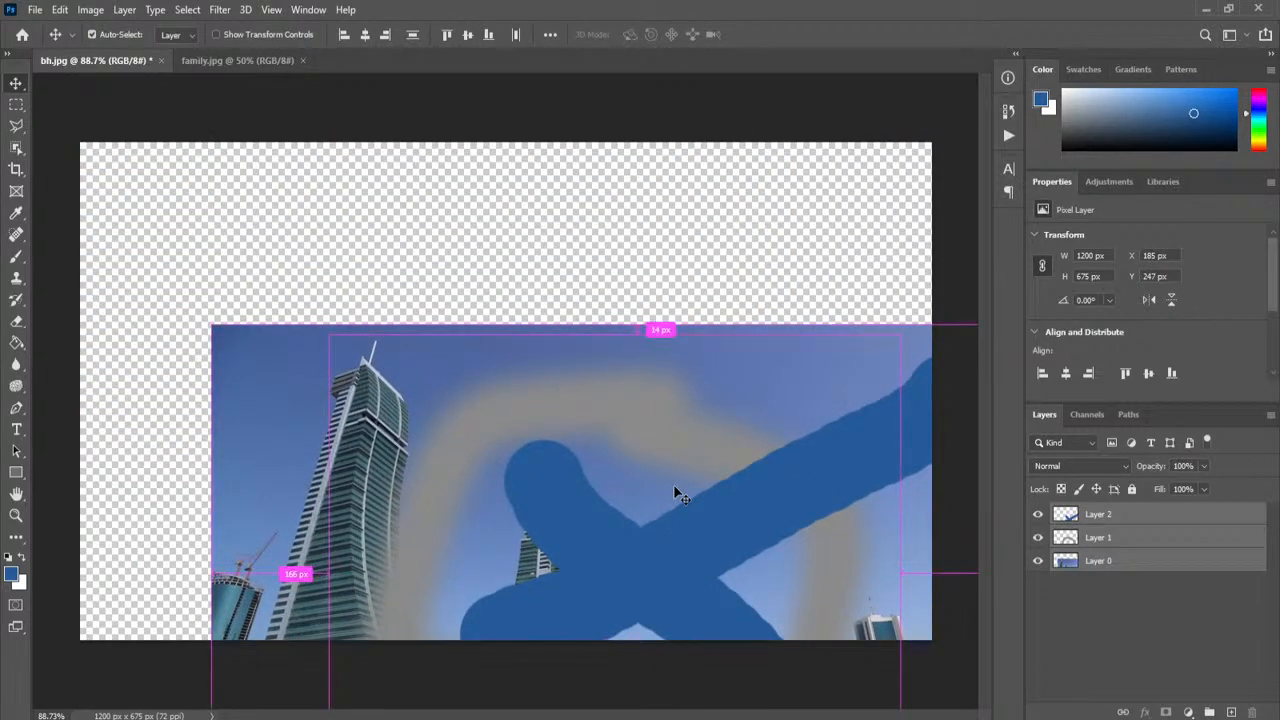
{"action": "key", "text": "ctrl+z"}
Step: Deselect the layers, select only Layer 1, and move its gray ring down to about X 171 px, Y 62 px
{"action": "left_click", "coordinate": [1156, 624]}
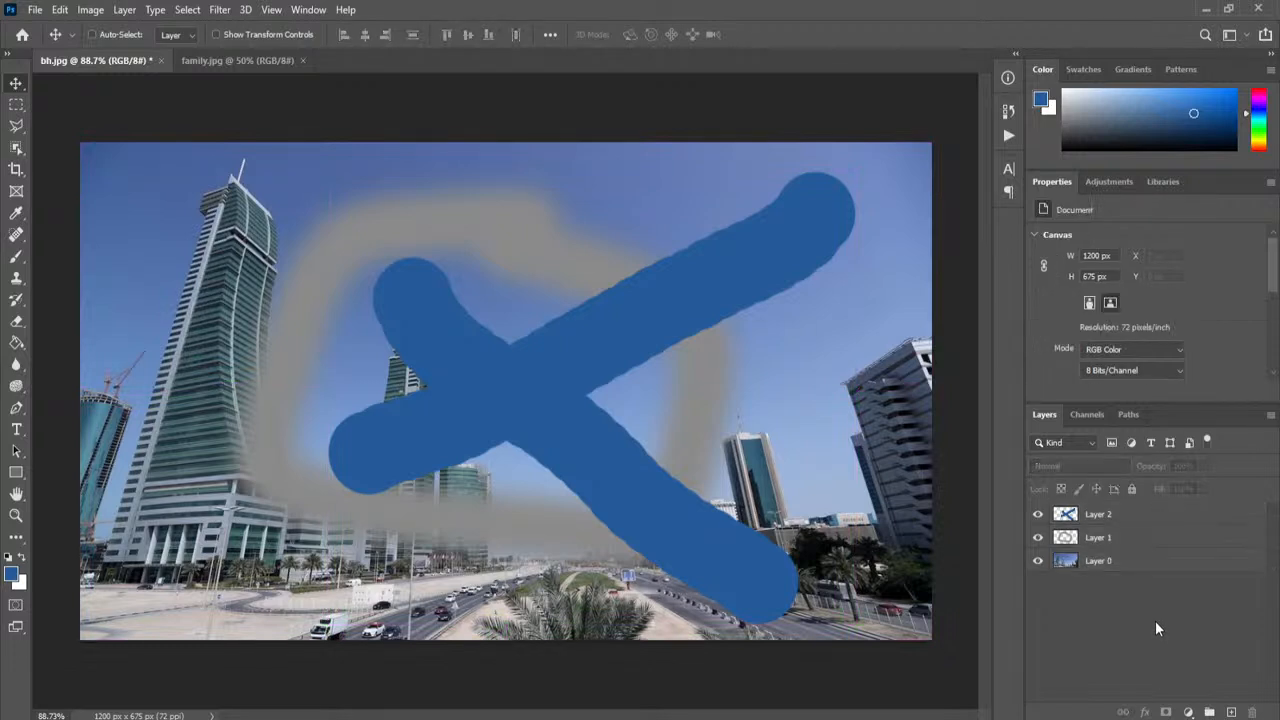
{"action": "left_click", "coordinate": [1104, 545]}
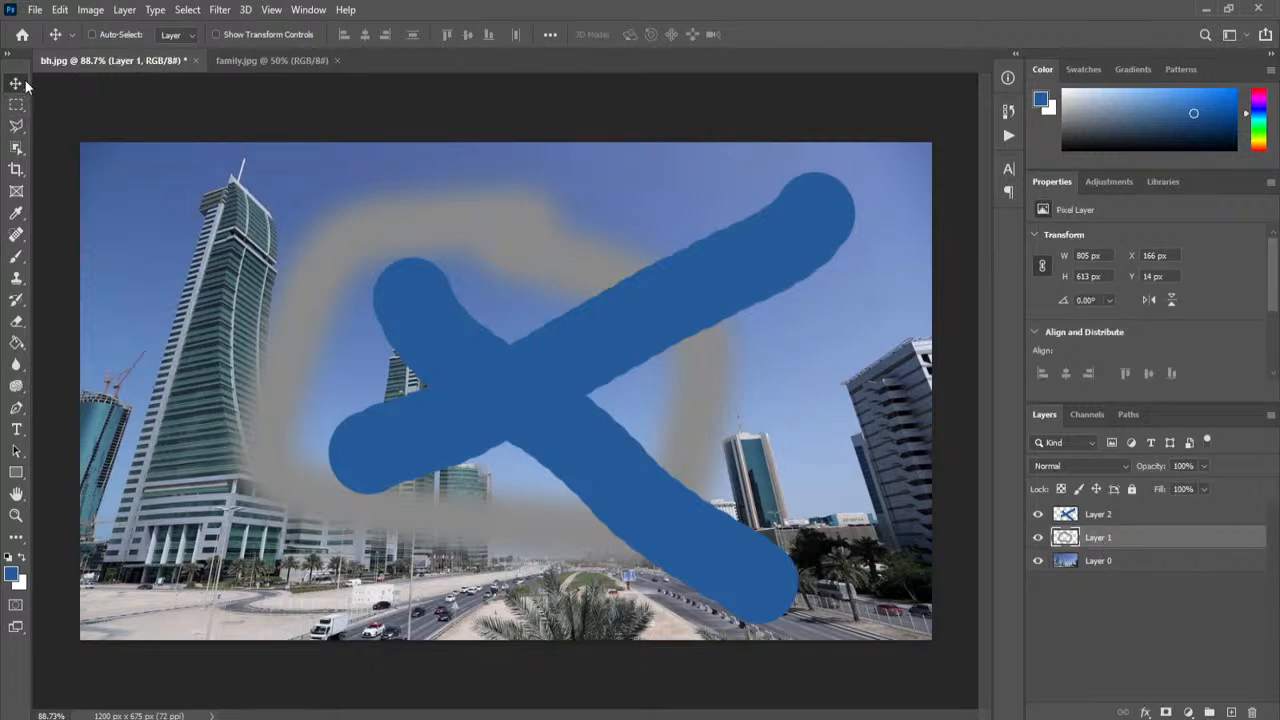
{"action": "mouse_move", "coordinate": [531, 294]}
{"action": "left_mouse_down"}
{"action": "mouse_move", "coordinate": [477, 229]}
{"action": "mouse_move", "coordinate": [407, 468]}
{"action": "mouse_move", "coordinate": [681, 252]}
{"action": "mouse_move", "coordinate": [317, 256]}
{"action": "mouse_move", "coordinate": [640, 415]}
{"action": "mouse_move", "coordinate": [473, 212]}
{"action": "mouse_move", "coordinate": [600, 400]}
{"action": "mouse_move", "coordinate": [430, 228]}
{"action": "mouse_move", "coordinate": [611, 374]}
{"action": "mouse_move", "coordinate": [452, 245]}
{"action": "mouse_move", "coordinate": [530, 340]}
{"action": "mouse_move", "coordinate": [551, 562]}
{"action": "mouse_move", "coordinate": [624, 505]}
{"action": "mouse_move", "coordinate": [578, 549]}
{"action": "mouse_move", "coordinate": [547, 556]}
{"action": "left_mouse_up"}
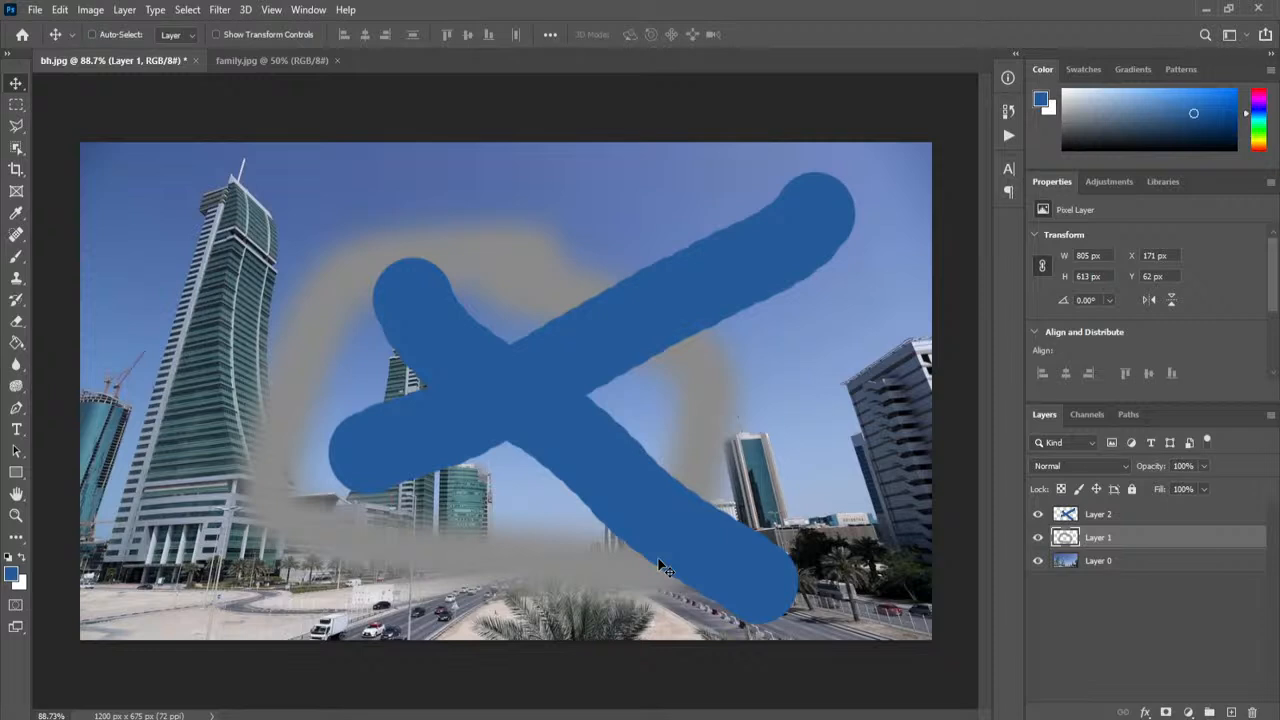
Step: Select all the layers in the document again and show the All Layers command with its shortcut
{"action": "left_click", "coordinate": [658, 560], "text": "ctrl"}
{"action": "key", "text": "ctrl+alt+a"}
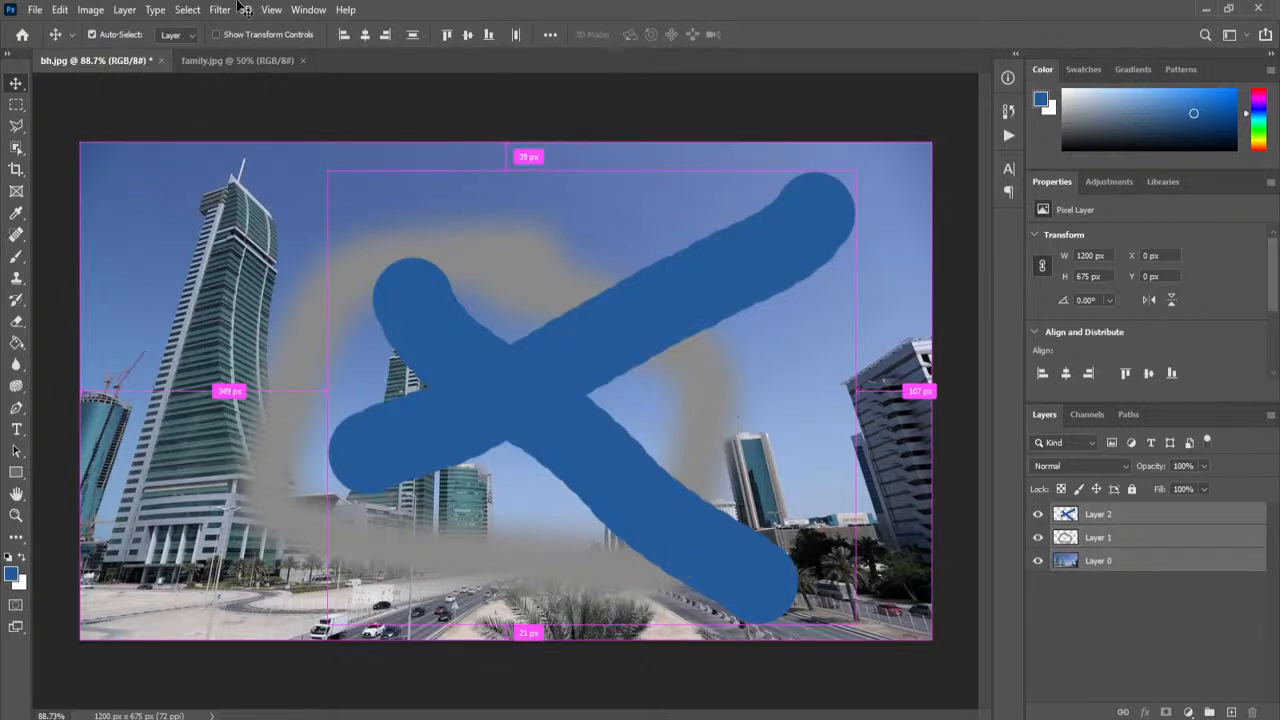
{"action": "left_click", "coordinate": [188, 10]}
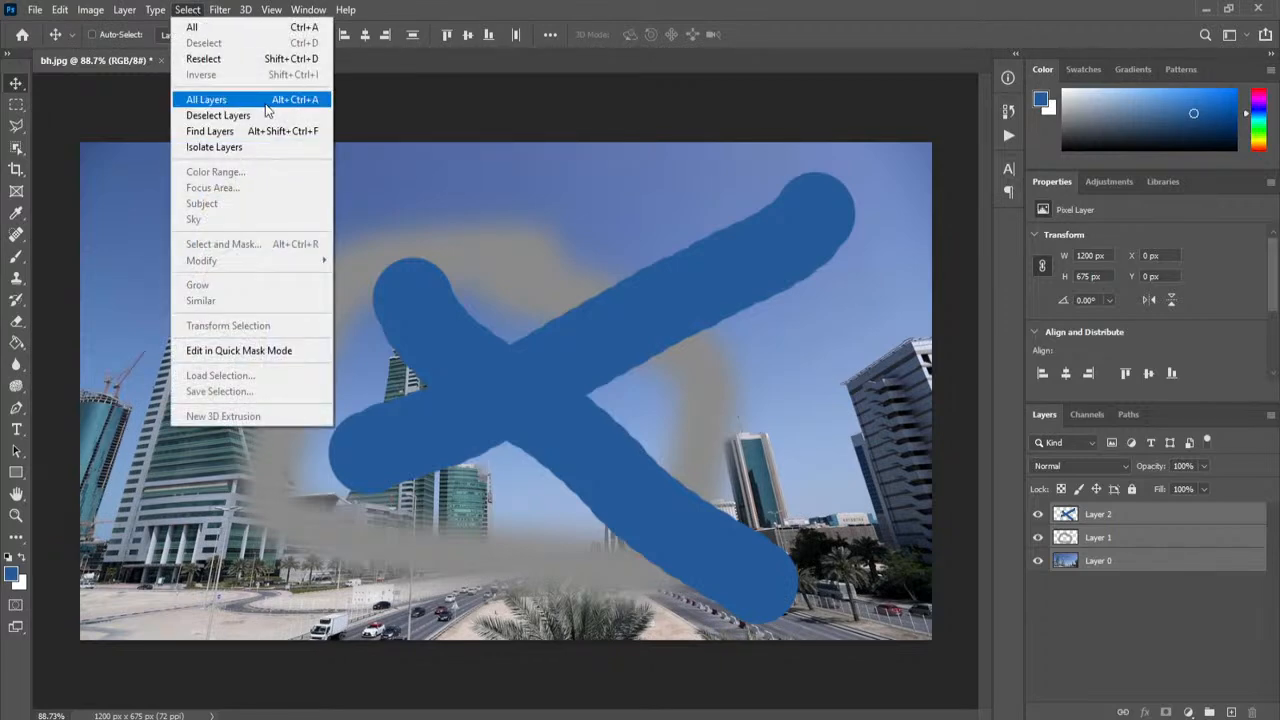
Step: Apply All Layers again, try moving all the layers together a short distance, and undo the move
{"action": "left_click", "coordinate": [270, 100]}
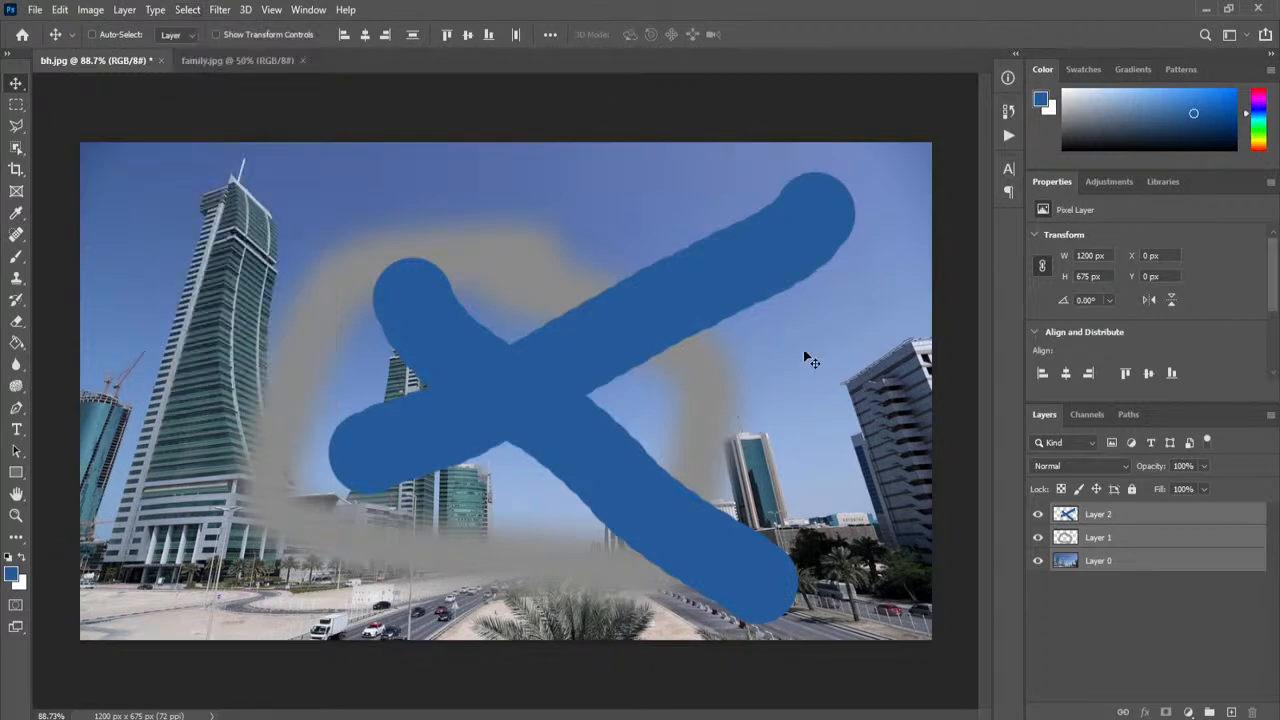
{"action": "left_click_drag", "start_coordinate": [559, 383], "coordinate": [582, 415]}
{"action": "key", "text": "ctrl+z"}
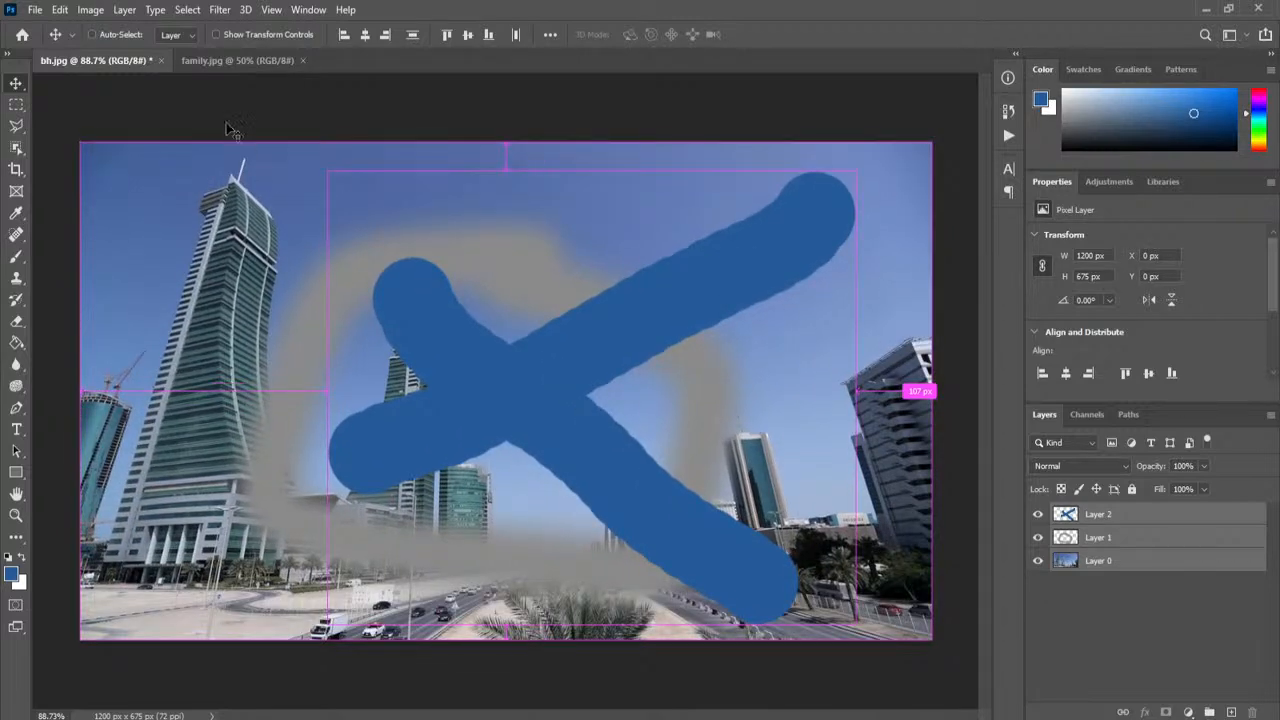
Step: Clear the layer selection with Deselect Layers and start filtering layers by name with Find Layers
{"action": "left_click", "coordinate": [187, 10]}
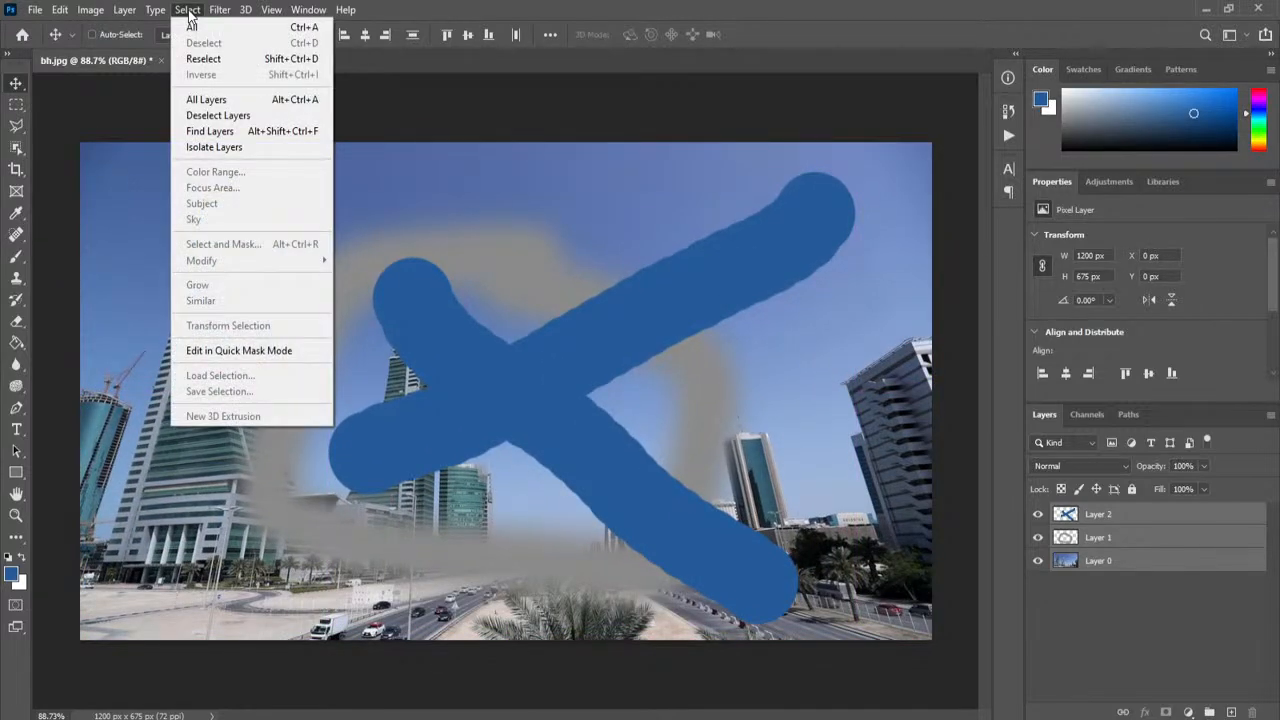
{"action": "left_click", "coordinate": [237, 119]}
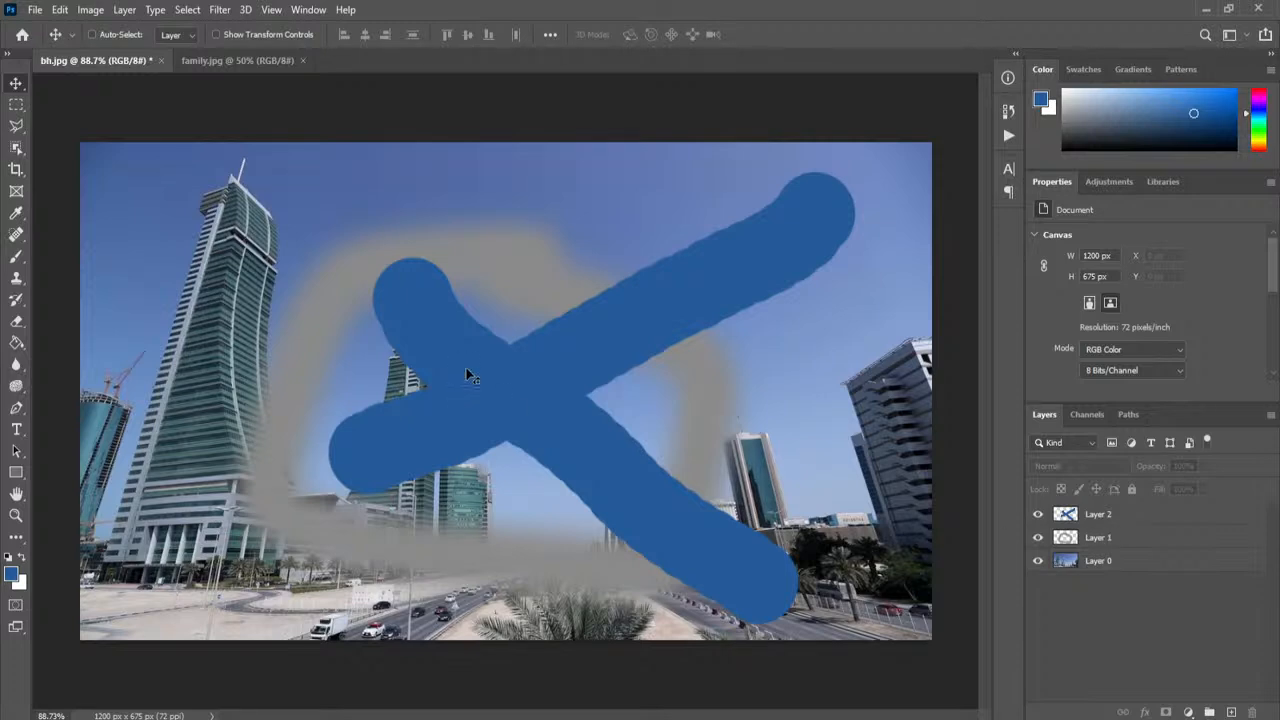
{"action": "left_click", "coordinate": [188, 10]}
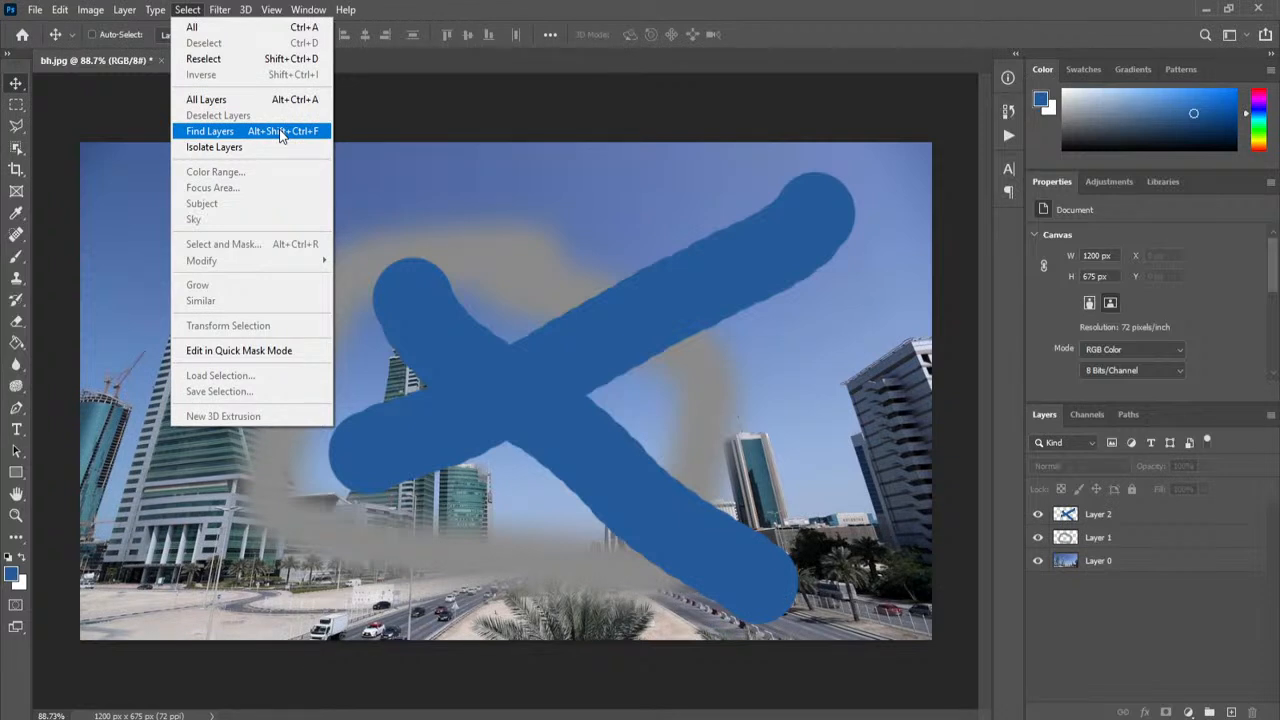
{"action": "left_click", "coordinate": [281, 132]}
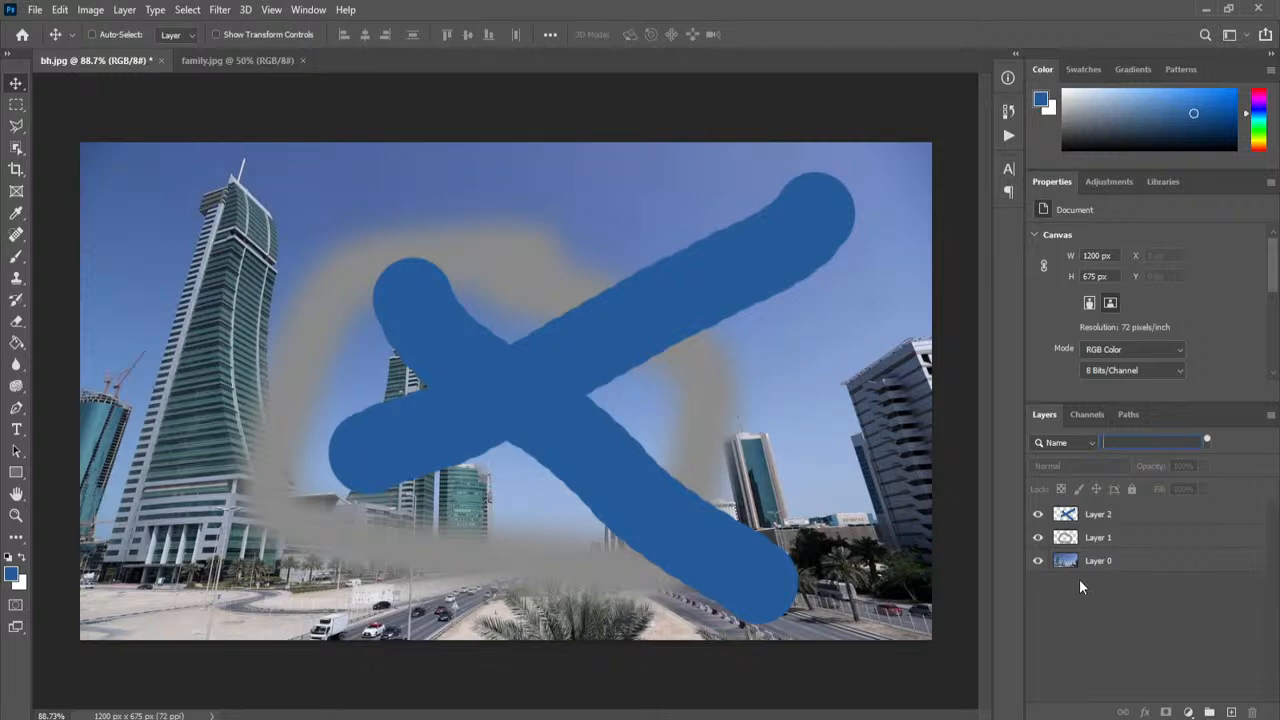
Step: Rename Layer 0 to BG, Layer 1 to Circle and Layer 2 to Cross
{"action": "left_click", "coordinate": [1112, 564]}
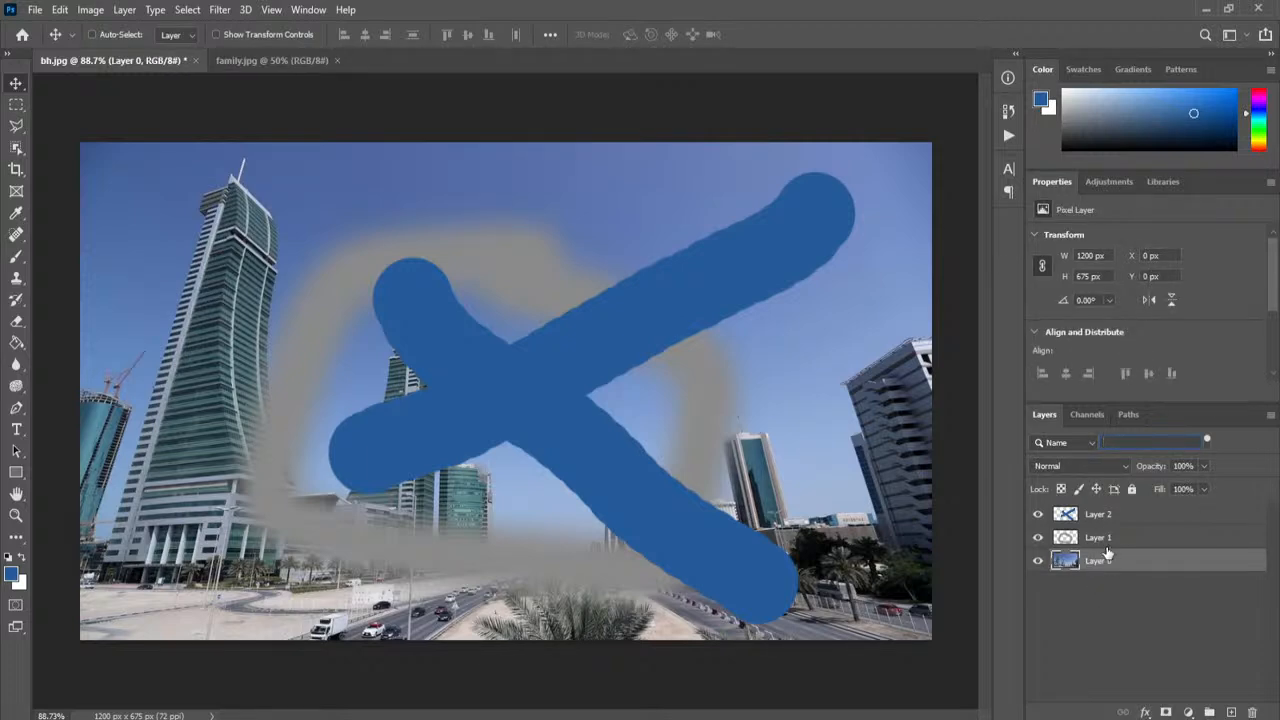
{"action": "double_click", "coordinate": [1101, 563]}
{"action": "type", "text": "BG"}
{"action": "key", "text": "Tab"}
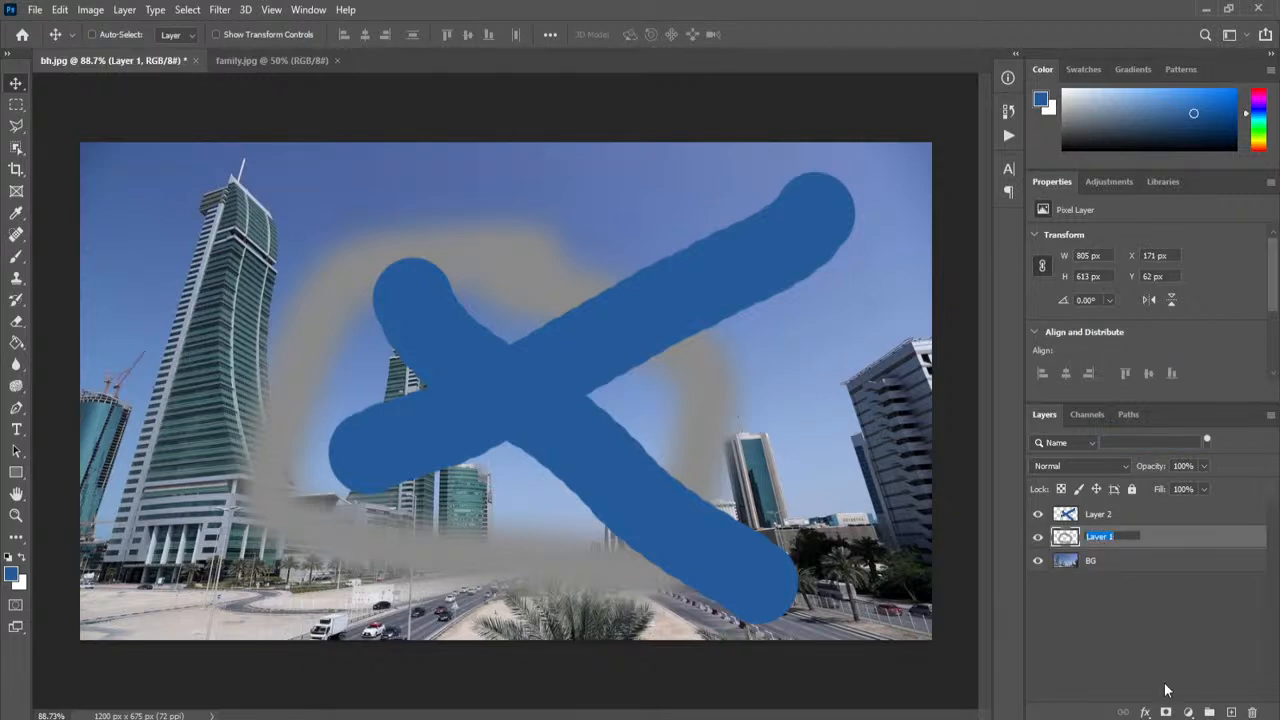
{"action": "type", "text": "Circle"}
{"action": "key", "text": "Return"}
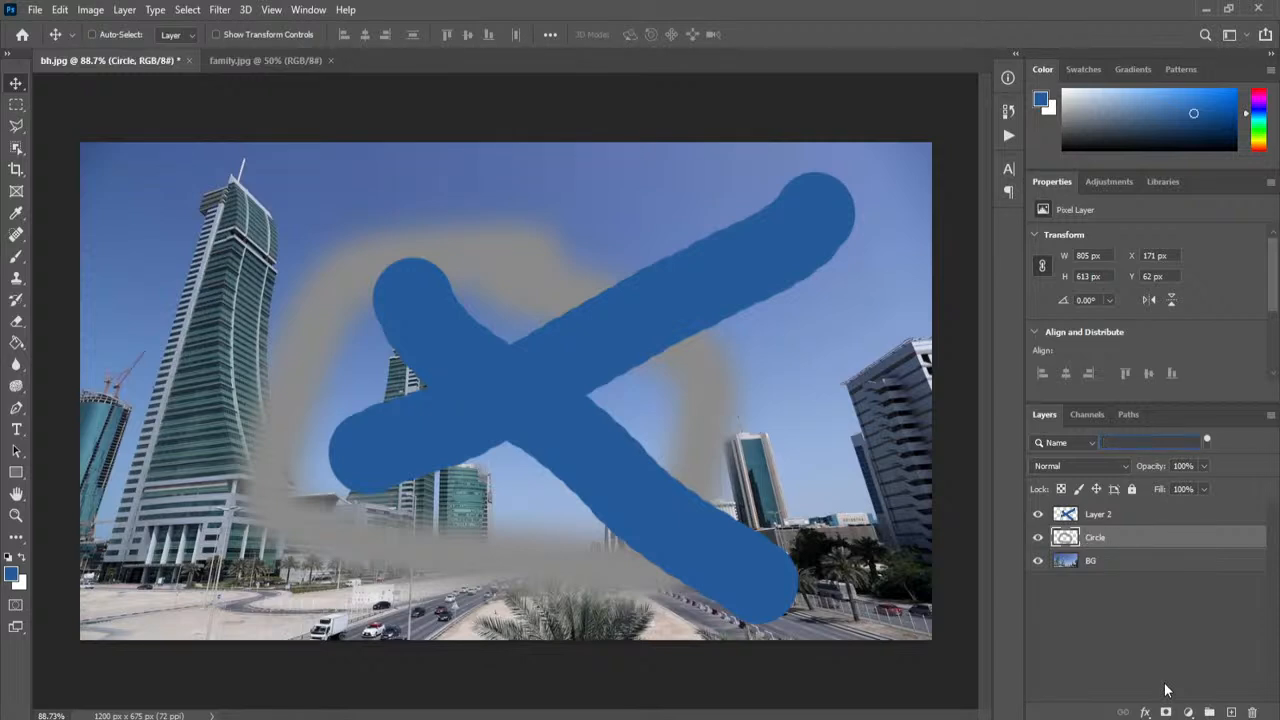
{"action": "key", "text": "Tab"}
{"action": "type", "text": "Cross"}
{"action": "key", "text": "Return"}
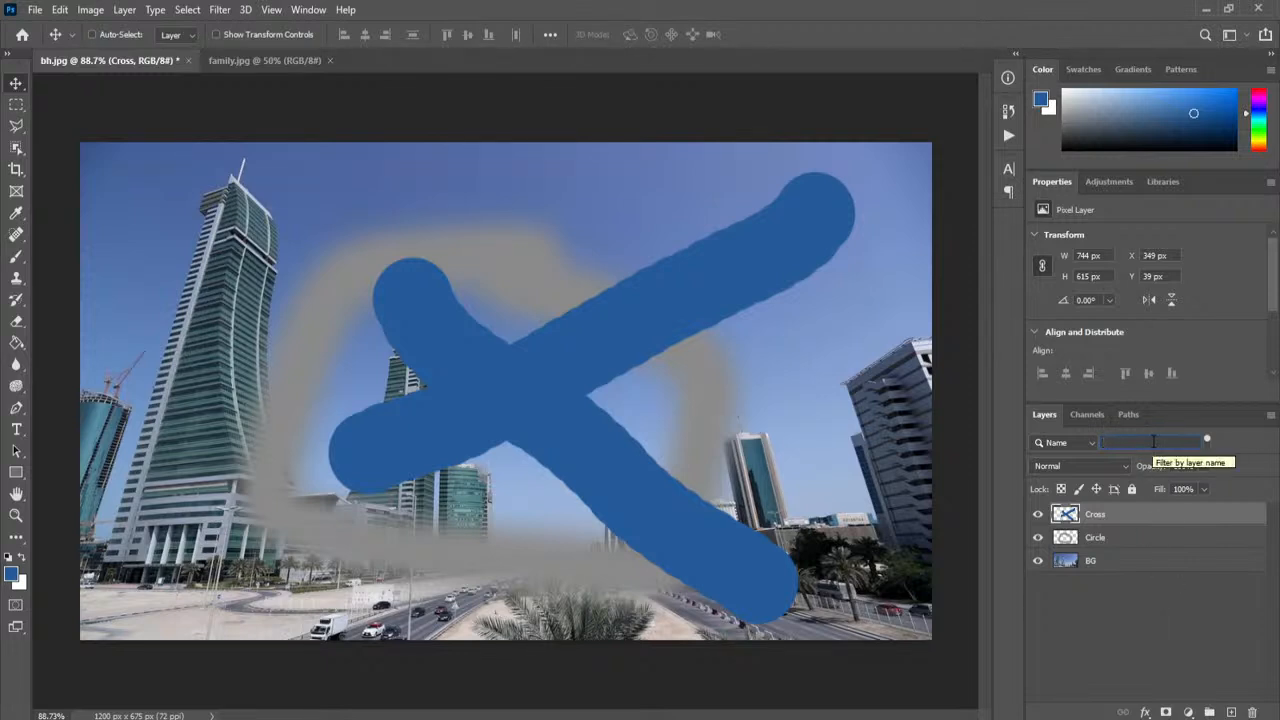
Step: Run Find Layers, filter the layer list by the name BG, and clear the filter text
{"action": "left_click", "coordinate": [1158, 609]}
{"action": "left_click", "coordinate": [1152, 520]}
{"action": "left_click", "coordinate": [187, 9]}
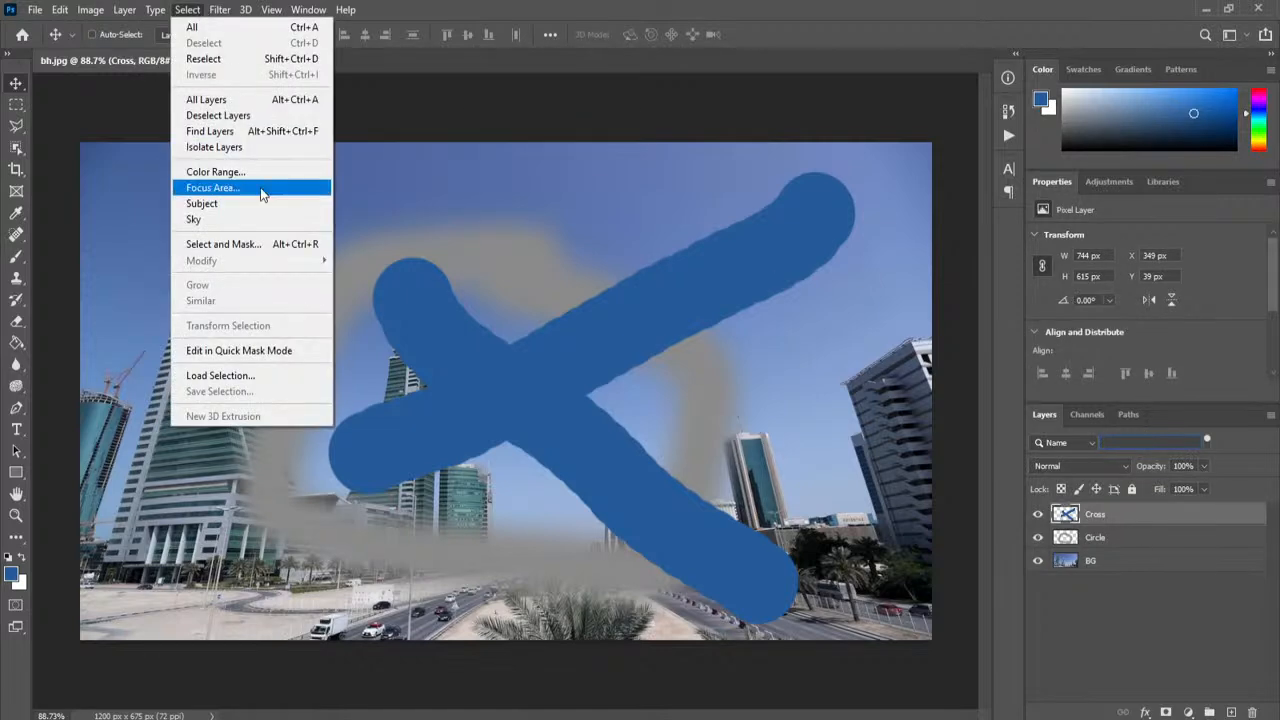
{"action": "left_click", "coordinate": [210, 131]}
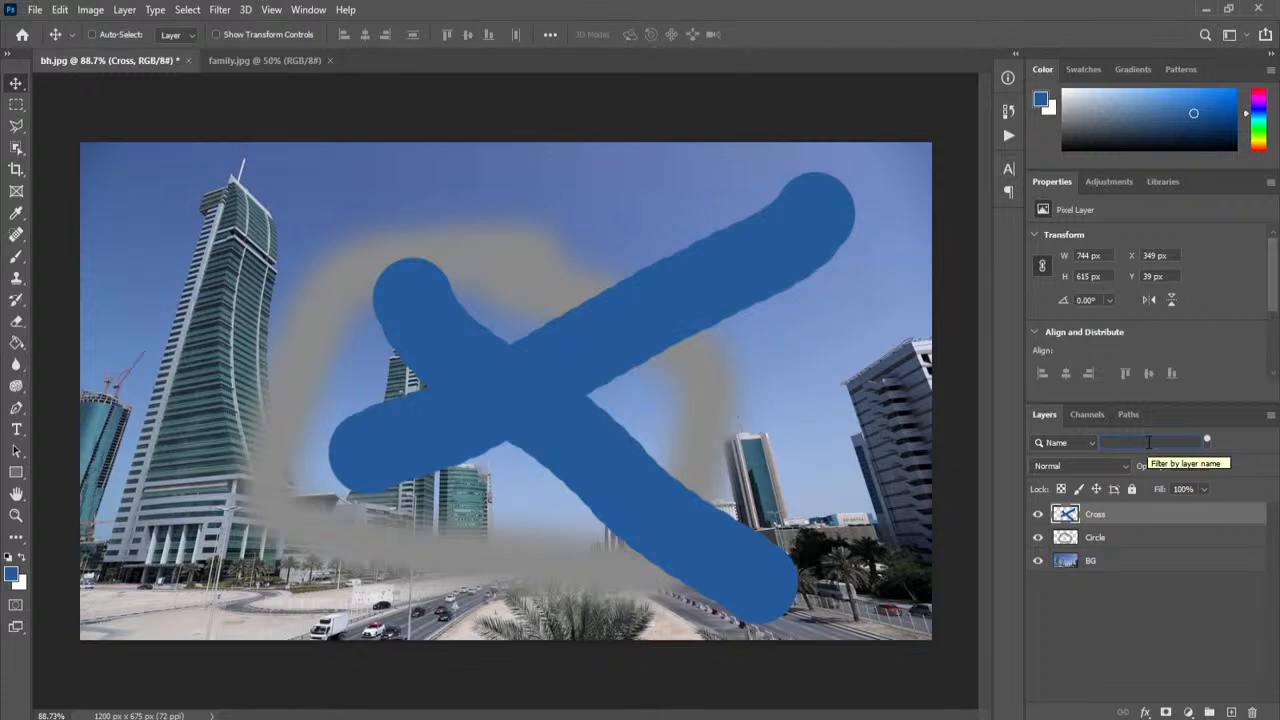
{"action": "type", "text": "BG"}
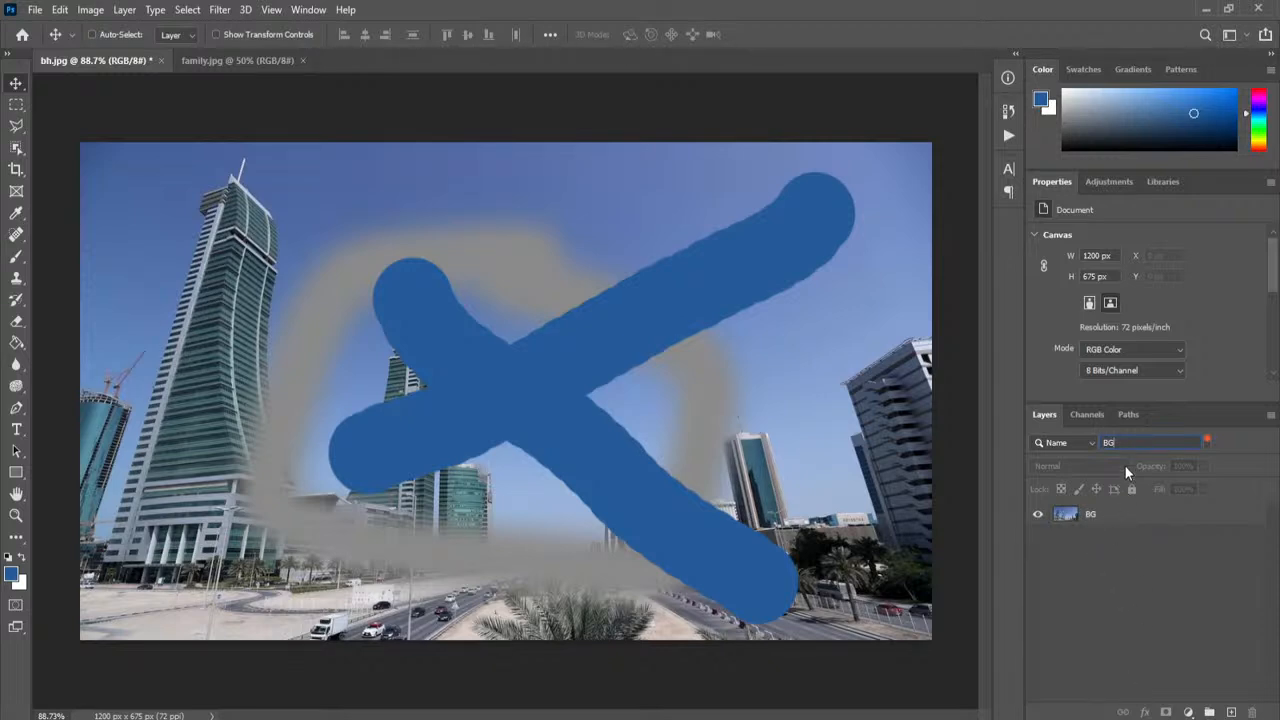
{"action": "key", "text": "BackSpace"}
{"action": "key", "text": "BackSpace"}
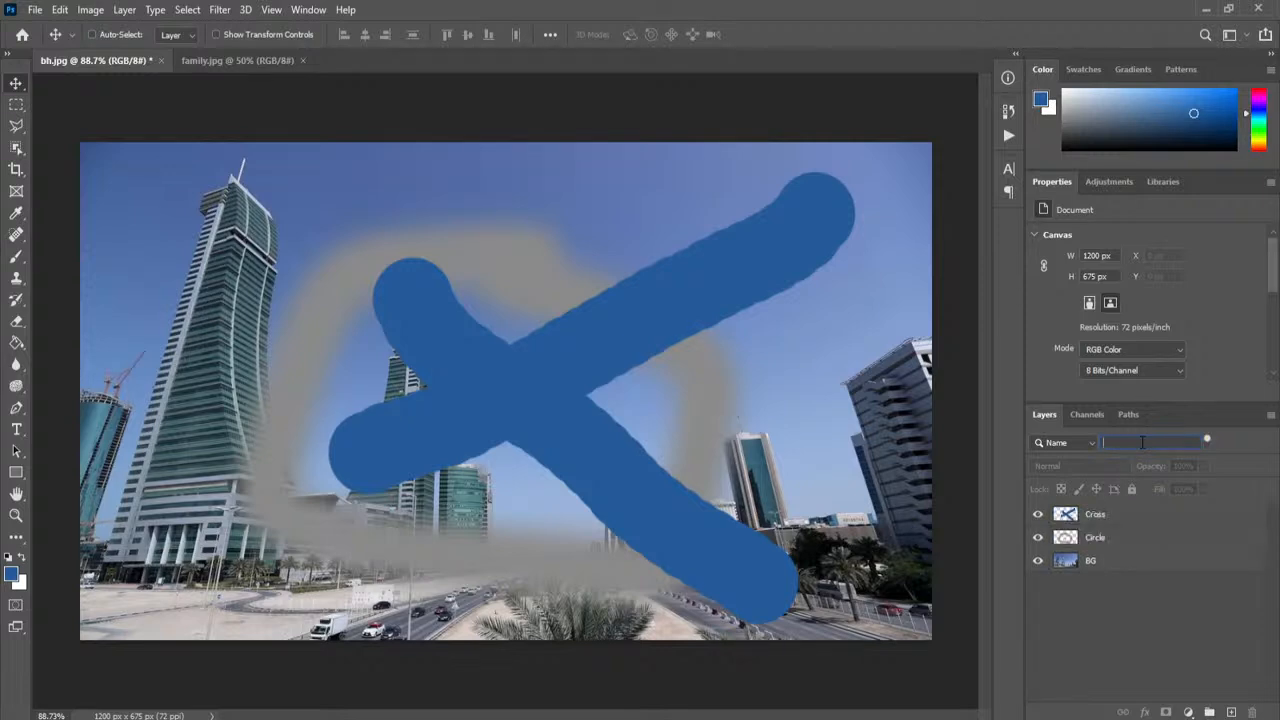
Step: Filter the layer list by the name Cross and clear the filter text
{"action": "type", "text": "Cross"}
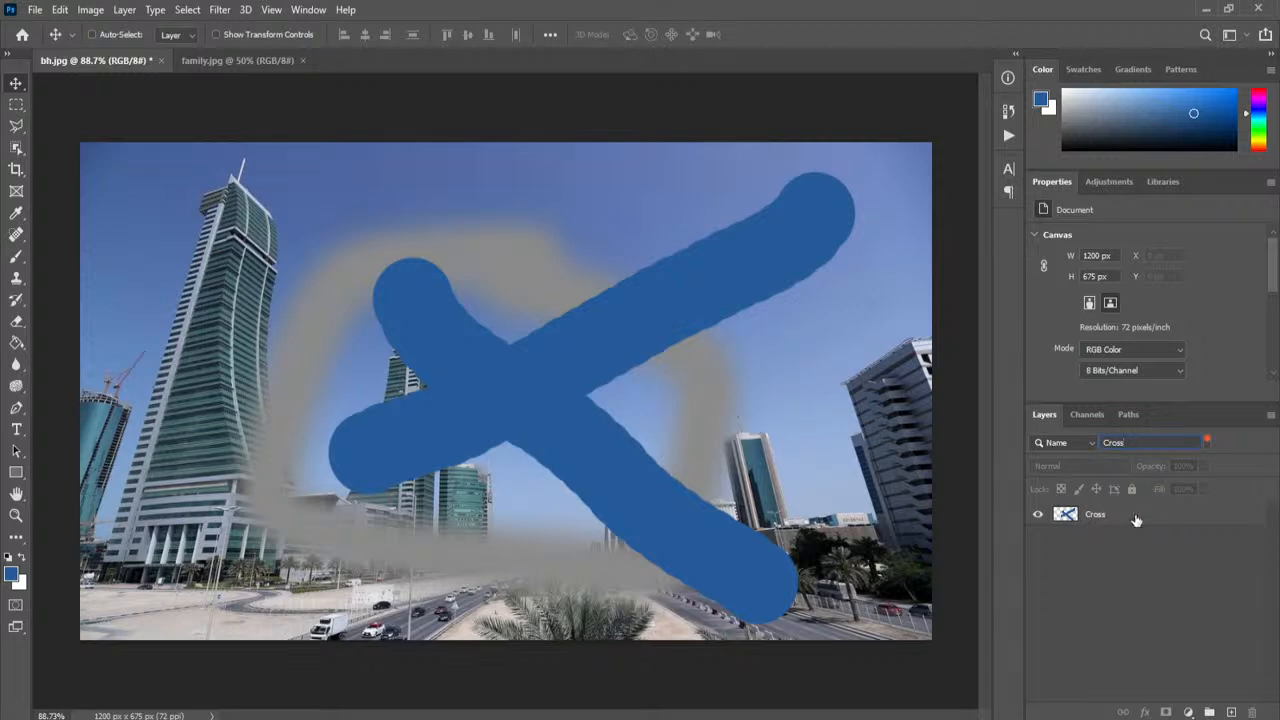
{"action": "double_click", "coordinate": [1145, 443]}
{"action": "key", "text": "BackSpace"}
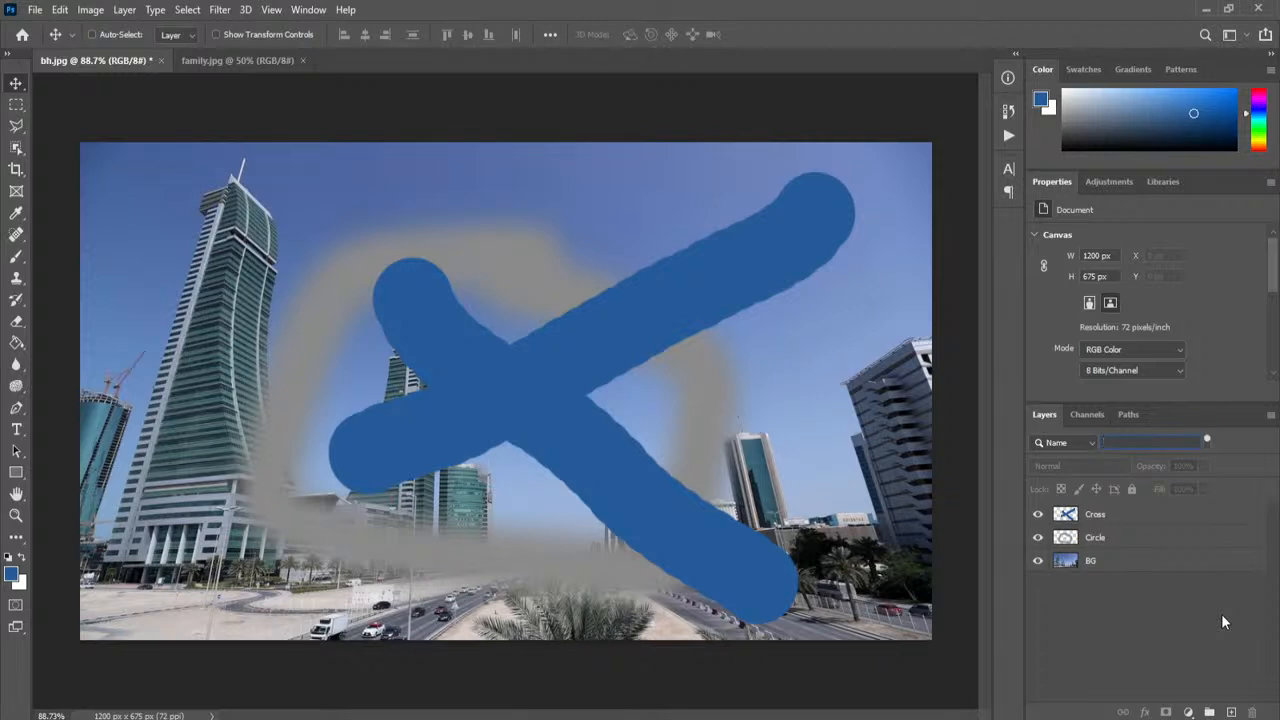
Step: Search the layer names for "blue" and clear the filter text
{"action": "type", "text": "blue"}
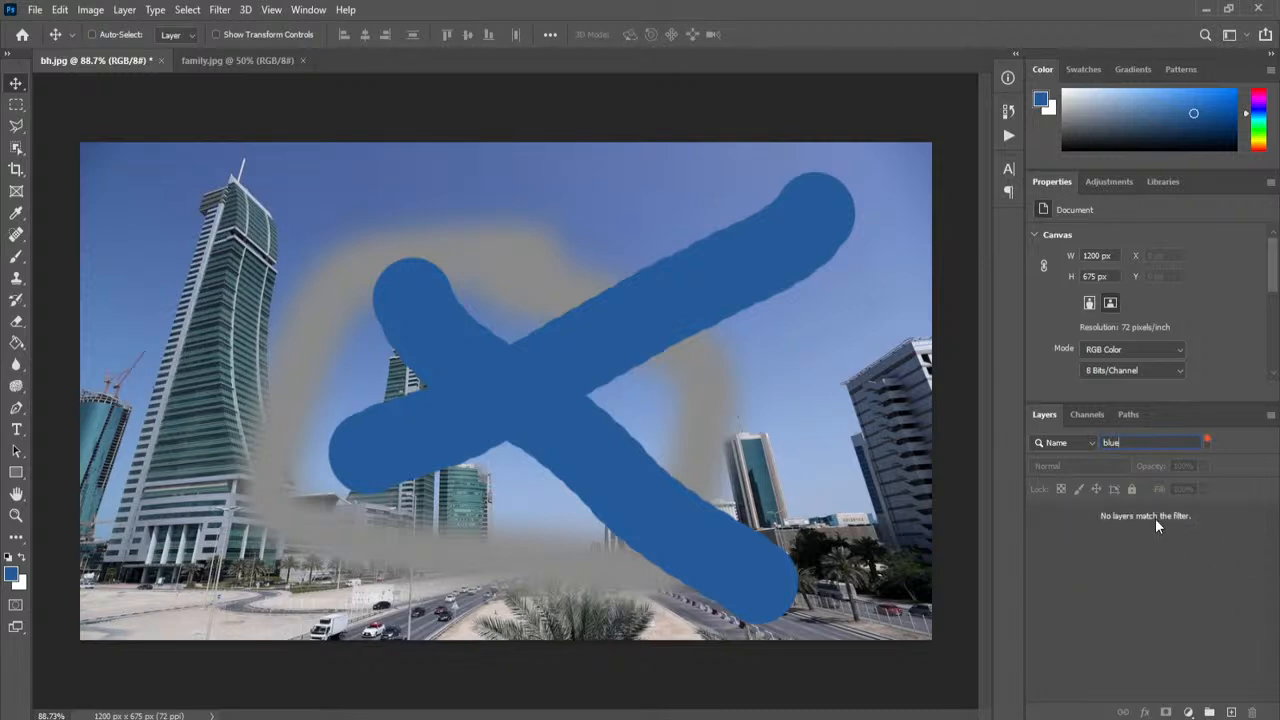
{"action": "key", "text": "ctrl+a"}
{"action": "key", "text": "BackSpace"}
{"action": "key", "text": "BackSpace"}
{"action": "key", "text": "BackSpace"}
{"action": "key", "text": "BackSpace"}
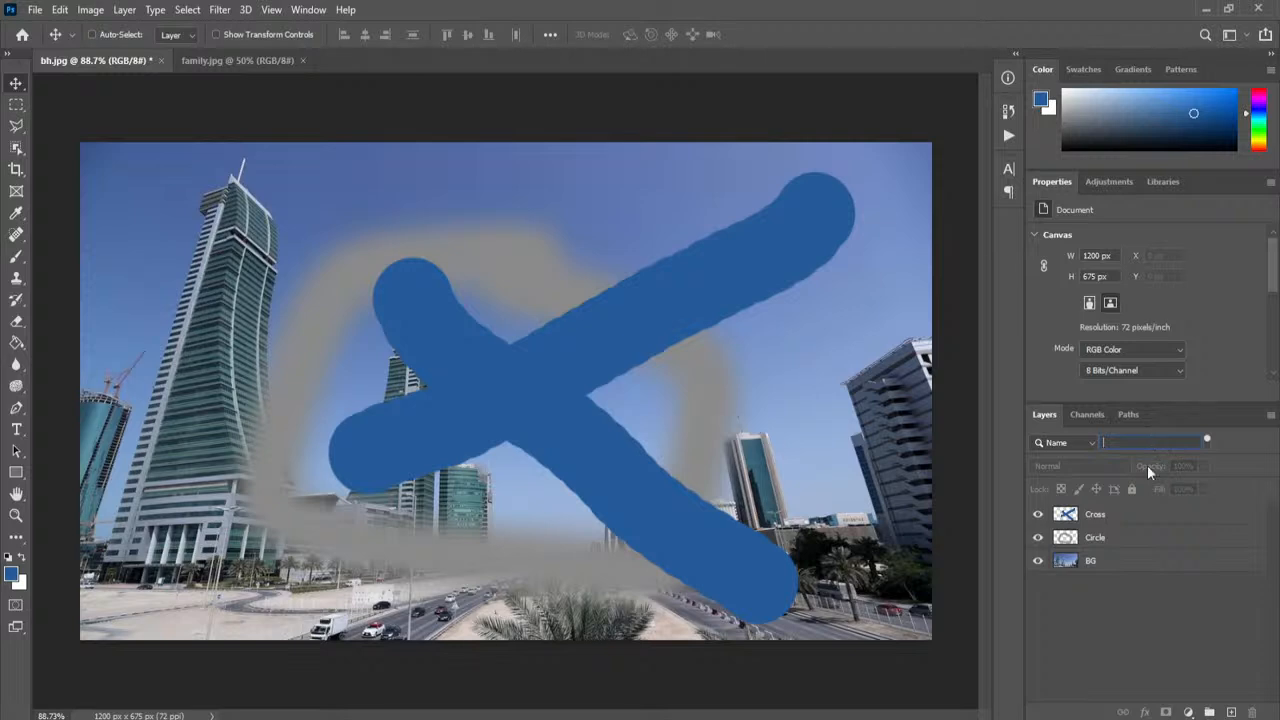
Step: Isolate the Circle layer in the layer list with Isolate Layers and turn the isolation off again
{"action": "left_click", "coordinate": [187, 10]}
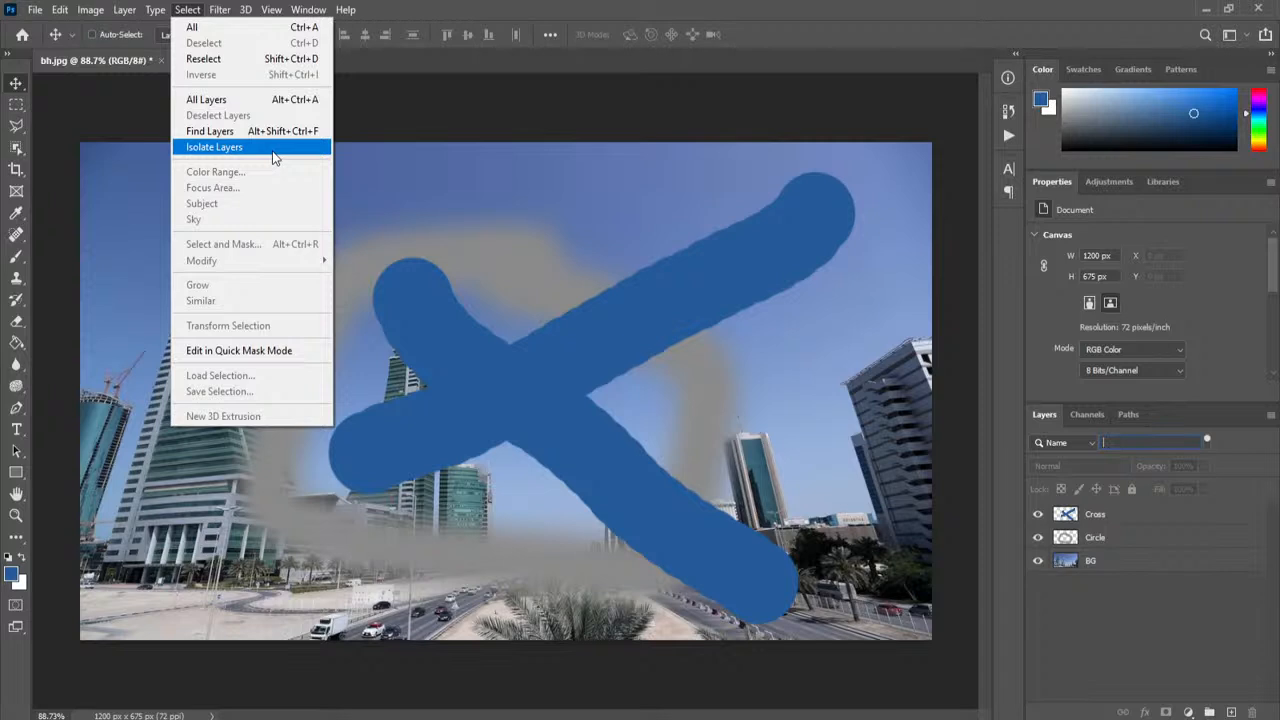
{"action": "left_click", "coordinate": [1180, 620]}
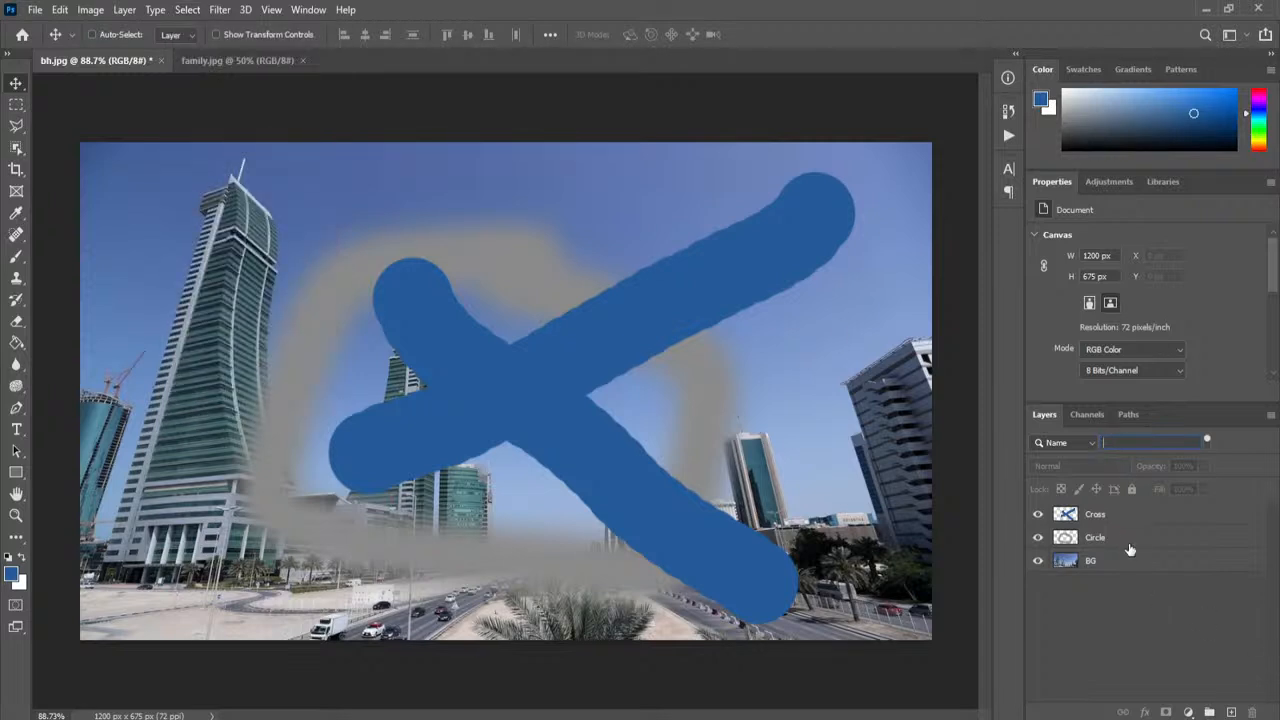
{"action": "left_click", "coordinate": [1130, 546]}
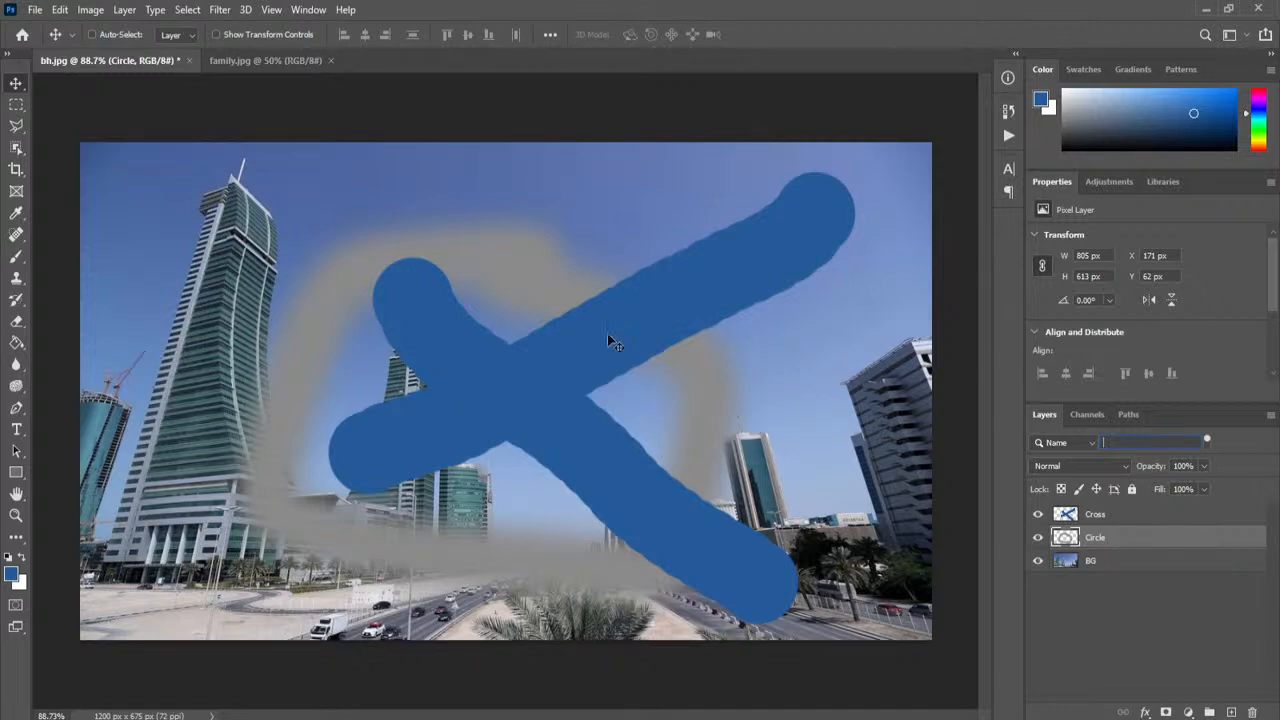
{"action": "left_click", "coordinate": [197, 12]}
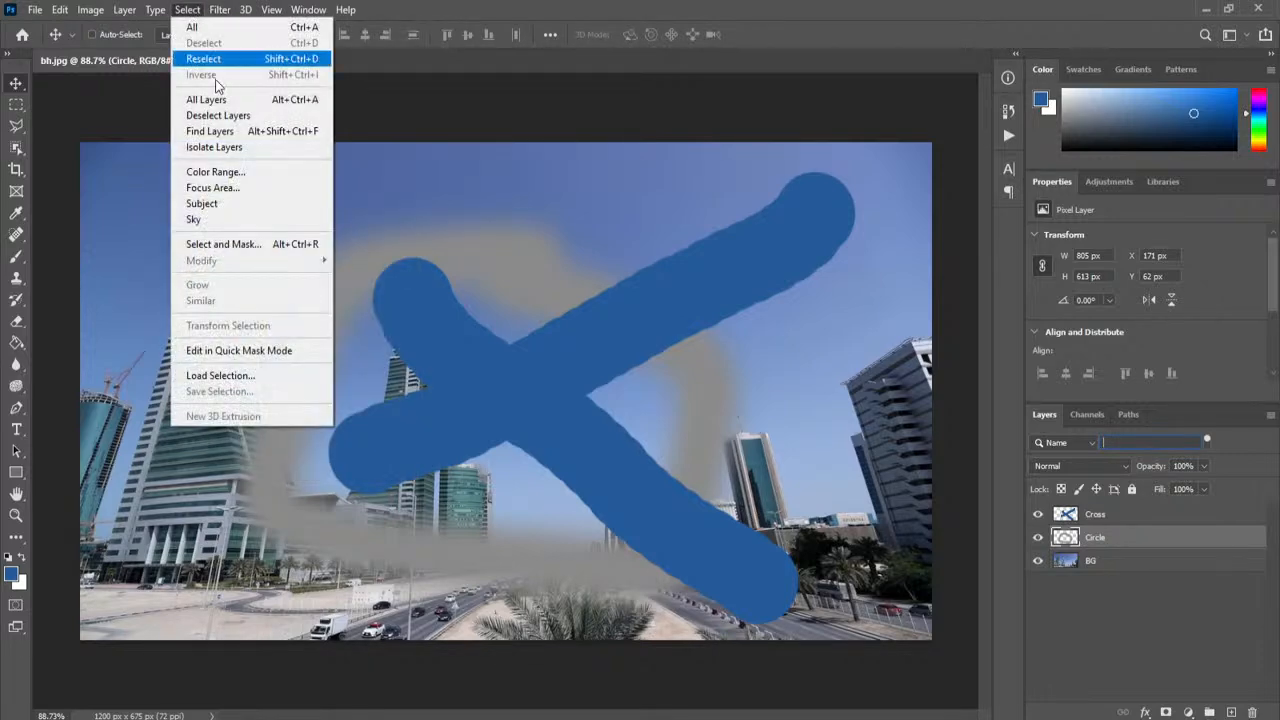
{"action": "left_click", "coordinate": [241, 150]}
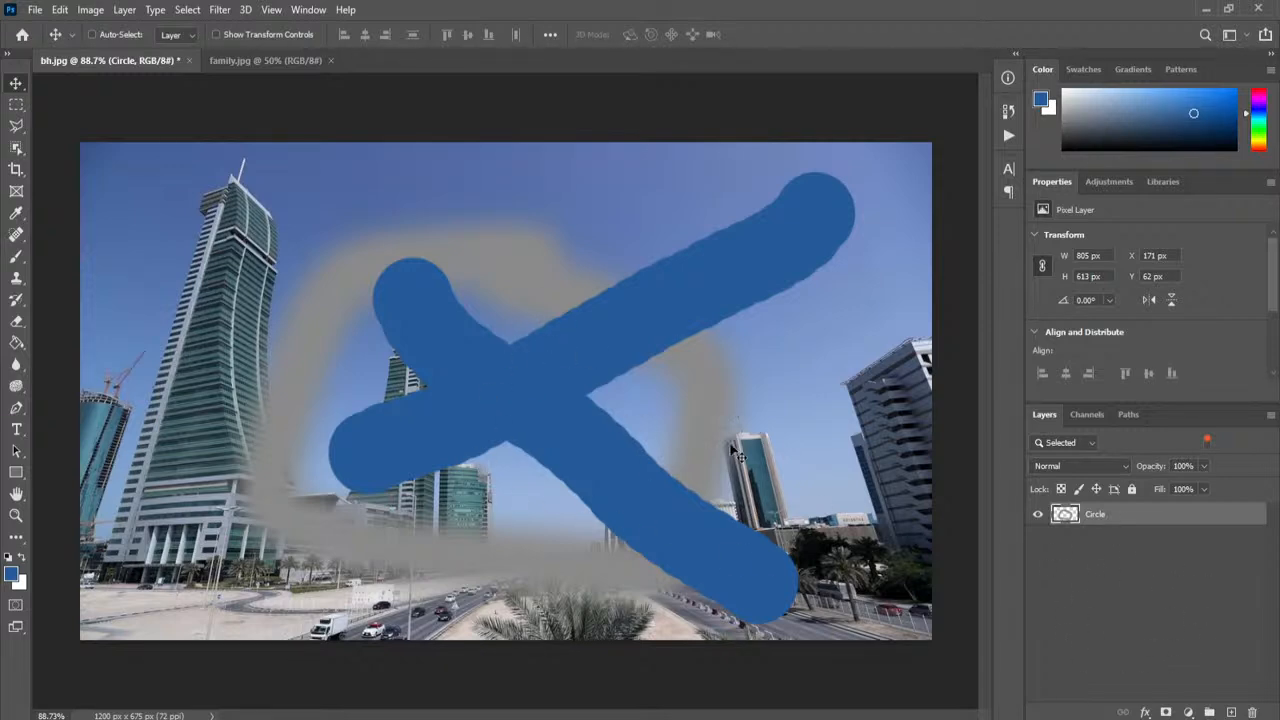
{"action": "left_click", "coordinate": [187, 10]}
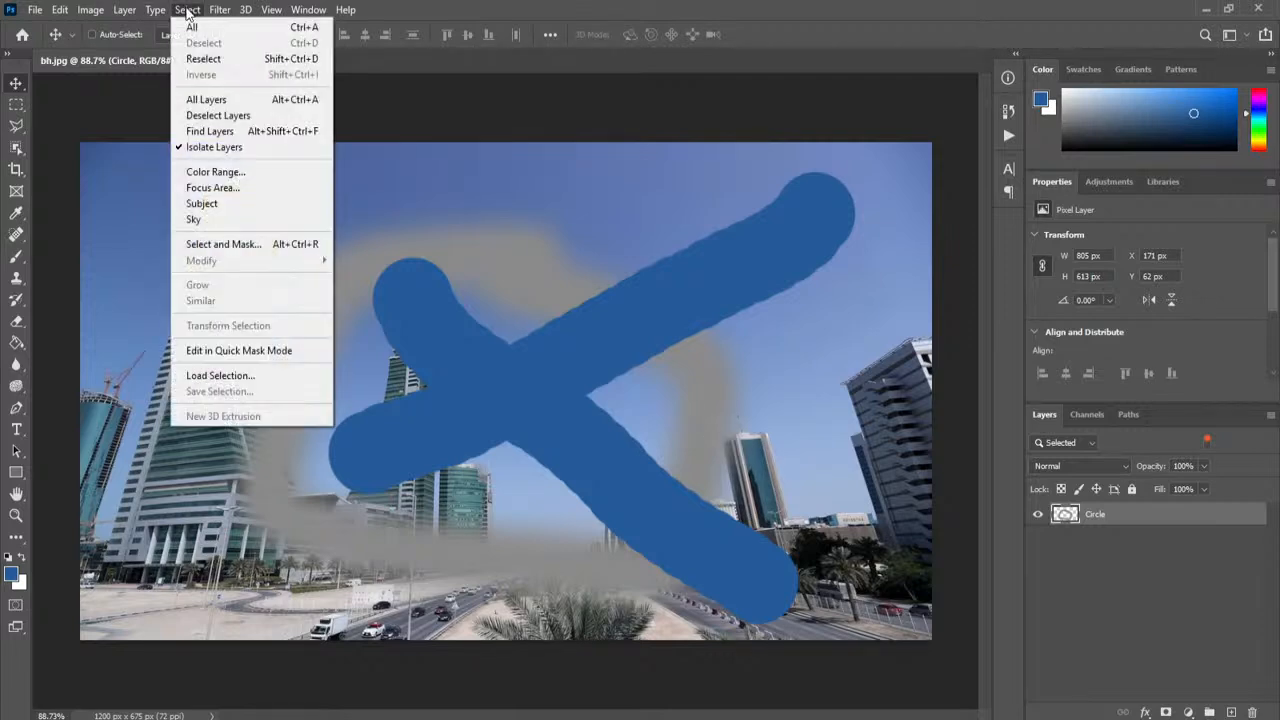
{"action": "left_click", "coordinate": [242, 150]}
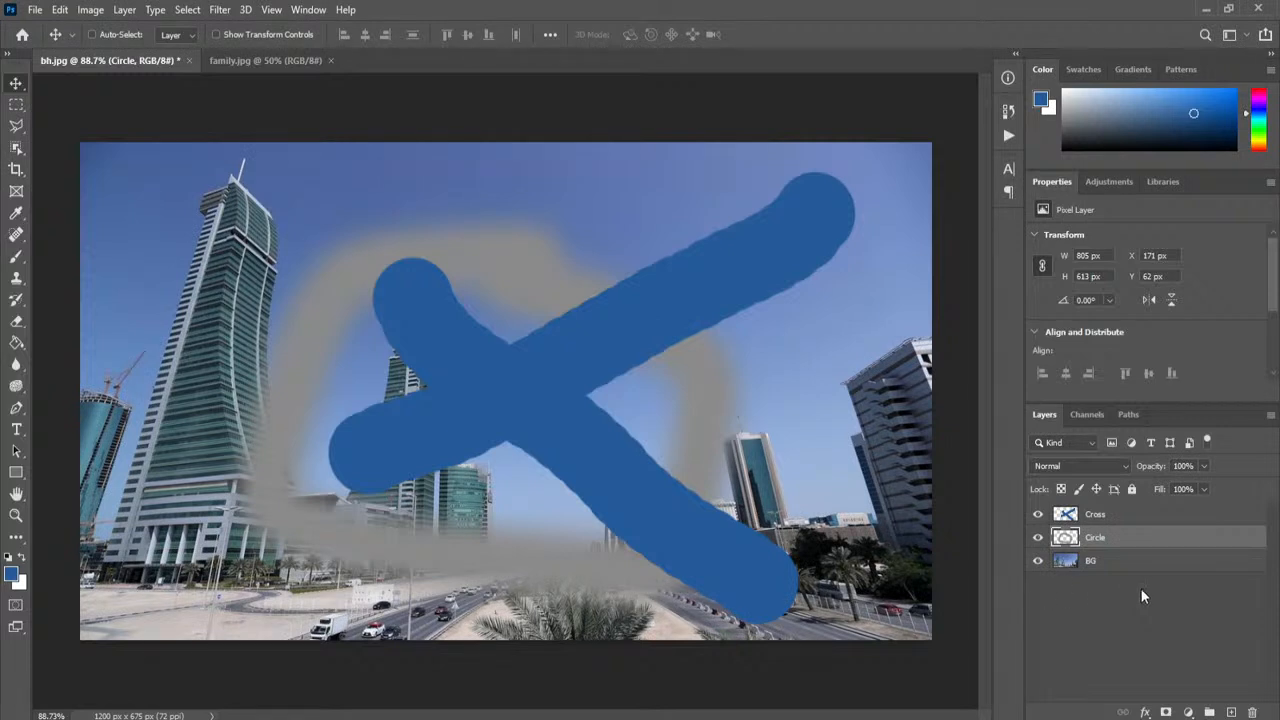
Step: Select the Cross and BG layers individually, select both together without Circle, and clear the layer selection
{"action": "left_click", "coordinate": [1137, 559]}
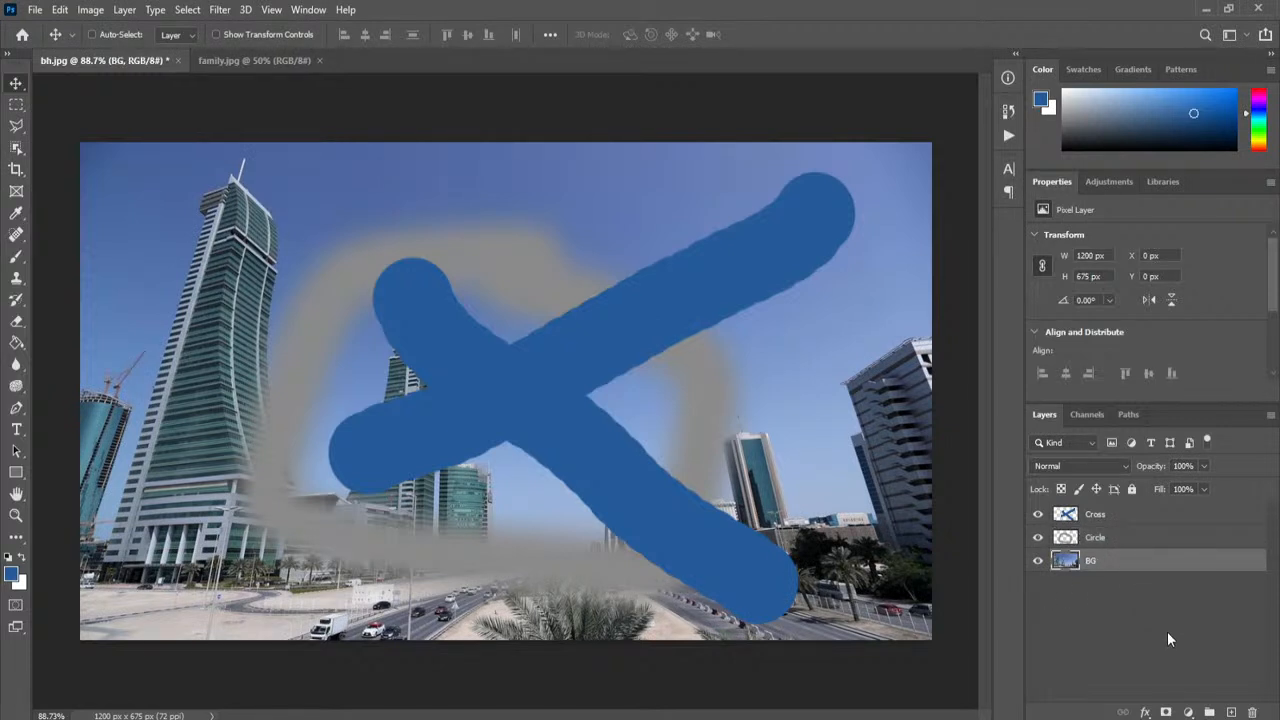
{"action": "left_click", "coordinate": [1126, 517]}
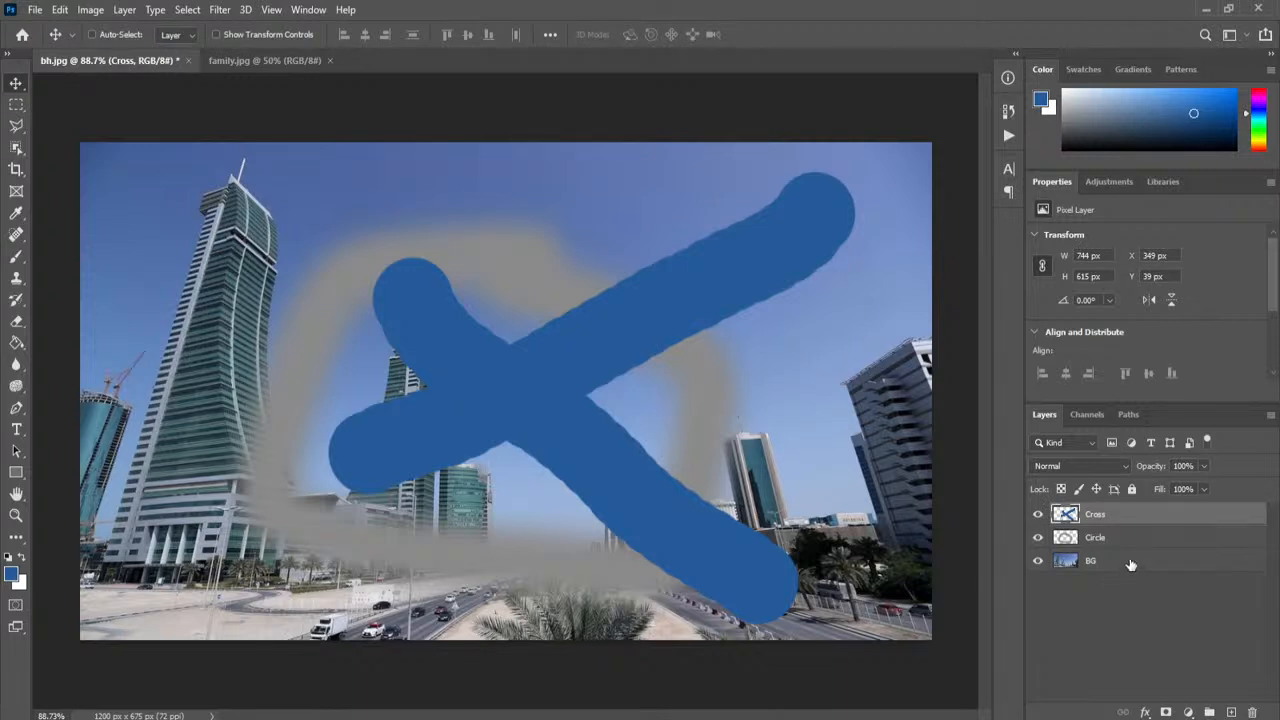
{"action": "left_click", "coordinate": [1131, 565]}
{"action": "left_click", "coordinate": [1134, 521]}
{"action": "left_click", "coordinate": [1137, 565], "text": "ctrl"}
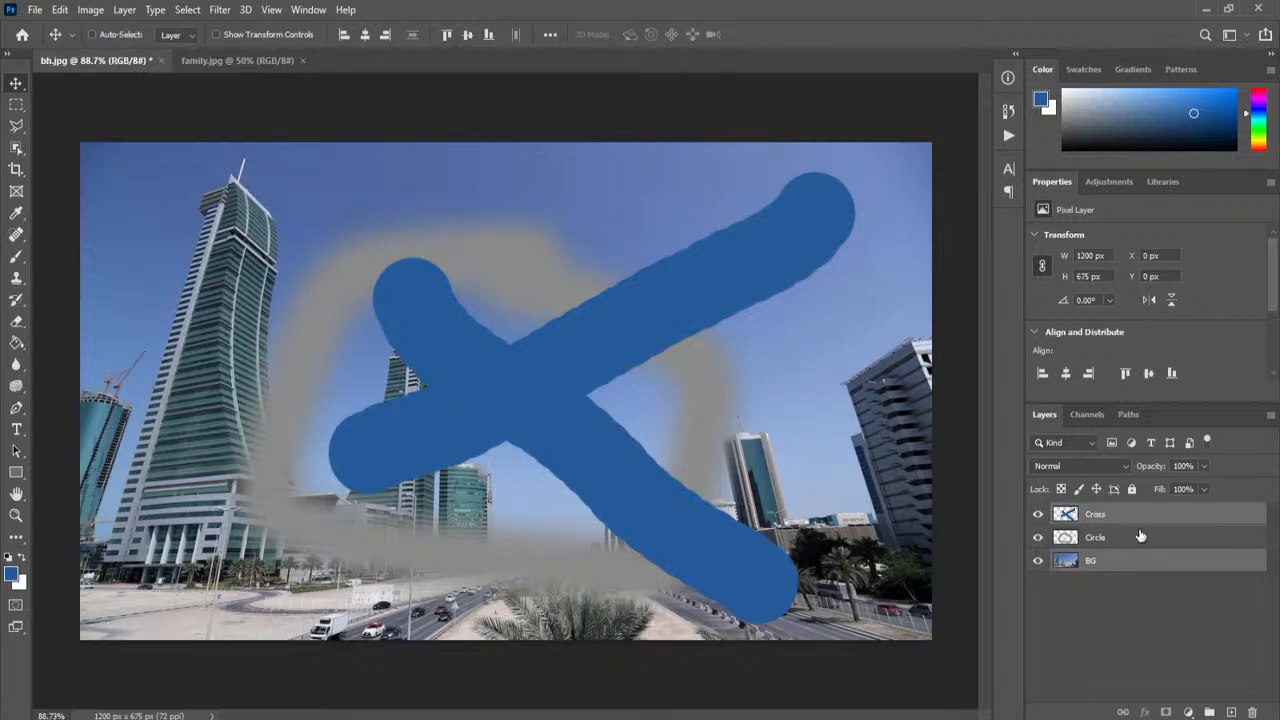
{"action": "left_click", "coordinate": [1156, 589]}
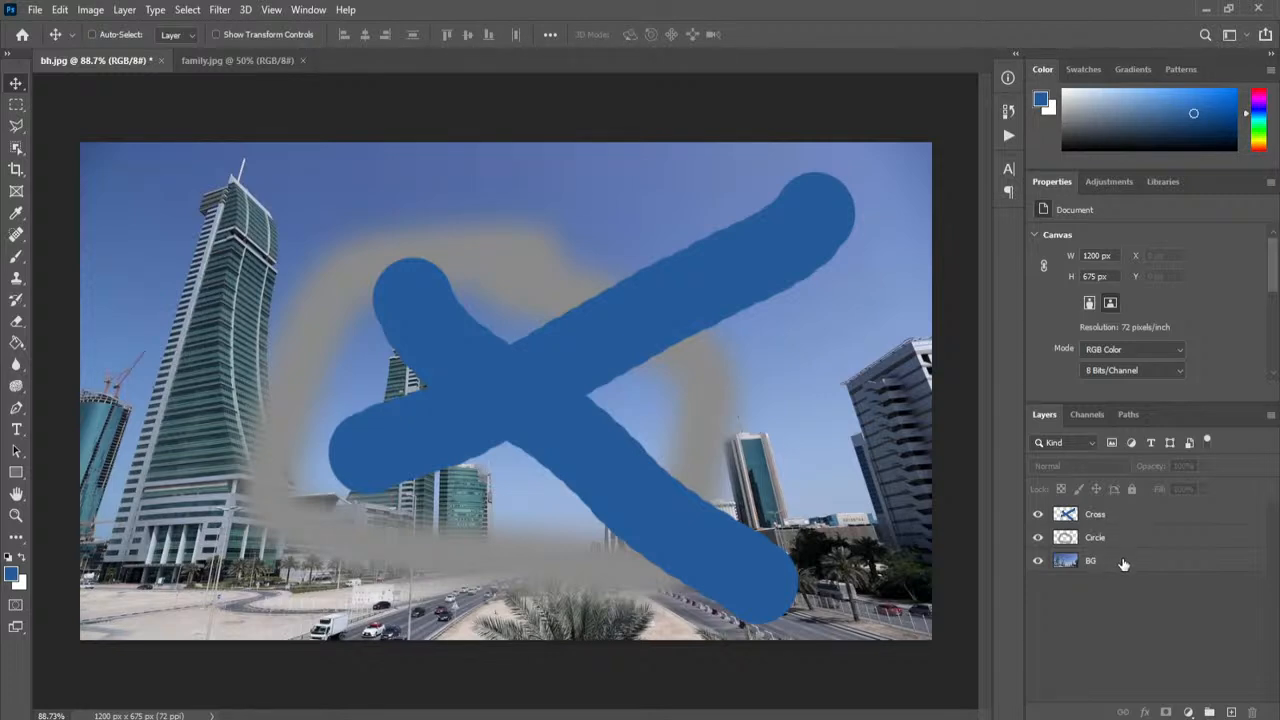
Step: Select the BG layer, add only the Cross layer to the selection, and deselect both
{"action": "left_click", "coordinate": [1123, 564]}
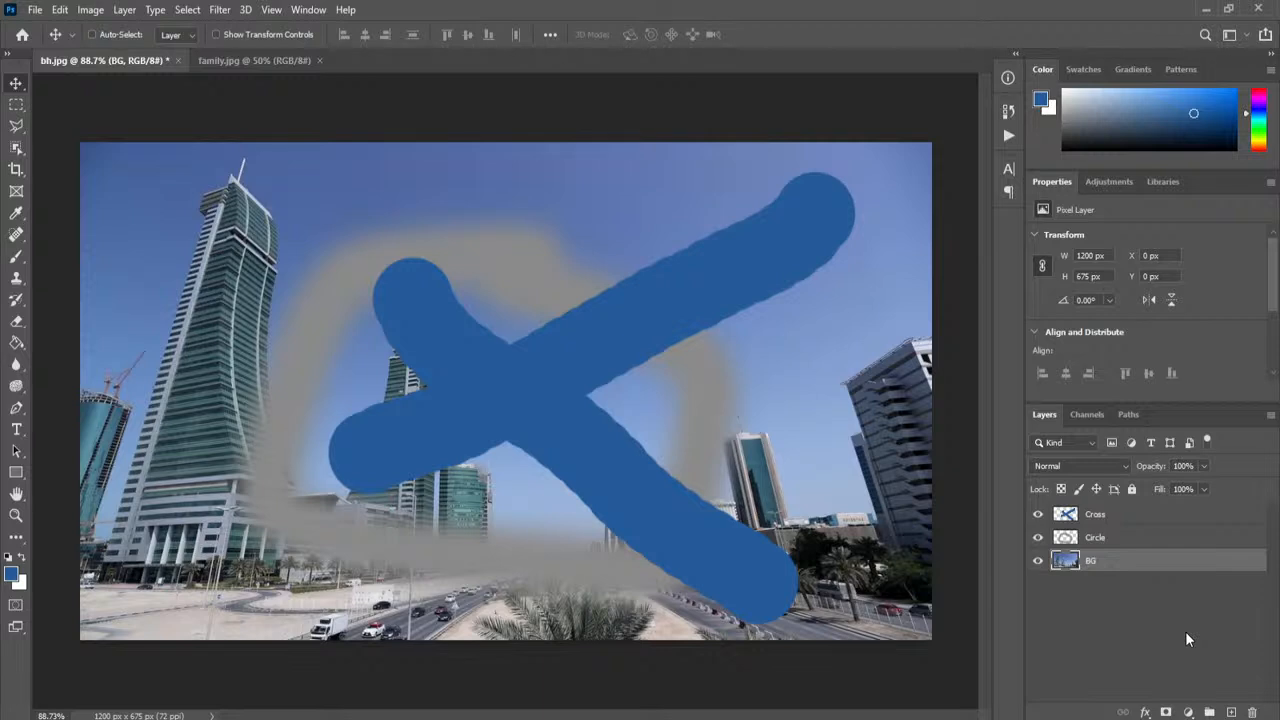
{"action": "key", "text": "ctrl"}
{"action": "left_click", "coordinate": [1140, 521], "text": "ctrl"}
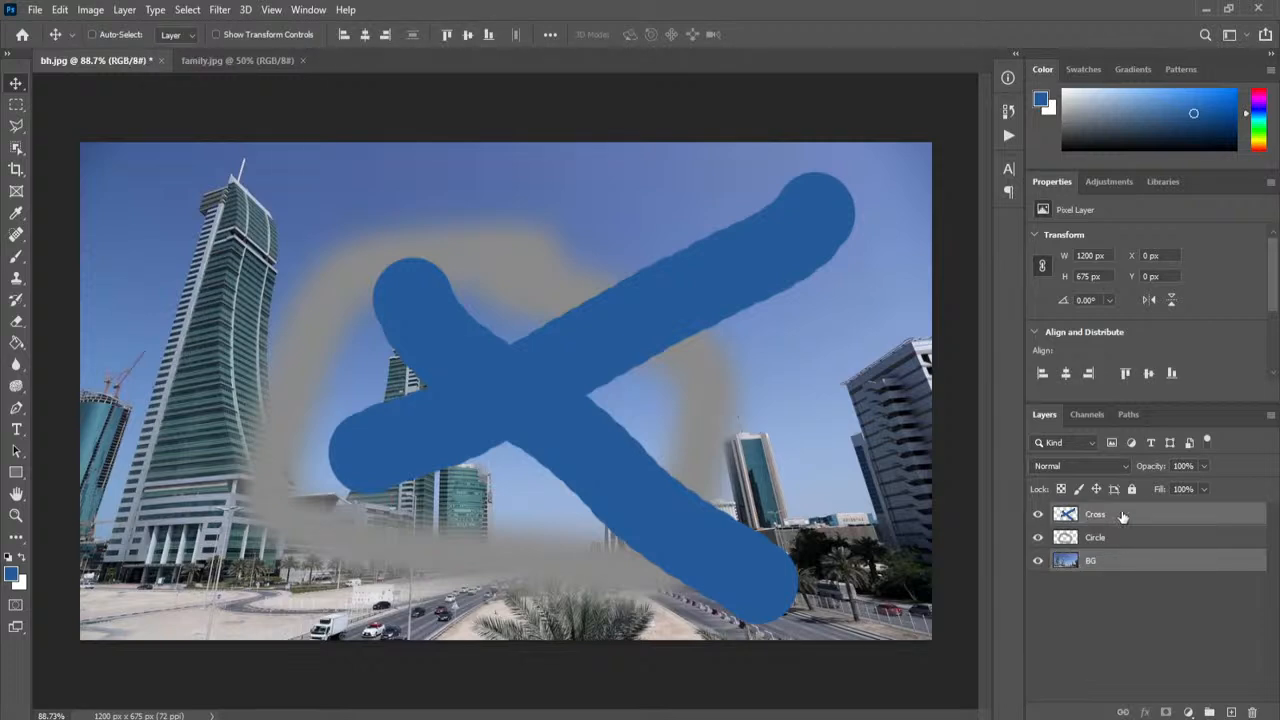
{"action": "left_click", "coordinate": [1155, 604]}
Step: Select the whole range of layers from Cross through BG, including Circle, and deselect them
{"action": "left_click", "coordinate": [1133, 569]}
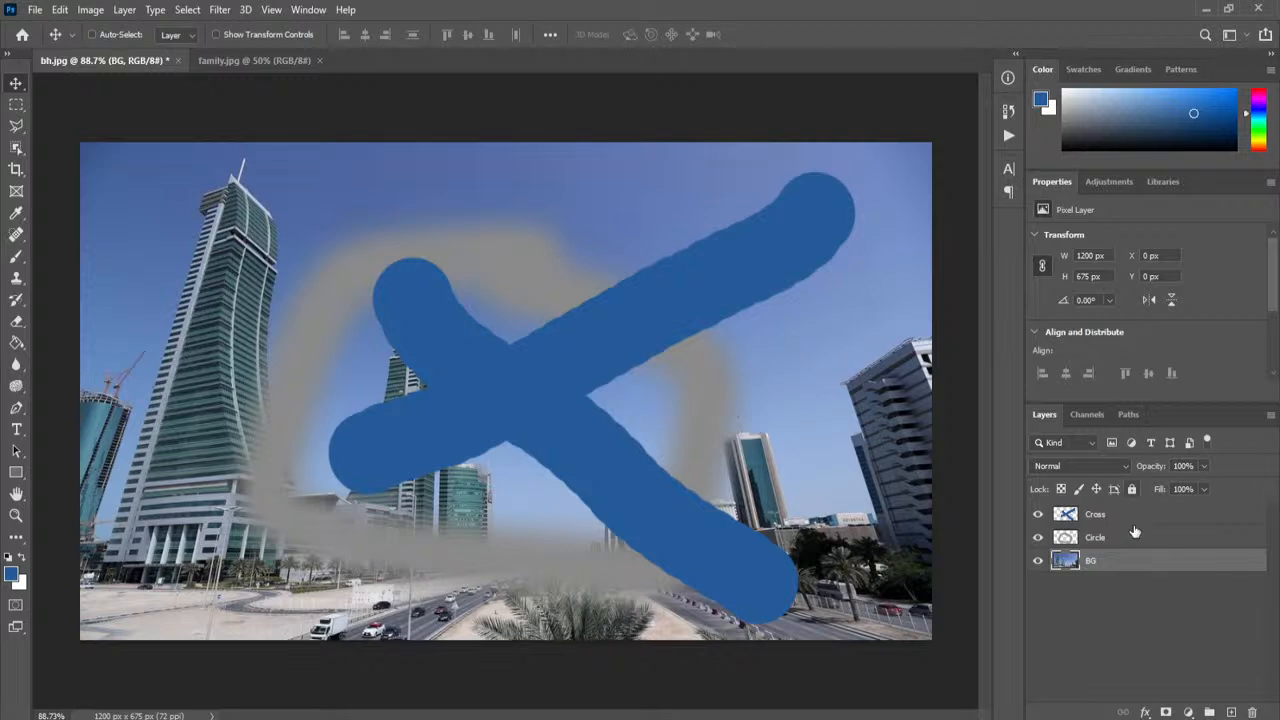
{"action": "left_click", "coordinate": [1128, 519]}
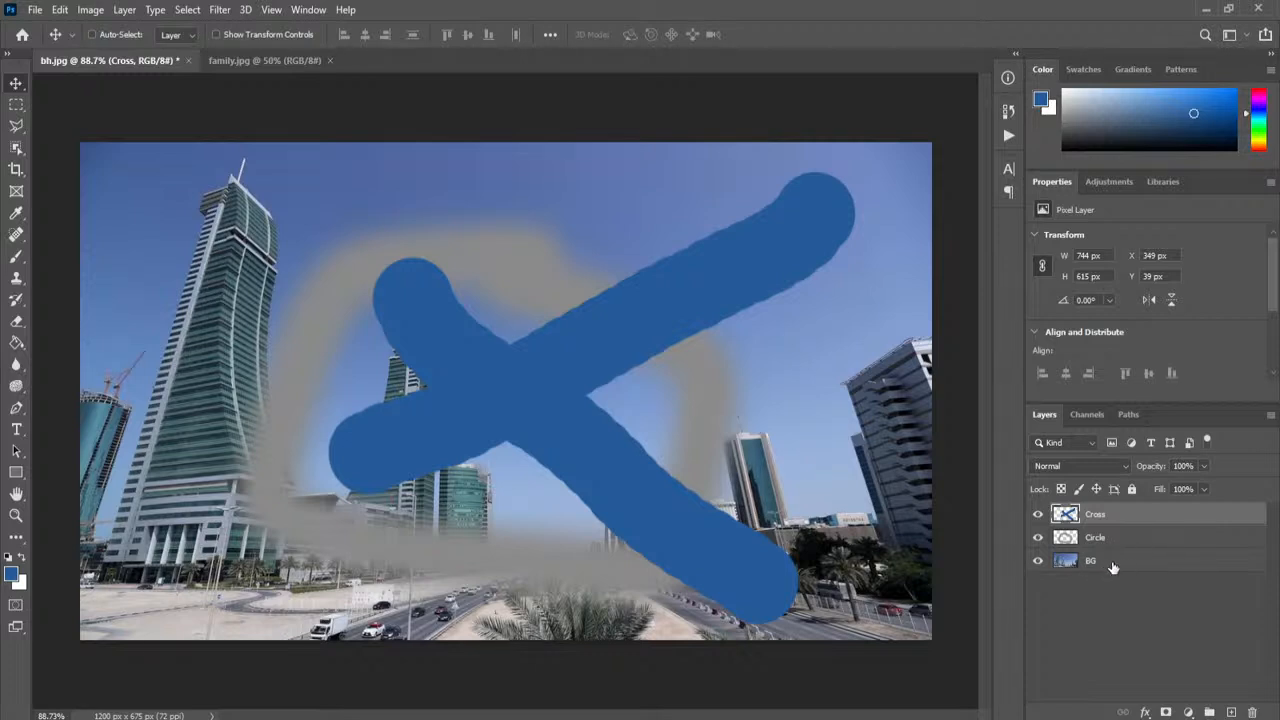
{"action": "left_click", "coordinate": [1113, 565], "text": "shift"}
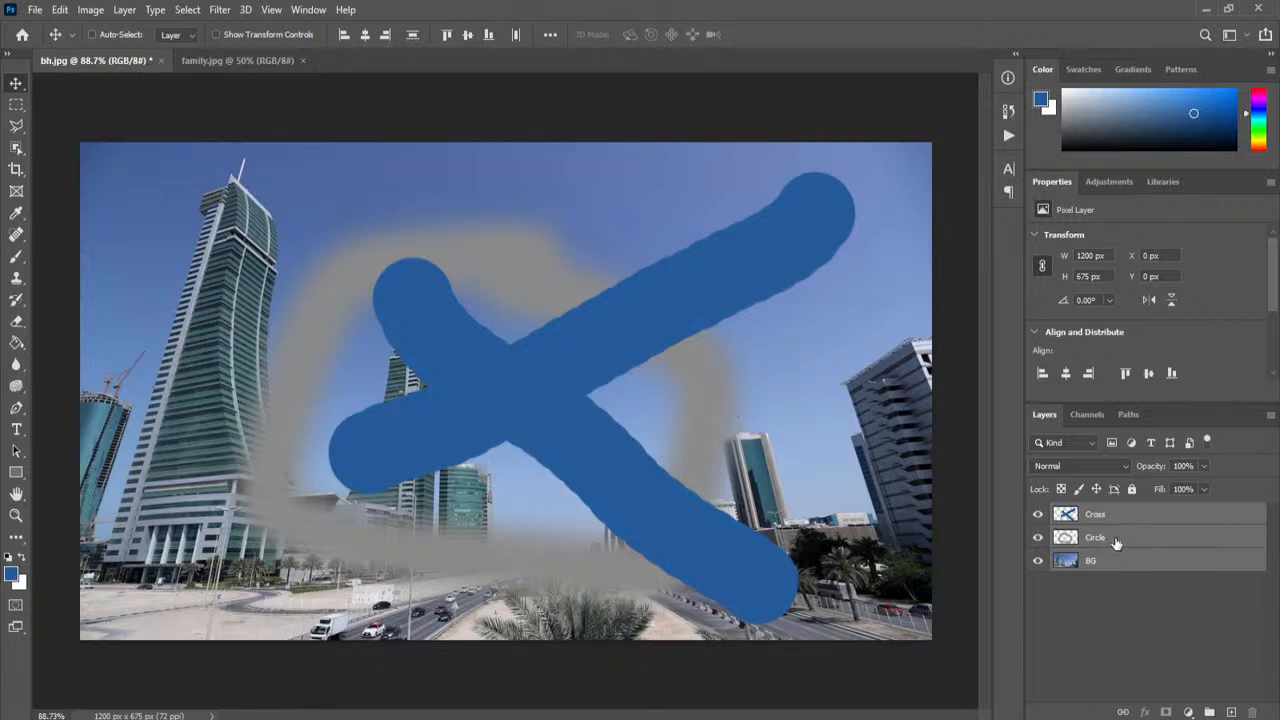
{"action": "left_click", "coordinate": [1121, 603]}
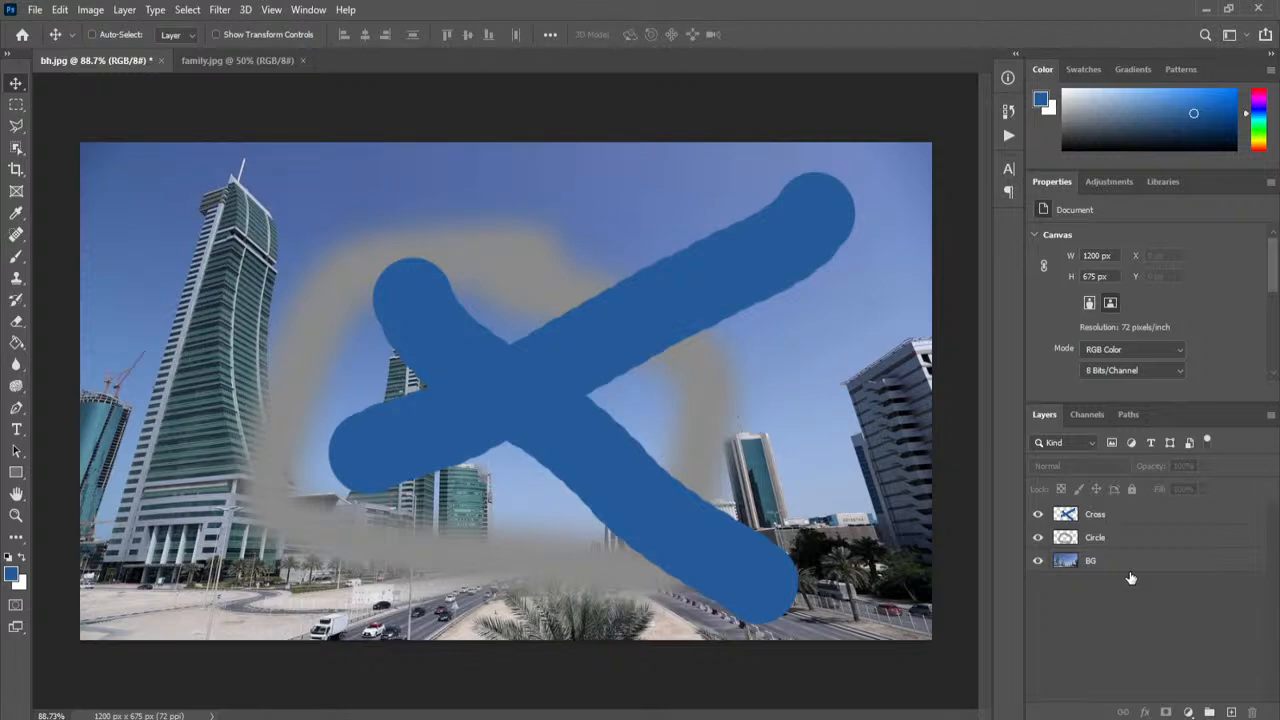
Step: Select the BG and Cross layers together, leaving Circle out, and isolate them in the layer list with Isolate Layers
{"action": "left_click", "coordinate": [1113, 567]}
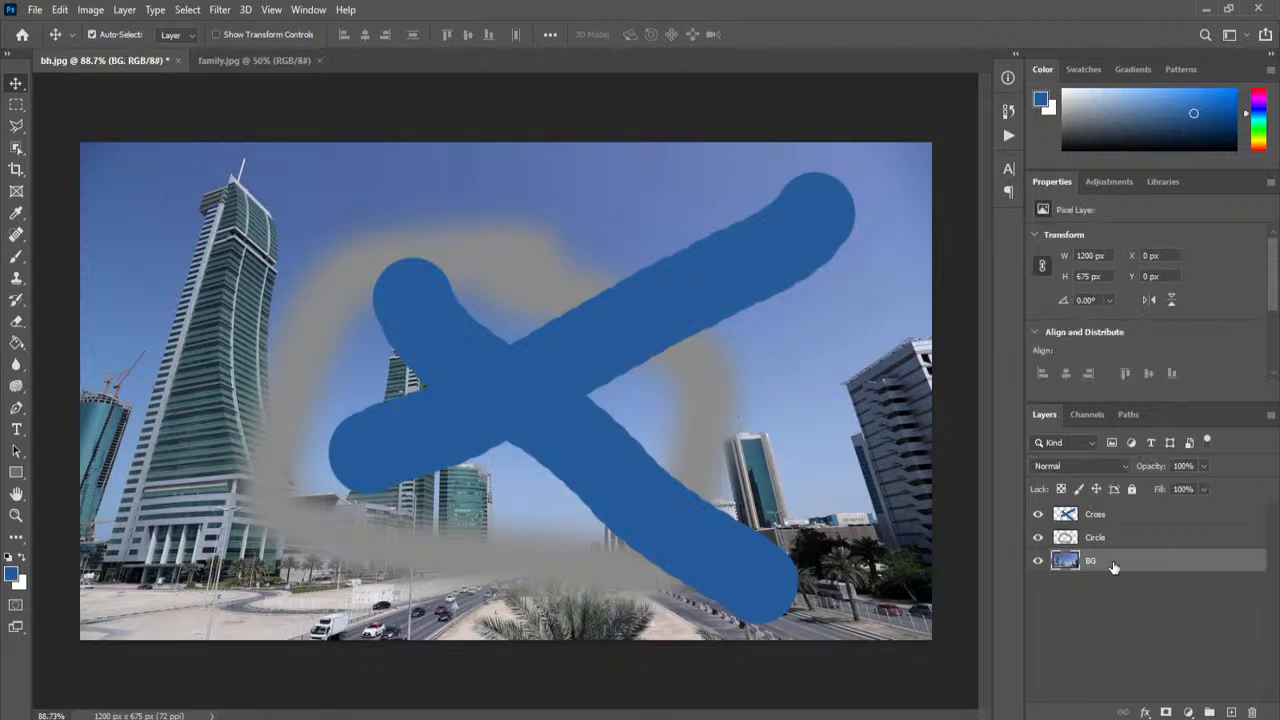
{"action": "left_click", "coordinate": [1112, 516], "text": "ctrl"}
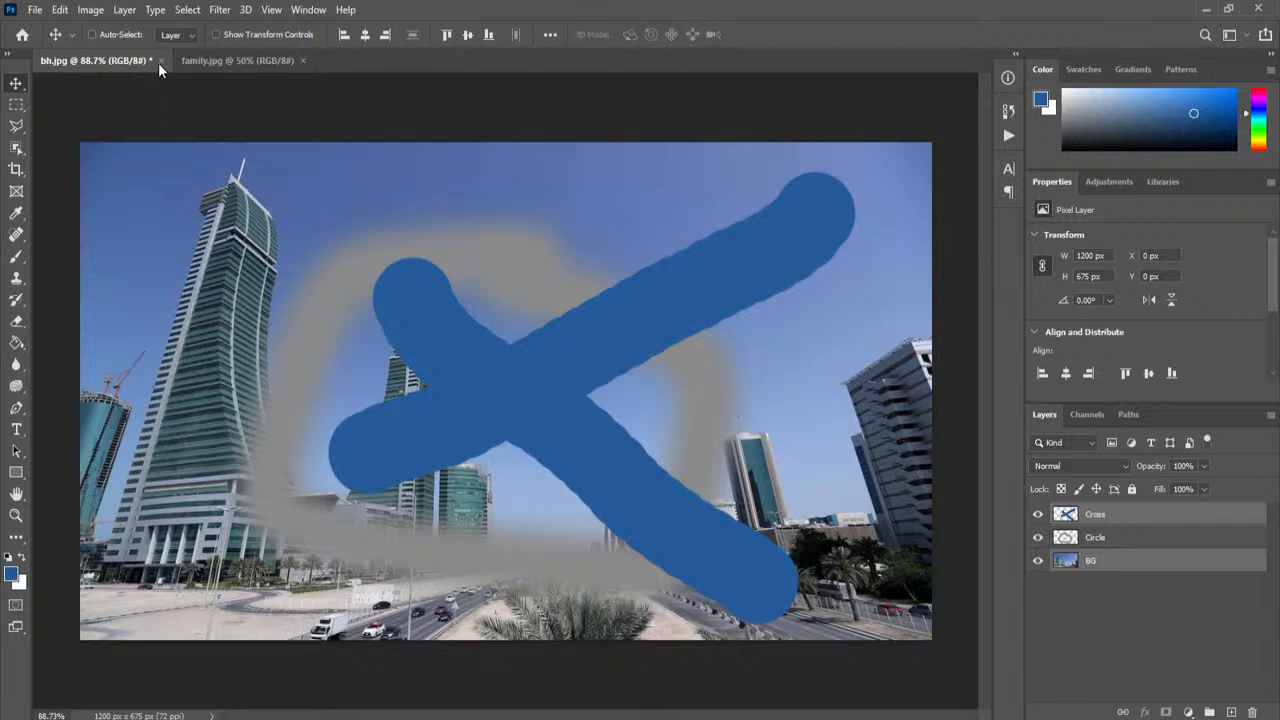
{"action": "left_click", "coordinate": [190, 10]}
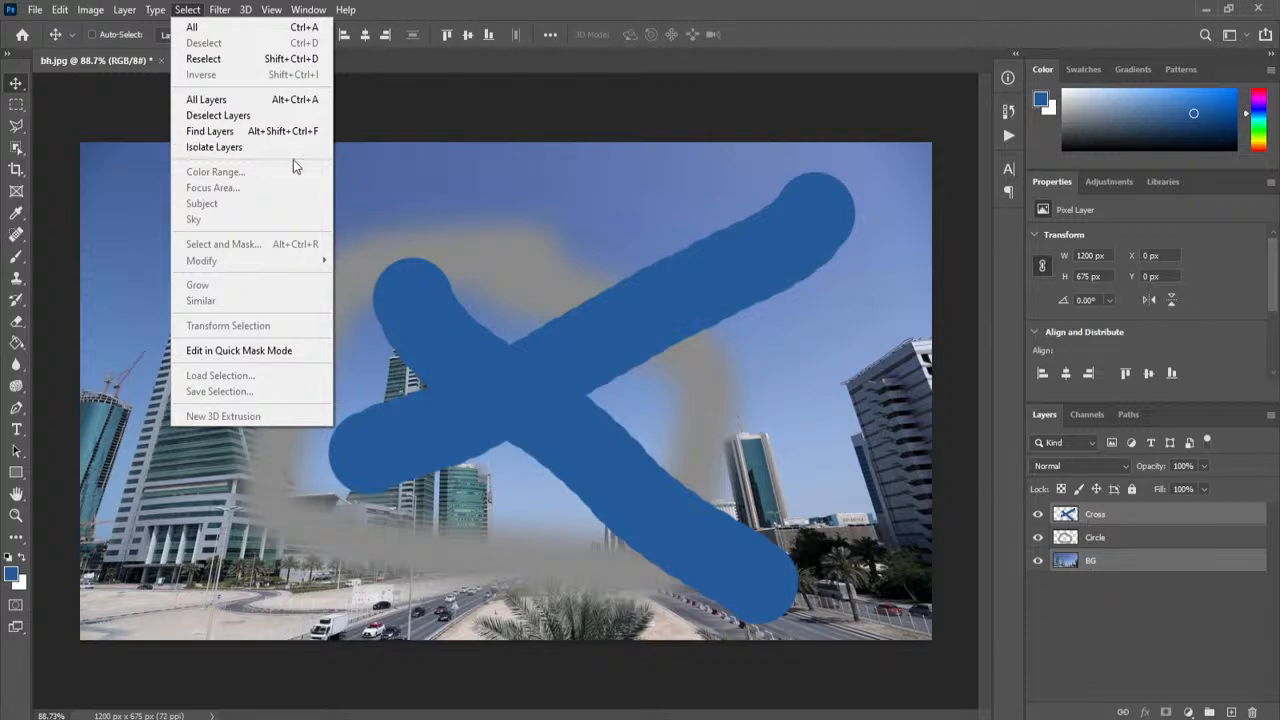
{"action": "left_click", "coordinate": [270, 148]}
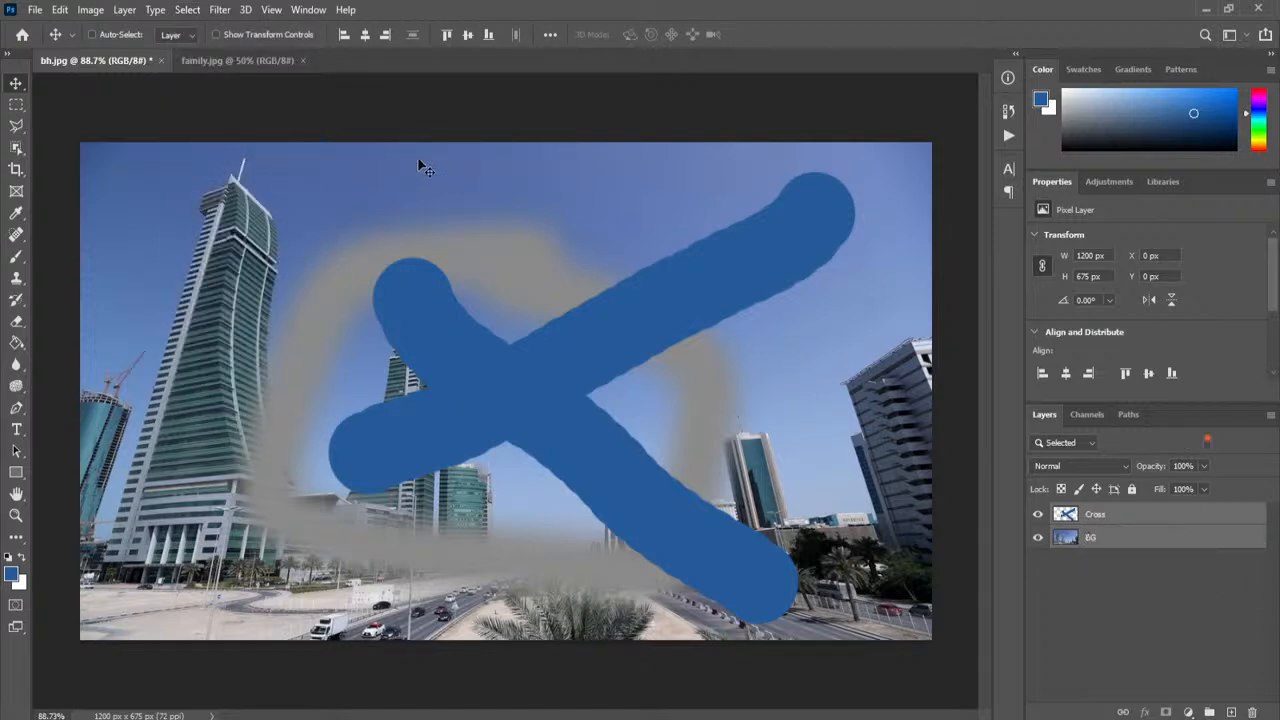
Step: Turn off the layer isolation filter and clear the layer selection
{"action": "left_click", "coordinate": [186, 12]}
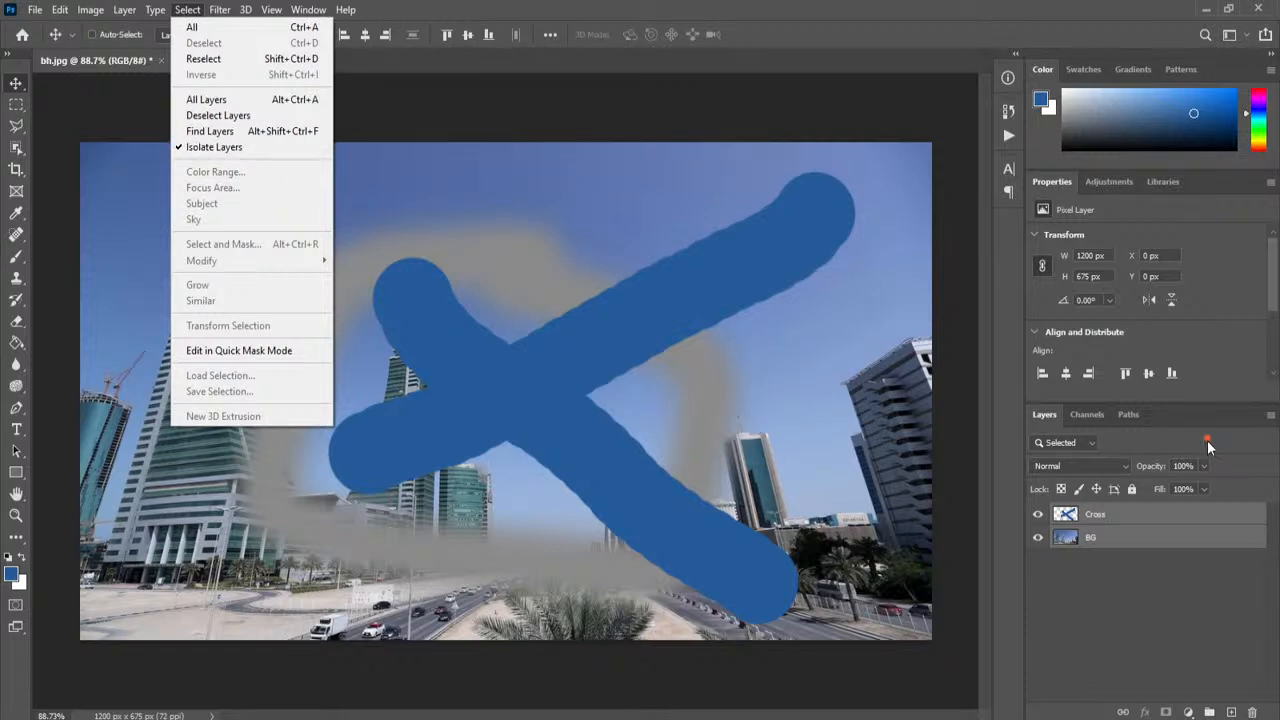
{"action": "left_click", "coordinate": [1207, 441]}
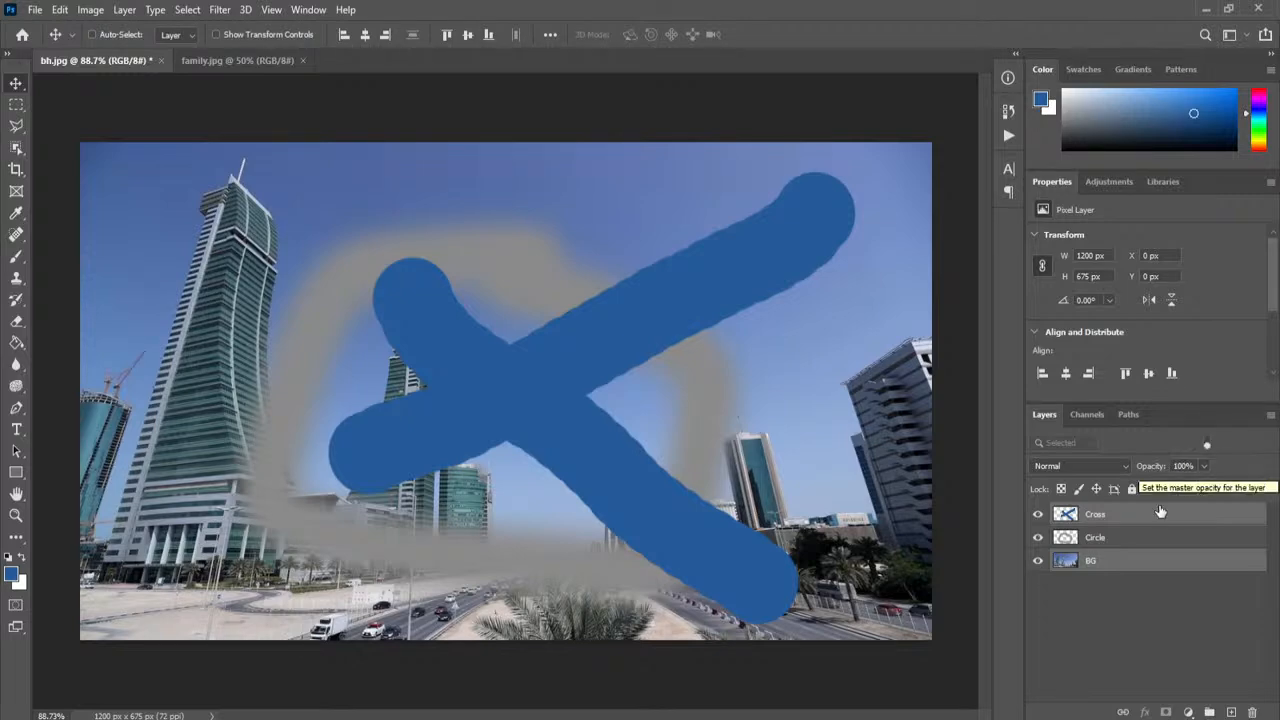
{"action": "left_click", "coordinate": [1156, 618]}
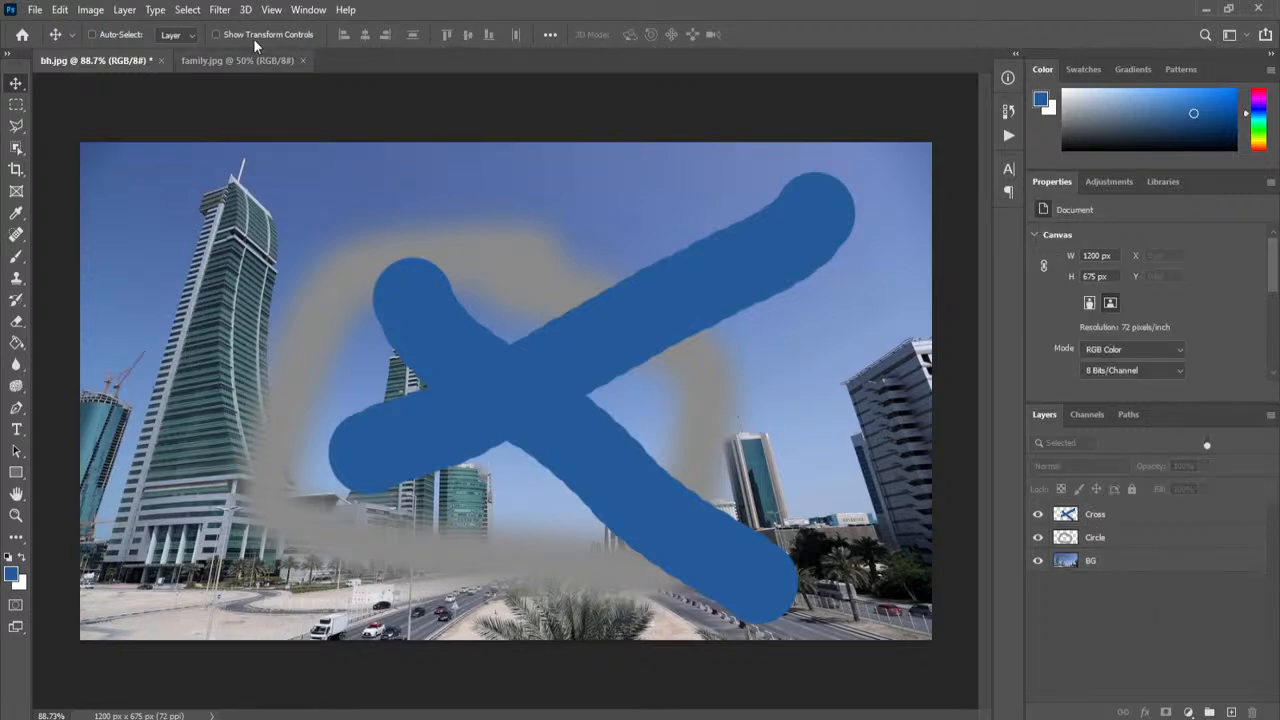
Step: Look over the Select commands and the lasso tool variants, and switch to the family.jpg document
{"action": "left_click", "coordinate": [187, 9]}
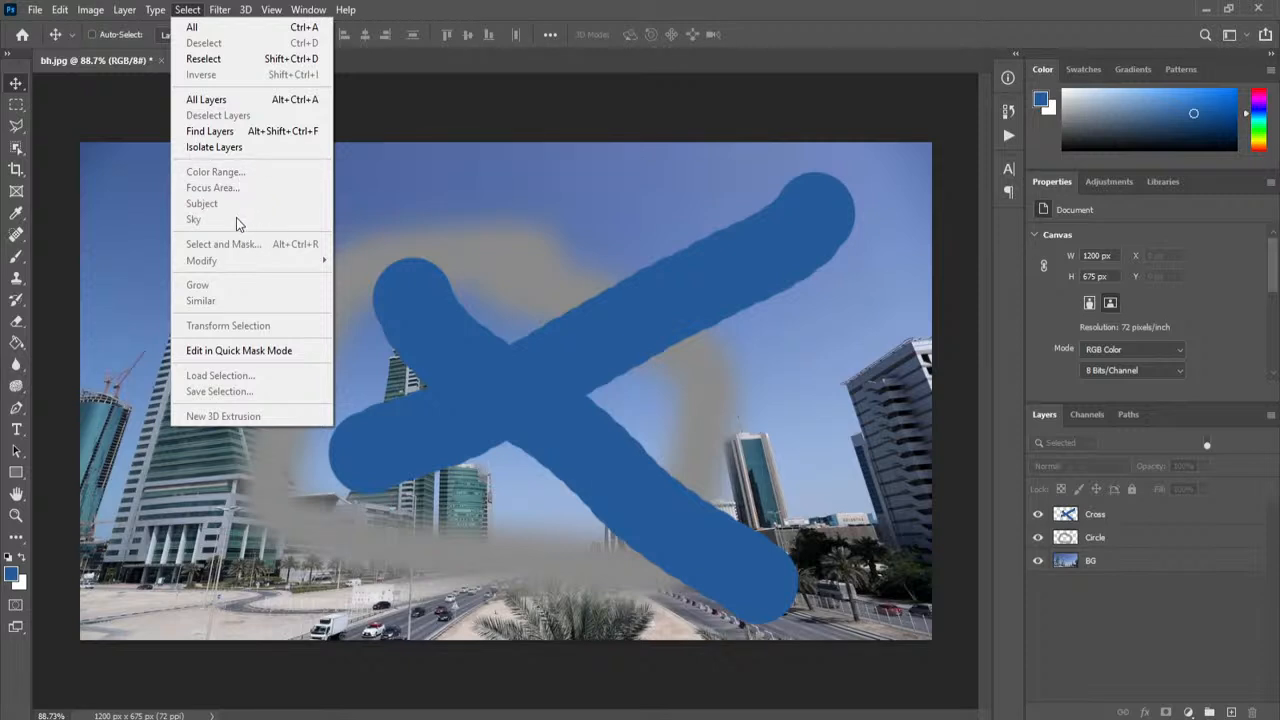
{"action": "left_click", "coordinate": [14, 127]}
{"action": "right_click", "coordinate": [13, 128]}
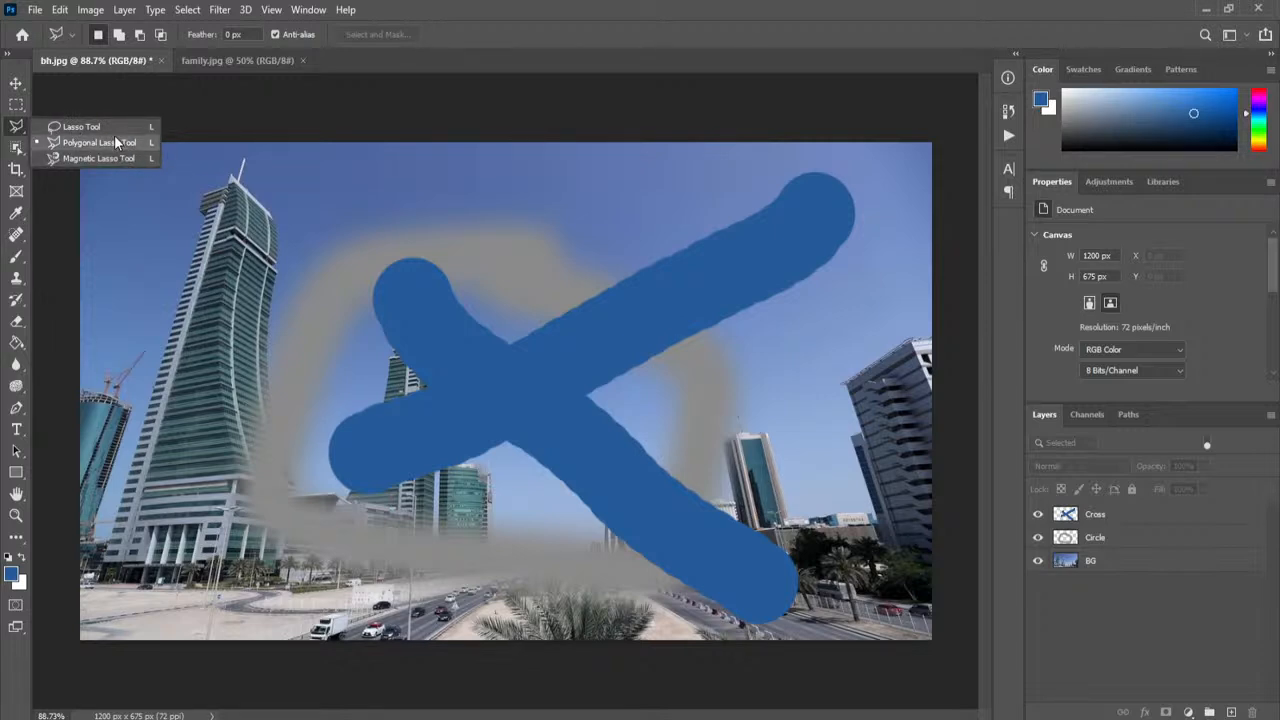
{"action": "left_click", "coordinate": [246, 62]}
{"action": "left_click", "coordinate": [96, 61]}
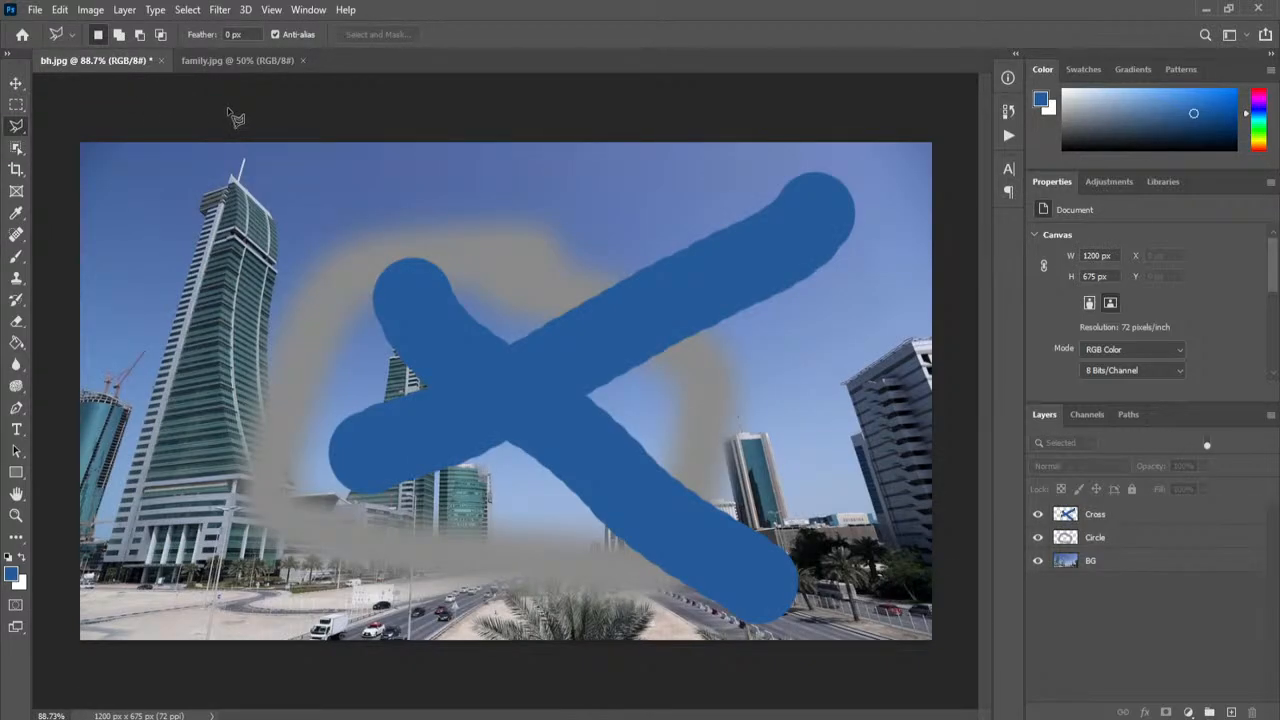
{"action": "left_click", "coordinate": [236, 63]}
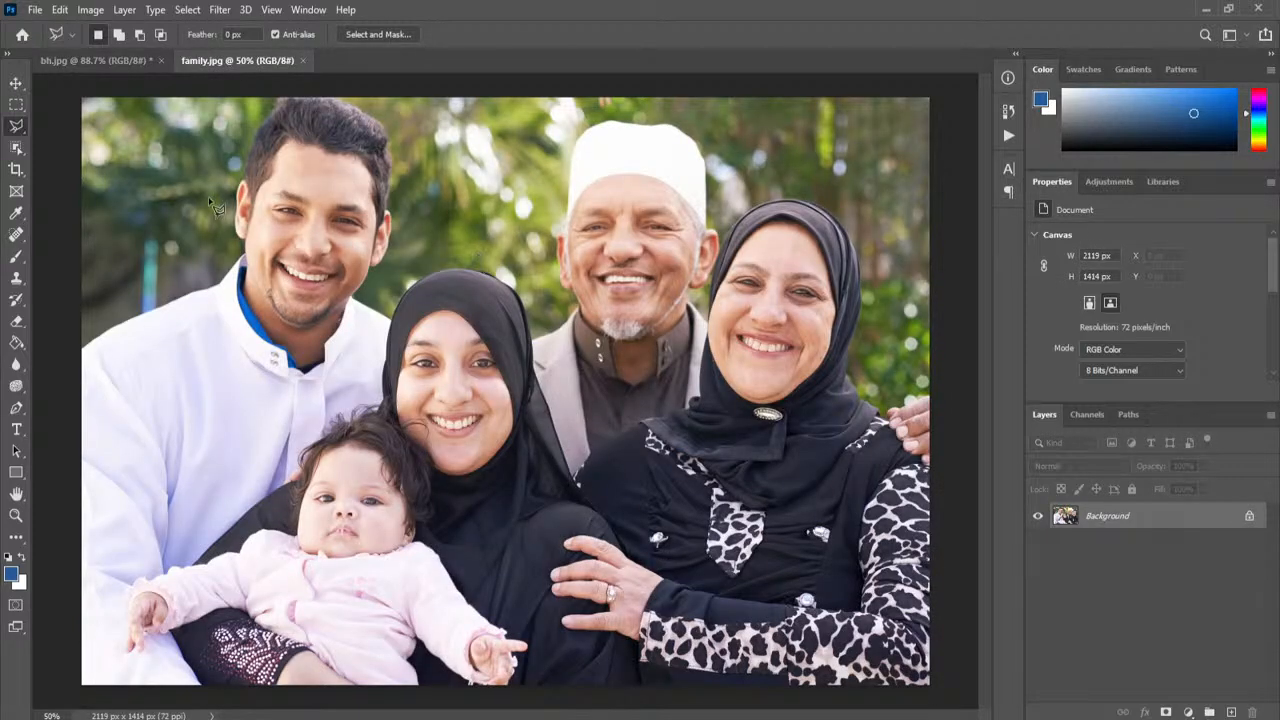
Step: Review the marquee and lasso tool variants and activate the freehand Lasso Tool
{"action": "left_click", "coordinate": [17, 108]}
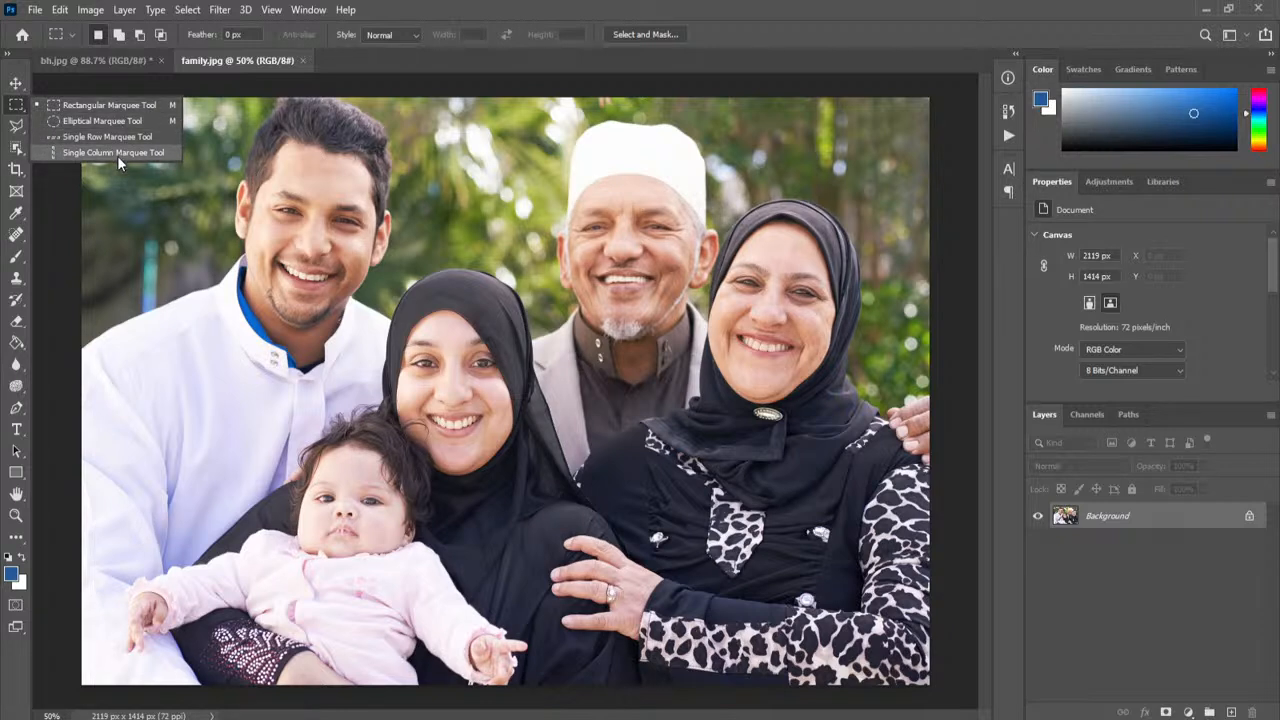
{"action": "left_click", "coordinate": [16, 126]}
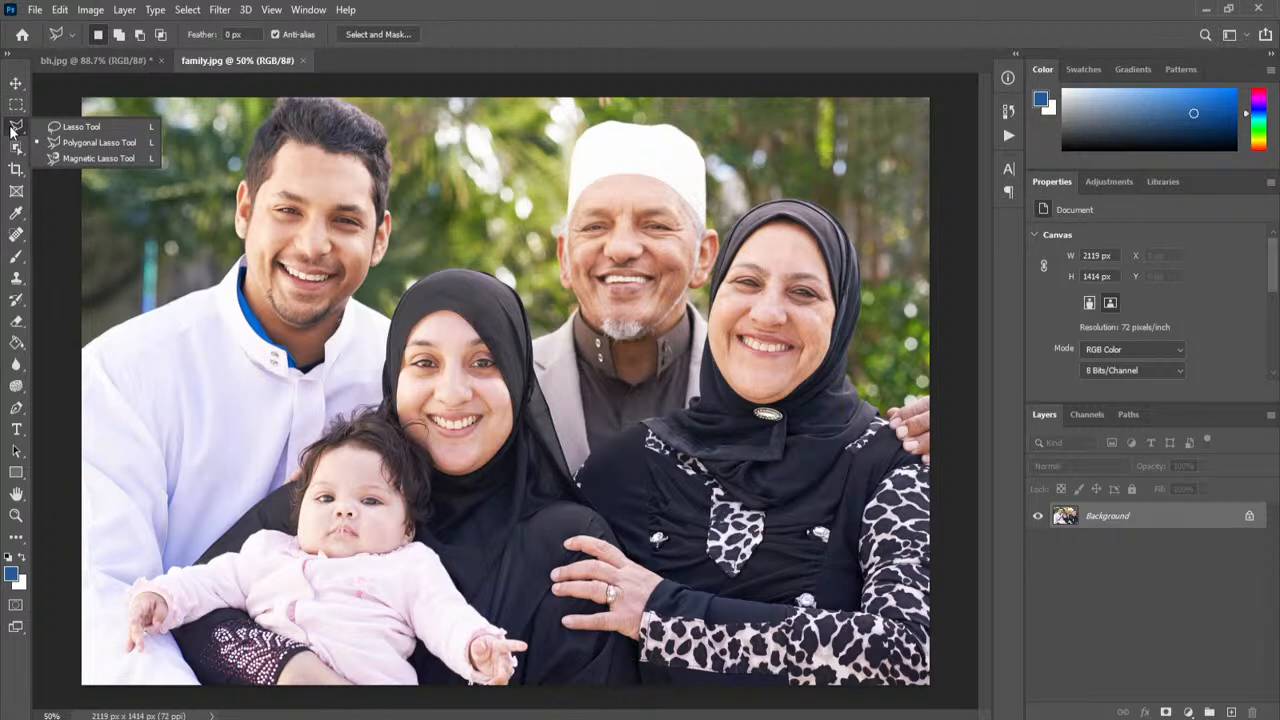
{"action": "left_click", "coordinate": [78, 131]}
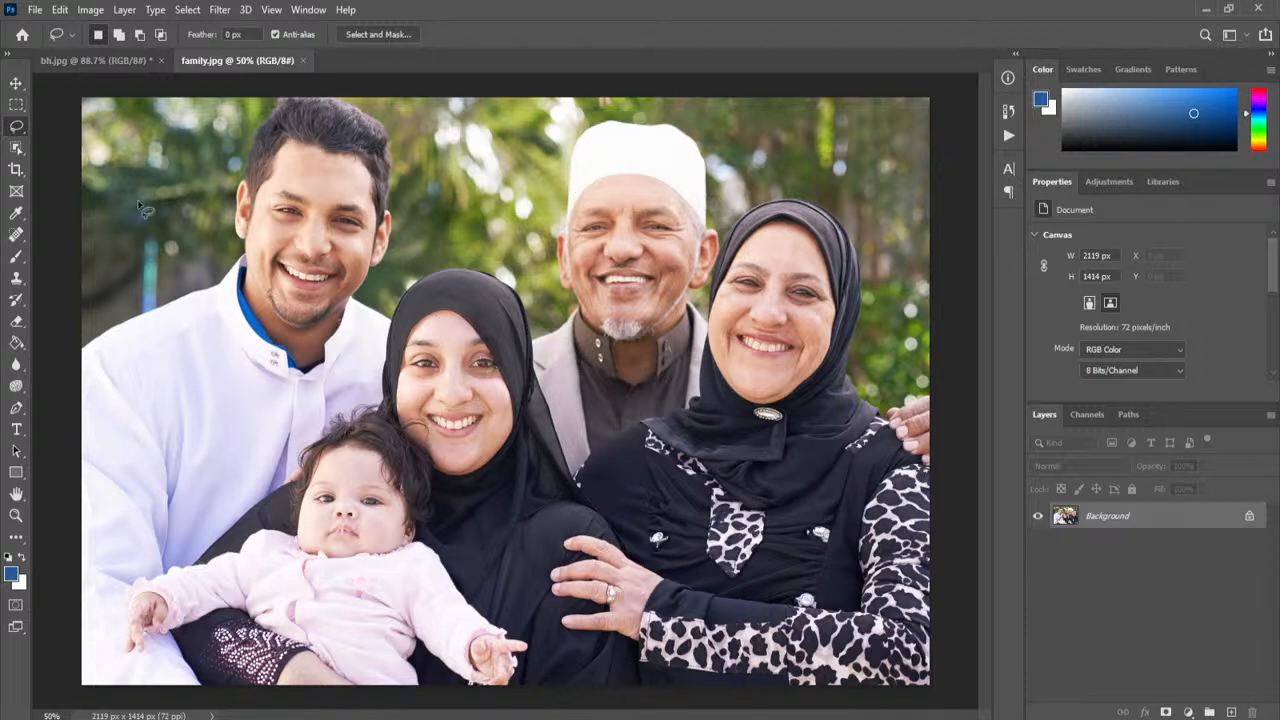
{"action": "right_click", "coordinate": [12, 130]}
{"action": "left_click", "coordinate": [78, 131]}
Step: Trace a freehand lasso selection about 70 × 20 px around the smiling young woman's eye on the image's right side of her face
{"action": "scroll", "coordinate": [488, 368], "scroll_direction": "up", "scroll_amount": 2}
{"action": "scroll", "coordinate": [490, 372], "scroll_direction": "up", "scroll_amount": 10}
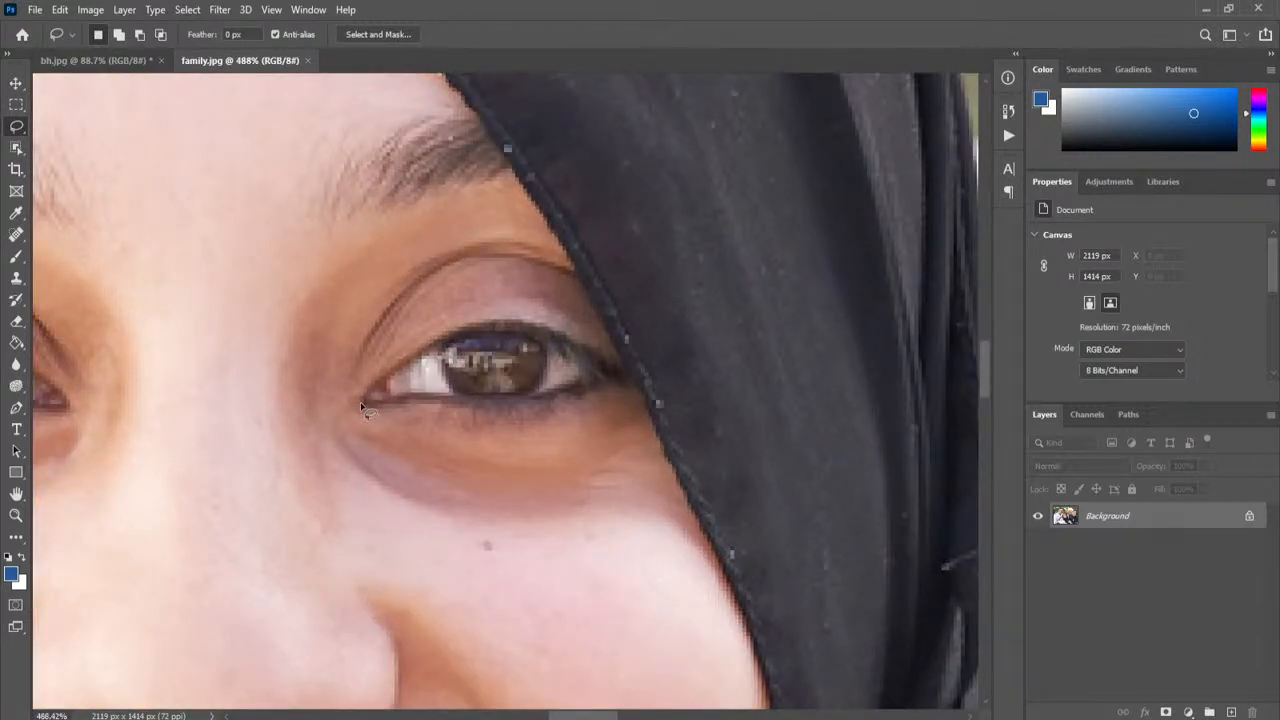
{"action": "mouse_move", "coordinate": [362, 404]}
{"action": "left_mouse_down"}
{"action": "mouse_move", "coordinate": [452, 335]}
{"action": "mouse_move", "coordinate": [505, 330]}
{"action": "mouse_move", "coordinate": [550, 337]}
{"action": "mouse_move", "coordinate": [633, 386]}
{"action": "mouse_move", "coordinate": [602, 375]}
{"action": "mouse_move", "coordinate": [513, 403]}
{"action": "mouse_move", "coordinate": [362, 404]}
{"action": "left_mouse_up"}
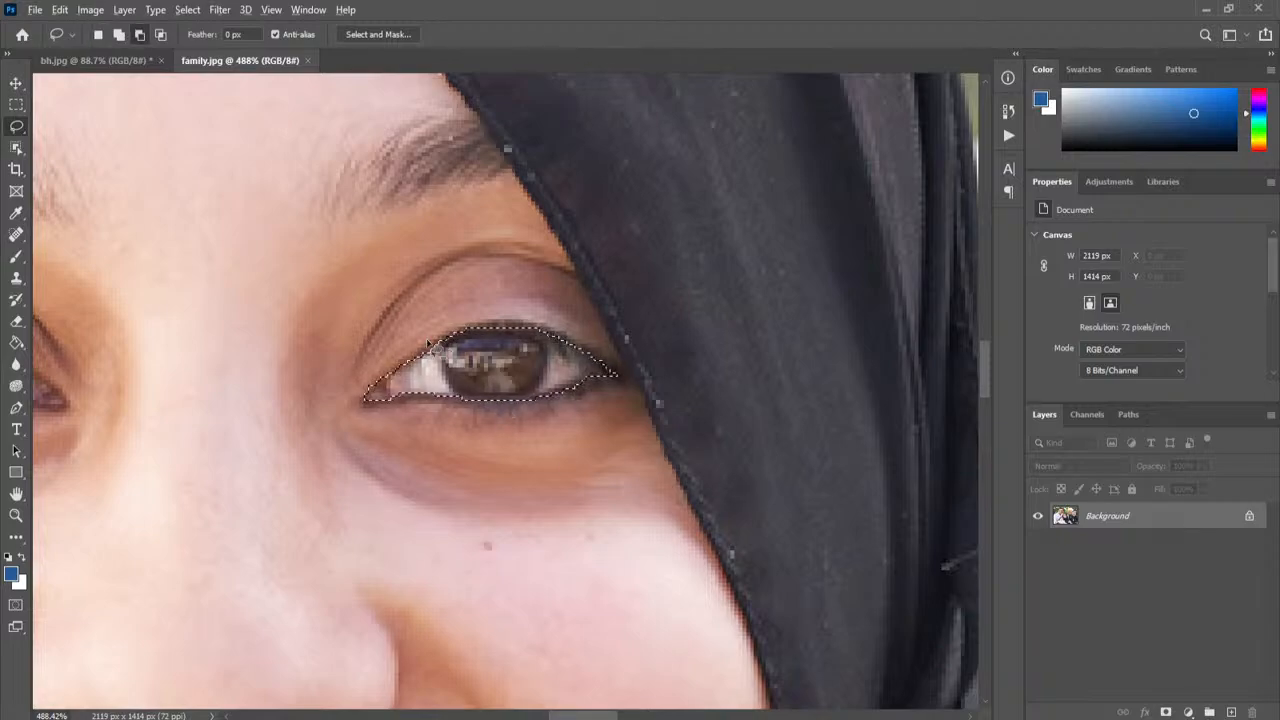
Step: Copy the selected eye and paste it onto a layer of its own
{"action": "scroll", "coordinate": [424, 344], "scroll_direction": "up", "scroll_amount": 2}
{"action": "scroll", "coordinate": [424, 344], "scroll_direction": "down", "scroll_amount": 4}
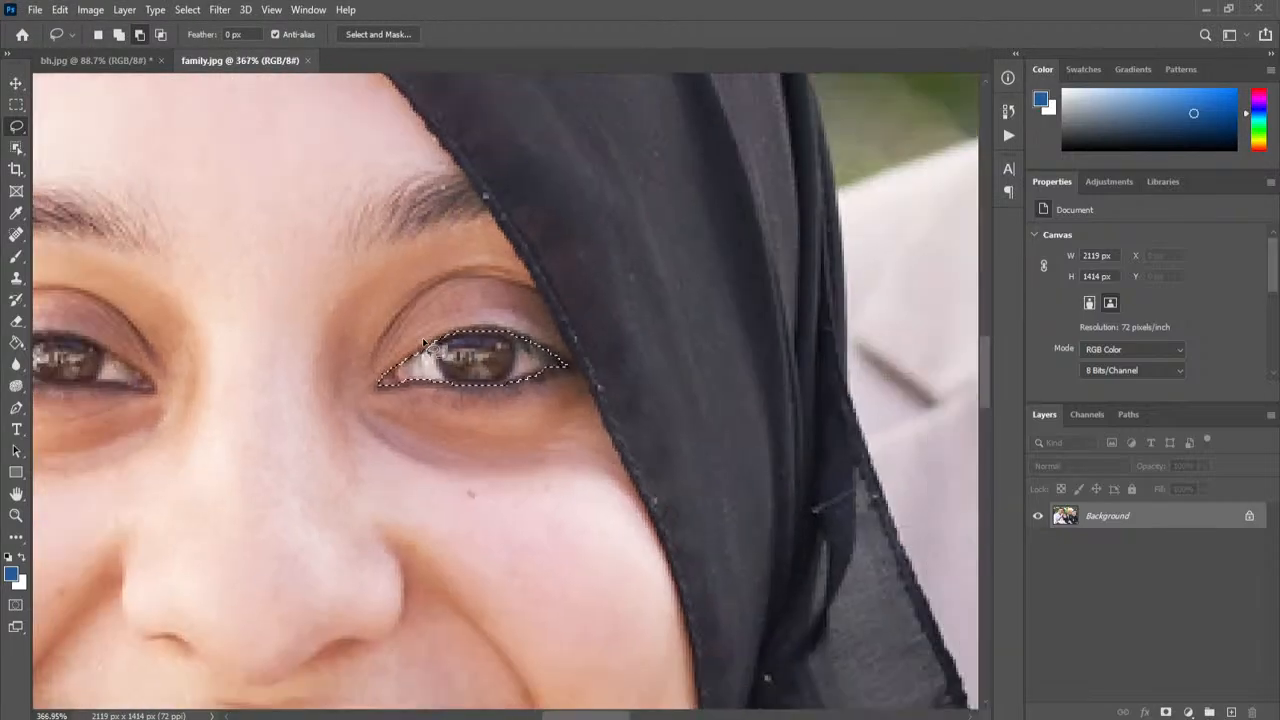
{"action": "scroll", "coordinate": [338, 341], "scroll_direction": "up", "scroll_amount": 2}
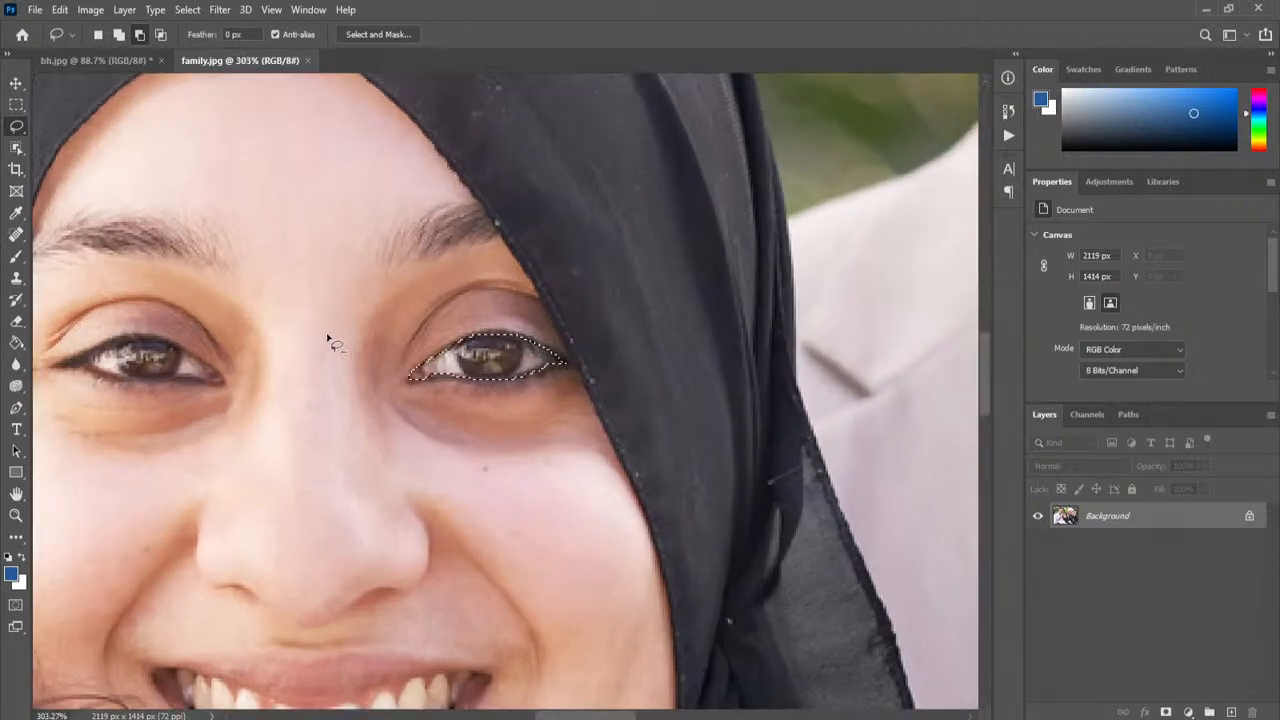
{"action": "left_click", "coordinate": [59, 12]}
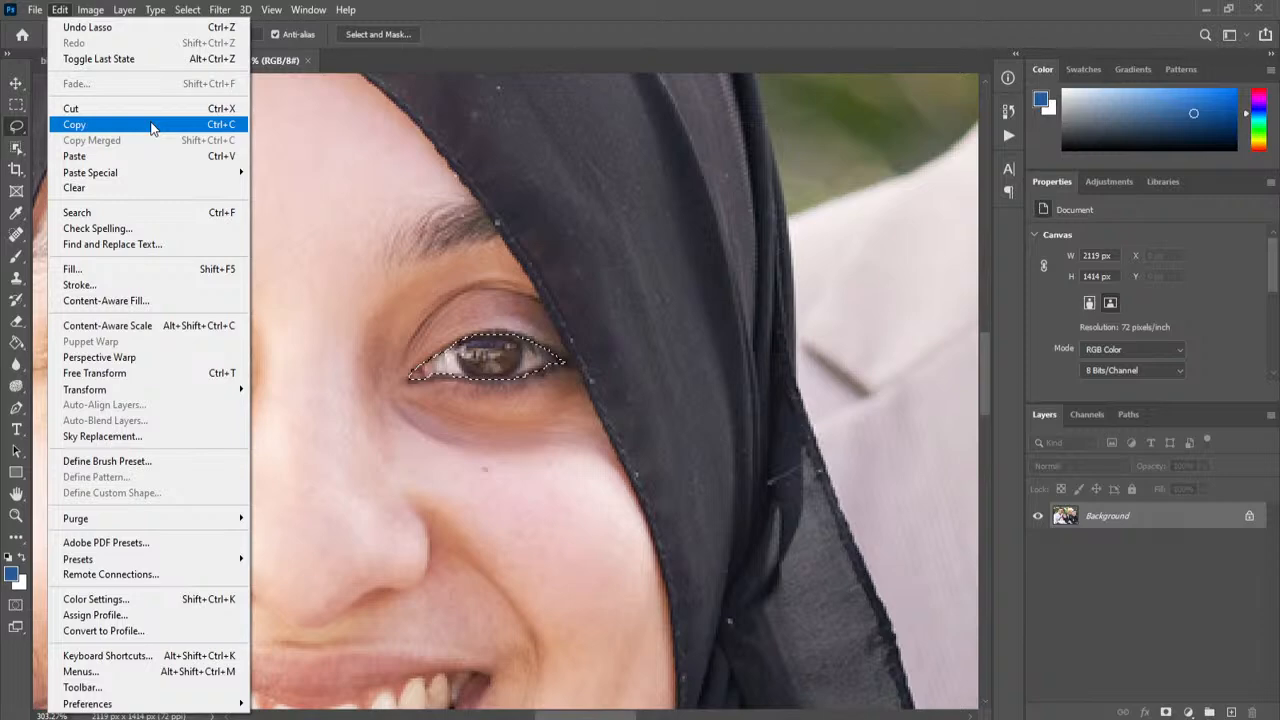
{"action": "left_click", "coordinate": [152, 125]}
{"action": "left_click", "coordinate": [62, 12]}
{"action": "left_click", "coordinate": [136, 157]}
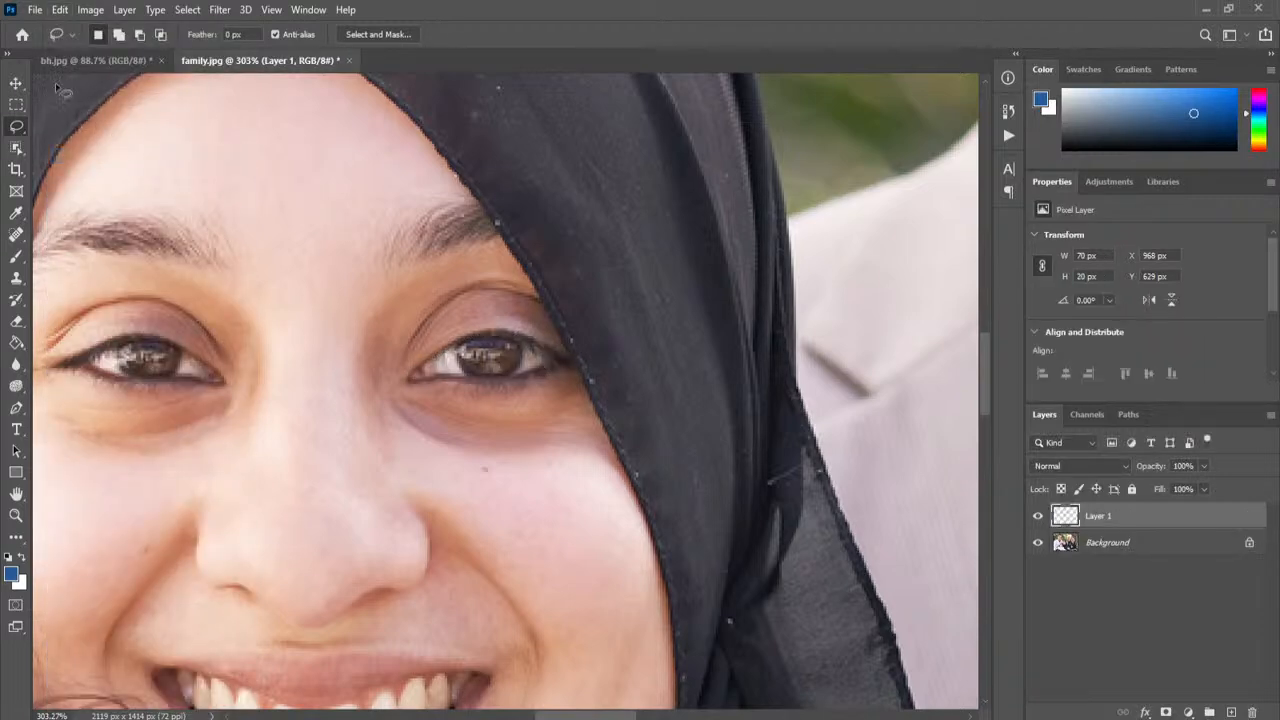
Step: Move the pasted eye across the face onto the woman's other eye, at about X 825 px, Y 631 px
{"action": "left_click", "coordinate": [16, 83]}
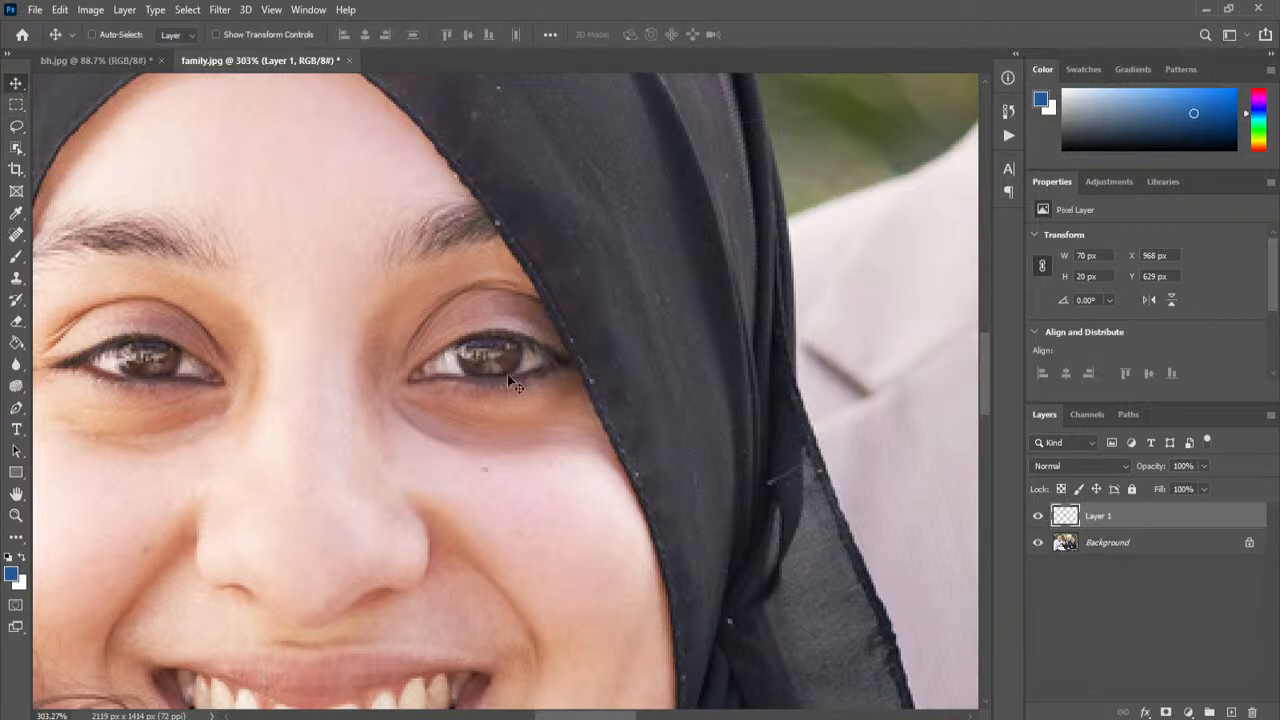
{"action": "left_click", "coordinate": [60, 9]}
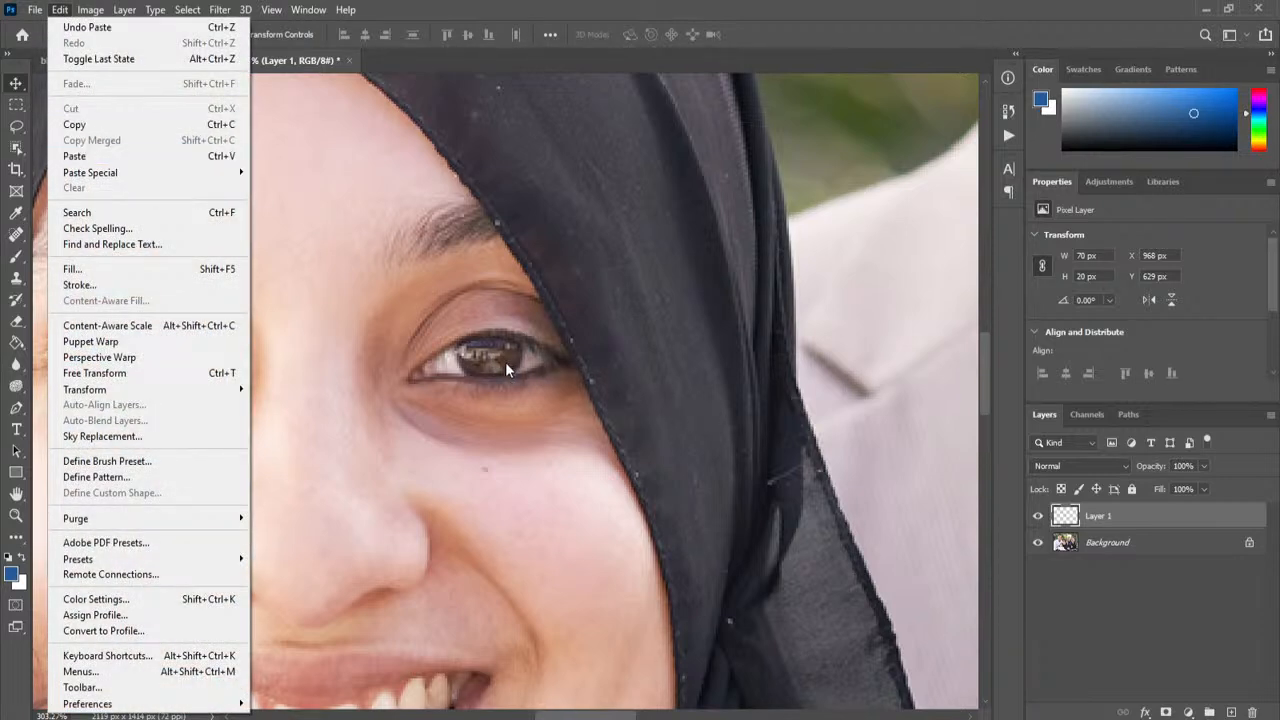
{"action": "left_click", "coordinate": [774, 41]}
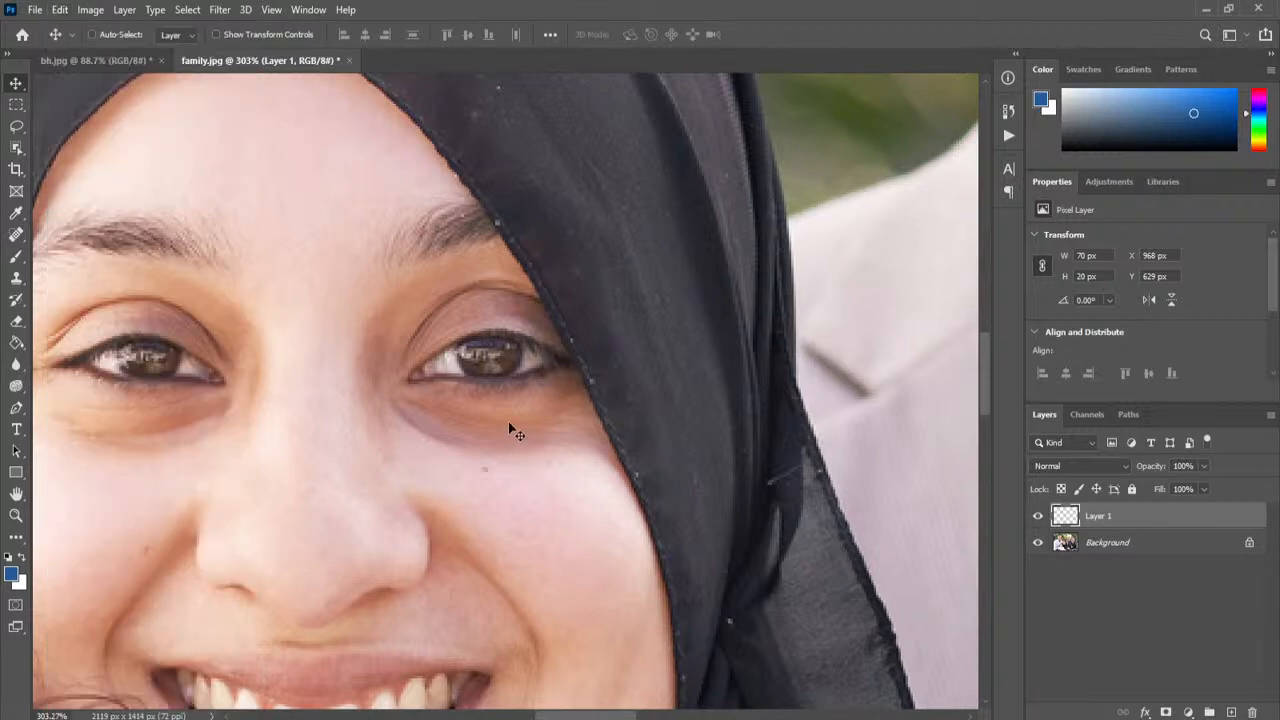
{"action": "left_click_drag", "start_coordinate": [501, 363], "coordinate": [340, 462]}
{"action": "left_click_drag", "start_coordinate": [337, 337], "coordinate": [646, 306]}
{"action": "left_click_drag", "start_coordinate": [623, 428], "coordinate": [439, 384]}
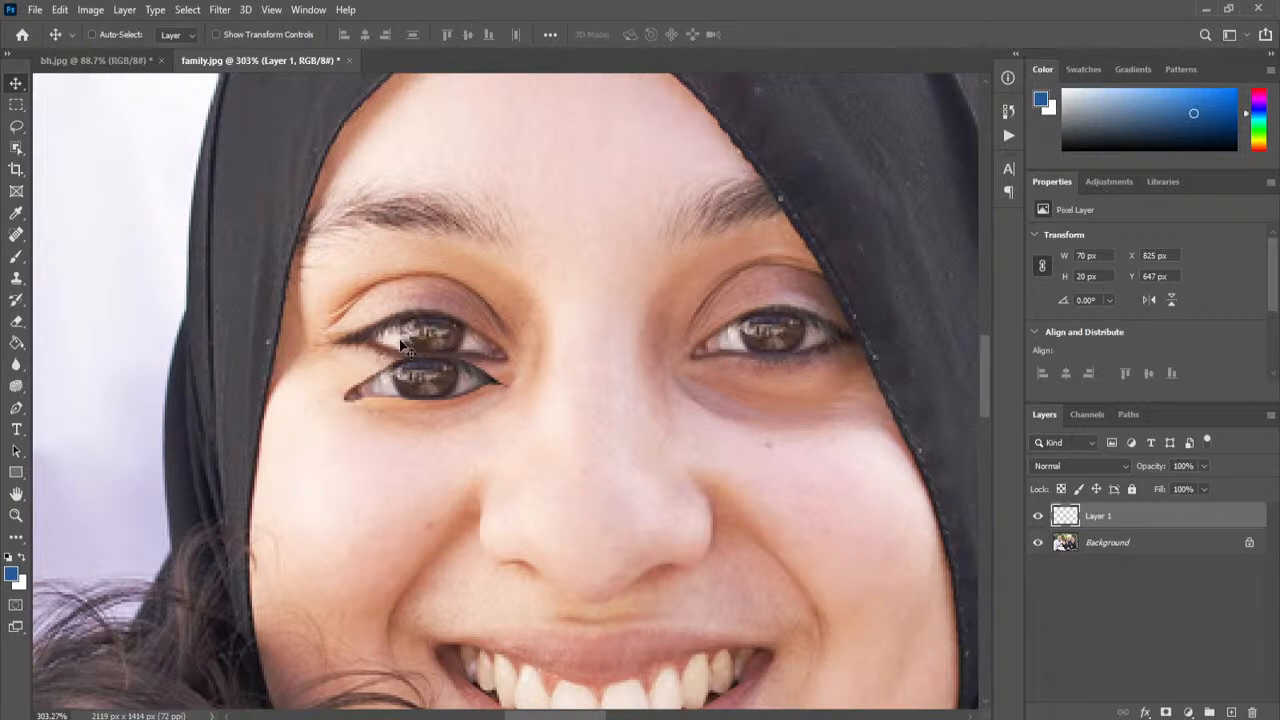
{"action": "left_click_drag", "start_coordinate": [450, 375], "coordinate": [451, 338]}
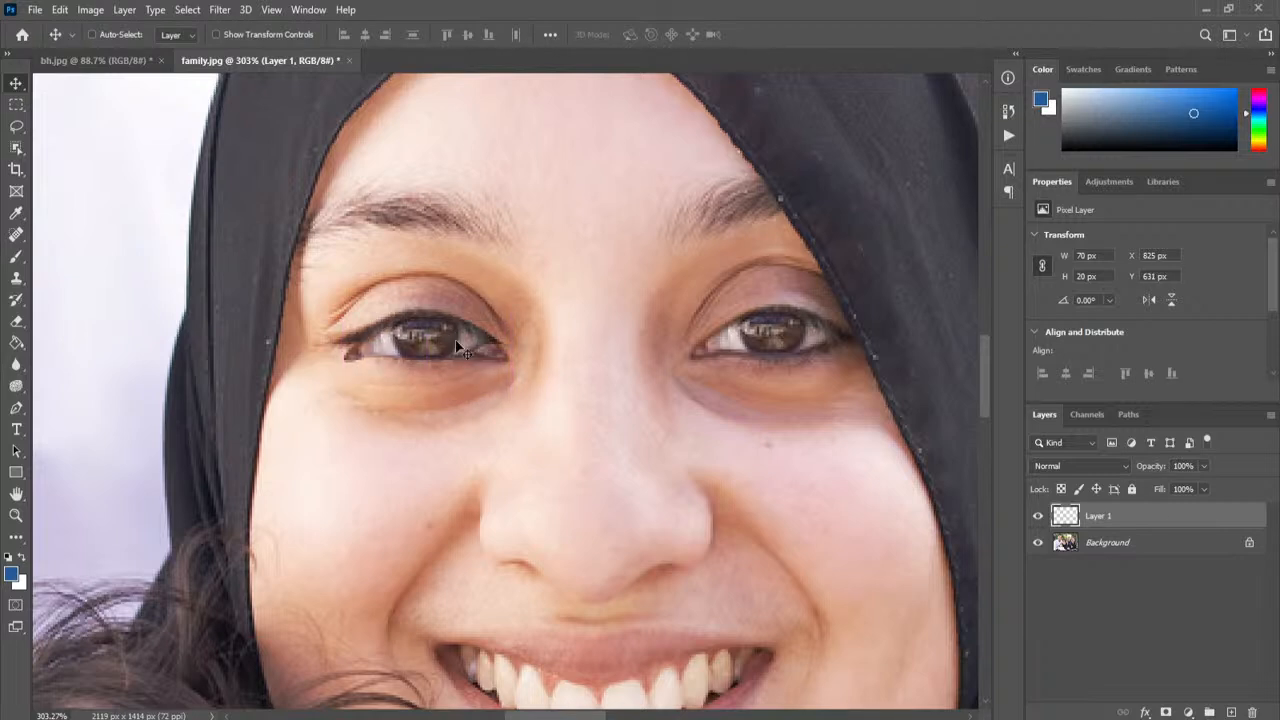
Step: Flip the pasted eye horizontally and fine-tune its position over the original eye
{"action": "left_click", "coordinate": [60, 10]}
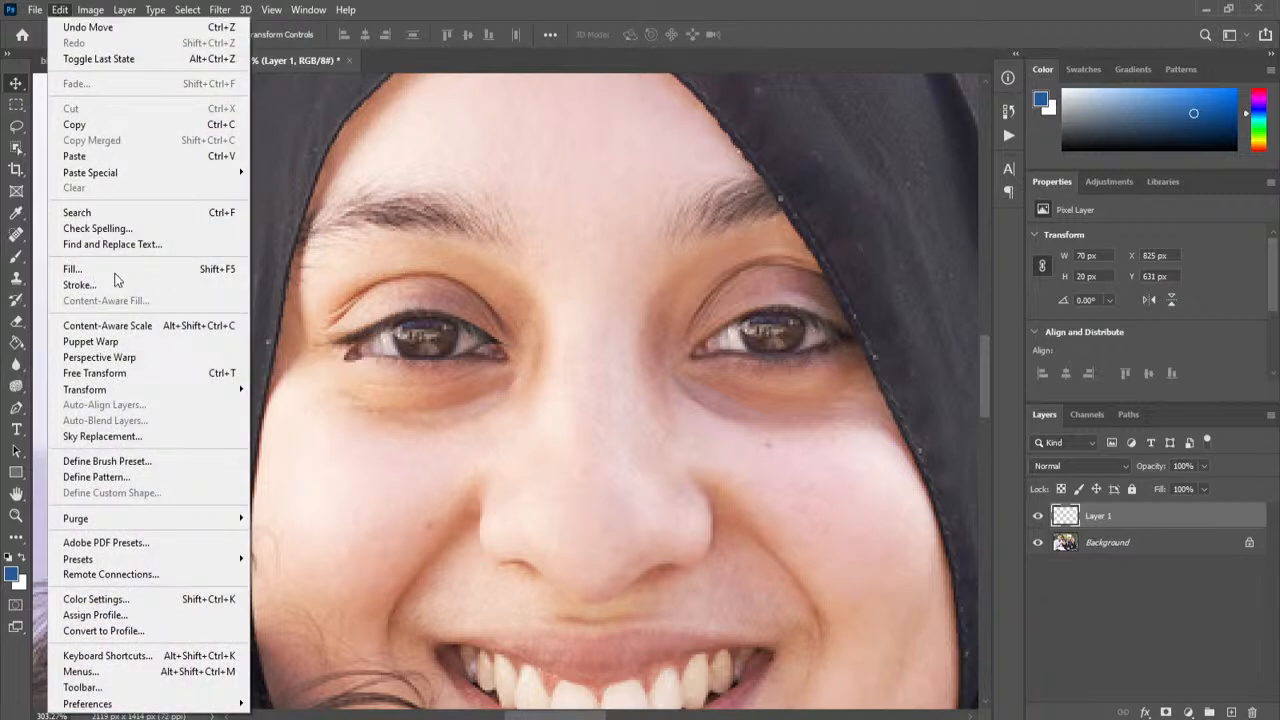
{"action": "mouse_move", "coordinate": [215, 389]}
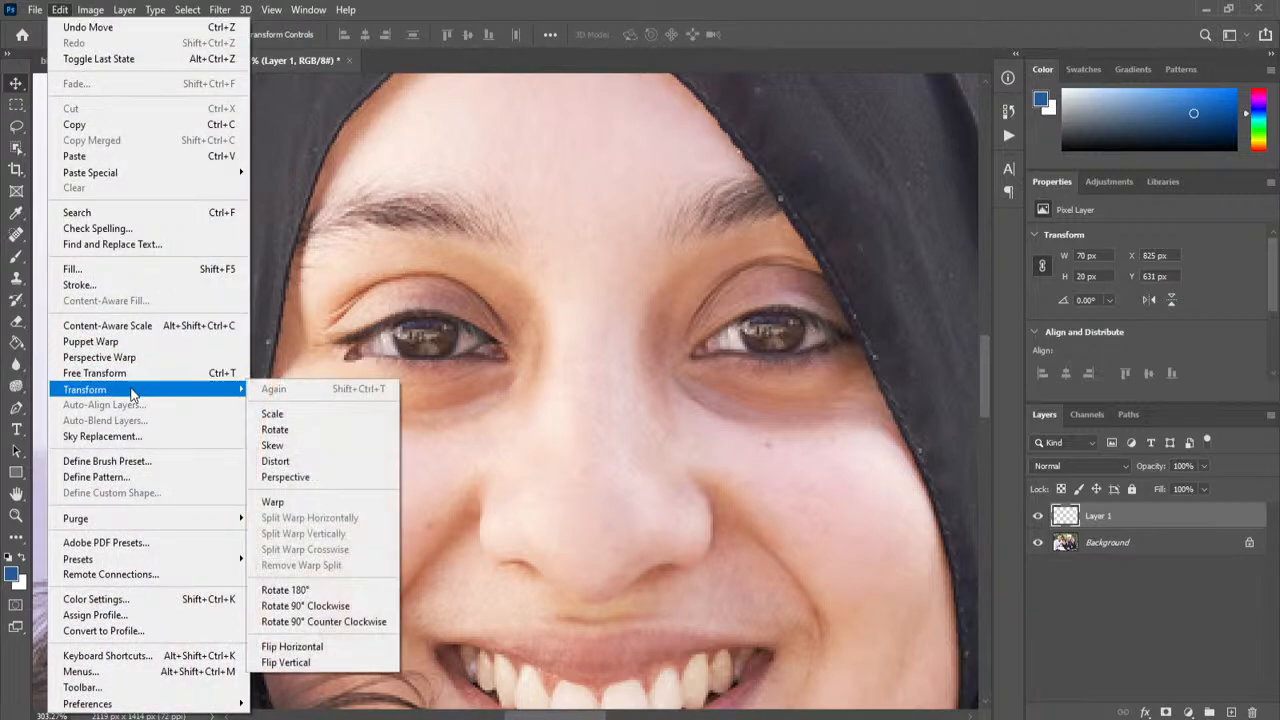
{"action": "left_click", "coordinate": [332, 648]}
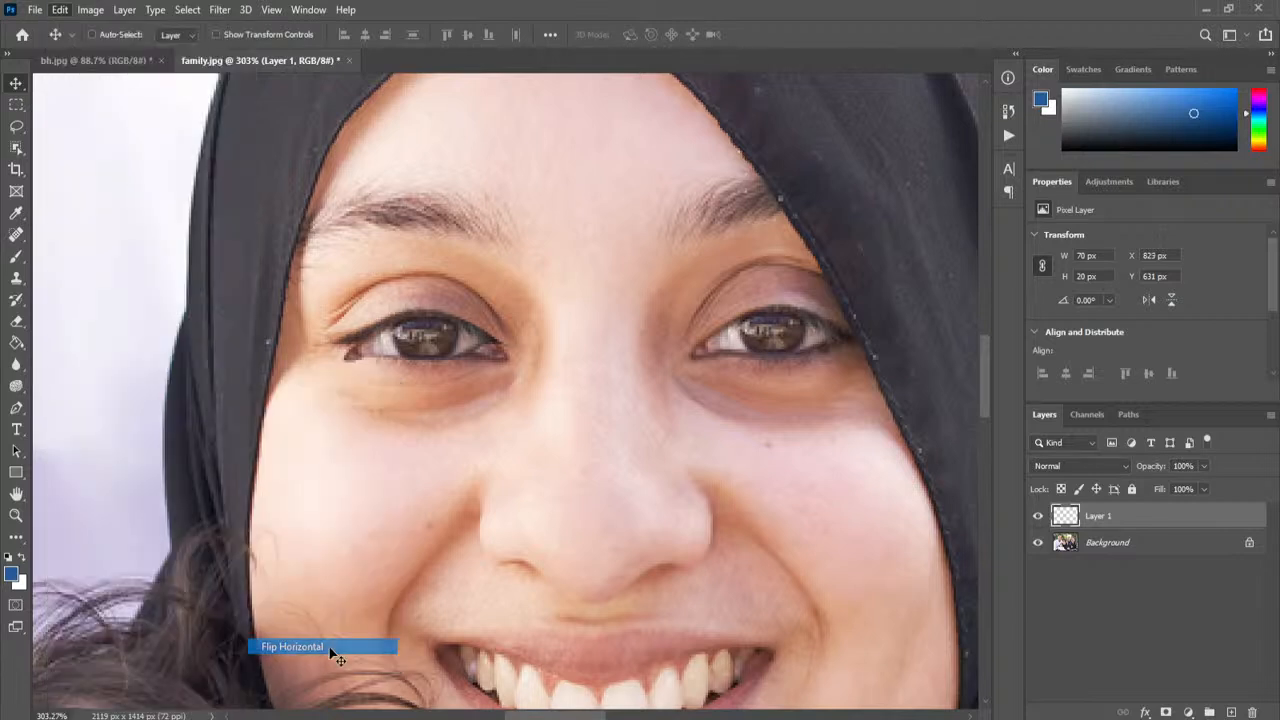
{"action": "mouse_move", "coordinate": [430, 350]}
{"action": "left_mouse_down"}
{"action": "mouse_move", "coordinate": [432, 405]}
{"action": "mouse_move", "coordinate": [434, 352]}
{"action": "left_mouse_up"}
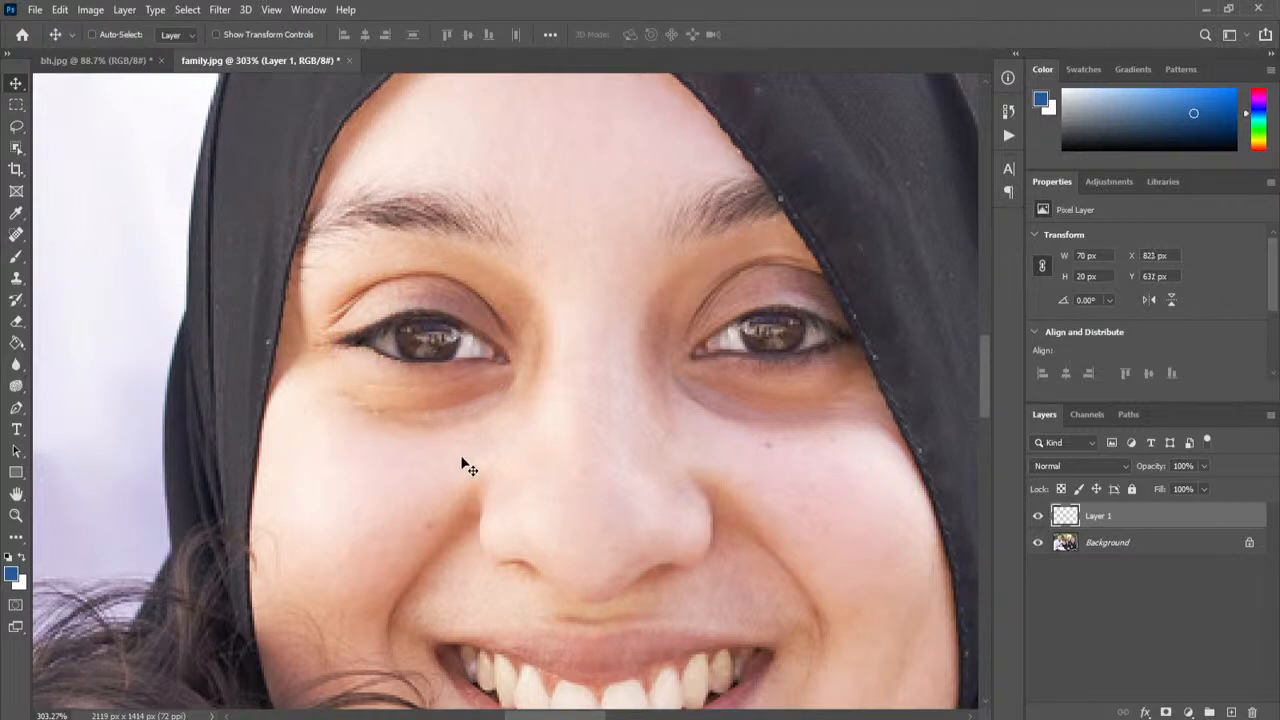
{"action": "key", "text": "Up"}
Step: Compare the woman's face with and without the pasted eye by toggling Layer 1's visibility, and inspect the fit at several magnifications
{"action": "scroll", "coordinate": [593, 395], "scroll_direction": "down", "scroll_amount": 8}
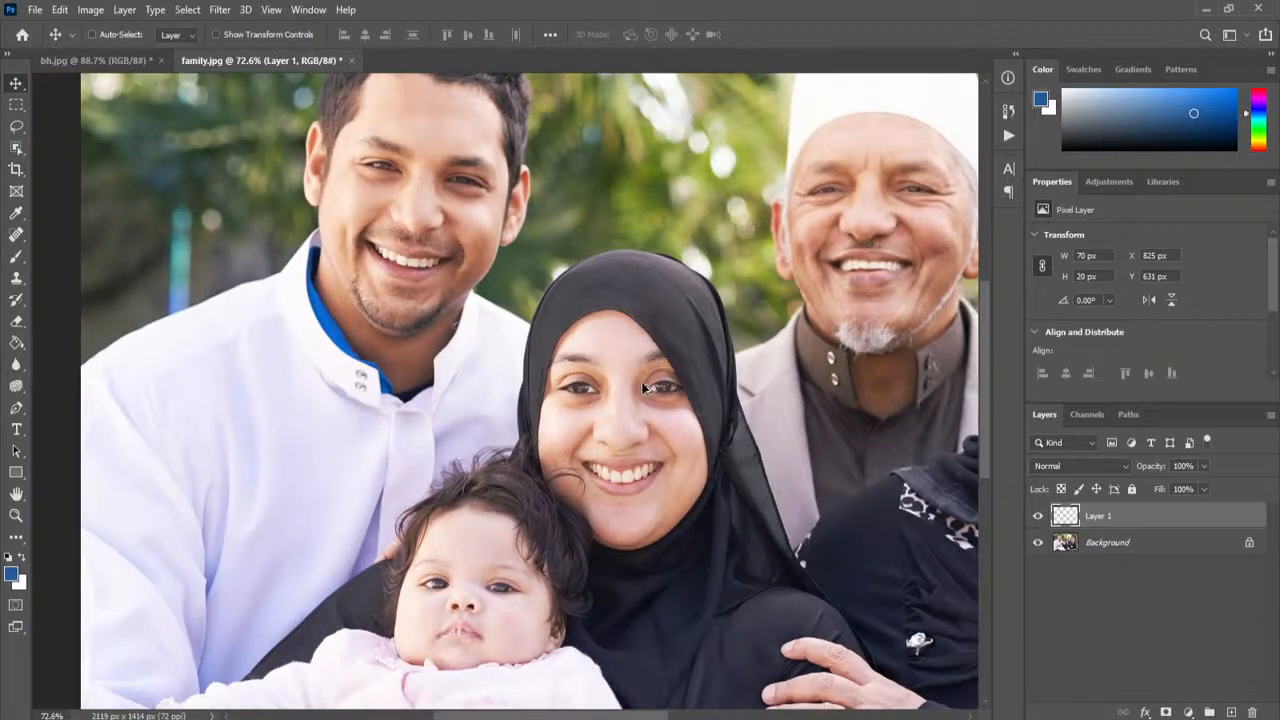
{"action": "scroll", "coordinate": [706, 394], "scroll_direction": "up", "scroll_amount": 4}
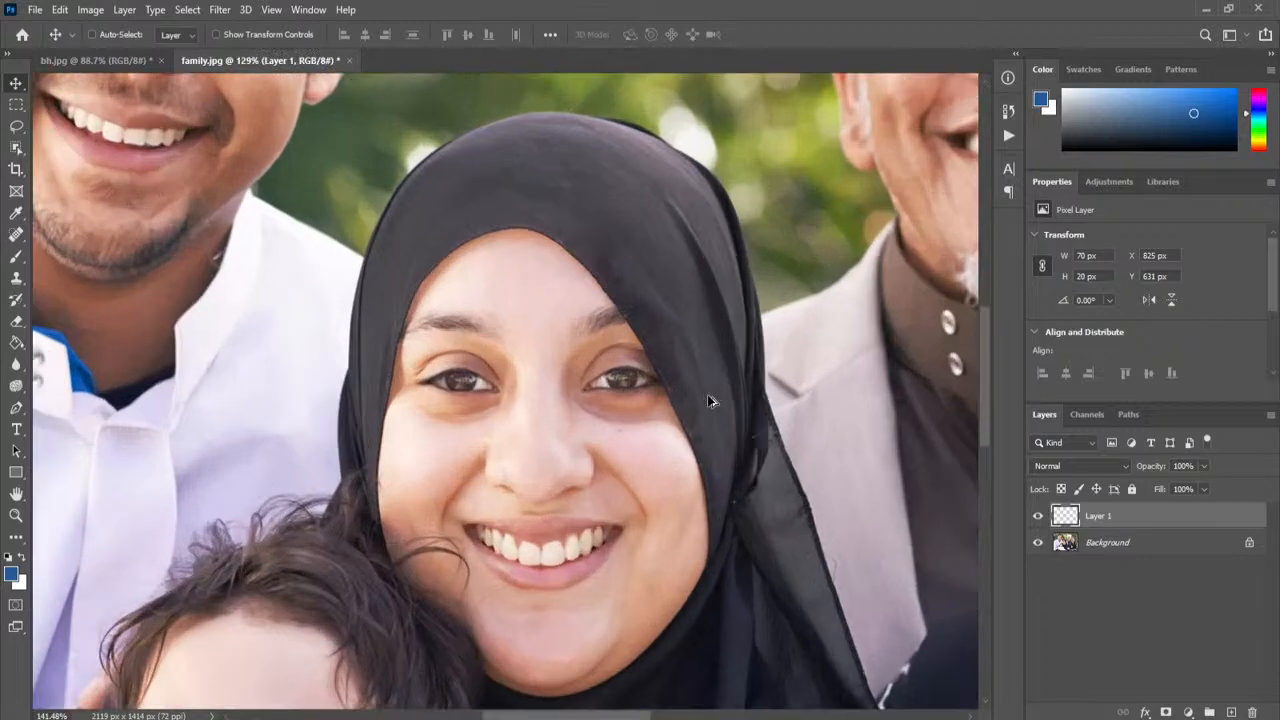
{"action": "left_click", "coordinate": [1038, 516]}
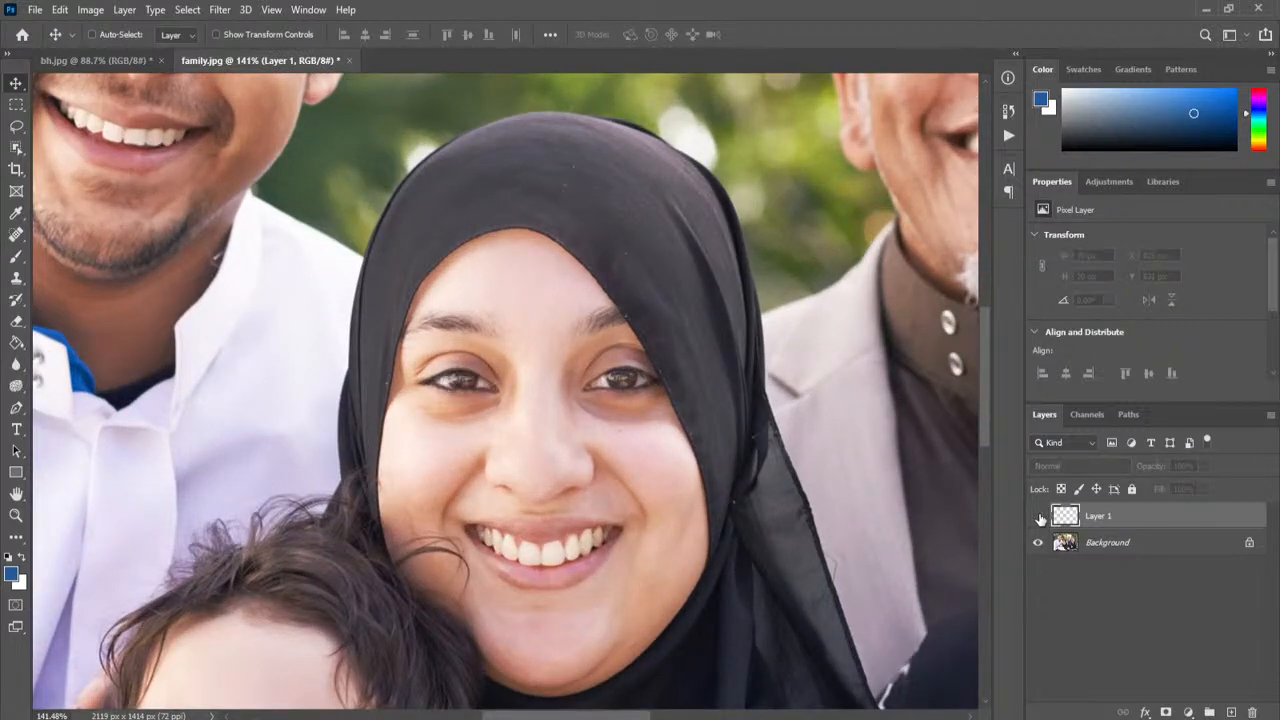
{"action": "left_click", "coordinate": [1038, 516]}
{"action": "left_click", "coordinate": [1038, 516]}
{"action": "left_click", "coordinate": [1038, 516]}
{"action": "left_click", "coordinate": [1038, 516]}
{"action": "left_click", "coordinate": [1038, 516]}
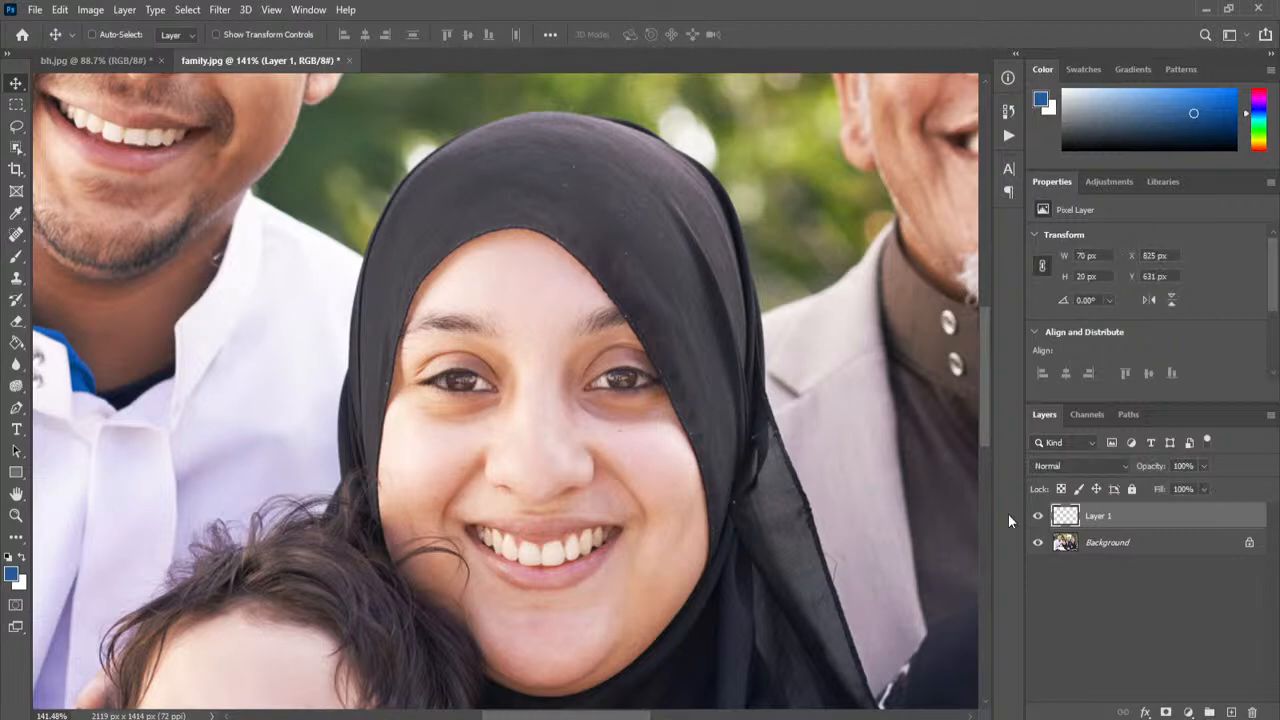
{"action": "scroll", "coordinate": [426, 400], "scroll_direction": "up", "scroll_amount": 4}
{"action": "scroll", "coordinate": [428, 404], "scroll_direction": "down", "scroll_amount": 3}
{"action": "scroll", "coordinate": [430, 408], "scroll_direction": "down", "scroll_amount": 5}
{"action": "scroll", "coordinate": [475, 368], "scroll_direction": "up", "scroll_amount": 6}
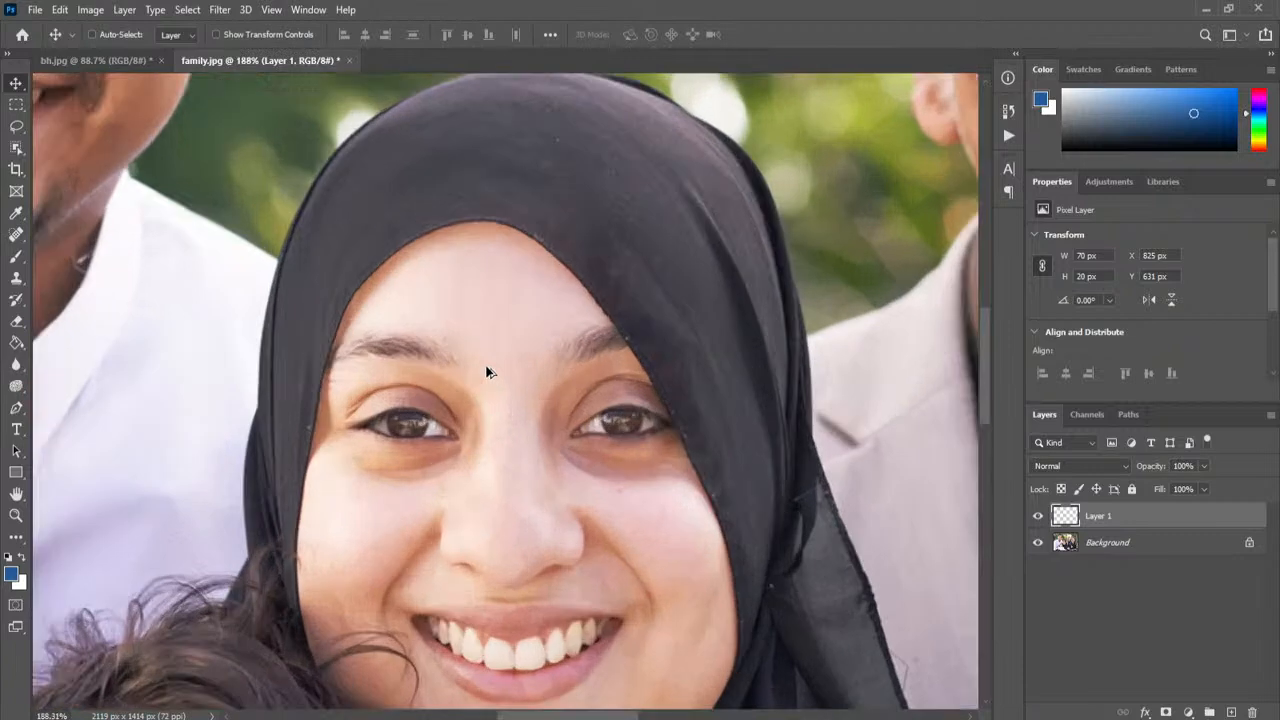
{"action": "scroll", "coordinate": [489, 372], "scroll_direction": "up", "scroll_amount": 2}
{"action": "scroll", "coordinate": [594, 607], "scroll_direction": "up", "scroll_amount": 2}
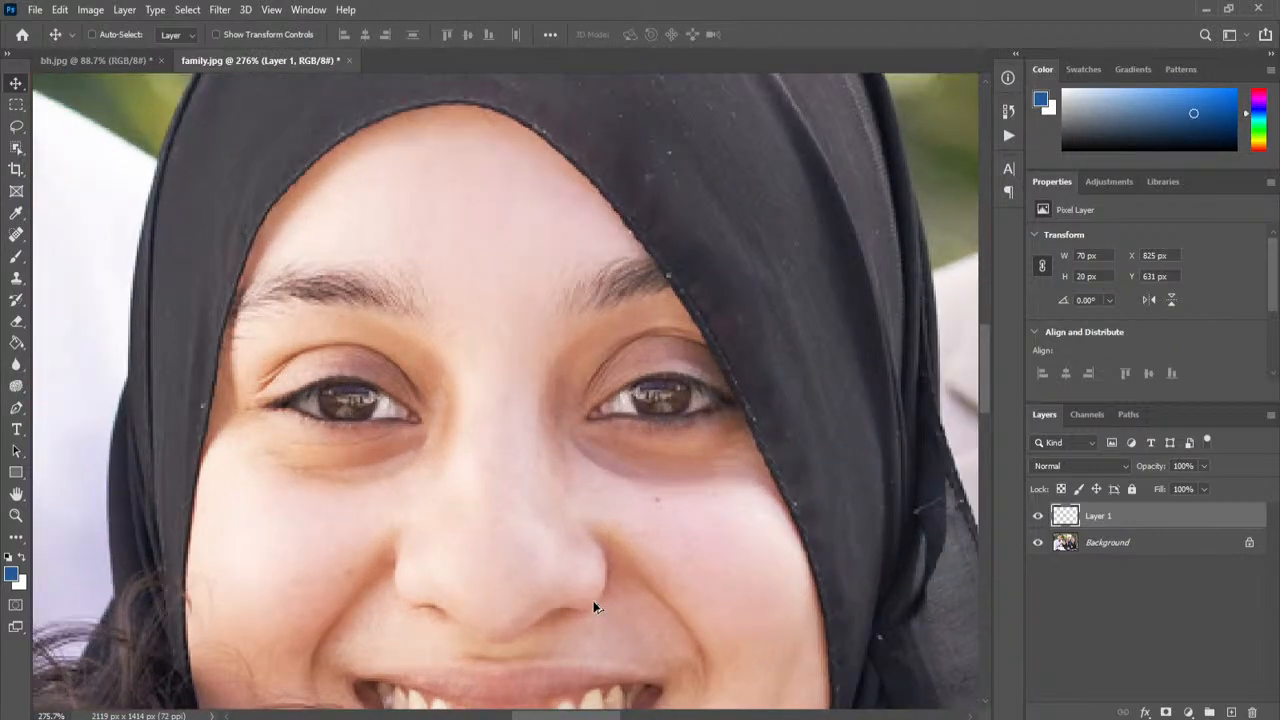
Step: Delete Layer 1 with the pasted eye
{"action": "left_click", "coordinate": [1251, 713]}
{"action": "left_click", "coordinate": [563, 280]}
{"action": "scroll", "coordinate": [722, 387], "scroll_direction": "up", "scroll_amount": 3}
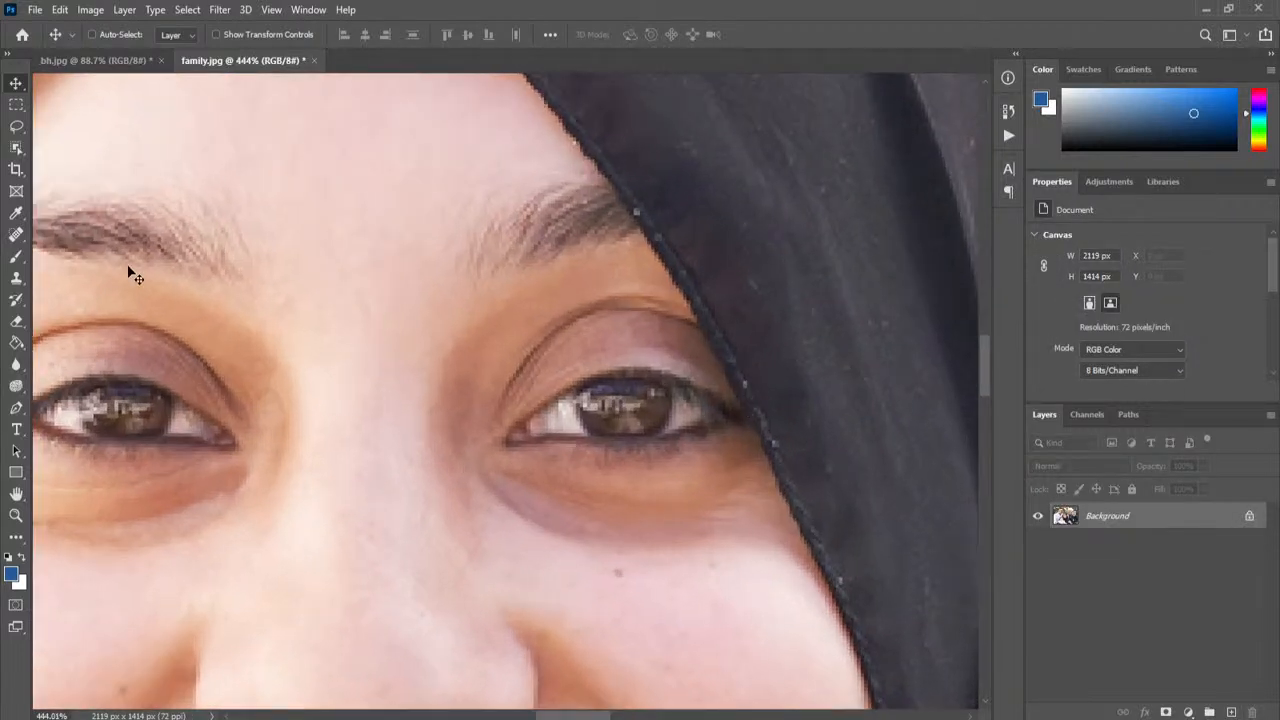
Step: Draw an irregular freehand selection with the Lasso Tool on the forehead between the eyebrows, and deselect it
{"action": "left_click", "coordinate": [14, 128]}
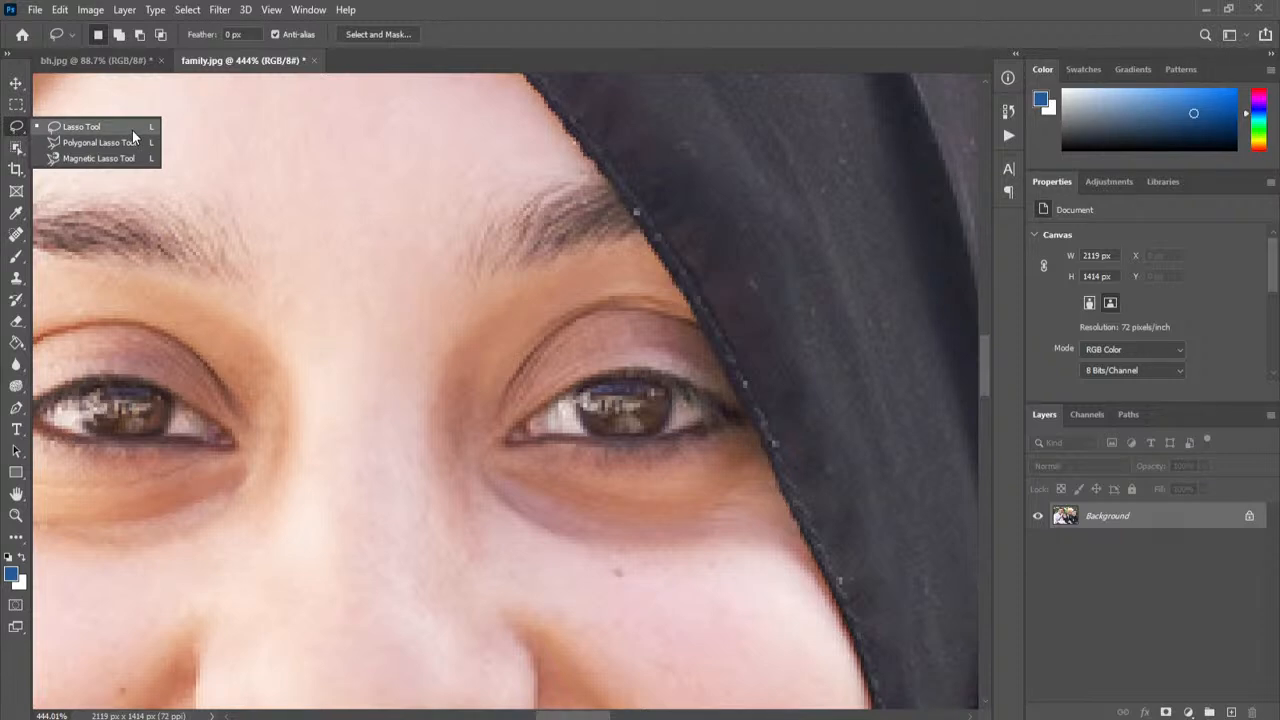
{"action": "left_click", "coordinate": [99, 126]}
{"action": "mouse_move", "coordinate": [346, 131]}
{"action": "left_mouse_down"}
{"action": "mouse_move", "coordinate": [257, 183]}
{"action": "mouse_move", "coordinate": [312, 247]}
{"action": "mouse_move", "coordinate": [314, 353]}
{"action": "mouse_move", "coordinate": [385, 390]}
{"action": "mouse_move", "coordinate": [384, 314]}
{"action": "mouse_move", "coordinate": [467, 291]}
{"action": "mouse_move", "coordinate": [497, 231]}
{"action": "mouse_move", "coordinate": [438, 193]}
{"action": "mouse_move", "coordinate": [500, 171]}
{"action": "mouse_move", "coordinate": [479, 131]}
{"action": "mouse_move", "coordinate": [416, 193]}
{"action": "mouse_move", "coordinate": [384, 192]}
{"action": "mouse_move", "coordinate": [407, 148]}
{"action": "mouse_move", "coordinate": [390, 132]}
{"action": "mouse_move", "coordinate": [369, 190]}
{"action": "mouse_move", "coordinate": [340, 193]}
{"action": "mouse_move", "coordinate": [352, 172]}
{"action": "mouse_move", "coordinate": [338, 170]}
{"action": "mouse_move", "coordinate": [334, 200]}
{"action": "mouse_move", "coordinate": [358, 219]}
{"action": "mouse_move", "coordinate": [367, 211]}
{"action": "mouse_move", "coordinate": [451, 255]}
{"action": "mouse_move", "coordinate": [452, 267]}
{"action": "mouse_move", "coordinate": [400, 270]}
{"action": "mouse_move", "coordinate": [364, 360]}
{"action": "mouse_move", "coordinate": [334, 250]}
{"action": "mouse_move", "coordinate": [277, 188]}
{"action": "mouse_move", "coordinate": [289, 164]}
{"action": "mouse_move", "coordinate": [345, 131]}
{"action": "left_mouse_up"}
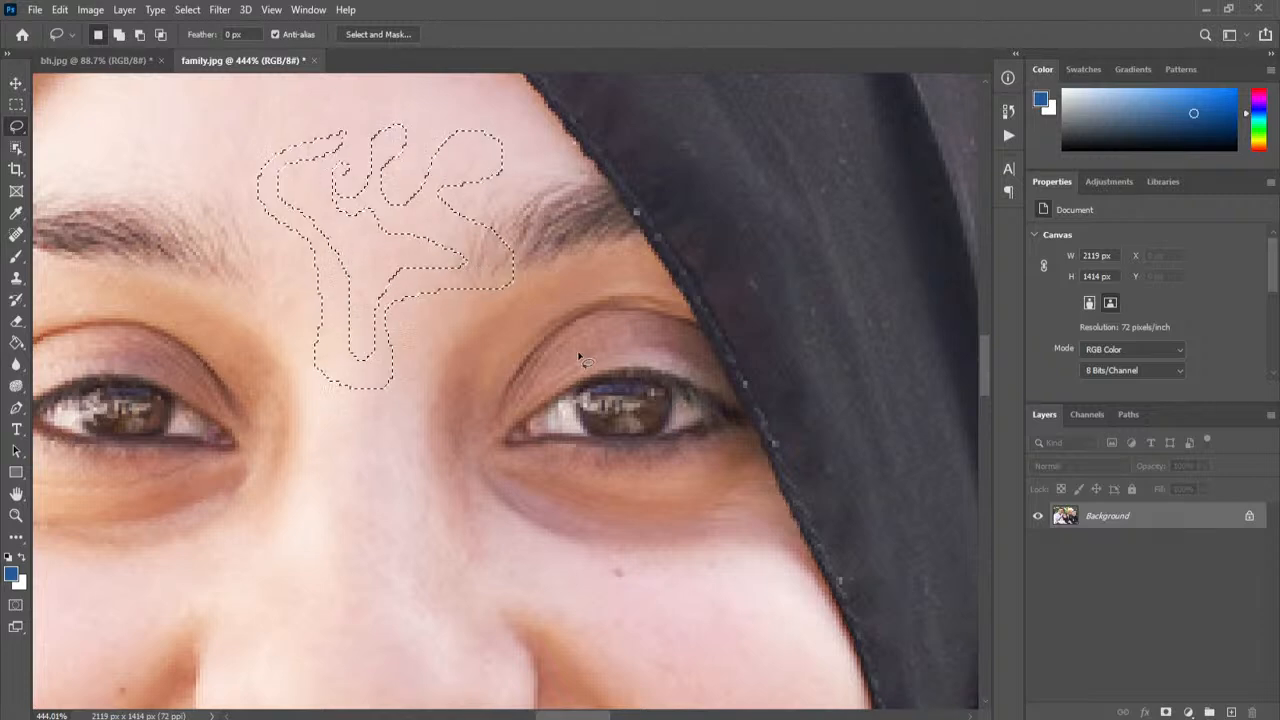
{"action": "left_click", "coordinate": [16, 104]}
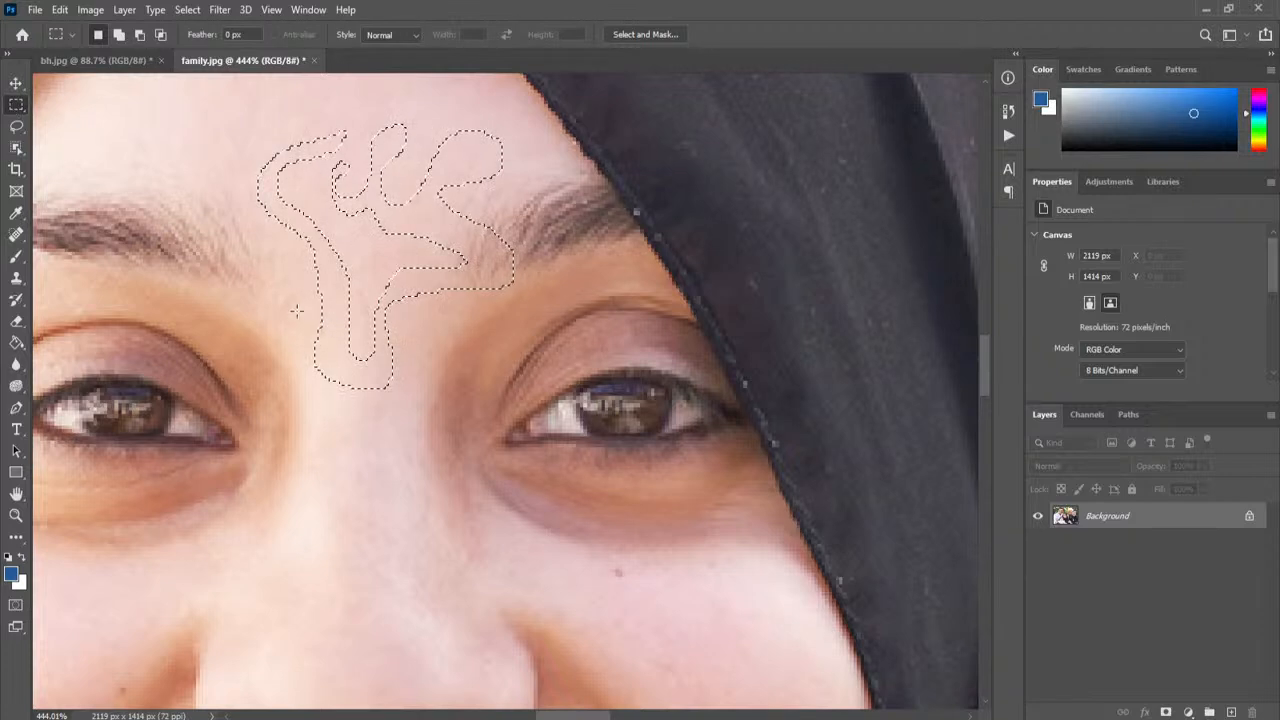
{"action": "left_click", "coordinate": [16, 126]}
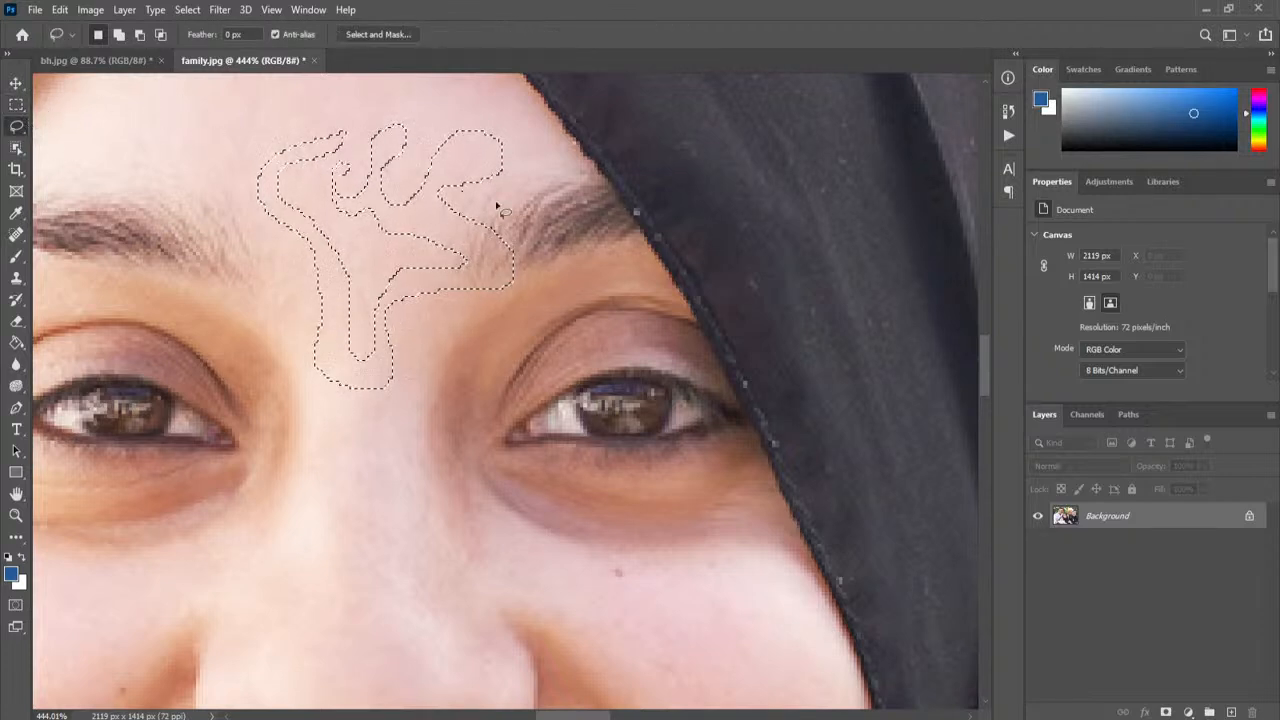
{"action": "left_click", "coordinate": [505, 214]}
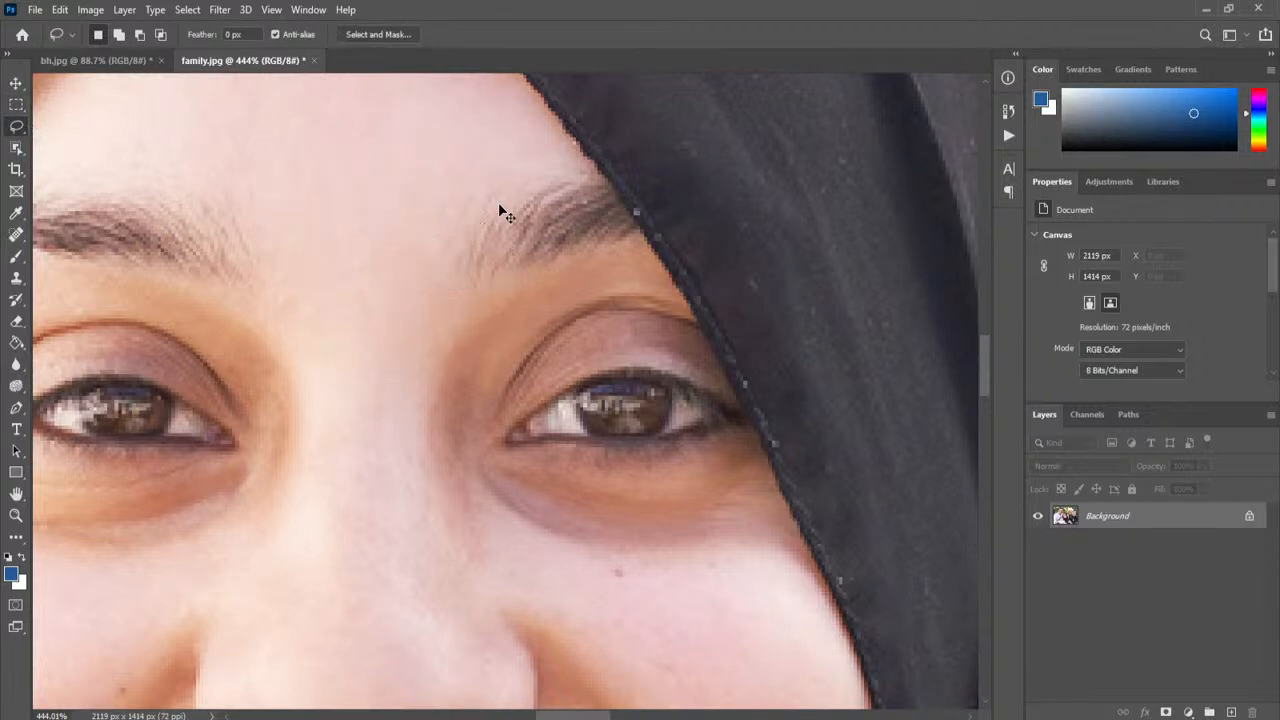
Step: Draw a jagged, straight-edged selection with the Polygonal Lasso Tool on the forehead between the eyebrows, and deselect it
{"action": "right_click", "coordinate": [20, 127]}
{"action": "left_click", "coordinate": [118, 136]}
{"action": "left_click", "coordinate": [351, 105]}
{"action": "left_click", "coordinate": [241, 158]}
{"action": "left_click", "coordinate": [292, 281]}
{"action": "left_click", "coordinate": [348, 395]}
{"action": "left_click", "coordinate": [374, 273]}
{"action": "left_click", "coordinate": [416, 389]}
{"action": "left_click", "coordinate": [499, 337]}
{"action": "left_click", "coordinate": [422, 355]}
{"action": "left_click", "coordinate": [386, 236]}
{"action": "left_click", "coordinate": [343, 250]}
{"action": "left_click", "coordinate": [343, 300]}
{"action": "left_click", "coordinate": [300, 213]}
{"action": "left_click", "coordinate": [356, 207]}
{"action": "left_click", "coordinate": [343, 177]}
{"action": "left_click", "coordinate": [275, 183]}
{"action": "left_click", "coordinate": [288, 152]}
{"action": "left_click", "coordinate": [418, 149]}
{"action": "left_click", "coordinate": [449, 246]}
{"action": "left_click", "coordinate": [517, 209]}
{"action": "left_click", "coordinate": [481, 109]}
{"action": "left_click", "coordinate": [426, 103]}
{"action": "left_click", "coordinate": [418, 127]}
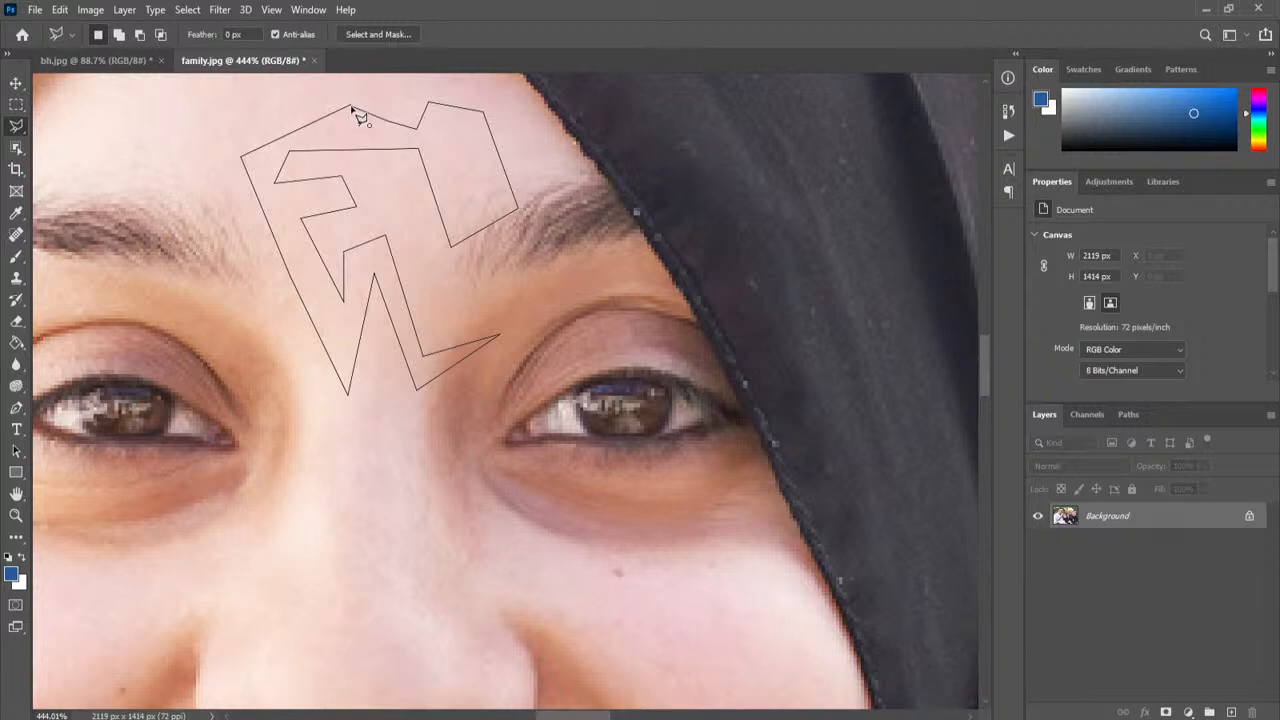
{"action": "left_click", "coordinate": [351, 106]}
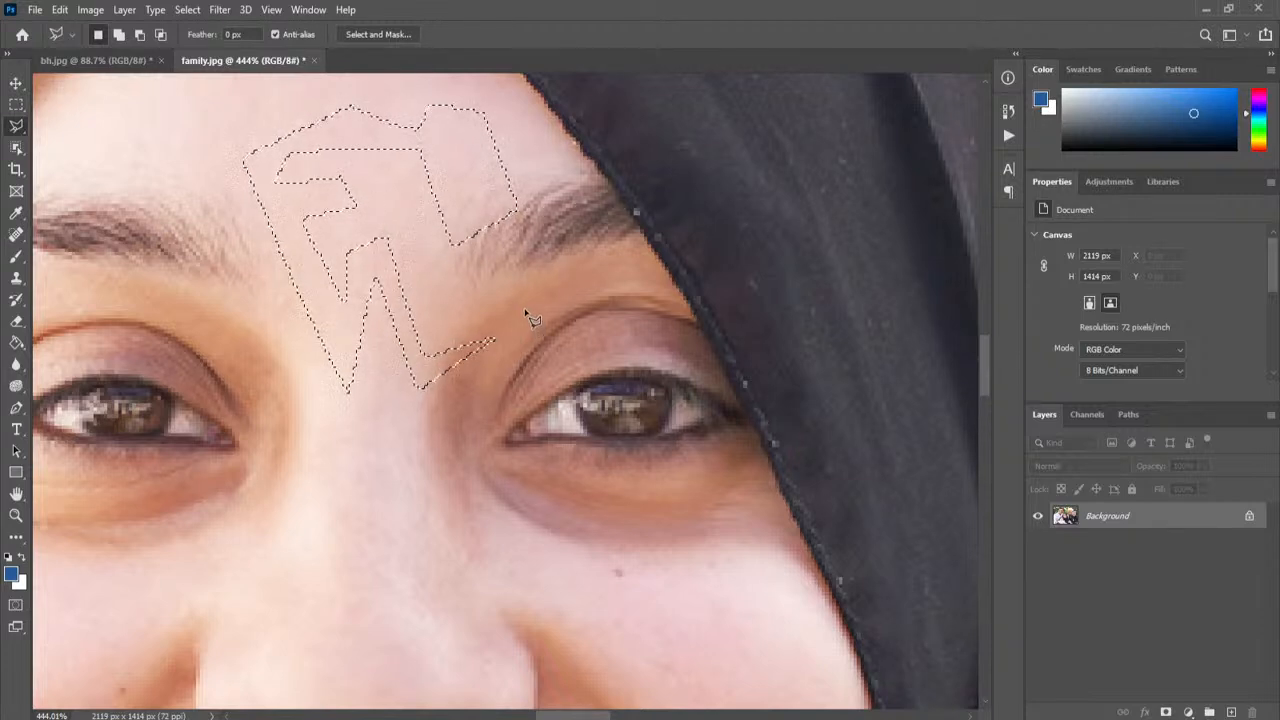
{"action": "key", "text": "ctrl+d"}
Step: Outline the woman's eye next to the headscarf with a closed Polygonal Lasso selection
{"action": "scroll", "coordinate": [657, 457], "scroll_direction": "up", "scroll_amount": 4}
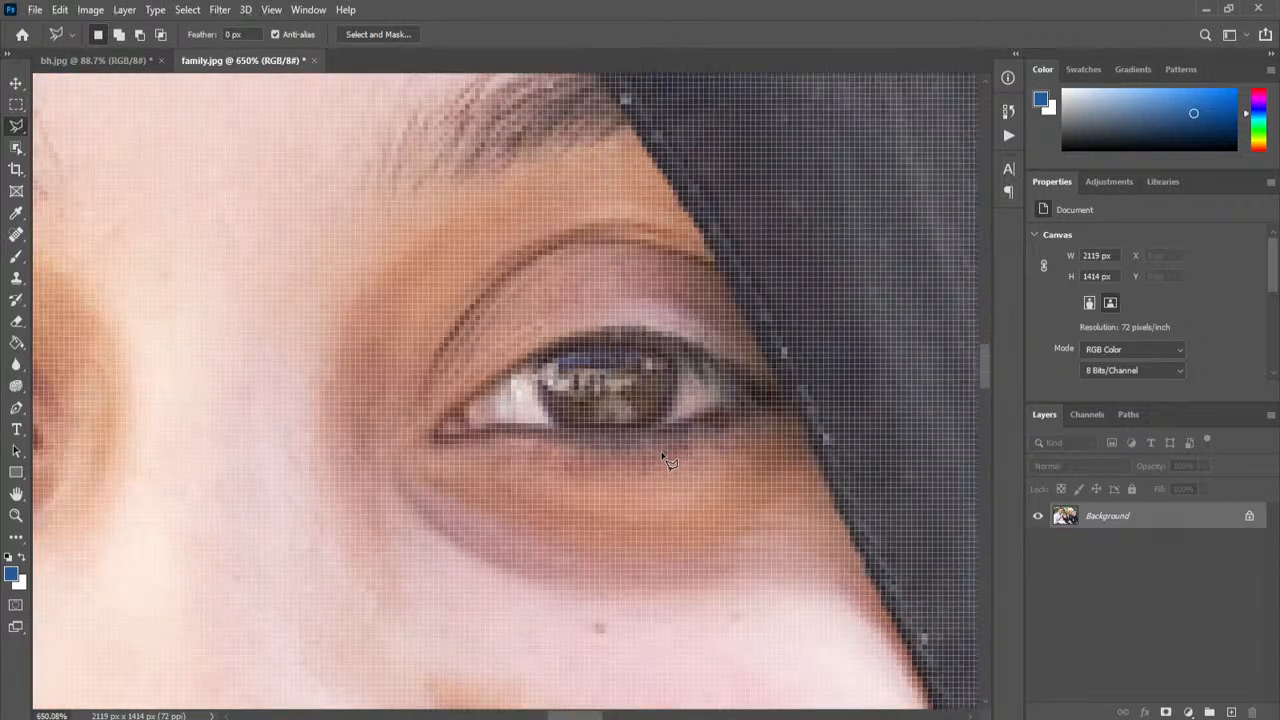
{"action": "scroll", "coordinate": [661, 455], "scroll_direction": "down", "scroll_amount": 3}
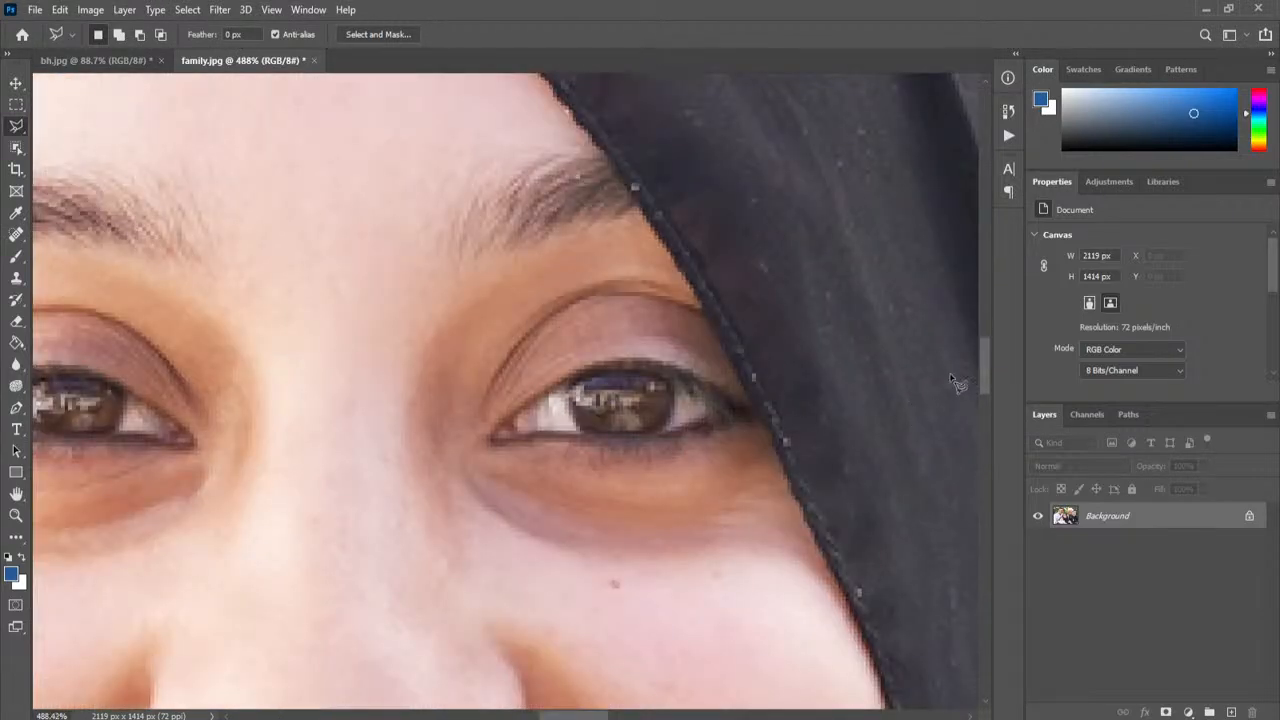
{"action": "left_click_drag", "start_coordinate": [981, 373], "coordinate": [987, 387]}
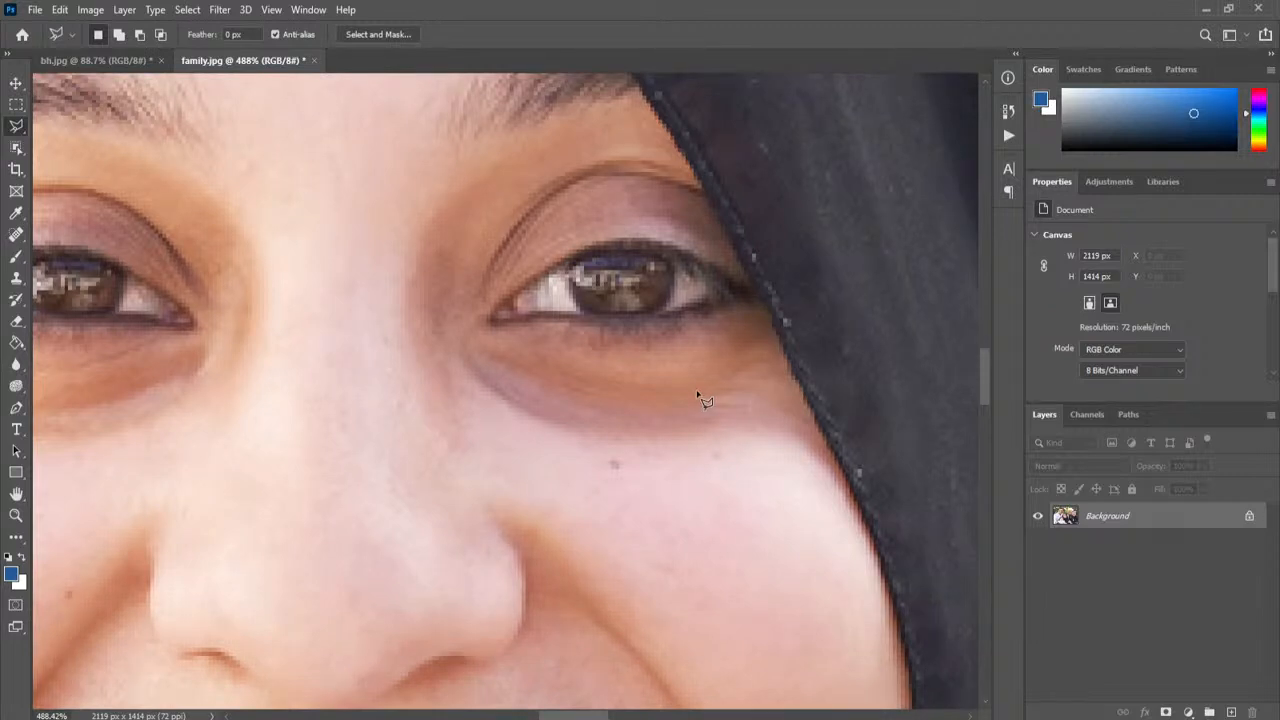
{"action": "left_click", "coordinate": [490, 319]}
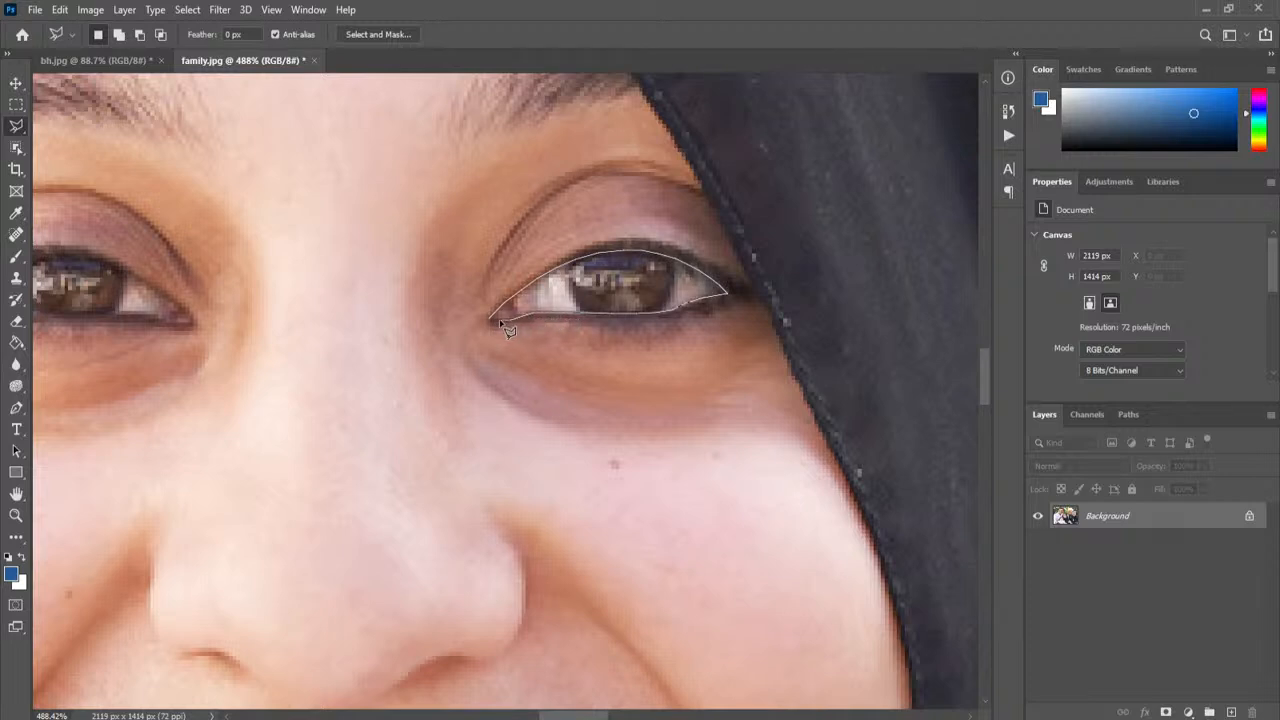
{"action": "left_click", "coordinate": [493, 322]}
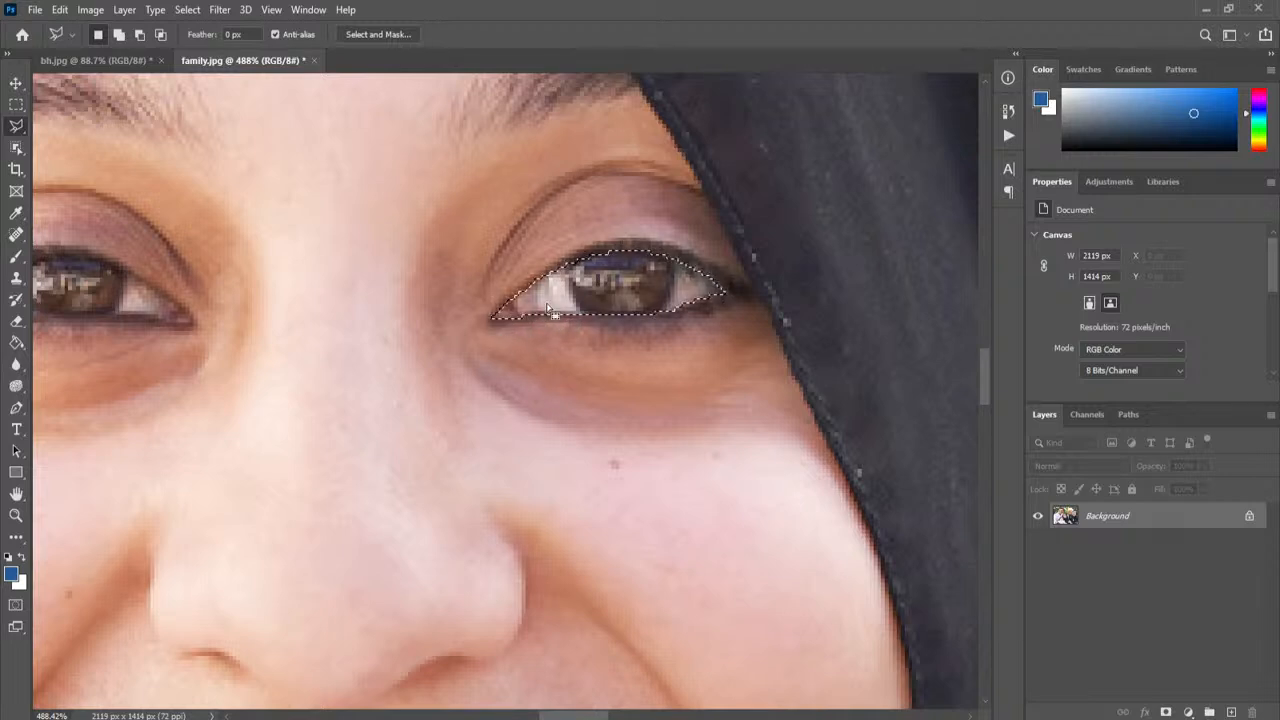
Step: Cut the selected eye onto a layer of its own and move it back over the white gap, at X 967 px, Y 631 px
{"action": "left_click", "coordinate": [60, 9]}
{"action": "left_click", "coordinate": [82, 110]}
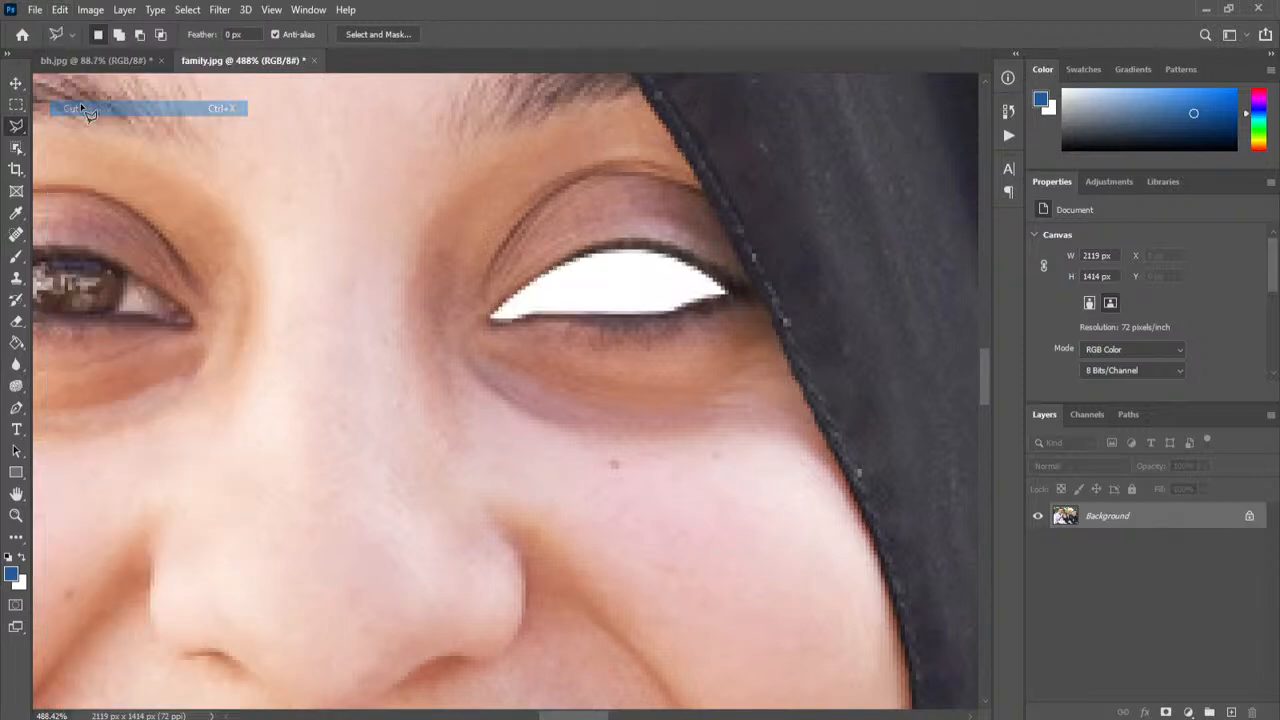
{"action": "left_click", "coordinate": [60, 9]}
{"action": "left_click", "coordinate": [105, 156]}
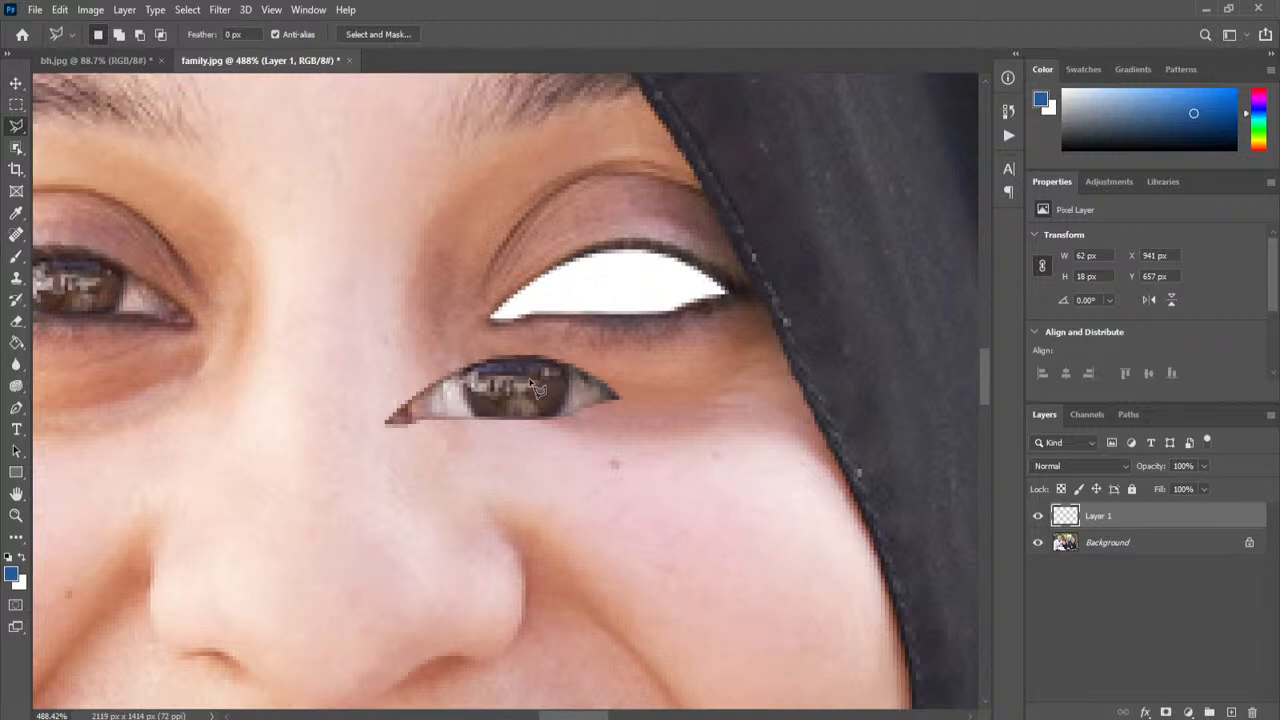
{"action": "key", "text": "v"}
{"action": "mouse_move", "coordinate": [531, 381]}
{"action": "left_mouse_down"}
{"action": "mouse_move", "coordinate": [634, 295]}
{"action": "mouse_move", "coordinate": [543, 241]}
{"action": "mouse_move", "coordinate": [651, 298]}
{"action": "mouse_move", "coordinate": [625, 285]}
{"action": "left_mouse_up"}
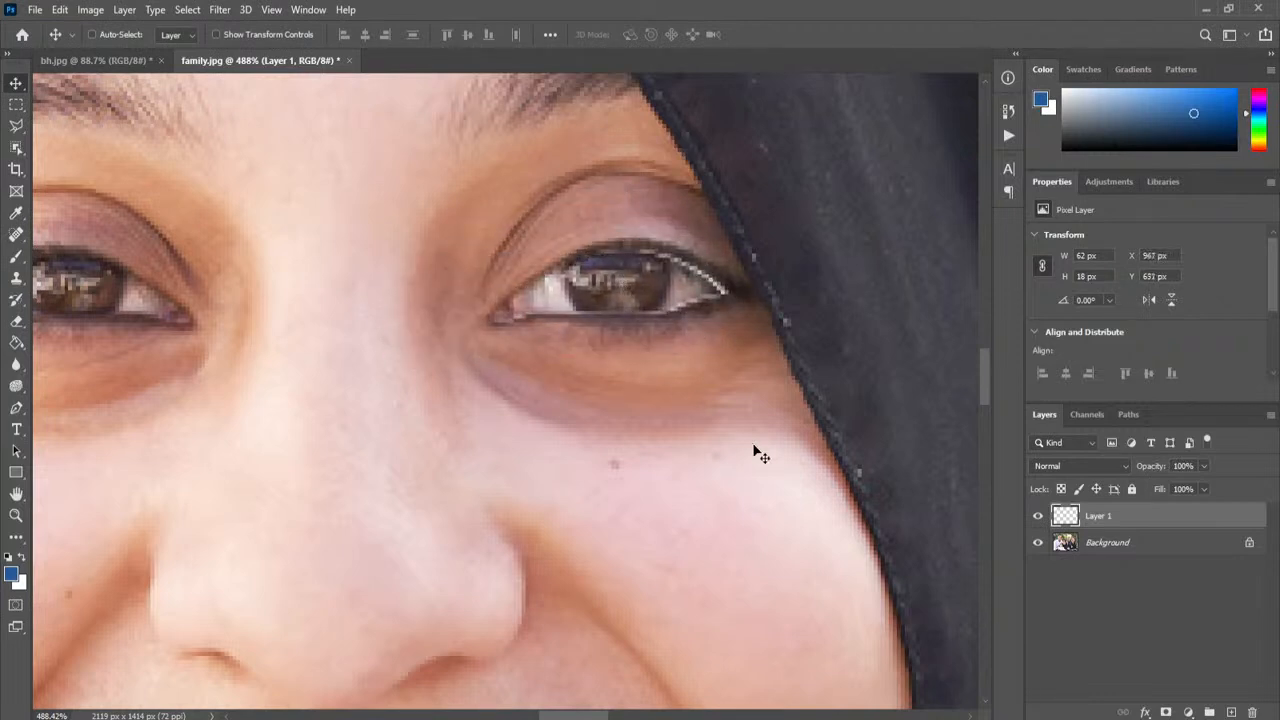
Step: Undo the moving, pasting and cutting of the eye, and clear the eye selection
{"action": "key", "text": "ctrl+z"}
{"action": "key", "text": "ctrl+z"}
{"action": "key", "text": "ctrl+z"}
{"action": "key", "text": "ctrl+z"}
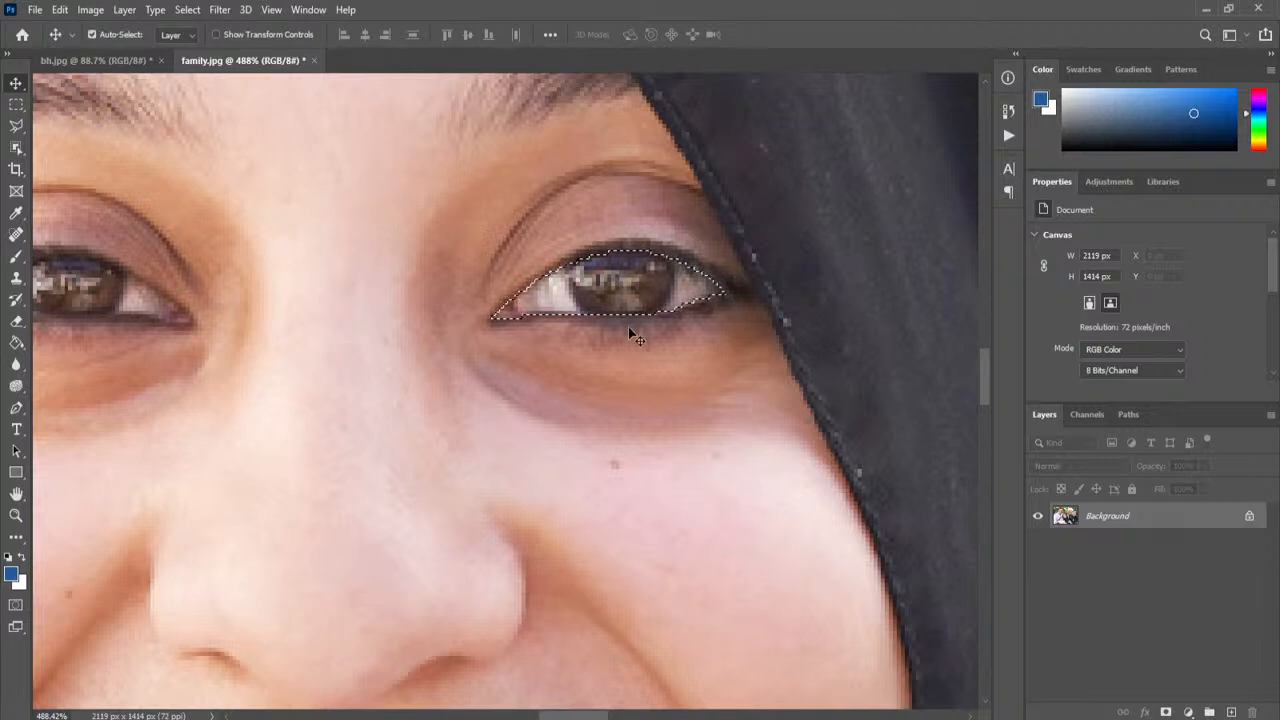
{"action": "key", "text": "ctrl+d"}
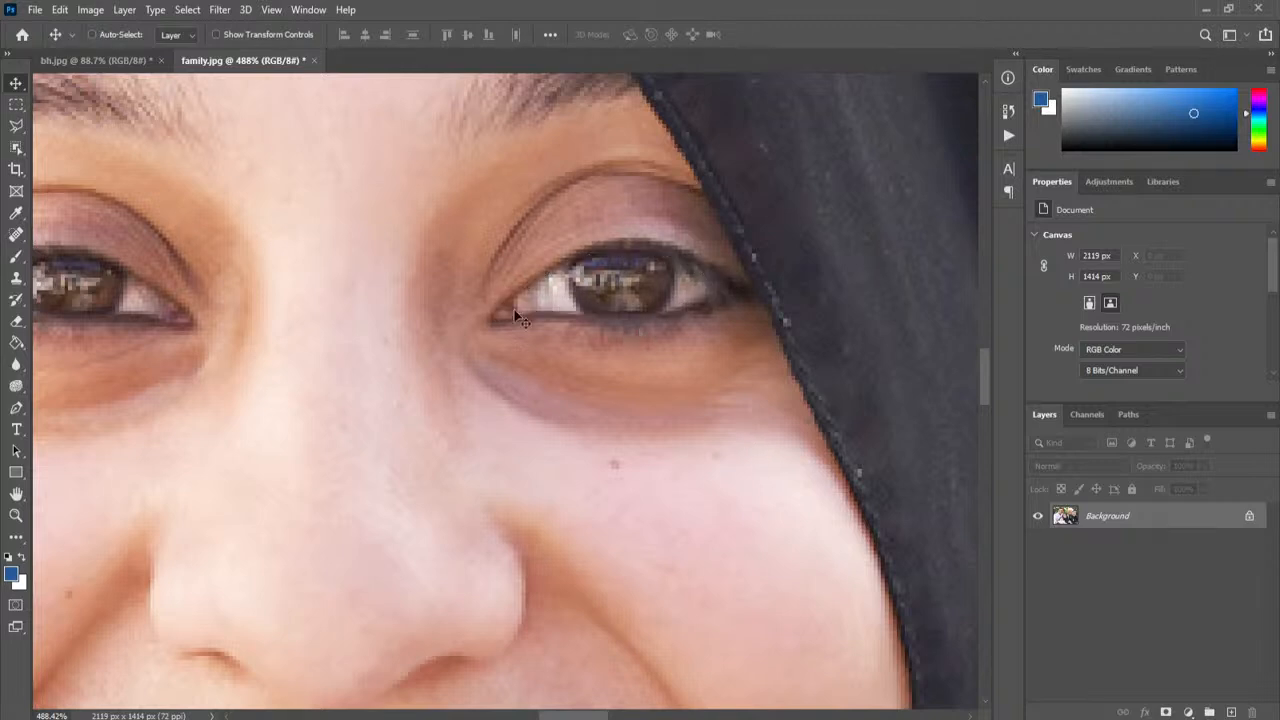
Step: Select the cheek area between the eye, the headscarf edge and the smile line with the Magnetic Lasso Tool
{"action": "left_click", "coordinate": [14, 128]}
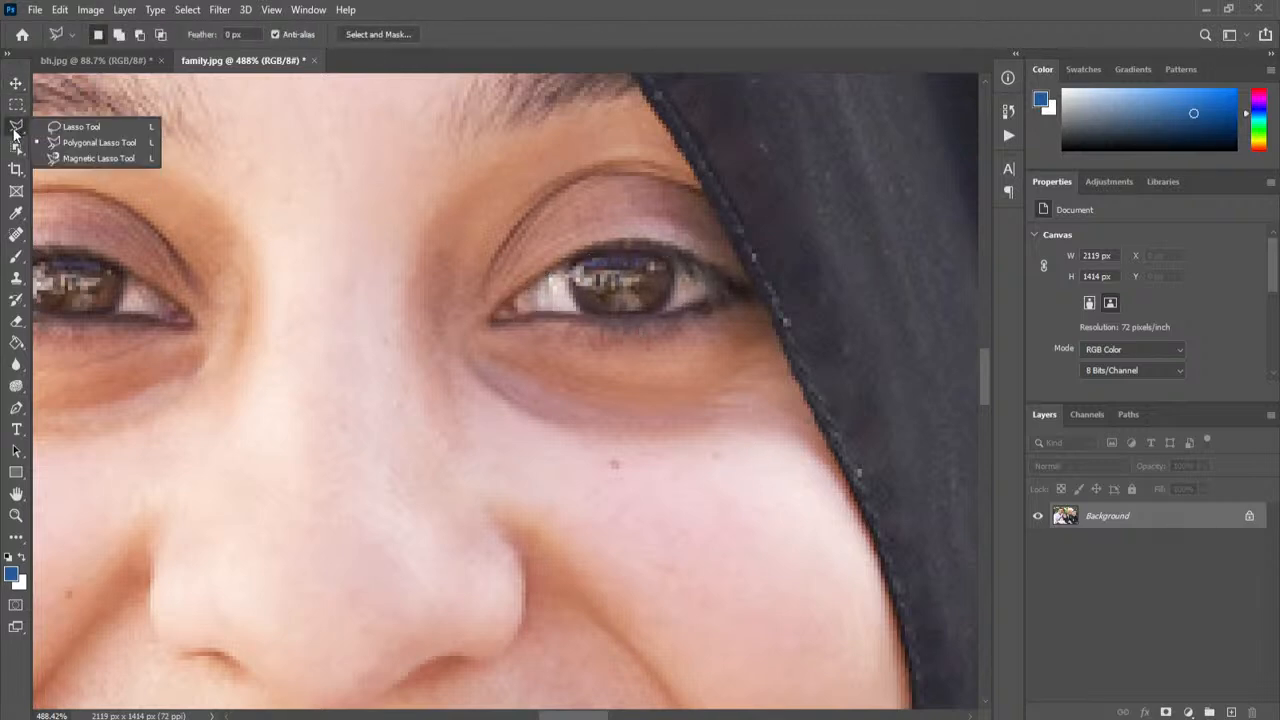
{"action": "left_click", "coordinate": [137, 160]}
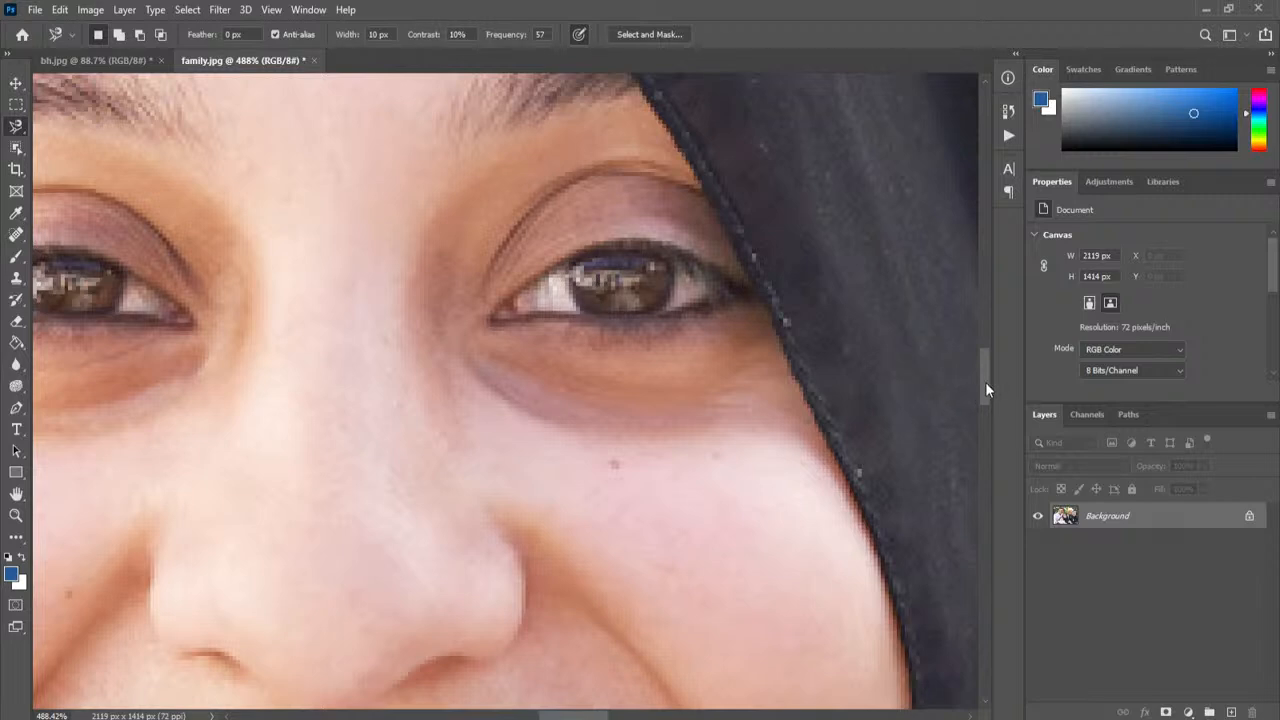
{"action": "left_click_drag", "start_coordinate": [984, 382], "coordinate": [963, 413]}
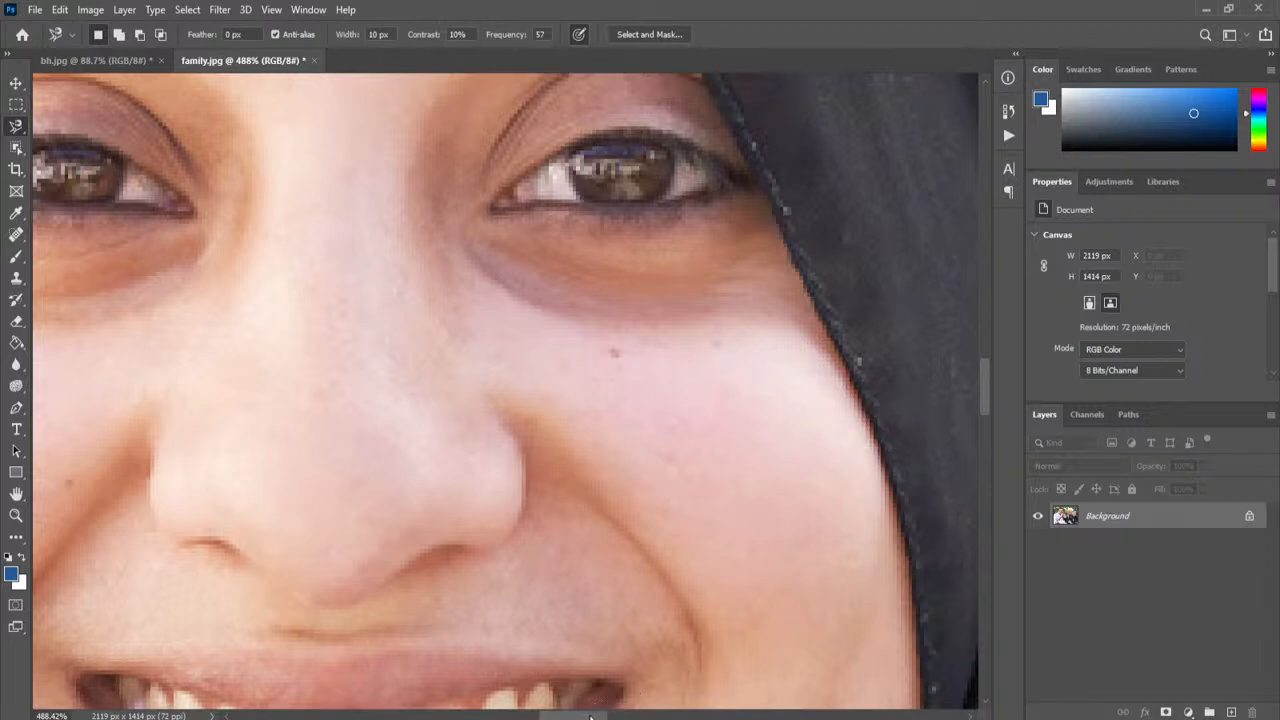
{"action": "left_click_drag", "start_coordinate": [590, 716], "coordinate": [601, 716]}
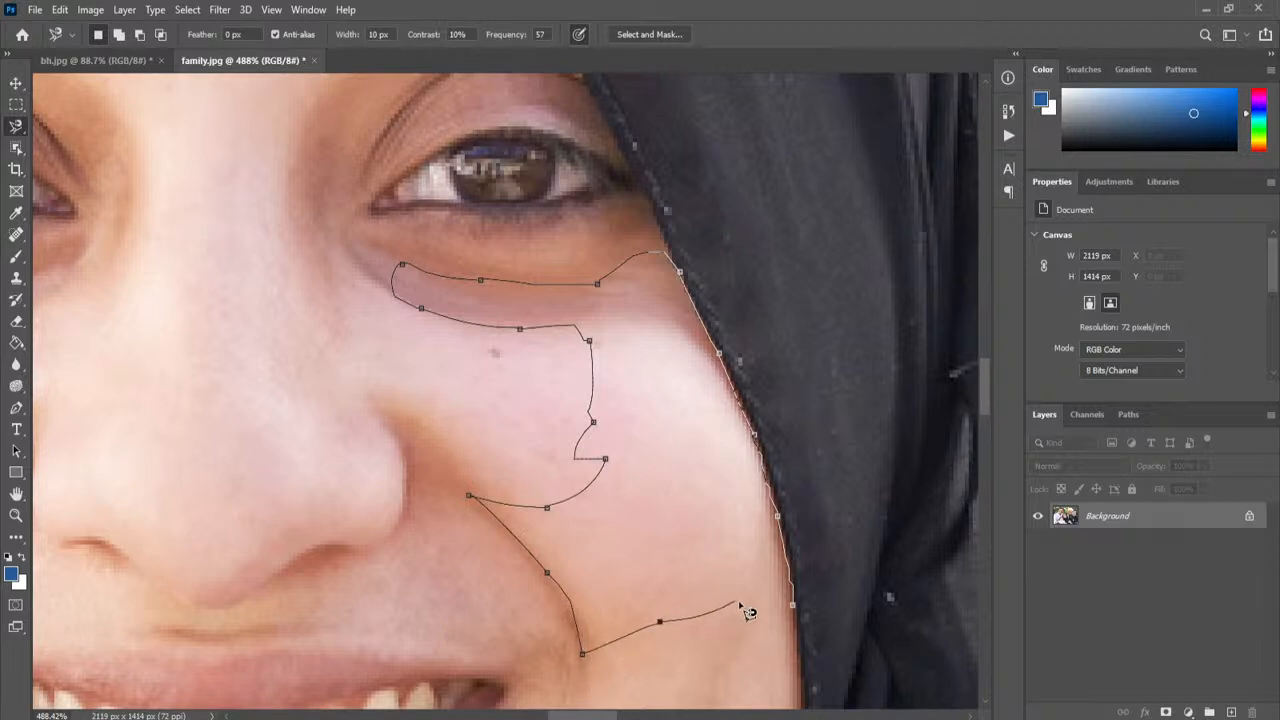
{"action": "left_click", "coordinate": [804, 618]}
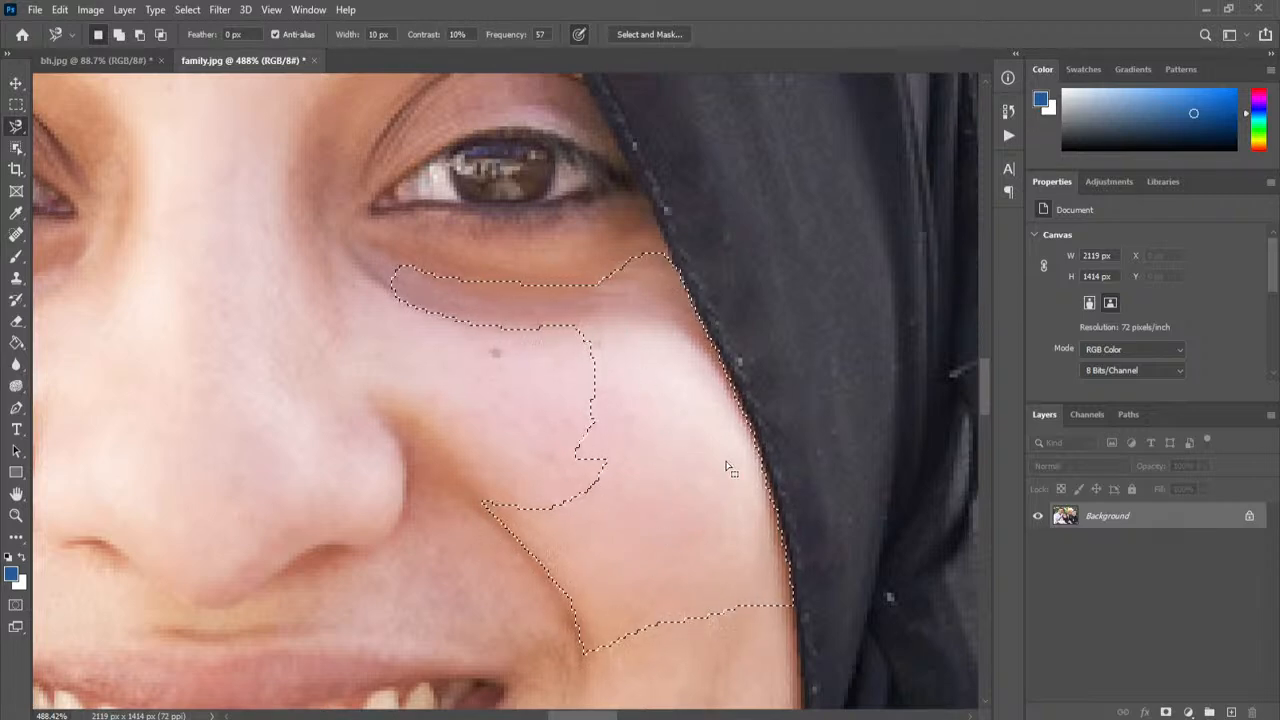
Step: Start a new Magnetic Lasso selection along the lower lip to the mouth corner, removing the stray anchor points across the teeth
{"action": "left_click_drag", "start_coordinate": [614, 716], "coordinate": [596, 716]}
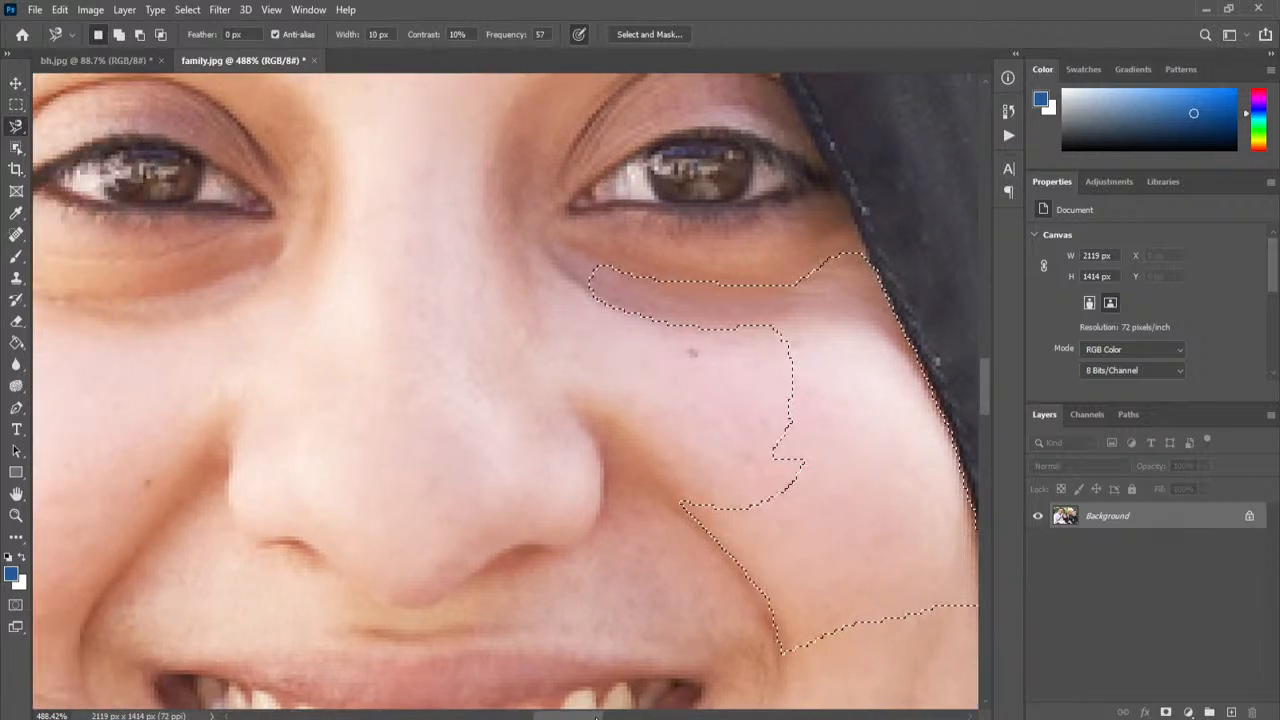
{"action": "left_click_drag", "start_coordinate": [984, 393], "coordinate": [984, 420]}
{"action": "left_click_drag", "start_coordinate": [600, 716], "coordinate": [577, 716]}
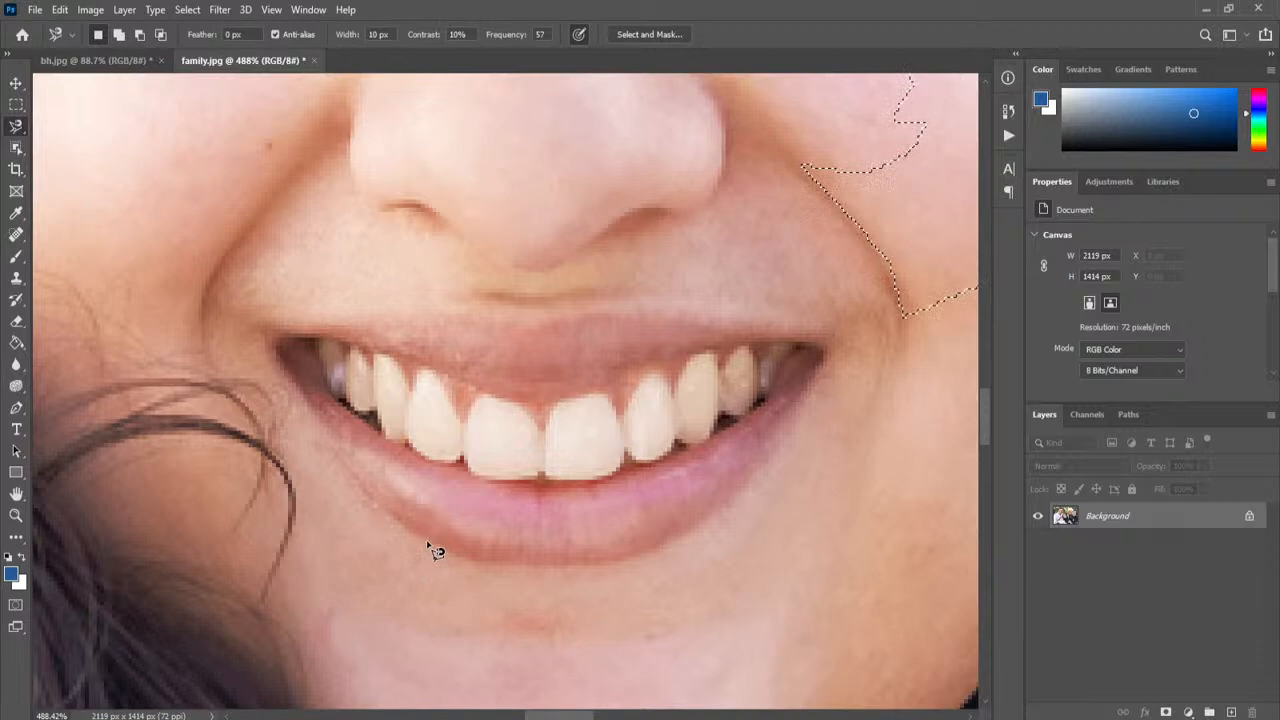
{"action": "left_click", "coordinate": [99, 36]}
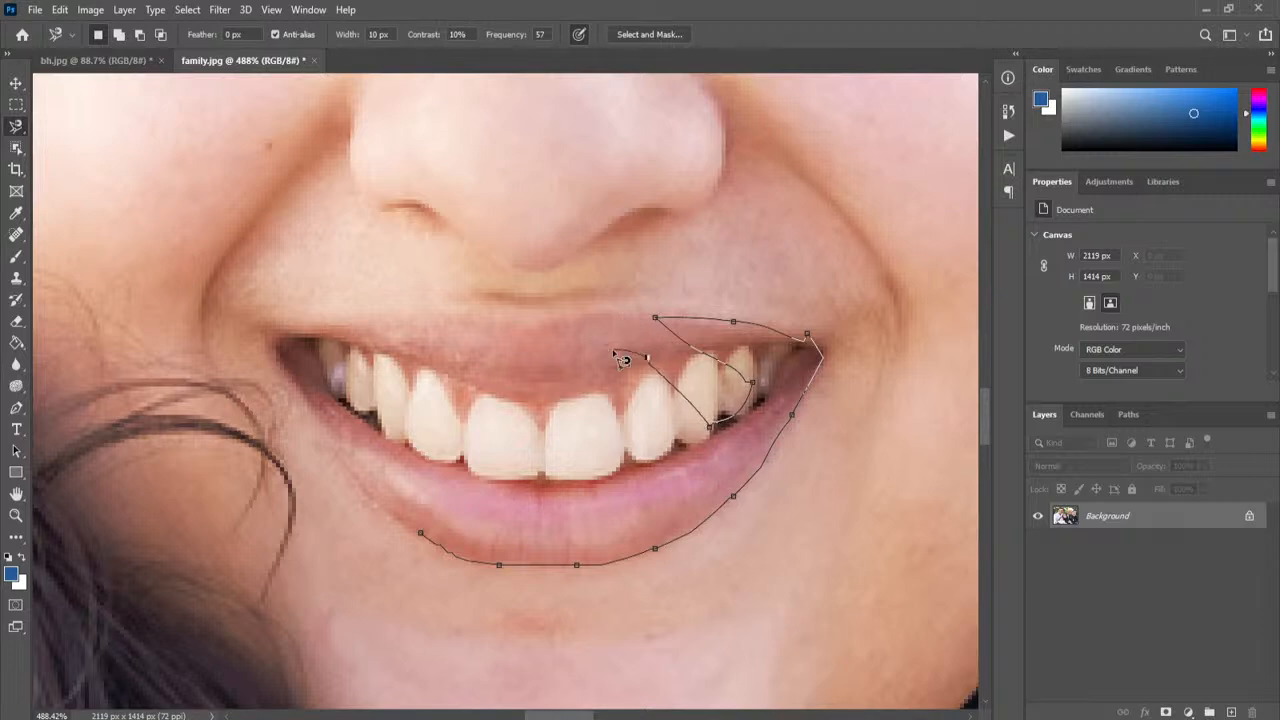
{"action": "key", "text": "BackSpace"}
{"action": "key", "text": "BackSpace"}
{"action": "key", "text": "BackSpace"}
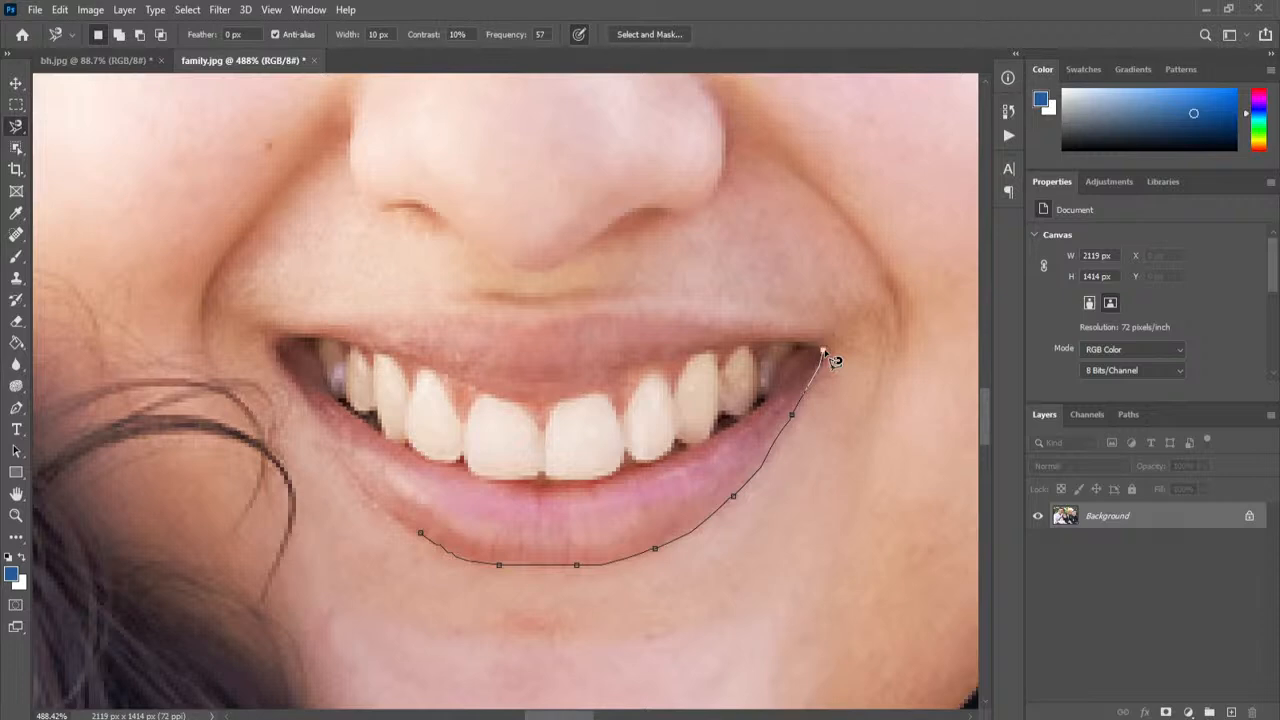
Step: Trace the upper lip and the other mouth corner with added anchor points, and close the selection around the whole mouth
{"action": "left_click", "coordinate": [823, 350]}
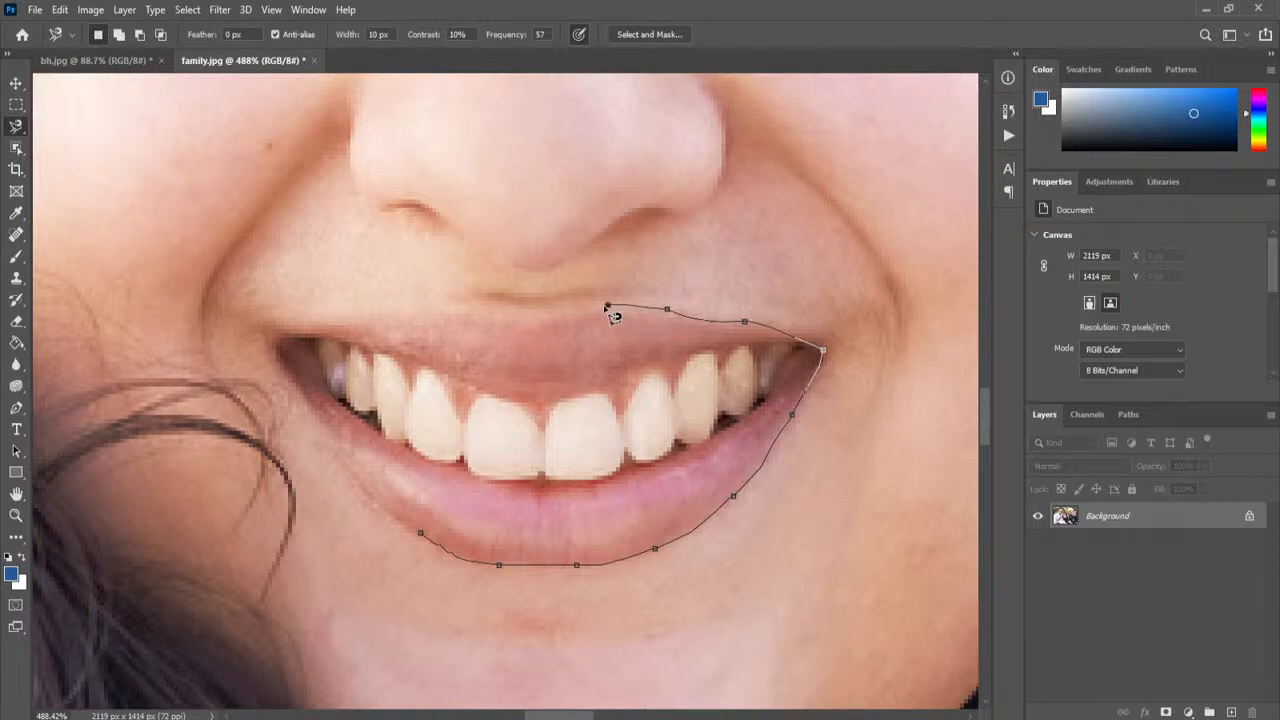
{"action": "left_click", "coordinate": [537, 325]}
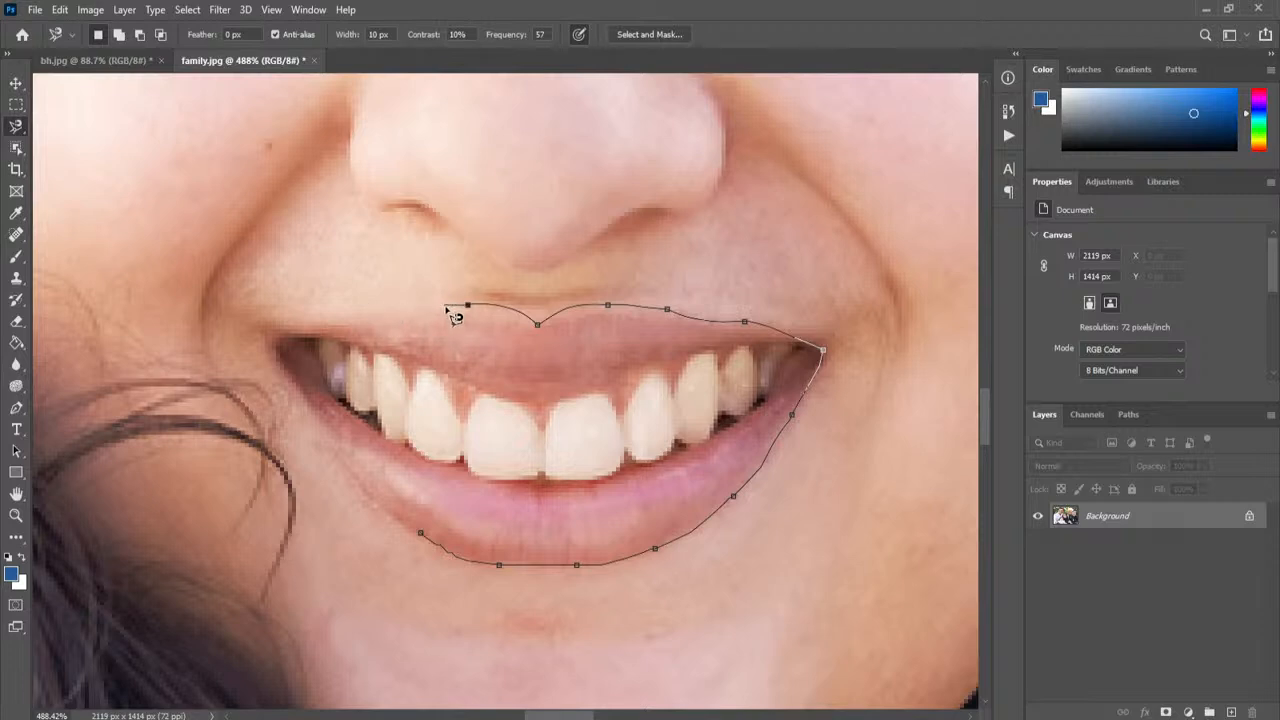
{"action": "left_click", "coordinate": [380, 318]}
{"action": "left_click", "coordinate": [270, 340]}
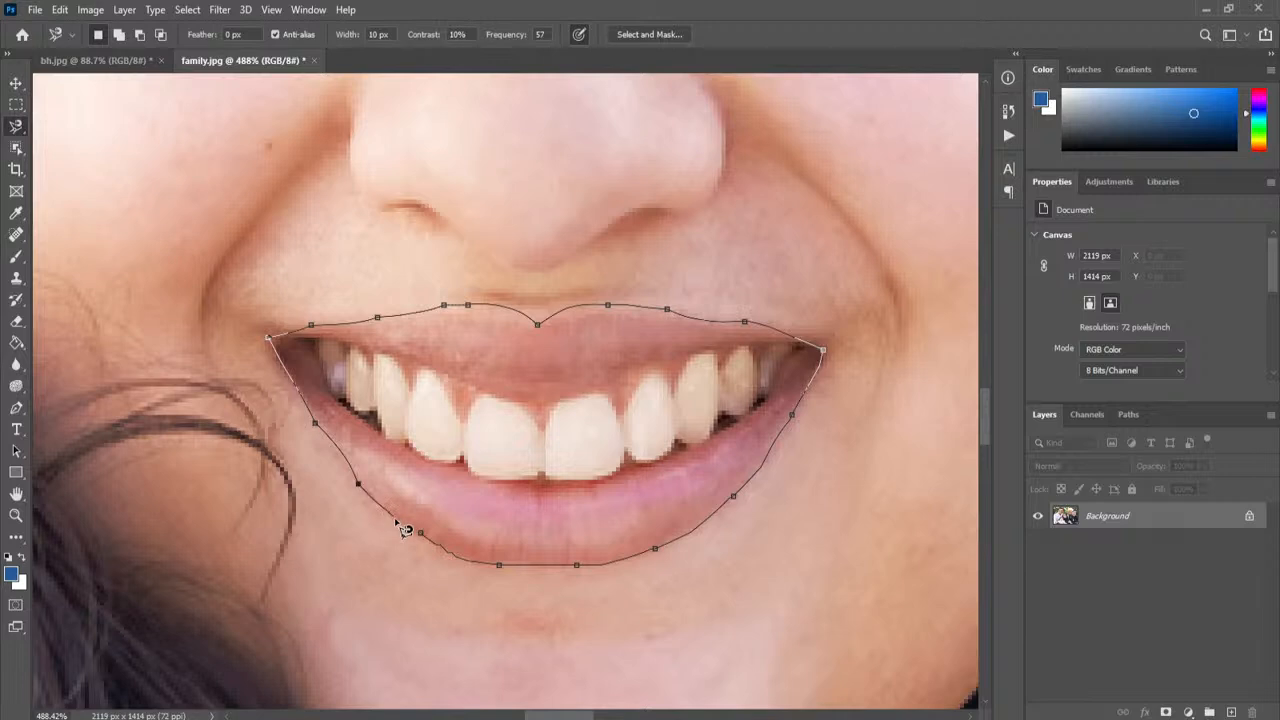
{"action": "left_click", "coordinate": [423, 537]}
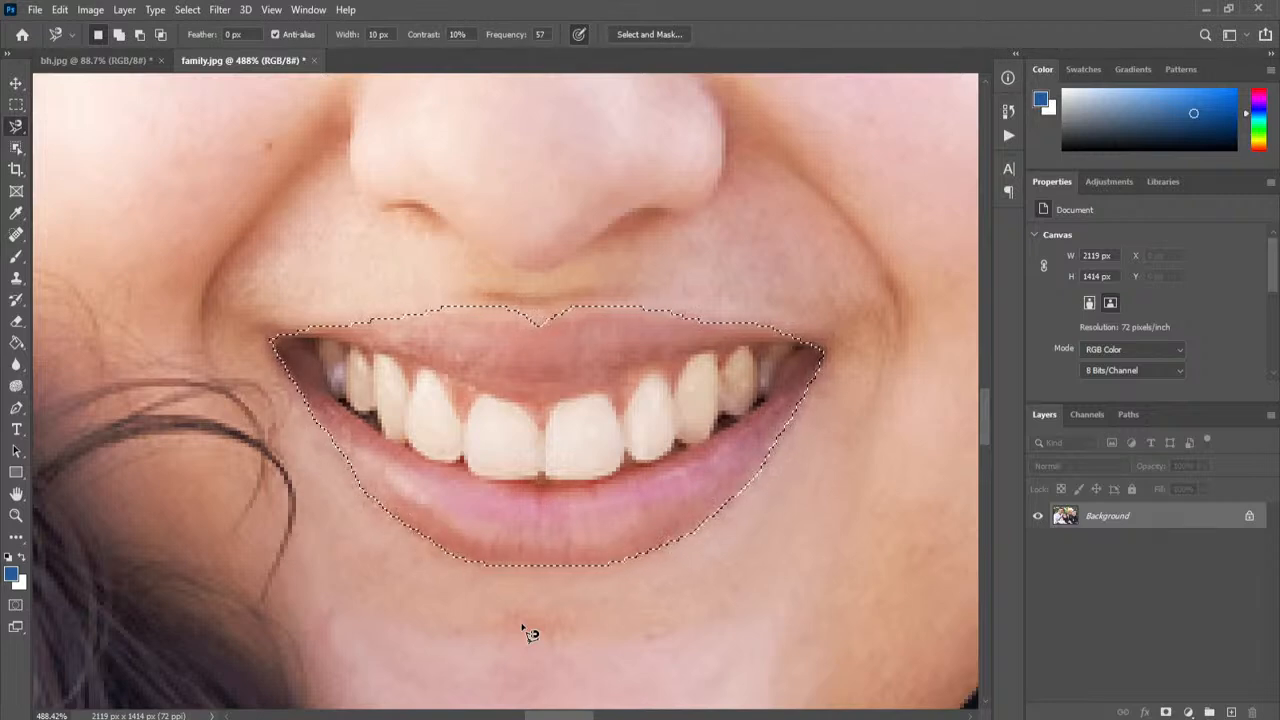
Step: Add two freehand Lasso areas above the upper lip to the mouth selection
{"action": "left_click", "coordinate": [17, 128]}
{"action": "left_click", "coordinate": [59, 126]}
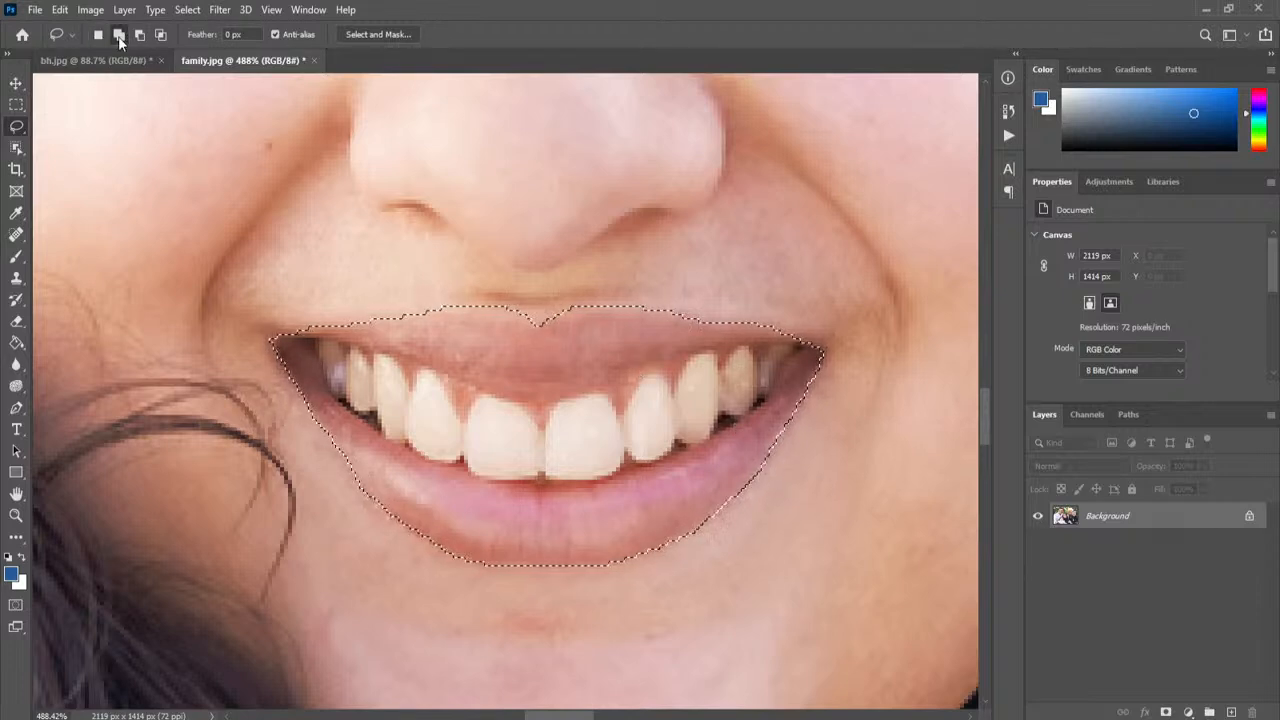
{"action": "mouse_move", "coordinate": [660, 272]}
{"action": "left_mouse_down"}
{"action": "mouse_move", "coordinate": [623, 371]}
{"action": "mouse_move", "coordinate": [709, 257]}
{"action": "mouse_move", "coordinate": [648, 292]}
{"action": "left_mouse_up"}
{"action": "left_click_drag", "start_coordinate": [430, 240], "coordinate": [495, 336]}
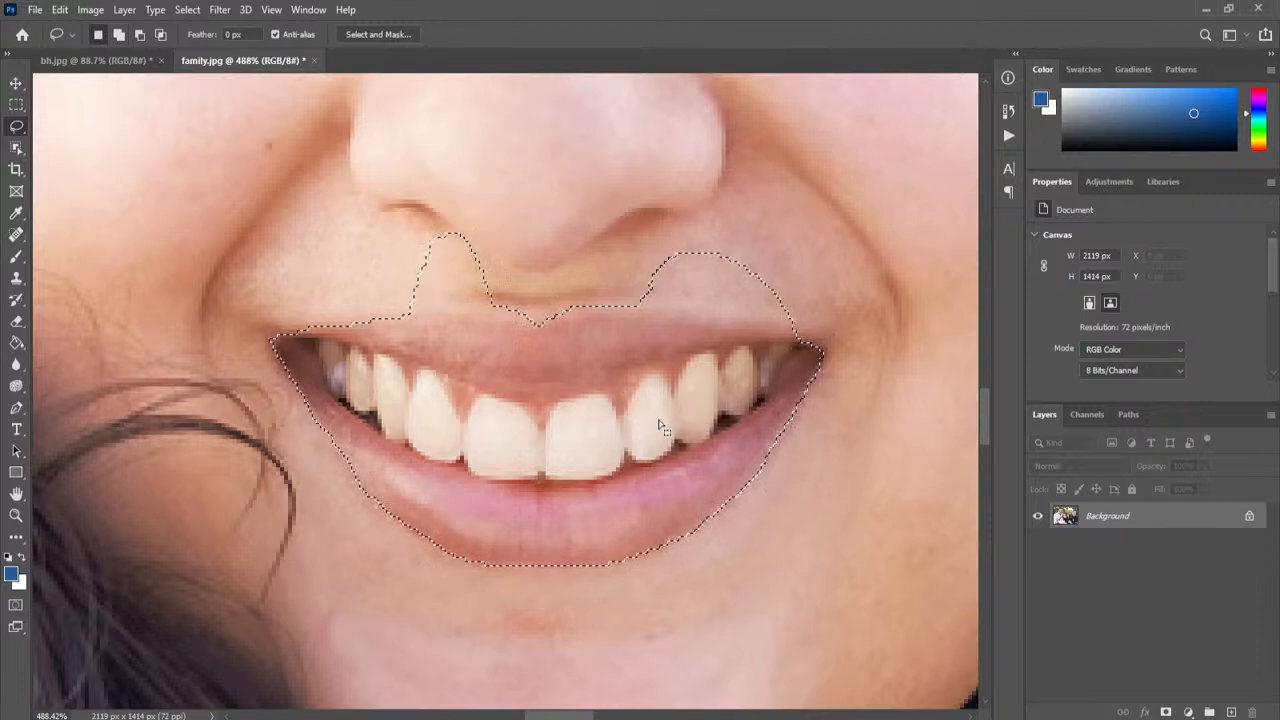
Step: Subtract a freehand area across the upper lip and teeth from the selection, and intersect the remainder with the right part of the mouth
{"action": "mouse_move", "coordinate": [721, 208]}
{"action": "left_mouse_down", "text": "alt"}
{"action": "mouse_move", "coordinate": [695, 278]}
{"action": "mouse_move", "coordinate": [726, 208]}
{"action": "left_mouse_up", "text": "alt"}
{"action": "mouse_move", "coordinate": [607, 389]}
{"action": "left_mouse_down", "text": "alt"}
{"action": "mouse_move", "coordinate": [693, 462]}
{"action": "mouse_move", "coordinate": [606, 388]}
{"action": "left_mouse_up", "text": "alt"}
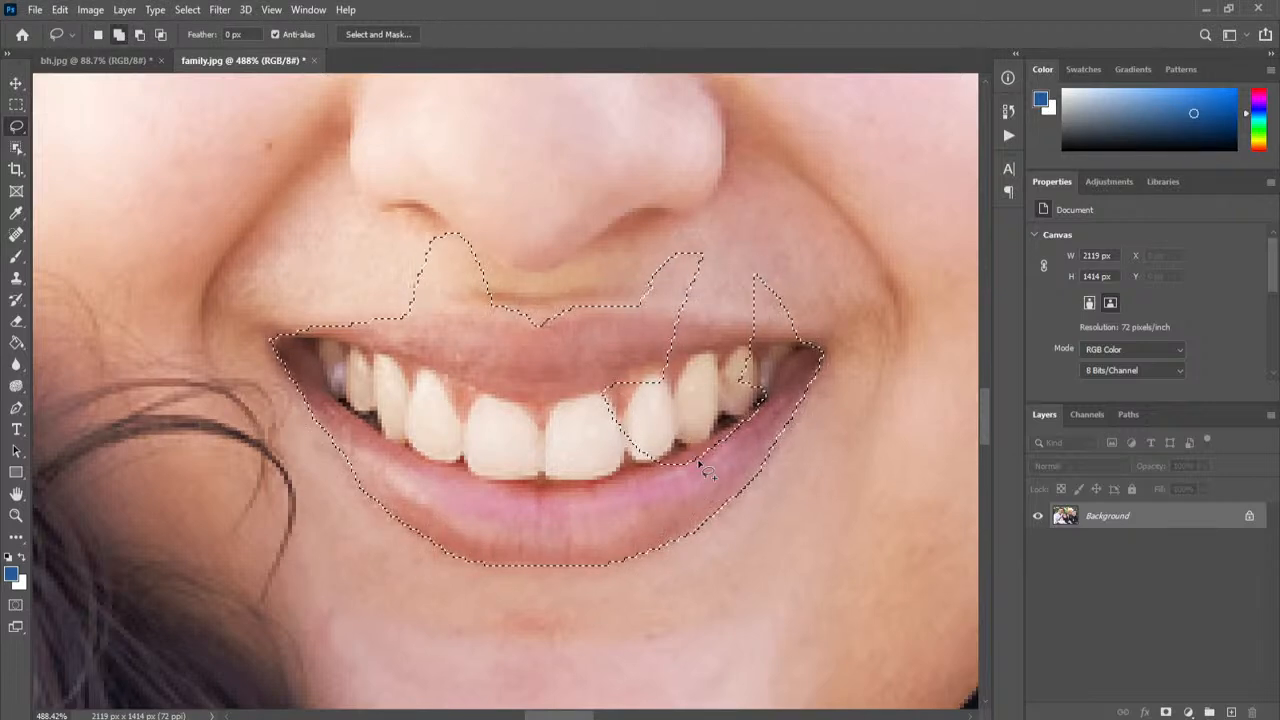
{"action": "mouse_move", "coordinate": [808, 272]}
{"action": "left_mouse_down", "text": "alt+shift"}
{"action": "mouse_move", "coordinate": [851, 328]}
{"action": "mouse_move", "coordinate": [557, 449]}
{"action": "mouse_move", "coordinate": [750, 214]}
{"action": "mouse_move", "coordinate": [800, 262]}
{"action": "left_mouse_up", "text": "alt+shift"}
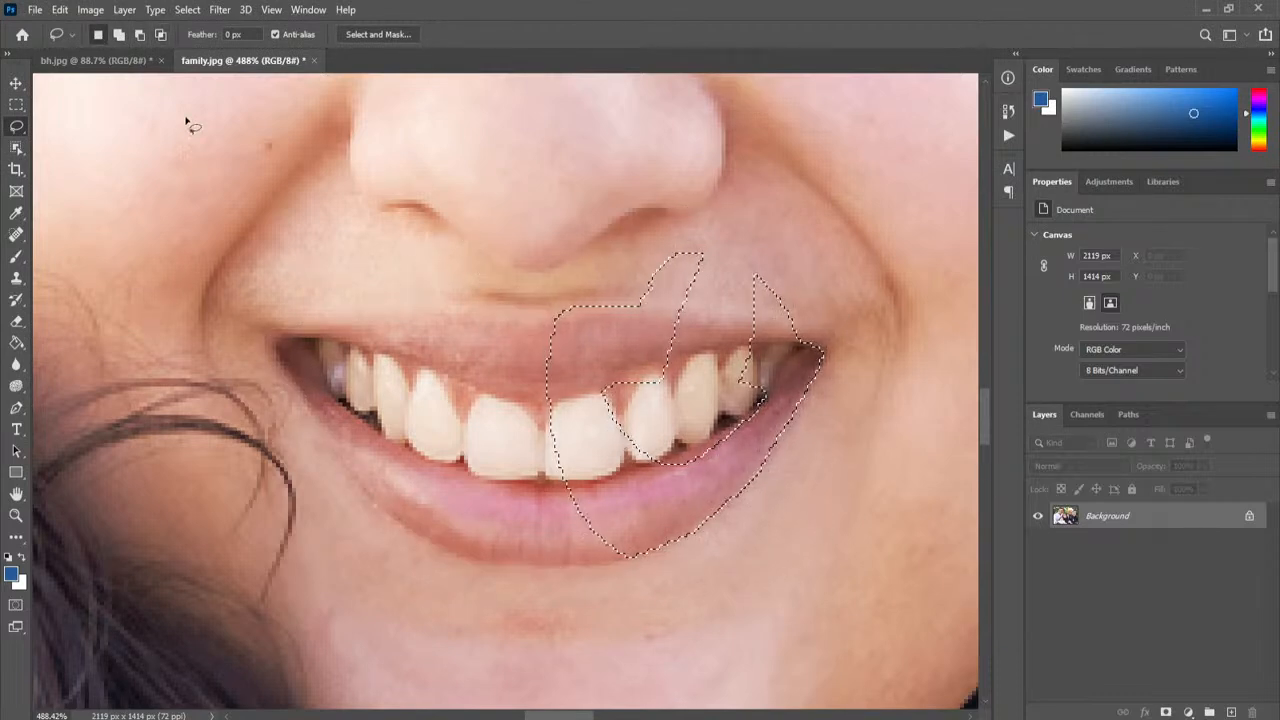
Step: Clear the mouth selection and bring the family's faces back into view
{"action": "key", "text": "ctrl+d"}
{"action": "scroll", "coordinate": [702, 292], "scroll_direction": "down", "scroll_amount": 10}
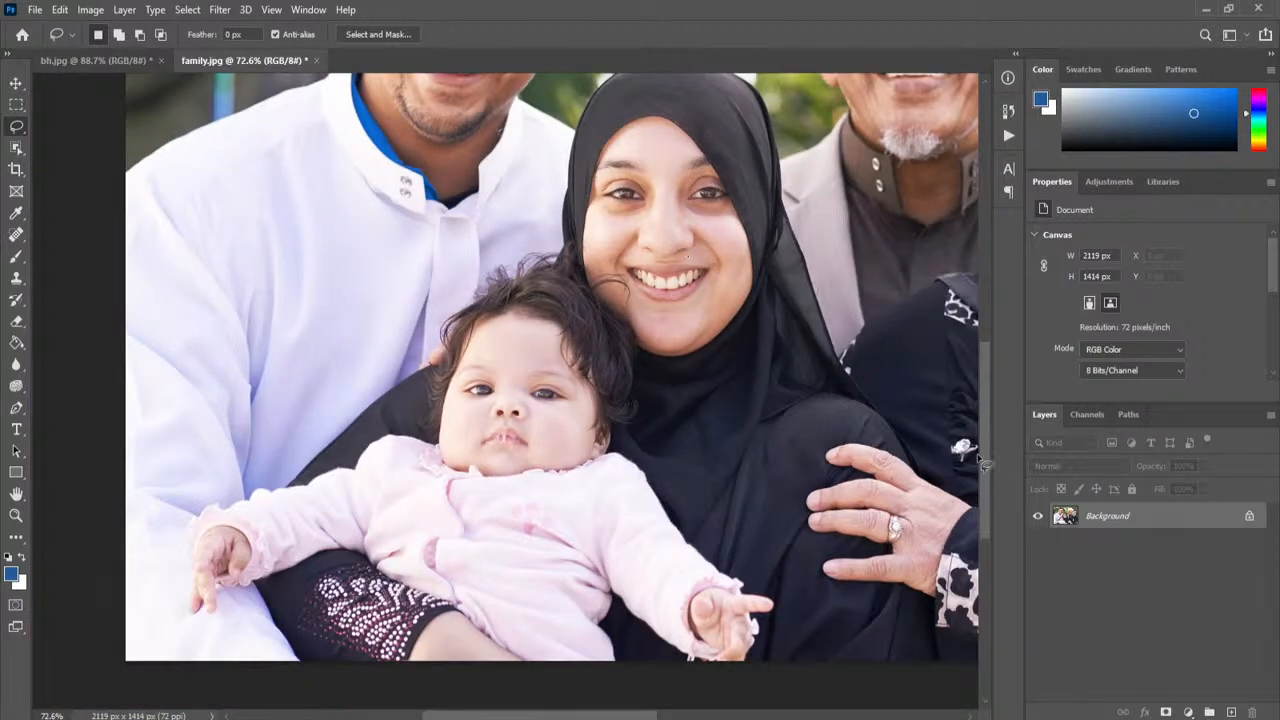
{"action": "left_click_drag", "start_coordinate": [983, 463], "coordinate": [986, 390]}
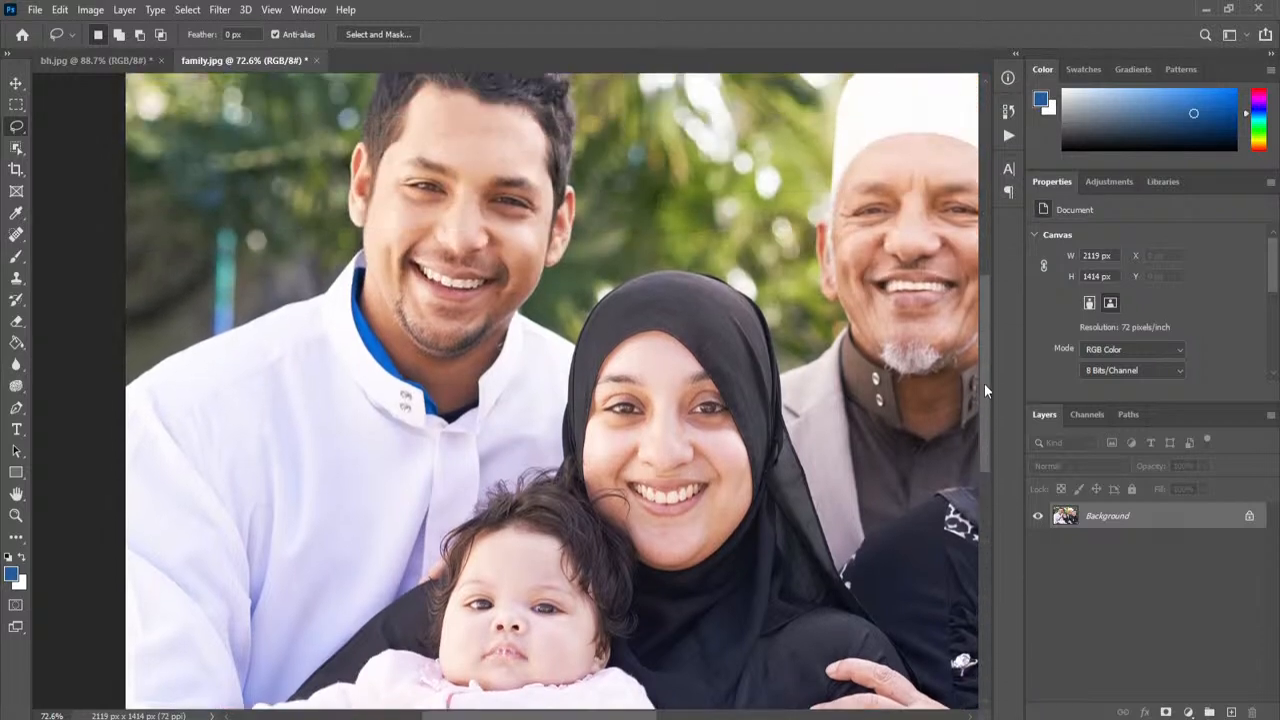
{"action": "right_click", "coordinate": [19, 128]}
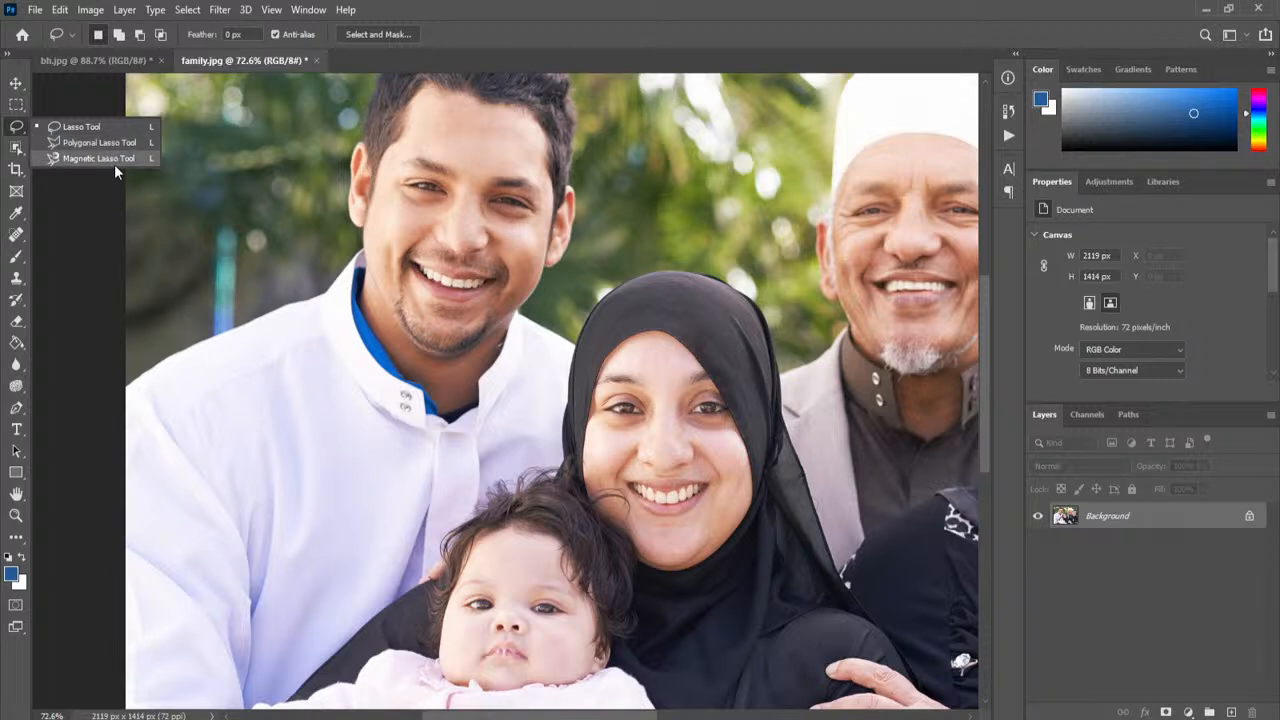
{"action": "left_click", "coordinate": [121, 128]}
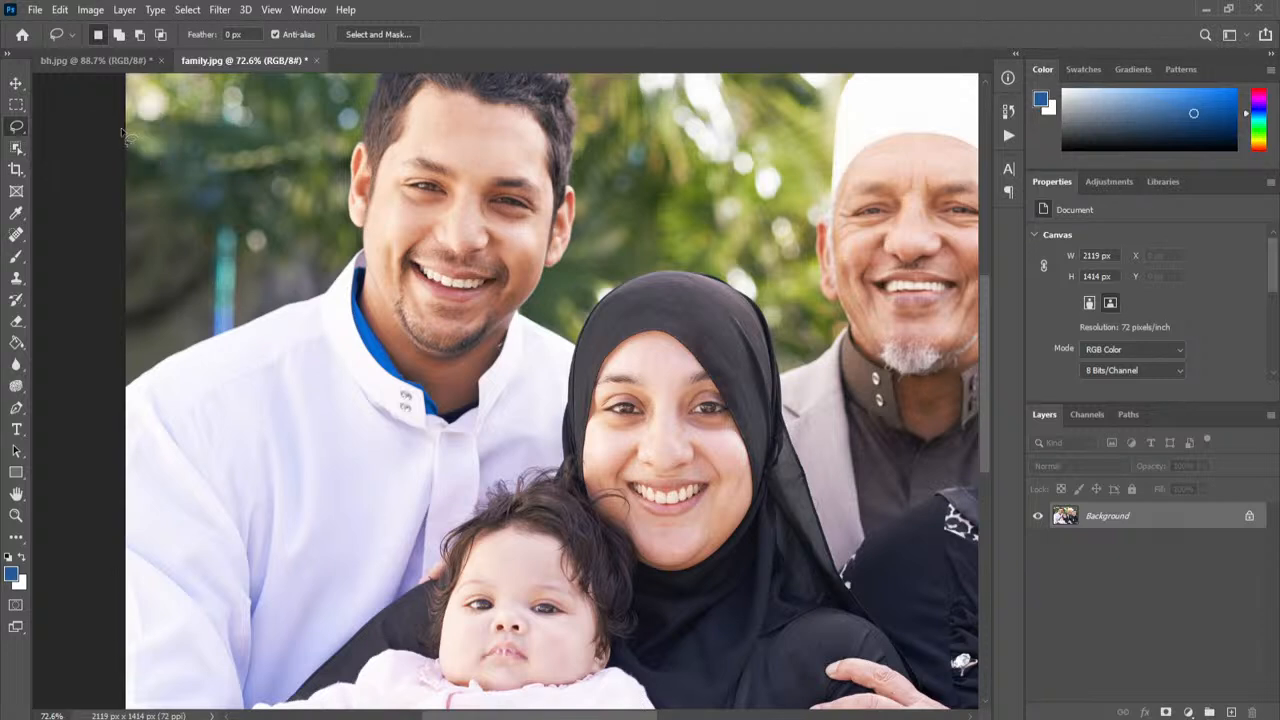
{"action": "left_click_drag", "start_coordinate": [559, 716], "coordinate": [607, 716]}
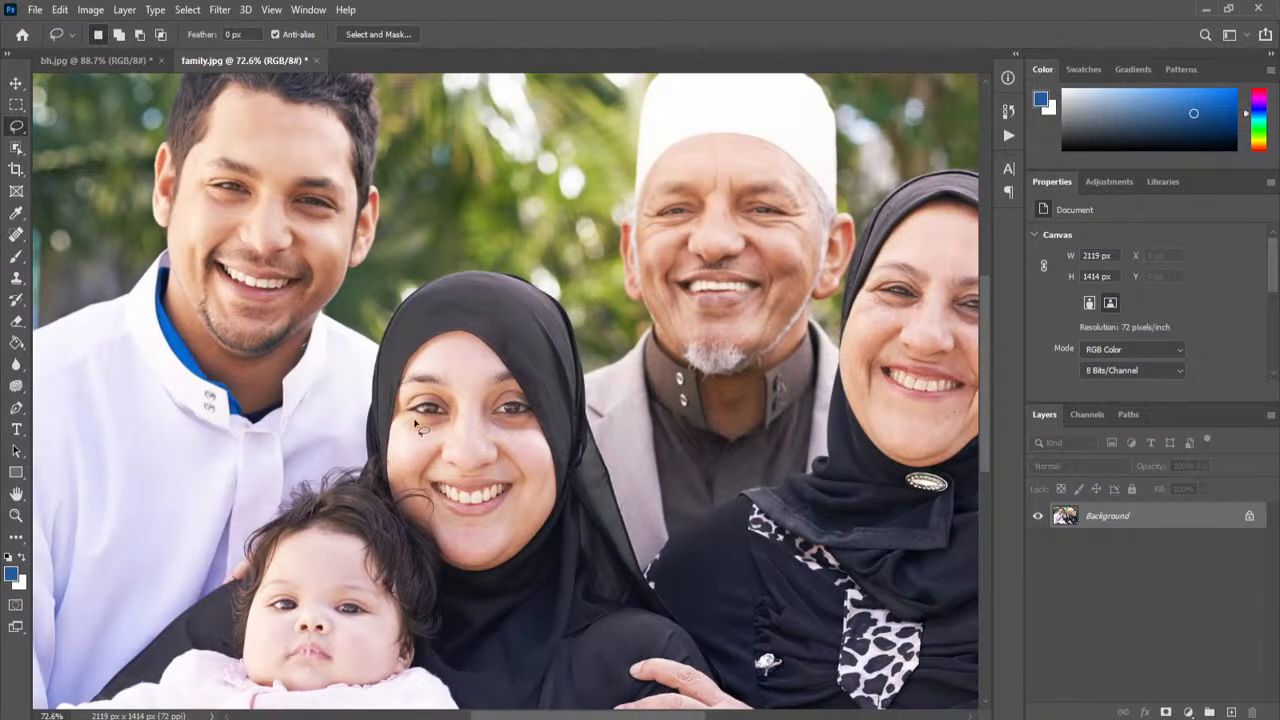
{"action": "left_click", "coordinate": [126, 57]}
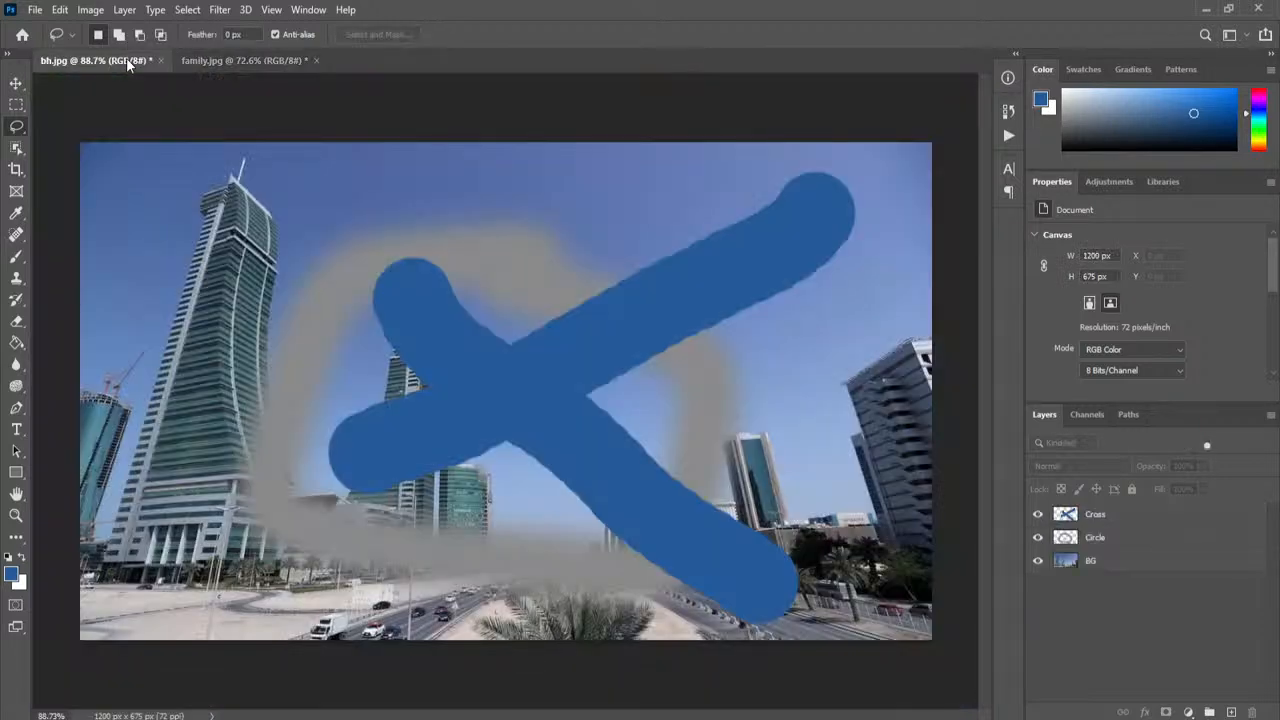
{"action": "left_click", "coordinate": [242, 61]}
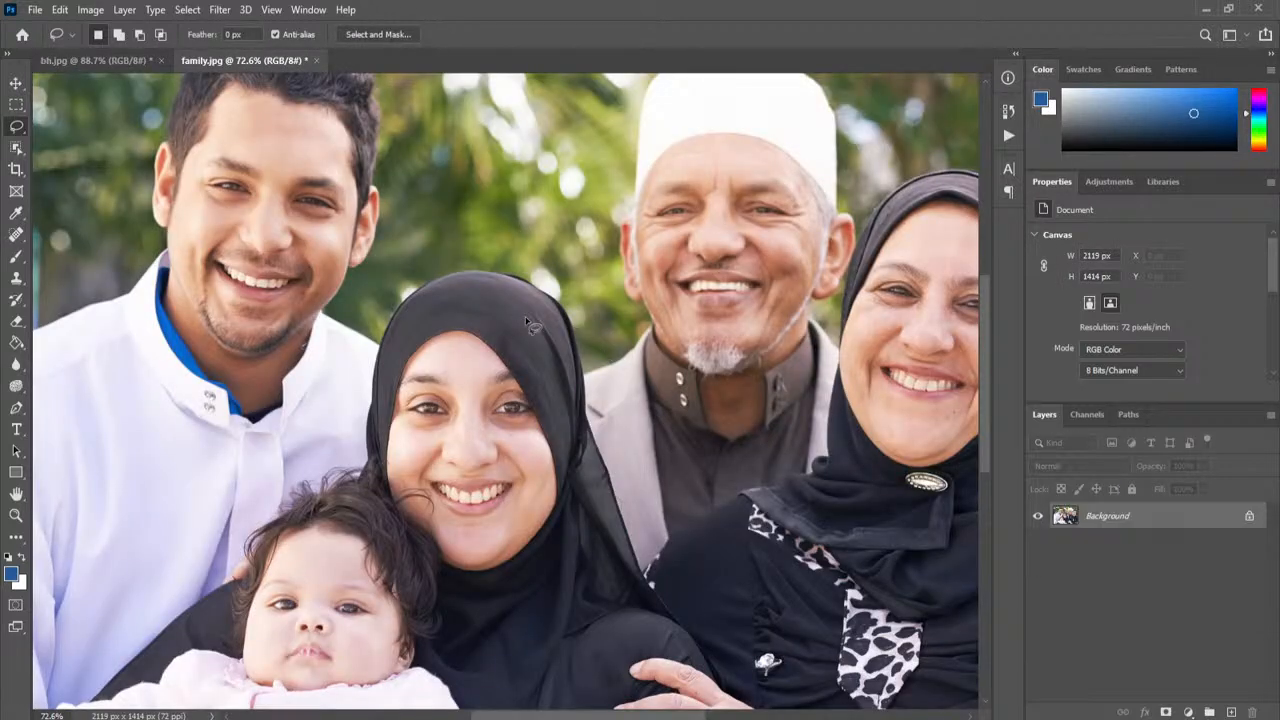
{"action": "left_click", "coordinate": [17, 127]}
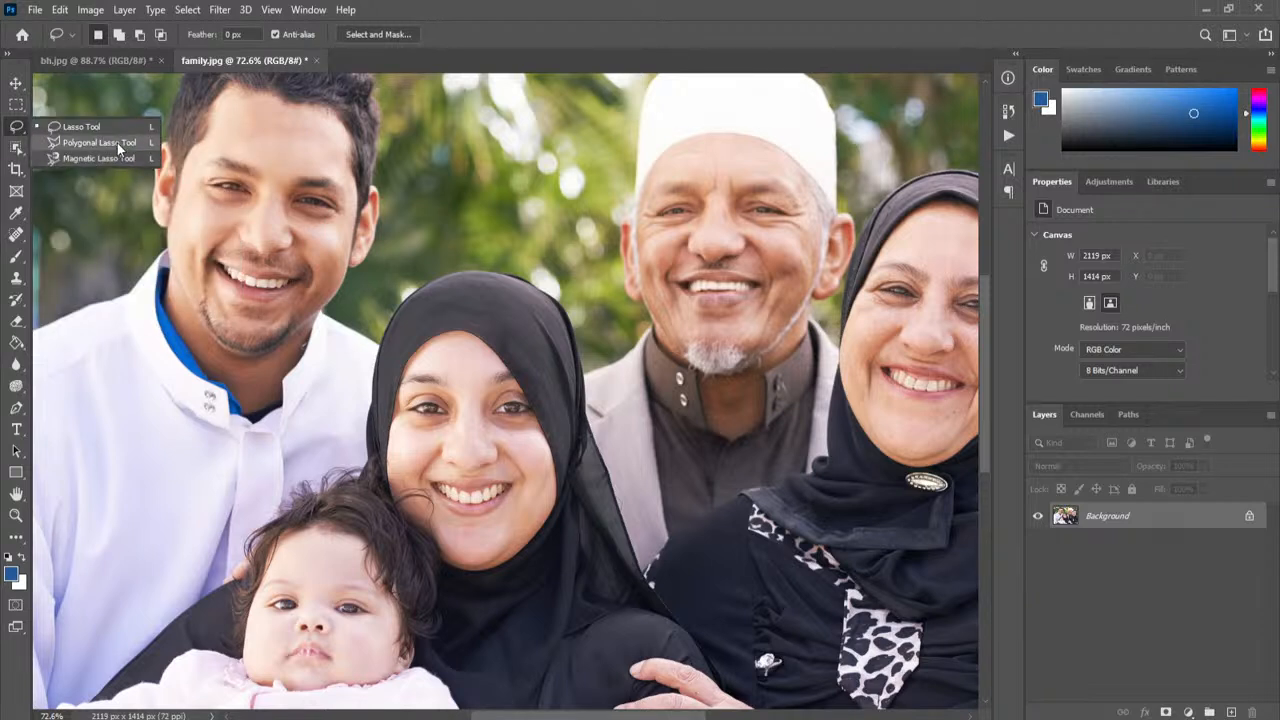
Step: Cut a rectangular marquee area of about 439 by 538 px around the young woman's head and paste it as a new layer
{"action": "left_click", "coordinate": [18, 105]}
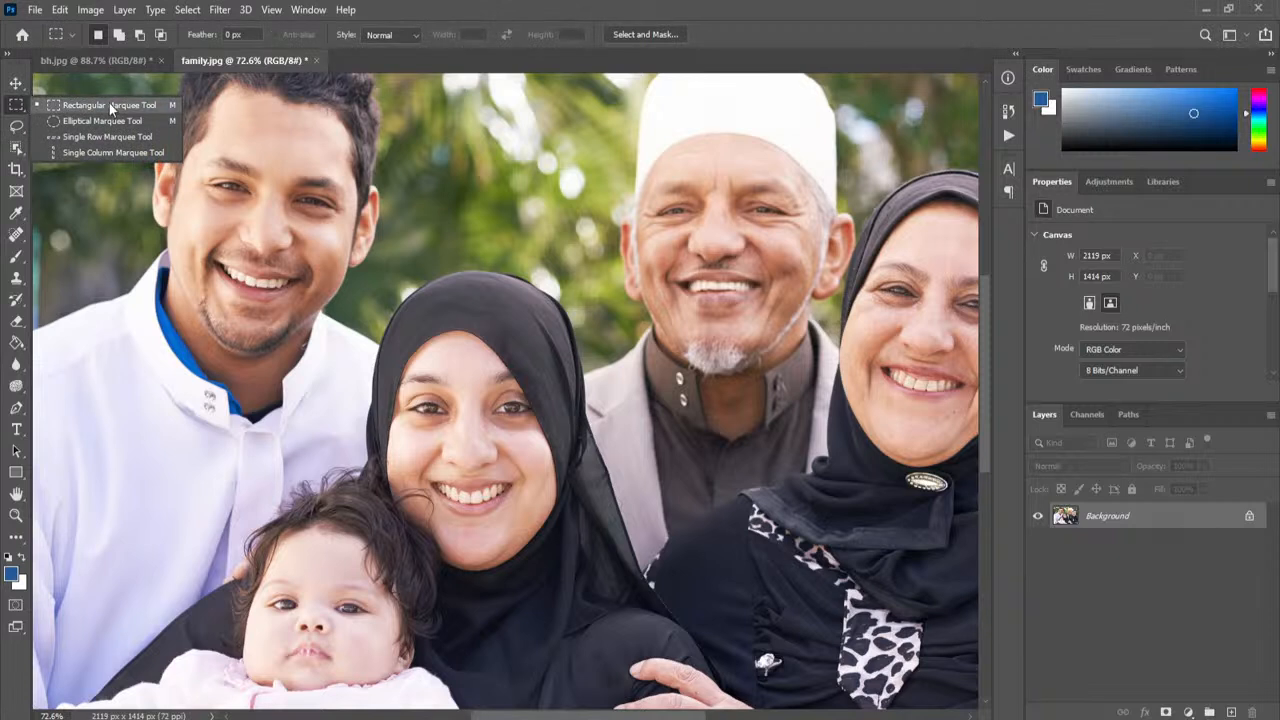
{"action": "left_click", "coordinate": [111, 105]}
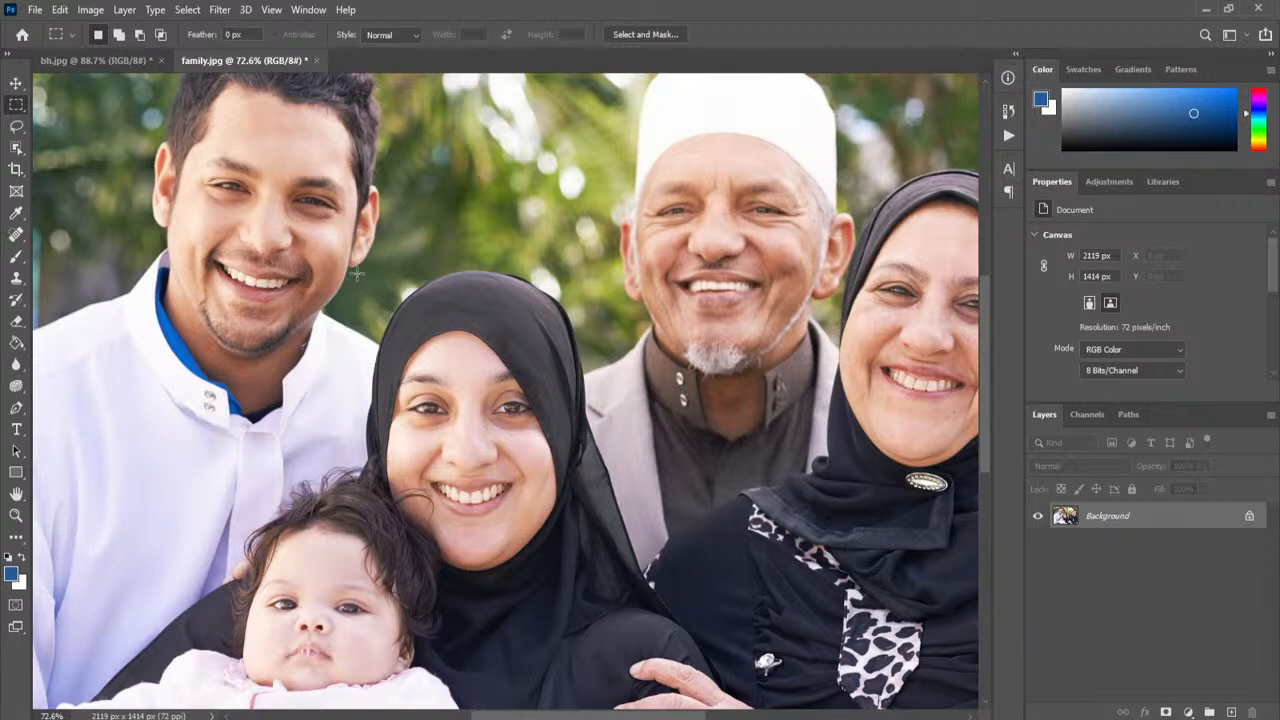
{"action": "left_click_drag", "start_coordinate": [351, 262], "coordinate": [605, 584]}
{"action": "left_click", "coordinate": [60, 10]}
{"action": "left_click", "coordinate": [72, 108]}
{"action": "left_click", "coordinate": [60, 10]}
{"action": "left_click", "coordinate": [118, 156]}
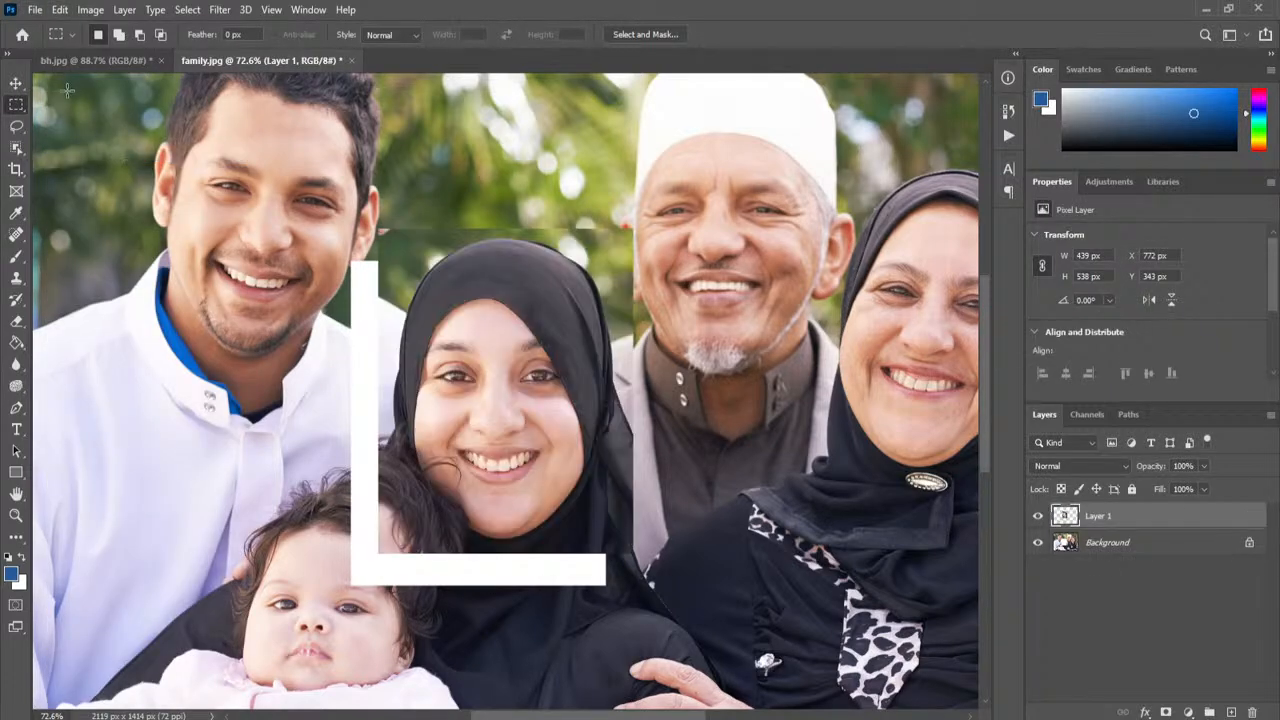
Step: Move the pasted head to about X 840 px, Y 288 px, and inspect its straight edges with the Background layer temporarily hidden
{"action": "left_click", "coordinate": [16, 83]}
{"action": "left_click_drag", "start_coordinate": [425, 355], "coordinate": [475, 338]}
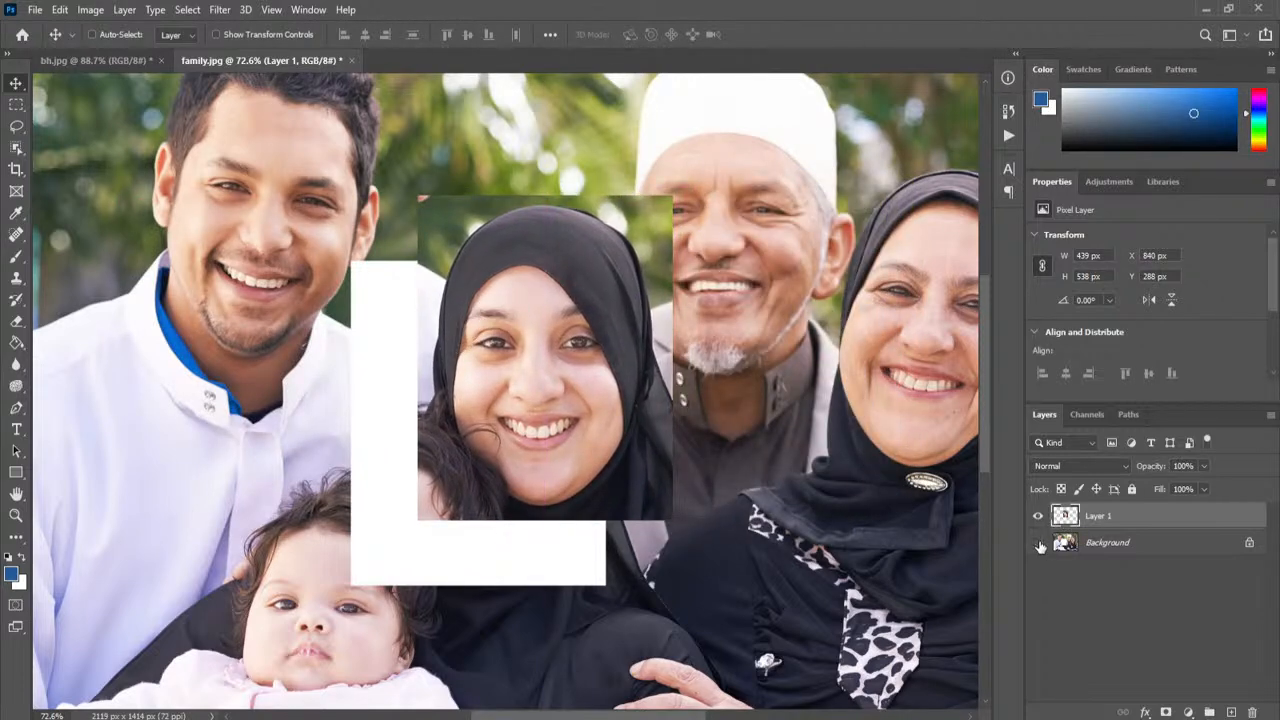
{"action": "left_click", "coordinate": [1038, 543]}
{"action": "scroll", "coordinate": [427, 199], "scroll_direction": "up", "scroll_amount": 7}
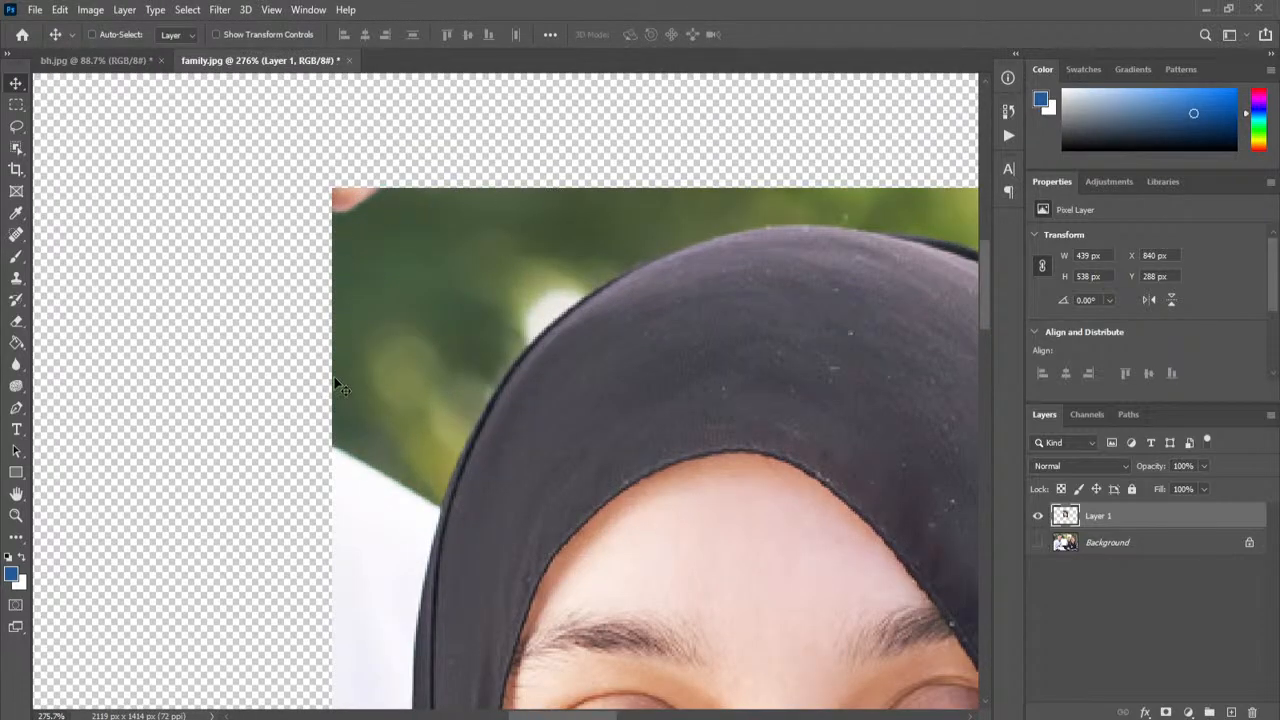
{"action": "left_click_drag", "start_coordinate": [898, 243], "coordinate": [406, 241]}
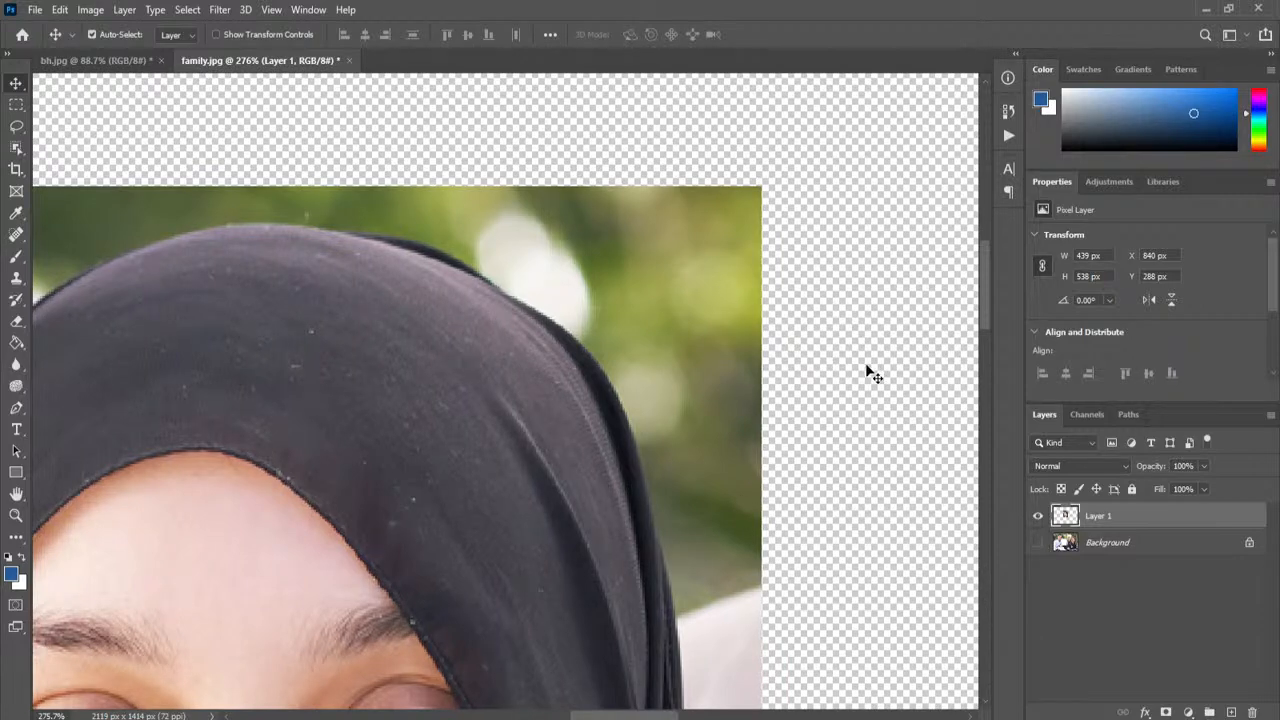
{"action": "key", "text": "ctrl+z"}
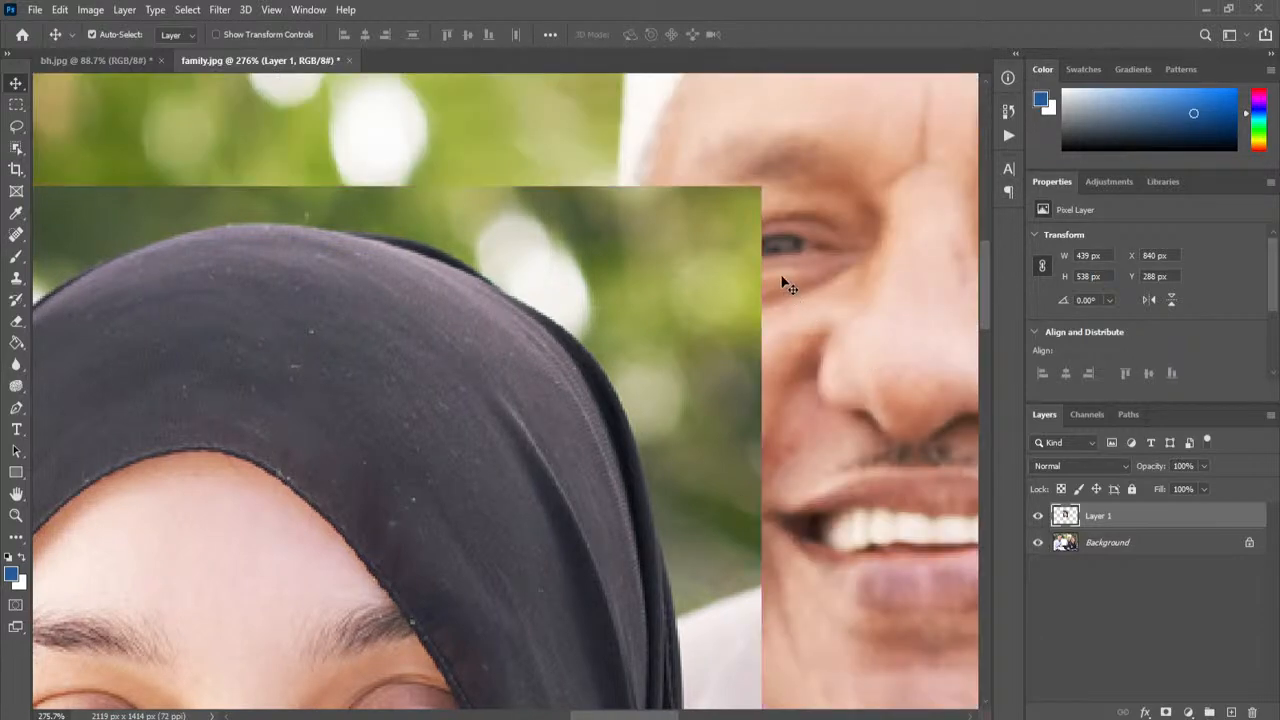
{"action": "scroll", "coordinate": [697, 276], "scroll_direction": "down", "scroll_amount": 12}
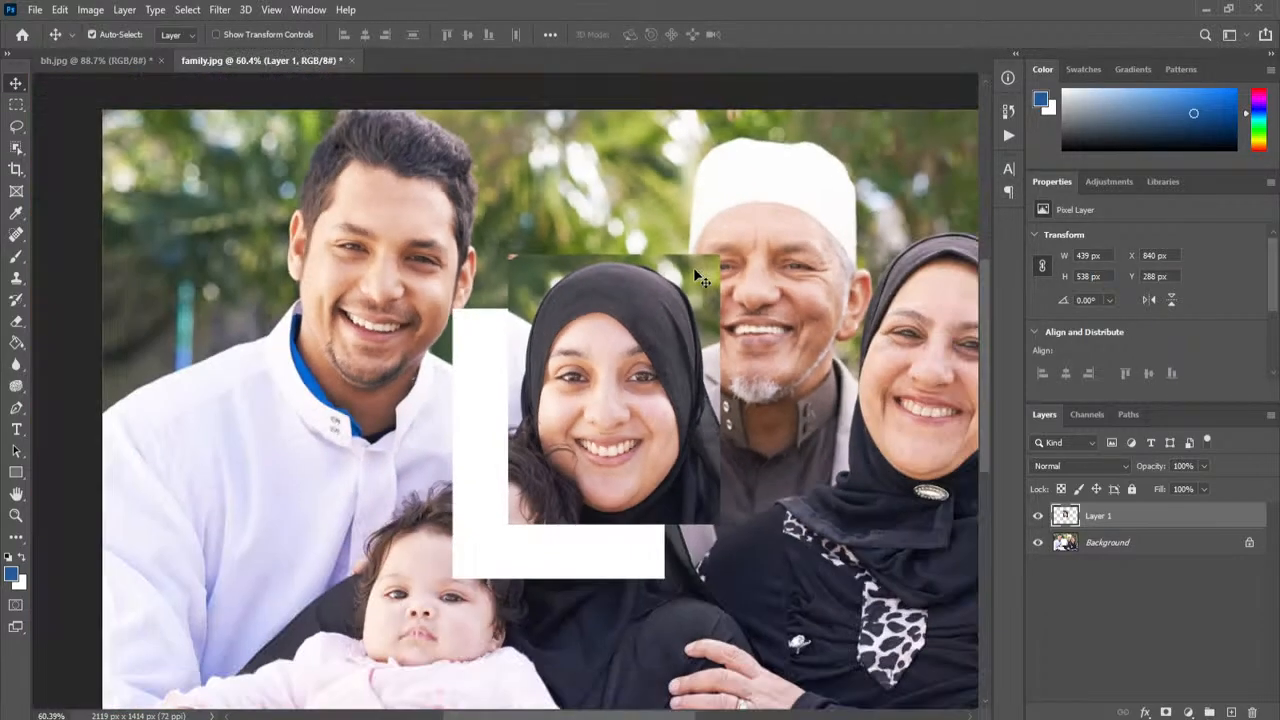
Step: Undo the move, paste and cut of the rectangular piece, and clear the marquee selection
{"action": "key", "text": "ctrl+z"}
{"action": "key", "text": "ctrl+z"}
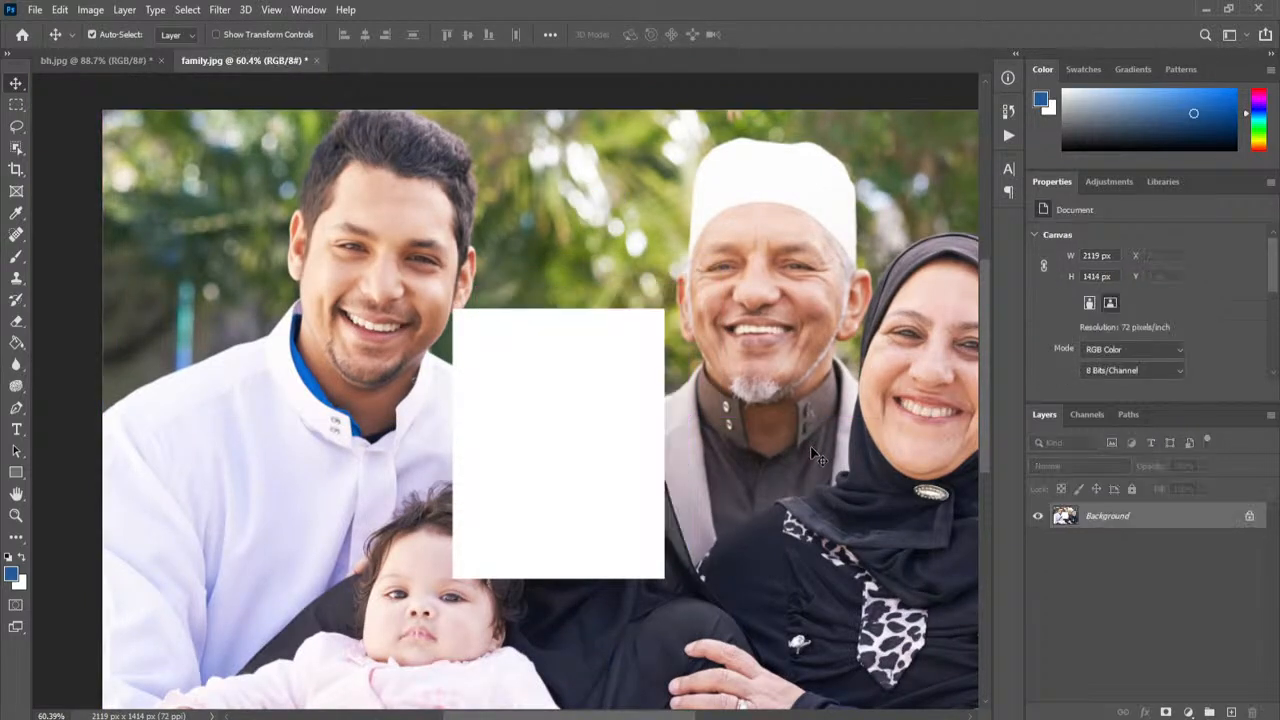
{"action": "key", "text": "ctrl+z"}
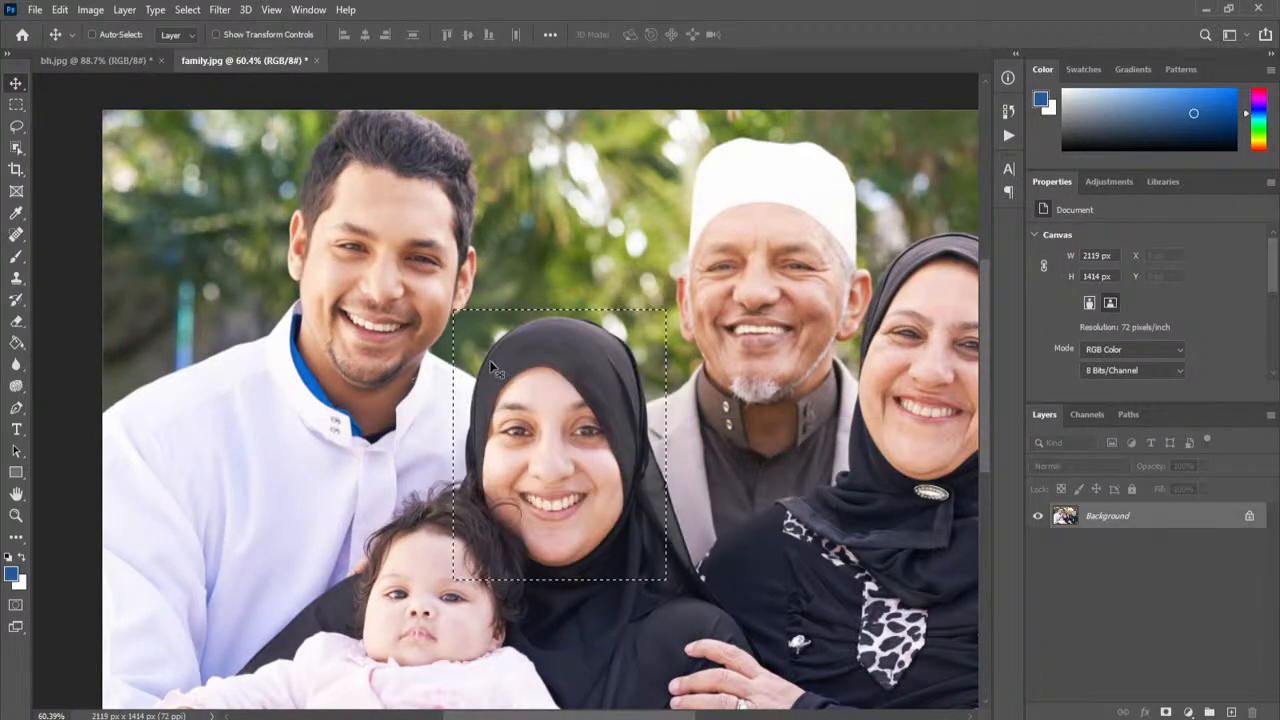
{"action": "key", "text": "ctrl+d"}
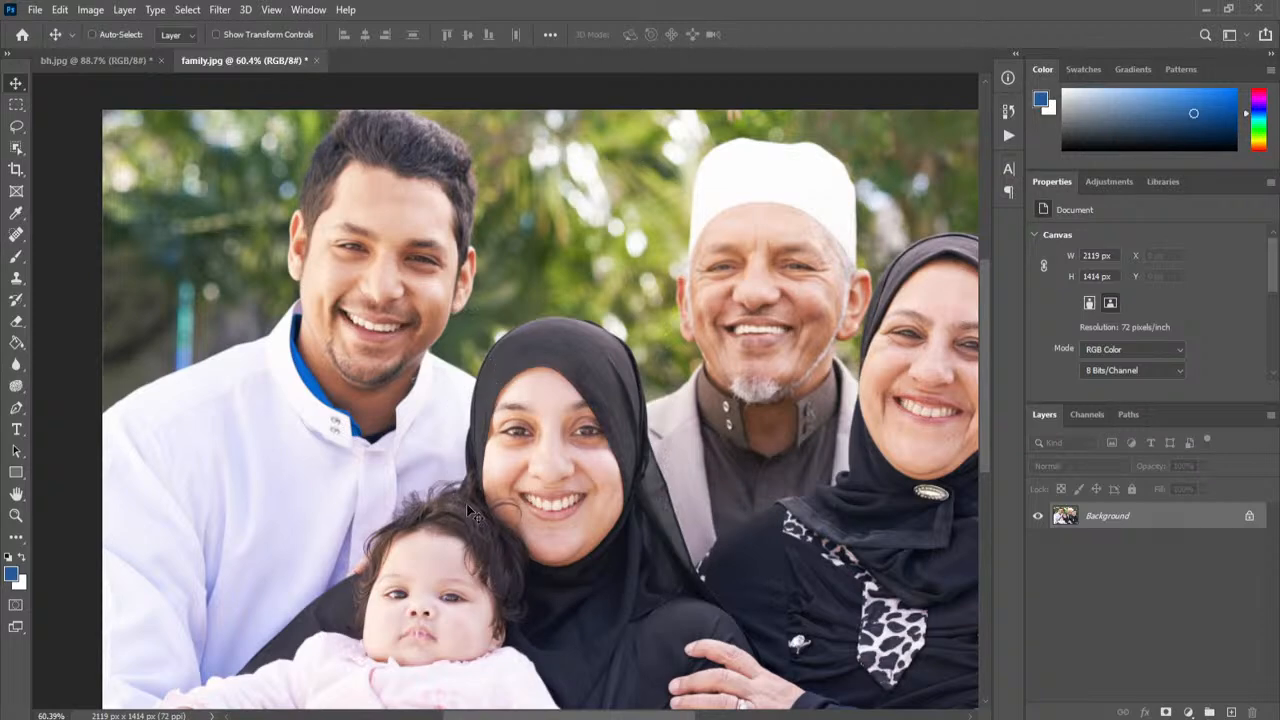
Step: Trace a freehand Lasso selection around the young woman's head, following the headscarf's outer edge and returning below her chin to the baby's hair
{"action": "left_click", "coordinate": [16, 126]}
{"action": "scroll", "coordinate": [478, 508], "scroll_direction": "up", "scroll_amount": 5}
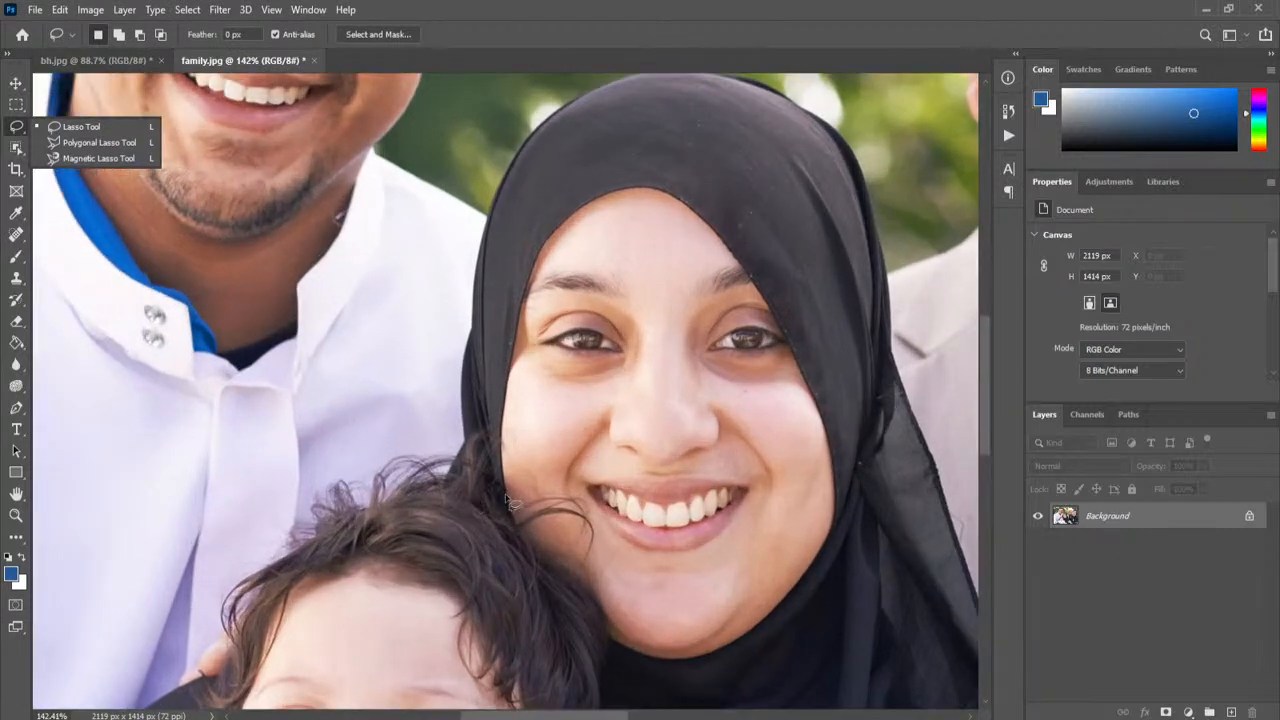
{"action": "left_click", "coordinate": [438, 490]}
{"action": "mouse_move", "coordinate": [441, 486]}
{"action": "left_mouse_down"}
{"action": "mouse_move", "coordinate": [462, 447]}
{"action": "mouse_move", "coordinate": [482, 230]}
{"action": "mouse_move", "coordinate": [530, 127]}
{"action": "mouse_move", "coordinate": [606, 84]}
{"action": "mouse_move", "coordinate": [717, 82]}
{"action": "left_mouse_up"}
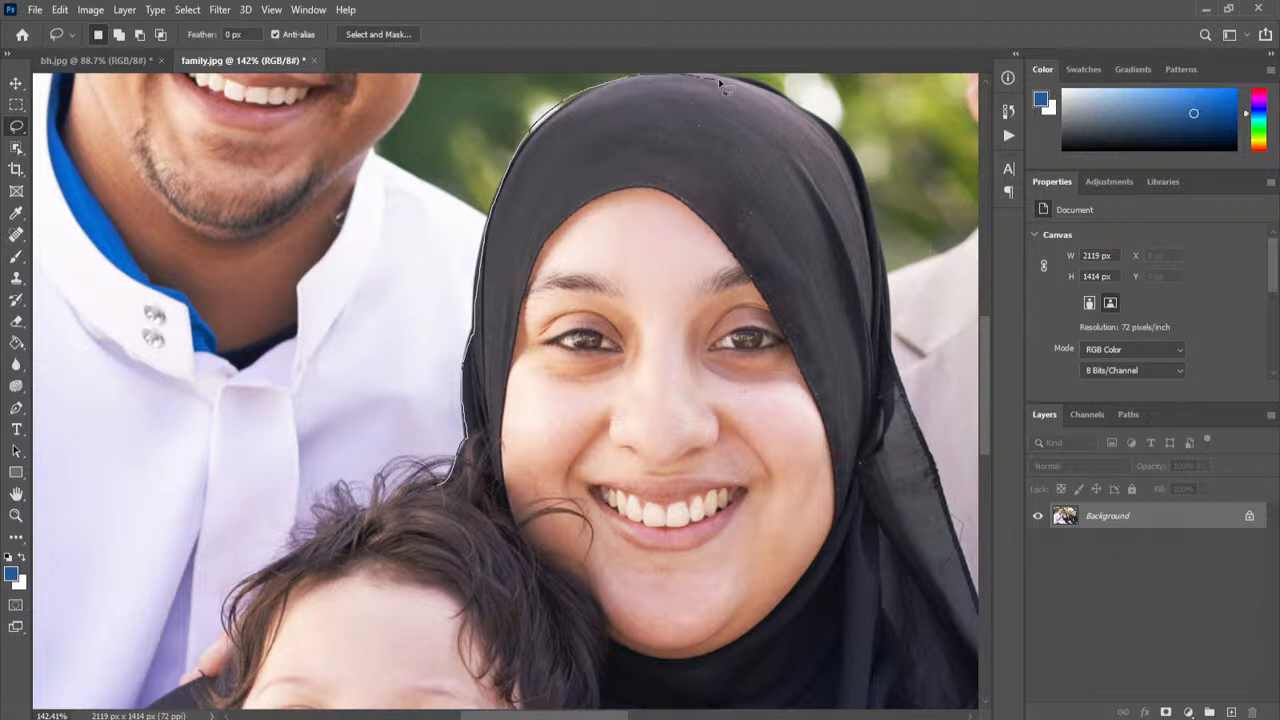
{"action": "mouse_move", "coordinate": [818, 124]}
{"action": "left_mouse_down"}
{"action": "mouse_move", "coordinate": [852, 162]}
{"action": "mouse_move", "coordinate": [885, 268]}
{"action": "left_mouse_up"}
{"action": "left_click_drag", "start_coordinate": [903, 376], "coordinate": [956, 528]}
{"action": "mouse_move", "coordinate": [979, 594]}
{"action": "left_mouse_down"}
{"action": "mouse_move", "coordinate": [865, 575]}
{"action": "mouse_move", "coordinate": [824, 587]}
{"action": "mouse_move", "coordinate": [746, 661]}
{"action": "mouse_move", "coordinate": [670, 675]}
{"action": "mouse_move", "coordinate": [590, 643]}
{"action": "mouse_move", "coordinate": [502, 528]}
{"action": "mouse_move", "coordinate": [448, 497]}
{"action": "left_mouse_up"}
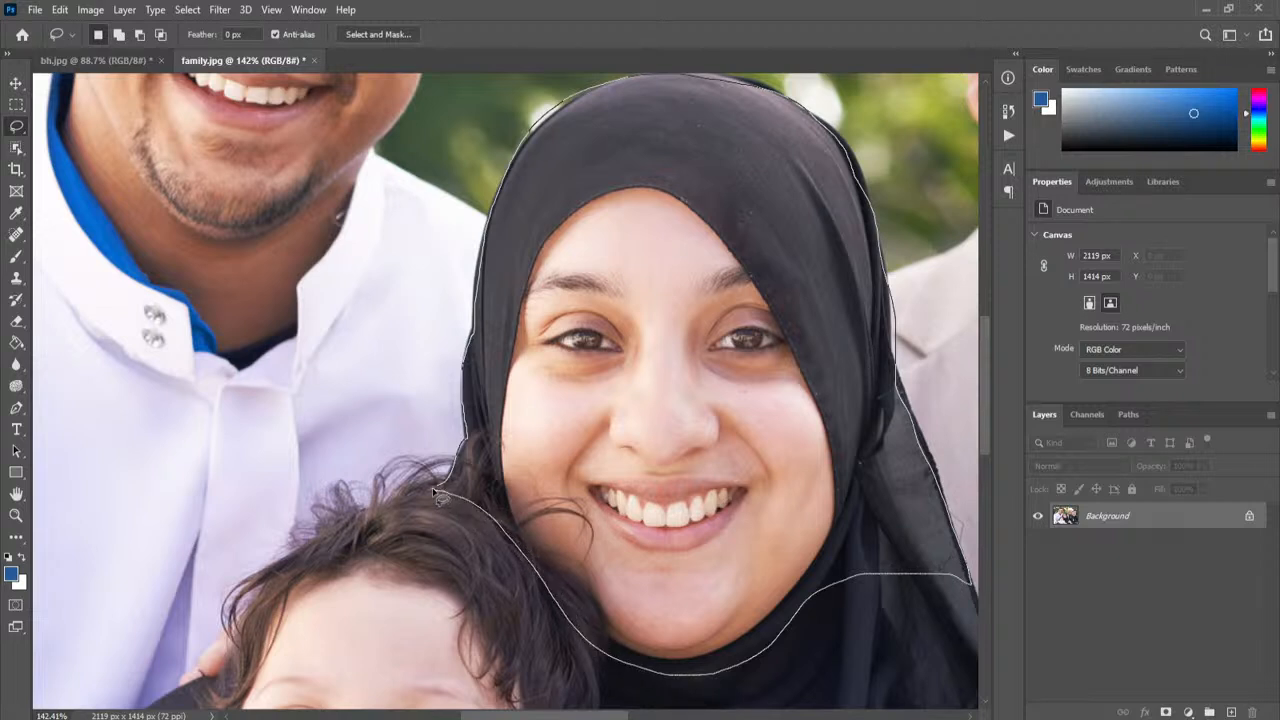
Step: Close the unfeathered lasso selection around the smiling woman's head and headscarf, and move its contents to a new layer by cutting and pasting
{"action": "left_click_drag", "start_coordinate": [435, 496], "coordinate": [430, 487]}
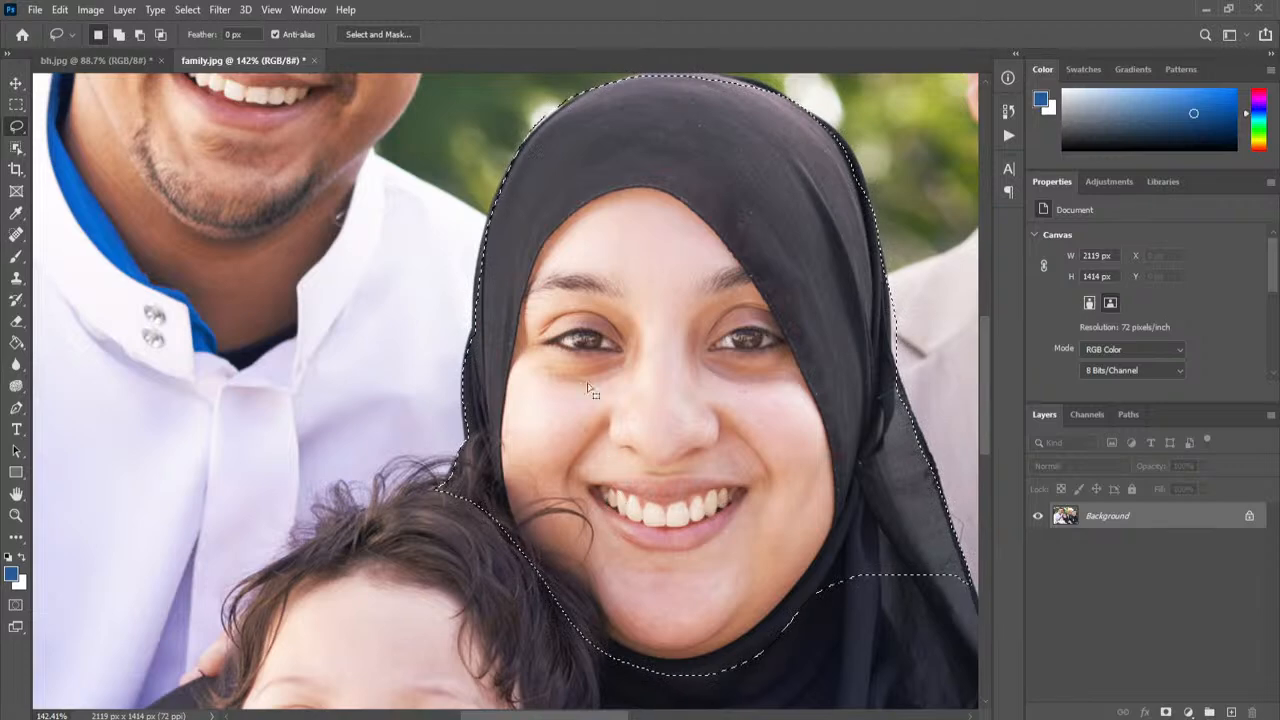
{"action": "scroll", "coordinate": [579, 372], "scroll_direction": "down", "scroll_amount": 3}
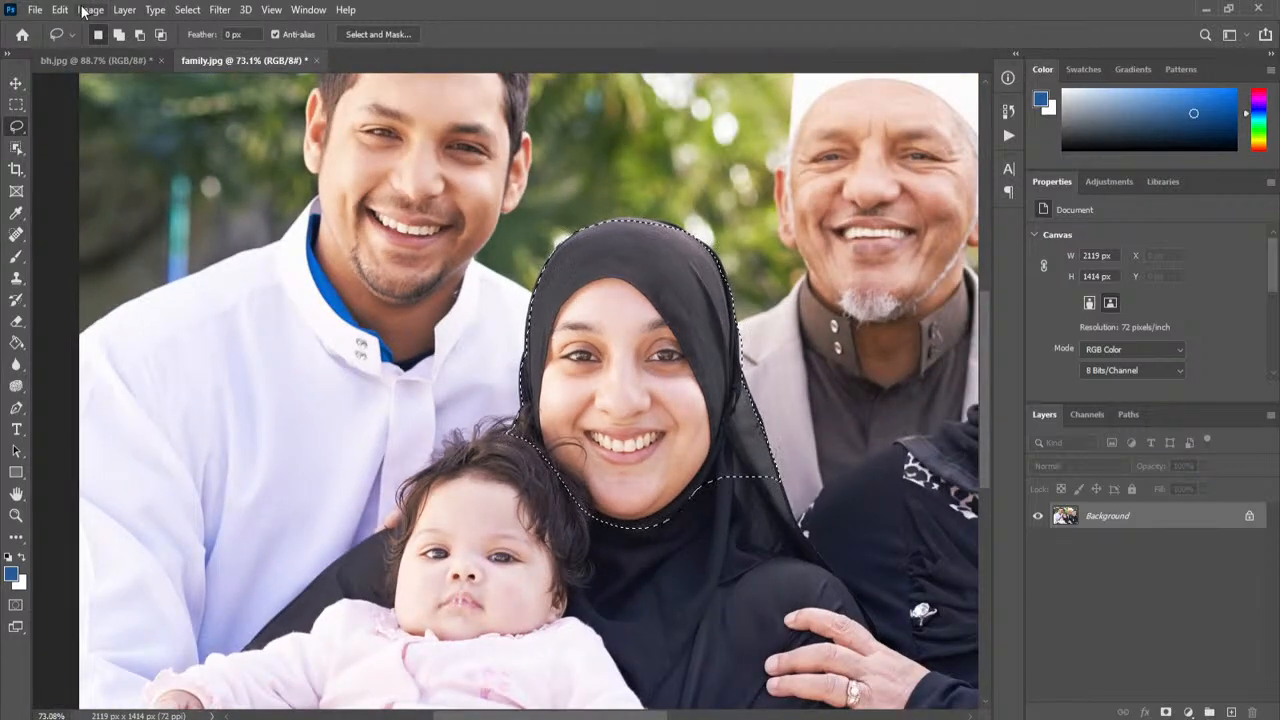
{"action": "left_click", "coordinate": [58, 10]}
{"action": "left_click", "coordinate": [80, 108]}
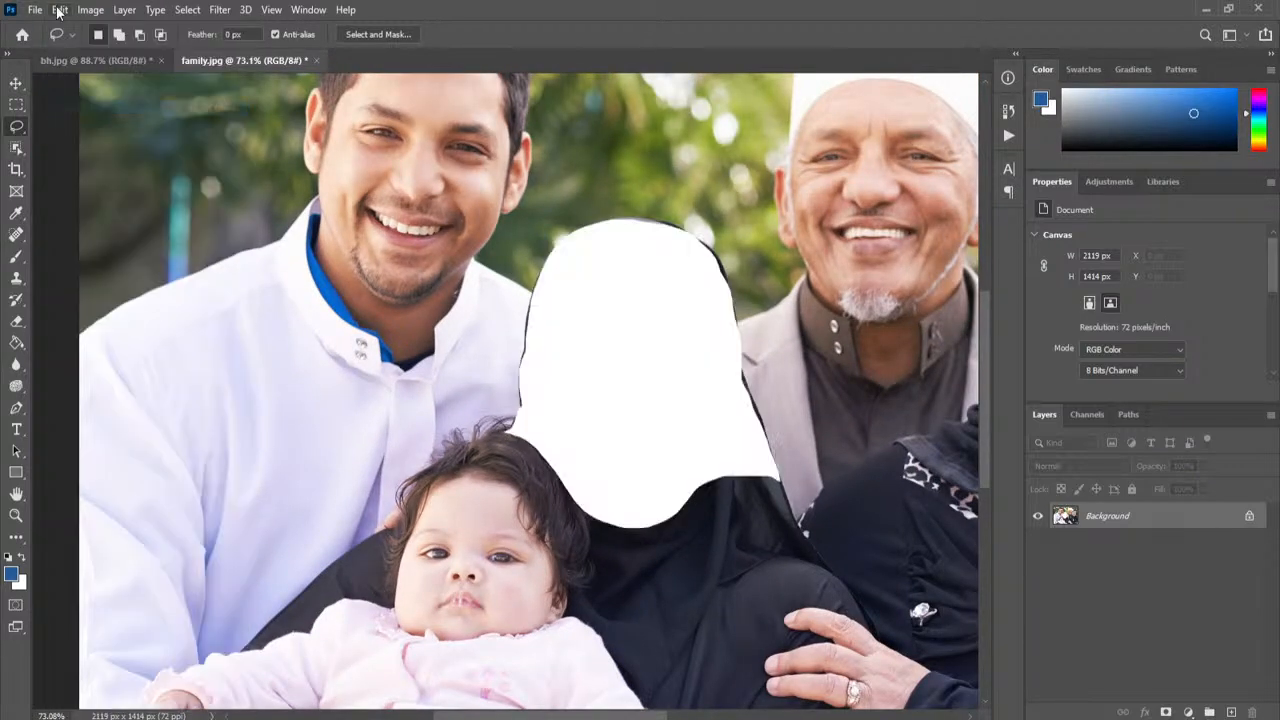
{"action": "left_click", "coordinate": [60, 10]}
{"action": "left_click", "coordinate": [78, 156]}
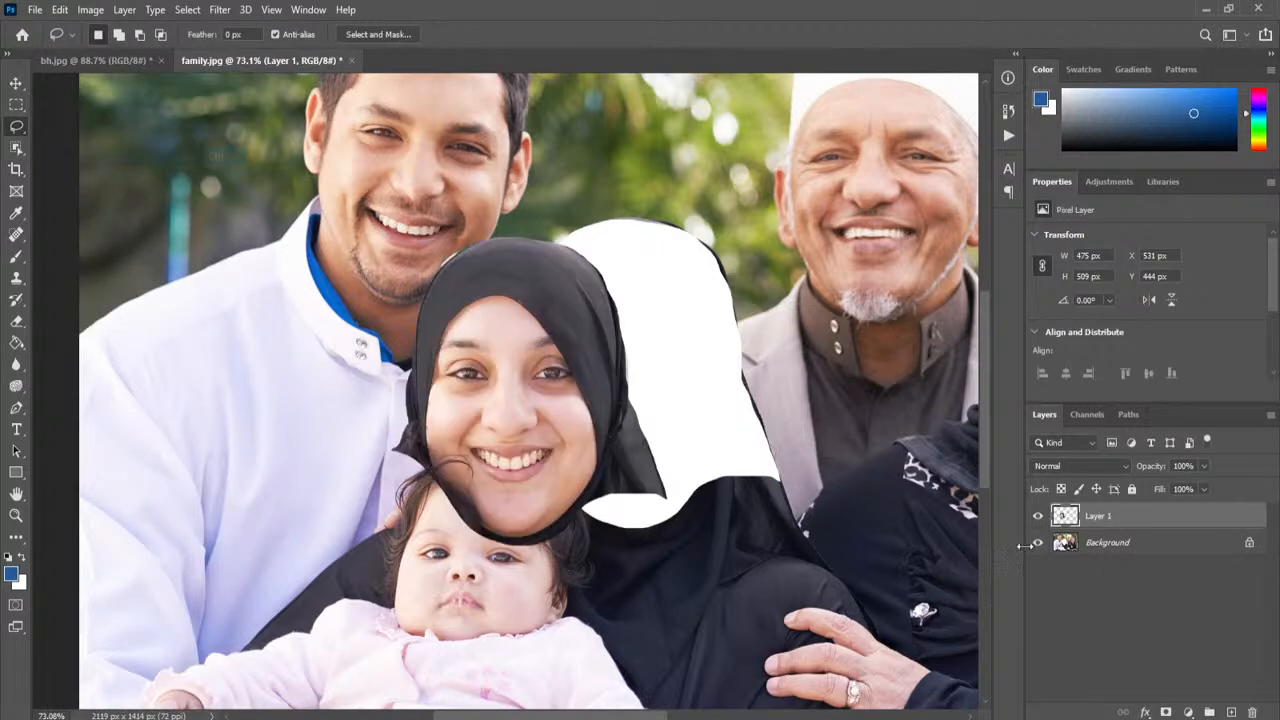
Step: Hide the Background layer and examine the cut-out head's edges all the way around
{"action": "left_click", "coordinate": [1037, 542]}
{"action": "scroll", "coordinate": [423, 240], "scroll_direction": "up", "scroll_amount": 5}
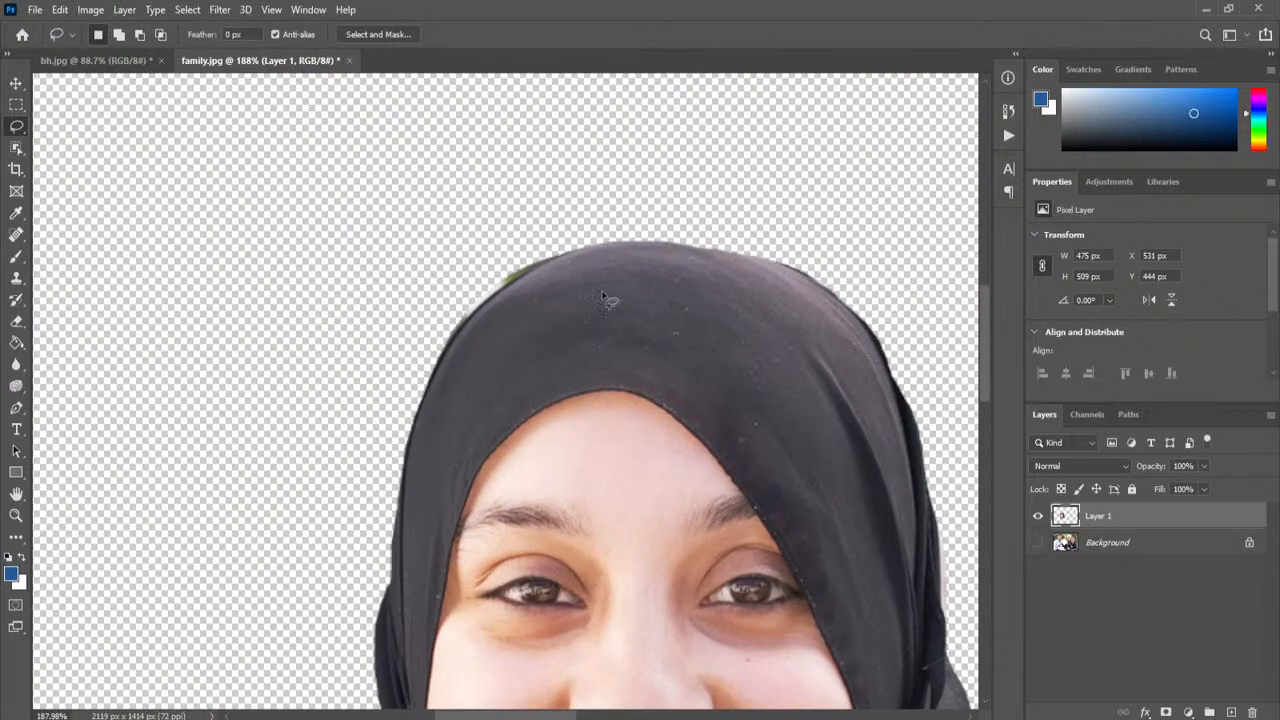
{"action": "left_click_drag", "start_coordinate": [793, 341], "coordinate": [527, 149]}
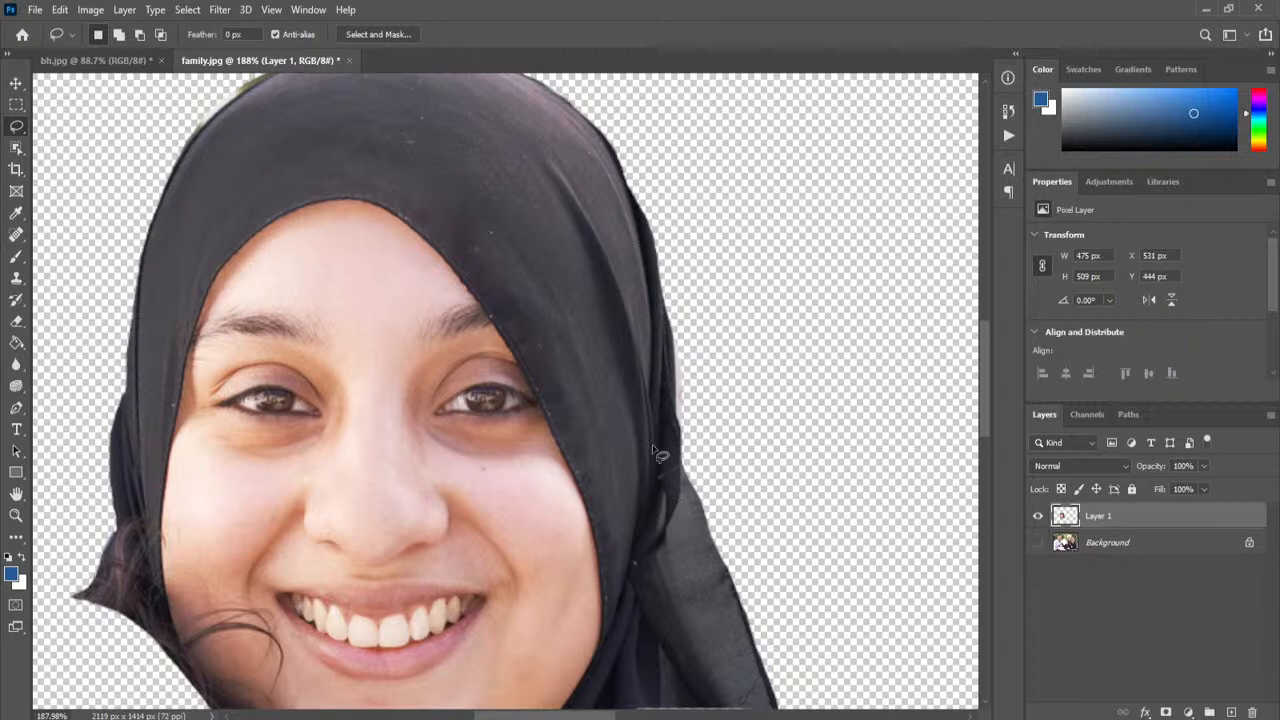
{"action": "left_click_drag", "start_coordinate": [417, 305], "coordinate": [554, 177]}
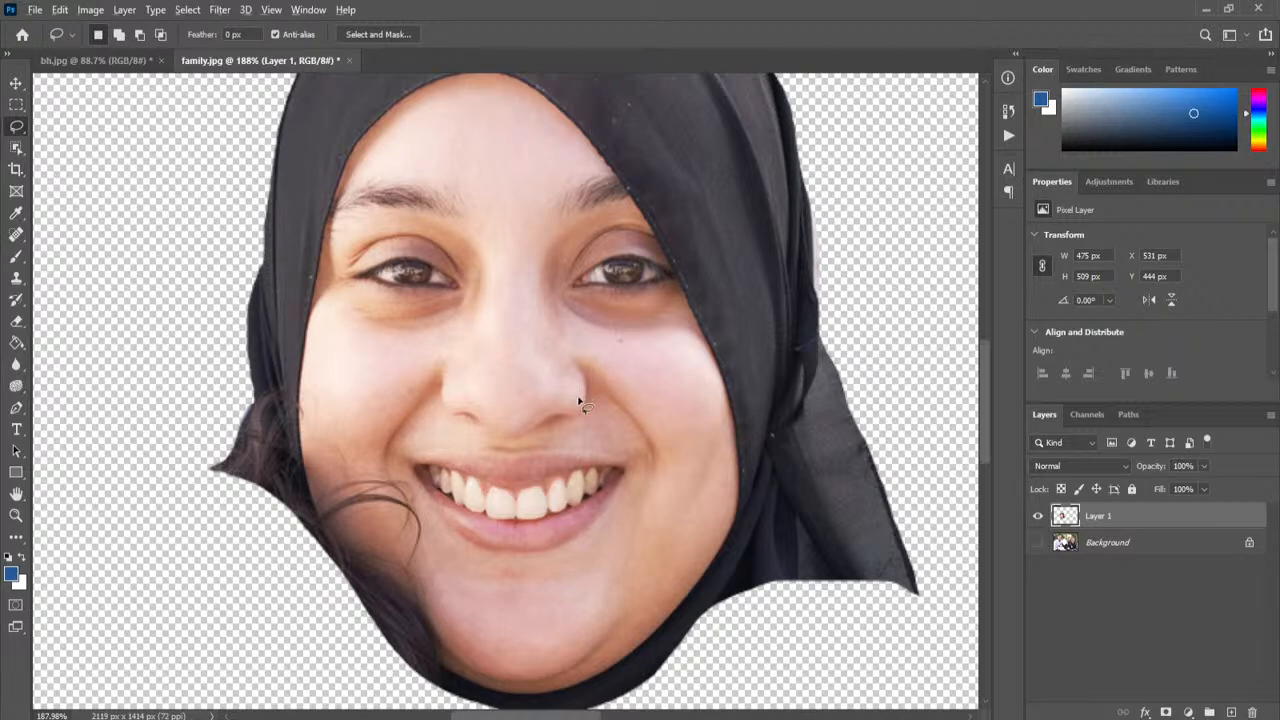
{"action": "scroll", "coordinate": [582, 400], "scroll_direction": "down", "scroll_amount": 5}
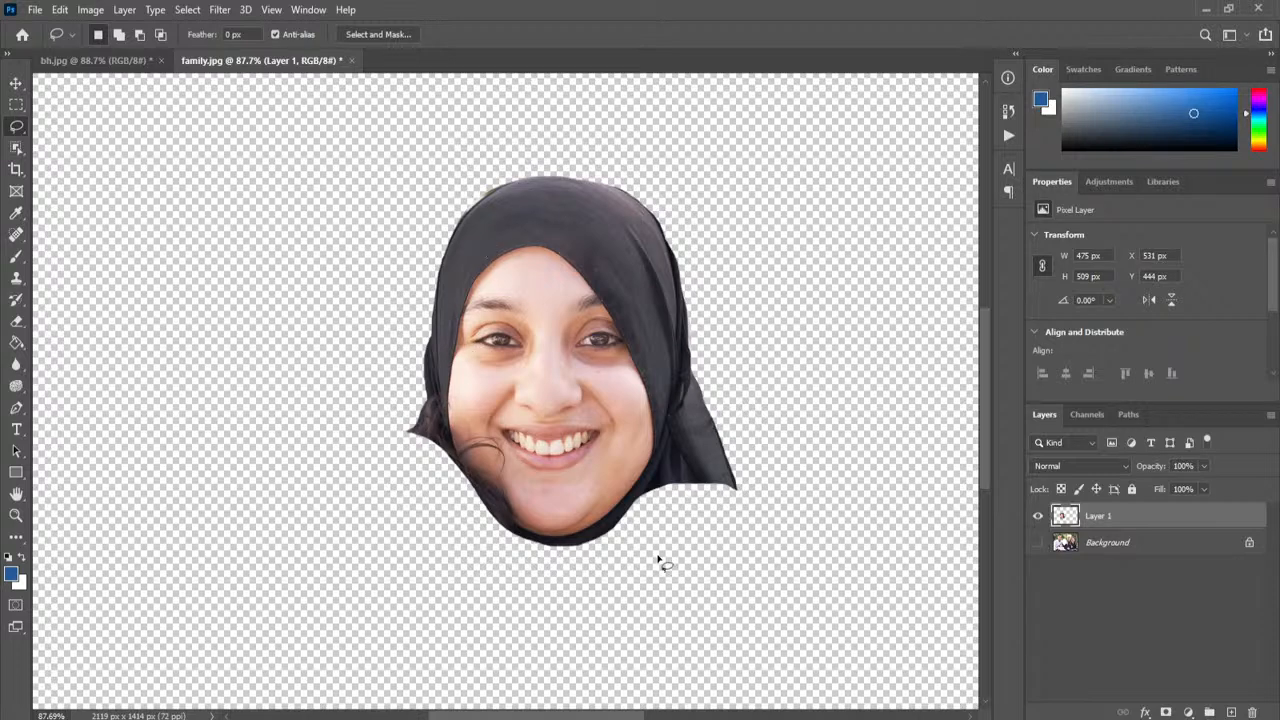
Step: Undo the layer hiding, the paste and the cut, and clear the selection around the woman's head
{"action": "key", "text": "ctrl+z"}
{"action": "key", "text": "ctrl+z"}
{"action": "key", "text": "ctrl+z"}
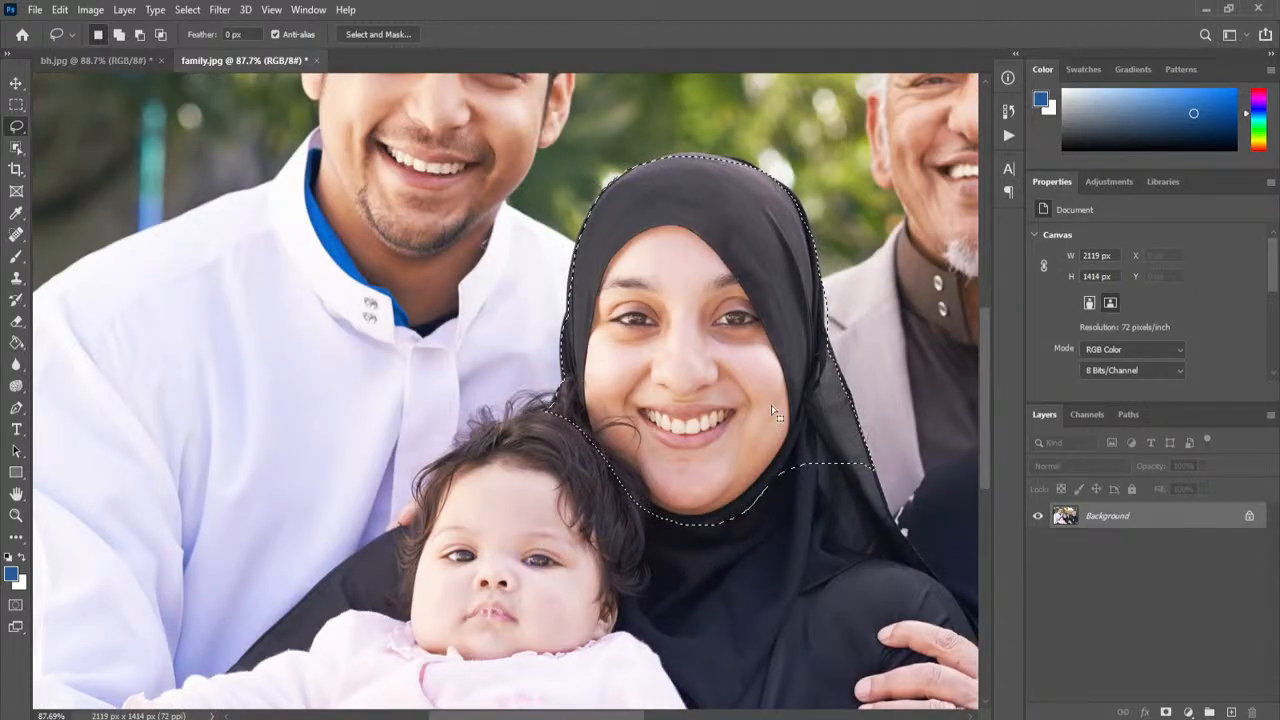
{"action": "key", "text": "ctrl+d"}
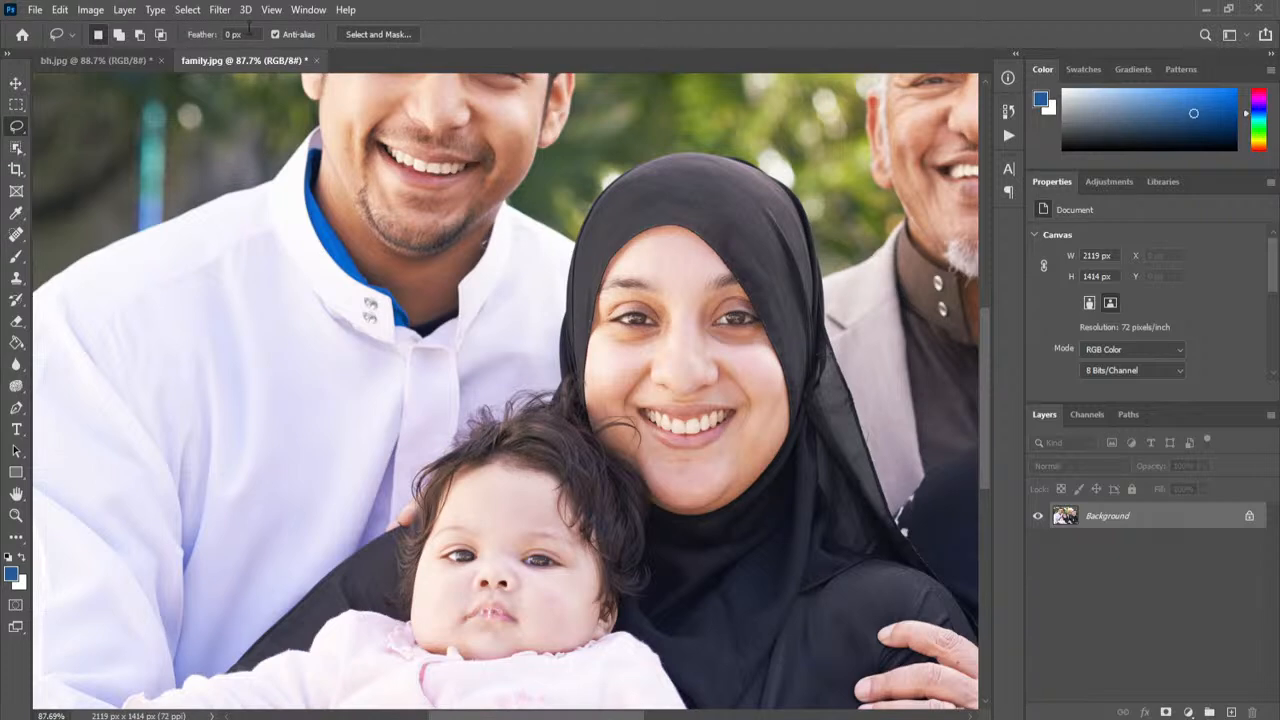
Step: Set the Lasso tool's feather to 50 px
{"action": "left_click_drag", "start_coordinate": [241, 37], "coordinate": [217, 32]}
{"action": "type", "text": "50"}
{"action": "left_click_drag", "start_coordinate": [610, 712], "coordinate": [649, 716]}
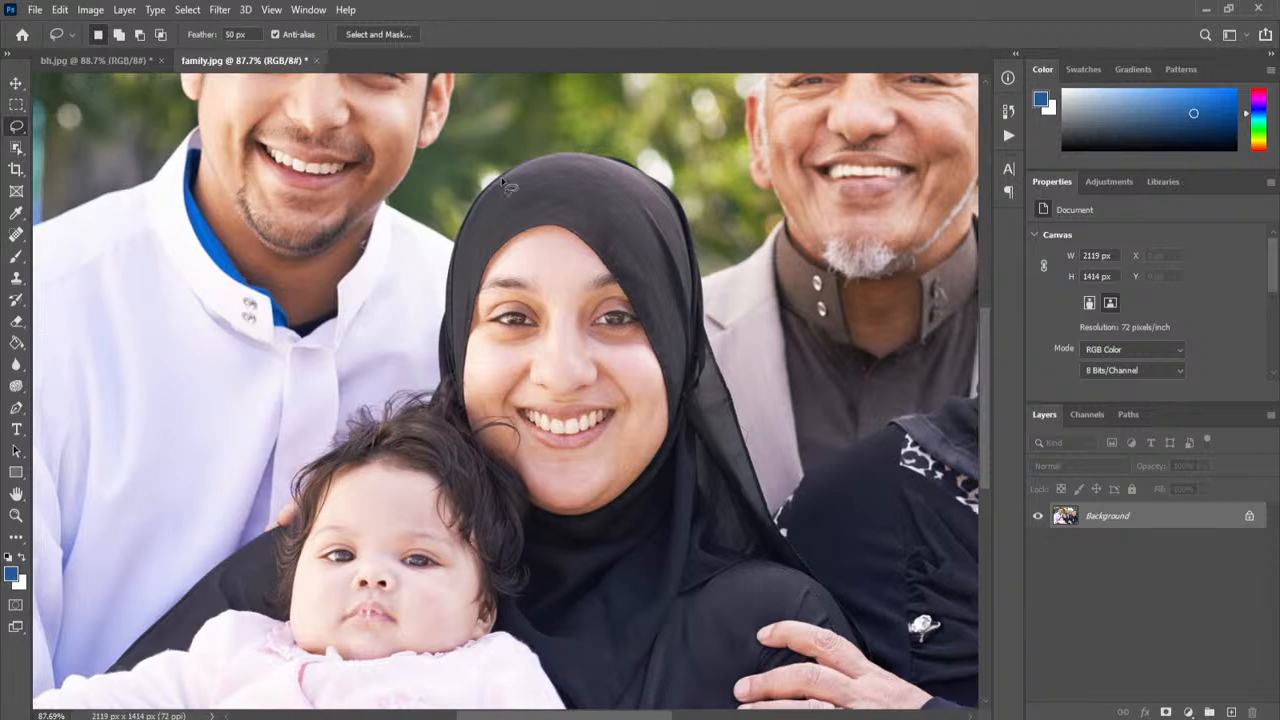
Step: Try restoring the previous rectangular selection around the woman's head and cutting its contents, and undo the attempt
{"action": "left_click", "coordinate": [188, 10]}
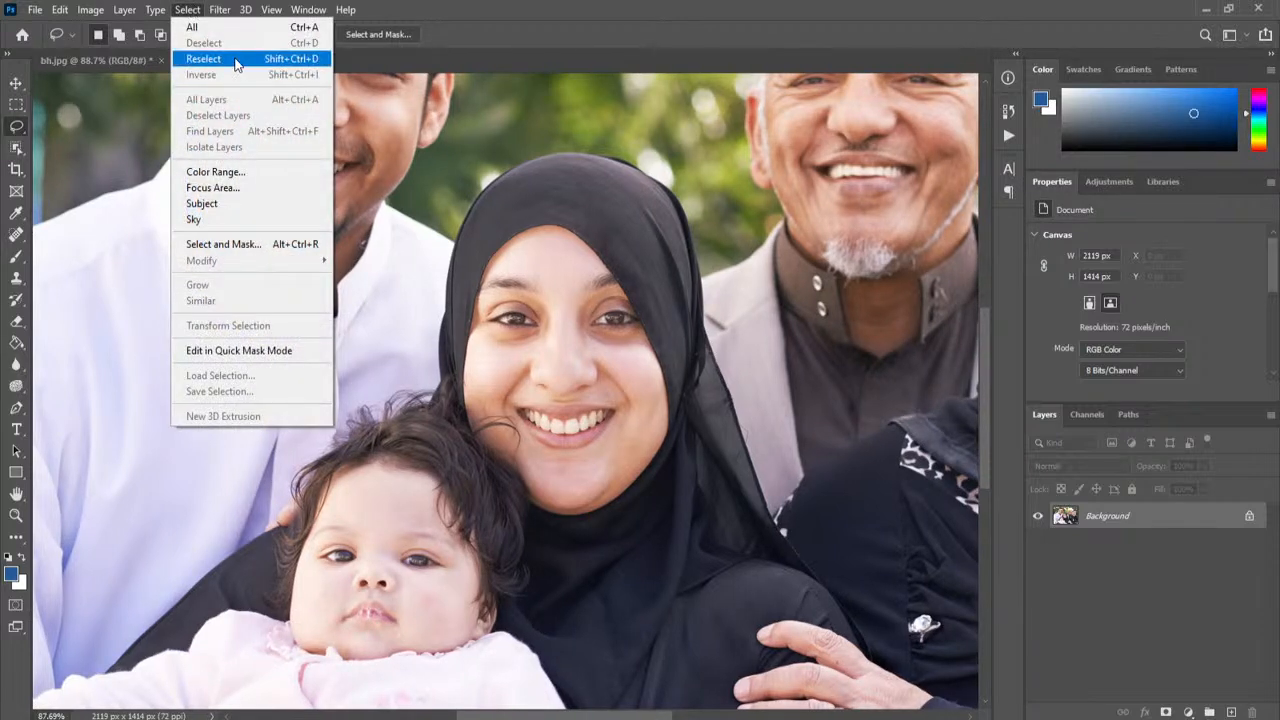
{"action": "left_click", "coordinate": [204, 59]}
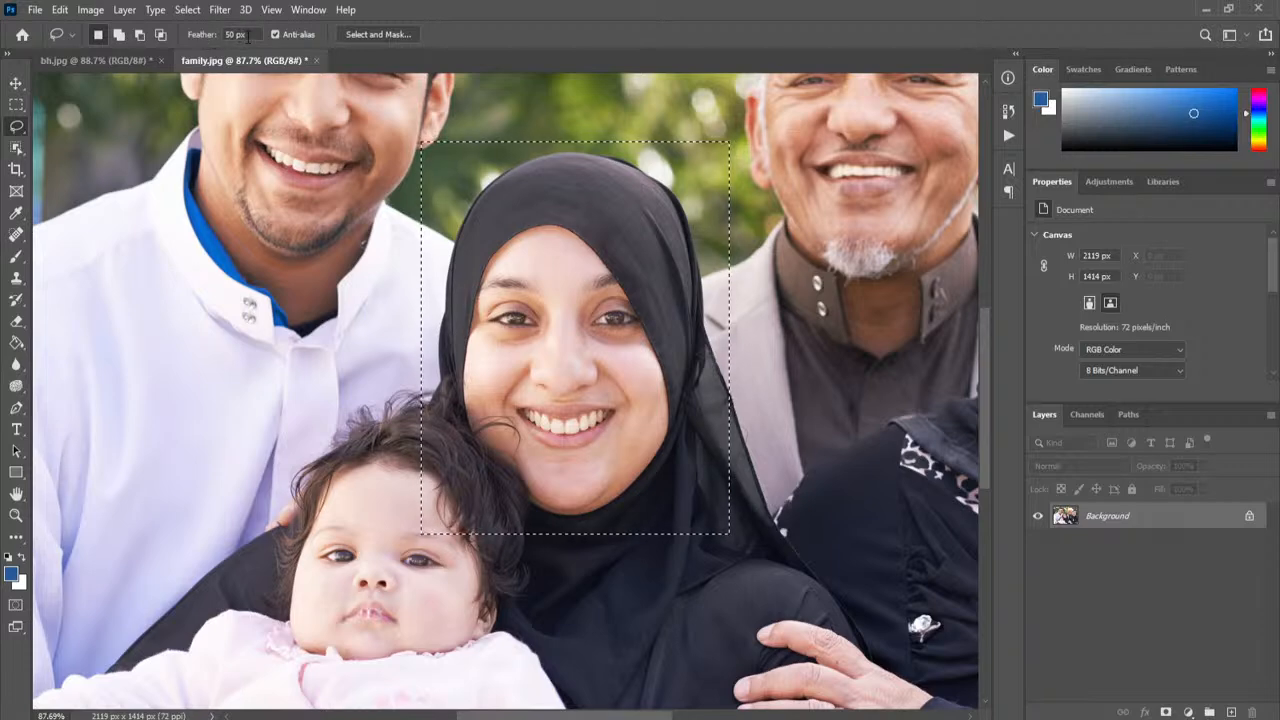
{"action": "left_click", "coordinate": [59, 11]}
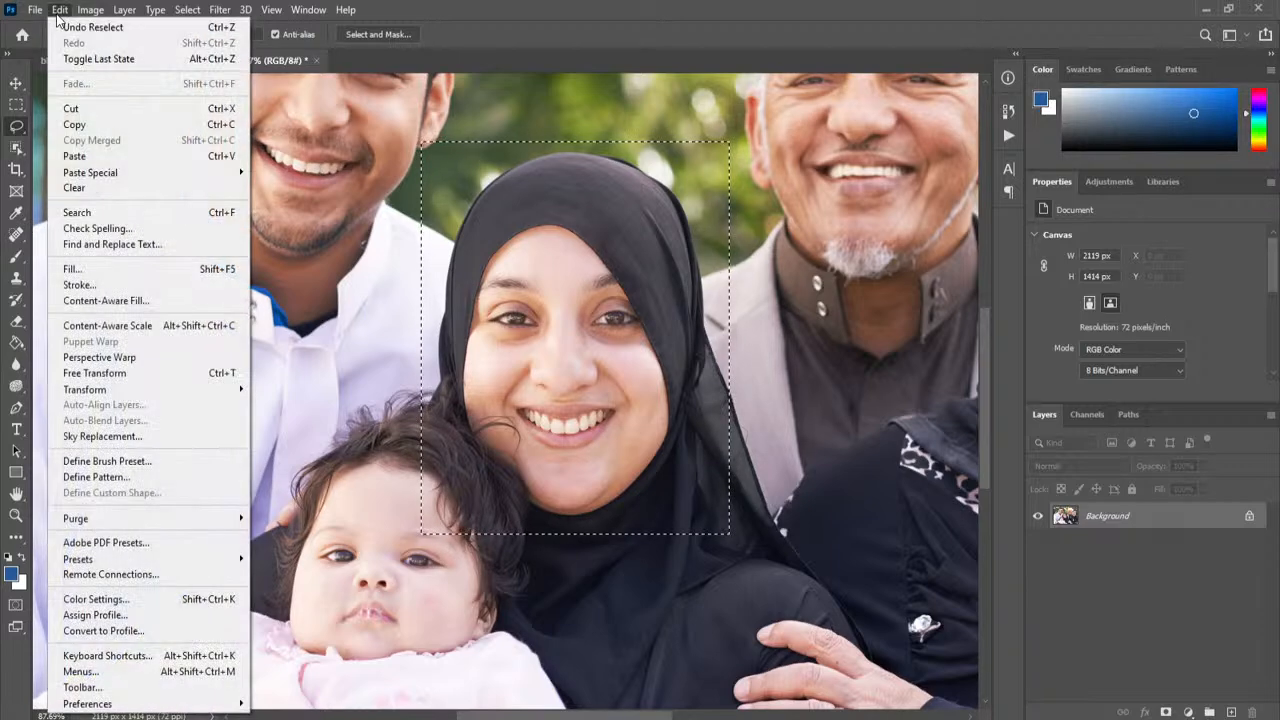
{"action": "left_click", "coordinate": [110, 109]}
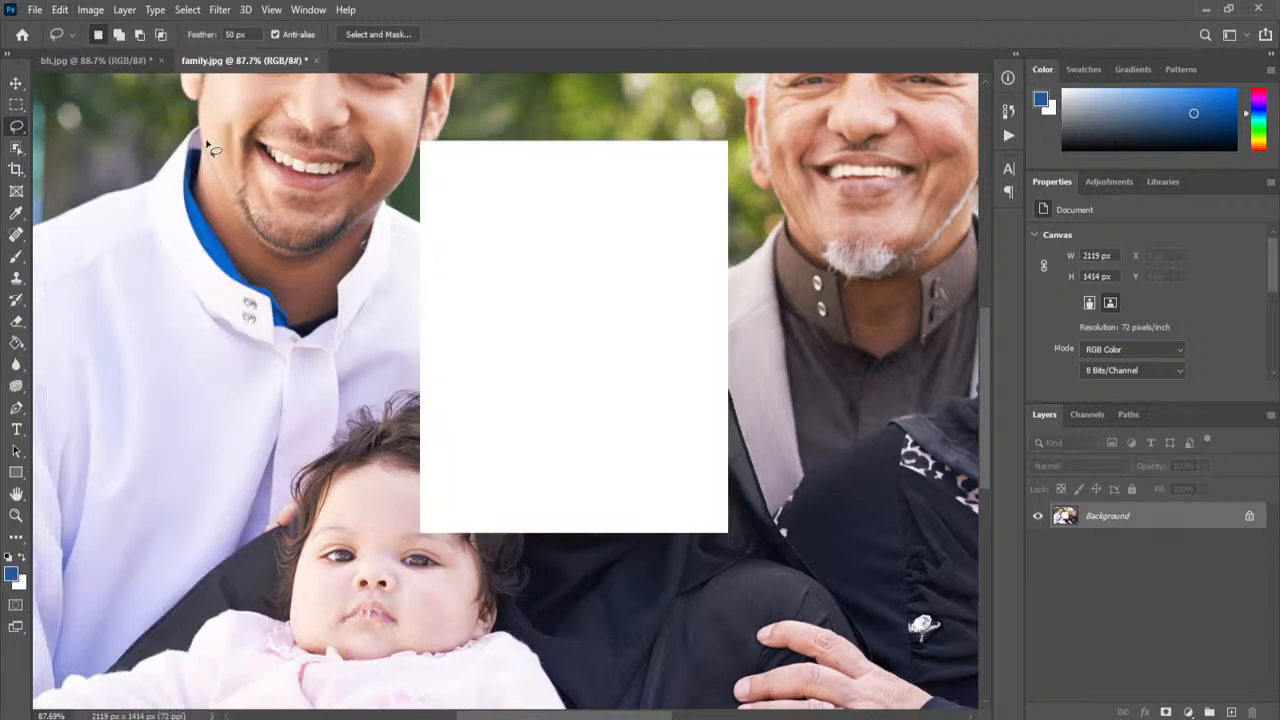
{"action": "key", "text": "ctrl+z"}
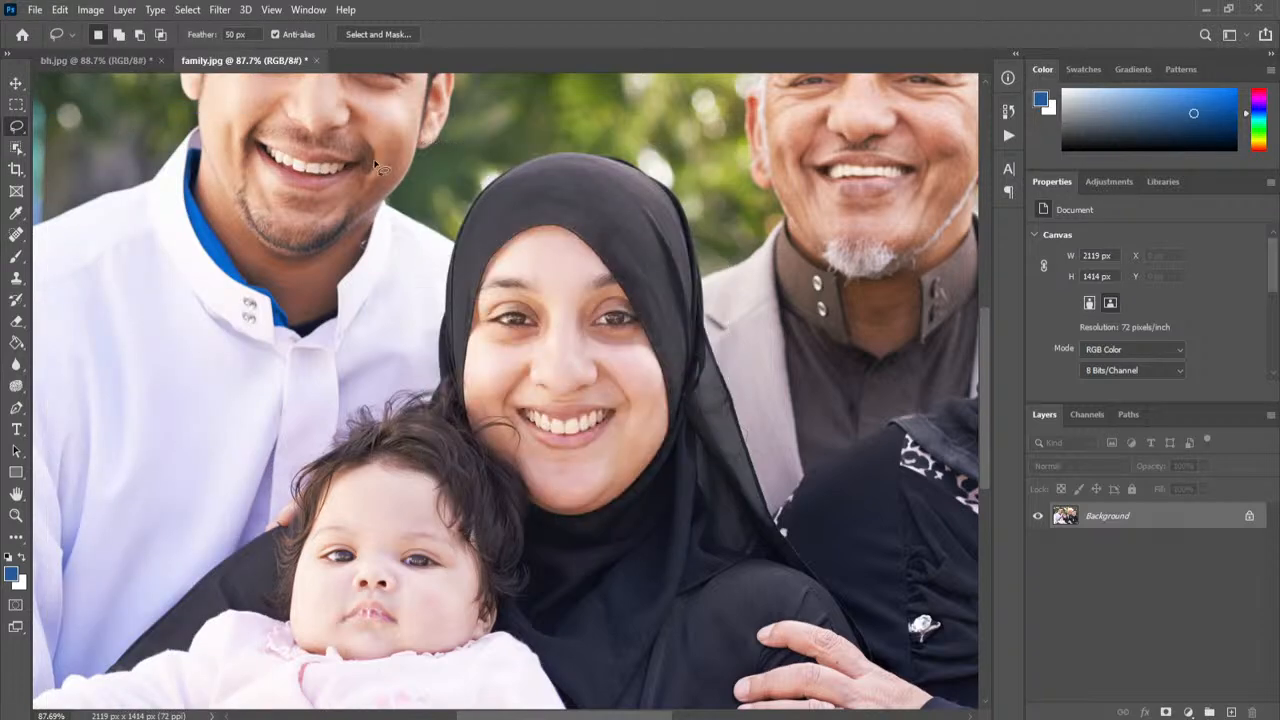
Step: Draw a freehand lasso selection with 50 px feather around the woman's face and headscarf
{"action": "left_click", "coordinate": [18, 104]}
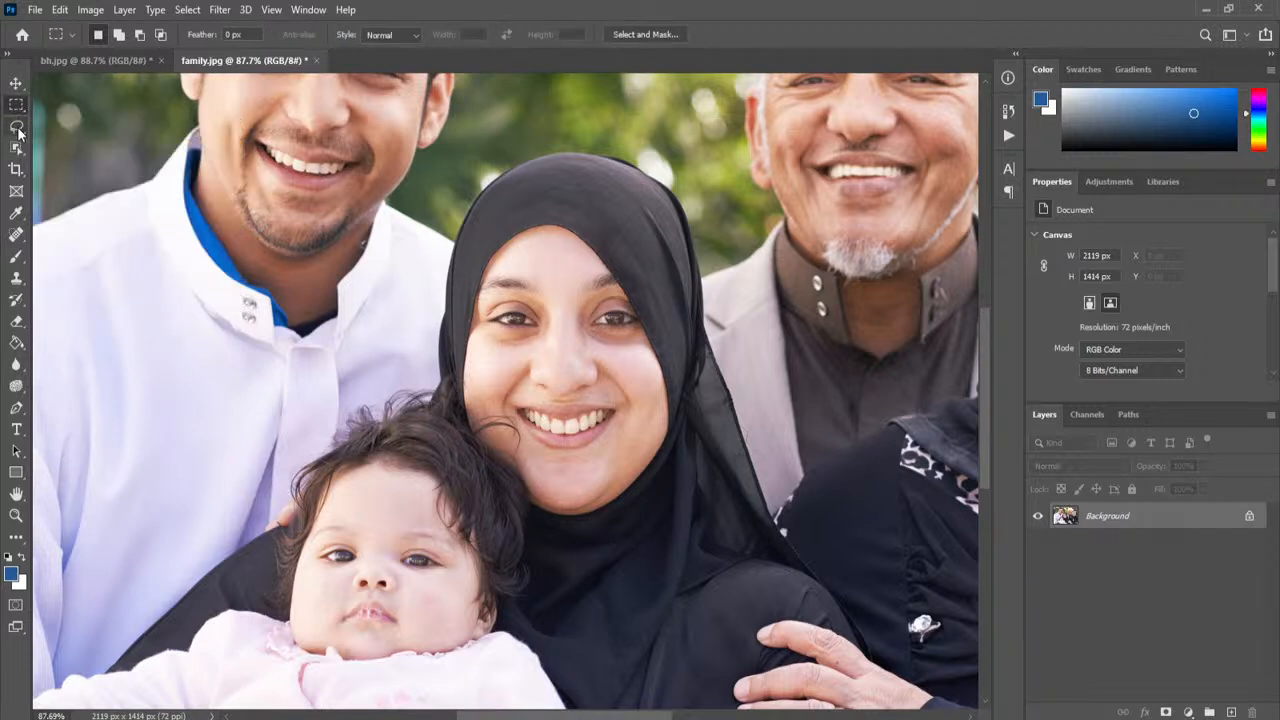
{"action": "left_click", "coordinate": [17, 128]}
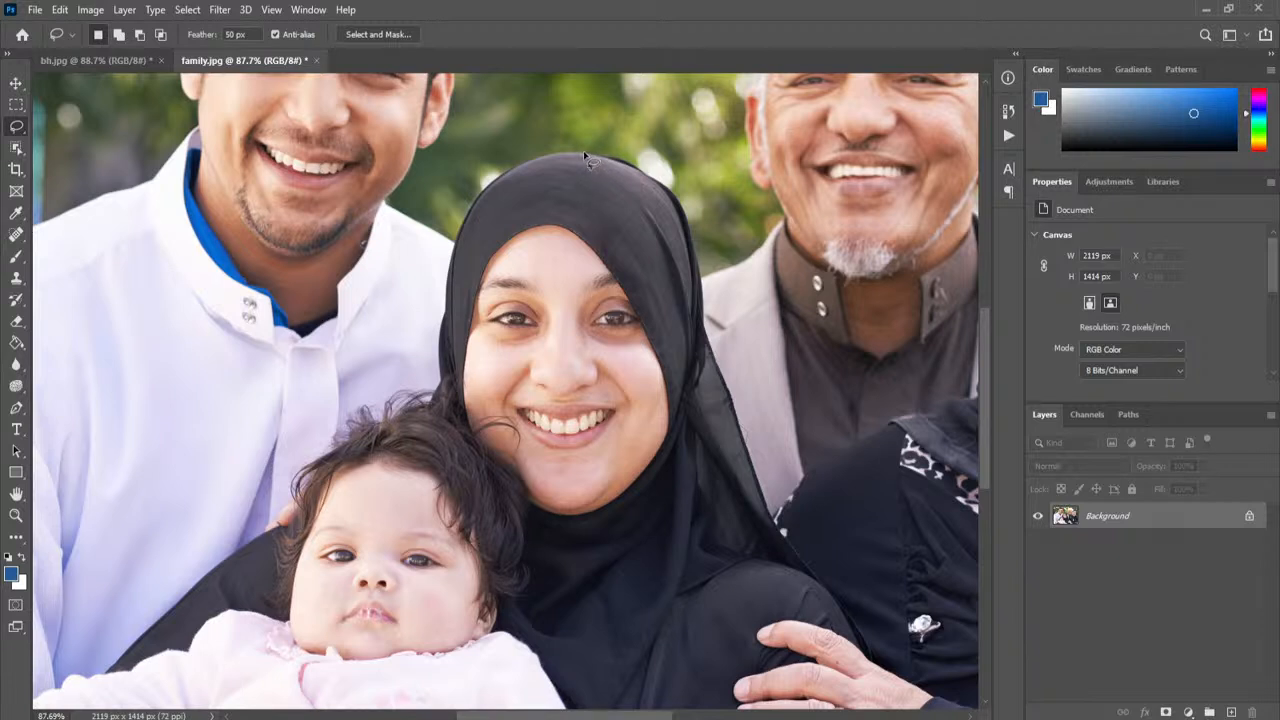
{"action": "mouse_move", "coordinate": [586, 158]}
{"action": "left_mouse_down"}
{"action": "mouse_move", "coordinate": [533, 154]}
{"action": "mouse_move", "coordinate": [494, 175]}
{"action": "mouse_move", "coordinate": [456, 215]}
{"action": "mouse_move", "coordinate": [438, 290]}
{"action": "mouse_move", "coordinate": [430, 410]}
{"action": "mouse_move", "coordinate": [523, 530]}
{"action": "mouse_move", "coordinate": [607, 538]}
{"action": "mouse_move", "coordinate": [644, 512]}
{"action": "mouse_move", "coordinate": [708, 372]}
{"action": "mouse_move", "coordinate": [705, 315]}
{"action": "left_mouse_up"}
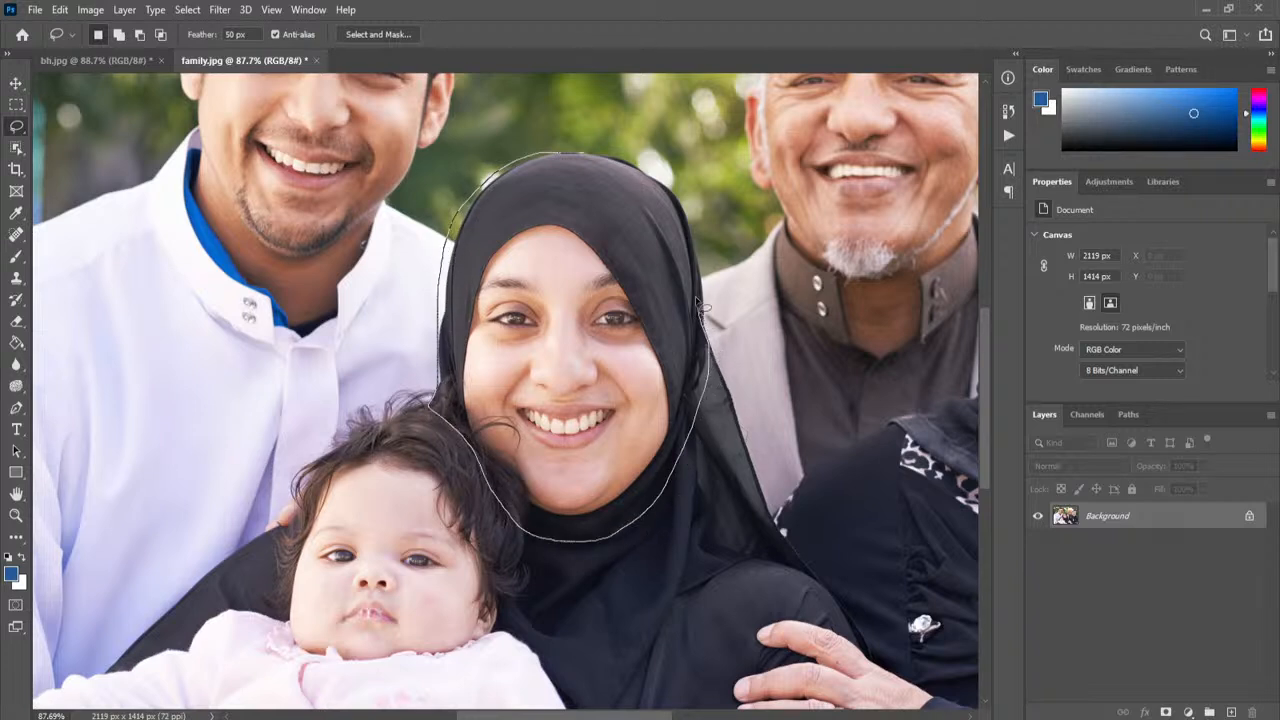
{"action": "mouse_move", "coordinate": [690, 198]}
{"action": "left_mouse_down"}
{"action": "mouse_move", "coordinate": [654, 158]}
{"action": "mouse_move", "coordinate": [548, 155]}
{"action": "left_mouse_up"}
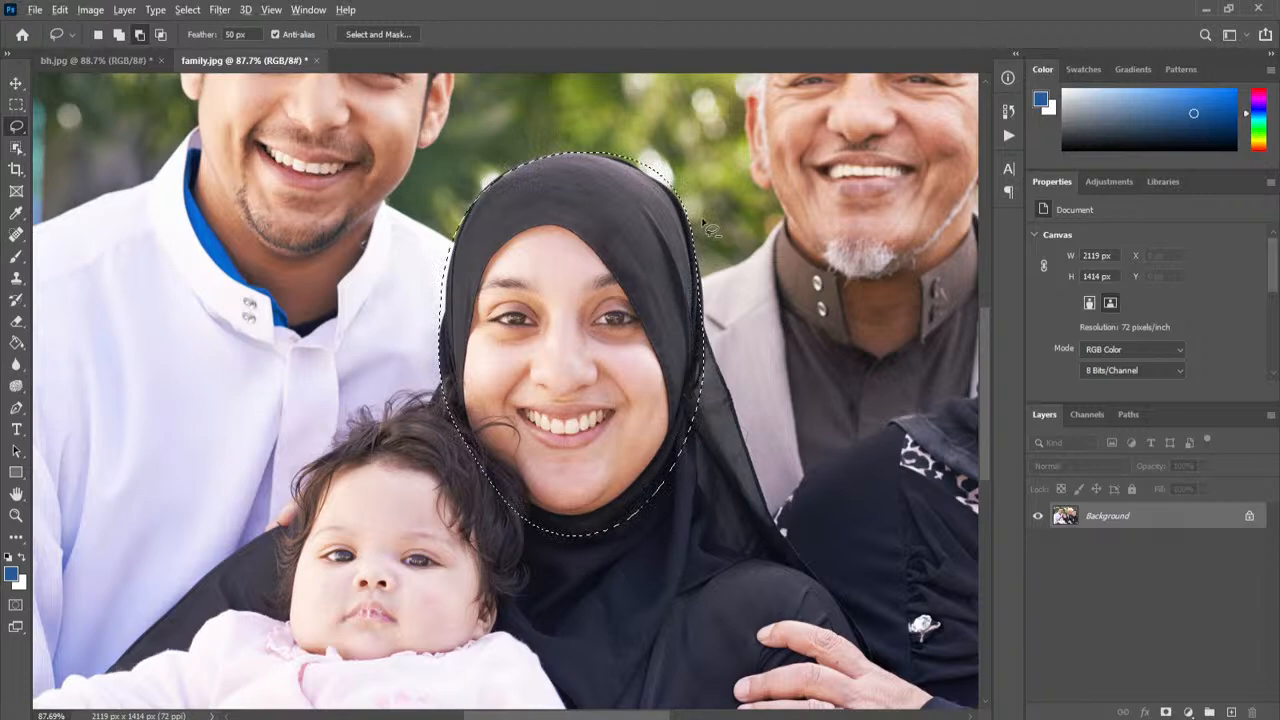
{"action": "scroll", "coordinate": [688, 220], "scroll_direction": "up", "scroll_amount": 3}
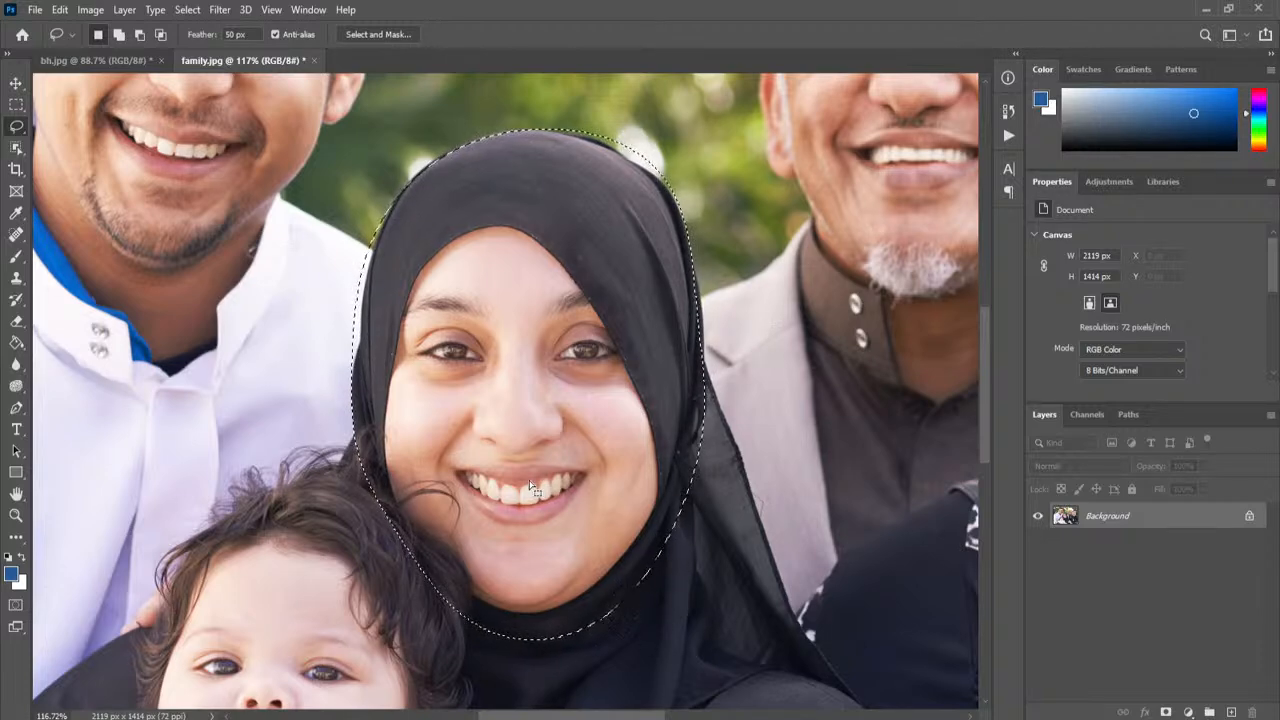
Step: Cut the feathered head selection out of the Background and paste it as a new layer
{"action": "left_click", "coordinate": [59, 9]}
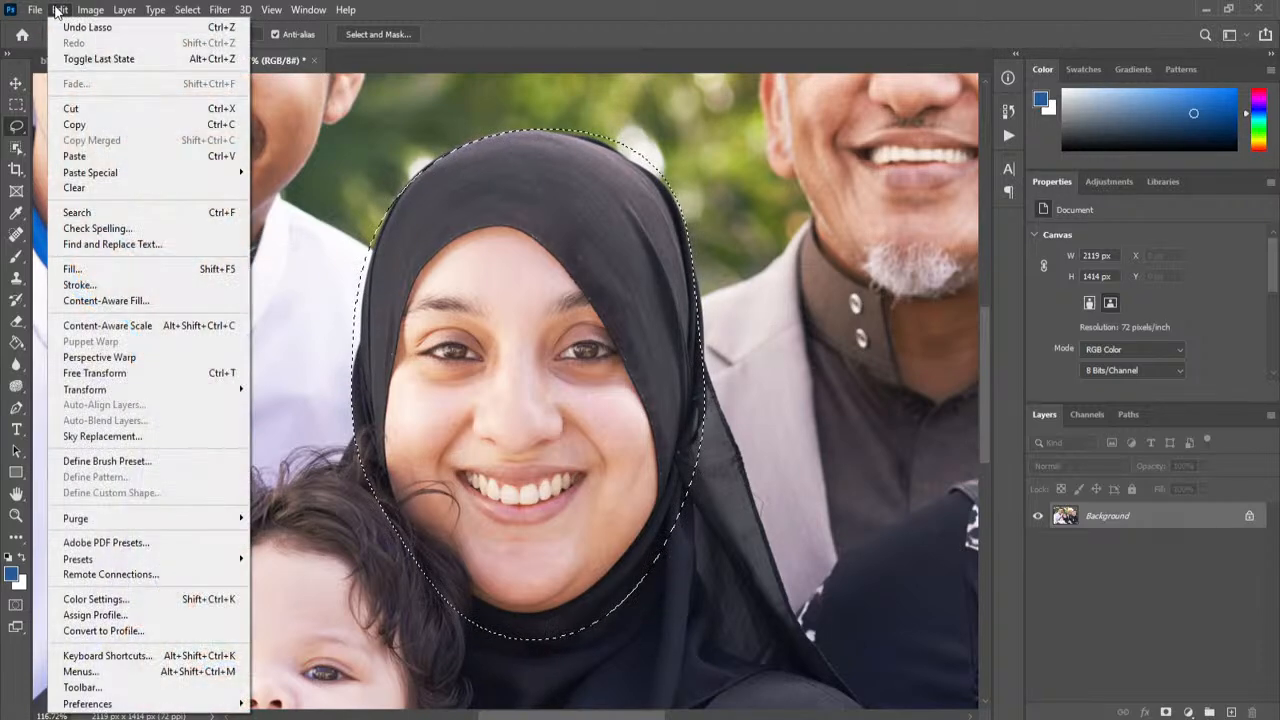
{"action": "left_click", "coordinate": [106, 110]}
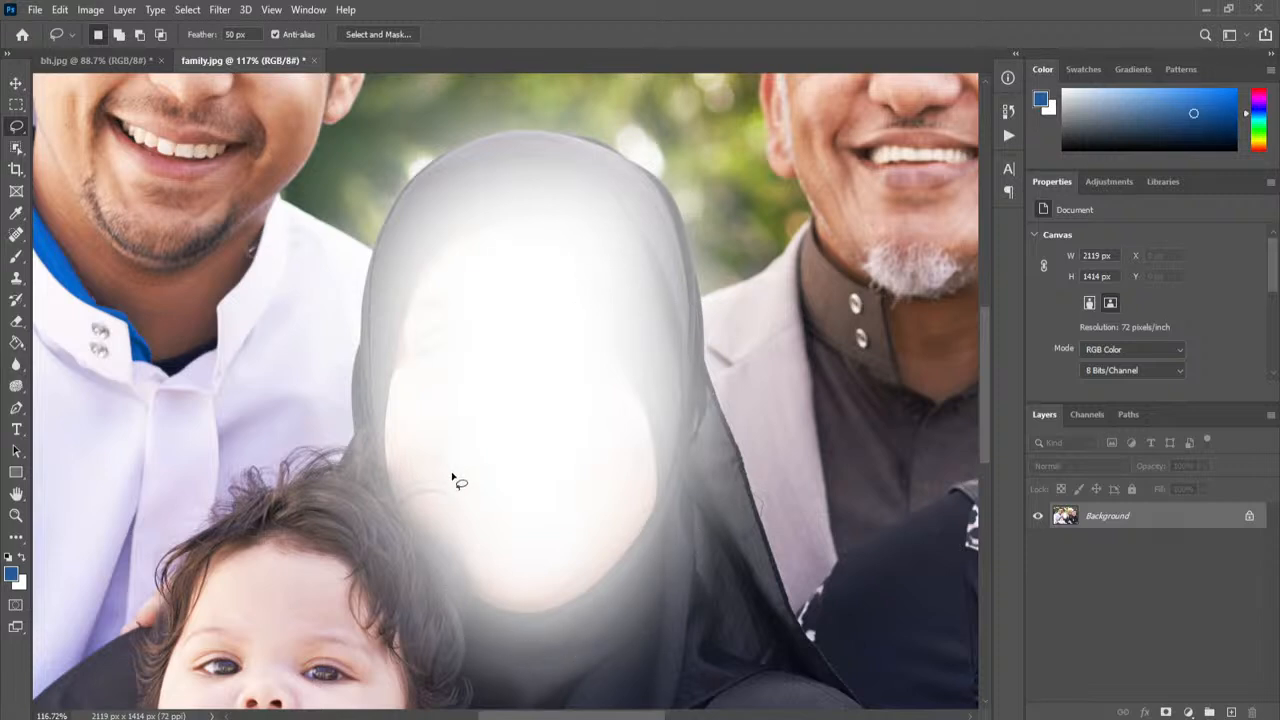
{"action": "left_click", "coordinate": [60, 10]}
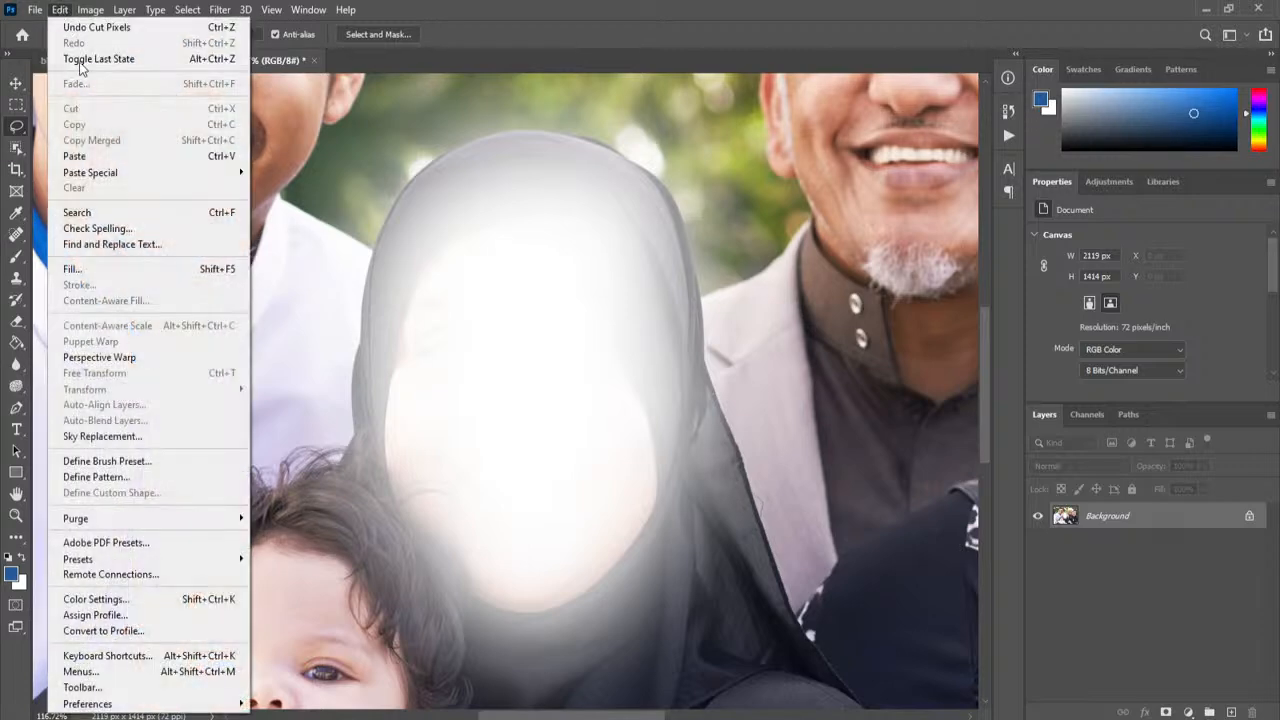
{"action": "left_click", "coordinate": [108, 156]}
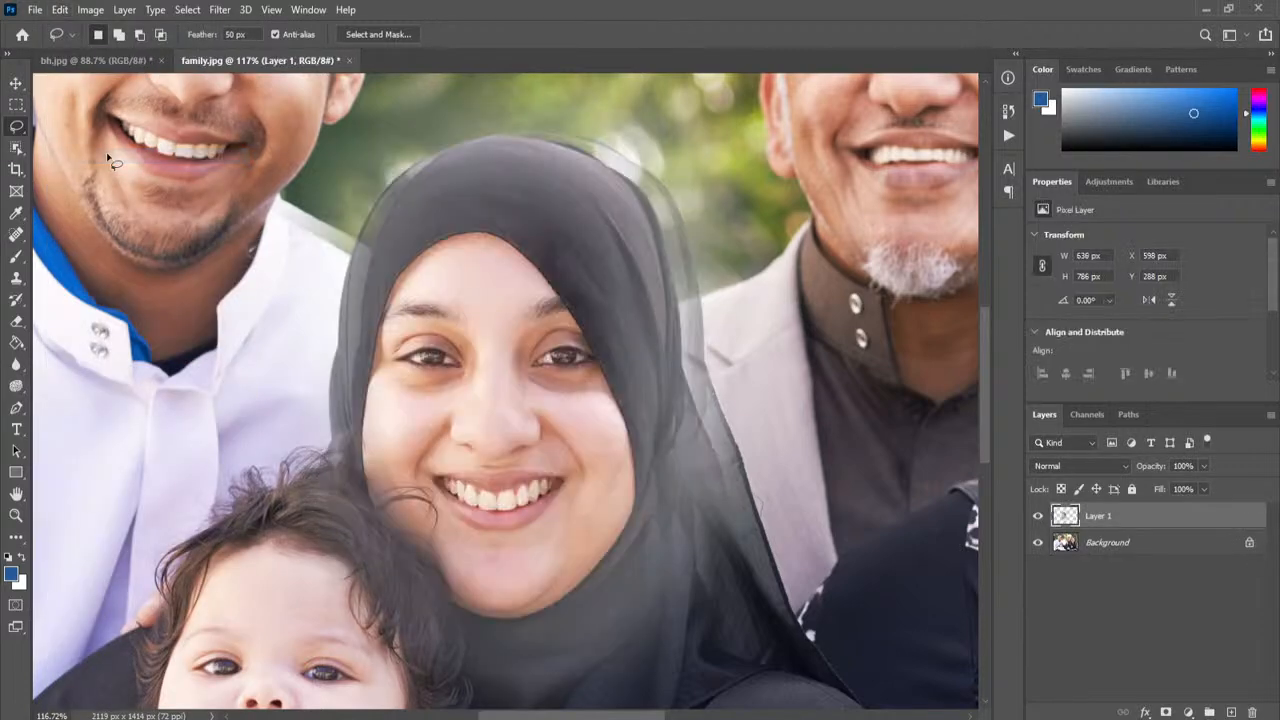
Step: Move the pasted head aside from the hole and examine its feathered edges with the Background layer temporarily hidden
{"action": "left_click", "coordinate": [16, 83]}
{"action": "mouse_move", "coordinate": [564, 431]}
{"action": "left_mouse_down"}
{"action": "mouse_move", "coordinate": [686, 390]}
{"action": "mouse_move", "coordinate": [650, 390]}
{"action": "mouse_move", "coordinate": [676, 392]}
{"action": "left_mouse_up"}
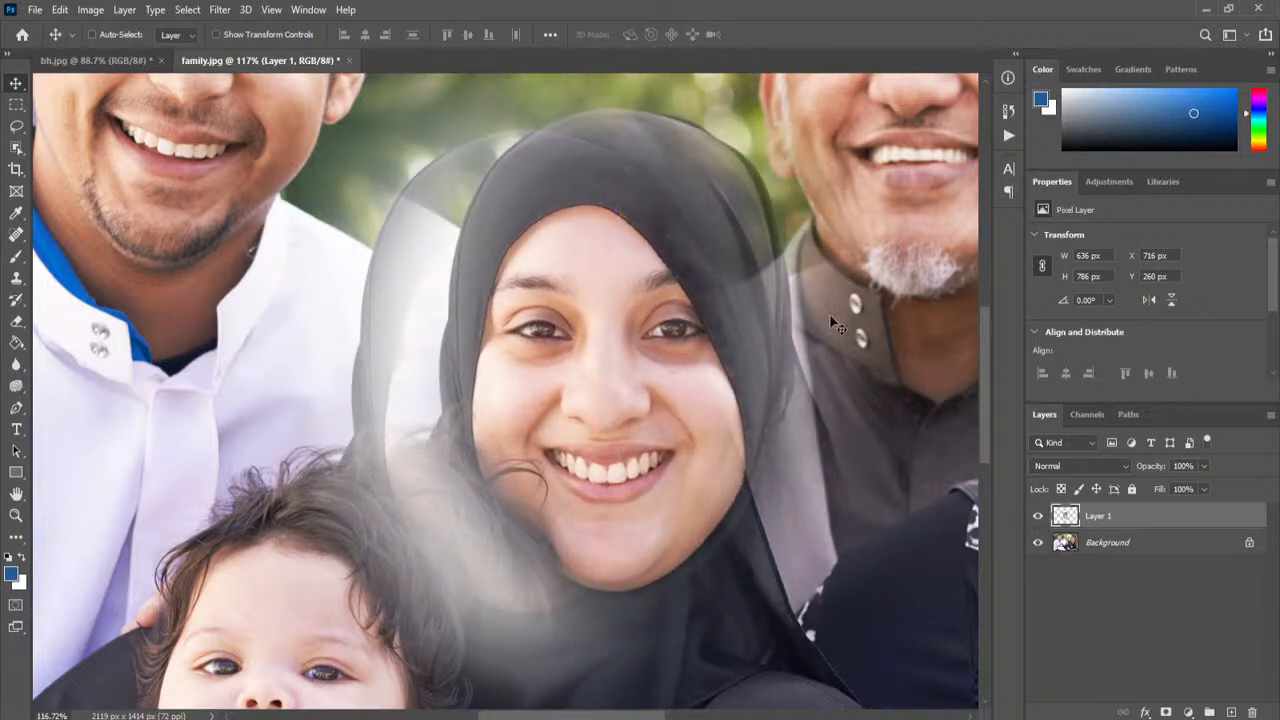
{"action": "left_click", "coordinate": [1040, 543]}
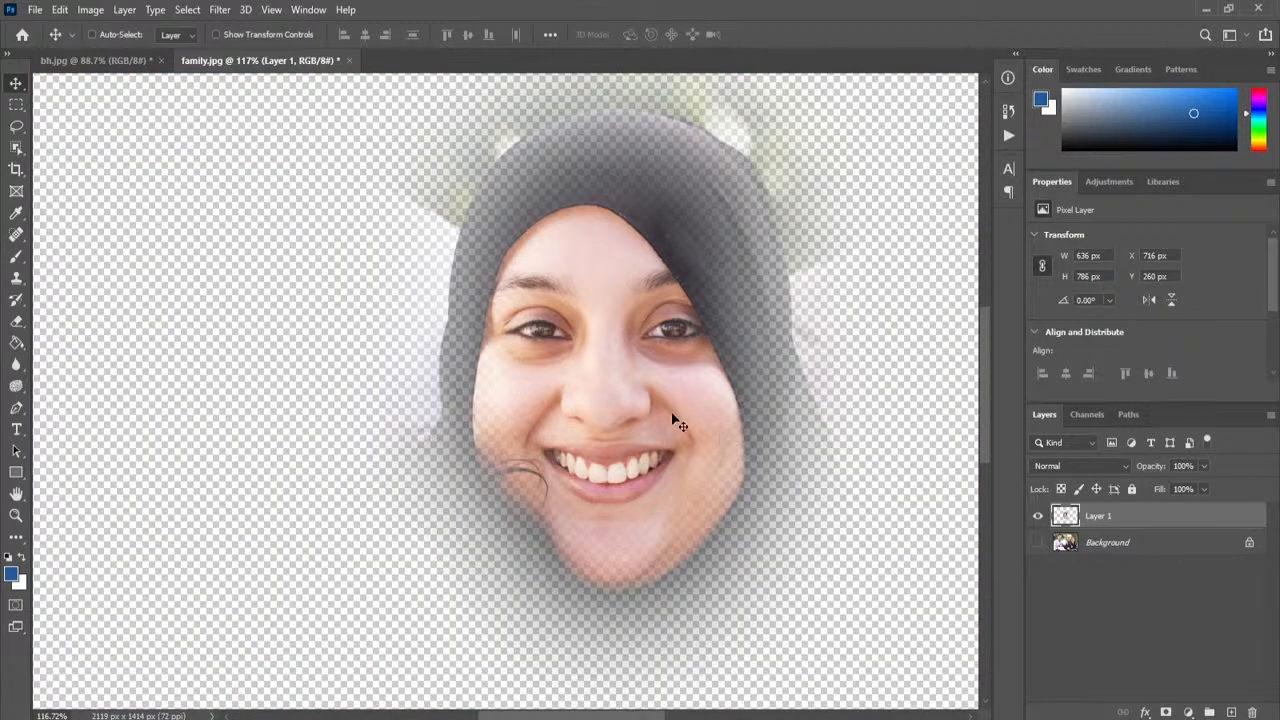
{"action": "scroll", "coordinate": [660, 407], "scroll_direction": "down", "scroll_amount": 2}
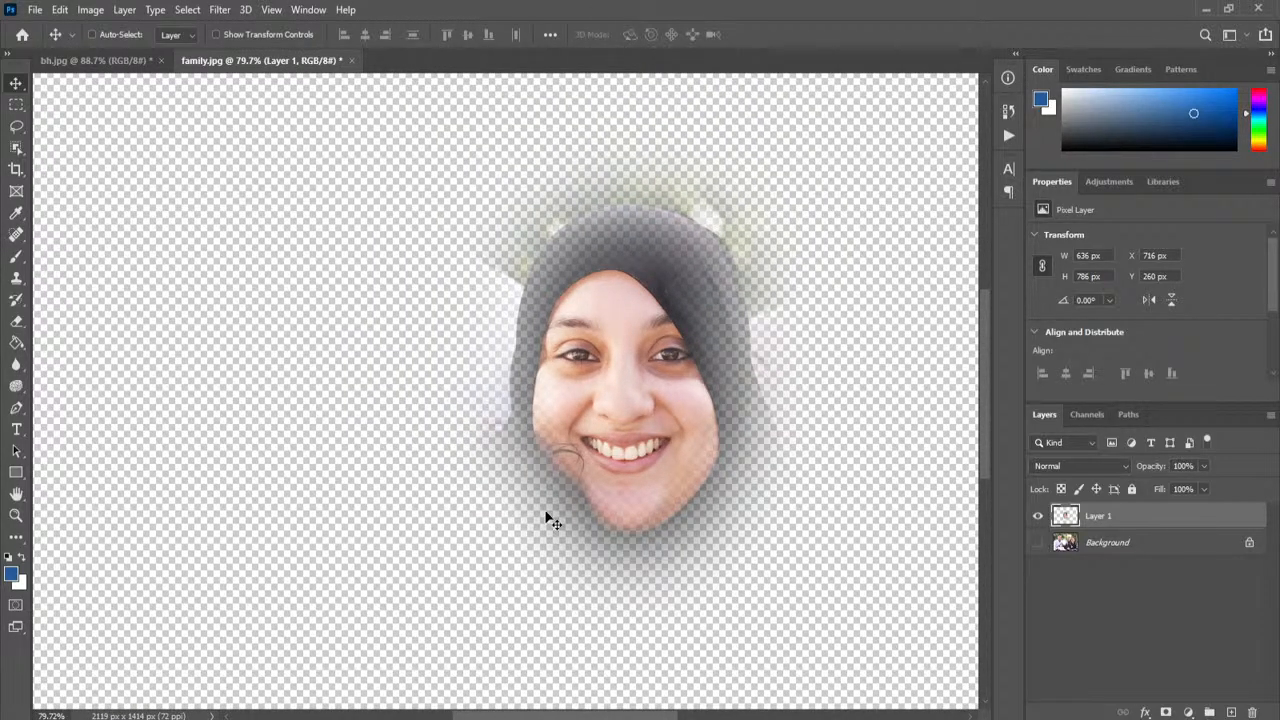
{"action": "left_click", "coordinate": [1040, 547]}
Step: Try the pasted head at several positions over and above the older woman near the photo's right edge
{"action": "left_click_drag", "start_coordinate": [677, 474], "coordinate": [955, 345]}
{"action": "left_click_drag", "start_coordinate": [764, 401], "coordinate": [875, 335]}
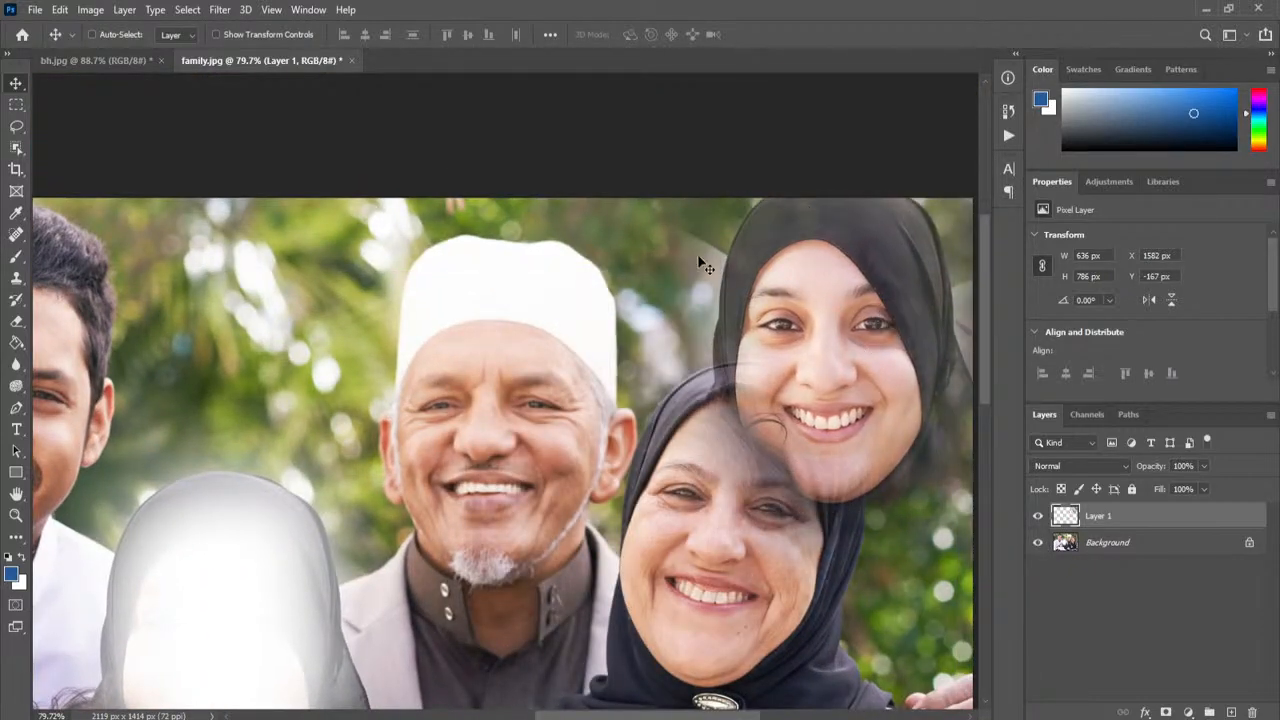
{"action": "left_click_drag", "start_coordinate": [808, 282], "coordinate": [738, 393]}
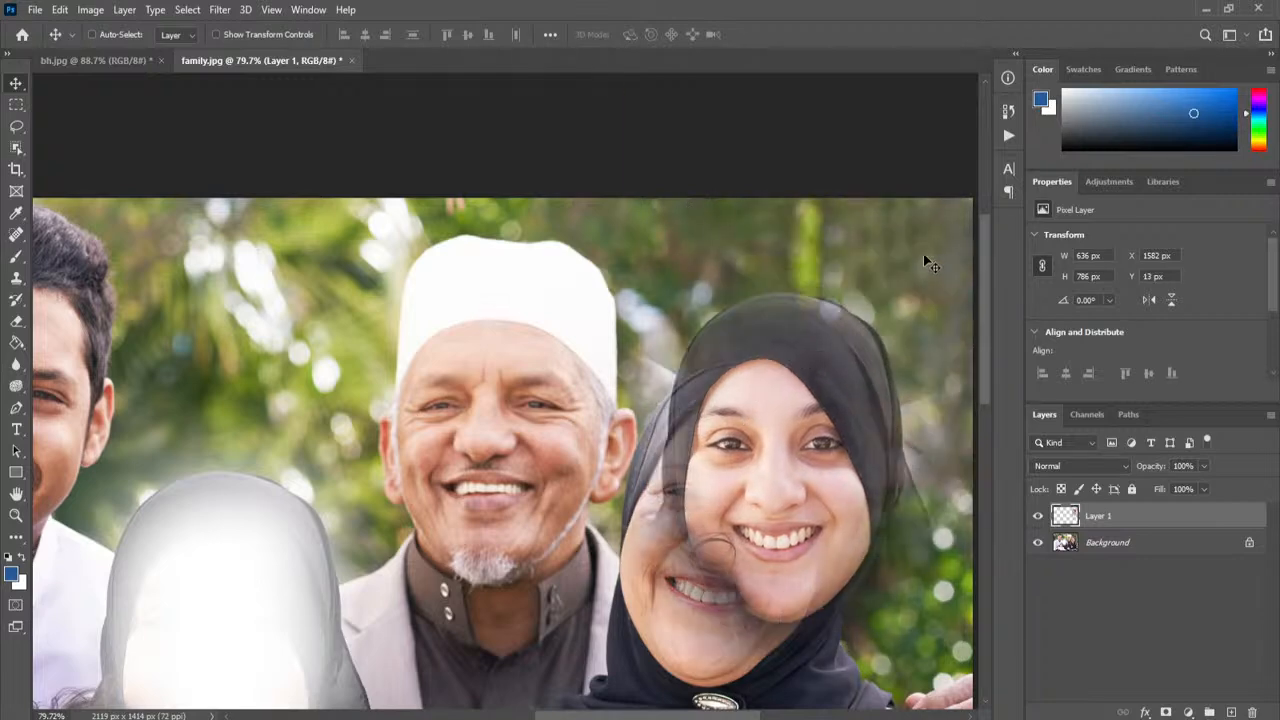
{"action": "mouse_move", "coordinate": [812, 376]}
{"action": "left_mouse_down"}
{"action": "mouse_move", "coordinate": [762, 338]}
{"action": "mouse_move", "coordinate": [795, 331]}
{"action": "mouse_move", "coordinate": [821, 356]}
{"action": "left_mouse_up"}
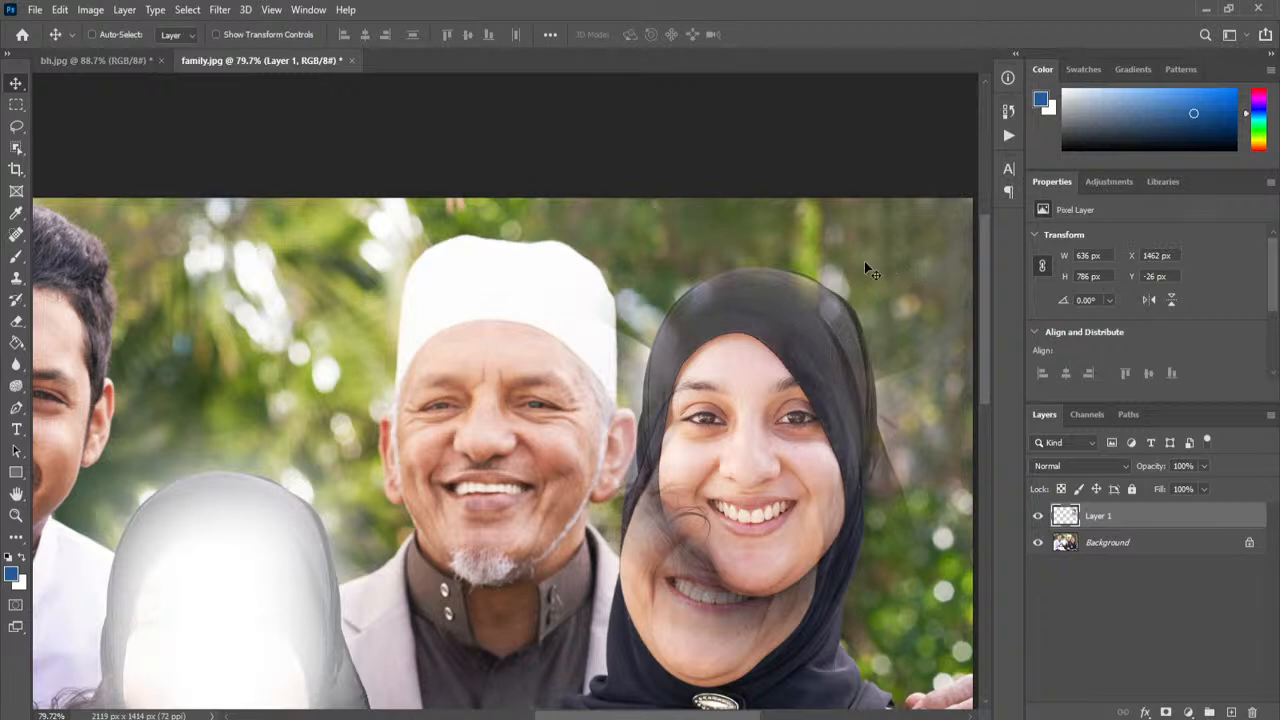
{"action": "left_click_drag", "start_coordinate": [840, 296], "coordinate": [848, 210]}
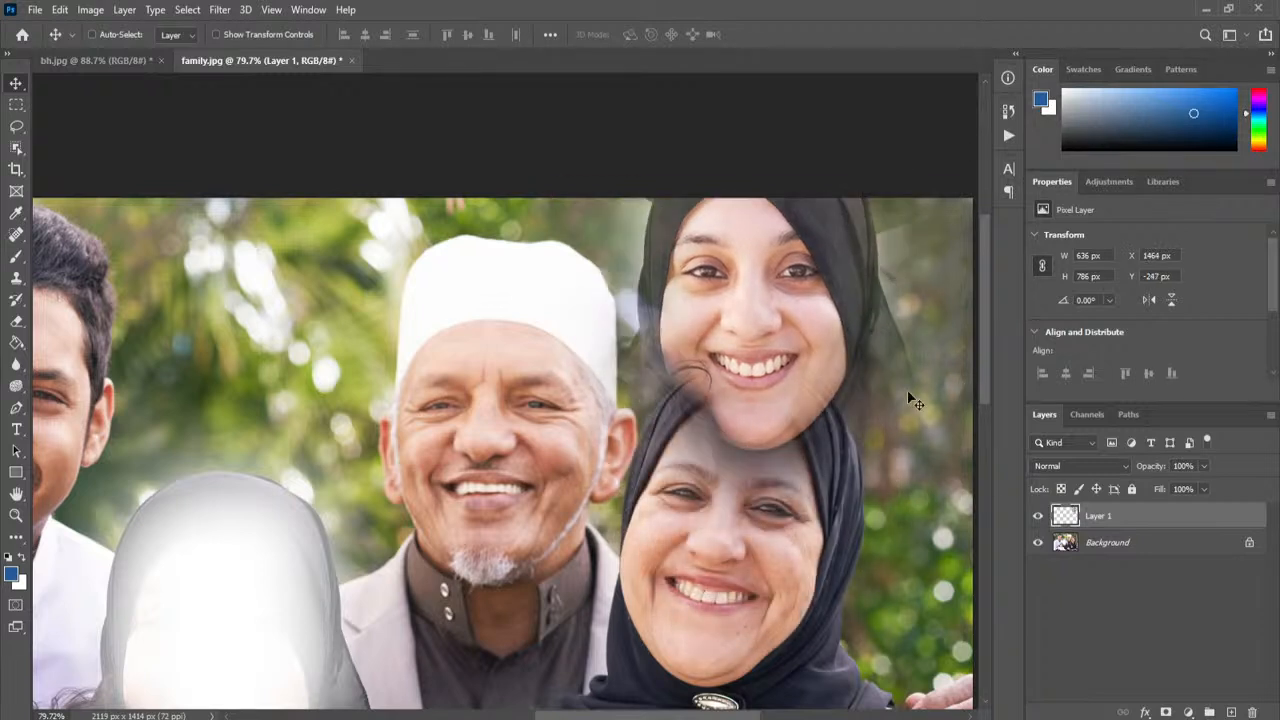
{"action": "left_click_drag", "start_coordinate": [783, 375], "coordinate": [937, 265]}
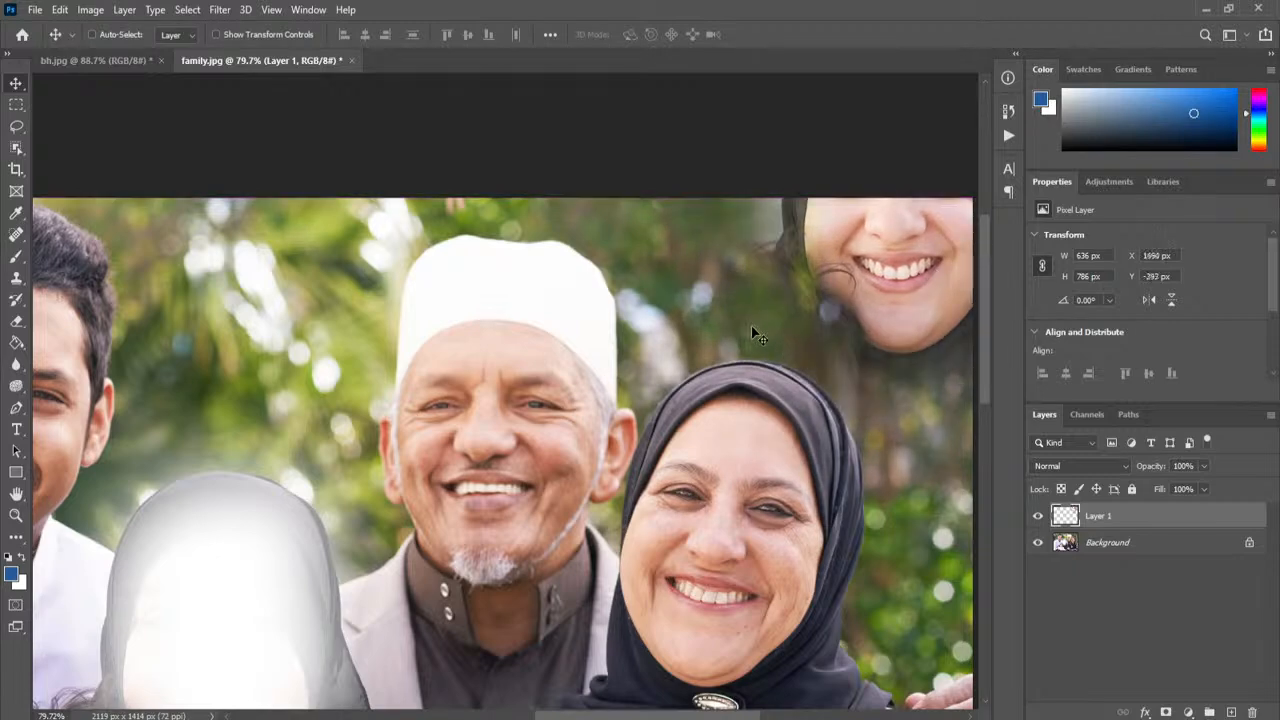
{"action": "left_click_drag", "start_coordinate": [862, 312], "coordinate": [852, 354]}
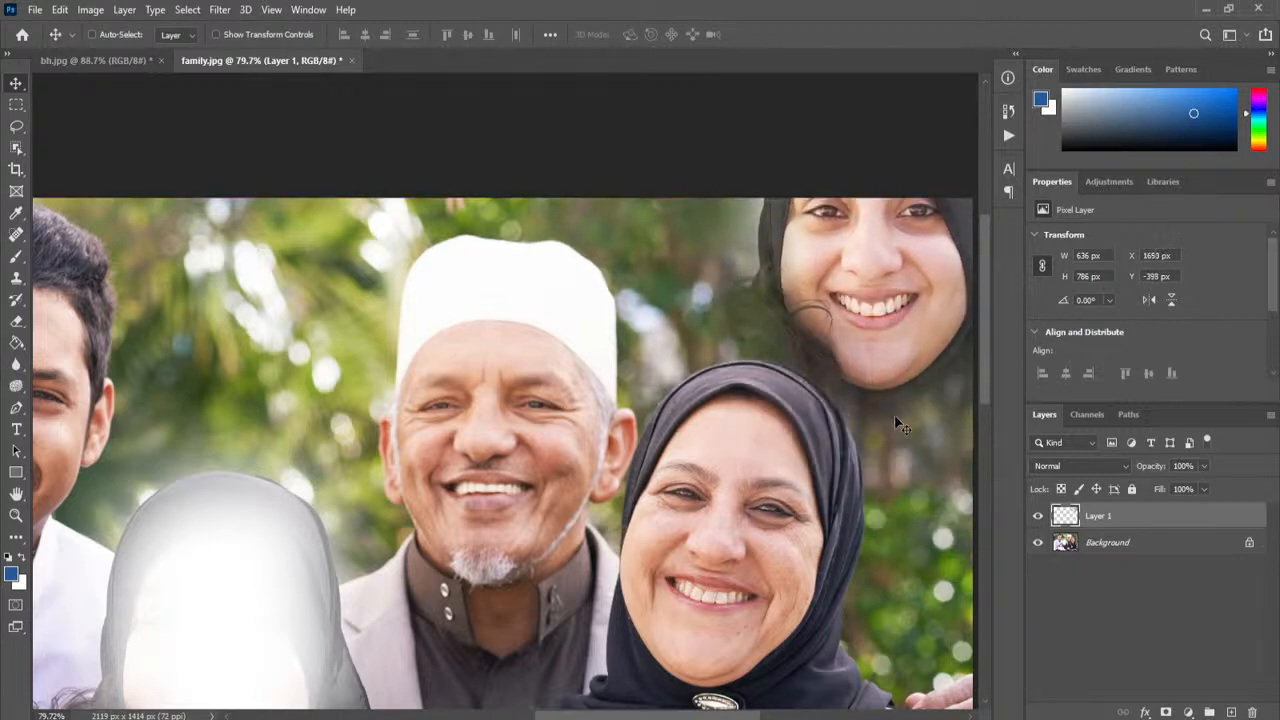
Step: Move the pasted head to the photo's upper-left corner beside the young man, at about X -246 px, Y -141 px
{"action": "left_click_drag", "start_coordinate": [902, 316], "coordinate": [214, 368]}
{"action": "left_click_drag", "start_coordinate": [361, 408], "coordinate": [878, 360]}
{"action": "left_click_drag", "start_coordinate": [722, 290], "coordinate": [220, 337]}
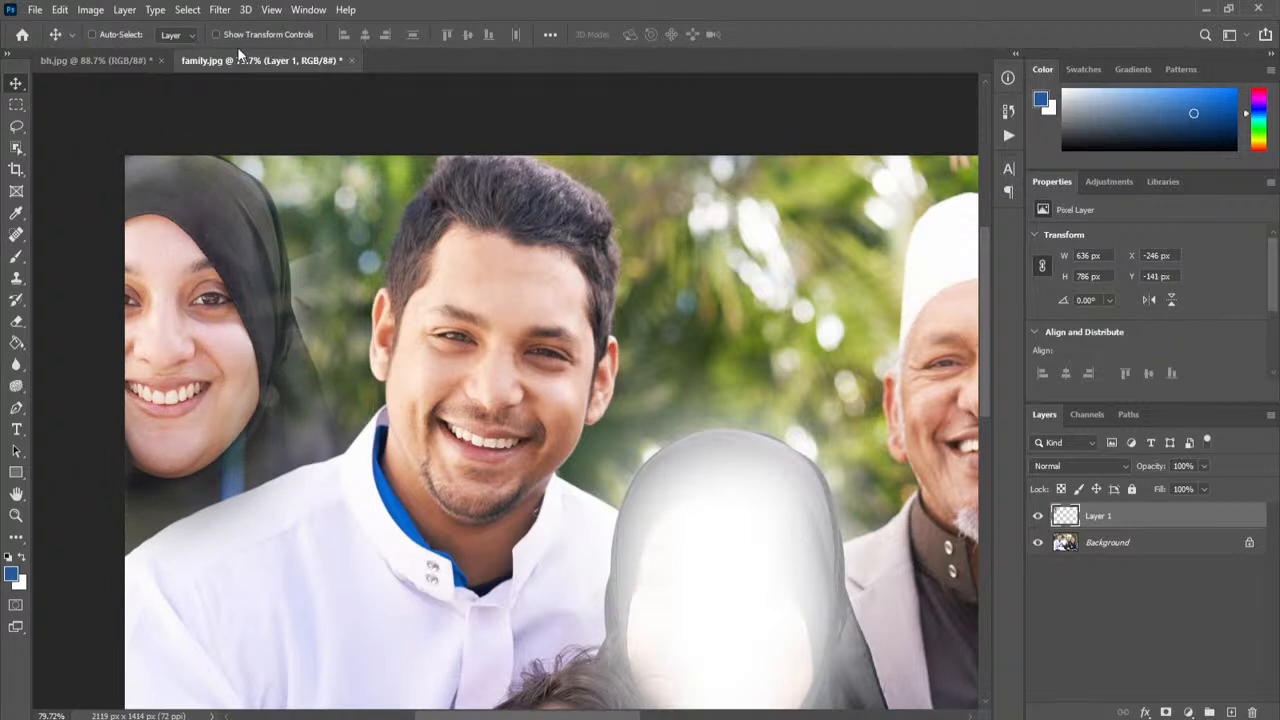
Step: Undo the head moves, the paste and the cut until only the Background with the active head selection remains
{"action": "key", "text": "ctrl+z"}
{"action": "key", "text": "ctrl+z"}
{"action": "key", "text": "ctrl+z"}
{"action": "key", "text": "ctrl+z"}
{"action": "key", "text": "ctrl+z"}
{"action": "key", "text": "ctrl+z"}
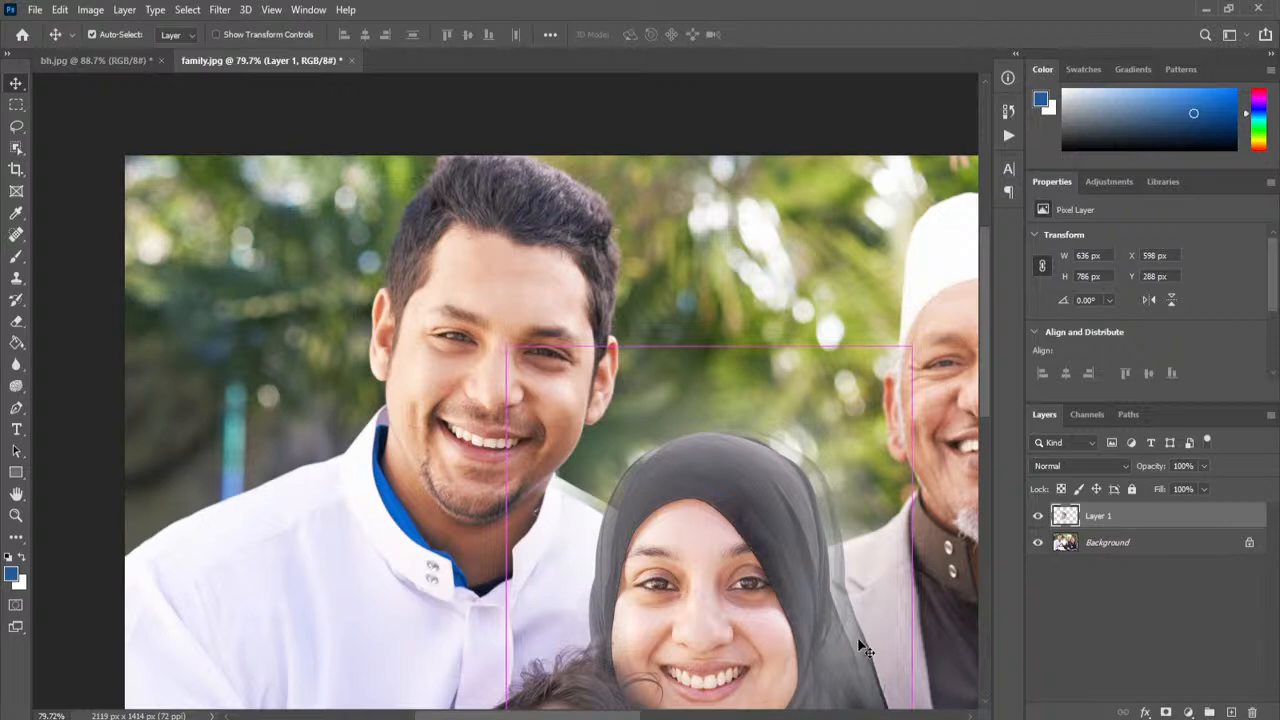
{"action": "key", "text": "ctrl+z"}
{"action": "key", "text": "ctrl+z"}
{"action": "key", "text": "ctrl+z"}
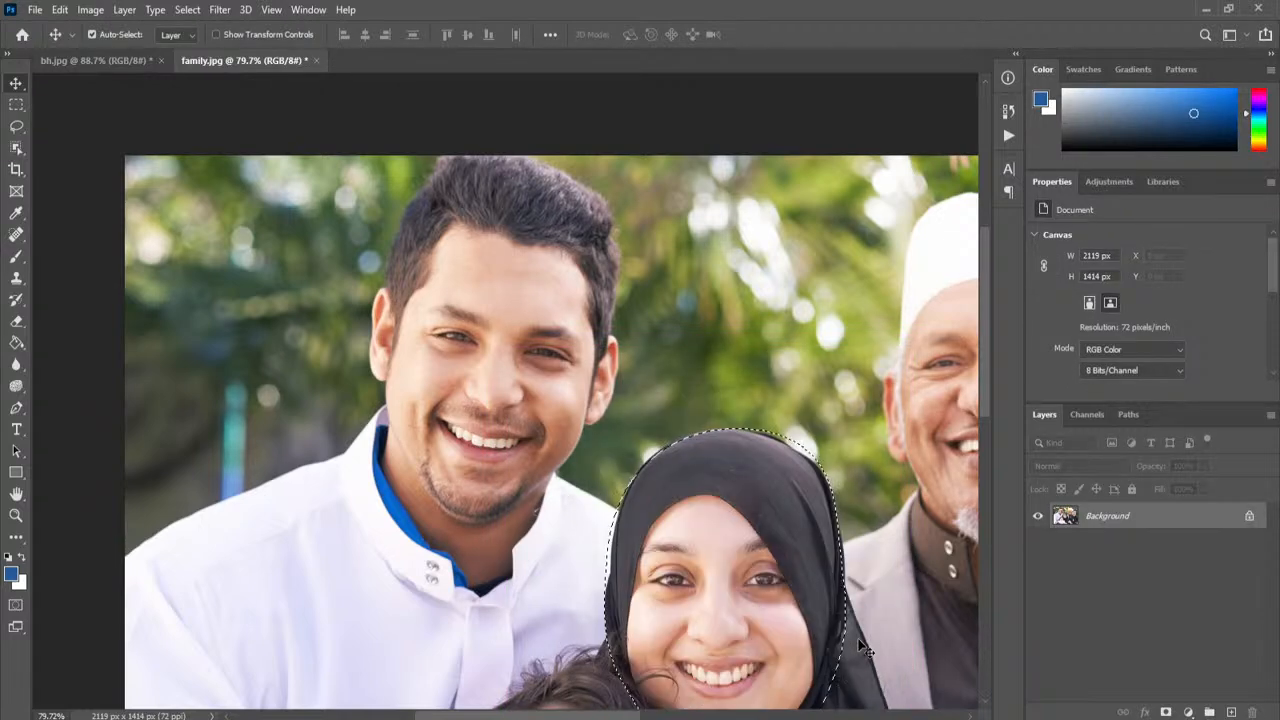
{"action": "scroll", "coordinate": [982, 381], "scroll_direction": "down", "scroll_amount": 4}
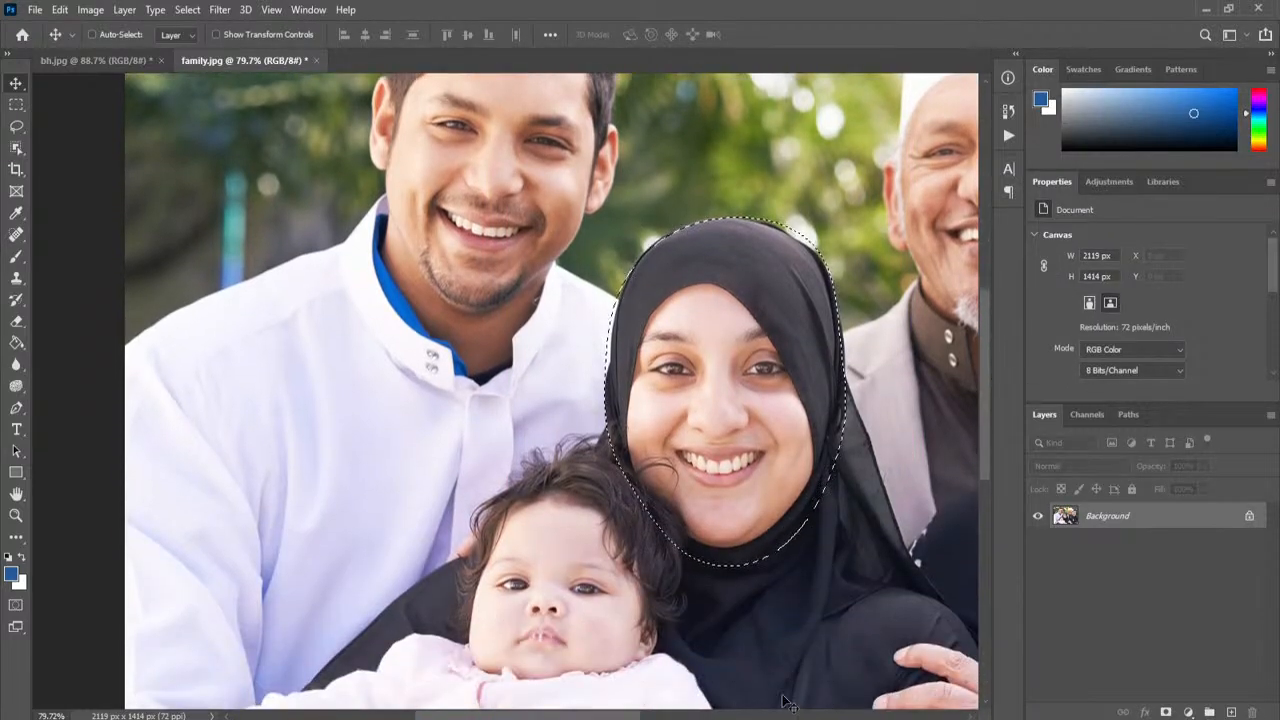
{"action": "scroll", "coordinate": [801, 657], "scroll_direction": "right", "scroll_amount": 5}
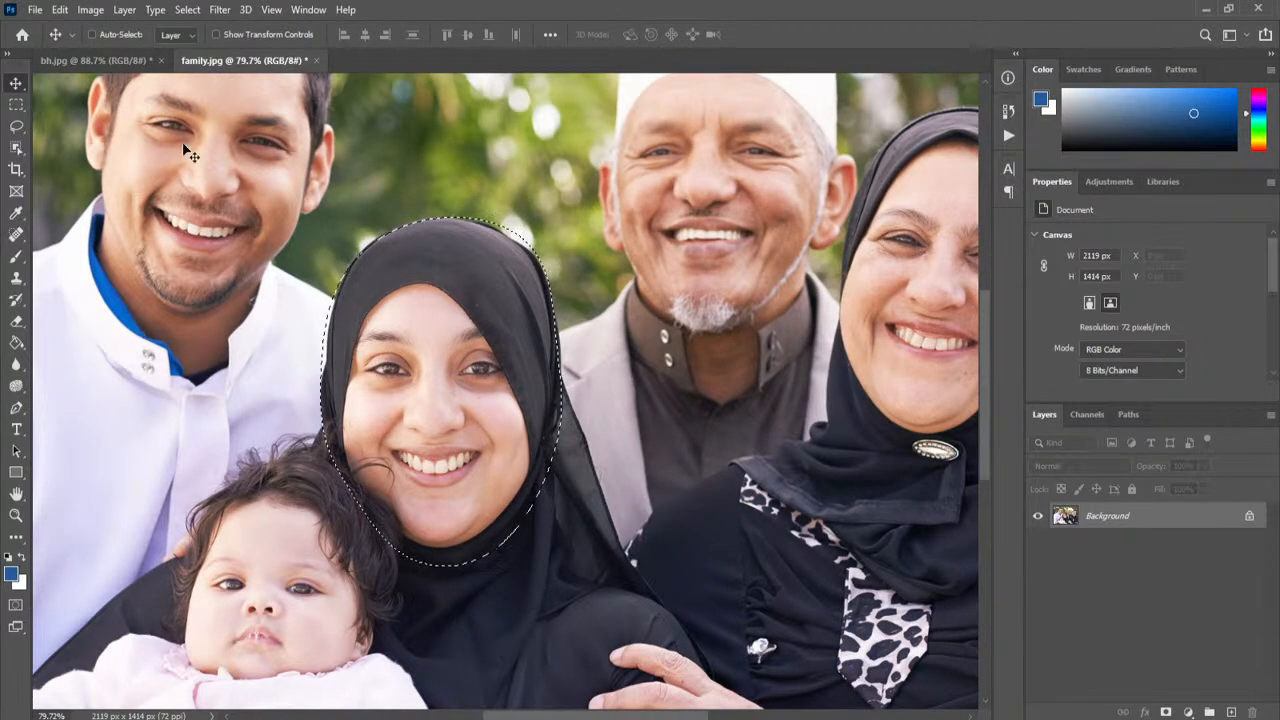
Step: Switch to bh.jpg, hide the Cross and Circle layers, and make the BG layer active
{"action": "left_click", "coordinate": [16, 104]}
{"action": "left_click", "coordinate": [107, 60]}
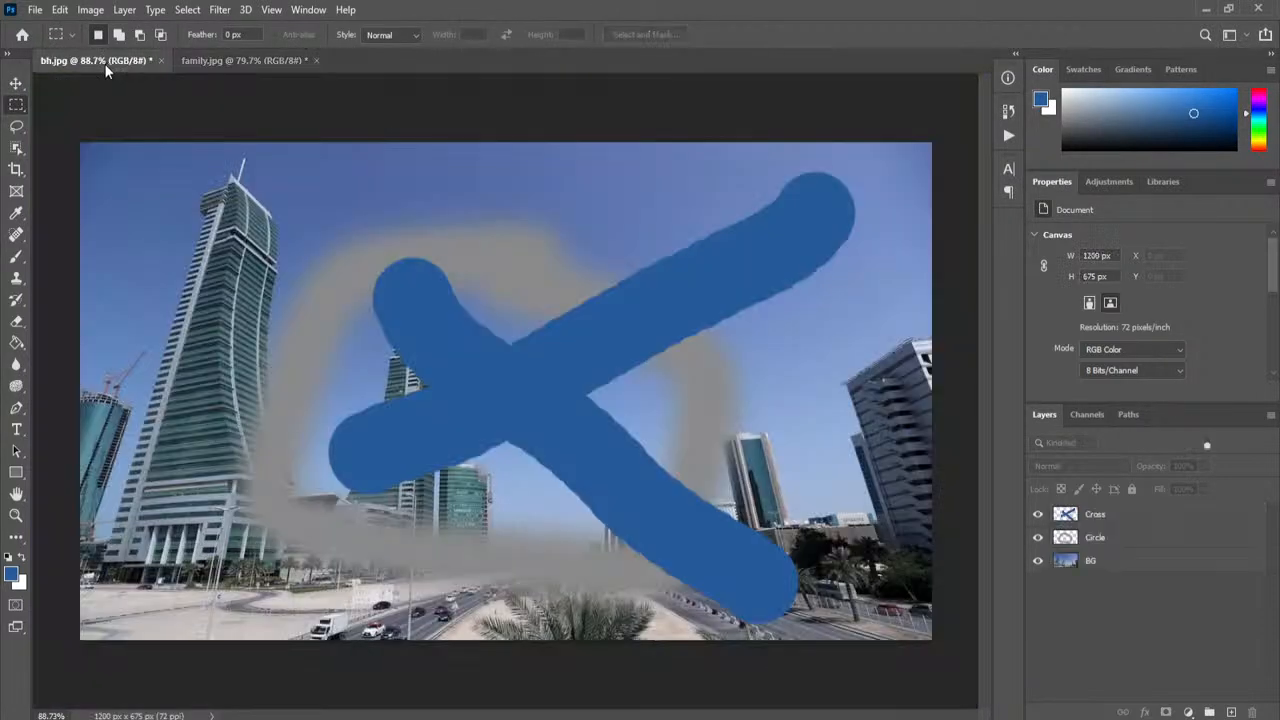
{"action": "left_click", "coordinate": [1093, 519]}
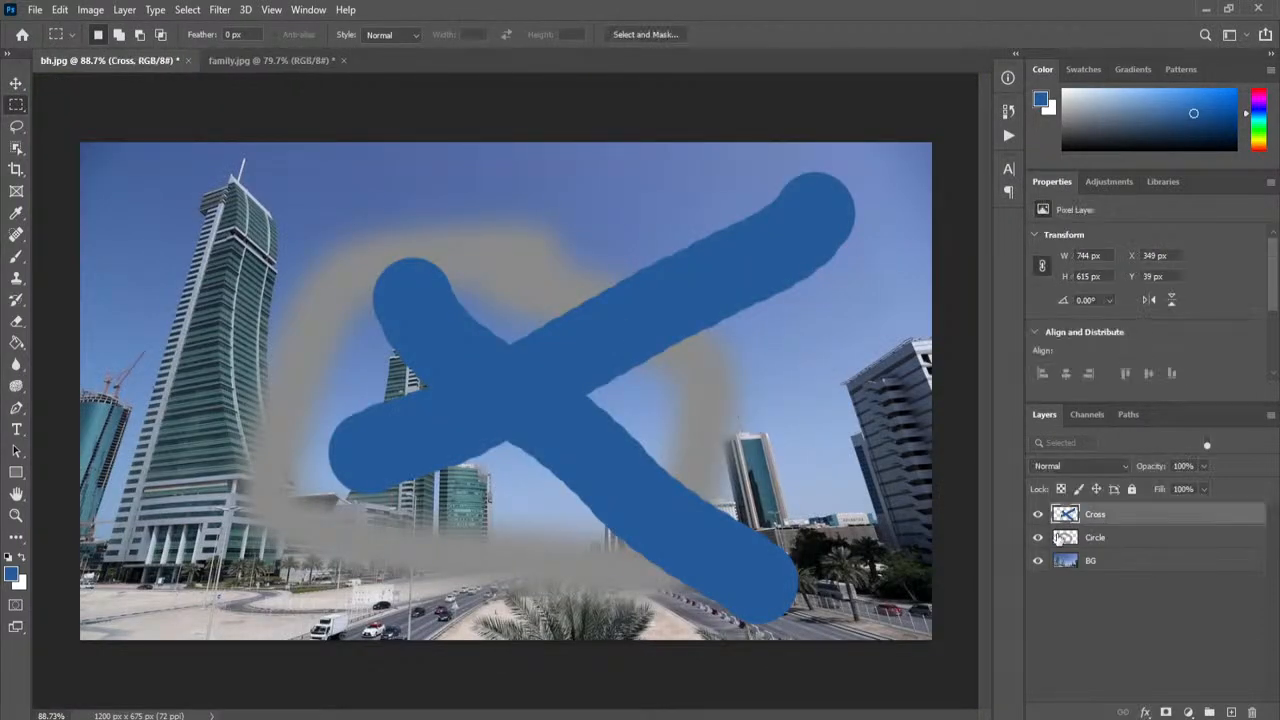
{"action": "left_click", "coordinate": [1038, 515]}
{"action": "left_click", "coordinate": [1039, 538]}
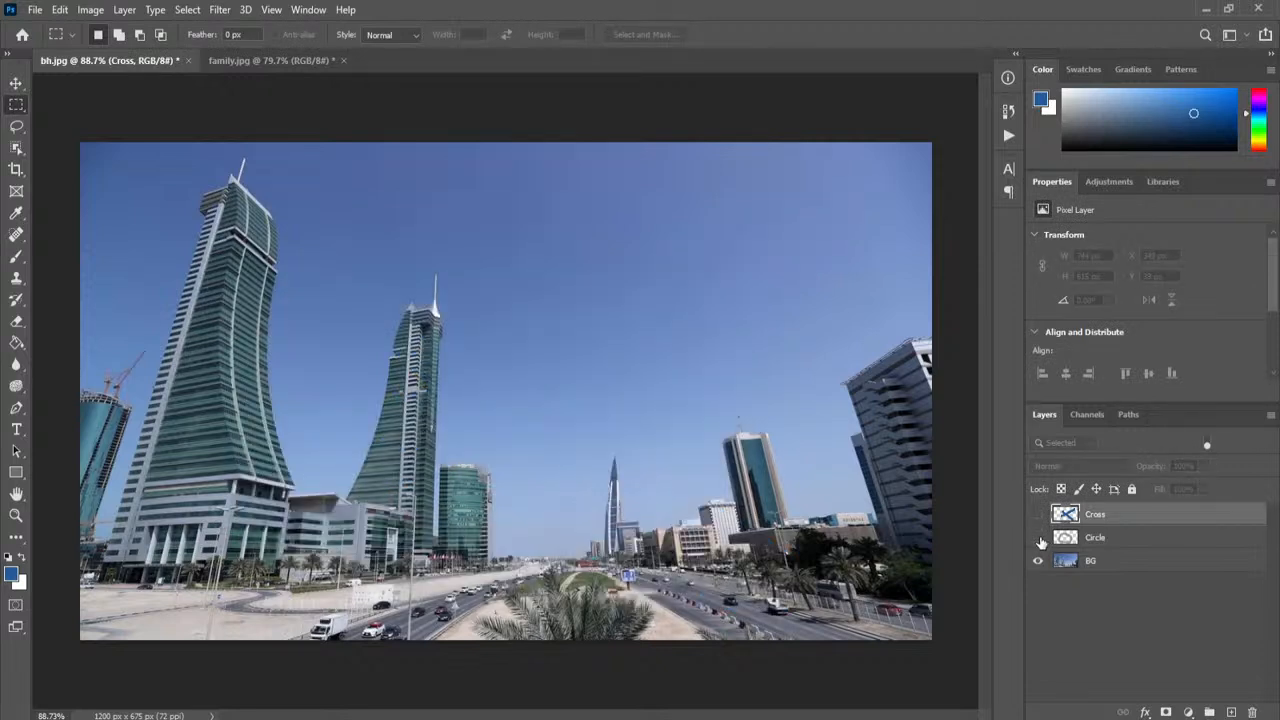
{"action": "left_click", "coordinate": [1140, 568]}
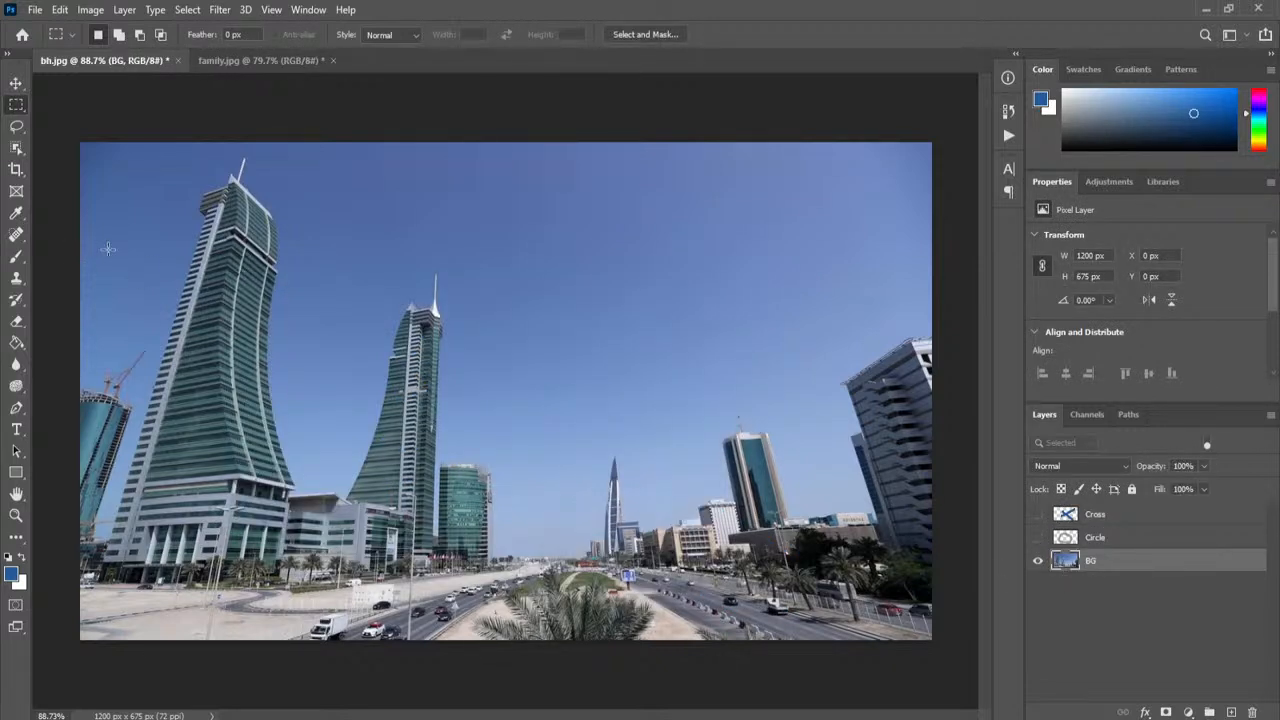
Step: Set the Lasso tool's feather to 10 px and switch to the Polygonal Lasso tool
{"action": "left_click", "coordinate": [19, 130]}
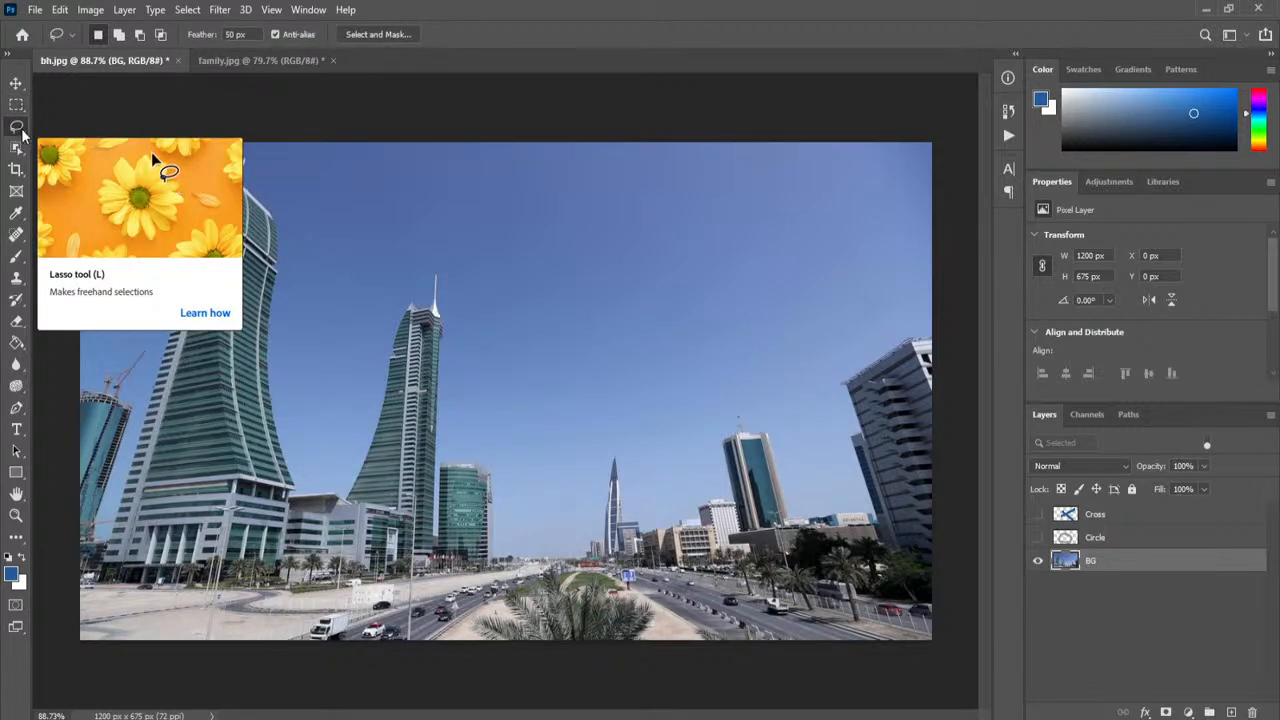
{"action": "left_click", "coordinate": [241, 33]}
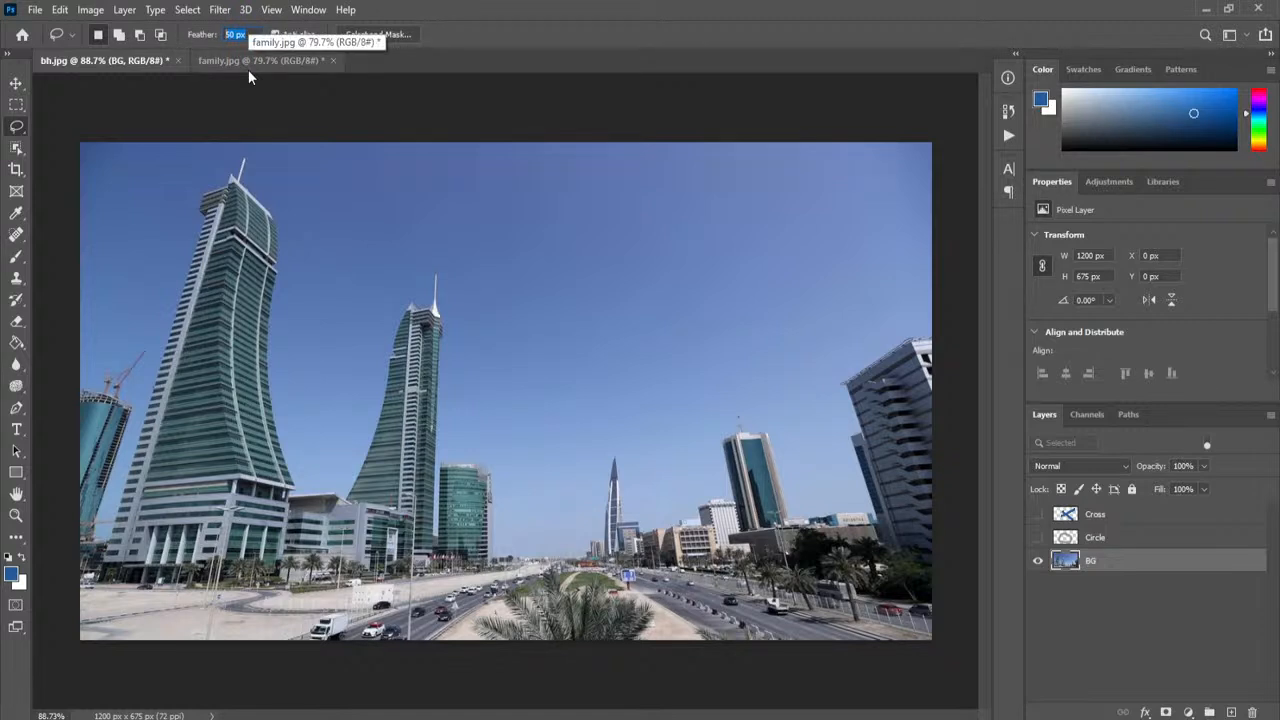
{"action": "type", "text": "10"}
{"action": "right_click", "coordinate": [18, 127]}
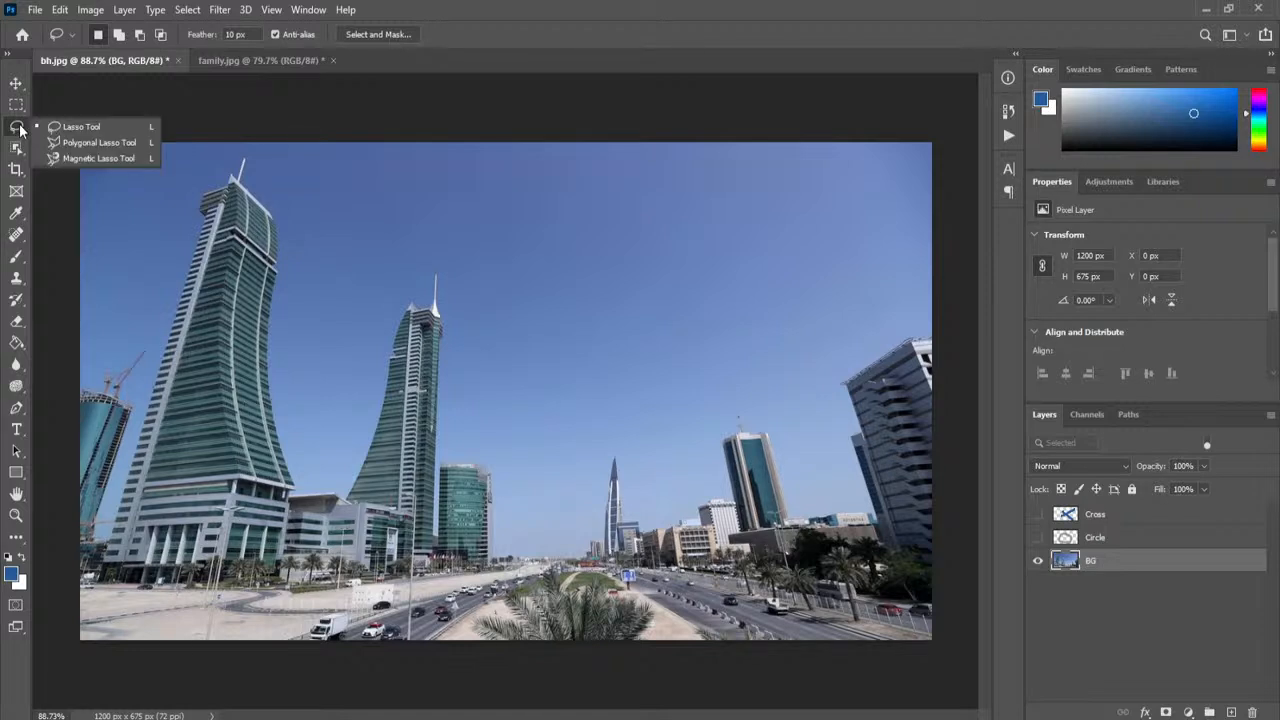
{"action": "left_click", "coordinate": [103, 142]}
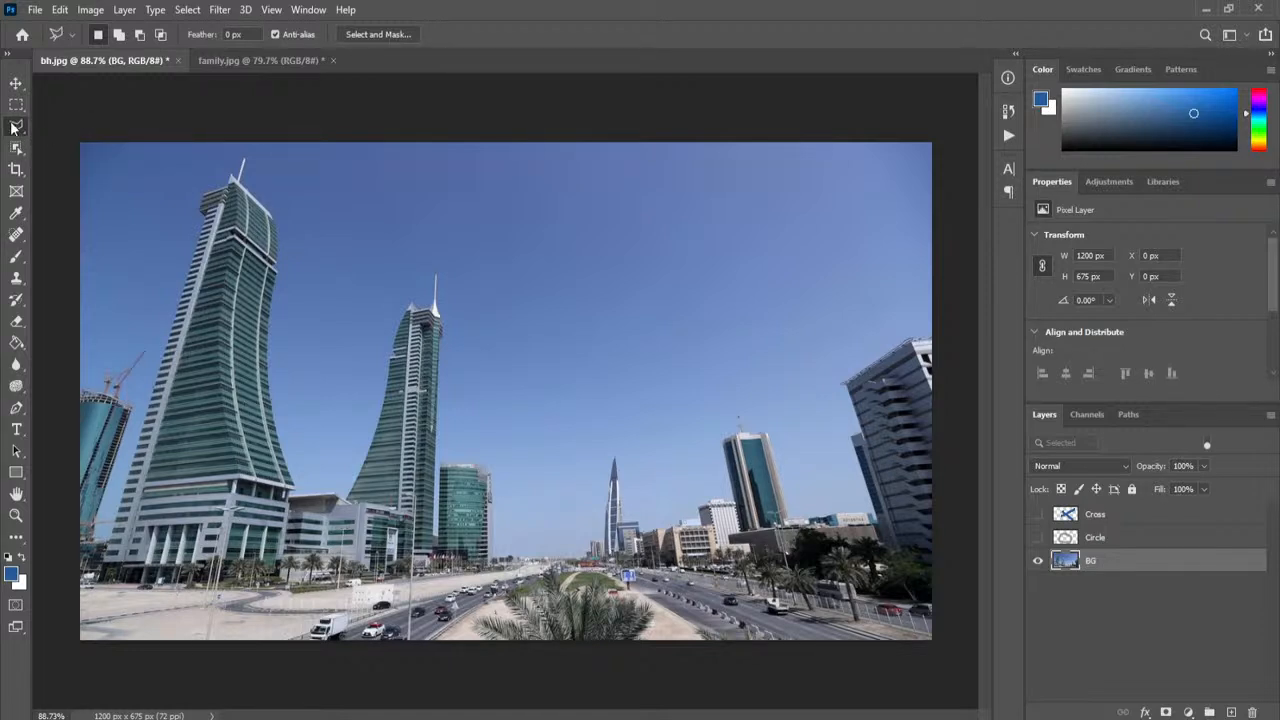
Step: Return to the standard Lasso tool and set its feather to 0 px
{"action": "right_click", "coordinate": [16, 126]}
{"action": "left_click", "coordinate": [80, 125]}
{"action": "left_click", "coordinate": [246, 35]}
{"action": "type", "text": "0"}
{"action": "key", "text": "Return"}
Step: Choose the Polygonal Lasso tool and set its feather to 10 px
{"action": "right_click", "coordinate": [14, 130]}
{"action": "left_click", "coordinate": [62, 142]}
{"action": "left_click", "coordinate": [238, 35]}
Step: Trace the large tower's outline from its lower-left base up the left edge and around the rooftop spire
{"action": "scroll", "coordinate": [113, 420], "scroll_direction": "up", "scroll_amount": 6}
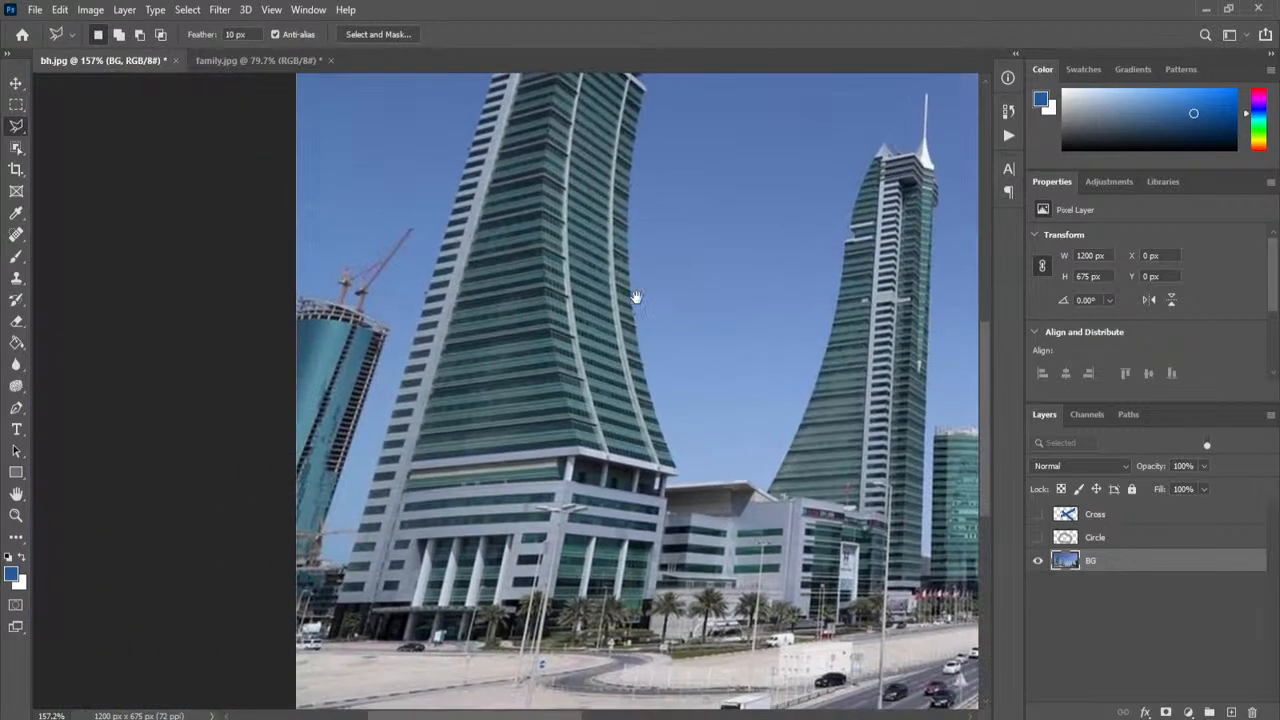
{"action": "left_click", "coordinate": [332, 650]}
{"action": "left_click", "coordinate": [479, 109]}
{"action": "mouse_move", "coordinate": [556, 154]}
{"action": "left_mouse_down"}
{"action": "mouse_move", "coordinate": [470, 477]}
{"action": "mouse_move", "coordinate": [450, 459]}
{"action": "left_mouse_up"}
{"action": "left_click_drag", "start_coordinate": [478, 376], "coordinate": [483, 335]}
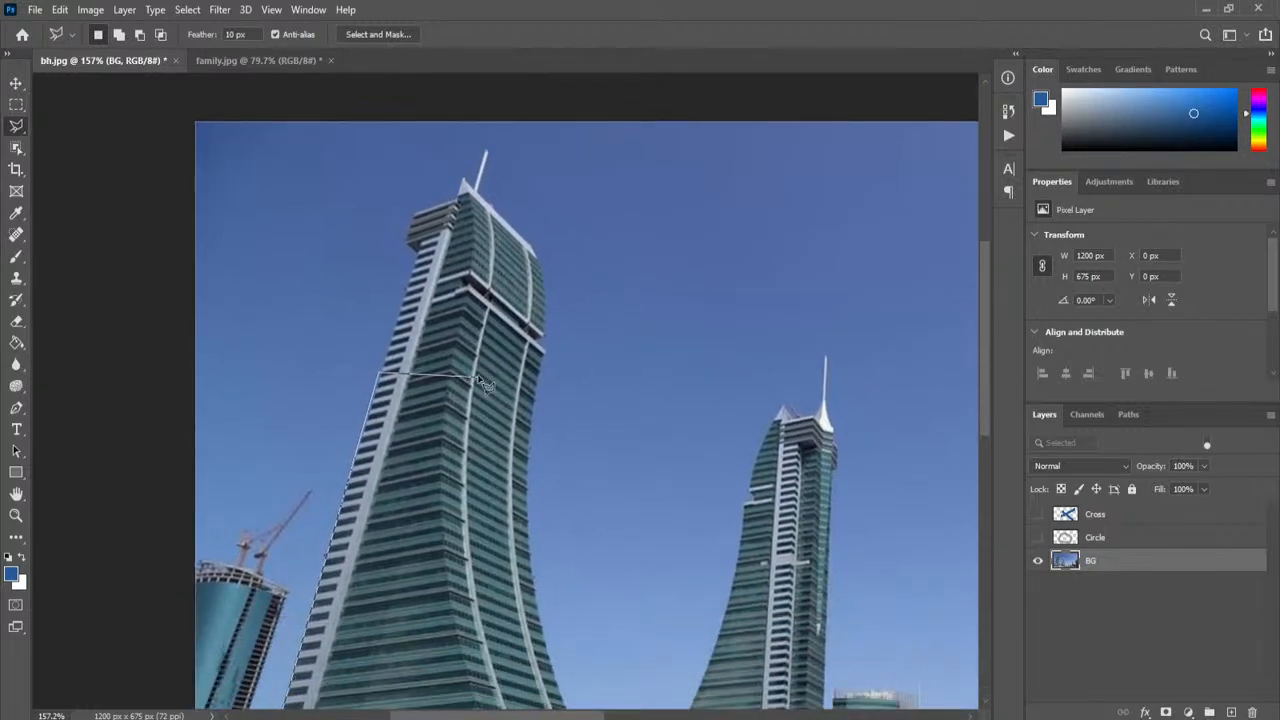
{"action": "left_click", "coordinate": [410, 212]}
{"action": "left_click", "coordinate": [487, 150]}
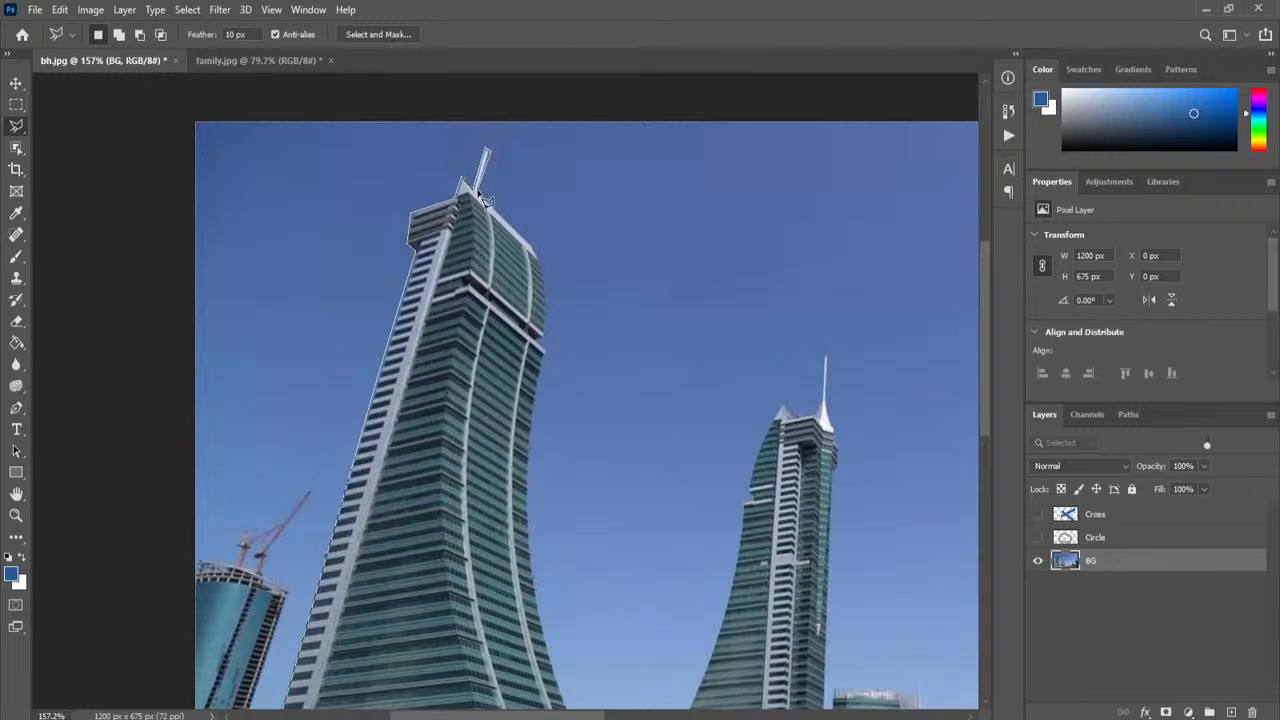
{"action": "left_click", "coordinate": [478, 193]}
Step: Continue the outline down the tower's right edge and along its base, closing the selection at the lower-left corner
{"action": "mouse_move", "coordinate": [660, 517]}
{"action": "left_mouse_down"}
{"action": "mouse_move", "coordinate": [531, 191]}
{"action": "mouse_move", "coordinate": [420, 480]}
{"action": "mouse_move", "coordinate": [330, 535]}
{"action": "left_mouse_up"}
{"action": "left_click_drag", "start_coordinate": [718, 428], "coordinate": [534, 238]}
{"action": "mouse_move", "coordinate": [352, 253]}
{"action": "left_mouse_down"}
{"action": "mouse_move", "coordinate": [766, 509]}
{"action": "mouse_move", "coordinate": [640, 271]}
{"action": "mouse_move", "coordinate": [686, 537]}
{"action": "mouse_move", "coordinate": [621, 511]}
{"action": "mouse_move", "coordinate": [666, 343]}
{"action": "mouse_move", "coordinate": [623, 437]}
{"action": "left_mouse_up"}
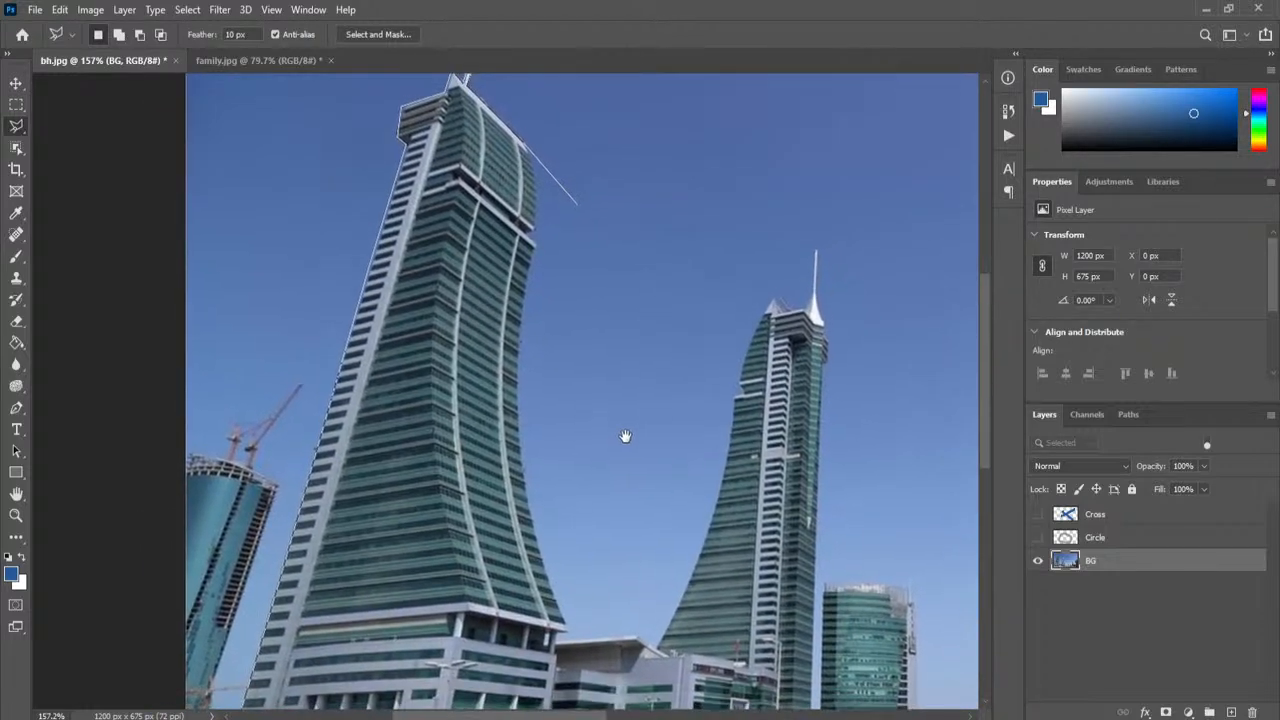
{"action": "left_click", "coordinate": [532, 166]}
{"action": "left_click_drag", "start_coordinate": [630, 391], "coordinate": [584, 381]}
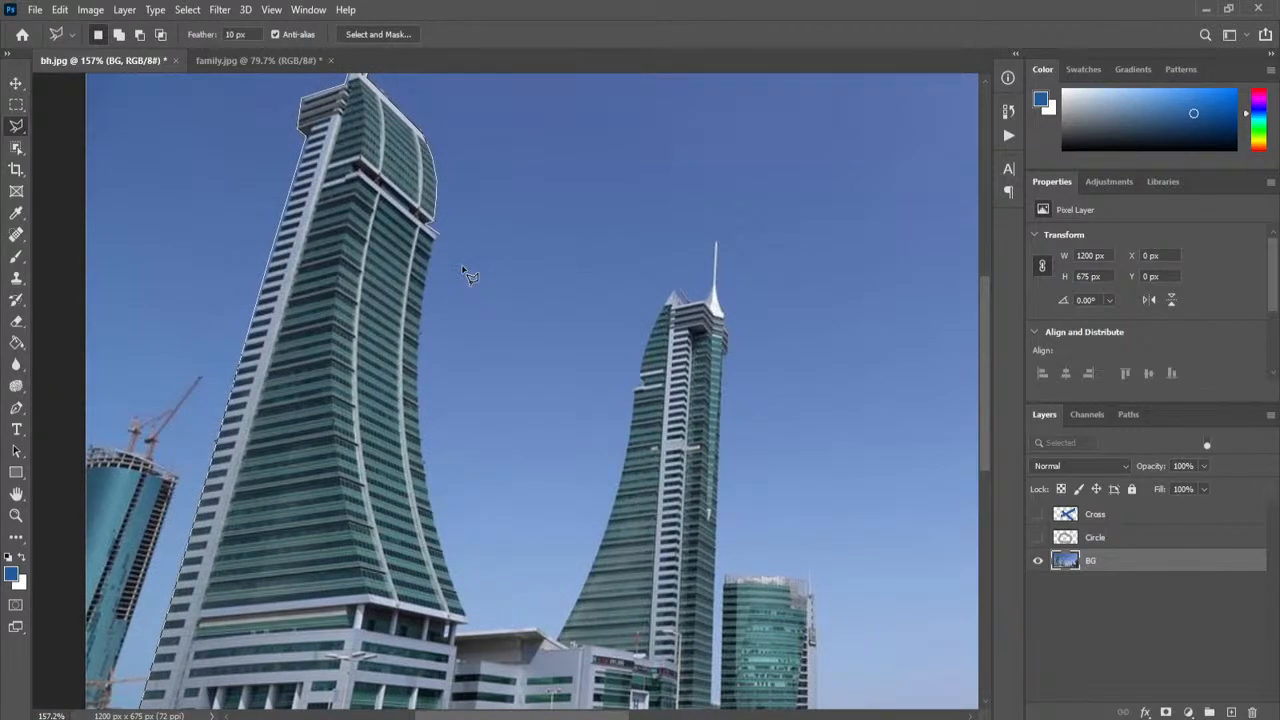
{"action": "left_click", "coordinate": [432, 232]}
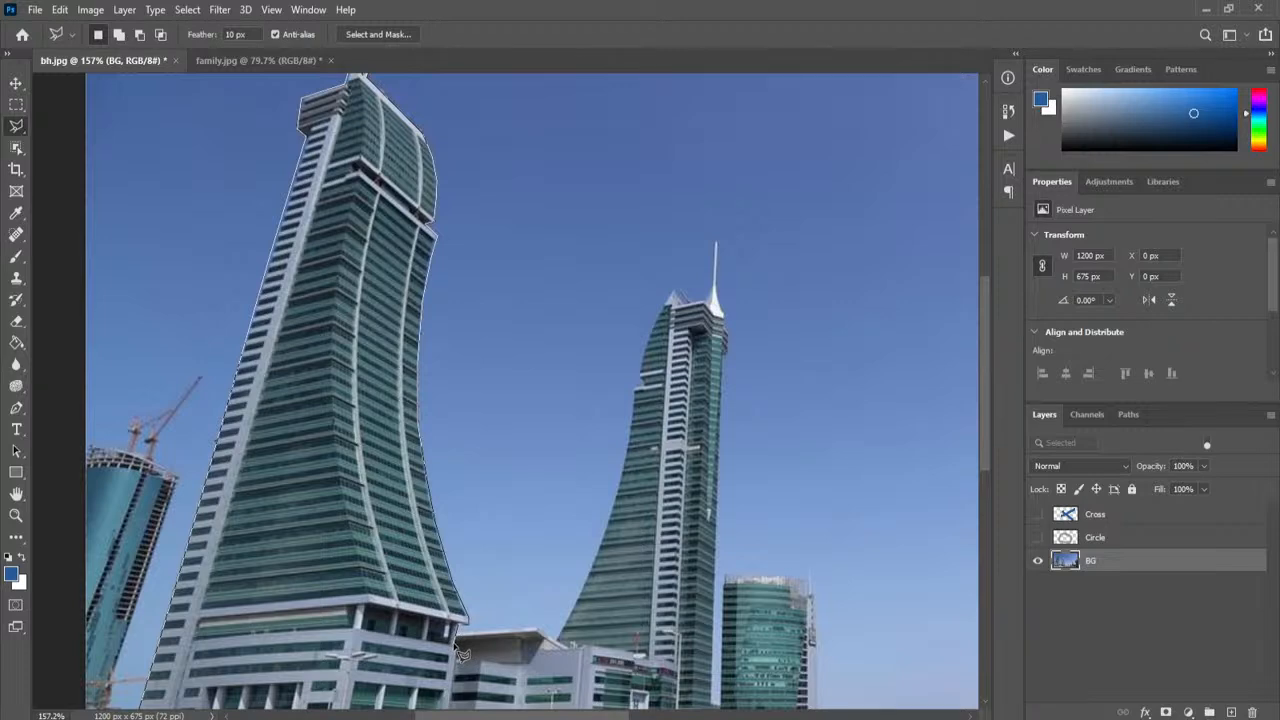
{"action": "left_click_drag", "start_coordinate": [530, 503], "coordinate": [580, 200]}
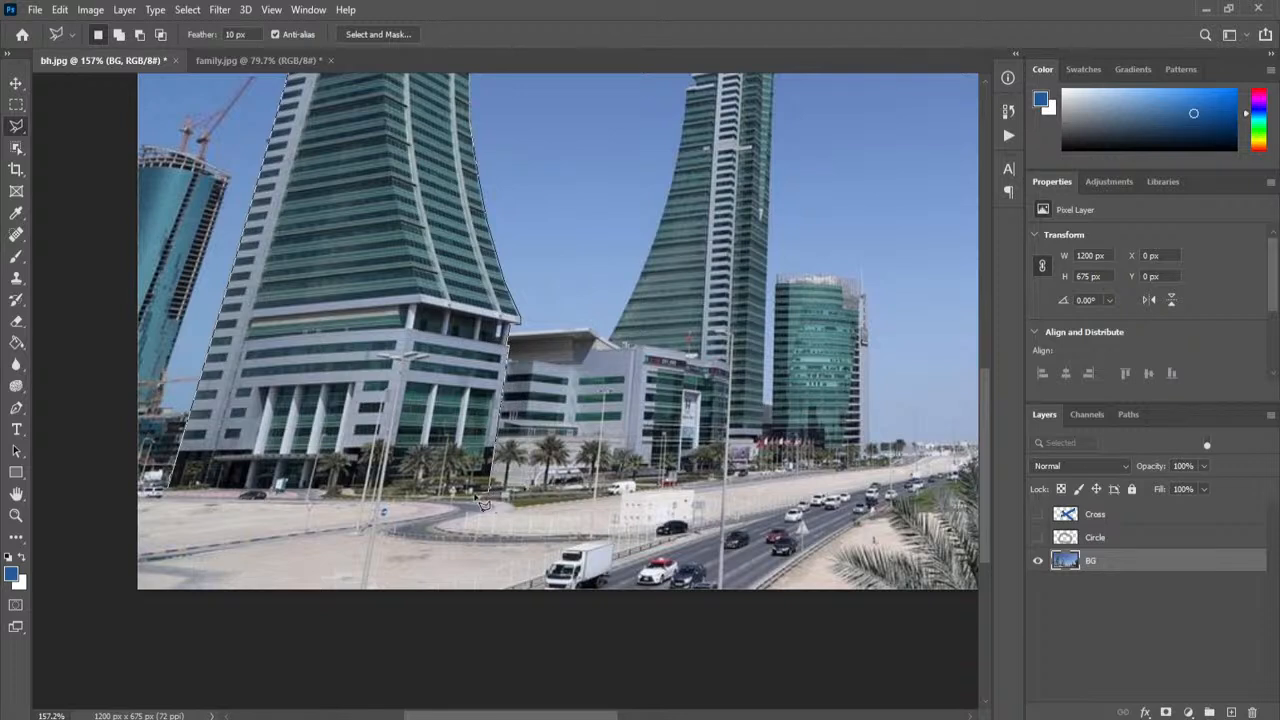
{"action": "left_click", "coordinate": [172, 500]}
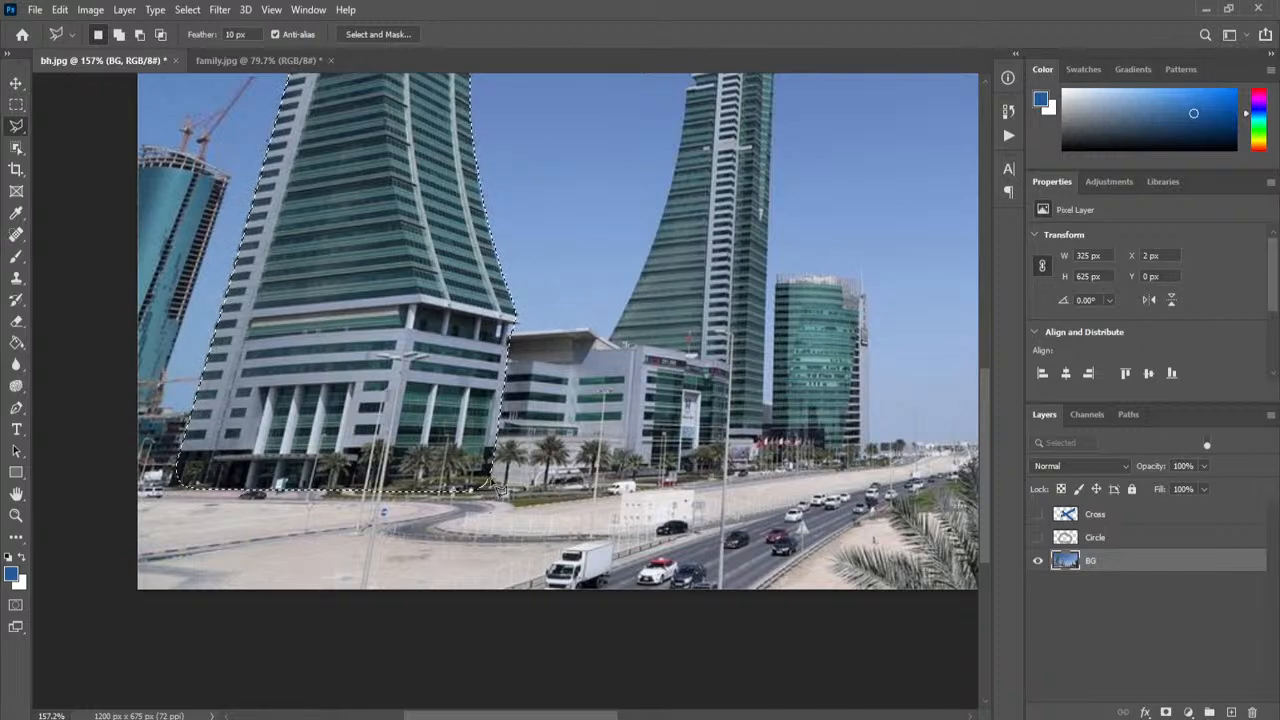
Step: Cut the feathered tower selection out of the BG layer and paste it as a new layer
{"action": "scroll", "coordinate": [648, 290], "scroll_direction": "down", "scroll_amount": 2}
{"action": "scroll", "coordinate": [586, 400], "scroll_direction": "down", "scroll_amount": 2}
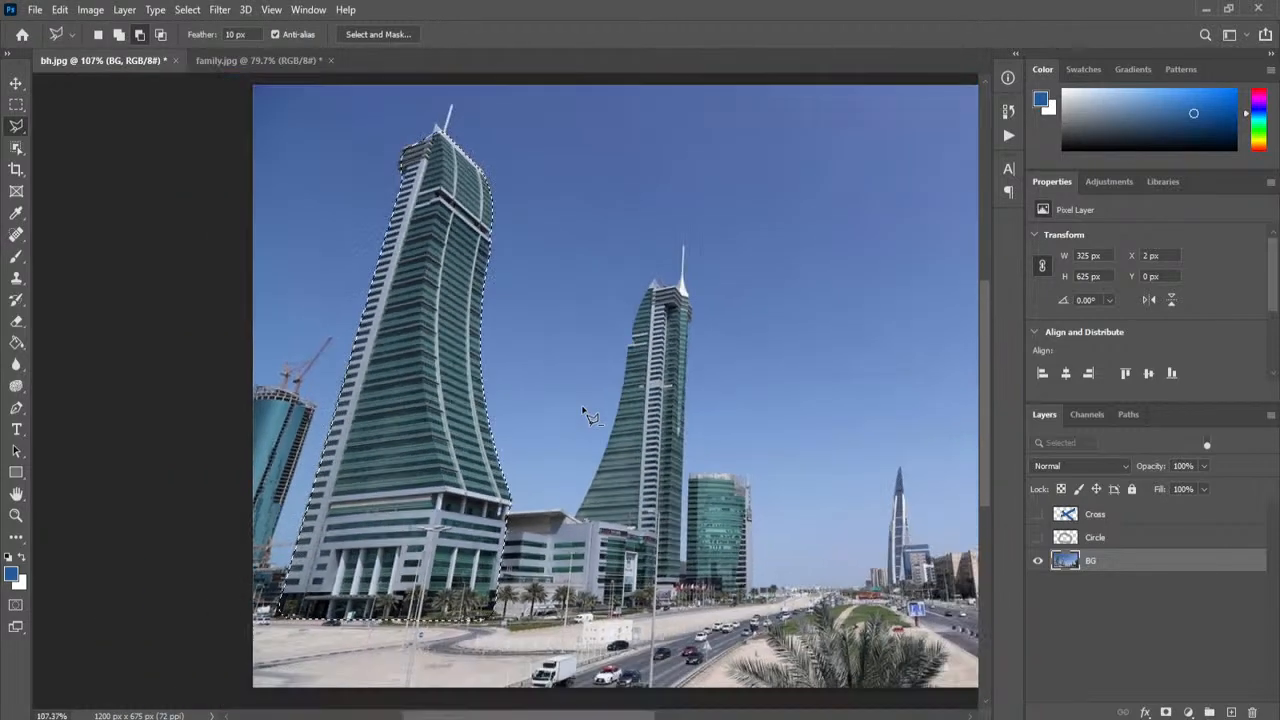
{"action": "left_click_drag", "start_coordinate": [613, 334], "coordinate": [550, 380]}
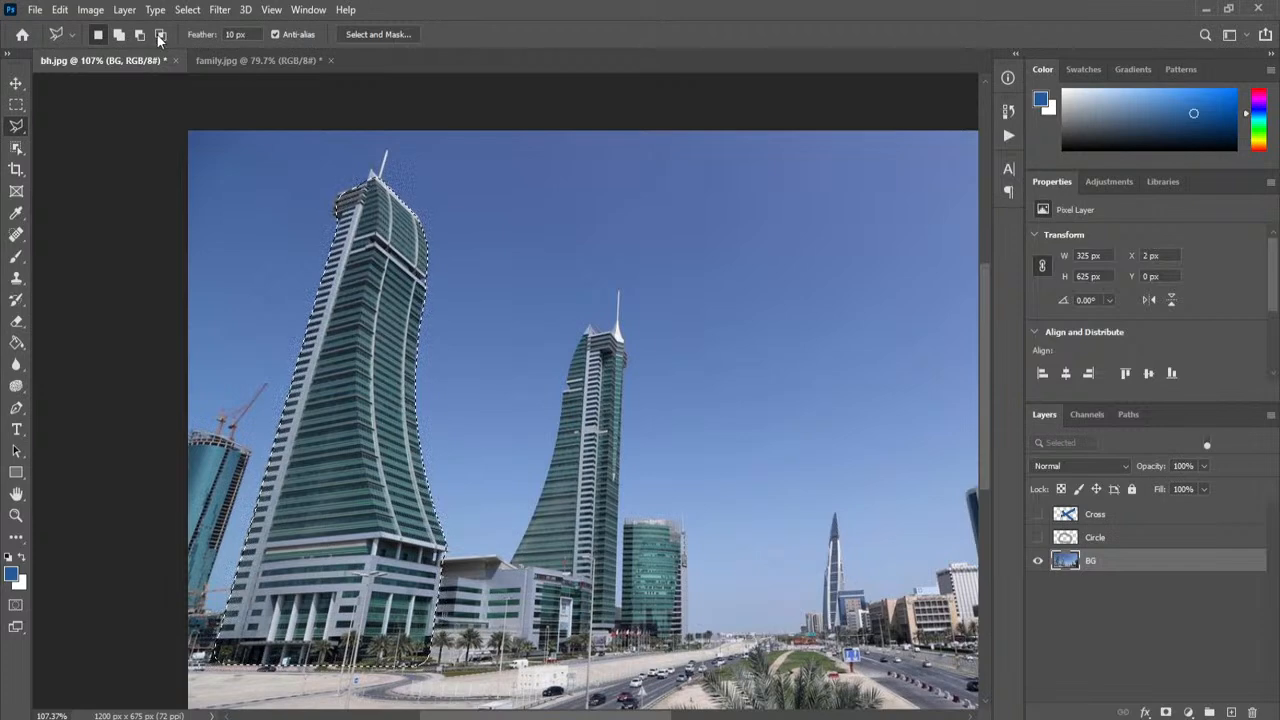
{"action": "left_click", "coordinate": [60, 10]}
{"action": "left_click", "coordinate": [90, 108]}
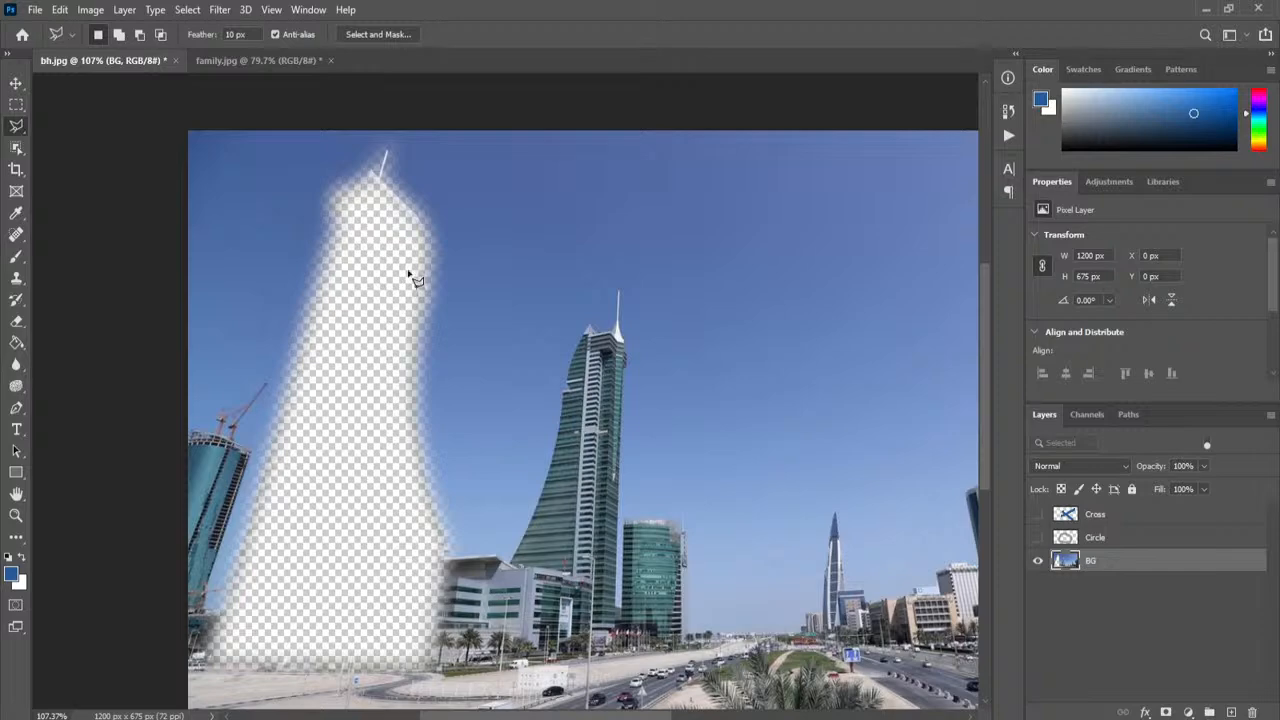
{"action": "left_click", "coordinate": [64, 12]}
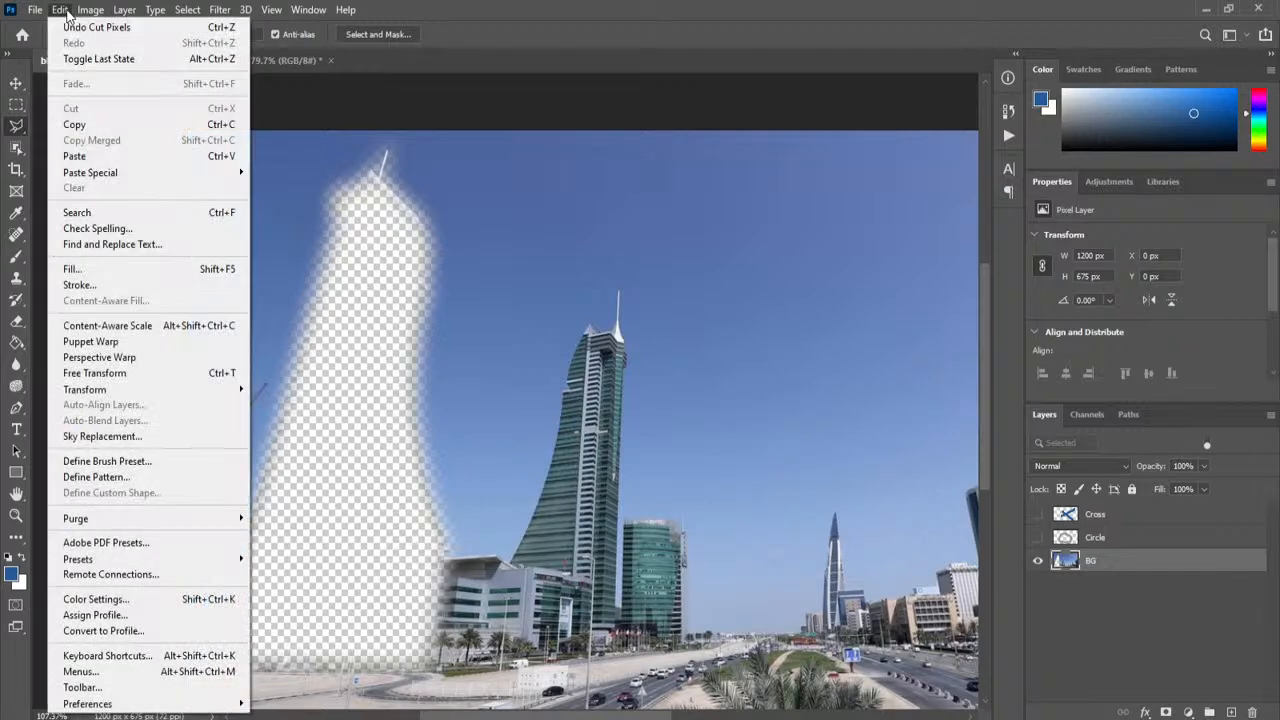
{"action": "left_click", "coordinate": [124, 157]}
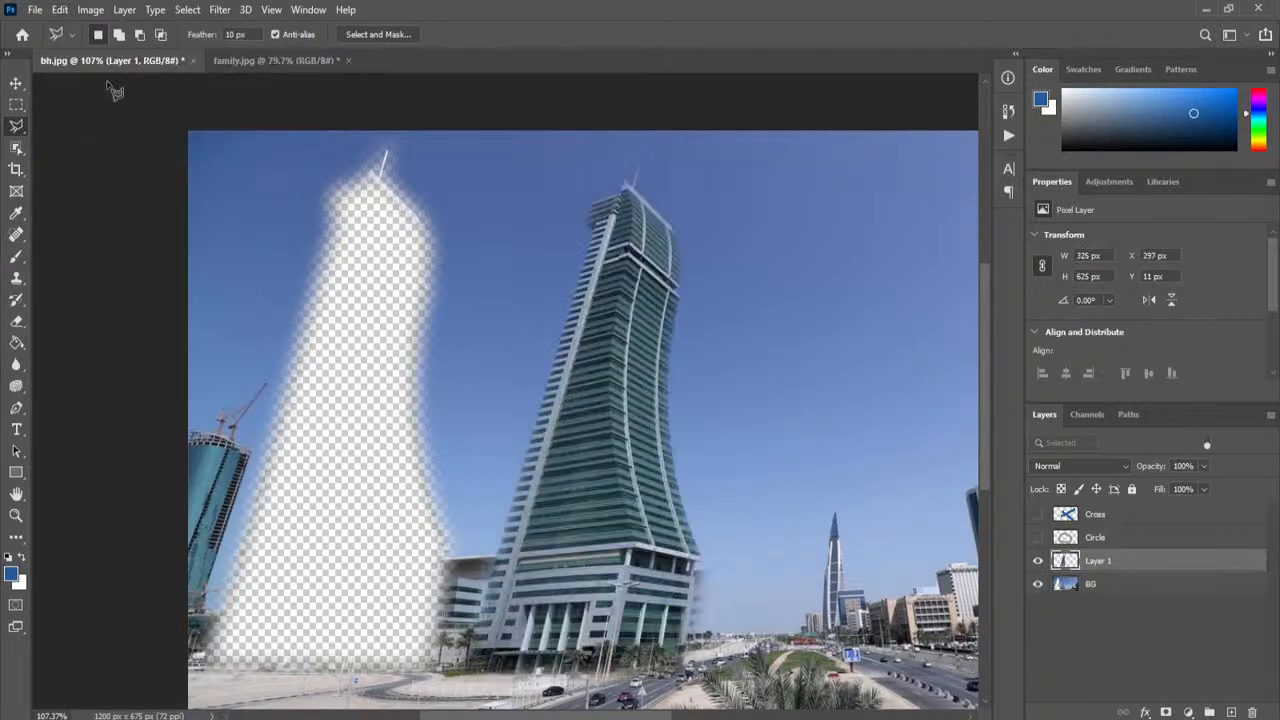
Step: Move the pasted tower to different spots over the photo and hide the BG layer to isolate its feathered edges
{"action": "left_click", "coordinate": [16, 83]}
{"action": "mouse_move", "coordinate": [520, 368]}
{"action": "left_mouse_down"}
{"action": "mouse_move", "coordinate": [740, 424]}
{"action": "mouse_move", "coordinate": [812, 511]}
{"action": "mouse_move", "coordinate": [598, 375]}
{"action": "mouse_move", "coordinate": [737, 378]}
{"action": "mouse_move", "coordinate": [778, 365]}
{"action": "mouse_move", "coordinate": [743, 357]}
{"action": "left_mouse_up"}
{"action": "left_click_drag", "start_coordinate": [778, 556], "coordinate": [659, 584]}
{"action": "left_click_drag", "start_coordinate": [657, 474], "coordinate": [563, 278]}
{"action": "left_click", "coordinate": [1037, 588]}
{"action": "left_click_drag", "start_coordinate": [586, 364], "coordinate": [521, 414]}
Step: Add a new layer directly above BG and fill it with white
{"action": "left_click", "coordinate": [1168, 591]}
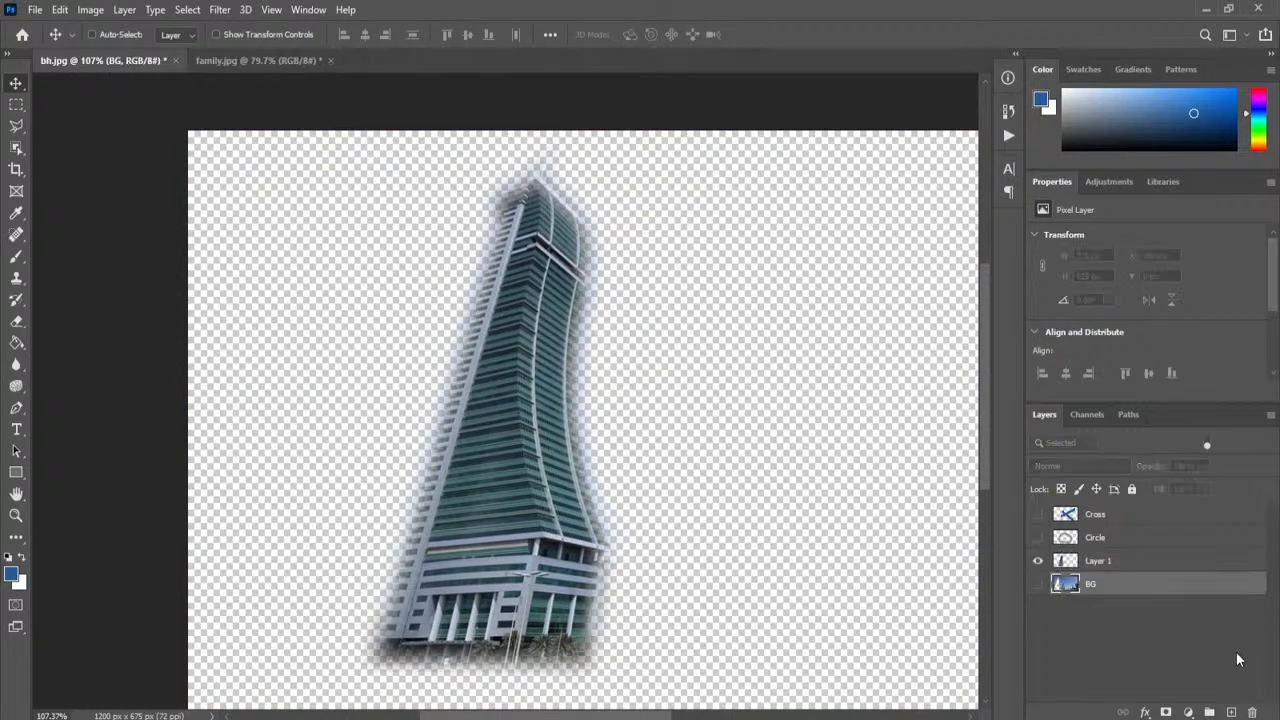
{"action": "left_click", "coordinate": [1231, 712]}
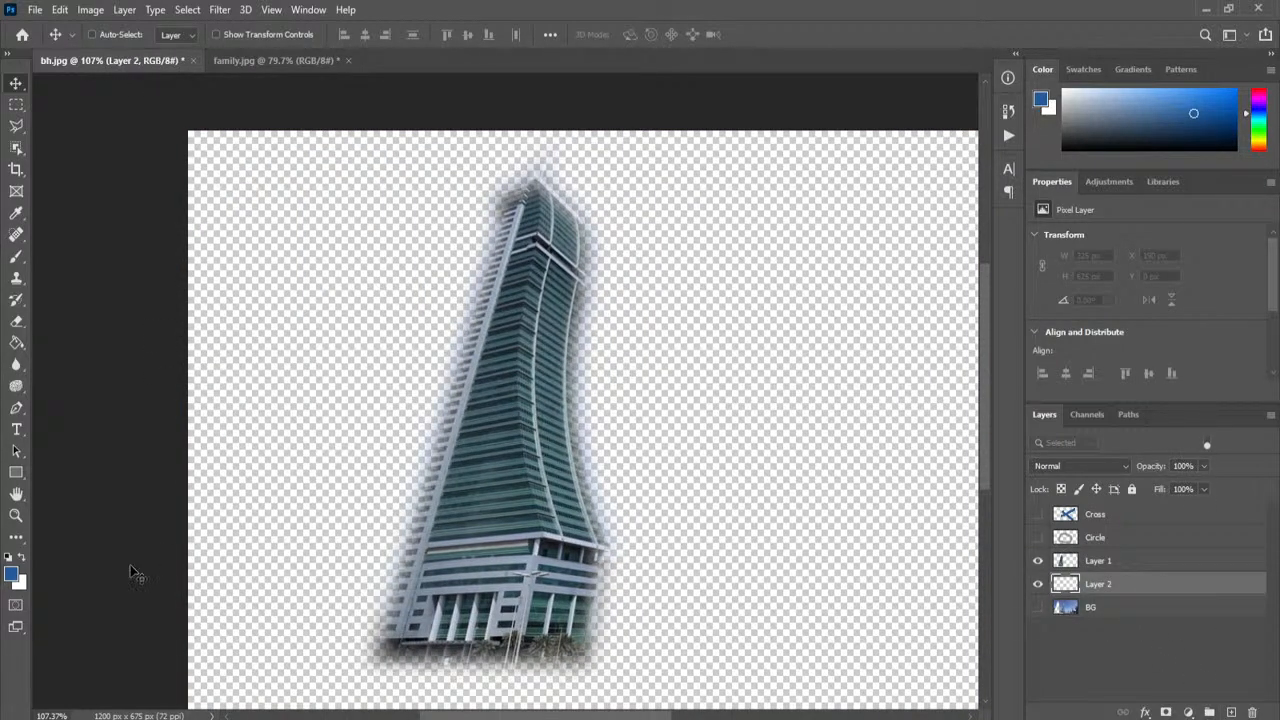
{"action": "left_click", "coordinate": [29, 559]}
{"action": "left_click", "coordinate": [16, 342]}
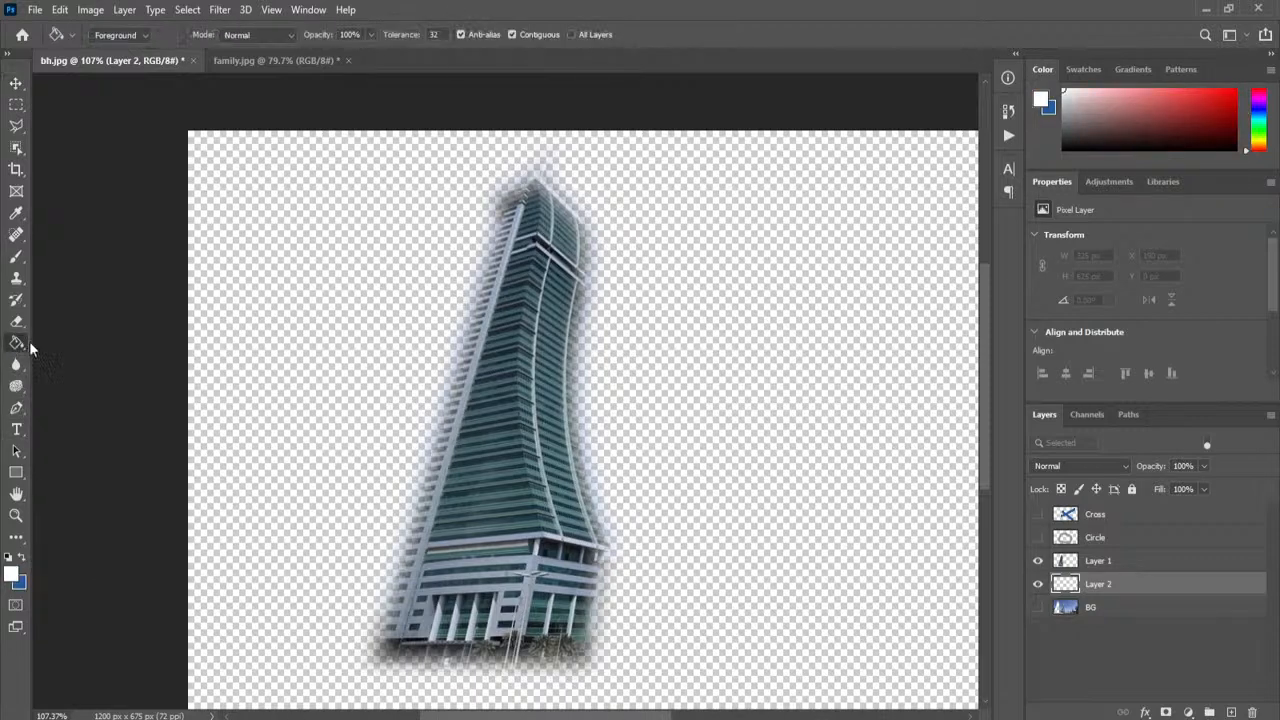
{"action": "left_click", "coordinate": [557, 357]}
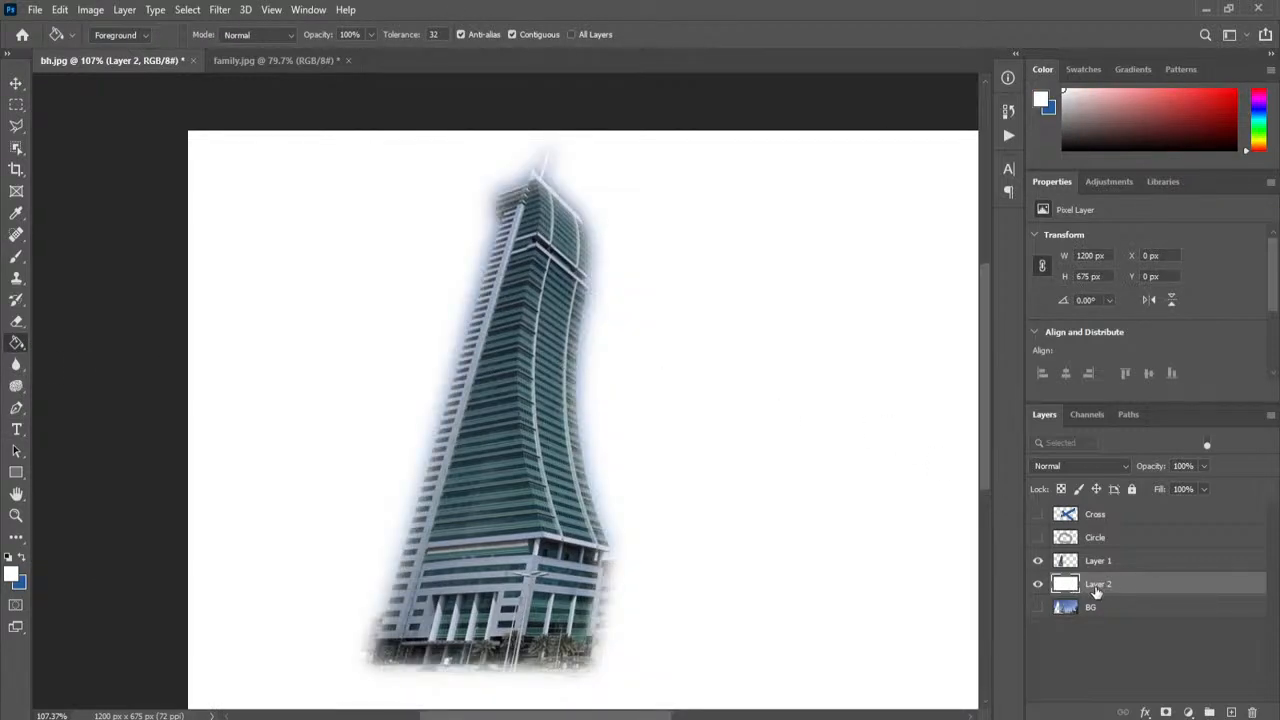
Step: Move the tower layer to X 204 px, Y 25 px and inspect its feathered edges up close against the white
{"action": "left_click", "coordinate": [16, 83]}
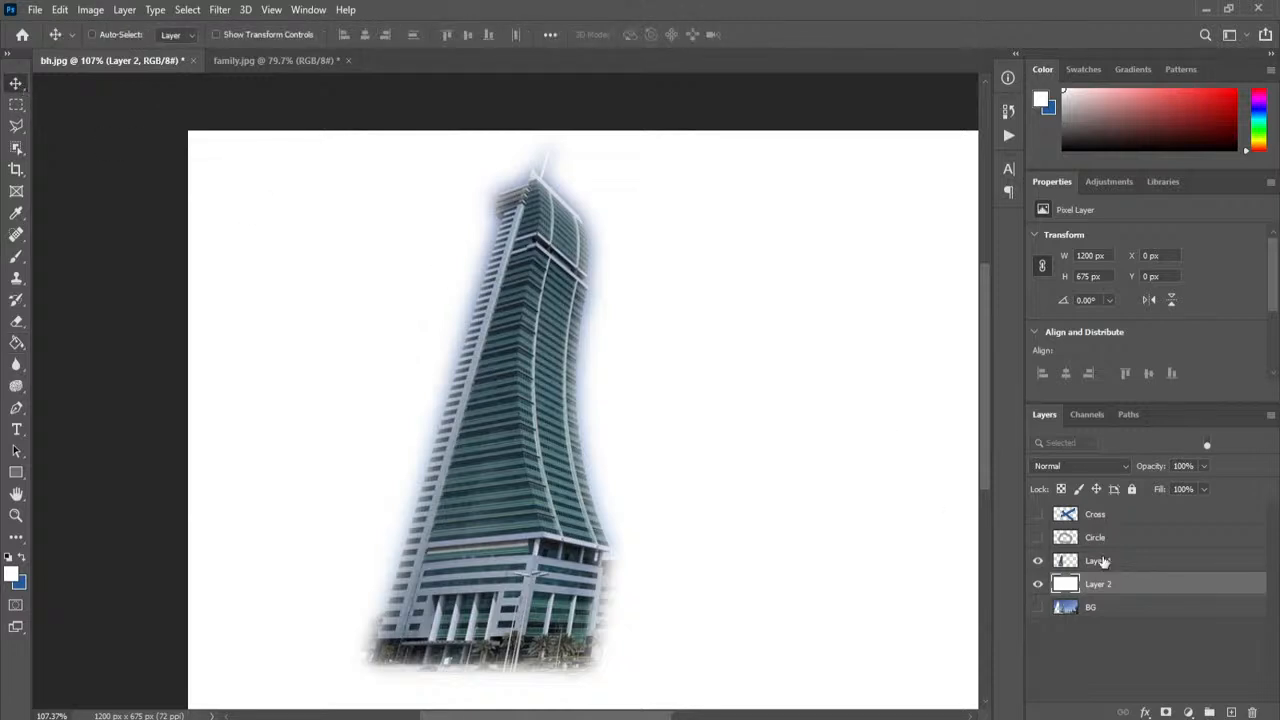
{"action": "left_click", "coordinate": [1132, 568]}
{"action": "left_click_drag", "start_coordinate": [455, 460], "coordinate": [470, 487]}
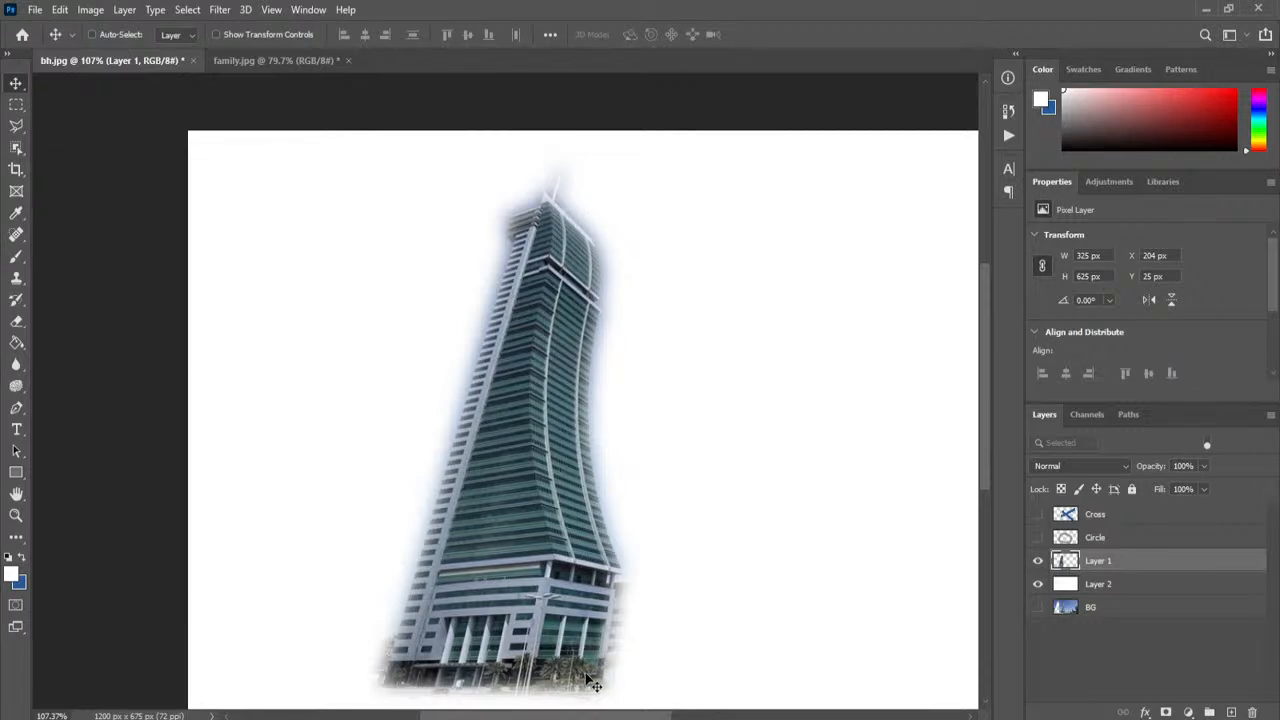
{"action": "scroll", "coordinate": [600, 529], "scroll_direction": "up", "scroll_amount": 5}
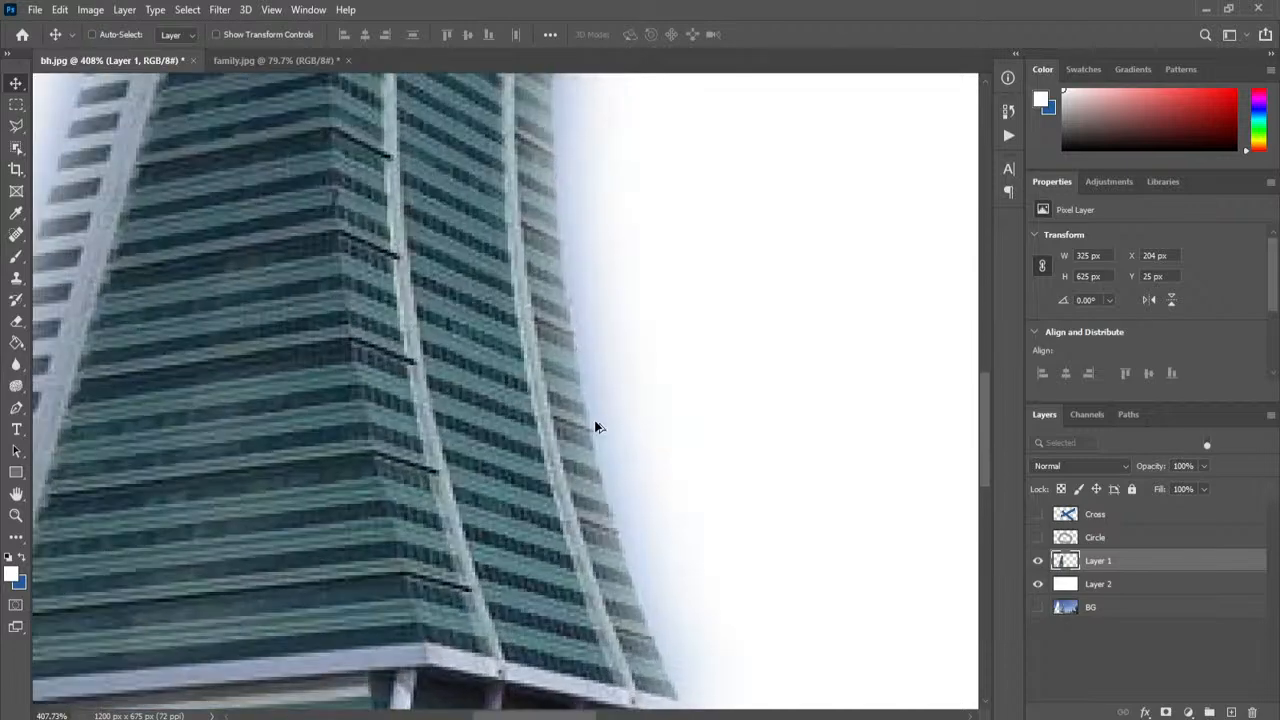
{"action": "scroll", "coordinate": [630, 551], "scroll_direction": "down", "scroll_amount": 5}
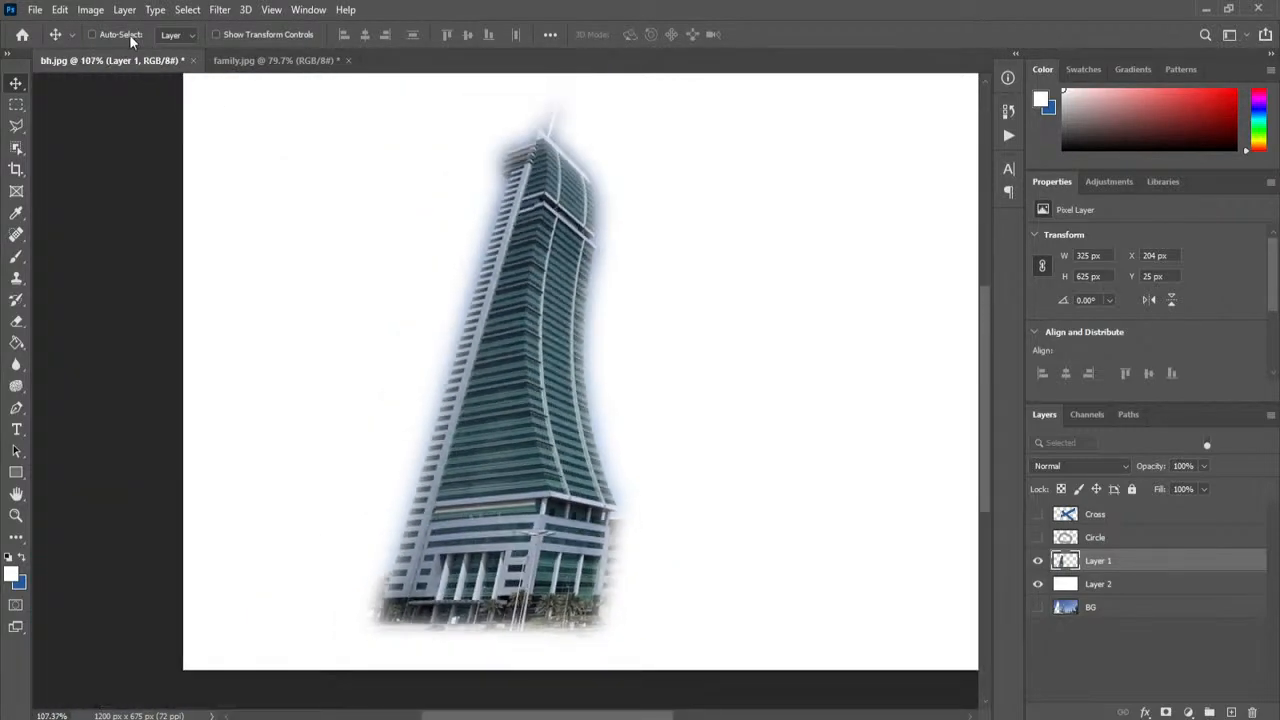
{"action": "left_click_drag", "start_coordinate": [780, 266], "coordinate": [619, 294]}
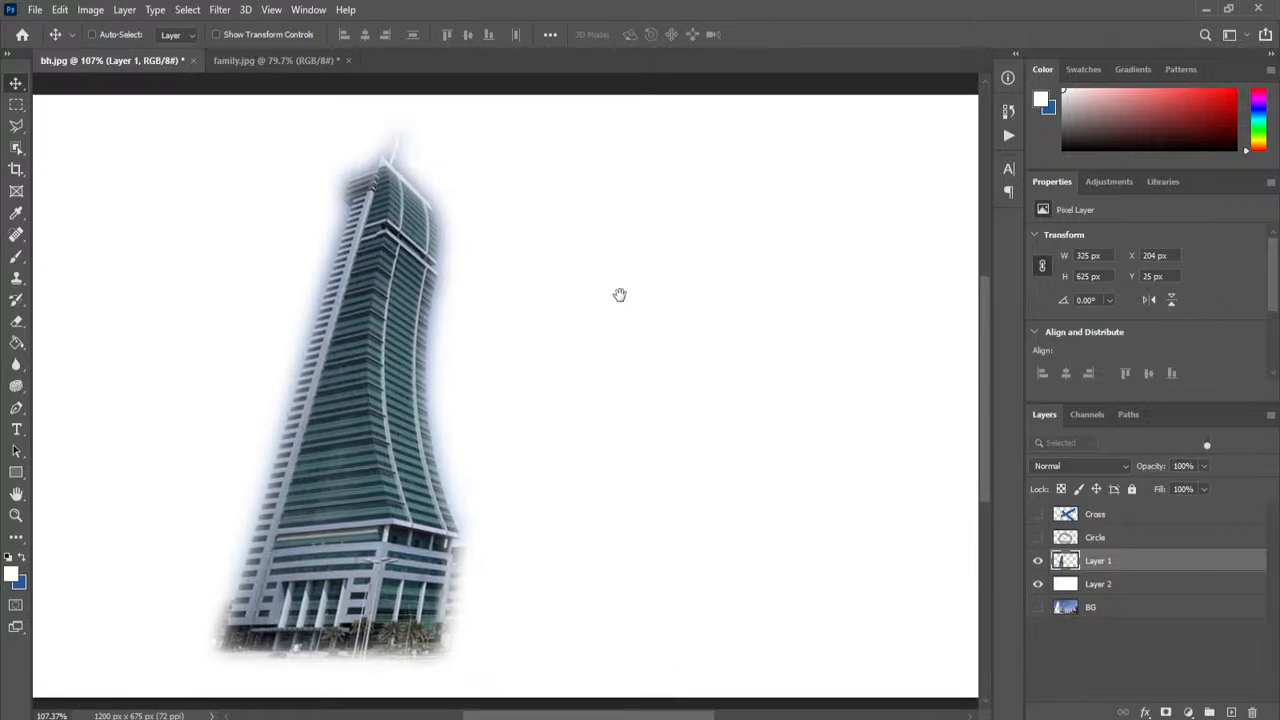
Step: Set the Polygonal Lasso tool's feather to 0 px
{"action": "left_click", "coordinate": [16, 126]}
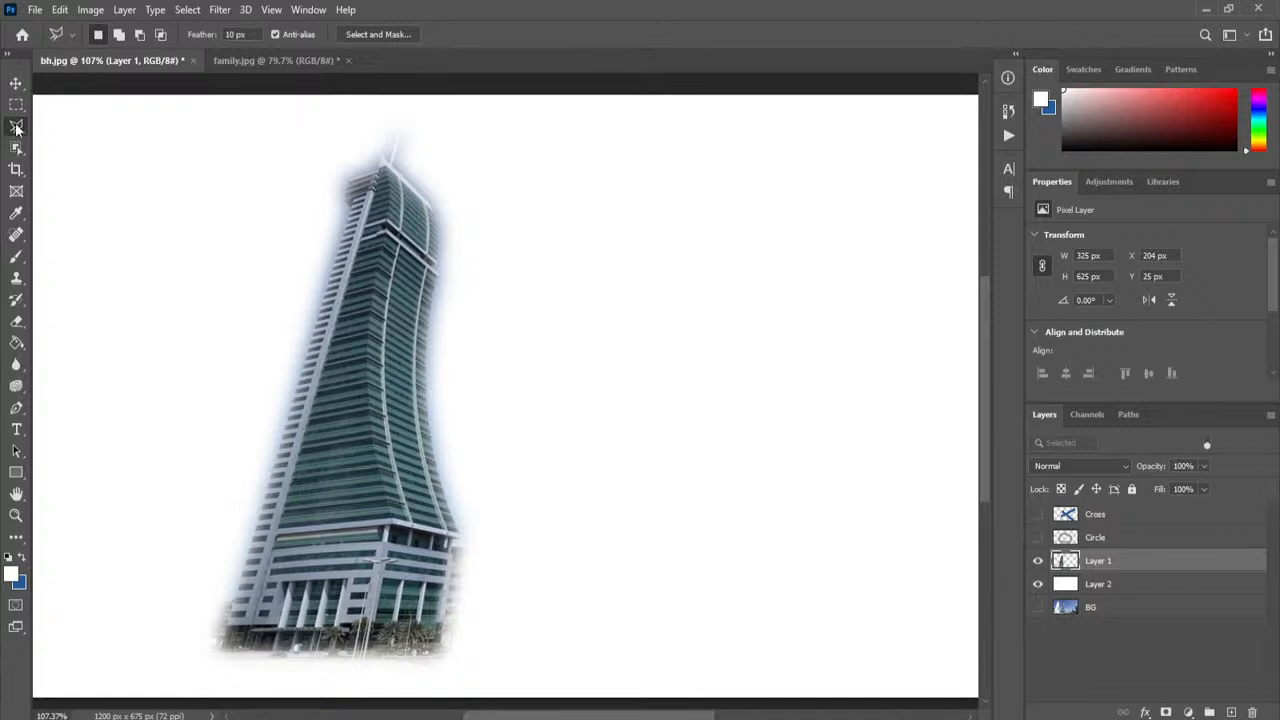
{"action": "double_click", "coordinate": [236, 34]}
{"action": "type", "text": "0"}
{"action": "key", "text": "Return"}
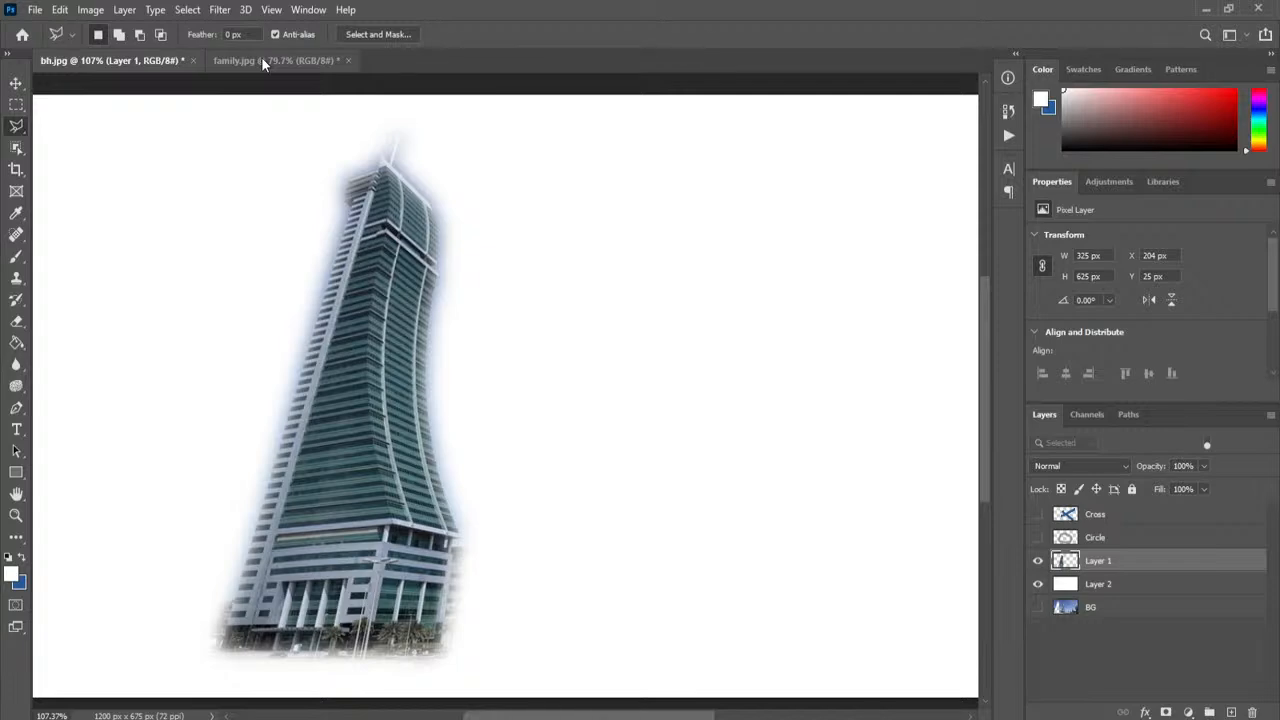
Step: Undo the white layer, the tower moves and the tower cut-and-paste in bh.jpg, and clear the tower selection
{"action": "key", "text": "ctrl+z"}
{"action": "key", "text": "ctrl+z"}
{"action": "key", "text": "ctrl+z"}
{"action": "key", "text": "ctrl+z"}
{"action": "key", "text": "ctrl+z"}
{"action": "key", "text": "ctrl+z"}
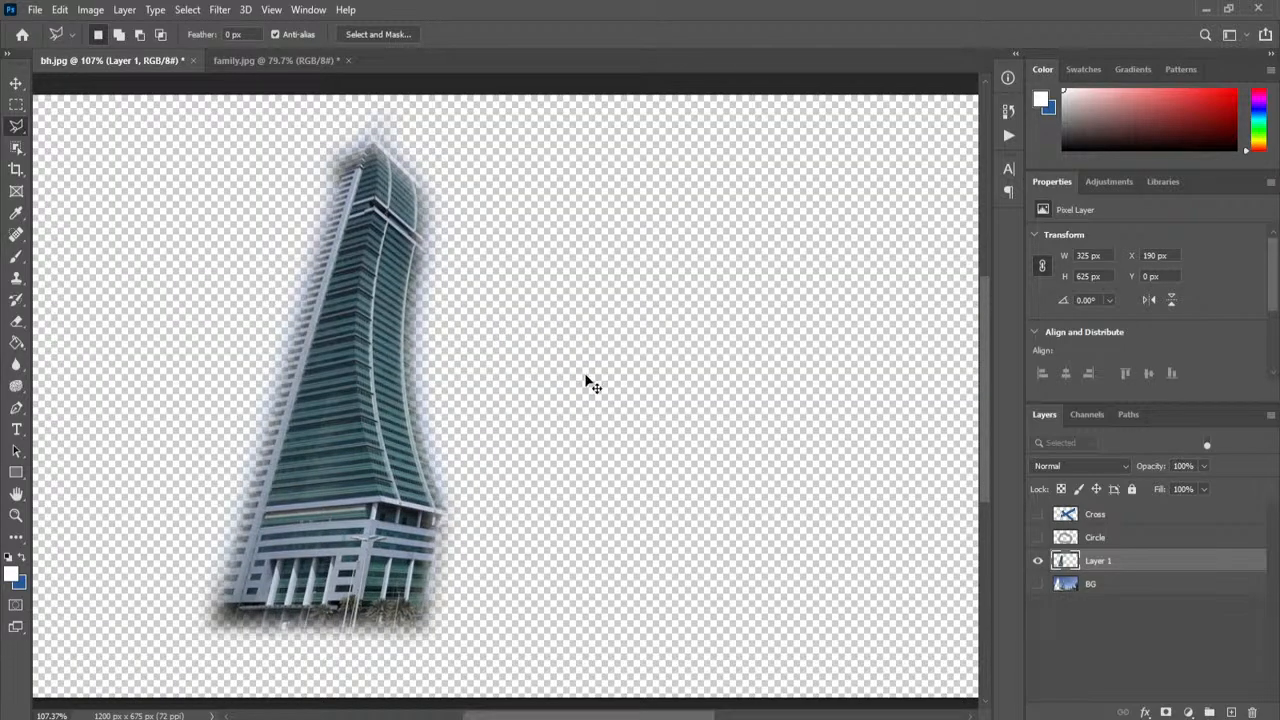
{"action": "key", "text": "ctrl+z"}
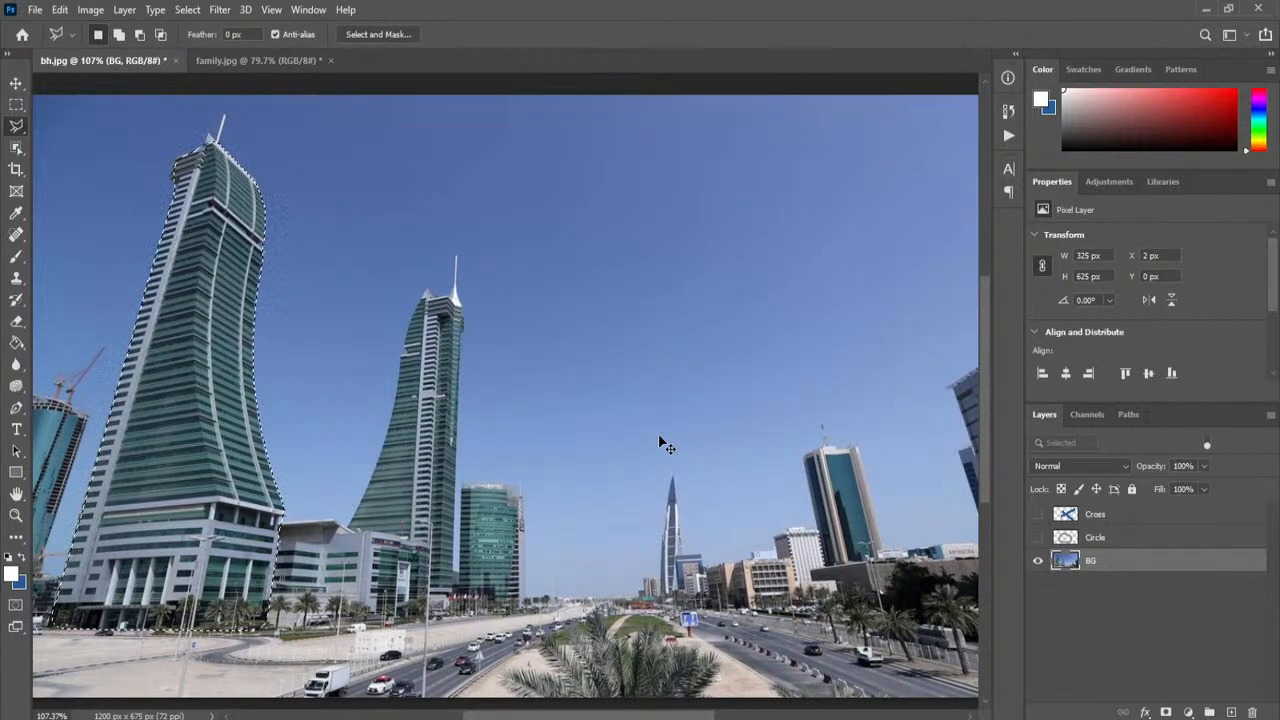
{"action": "left_click", "coordinate": [16, 104]}
{"action": "key", "text": "ctrl+d"}
{"action": "scroll", "coordinate": [511, 290], "scroll_direction": "down", "scroll_amount": 2}
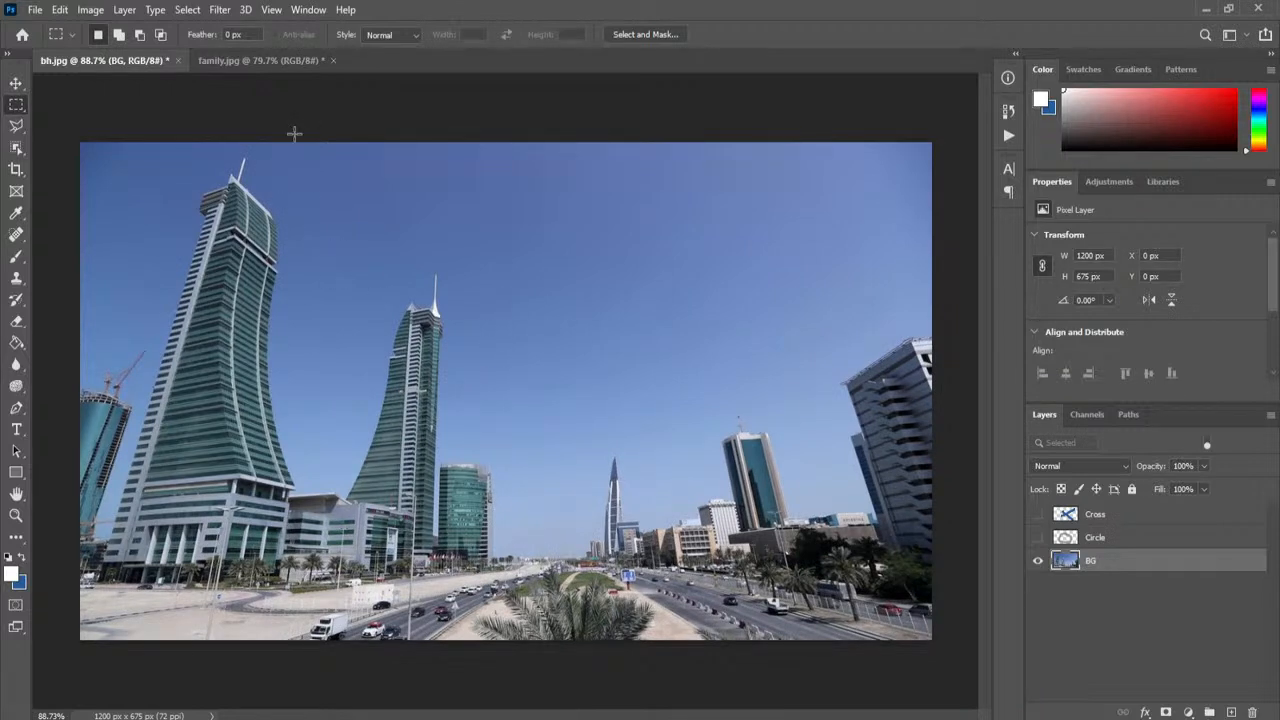
{"action": "left_click", "coordinate": [16, 128]}
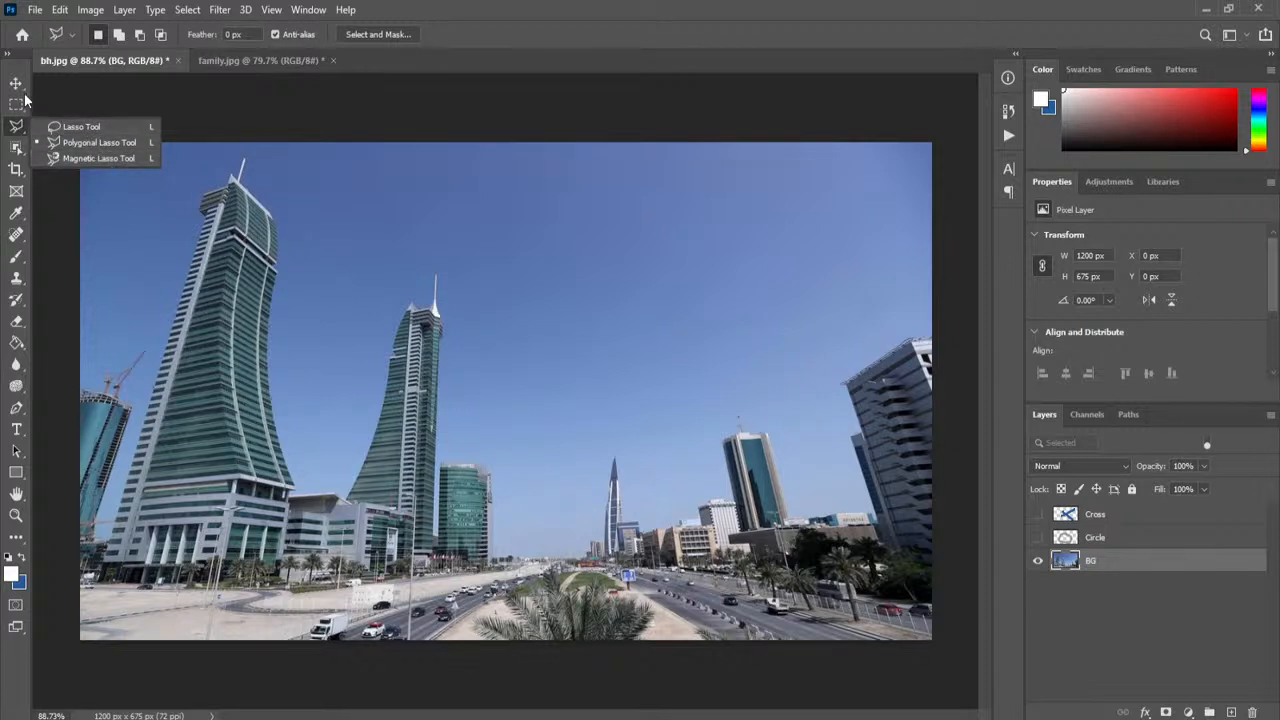
{"action": "left_click", "coordinate": [124, 99]}
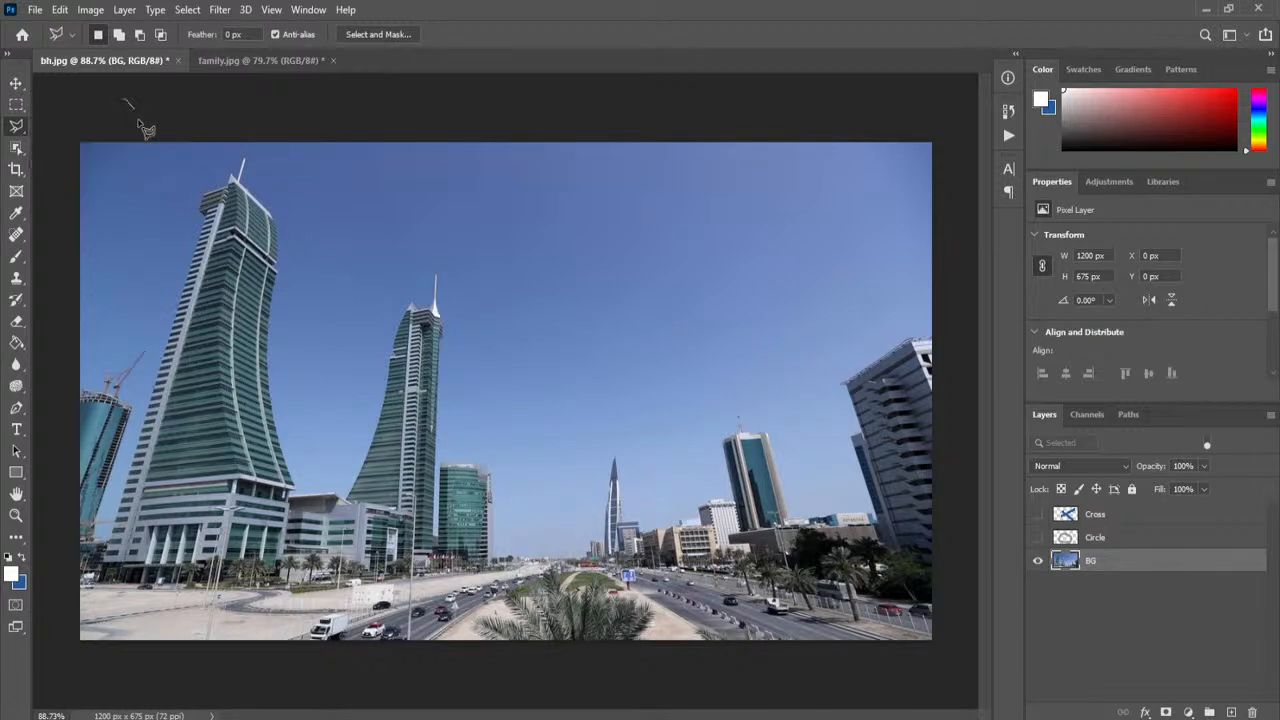
{"action": "key", "text": "Escape"}
{"action": "left_click", "coordinate": [184, 11]}
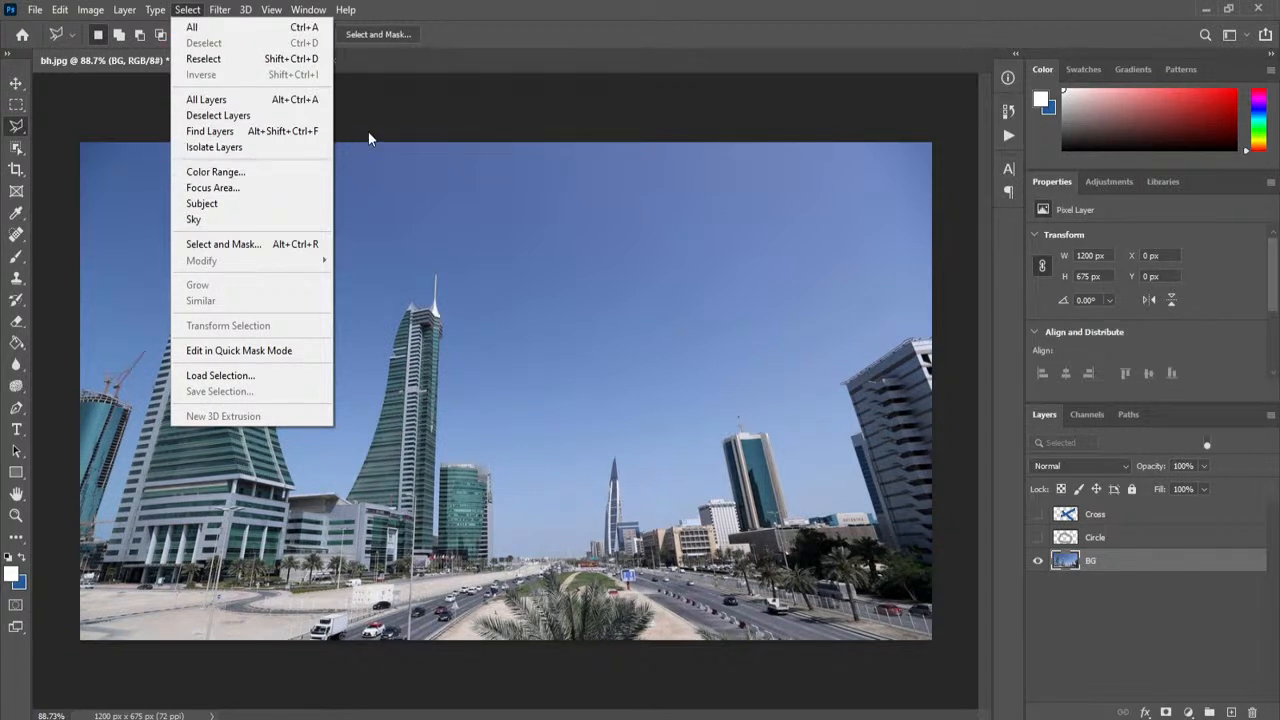
{"action": "left_click", "coordinate": [398, 124]}
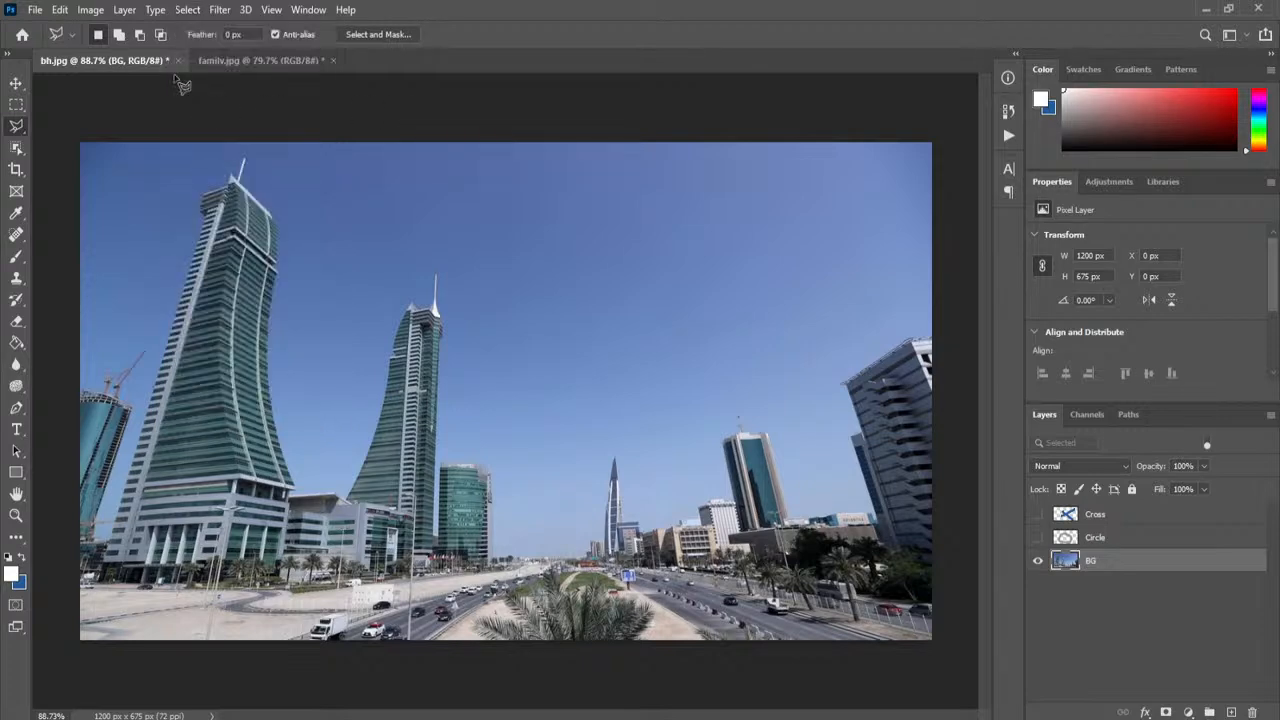
Step: Switch to the family.jpg document and open Color Range, placing its dialog clear of most of the photo
{"action": "left_click", "coordinate": [260, 60]}
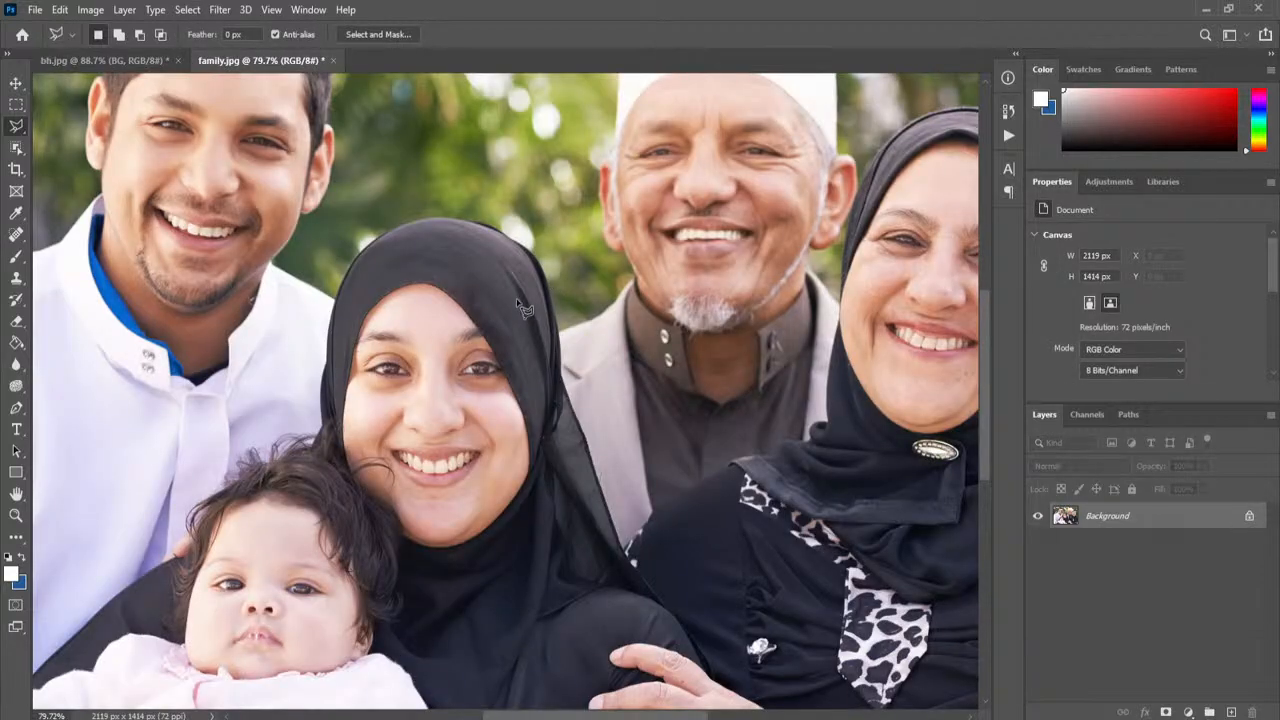
{"action": "scroll", "coordinate": [525, 310], "scroll_direction": "down", "scroll_amount": 3}
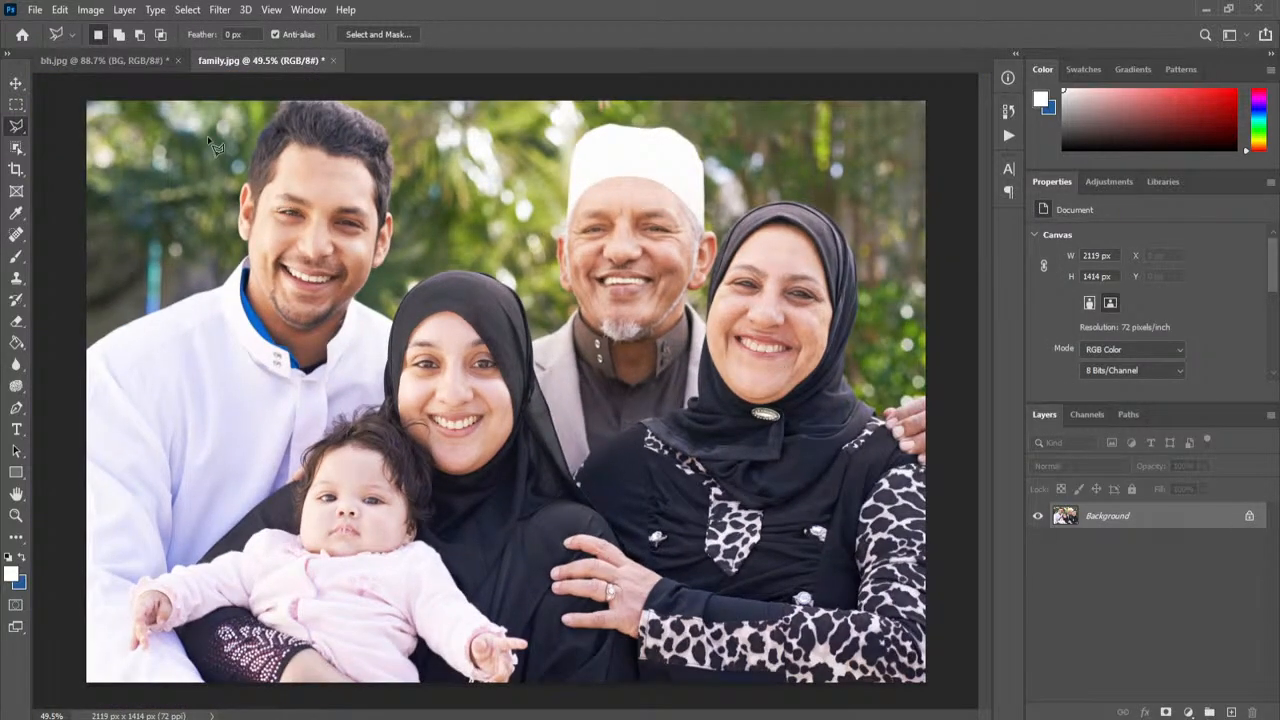
{"action": "left_click", "coordinate": [186, 10]}
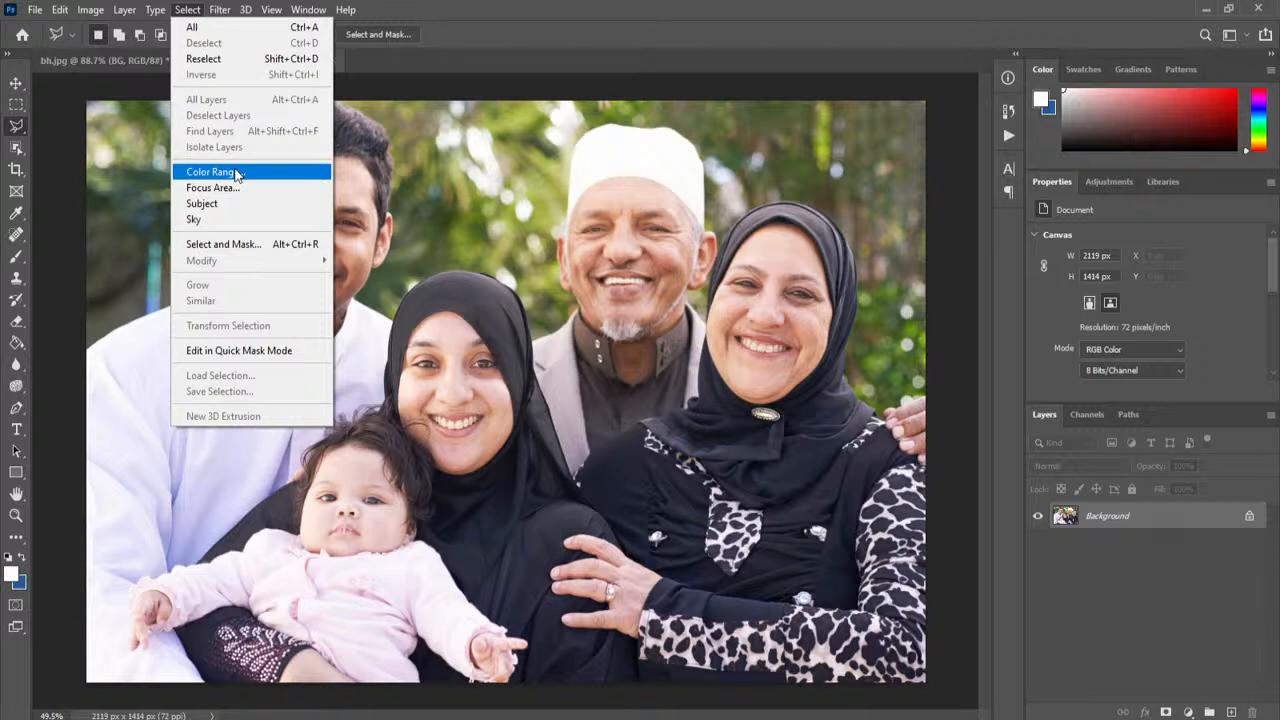
{"action": "left_click", "coordinate": [560, 80]}
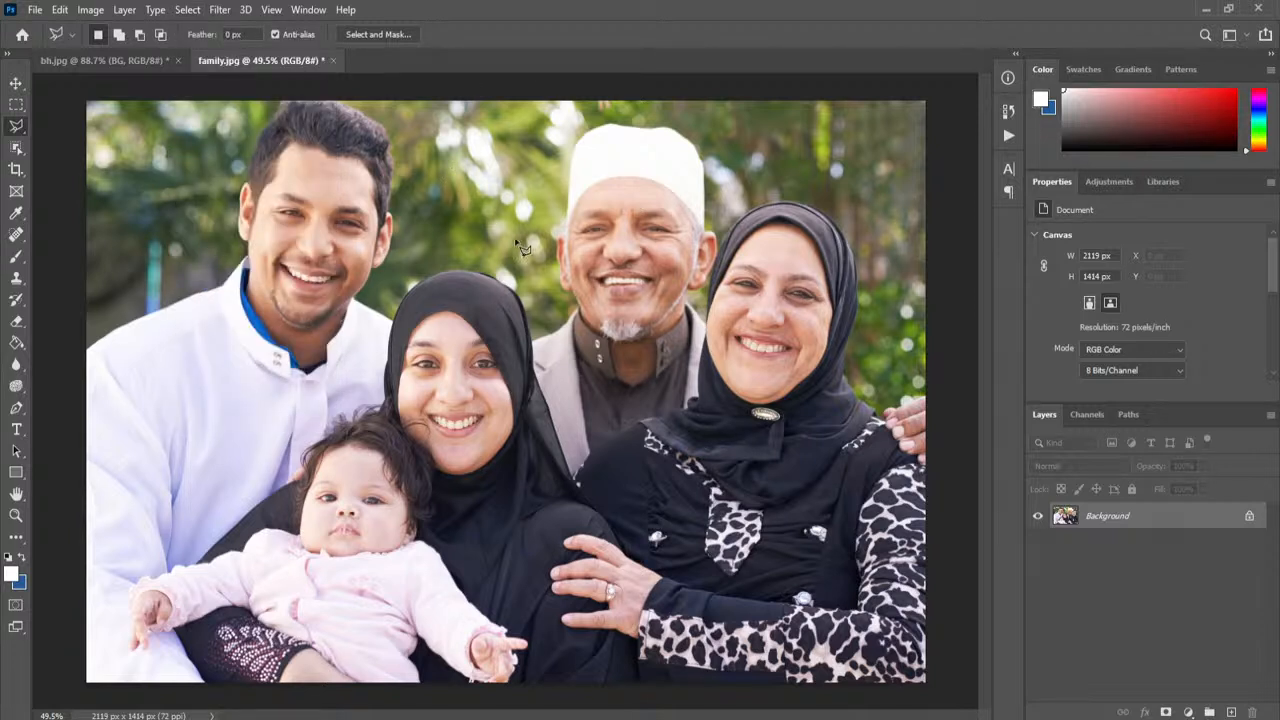
{"action": "left_click", "coordinate": [217, 12]}
{"action": "mouse_move", "coordinate": [187, 10]}
{"action": "left_click", "coordinate": [213, 172]}
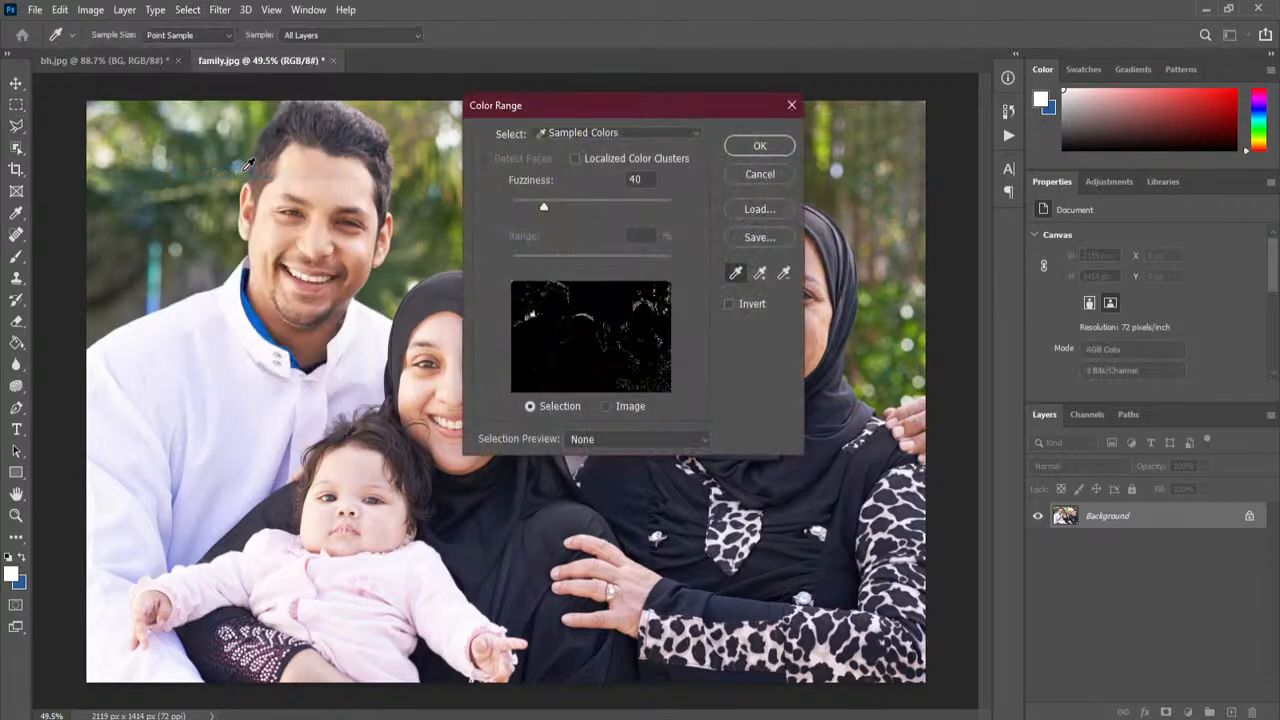
{"action": "left_click_drag", "start_coordinate": [677, 104], "coordinate": [1058, 266]}
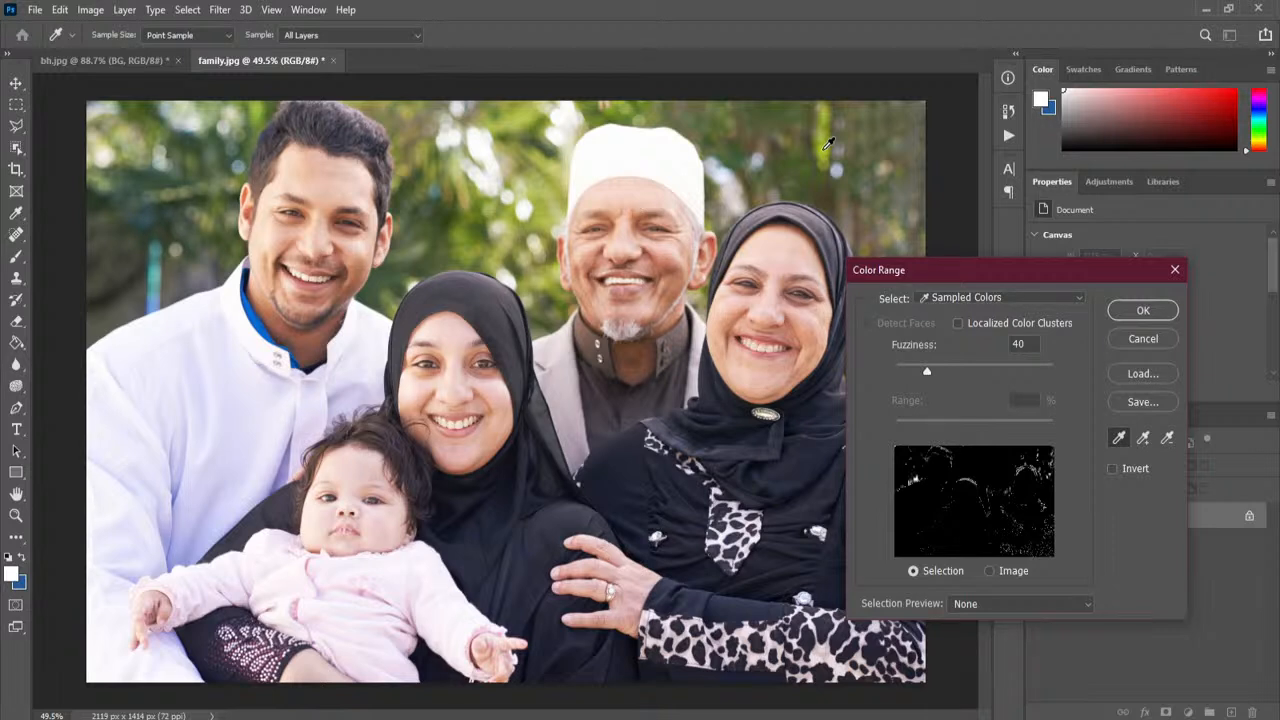
Step: Sample the bright yellow-green foliage above the older woman and try fuzziness values of 119, 186 and 148
{"action": "left_click", "coordinate": [828, 143]}
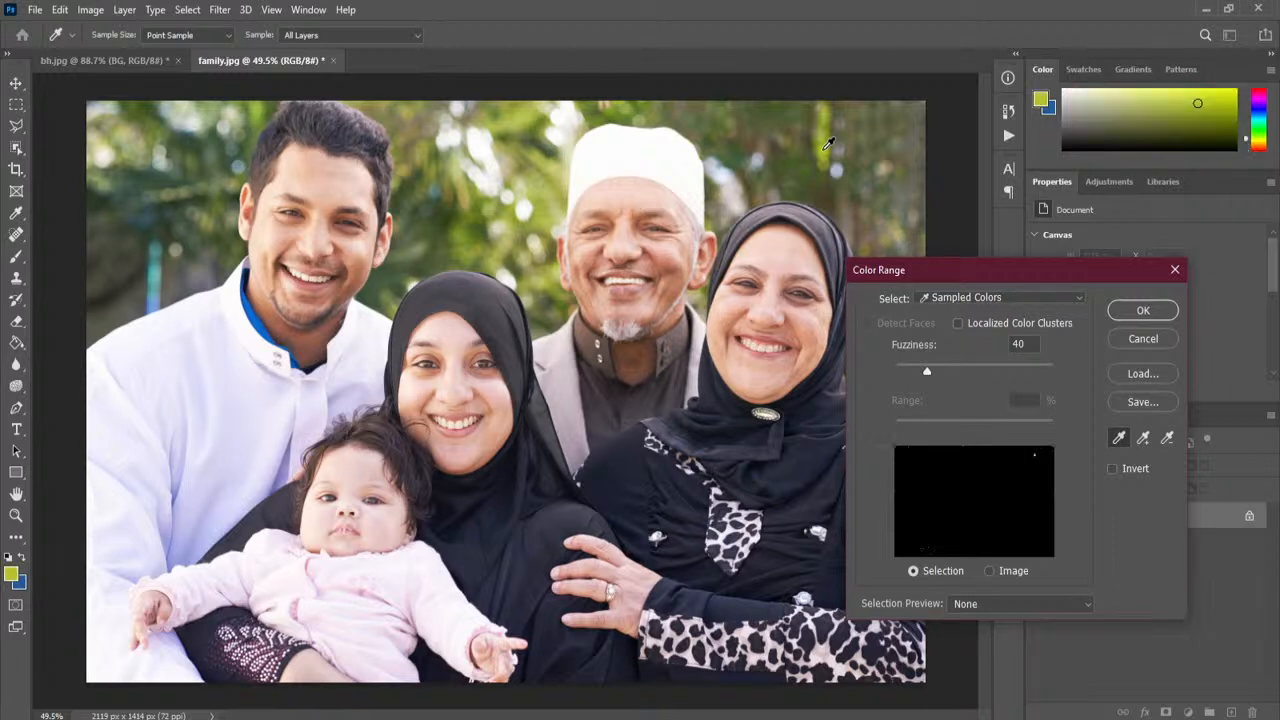
{"action": "left_click", "coordinate": [1034, 455]}
{"action": "left_click_drag", "start_coordinate": [927, 374], "coordinate": [990, 373]}
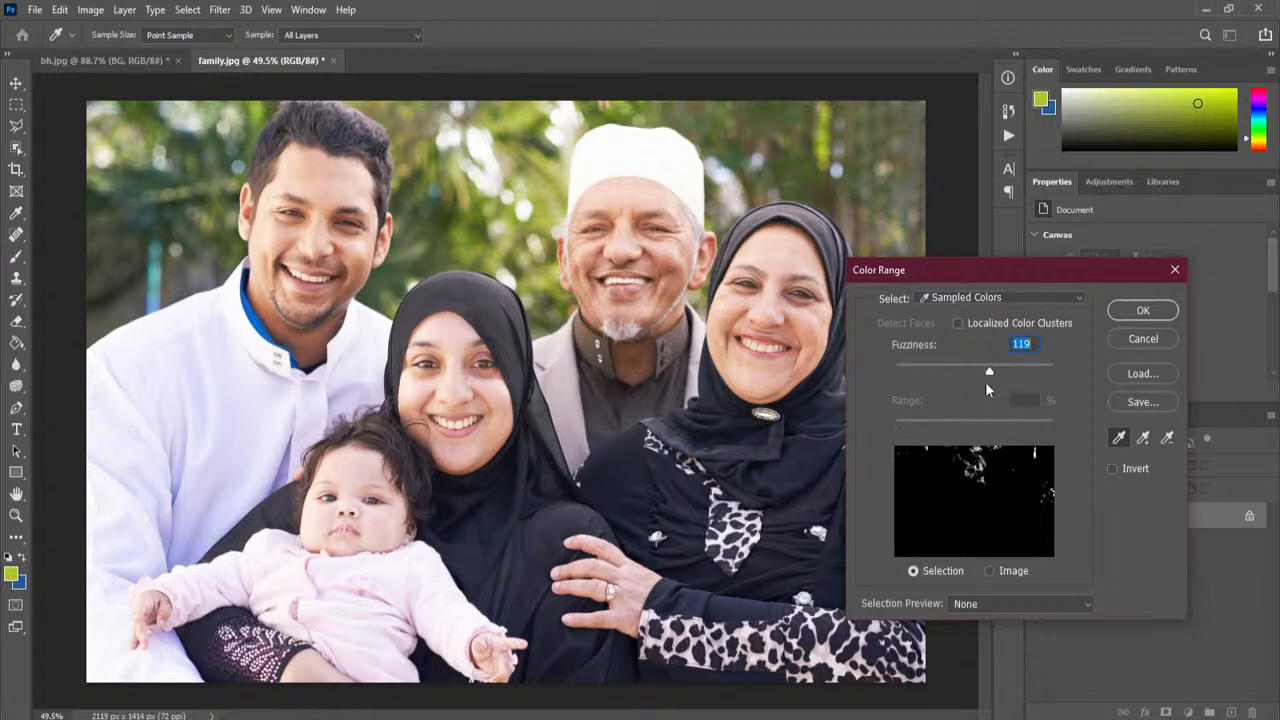
{"action": "left_click_drag", "start_coordinate": [990, 369], "coordinate": [1042, 372]}
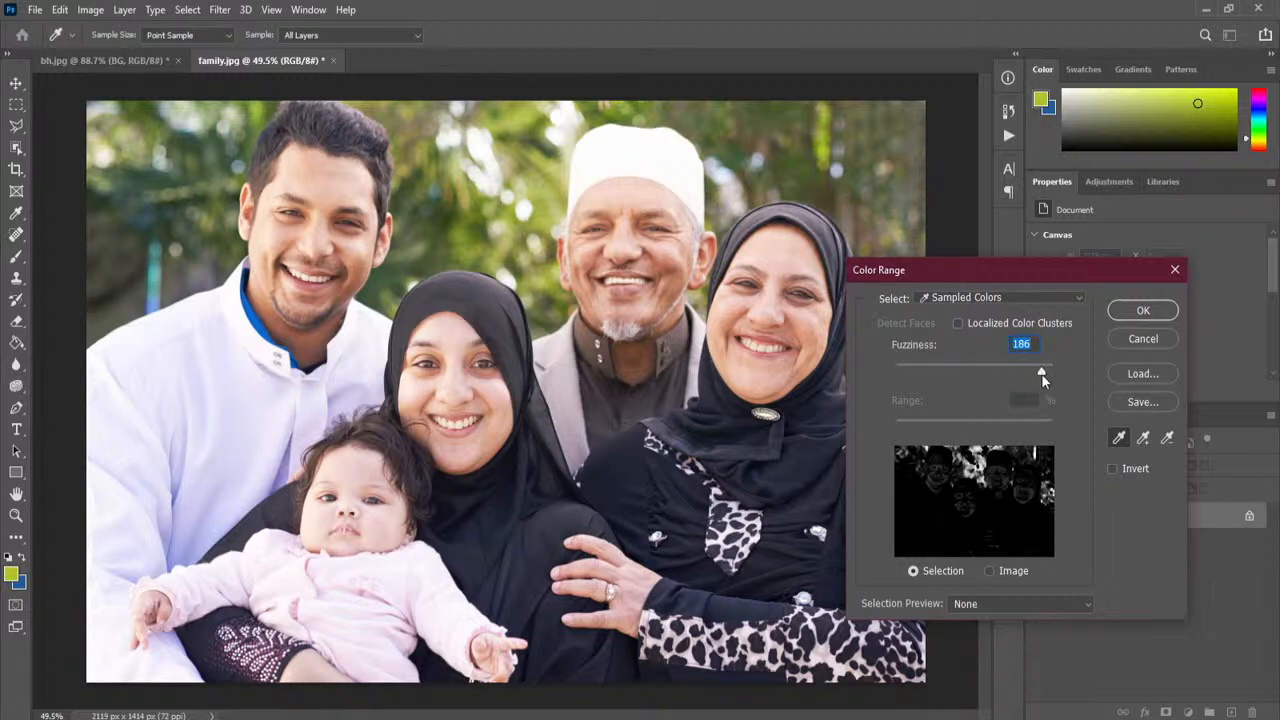
{"action": "left_click_drag", "start_coordinate": [1038, 372], "coordinate": [1012, 373]}
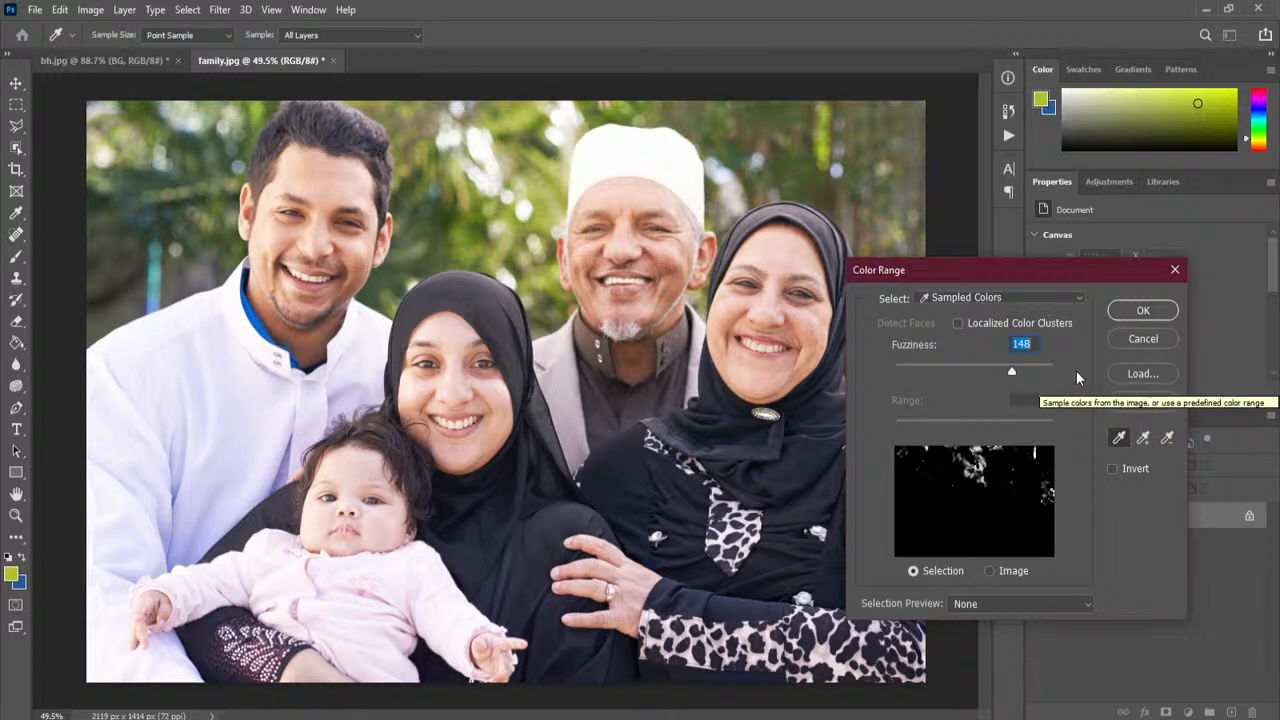
Step: Try Localized Color Clusters and Detect Faces, raise the fuzziness to 160, and turn both options off again
{"action": "left_click", "coordinate": [957, 324]}
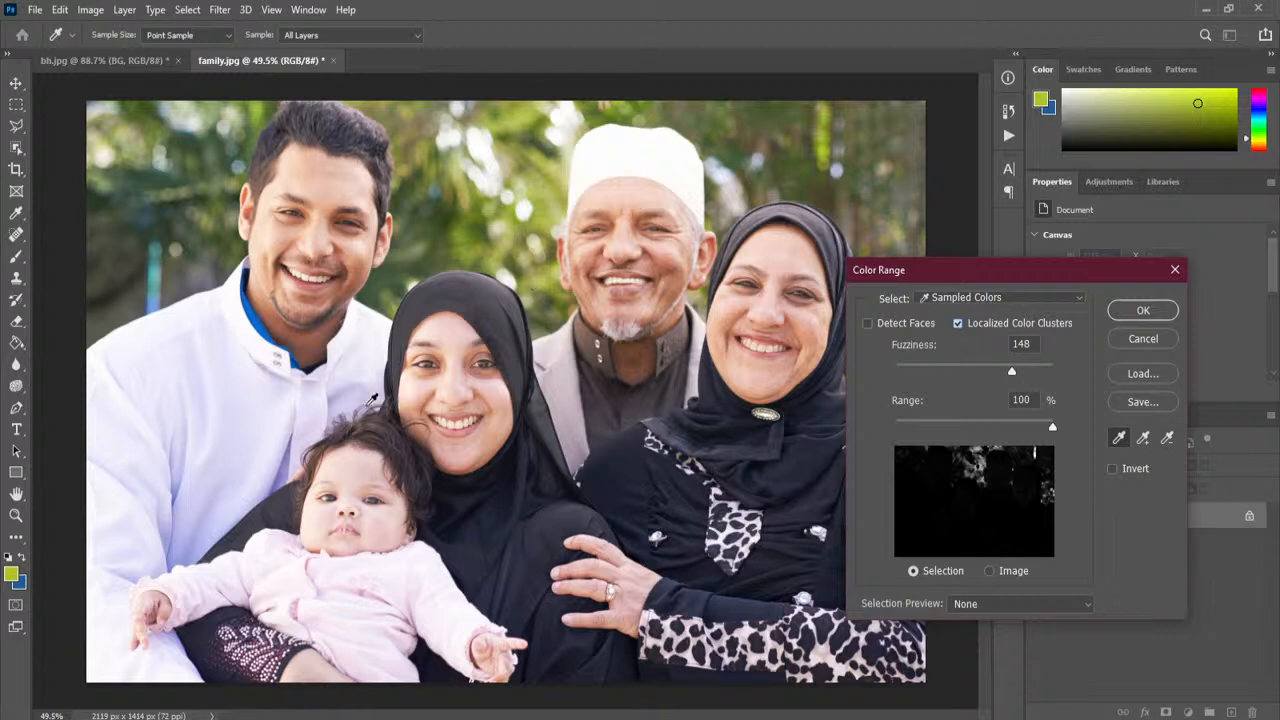
{"action": "left_click", "coordinate": [903, 329]}
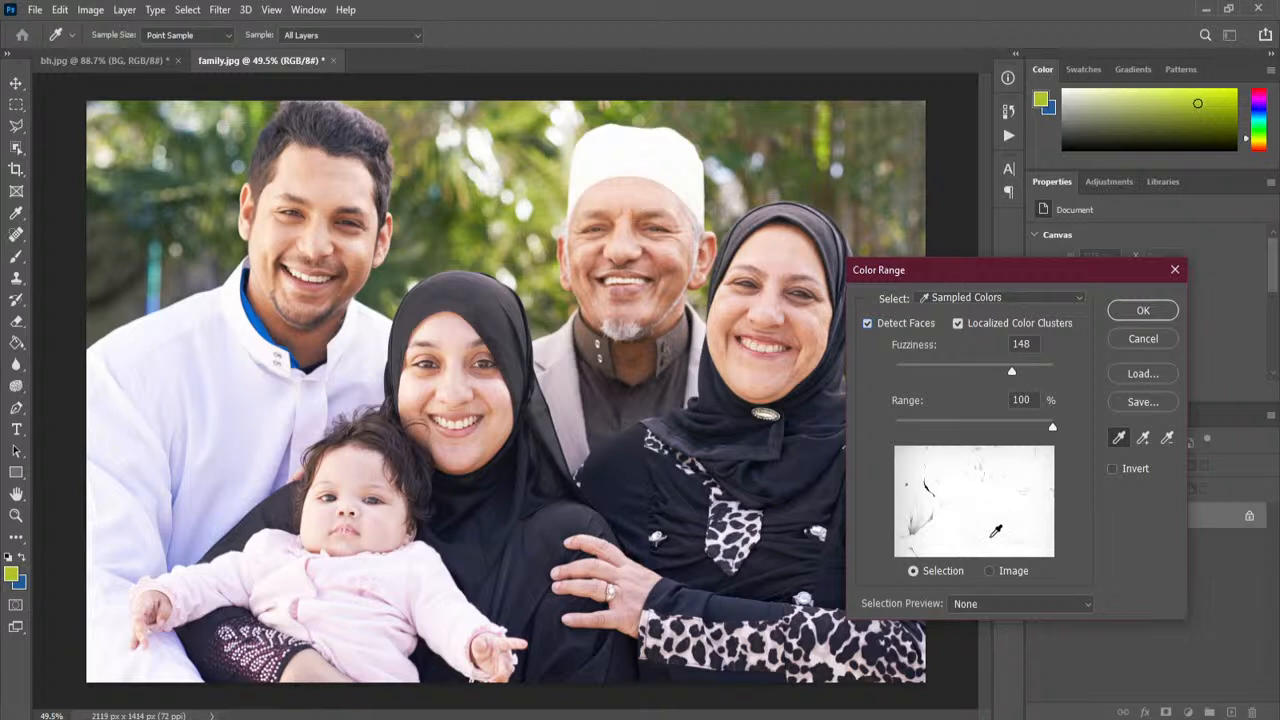
{"action": "left_click_drag", "start_coordinate": [1050, 424], "coordinate": [1076, 437]}
{"action": "left_click_drag", "start_coordinate": [994, 374], "coordinate": [1022, 373]}
{"action": "left_click", "coordinate": [917, 326]}
{"action": "left_click", "coordinate": [966, 324]}
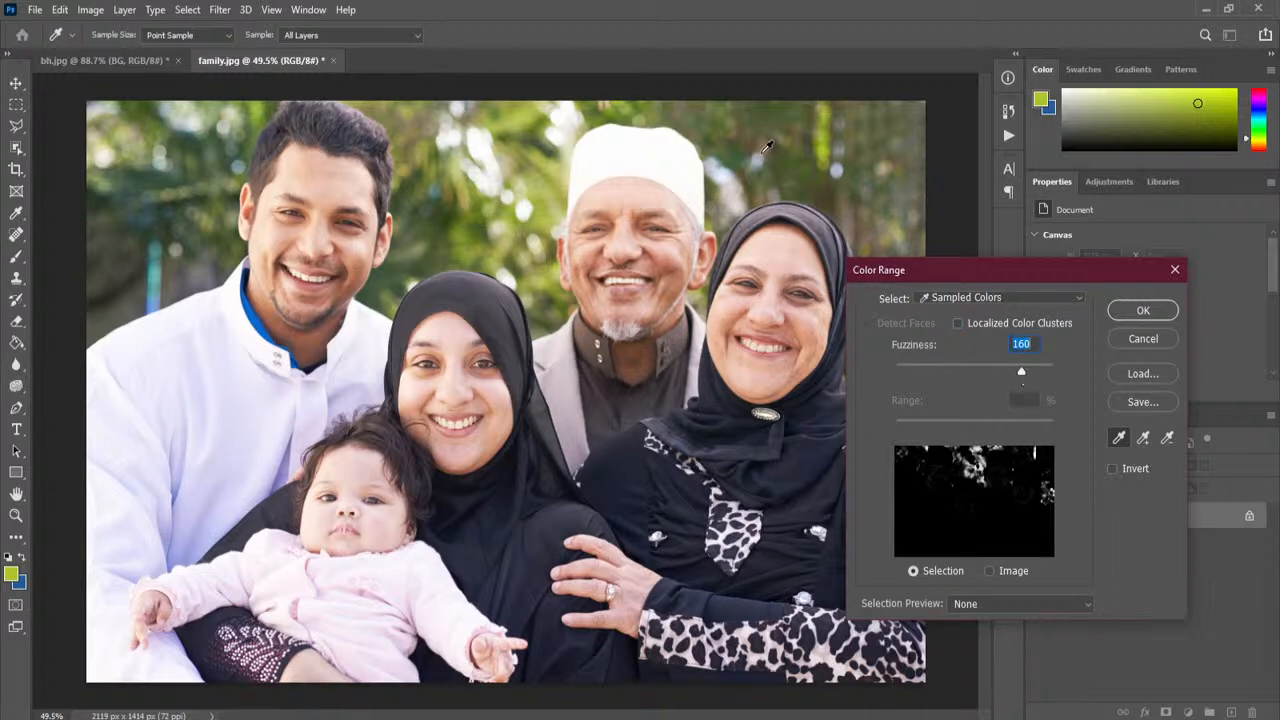
Step: Add the dark green foliage beside the young man to the sampled colors, reduce fuzziness to 39 and create the selection
{"action": "left_click", "coordinate": [1144, 440]}
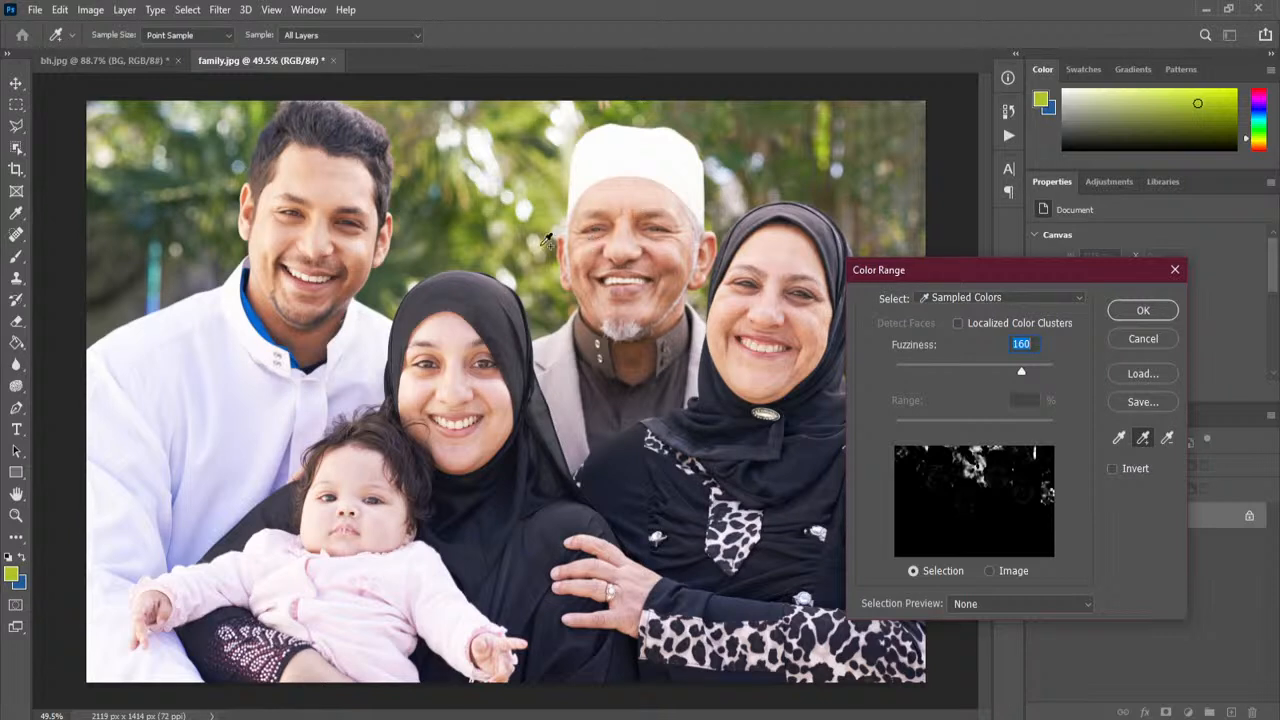
{"action": "left_click", "coordinate": [187, 137]}
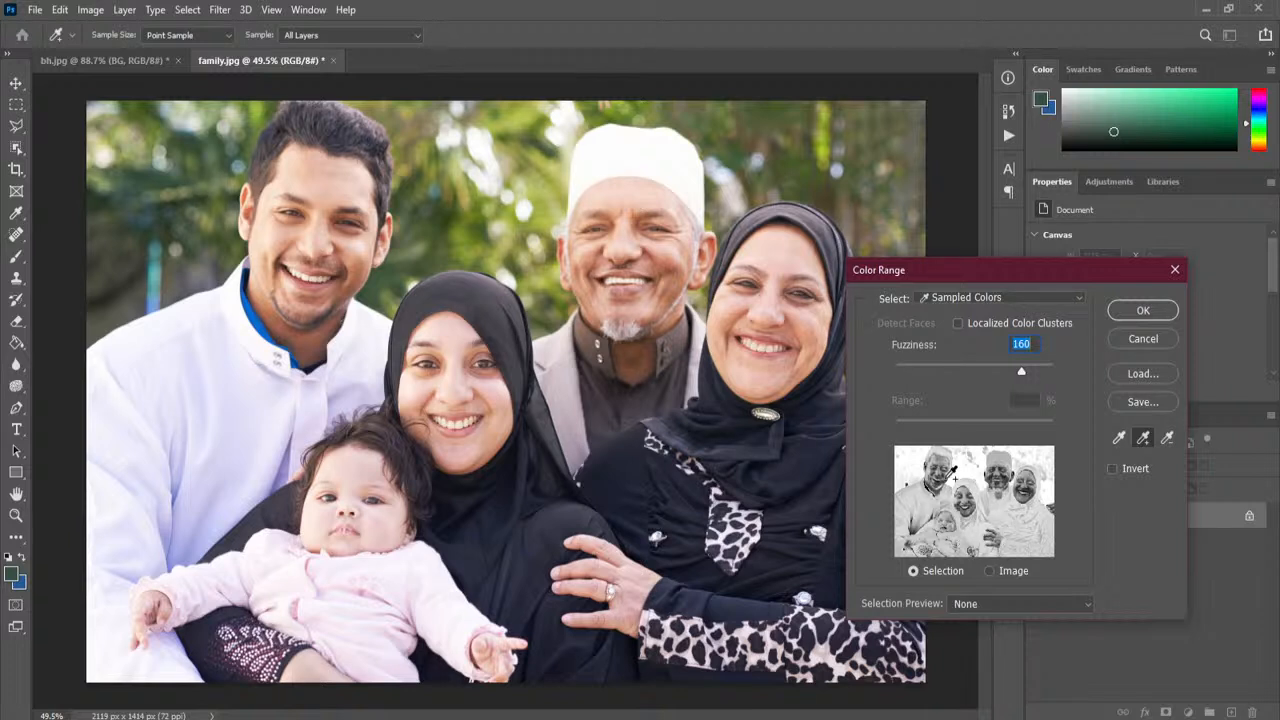
{"action": "left_click_drag", "start_coordinate": [1021, 368], "coordinate": [929, 368]}
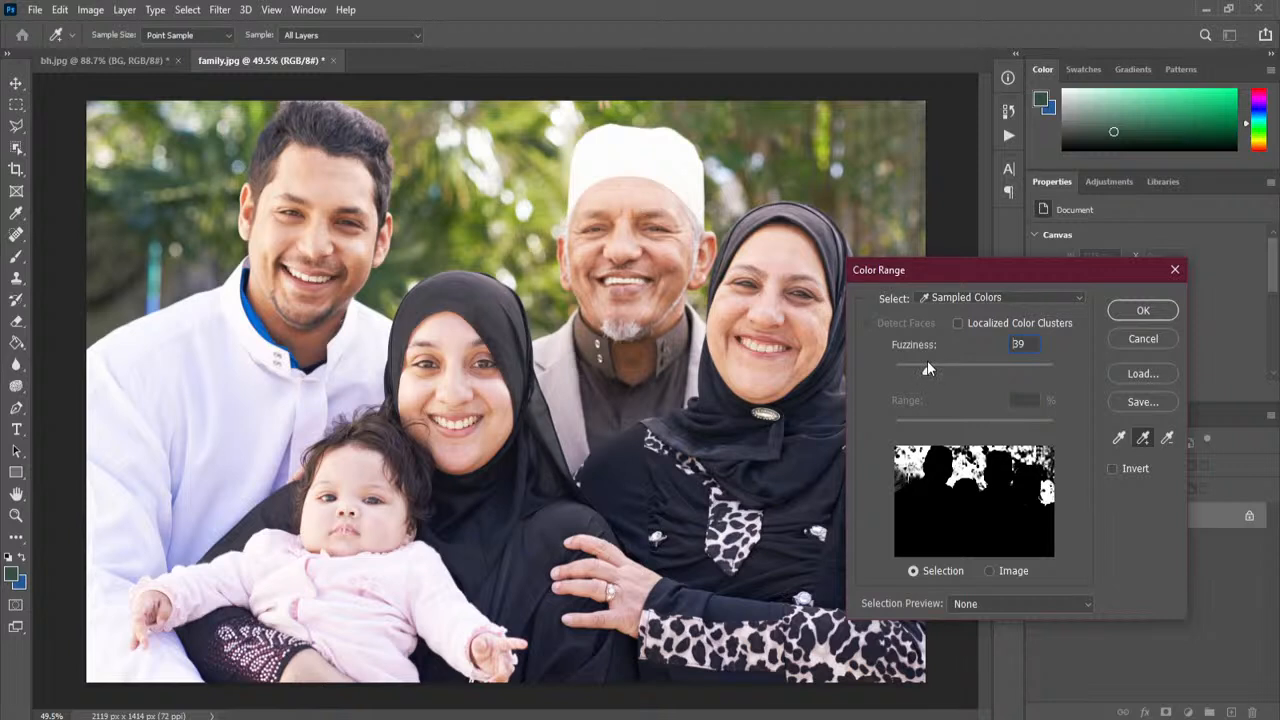
{"action": "left_click", "coordinate": [927, 364]}
{"action": "left_click", "coordinate": [1143, 311]}
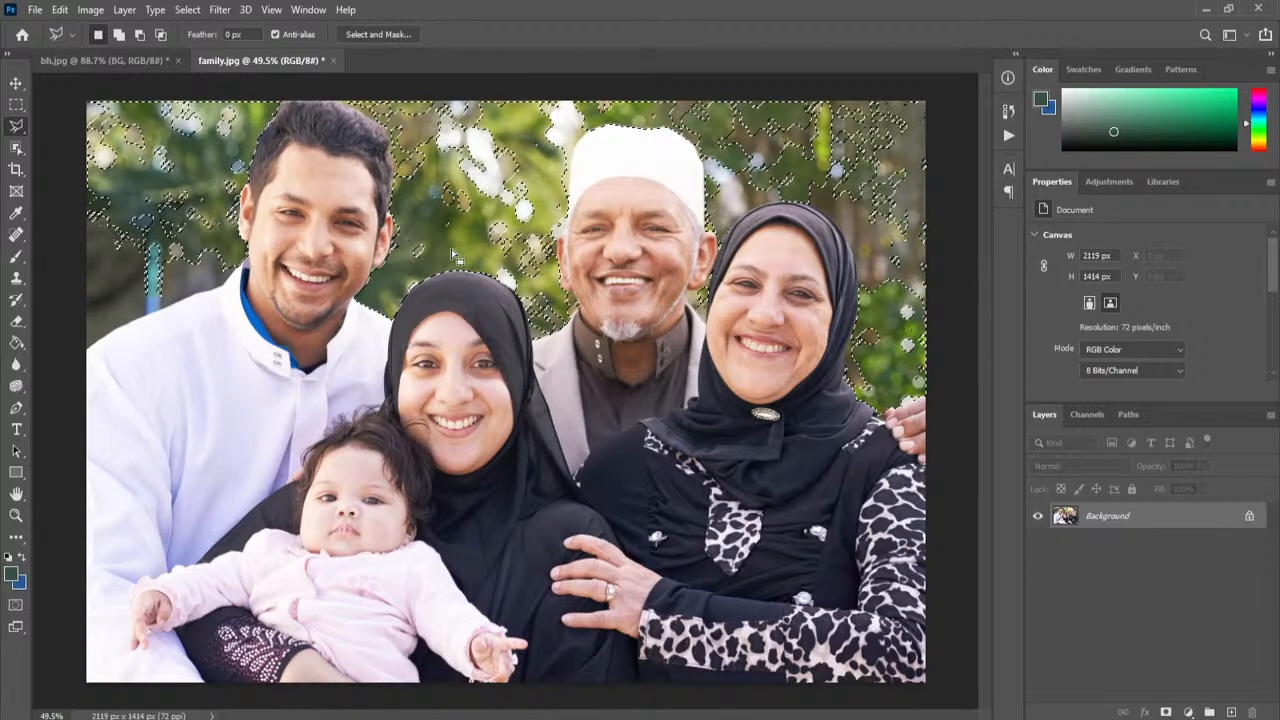
Step: Try cutting the selected foliage out of the Background layer and undo the cut
{"action": "left_click", "coordinate": [61, 14]}
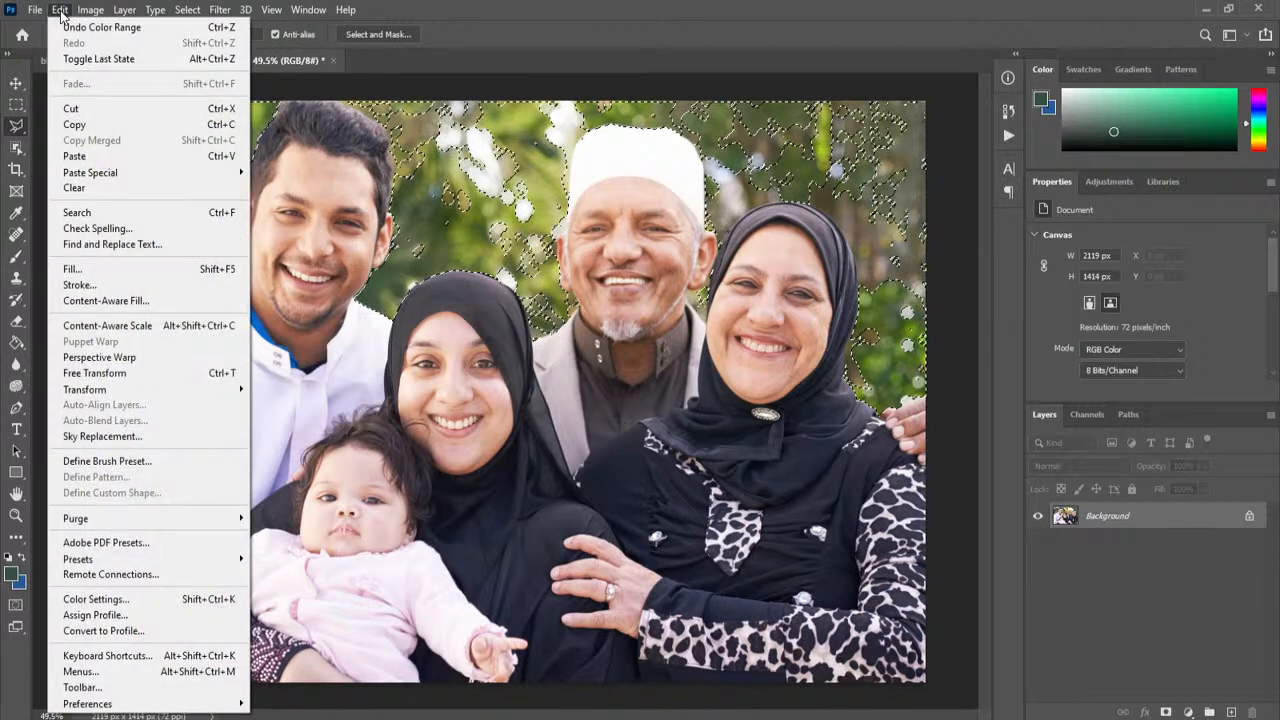
{"action": "left_click", "coordinate": [127, 118]}
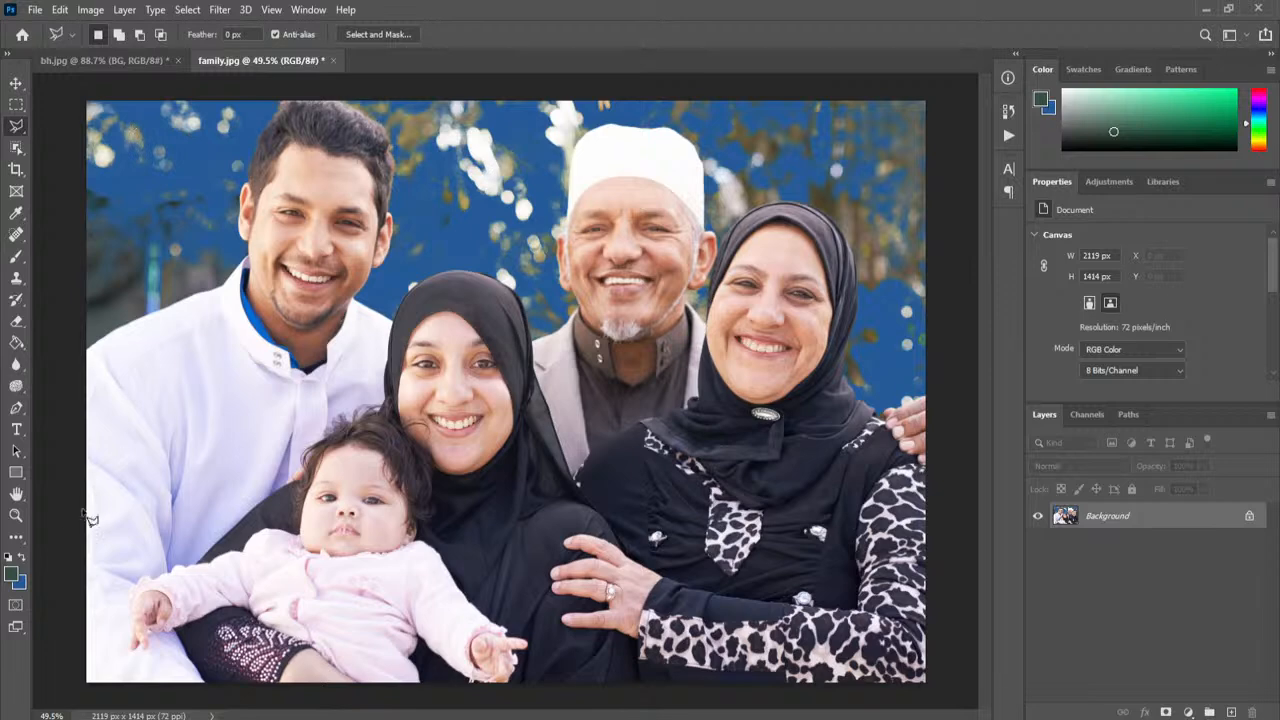
{"action": "left_click", "coordinate": [60, 10]}
{"action": "left_click", "coordinate": [85, 21]}
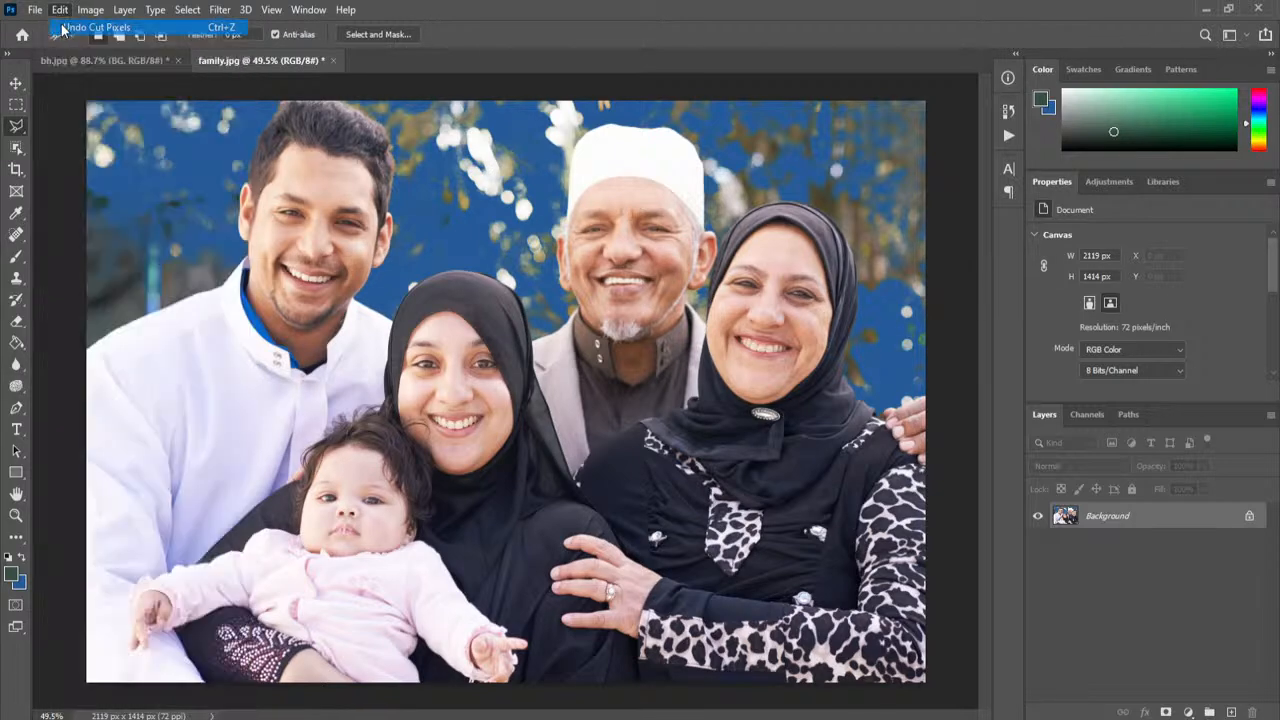
Step: Reset the colors to default black and white, cut the selected foliage, and paste it as a new layer
{"action": "left_click", "coordinate": [9, 558]}
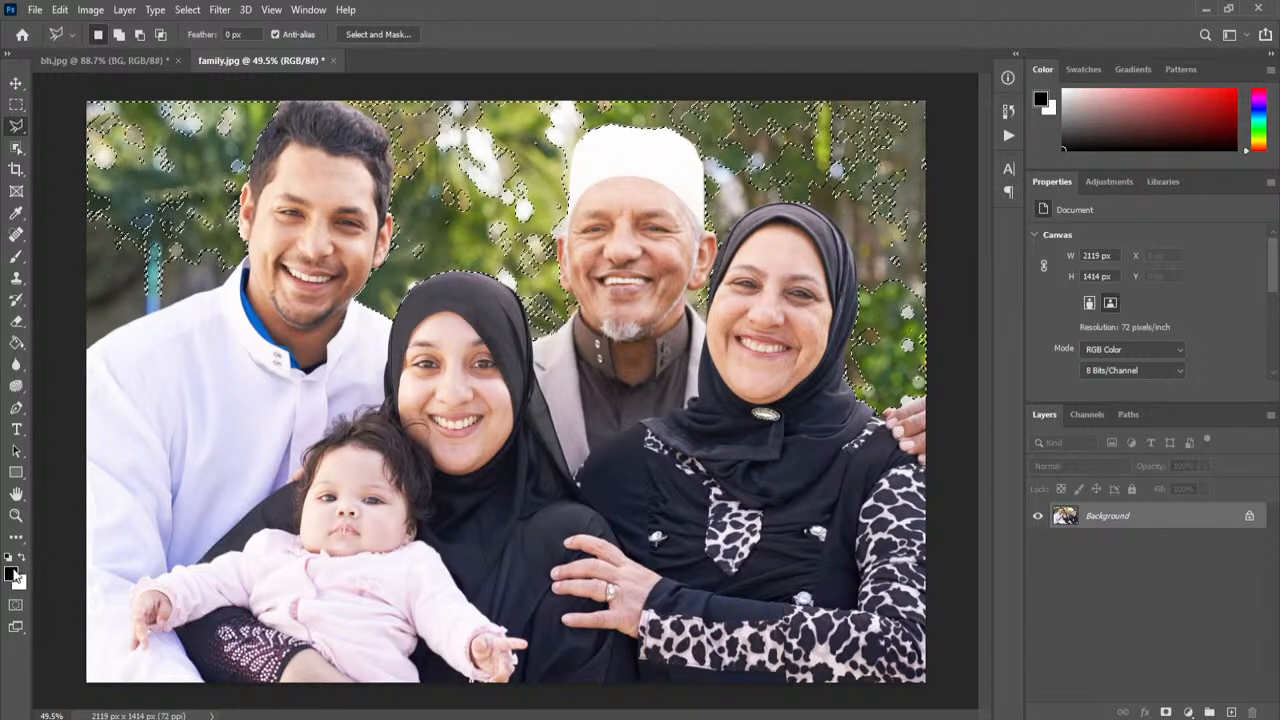
{"action": "left_click", "coordinate": [60, 10]}
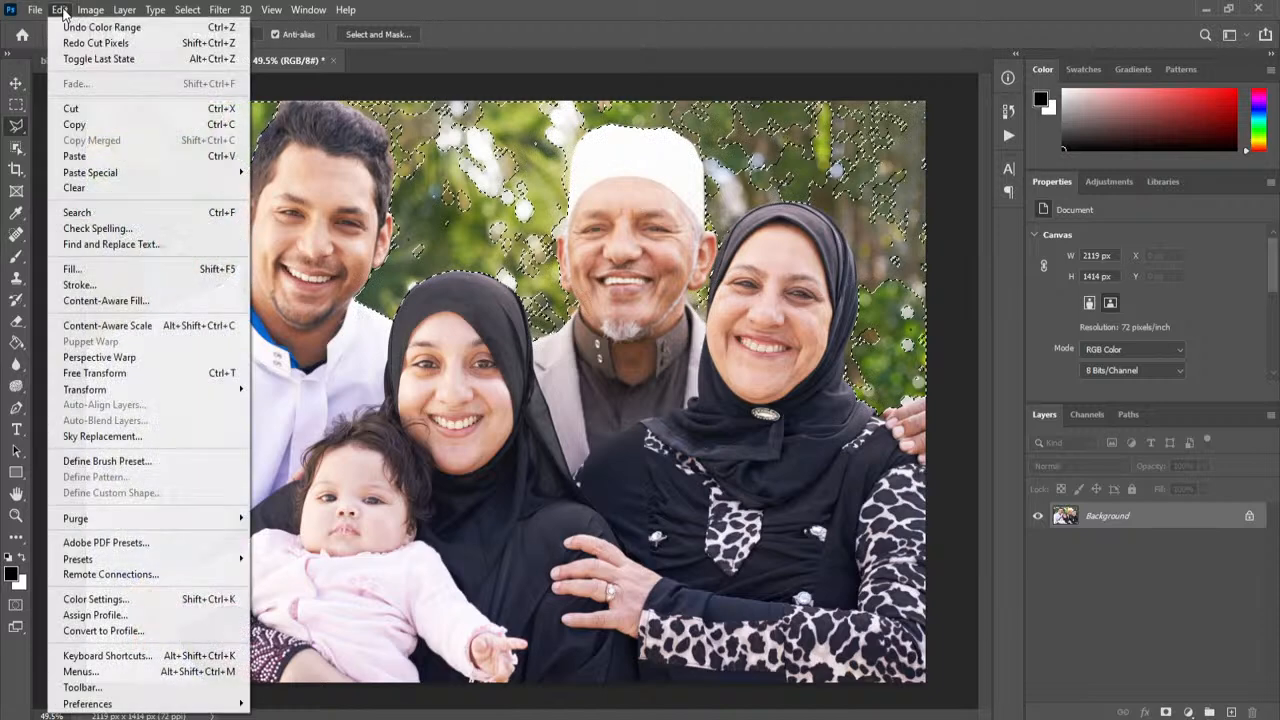
{"action": "left_click", "coordinate": [106, 108]}
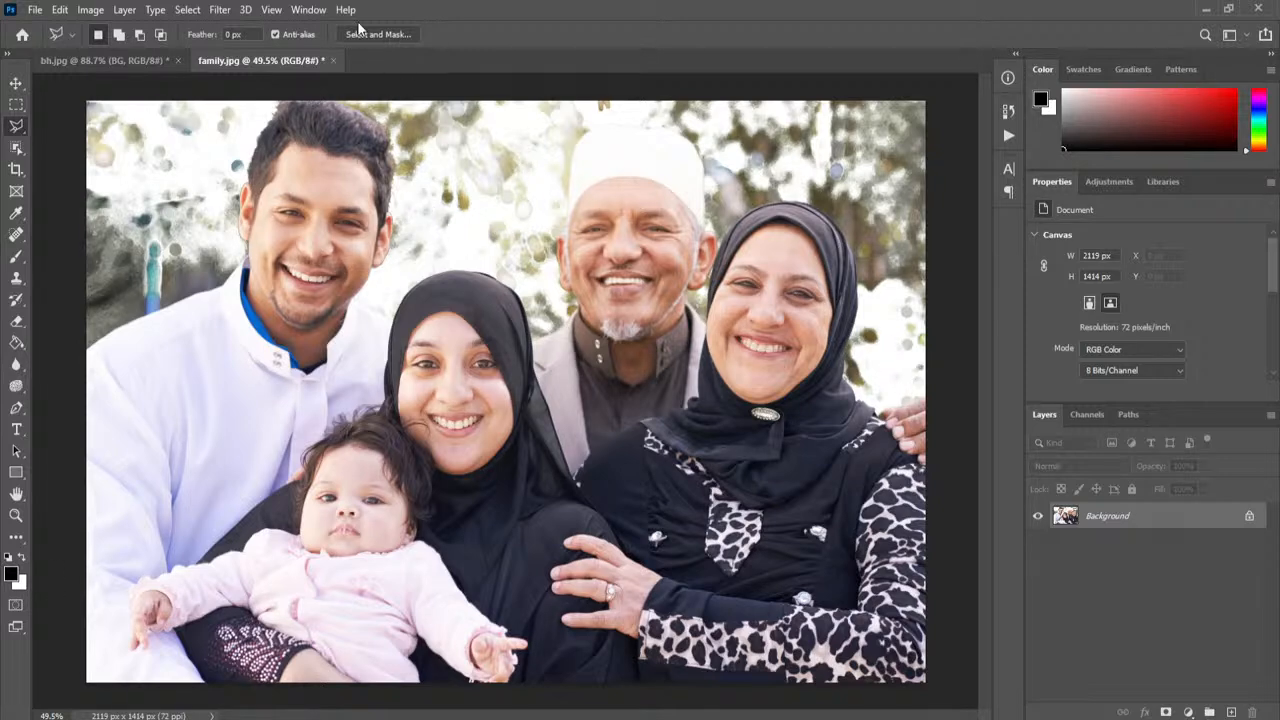
{"action": "left_click", "coordinate": [60, 10]}
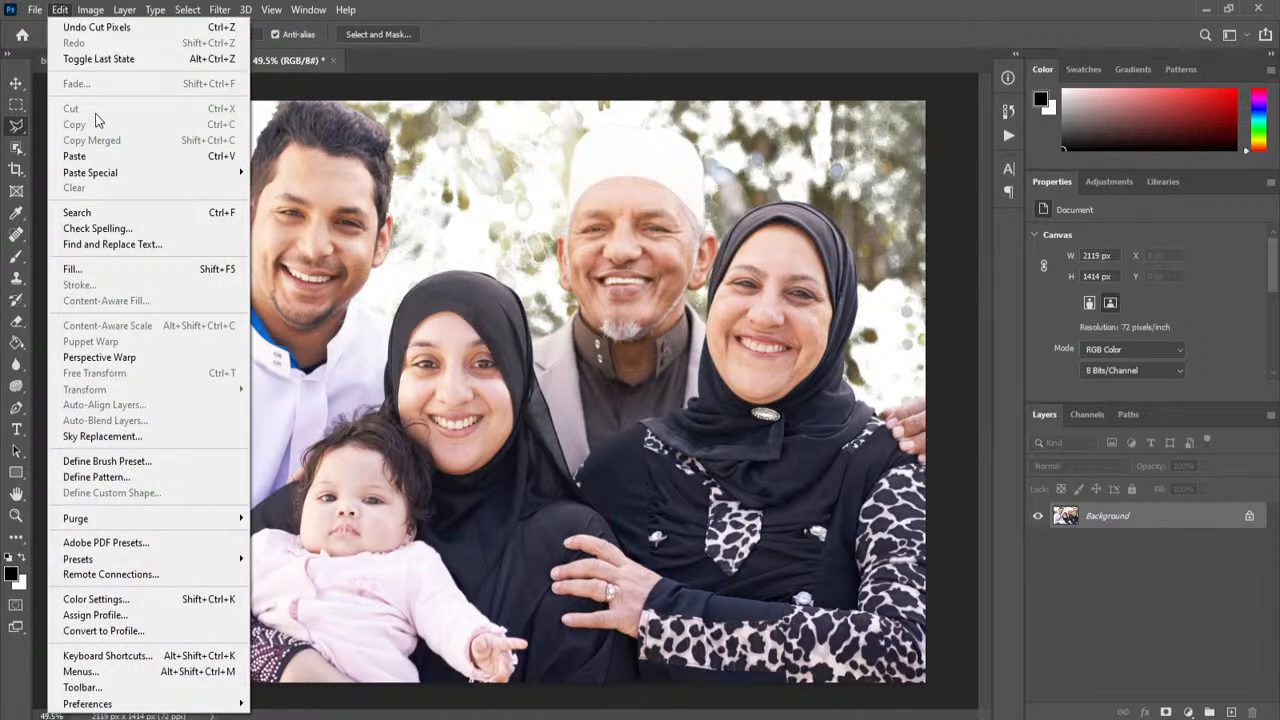
{"action": "left_click", "coordinate": [106, 156]}
Step: Move the pasted foliage layer around with the Background layer shown and hidden to examine the cut-out pixels
{"action": "left_click", "coordinate": [16, 83]}
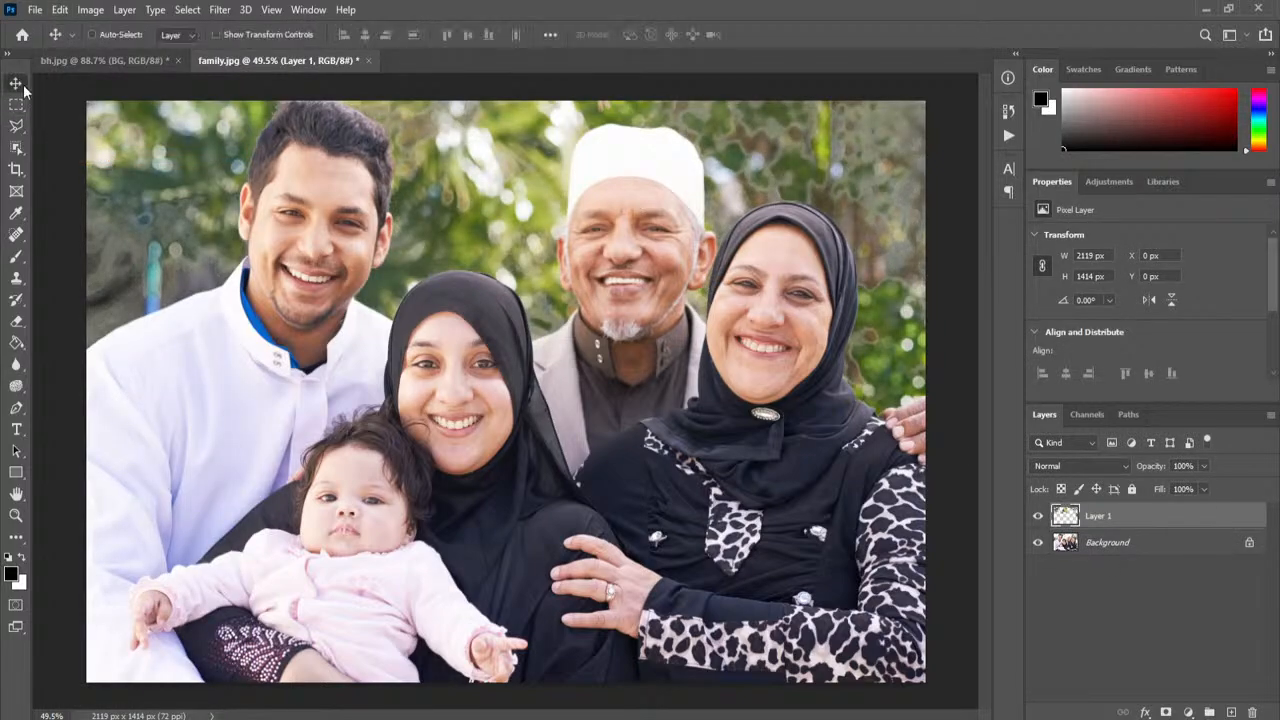
{"action": "left_click_drag", "start_coordinate": [512, 186], "coordinate": [498, 257]}
{"action": "left_click", "coordinate": [1037, 542]}
{"action": "mouse_move", "coordinate": [560, 372]}
{"action": "left_mouse_down"}
{"action": "mouse_move", "coordinate": [600, 390]}
{"action": "mouse_move", "coordinate": [605, 418]}
{"action": "mouse_move", "coordinate": [486, 394]}
{"action": "mouse_move", "coordinate": [510, 383]}
{"action": "mouse_move", "coordinate": [509, 347]}
{"action": "mouse_move", "coordinate": [572, 330]}
{"action": "mouse_move", "coordinate": [582, 362]}
{"action": "left_mouse_up"}
{"action": "left_click", "coordinate": [1039, 542]}
{"action": "left_click_drag", "start_coordinate": [530, 305], "coordinate": [492, 242]}
Step: Apply Brightness/Contrast to the pasted foliage layer with brightness -67 and contrast 100
{"action": "left_click", "coordinate": [90, 9]}
{"action": "mouse_move", "coordinate": [117, 52]}
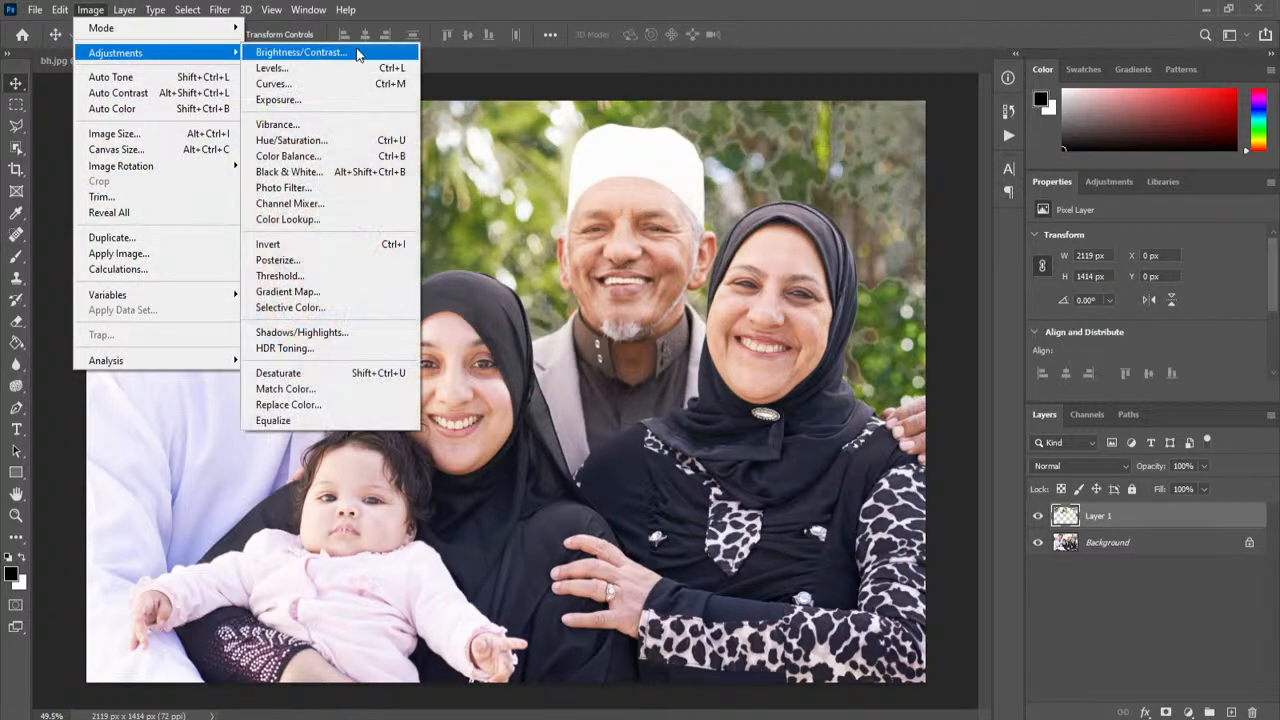
{"action": "left_click", "coordinate": [330, 51]}
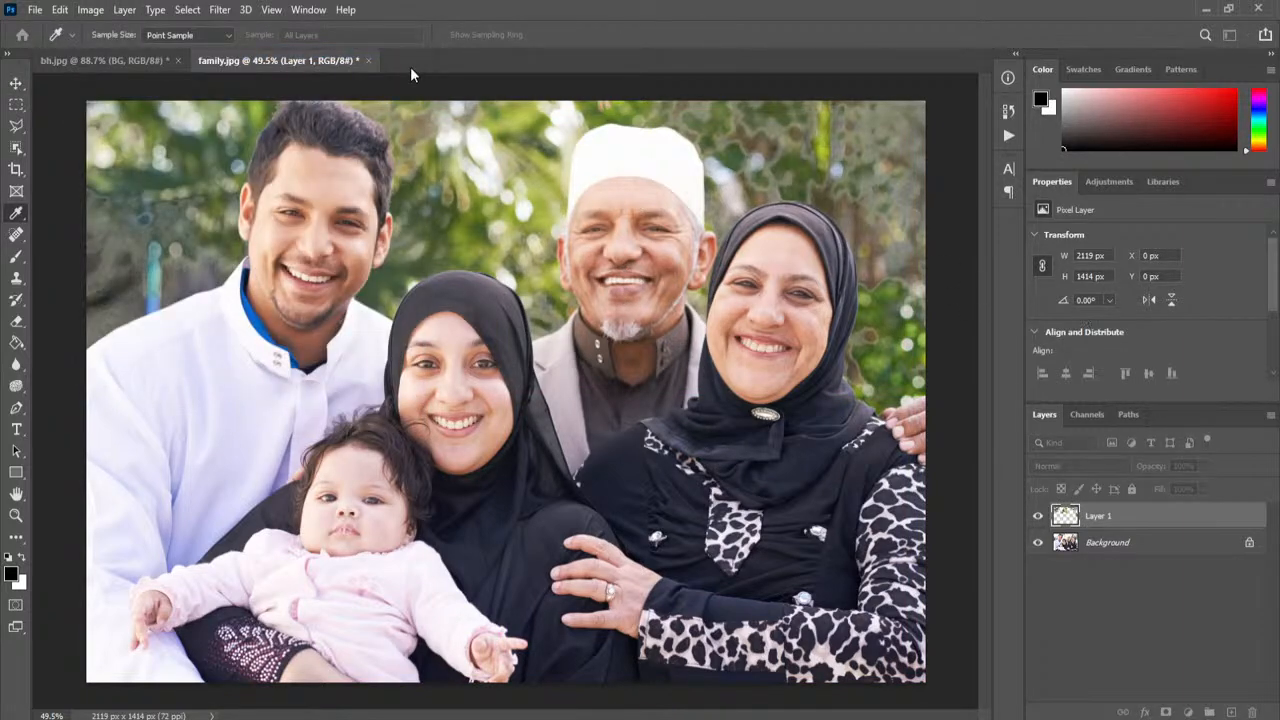
{"action": "left_click", "coordinate": [66, 10]}
{"action": "left_click", "coordinate": [14, 82]}
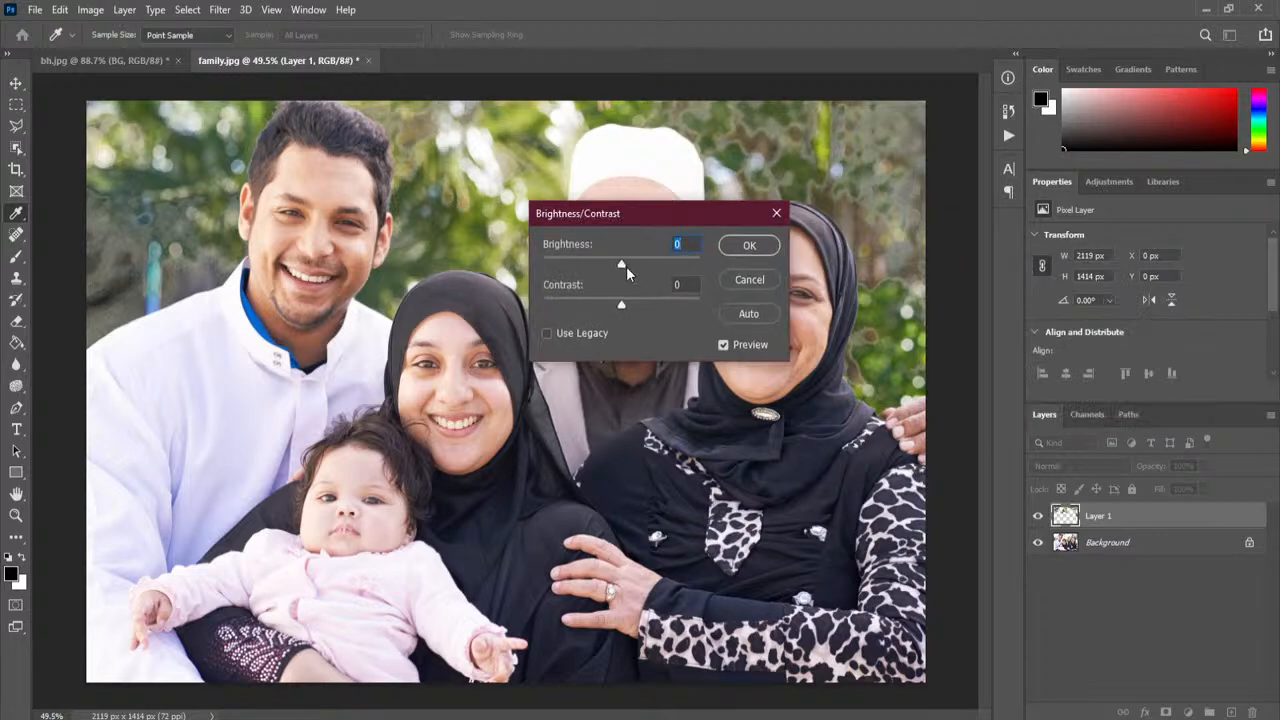
{"action": "left_click_drag", "start_coordinate": [626, 266], "coordinate": [586, 262]}
{"action": "left_click_drag", "start_coordinate": [621, 305], "coordinate": [721, 318]}
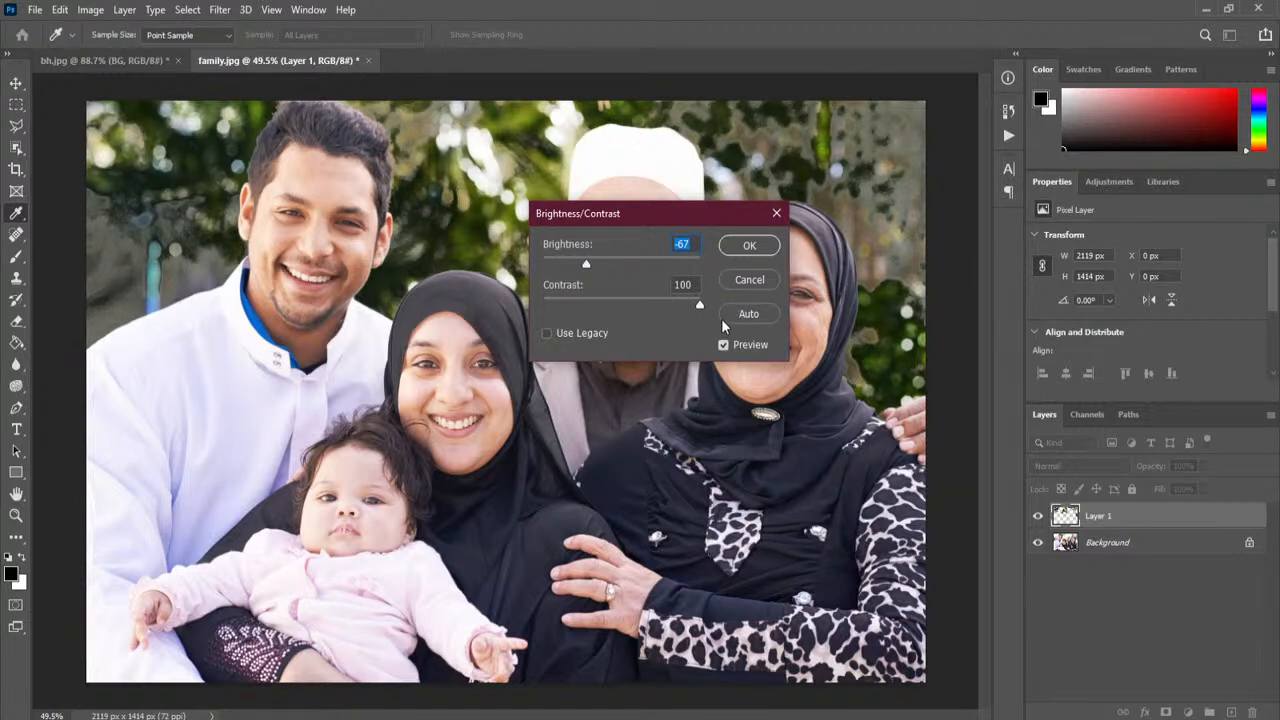
{"action": "left_click", "coordinate": [752, 252]}
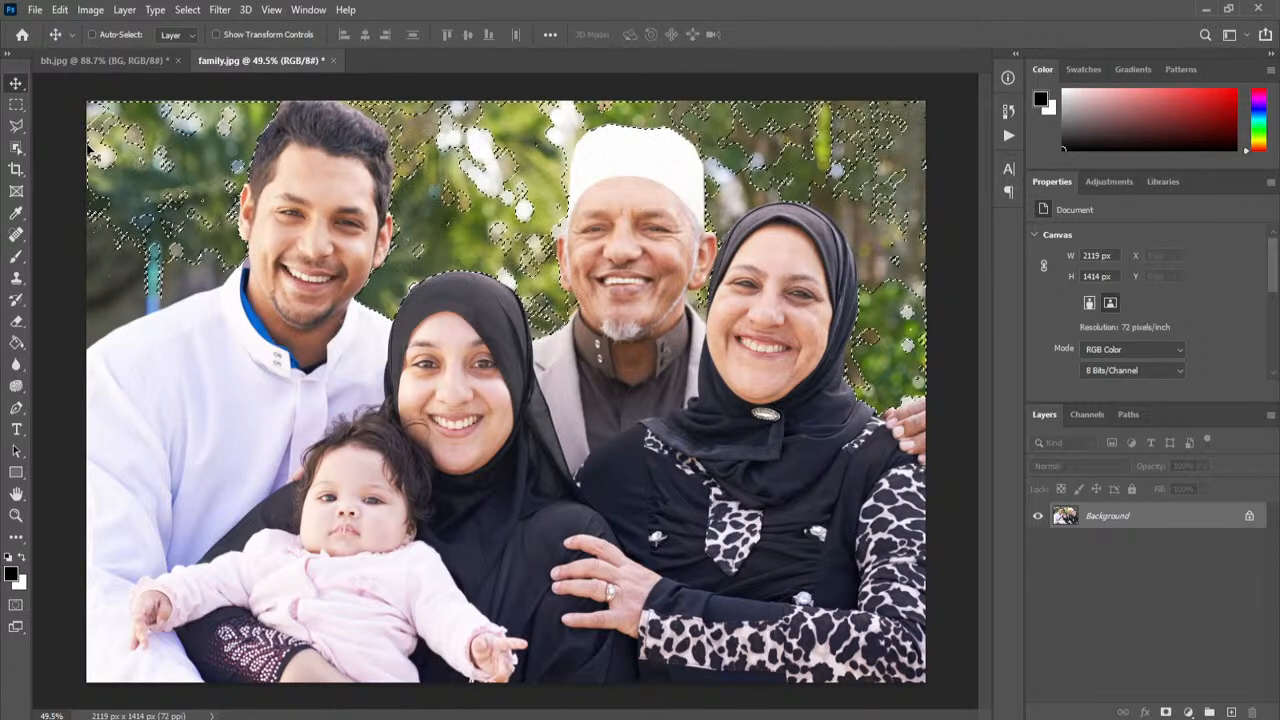
Step: Deselect the foliage, start a Focus Area selection on the family photo and move its dialog off the faces
{"action": "left_click", "coordinate": [16, 104]}
{"action": "left_click", "coordinate": [541, 376]}
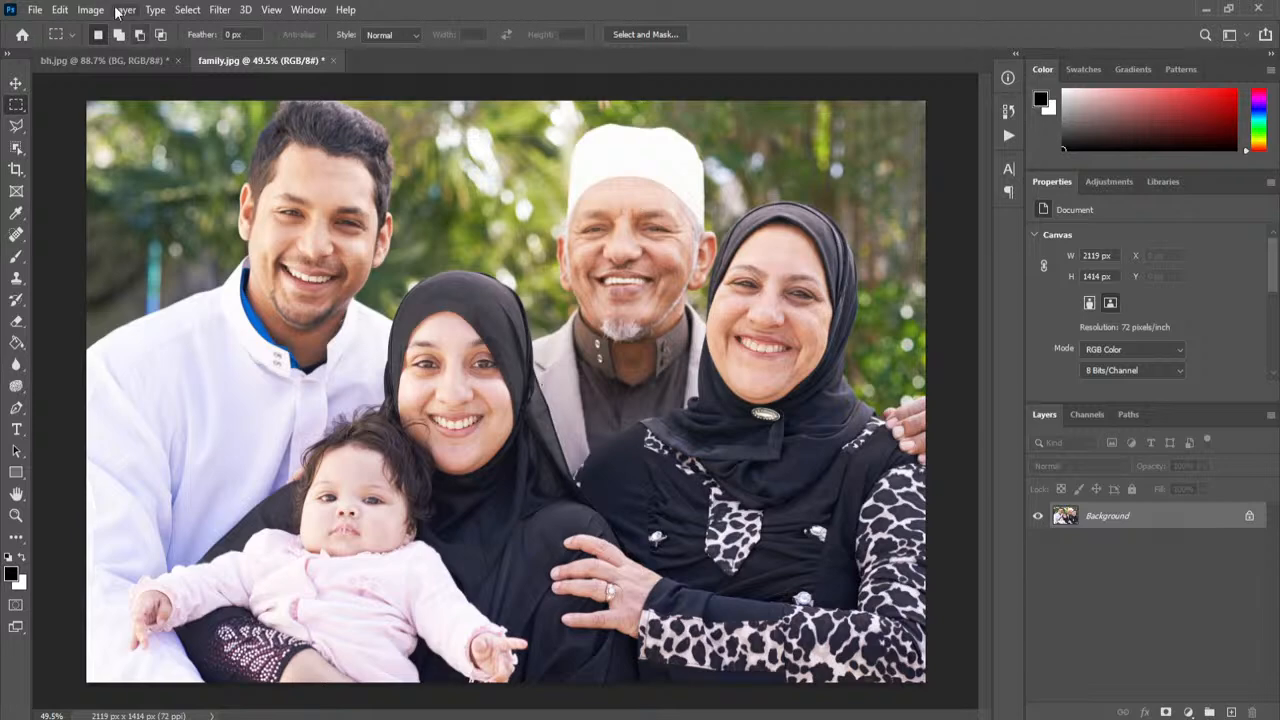
{"action": "left_click", "coordinate": [188, 10]}
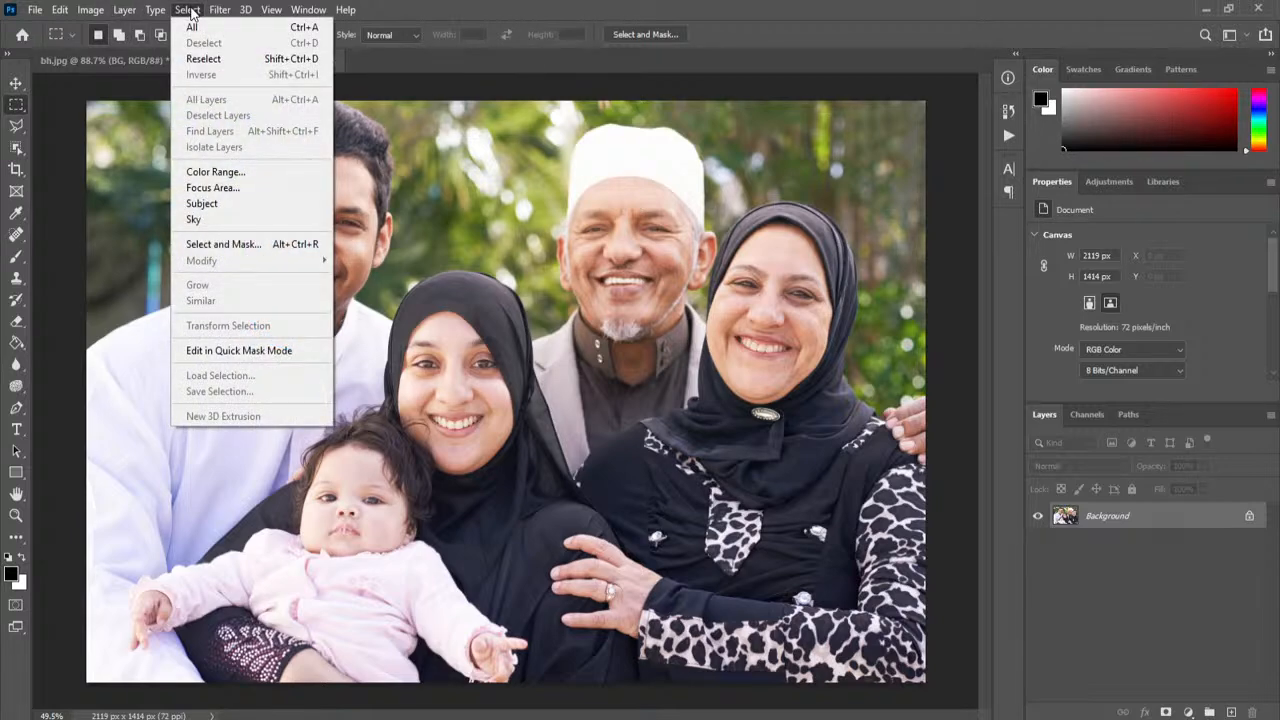
{"action": "left_click", "coordinate": [255, 192]}
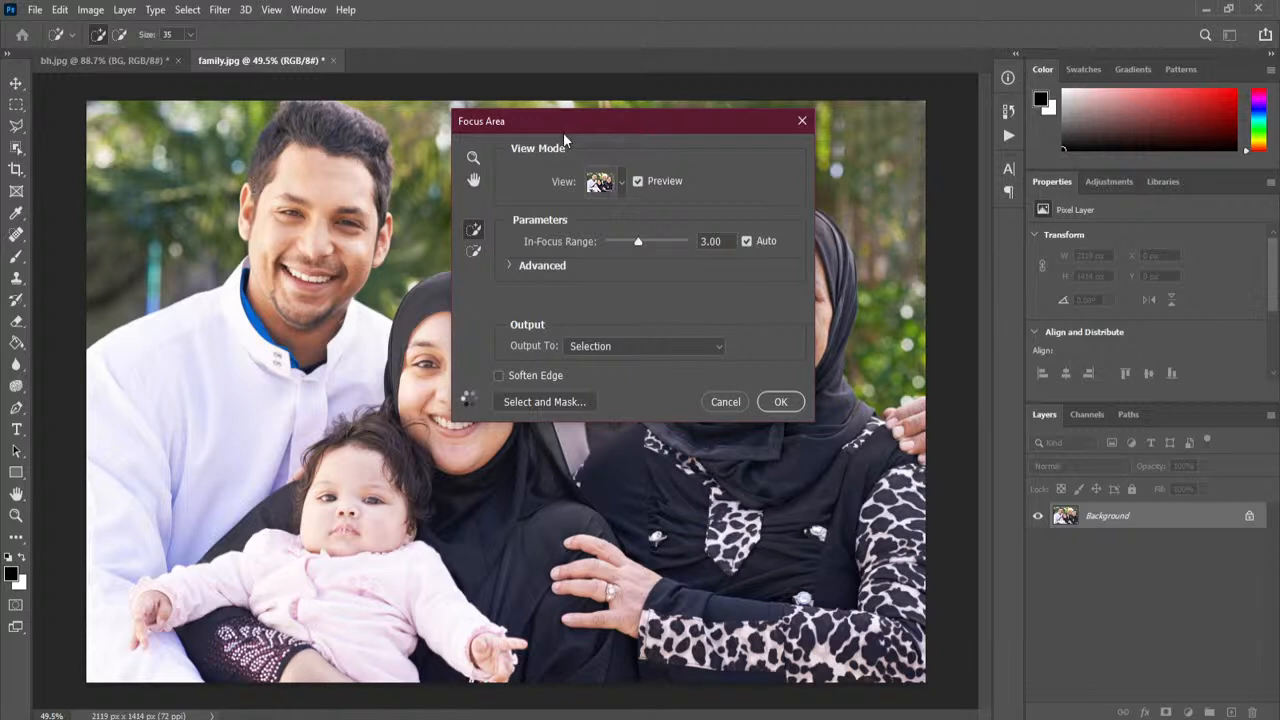
{"action": "left_click_drag", "start_coordinate": [576, 120], "coordinate": [1013, 82]}
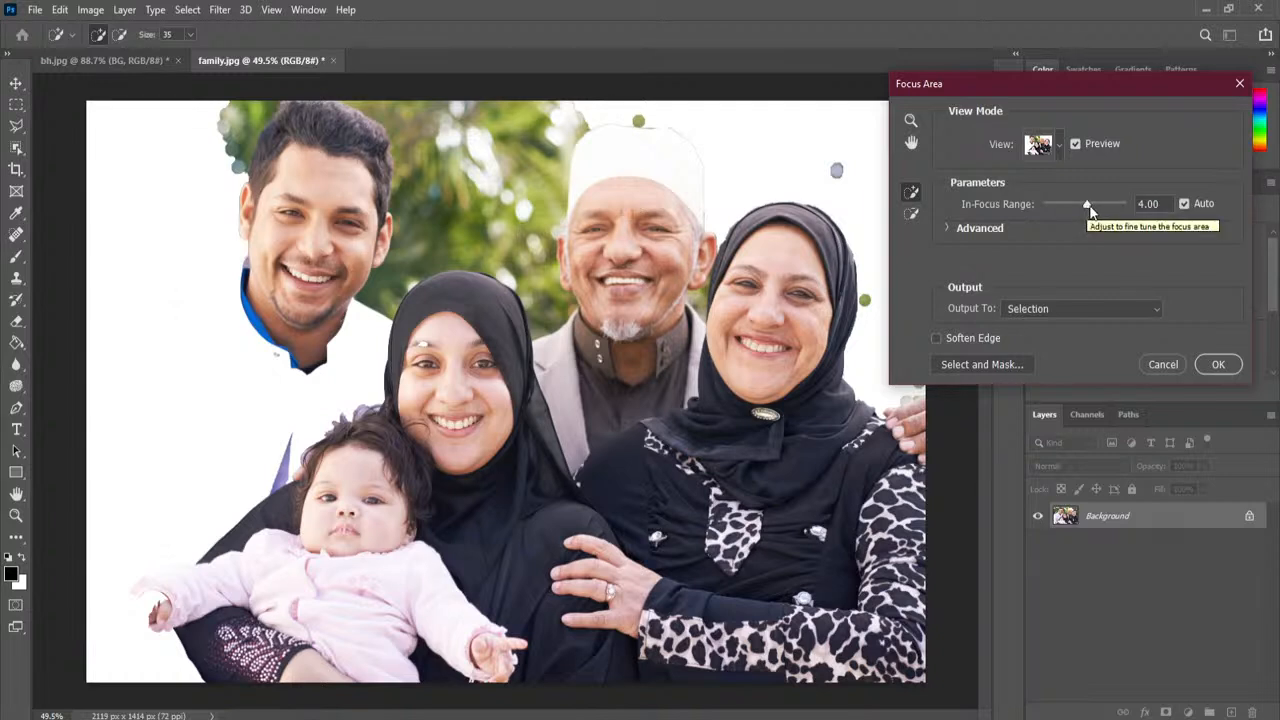
Step: Try in-focus ranges of 1.57, 3.43 and 4.07 to compare which parts of the family photo are included
{"action": "left_click_drag", "start_coordinate": [1088, 207], "coordinate": [1060, 205]}
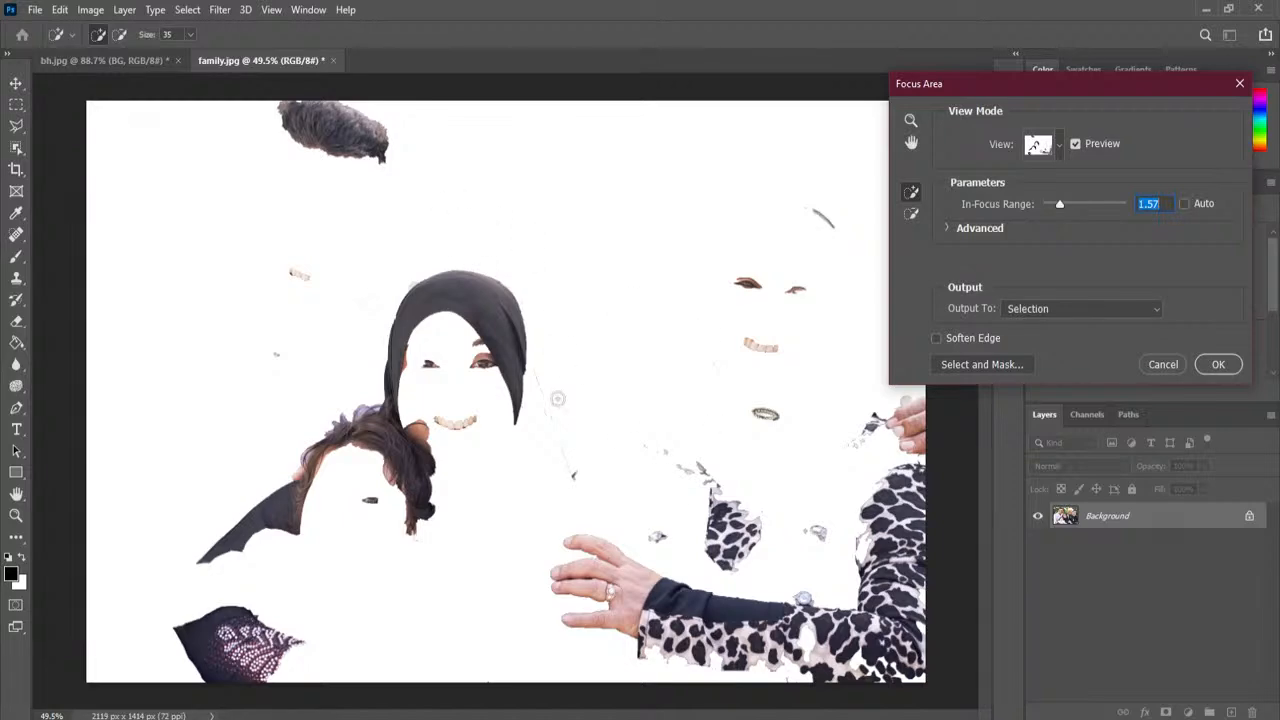
{"action": "mouse_move", "coordinate": [1061, 207]}
{"action": "left_mouse_down"}
{"action": "mouse_move", "coordinate": [1104, 206]}
{"action": "mouse_move", "coordinate": [1081, 205]}
{"action": "left_mouse_up"}
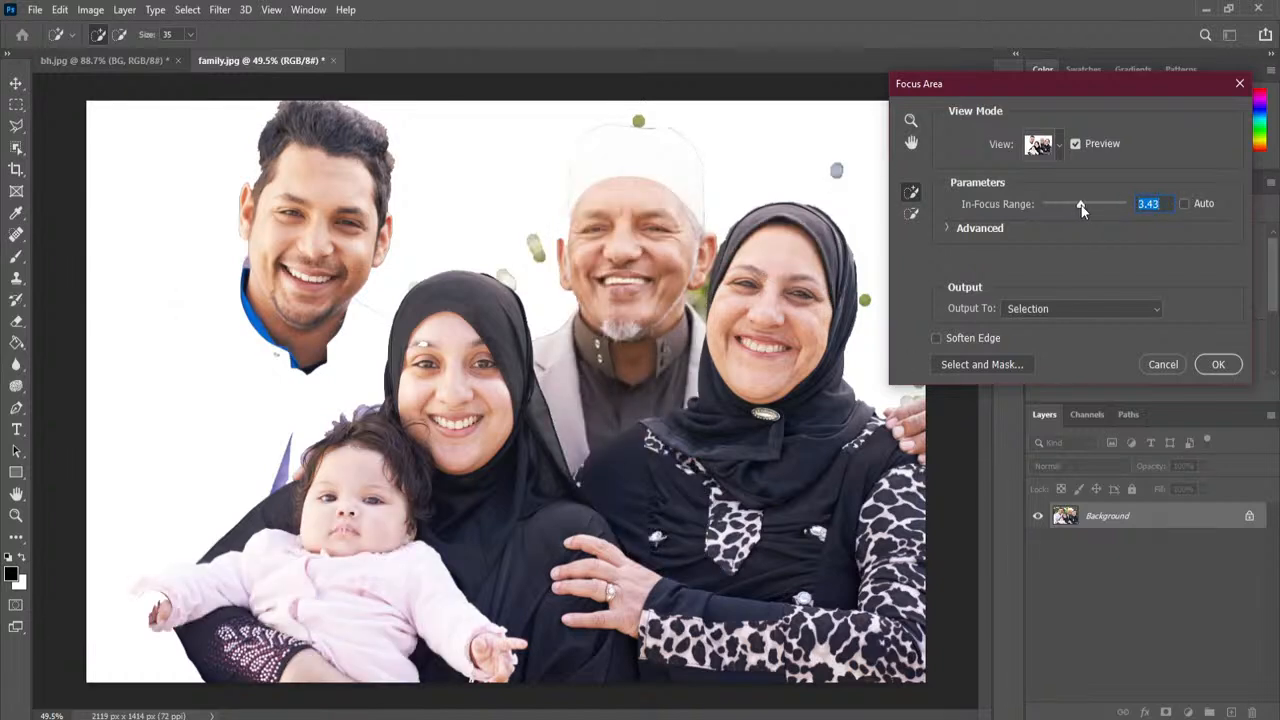
{"action": "left_click_drag", "start_coordinate": [1082, 205], "coordinate": [1088, 207]}
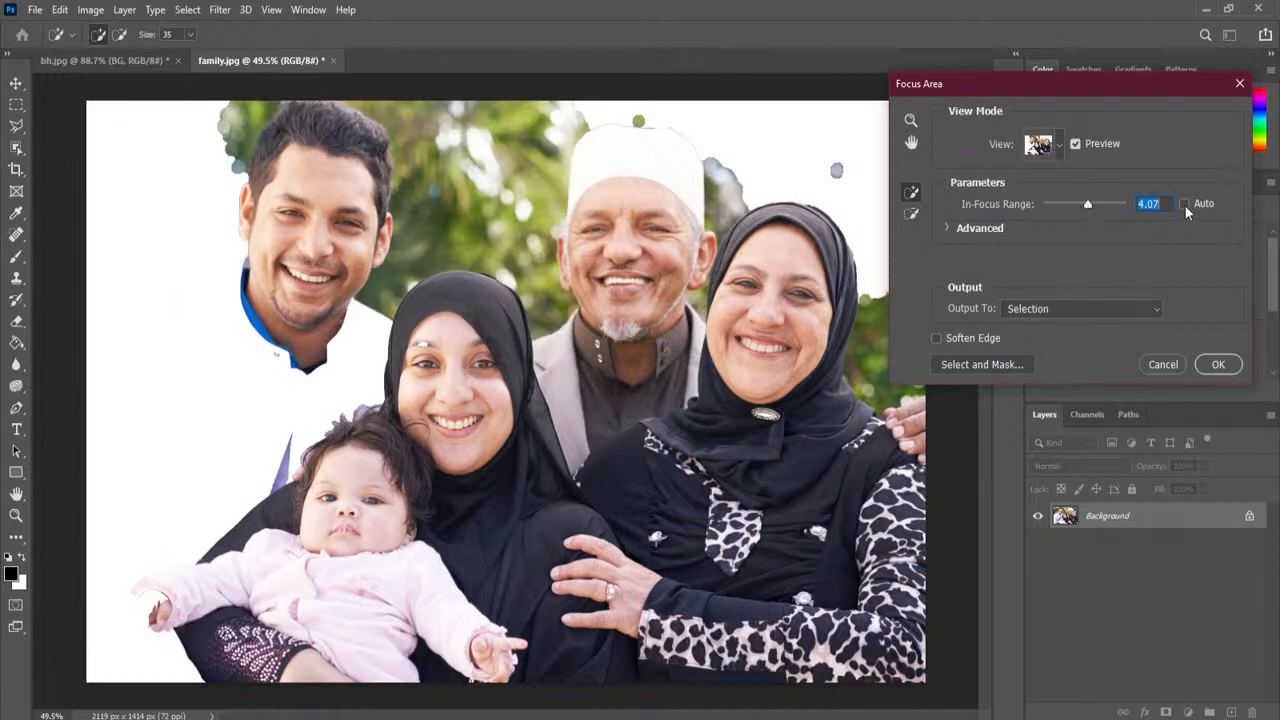
Step: Set the in-focus range to 5.71 and the image noise level to 0.003, and soften the selection's edge
{"action": "left_click", "coordinate": [980, 229]}
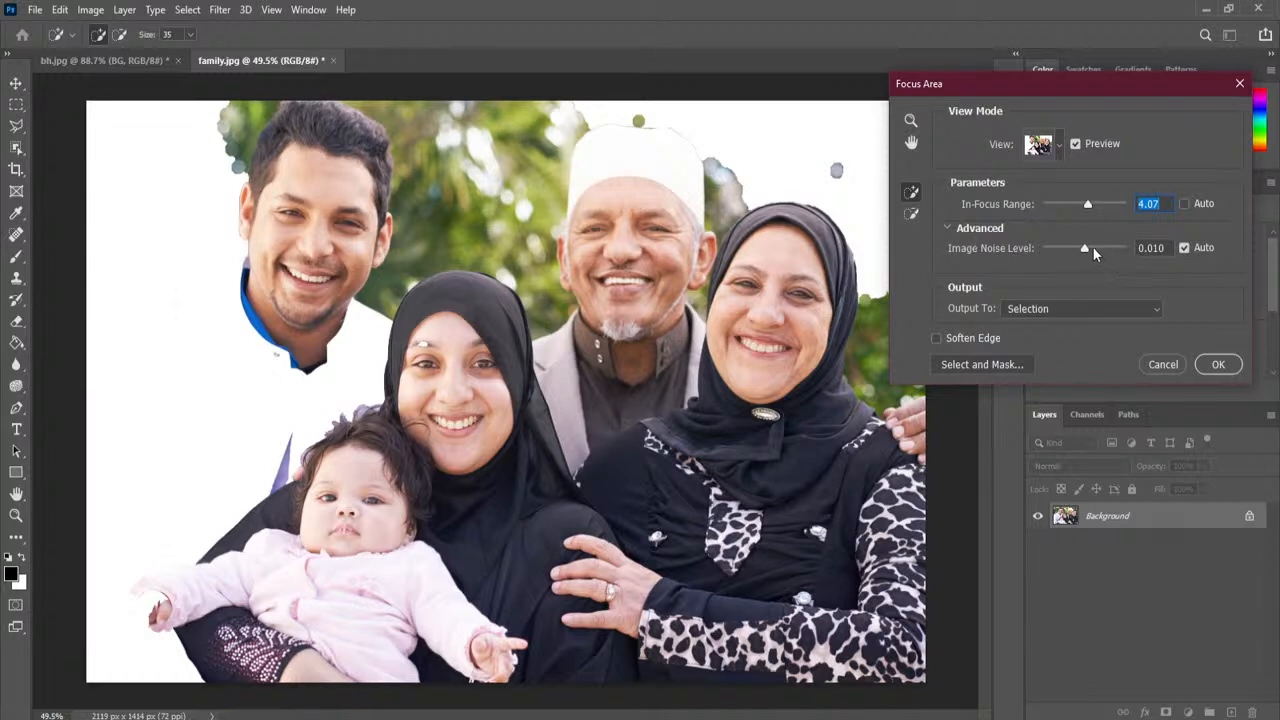
{"action": "left_click_drag", "start_coordinate": [1083, 247], "coordinate": [1053, 247]}
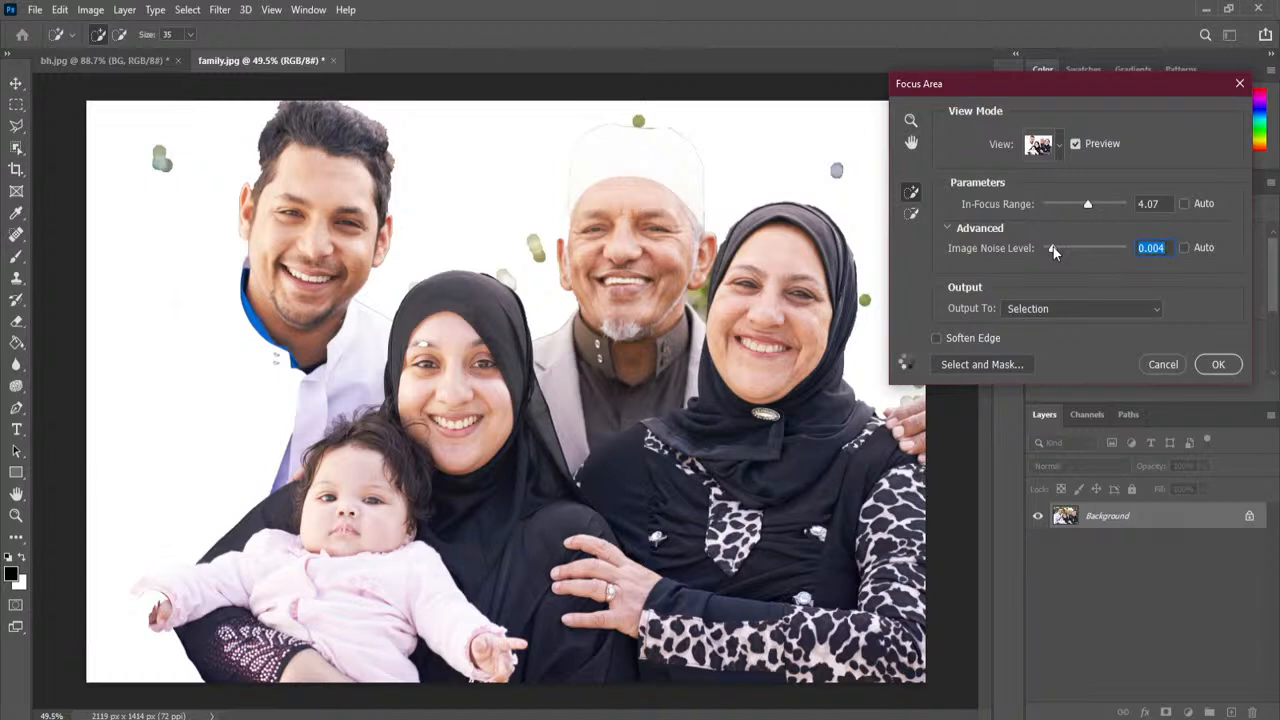
{"action": "left_click_drag", "start_coordinate": [1089, 206], "coordinate": [1106, 206]}
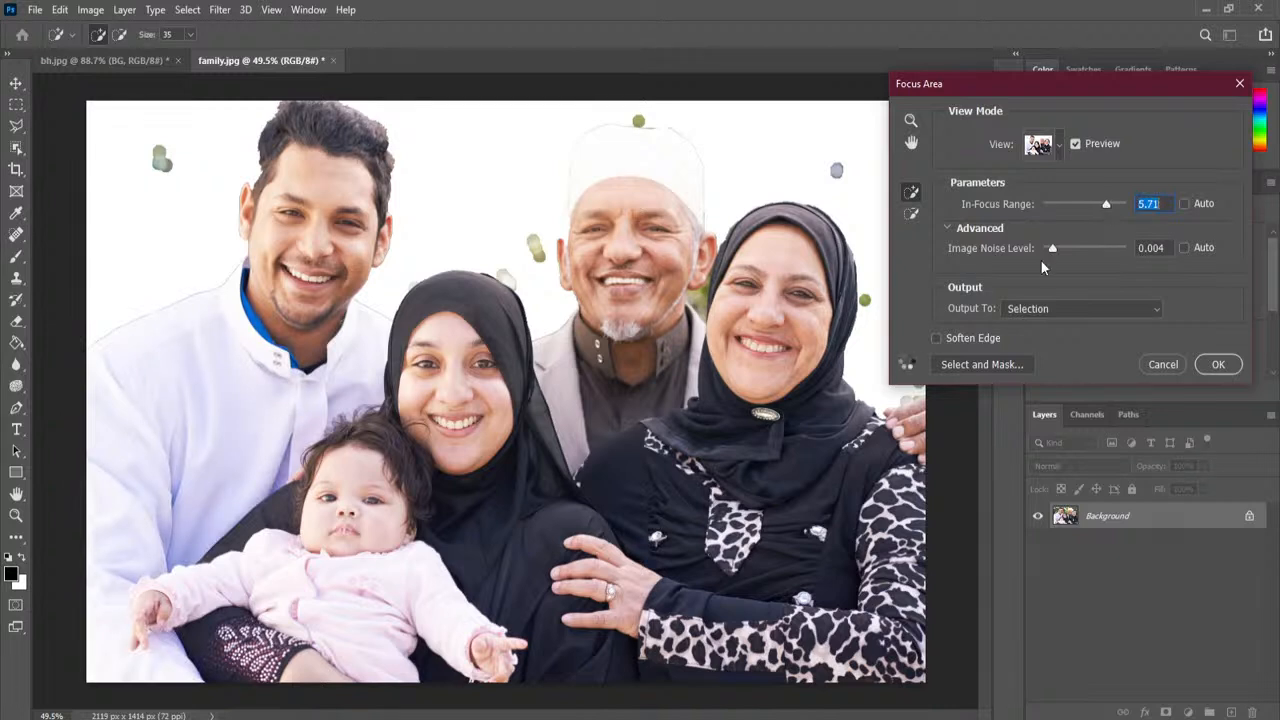
{"action": "left_click_drag", "start_coordinate": [1054, 248], "coordinate": [1046, 248]}
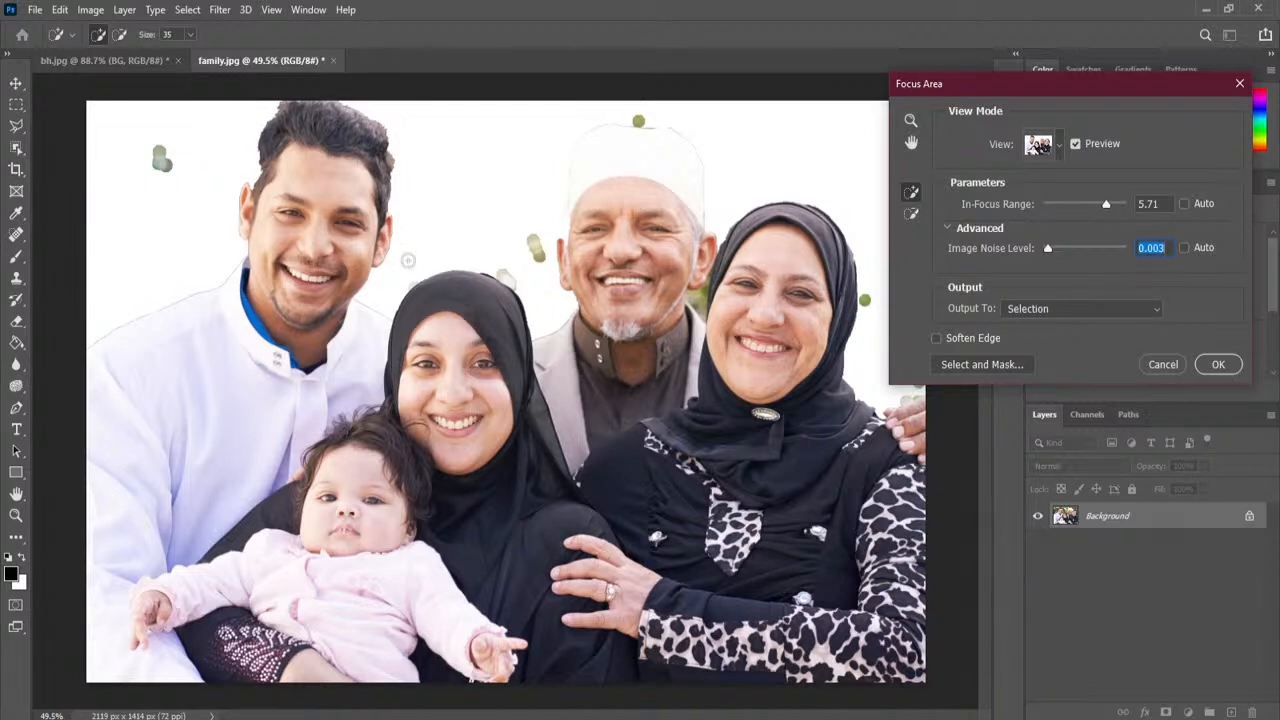
{"action": "left_click", "coordinate": [936, 338]}
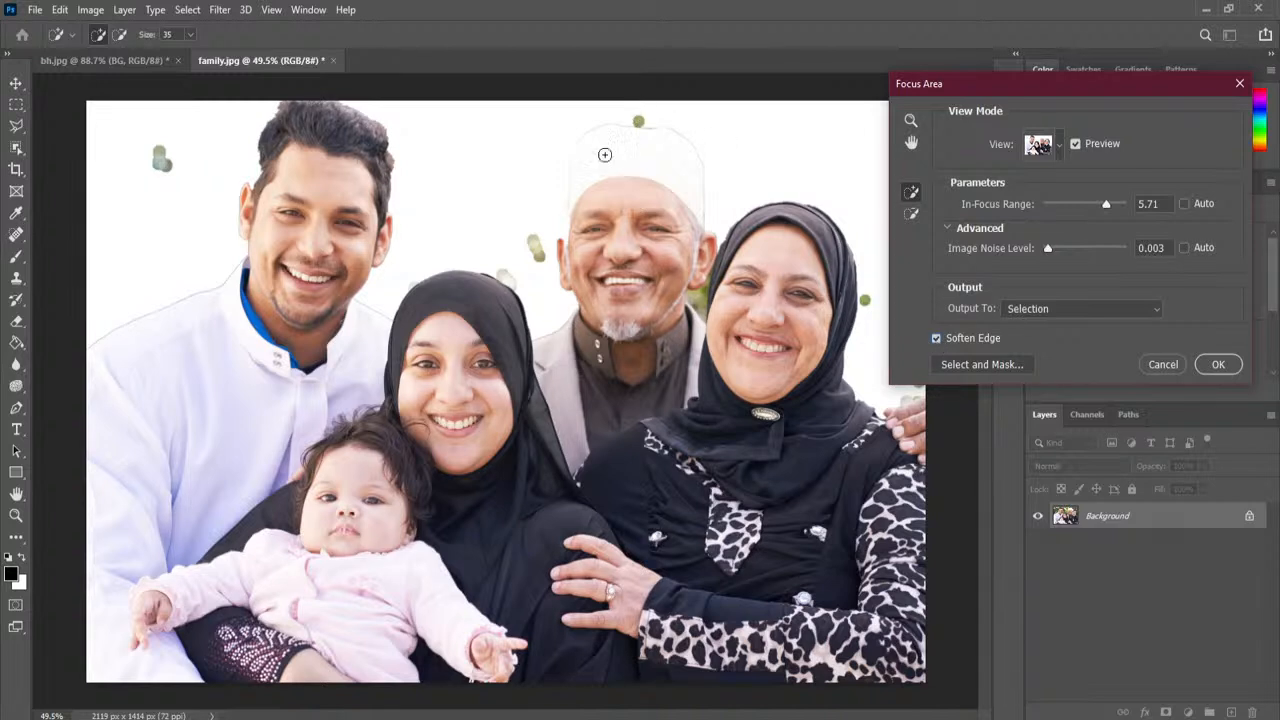
Step: Subtract the stray foliage patches around the family members' heads from the focus selection
{"action": "left_click_drag", "start_coordinate": [538, 252], "coordinate": [545, 268]}
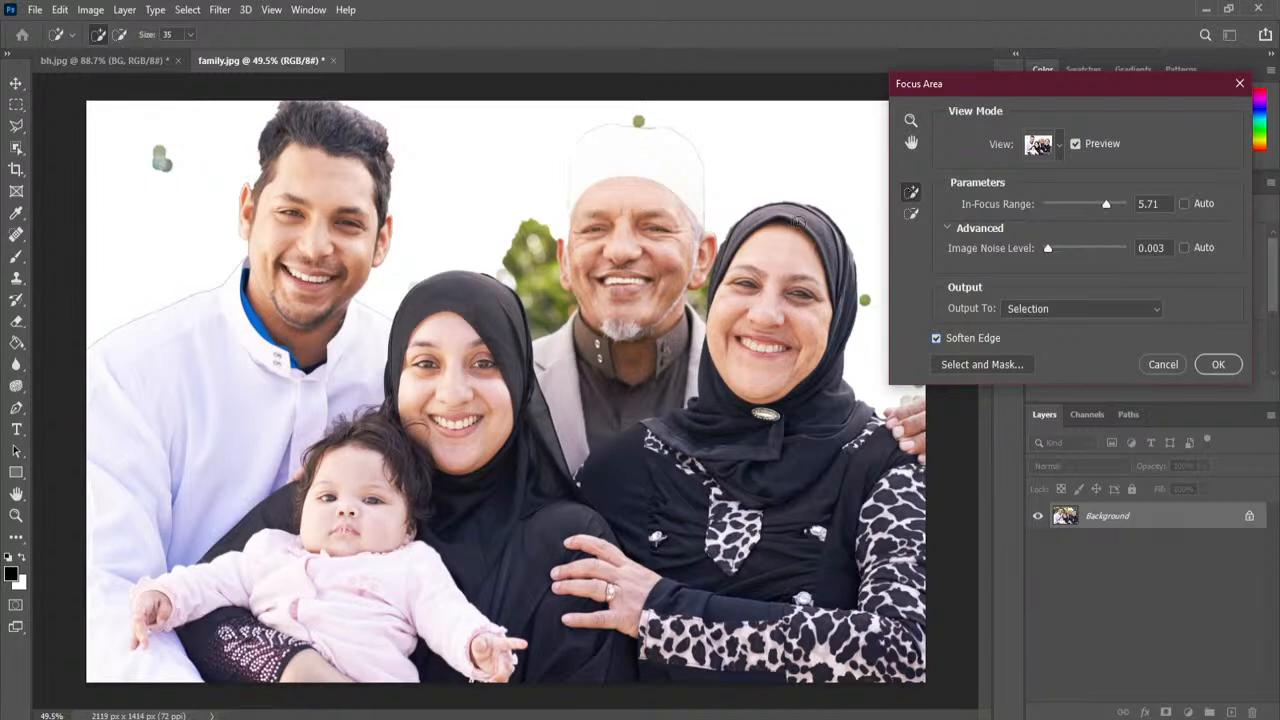
{"action": "left_click", "coordinate": [911, 217]}
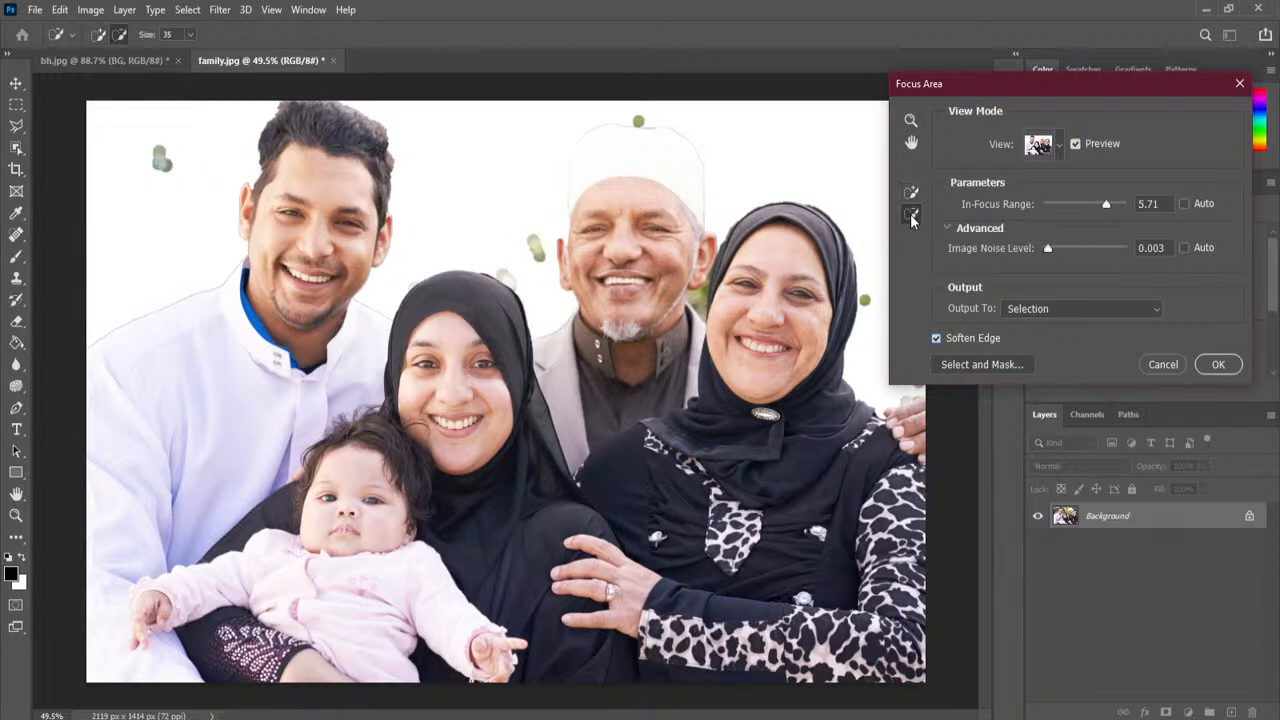
{"action": "mouse_move", "coordinate": [532, 229]}
{"action": "left_mouse_down"}
{"action": "mouse_move", "coordinate": [538, 265]}
{"action": "mouse_move", "coordinate": [537, 254]}
{"action": "mouse_move", "coordinate": [509, 263]}
{"action": "mouse_move", "coordinate": [518, 284]}
{"action": "mouse_move", "coordinate": [502, 273]}
{"action": "left_mouse_up"}
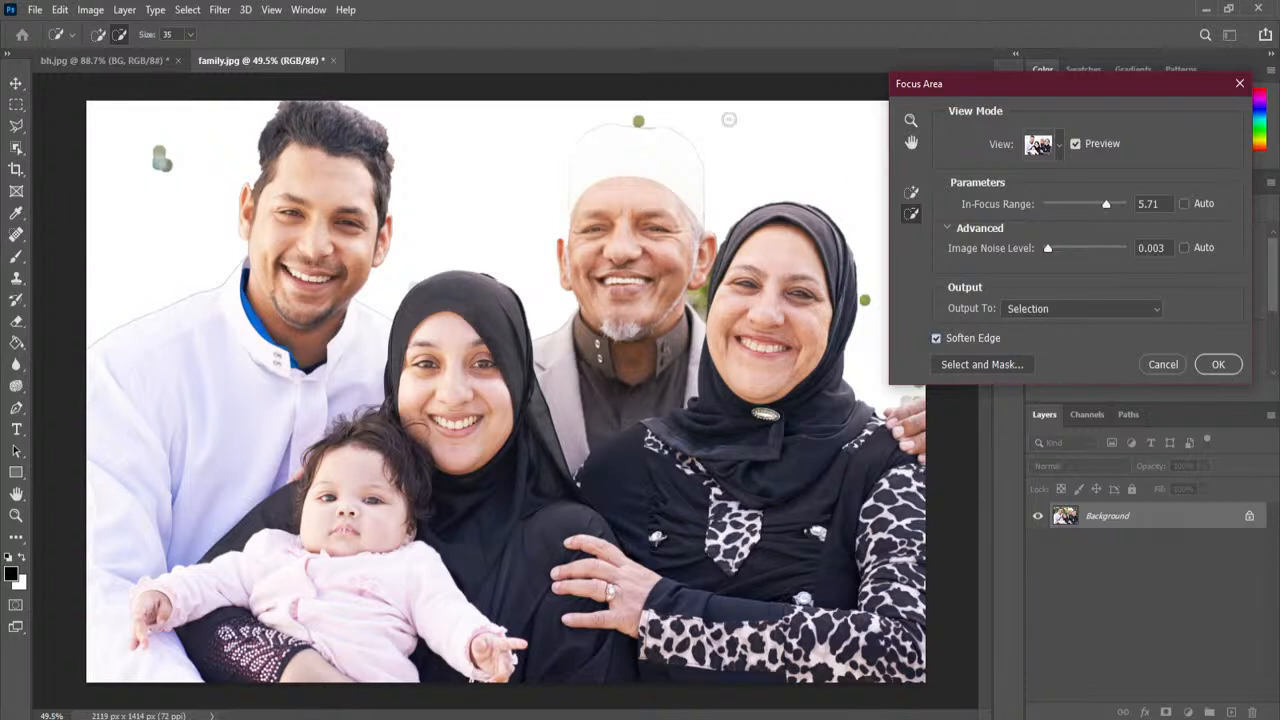
{"action": "left_click_drag", "start_coordinate": [650, 118], "coordinate": [637, 120]}
{"action": "left_click_drag", "start_coordinate": [860, 297], "coordinate": [867, 305]}
{"action": "left_click_drag", "start_coordinate": [157, 166], "coordinate": [170, 163]}
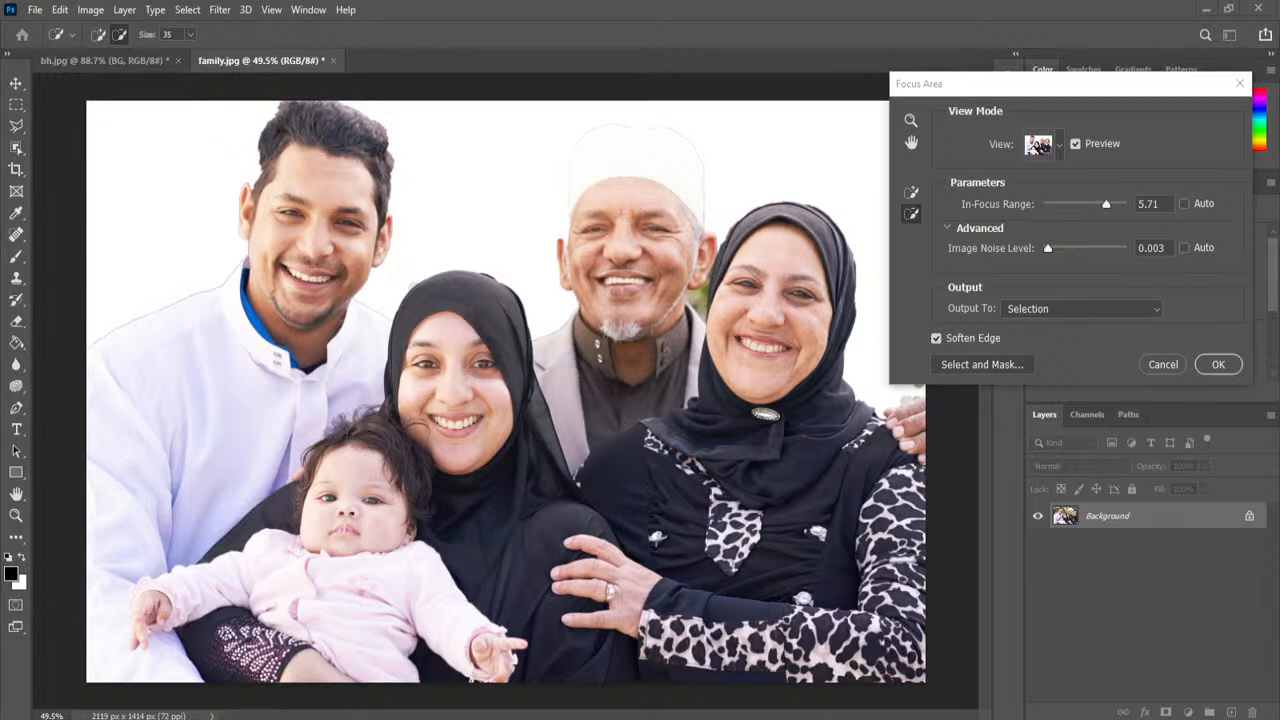
Step: Switch to the browser, search images for "square brackets on keyboard", view the Apple keyboard close-up and close the browser
{"action": "left_click_drag", "start_coordinate": [1279, 46], "coordinate": [200, 1]}
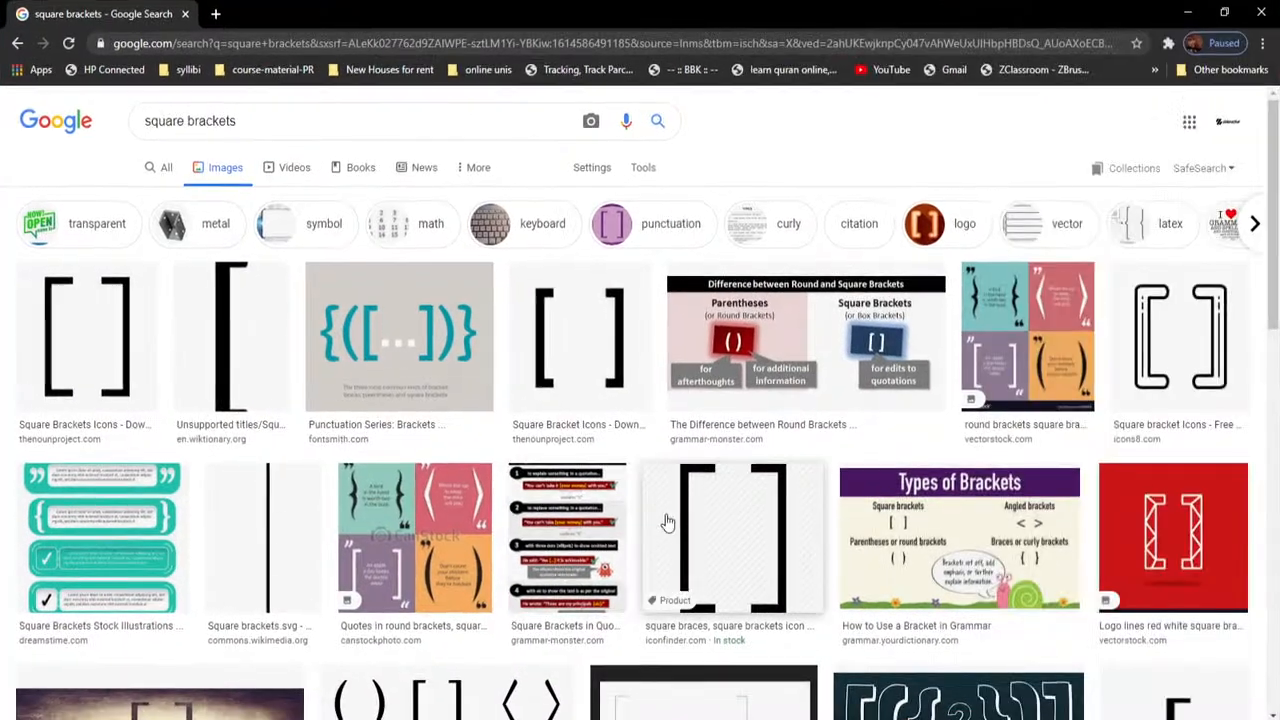
{"action": "left_click", "coordinate": [280, 122]}
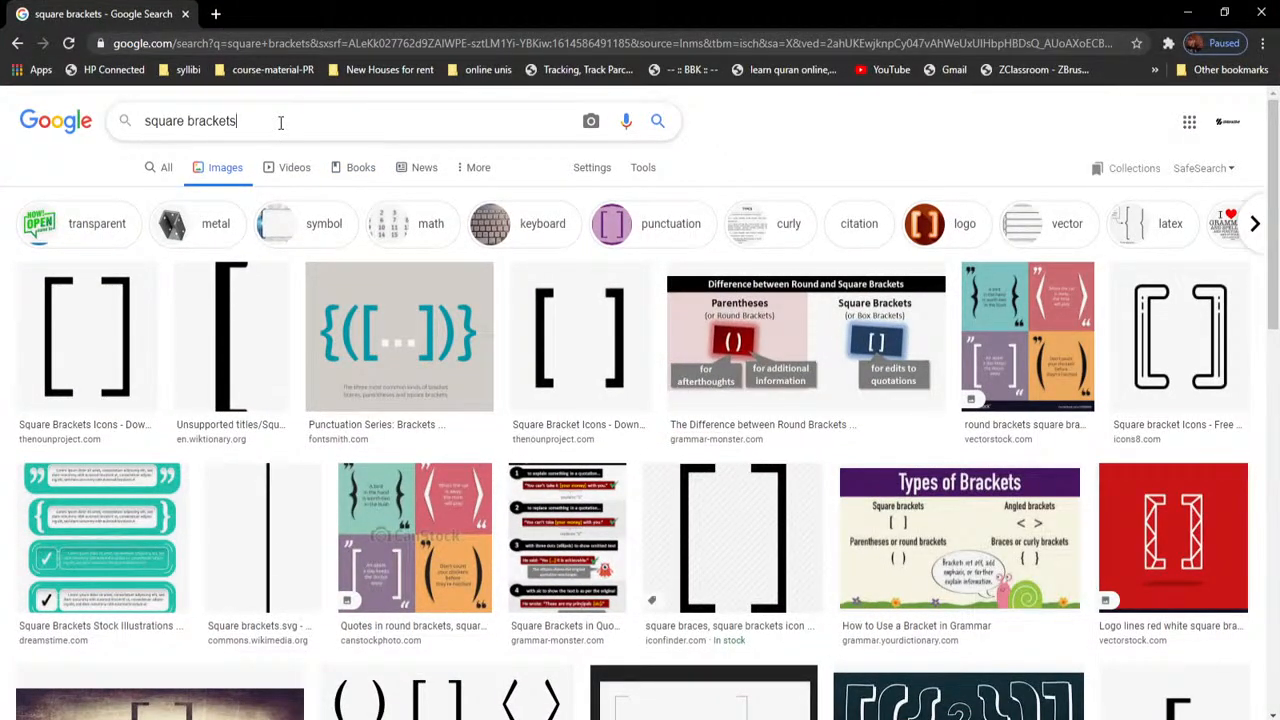
{"action": "type", "text": "on key"}
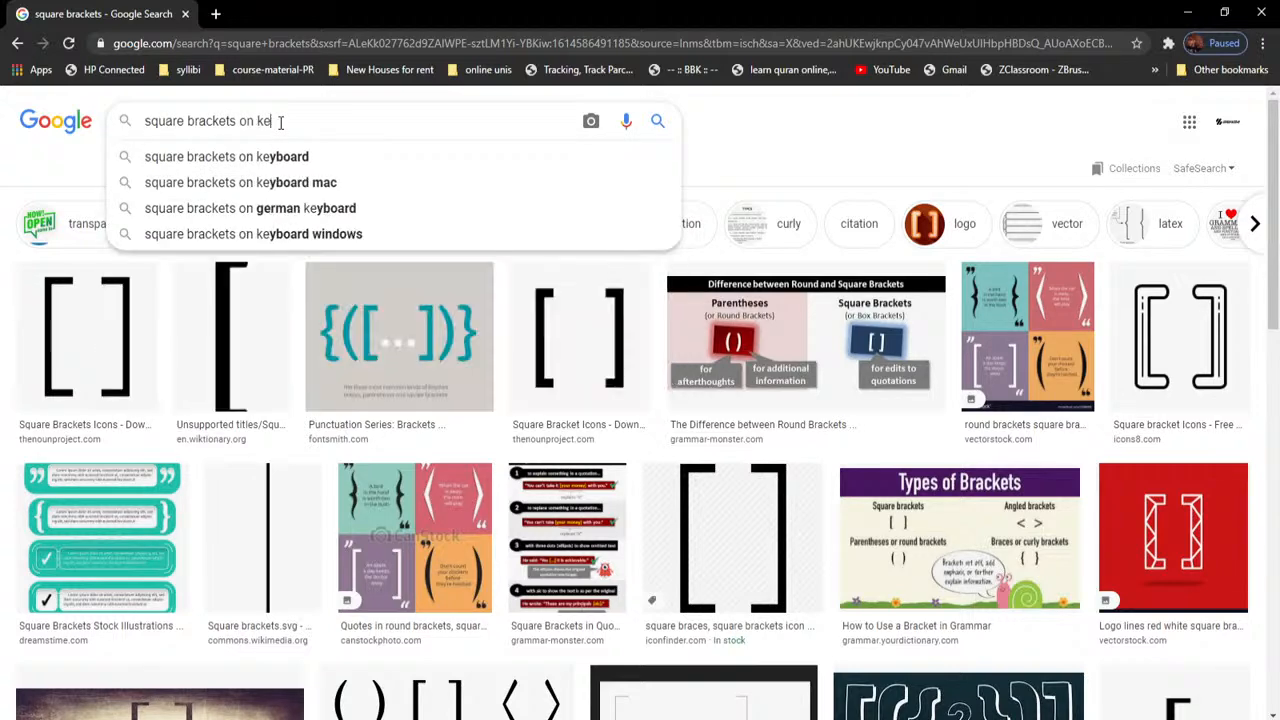
{"action": "type", "text": "board"}
{"action": "key", "text": "Return"}
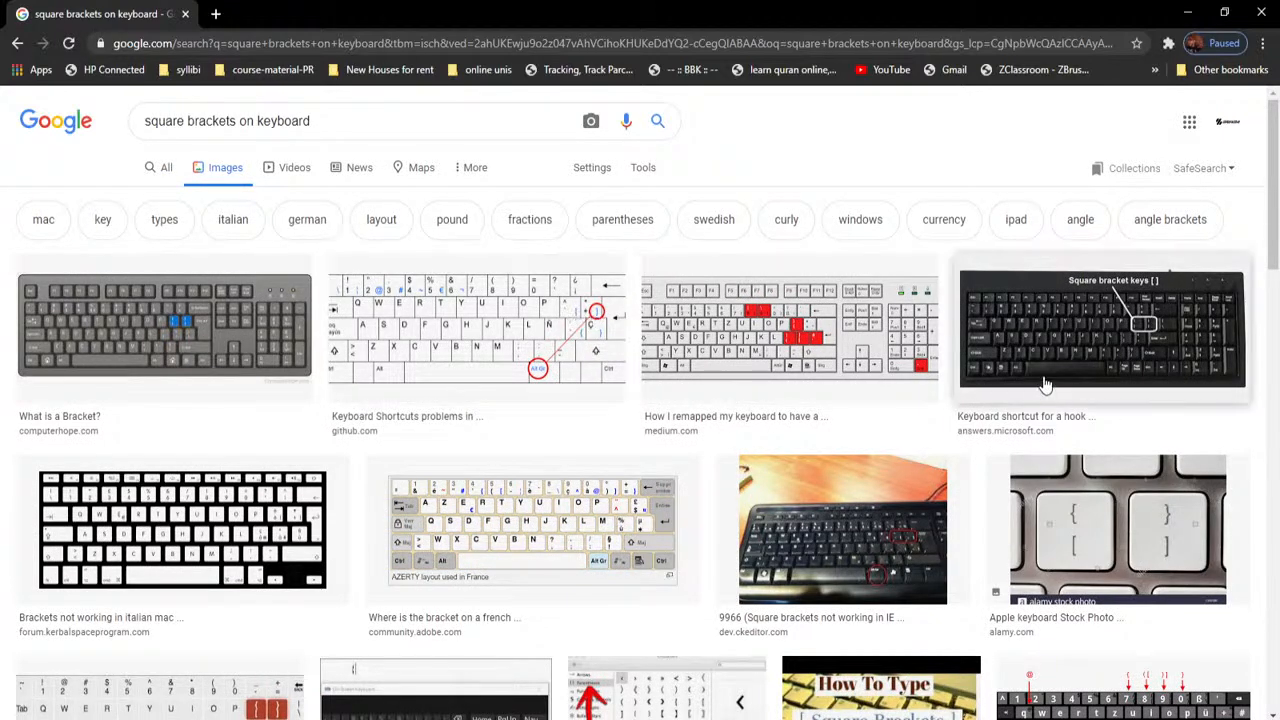
{"action": "left_click", "coordinate": [1087, 538]}
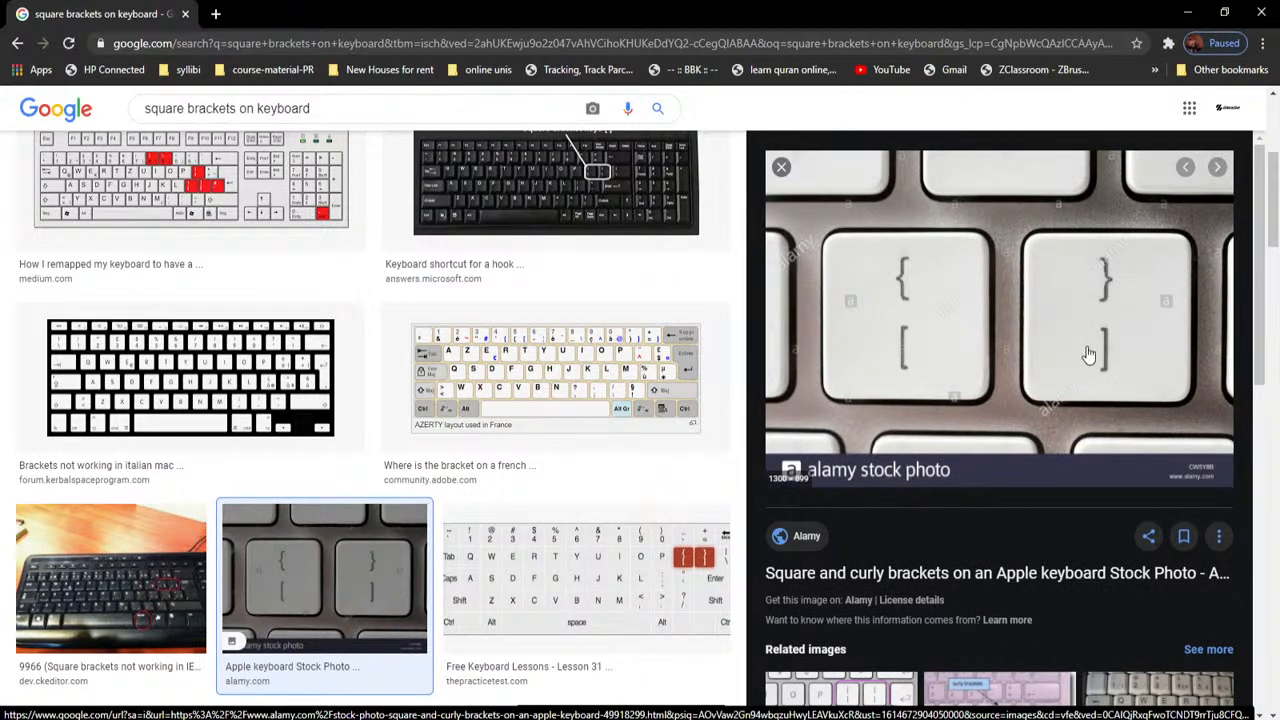
{"action": "left_click", "coordinate": [1262, 14]}
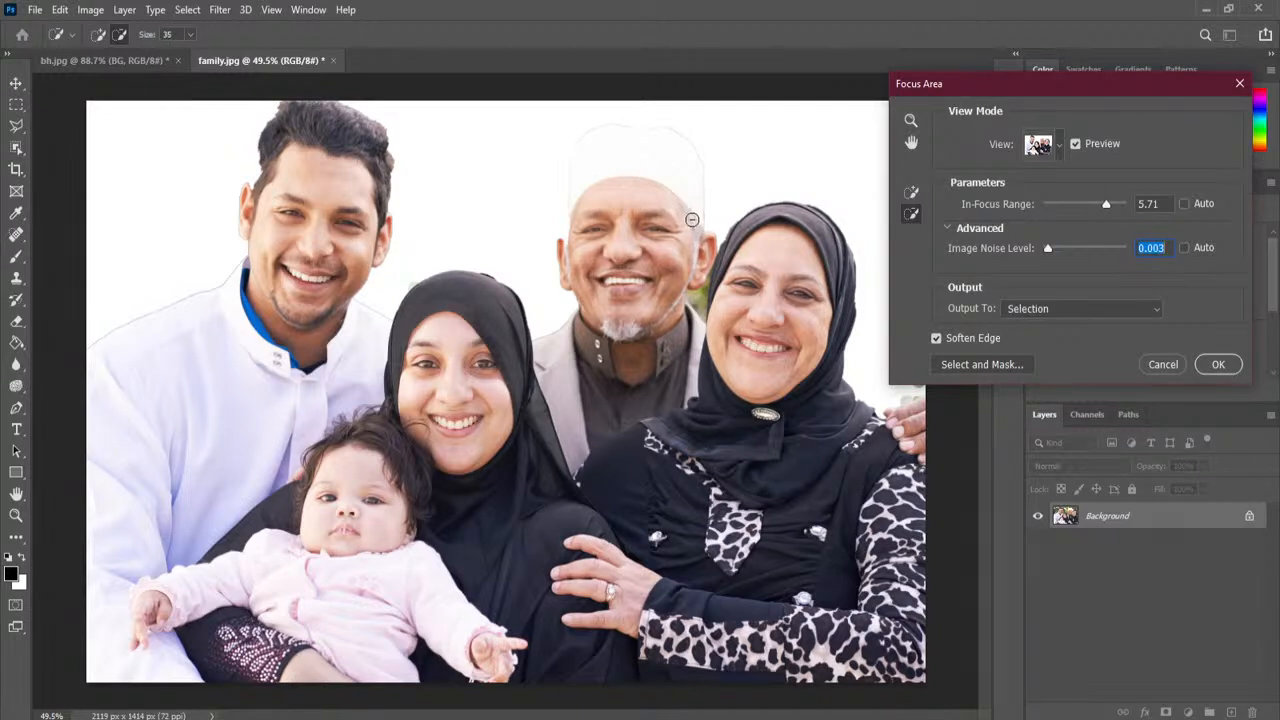
Step: Reduce the subtract brush size to 15 and remove the foliage gap between the older man and the woman beside him
{"action": "key", "text": "bracketright"}
{"action": "key", "text": "bracketleft"}
{"action": "key", "text": "bracketleft"}
{"action": "key", "text": "bracketleft"}
{"action": "key", "text": "bracketleft"}
{"action": "left_click", "coordinate": [704, 286]}
{"action": "left_click", "coordinate": [690, 294]}
{"action": "key", "text": "bracketleft"}
{"action": "left_click", "coordinate": [699, 294]}
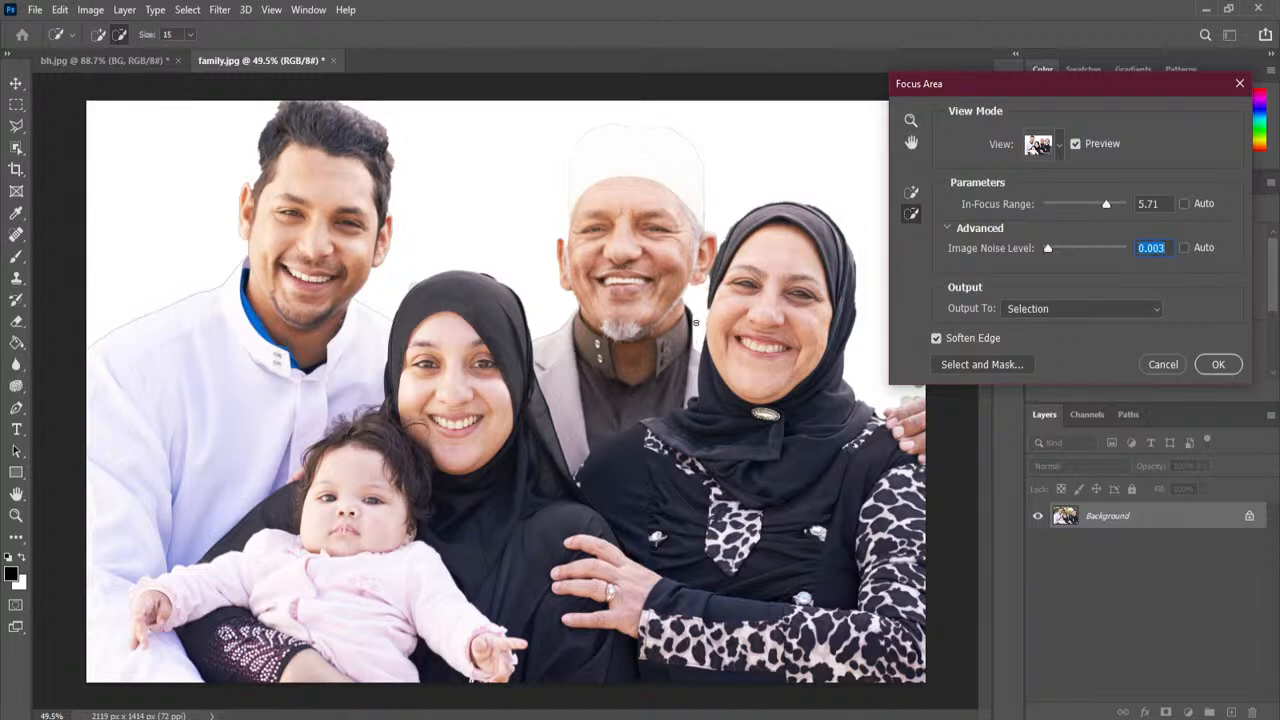
Step: Add the edge of the older man's collar beside the woman's headscarf to the focus area and create the selection
{"action": "left_click", "coordinate": [909, 197]}
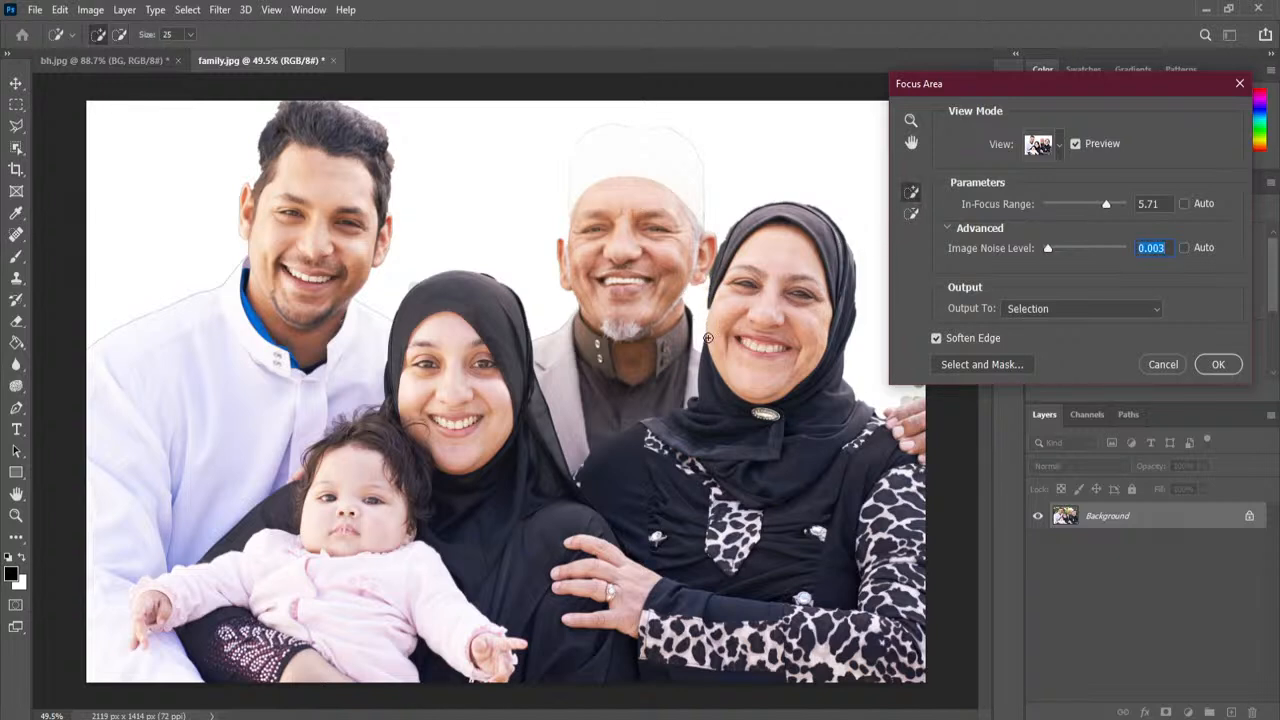
{"action": "left_click_drag", "start_coordinate": [690, 318], "coordinate": [705, 338]}
{"action": "left_click", "coordinate": [1215, 366]}
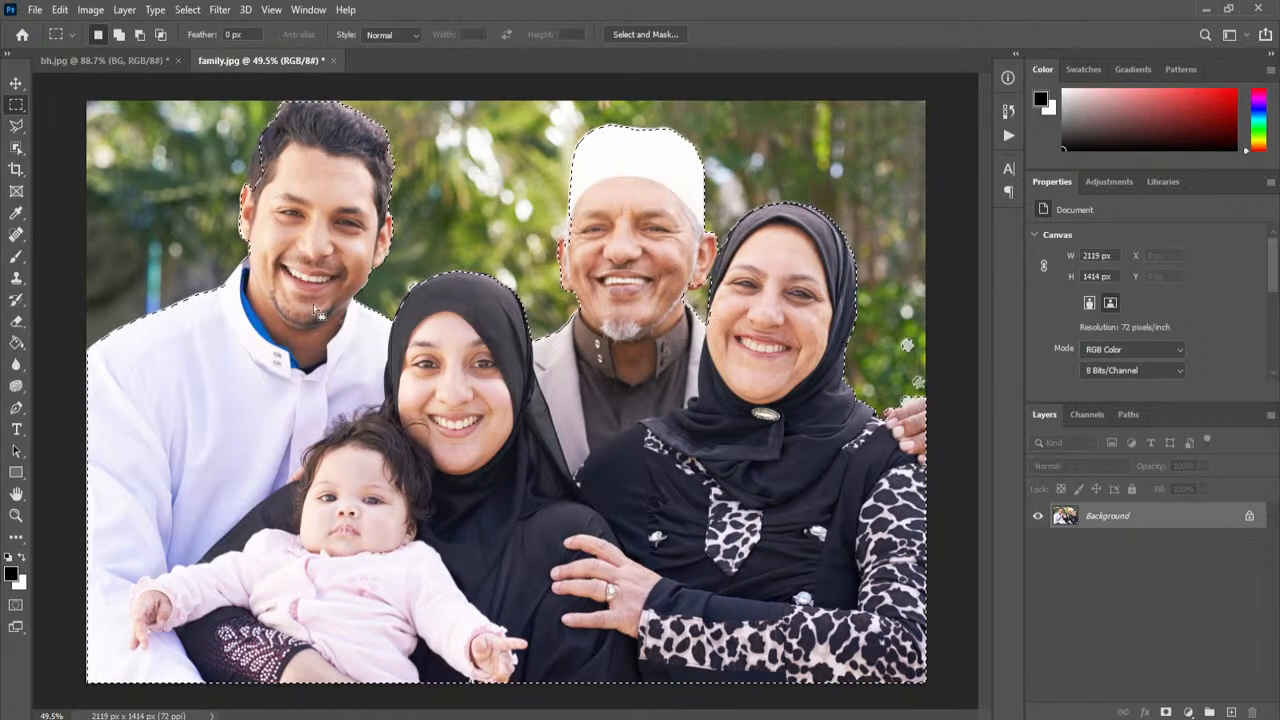
Step: Refine the selection around the hair above the young man's ear with the Lasso tool, adding the missed area
{"action": "left_click", "coordinate": [16, 127]}
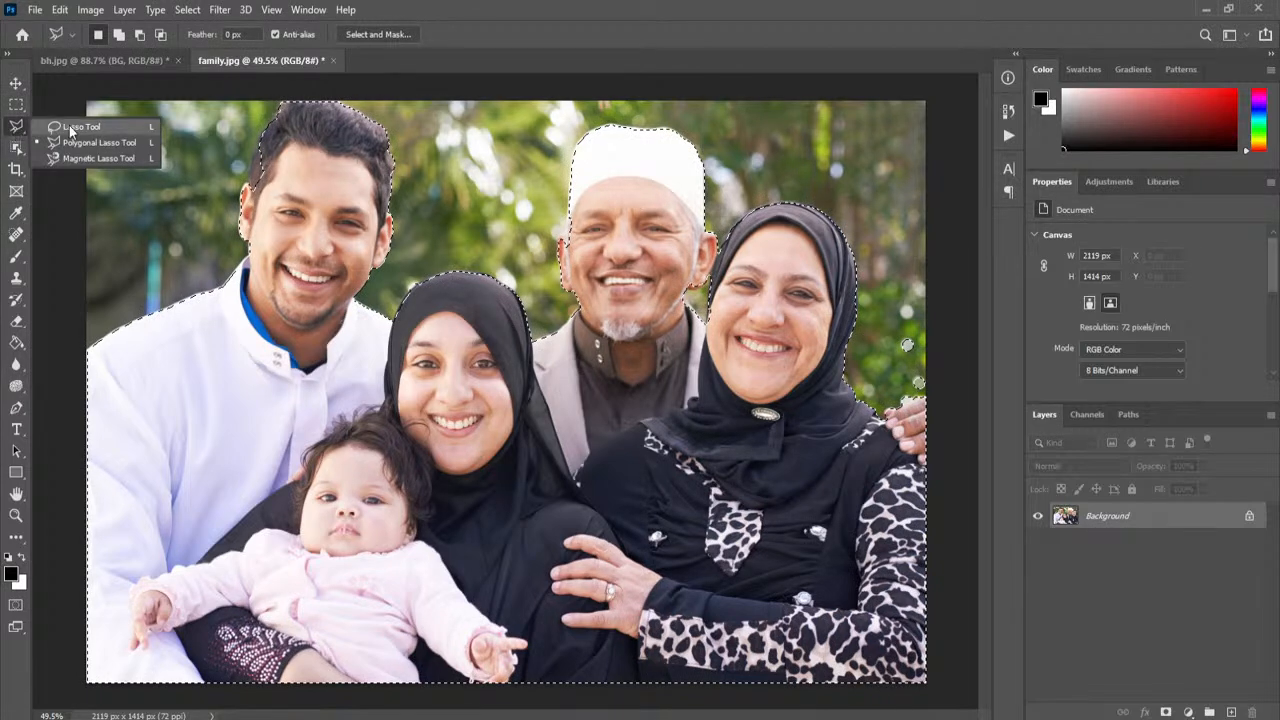
{"action": "left_click", "coordinate": [72, 130]}
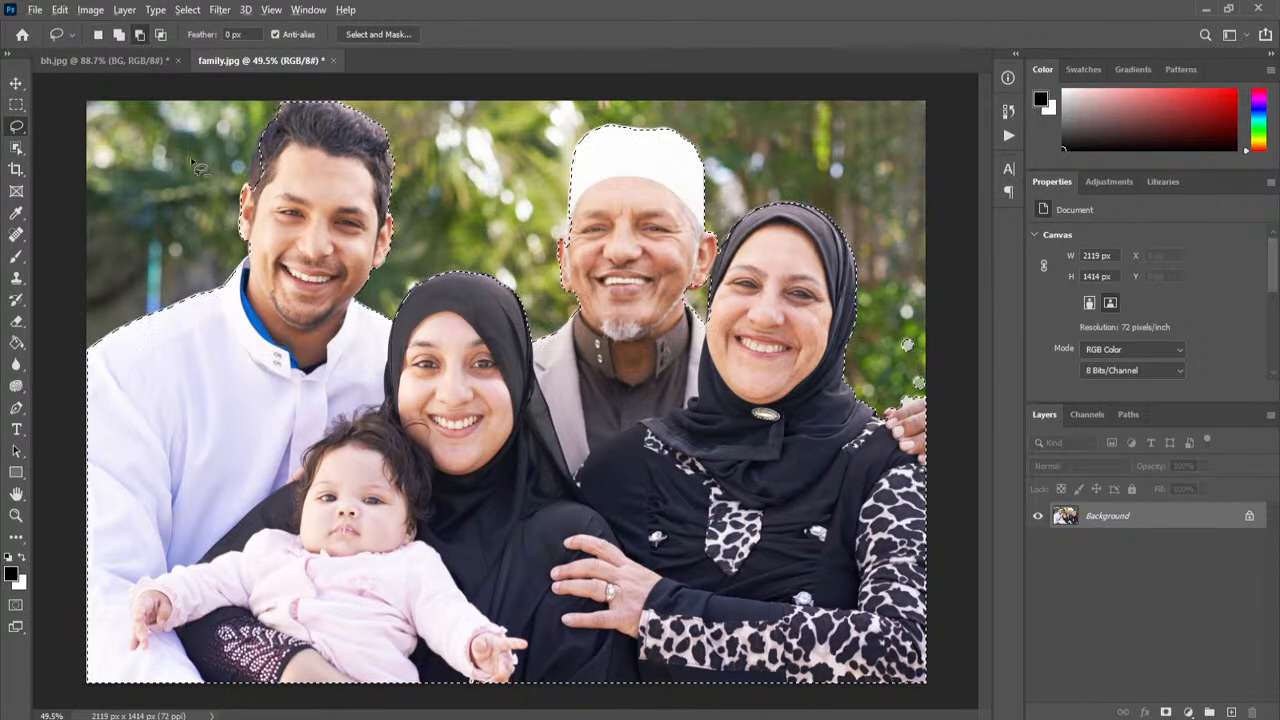
{"action": "scroll", "coordinate": [197, 165], "scroll_direction": "up", "scroll_amount": 5}
{"action": "key", "text": "shift"}
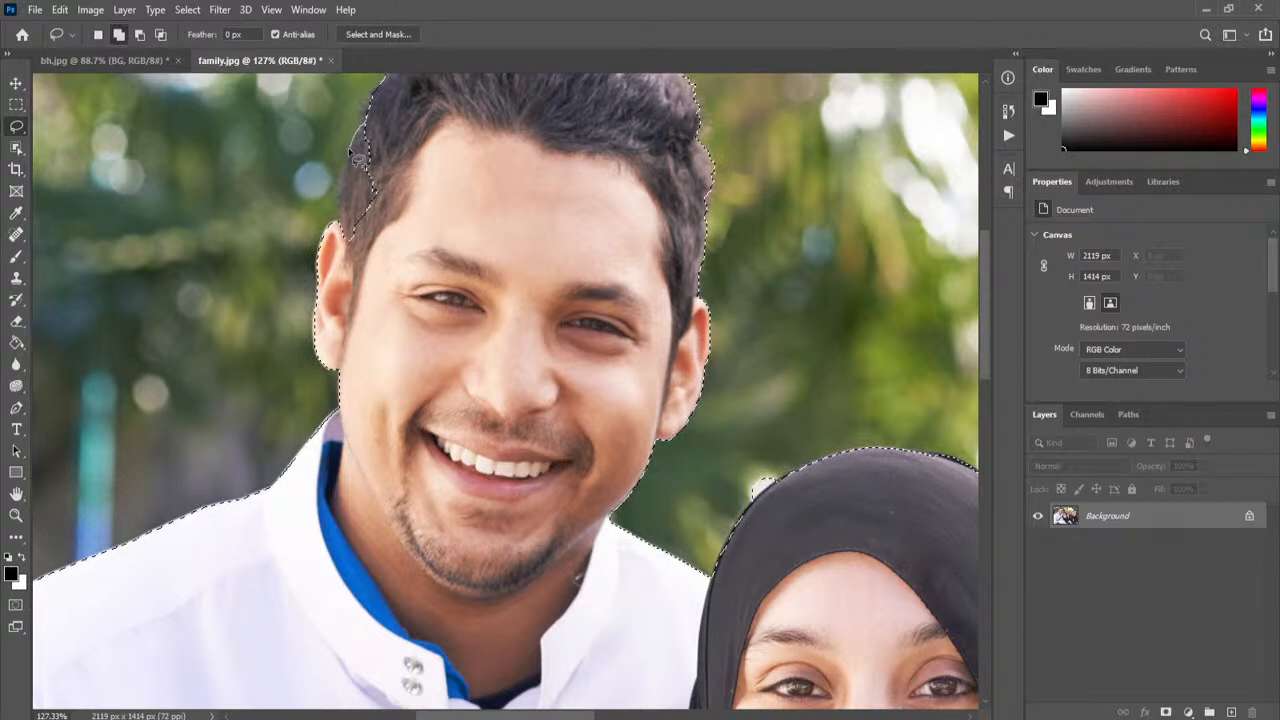
{"action": "left_click_drag", "start_coordinate": [342, 195], "coordinate": [336, 222]}
{"action": "left_click_drag", "start_coordinate": [377, 143], "coordinate": [376, 142]}
{"action": "key", "text": "alt"}
{"action": "scroll", "coordinate": [686, 258], "scroll_direction": "down", "scroll_amount": 5}
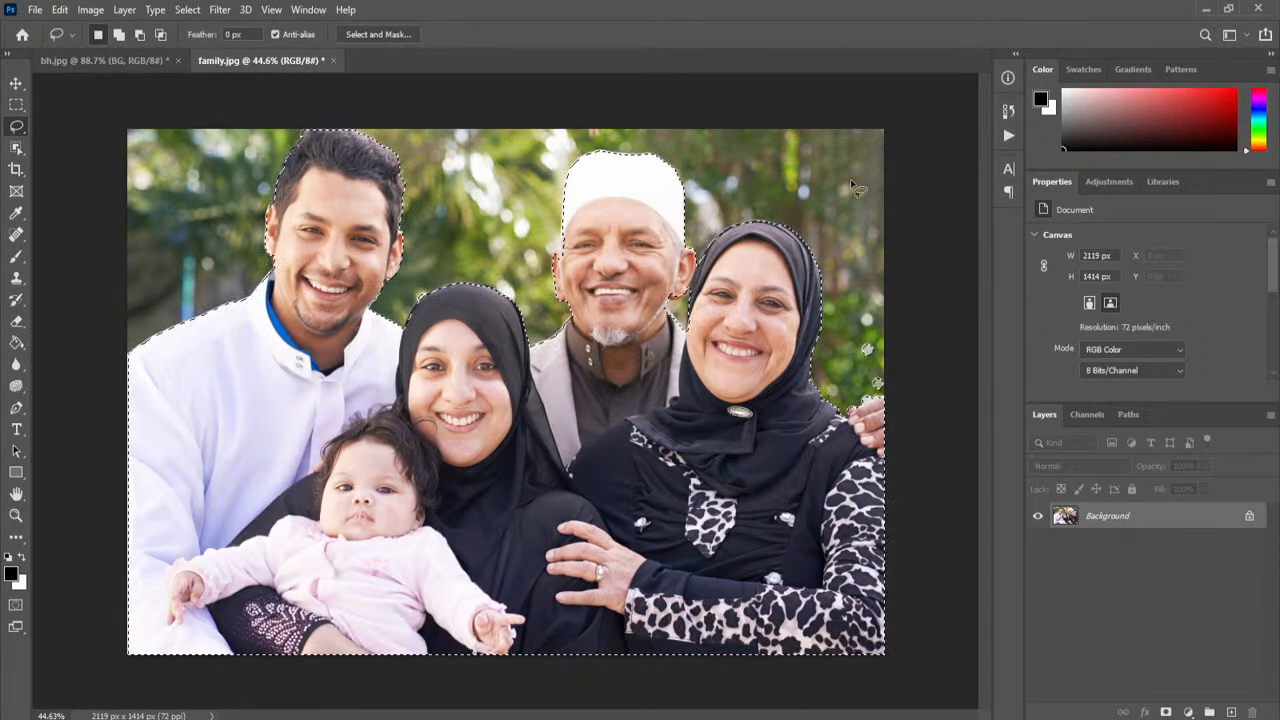
Step: Fill the selected family with the background color using Fill, and undo the fill
{"action": "key", "text": "i"}
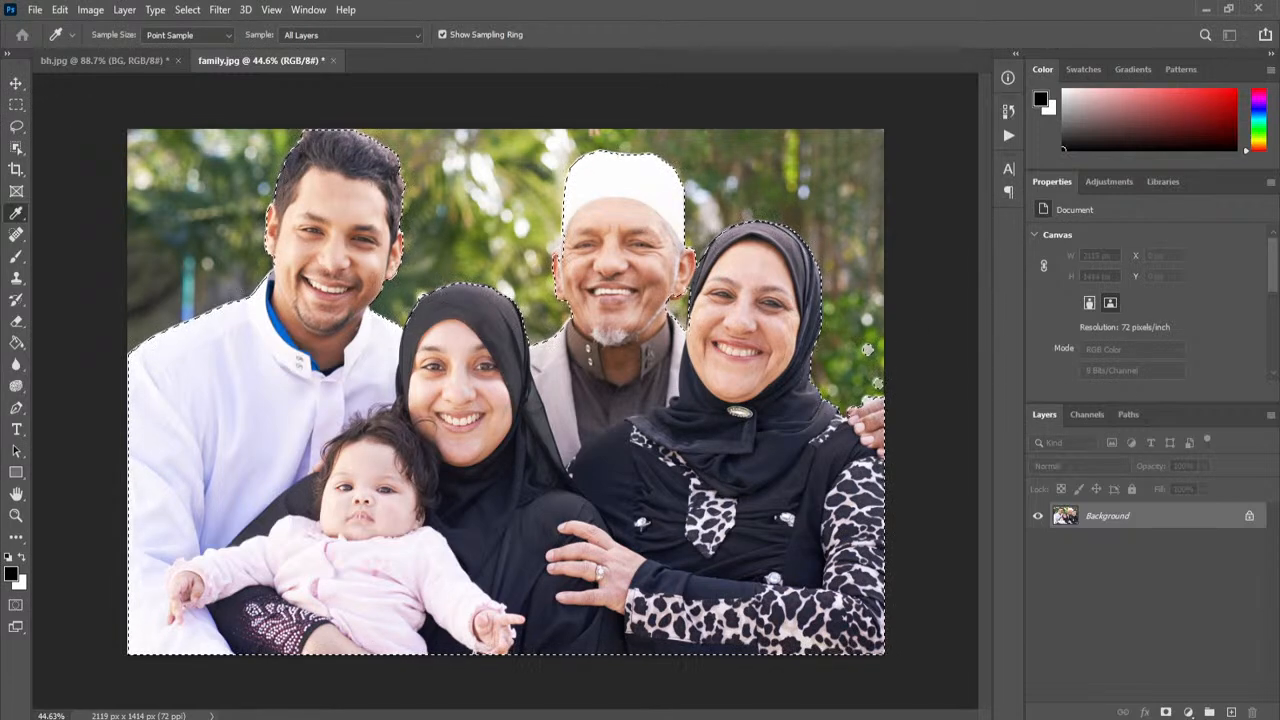
{"action": "key", "text": "shift+BackSpace"}
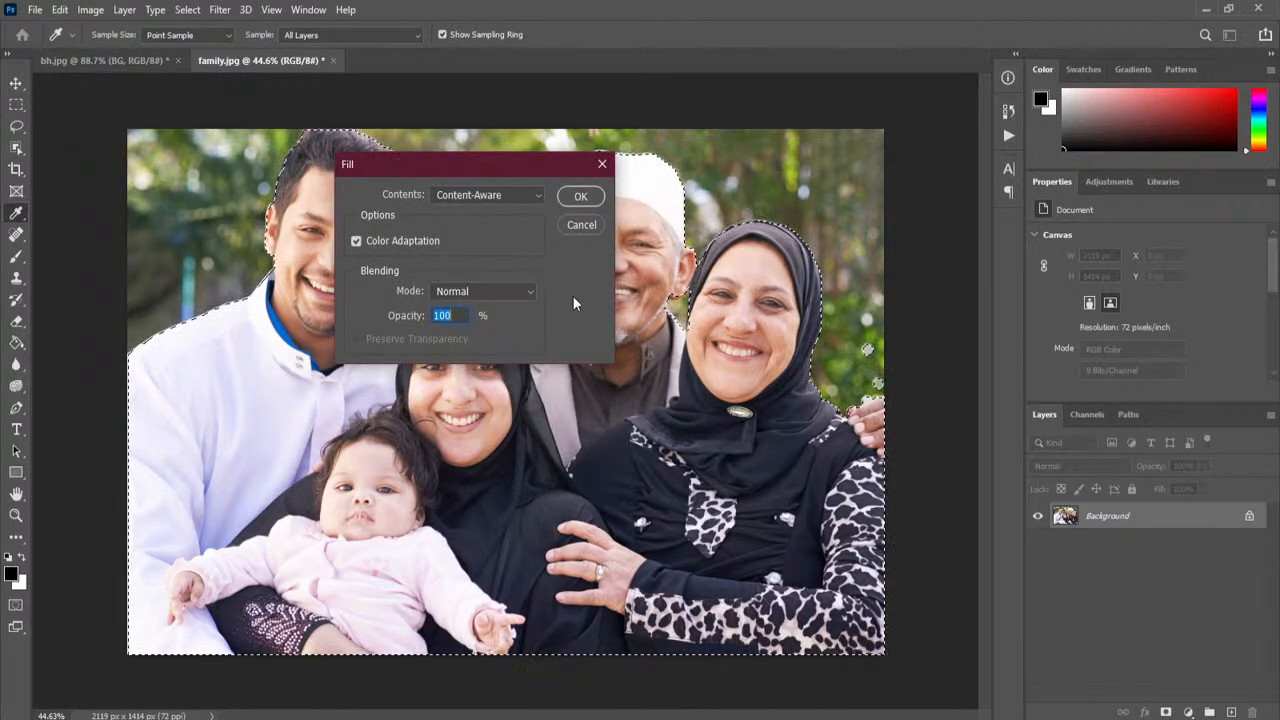
{"action": "left_click", "coordinate": [512, 196]}
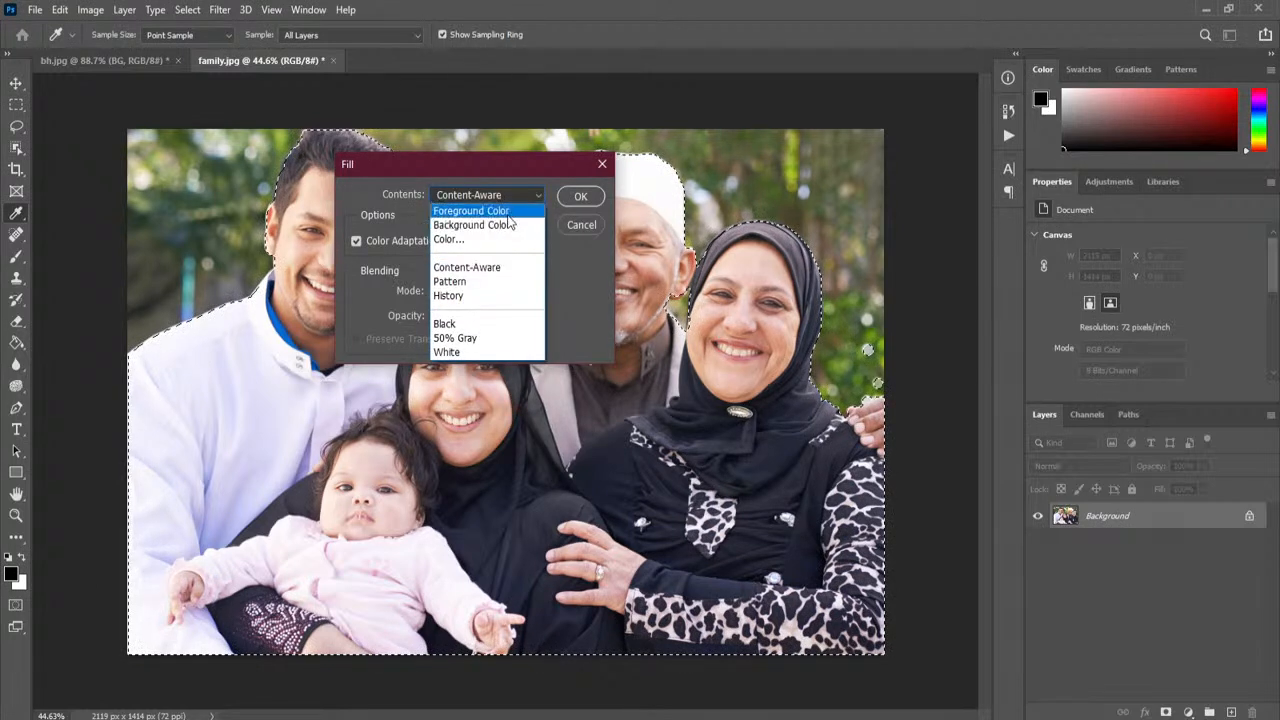
{"action": "left_click", "coordinate": [512, 225]}
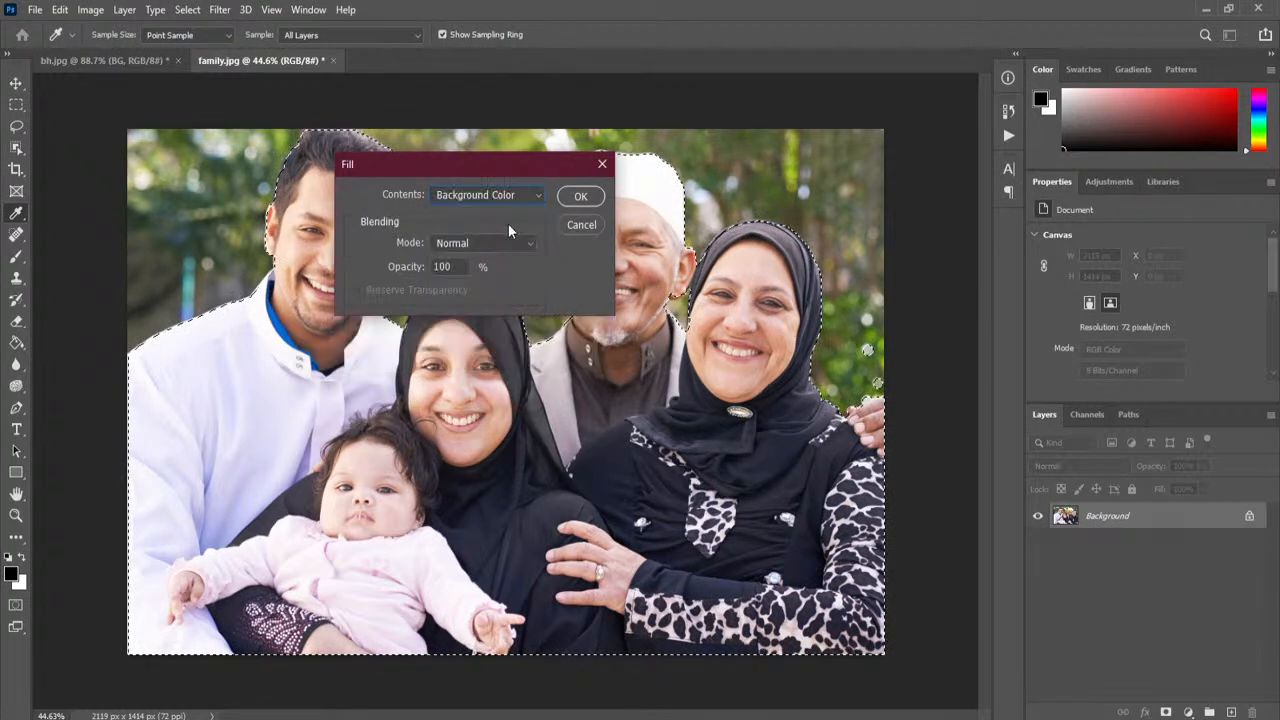
{"action": "left_click", "coordinate": [580, 196]}
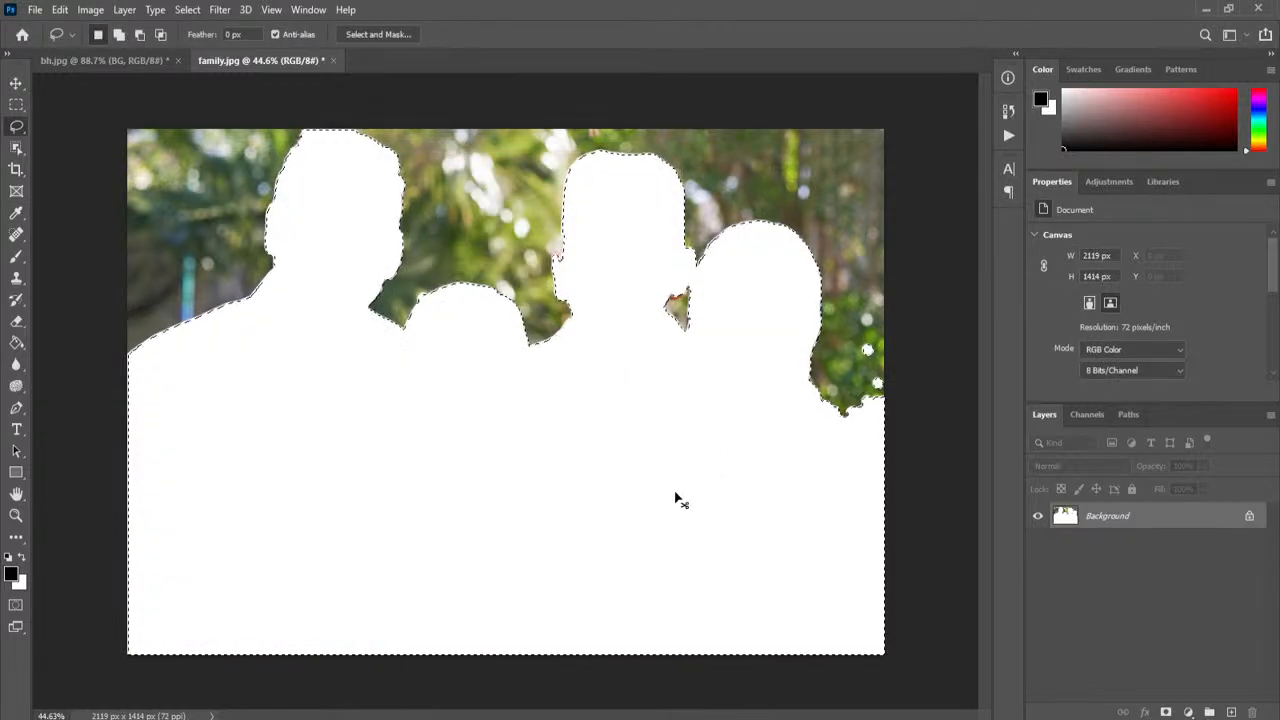
{"action": "key", "text": "ctrl+z"}
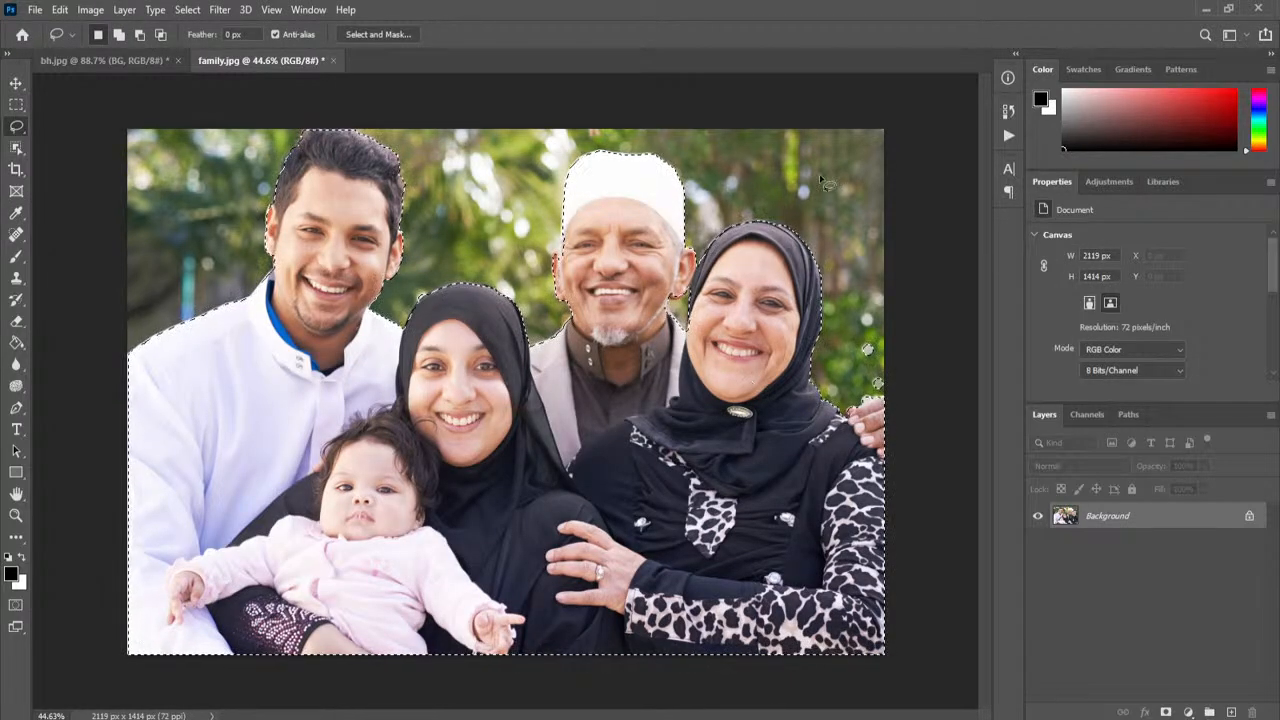
Step: Invert the selection to the foliage behind the family, fill it with the background color, and undo that fill
{"action": "left_click", "coordinate": [190, 12]}
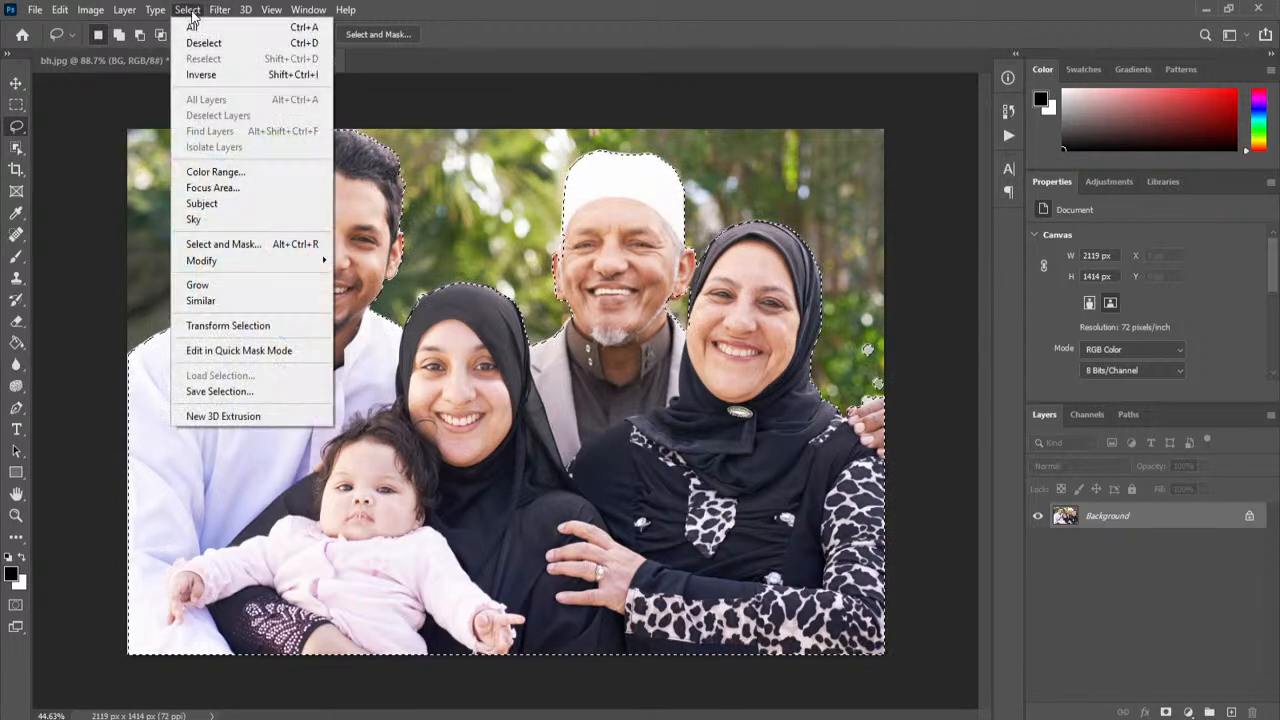
{"action": "left_click", "coordinate": [205, 74]}
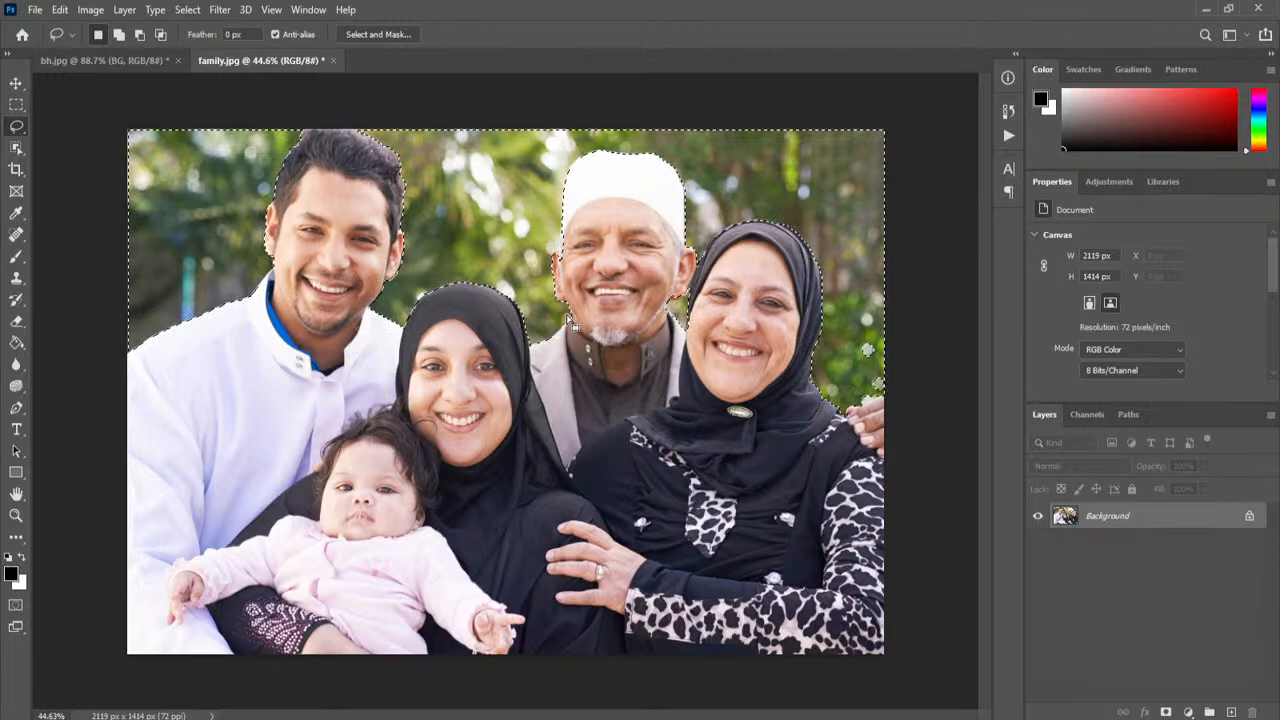
{"action": "key", "text": "shift+F5"}
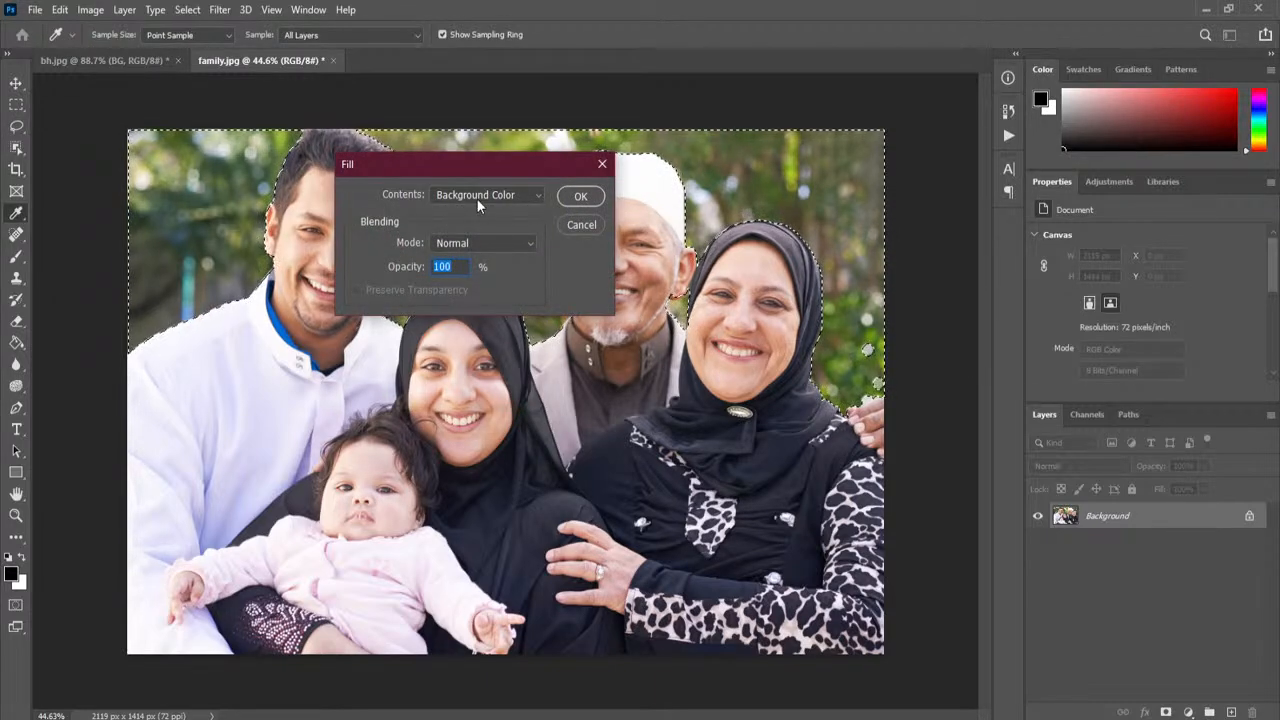
{"action": "left_click", "coordinate": [580, 197]}
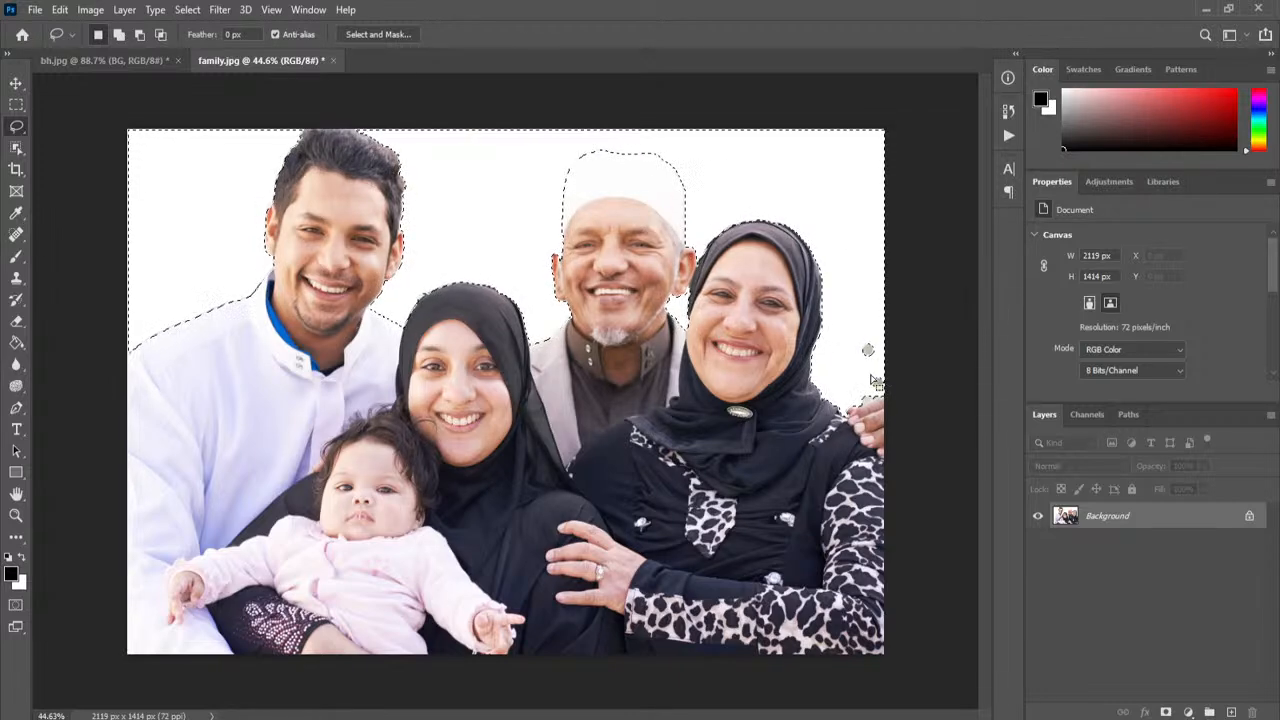
{"action": "key", "text": "ctrl+z"}
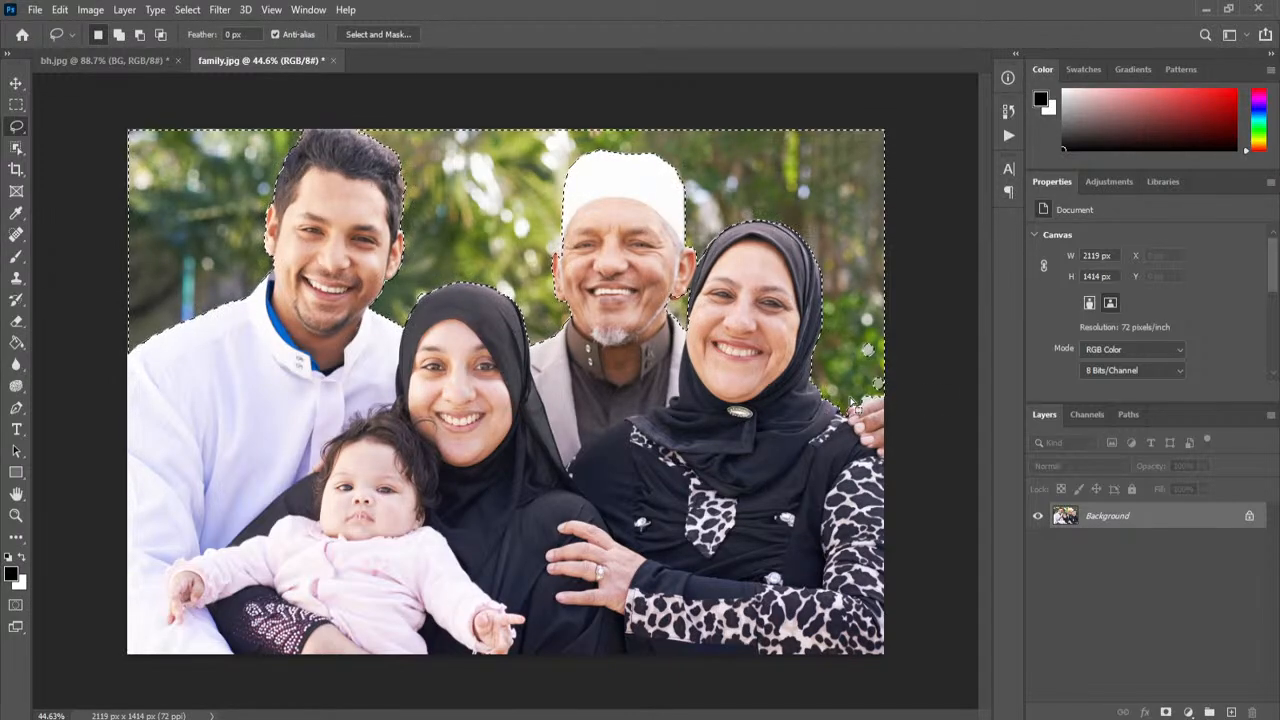
Step: Clear the selection and draw a rectangular marquee from the young man's face down to the young woman's shoulder
{"action": "left_click", "coordinate": [16, 105]}
{"action": "left_click", "coordinate": [577, 291]}
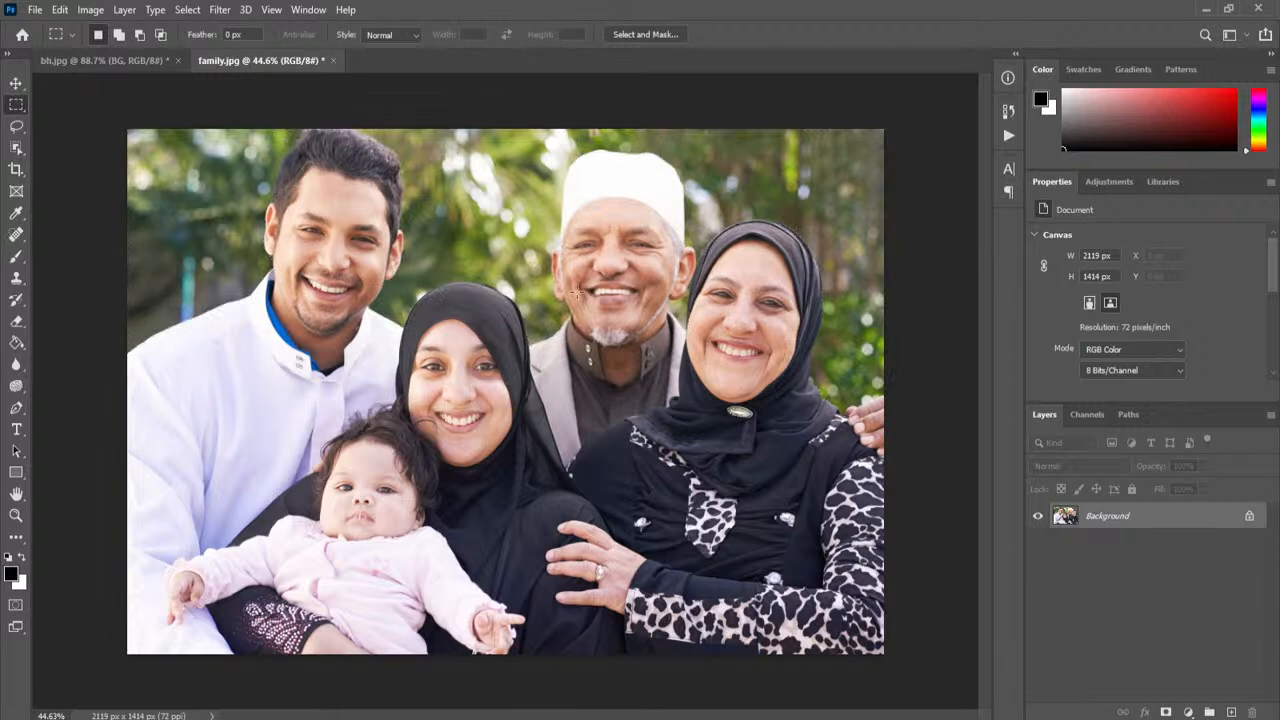
{"action": "left_click", "coordinate": [186, 10]}
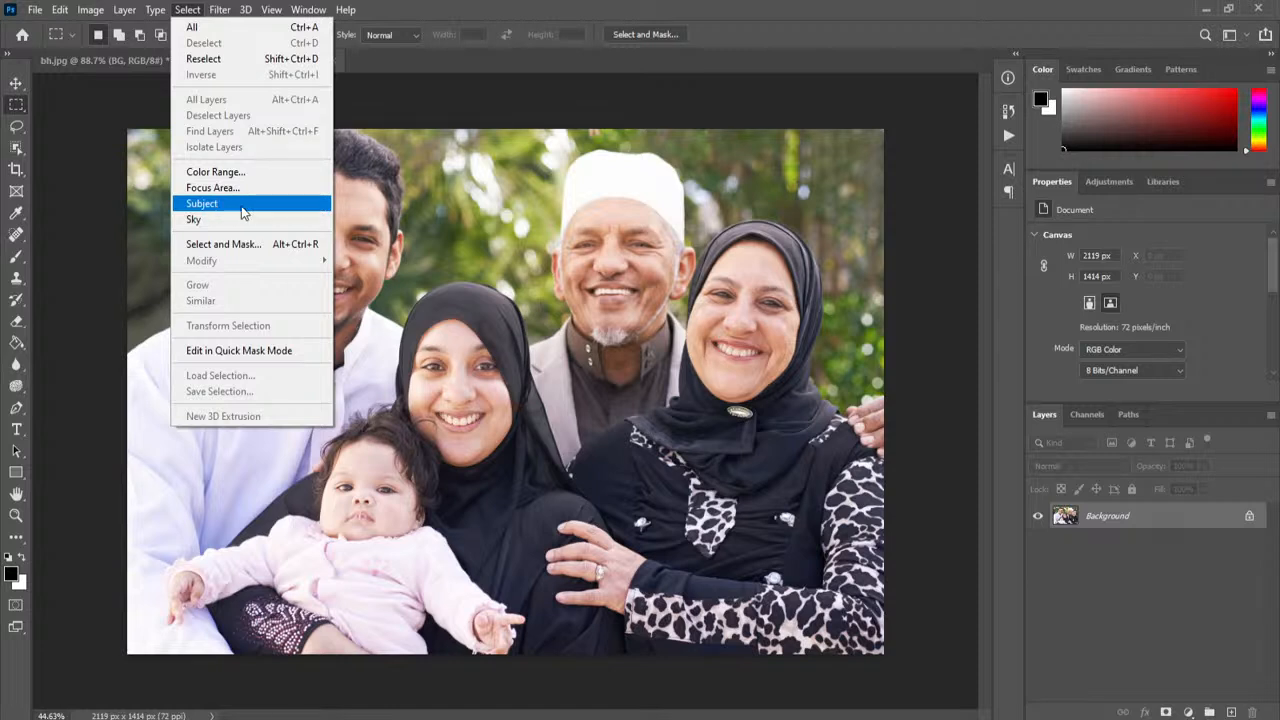
{"action": "left_click", "coordinate": [18, 108]}
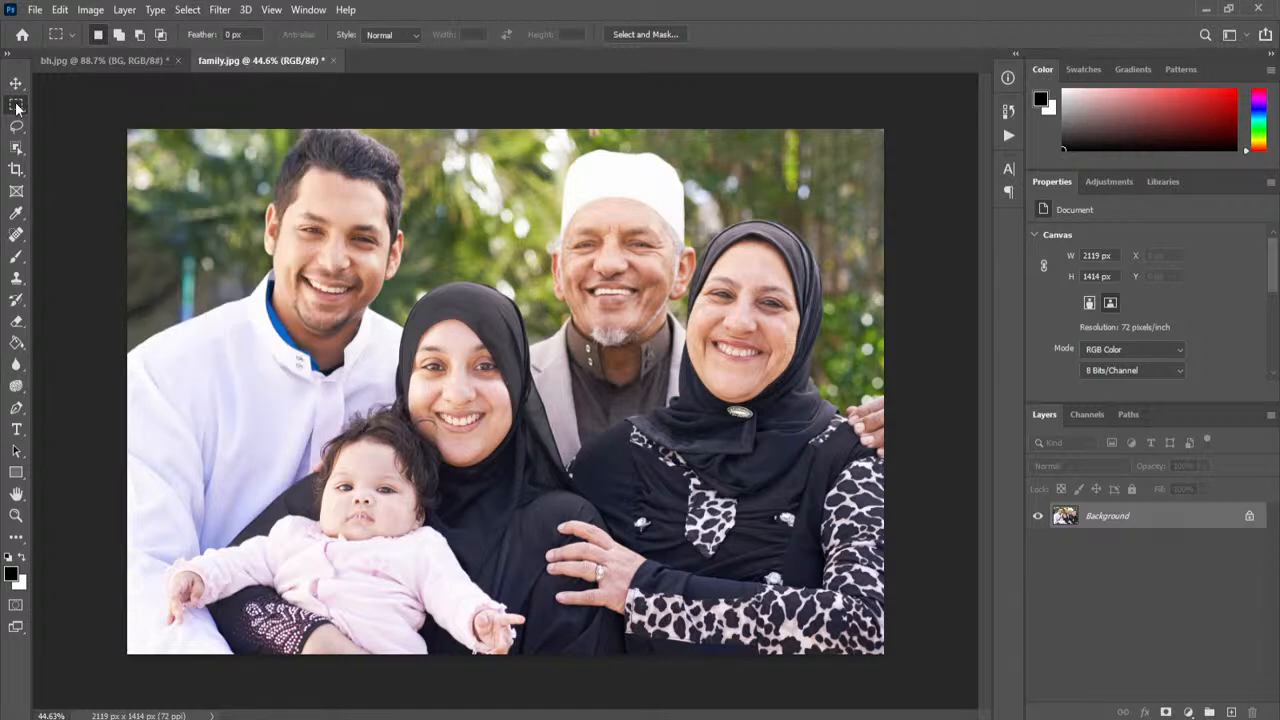
{"action": "left_click_drag", "start_coordinate": [345, 238], "coordinate": [571, 503]}
{"action": "left_click", "coordinate": [188, 10]}
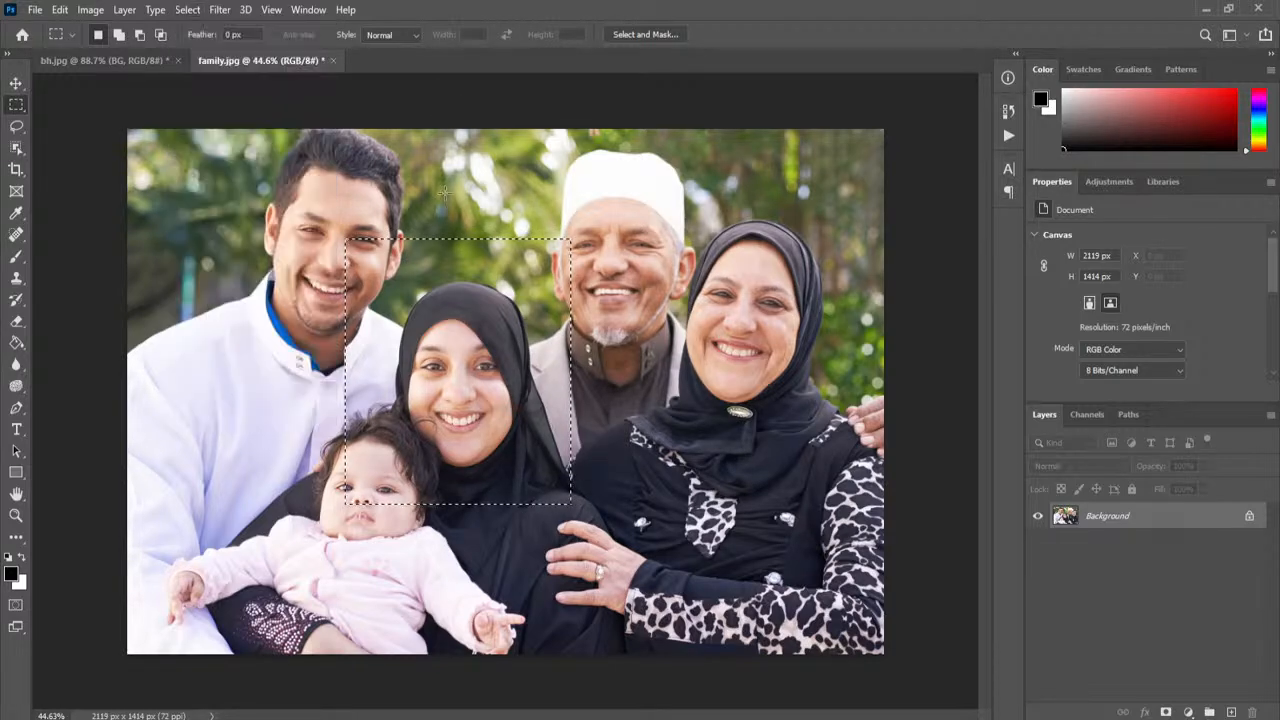
Step: In bh.jpg, draw a marquee about 138 by 224 px around the distant teal tower and replace it with a Select Subject selection
{"action": "left_click", "coordinate": [97, 64]}
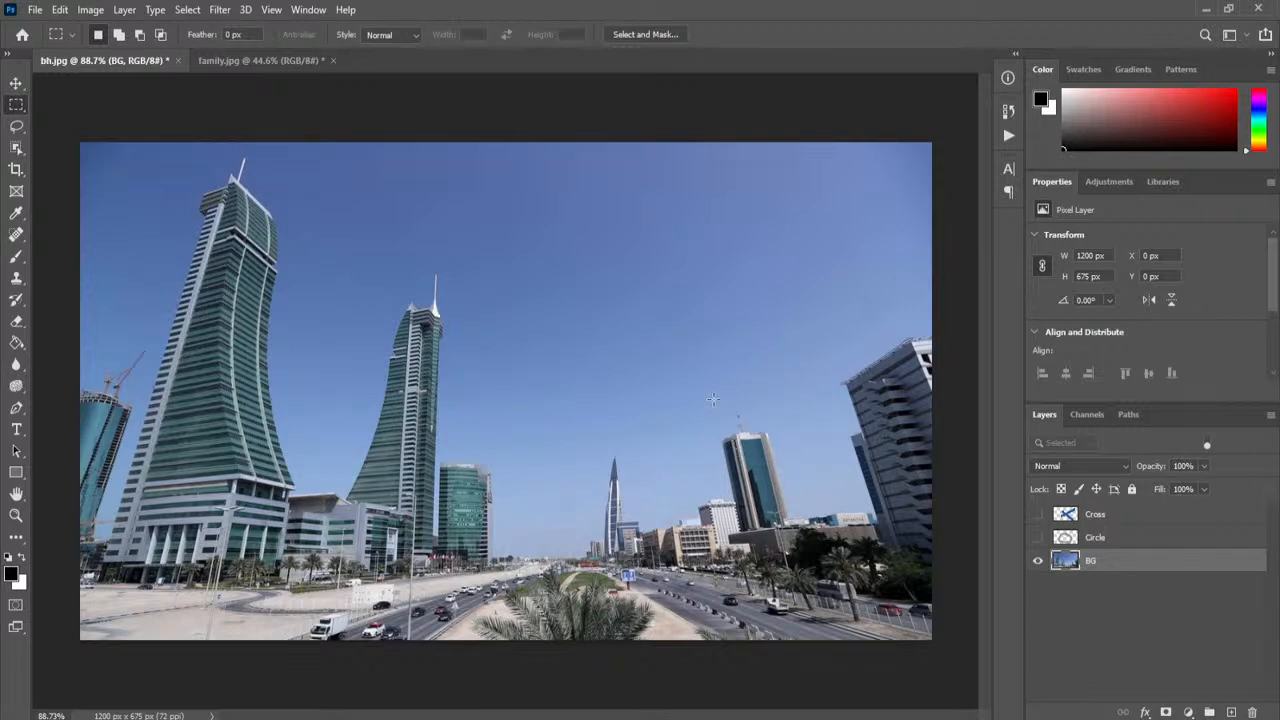
{"action": "left_click_drag", "start_coordinate": [711, 390], "coordinate": [806, 548]}
{"action": "left_click", "coordinate": [187, 9]}
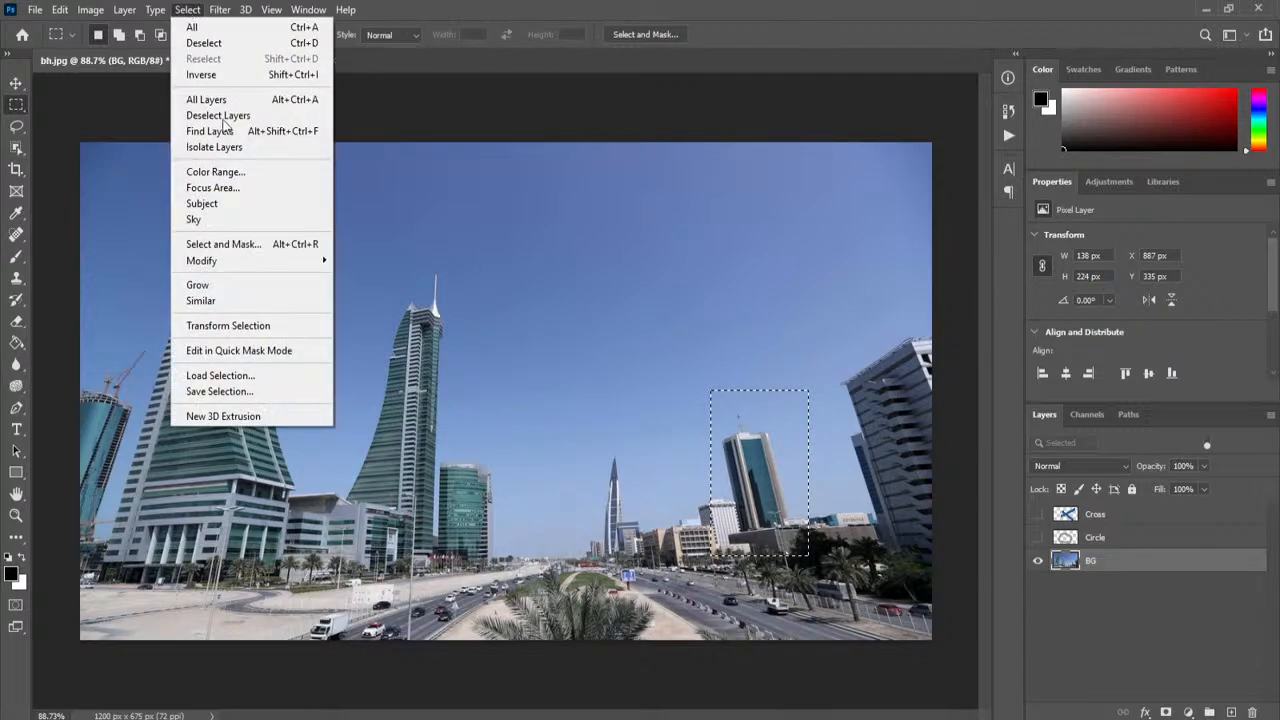
{"action": "left_click", "coordinate": [246, 207]}
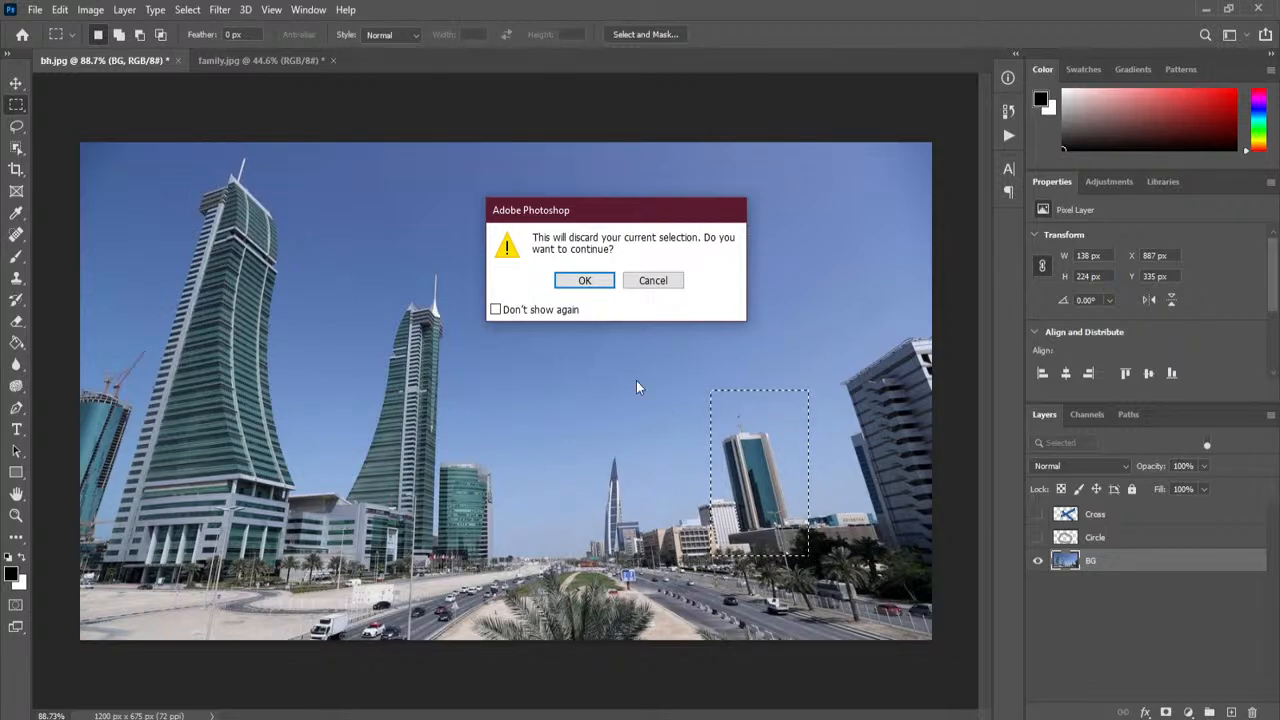
{"action": "left_click", "coordinate": [591, 282]}
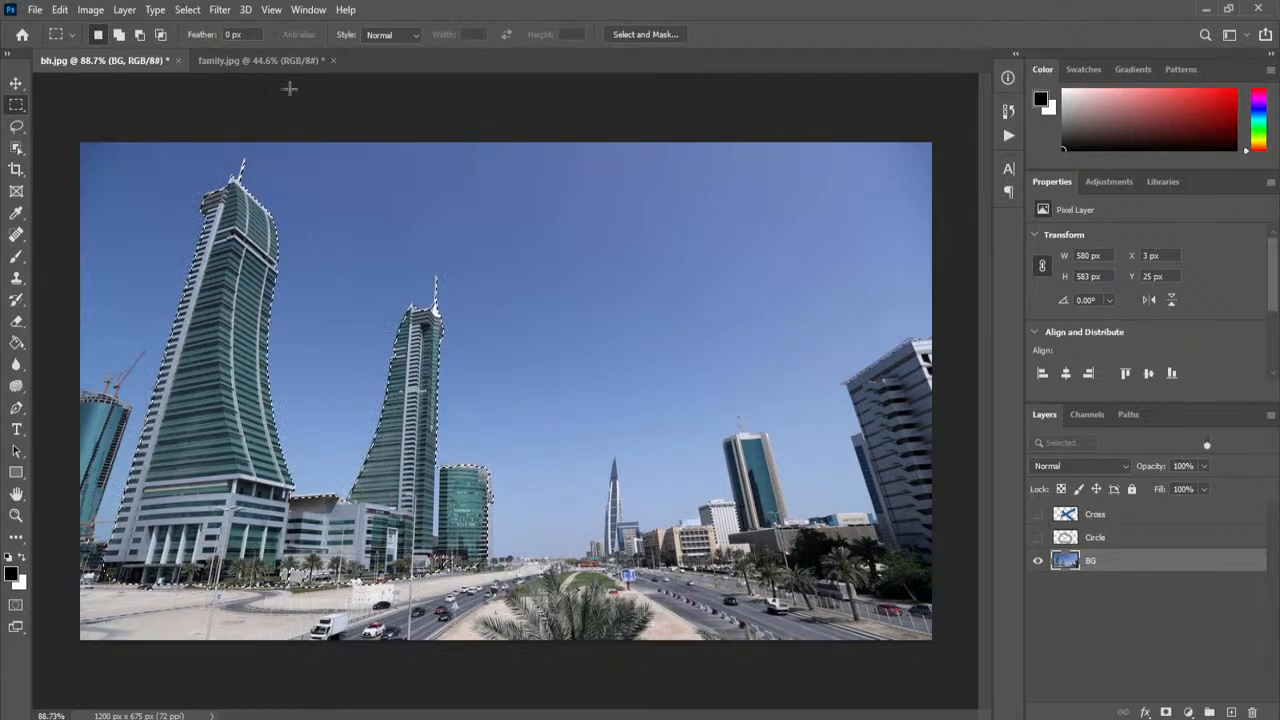
Step: Clear the subject selection from the large towers
{"action": "left_click", "coordinate": [188, 10]}
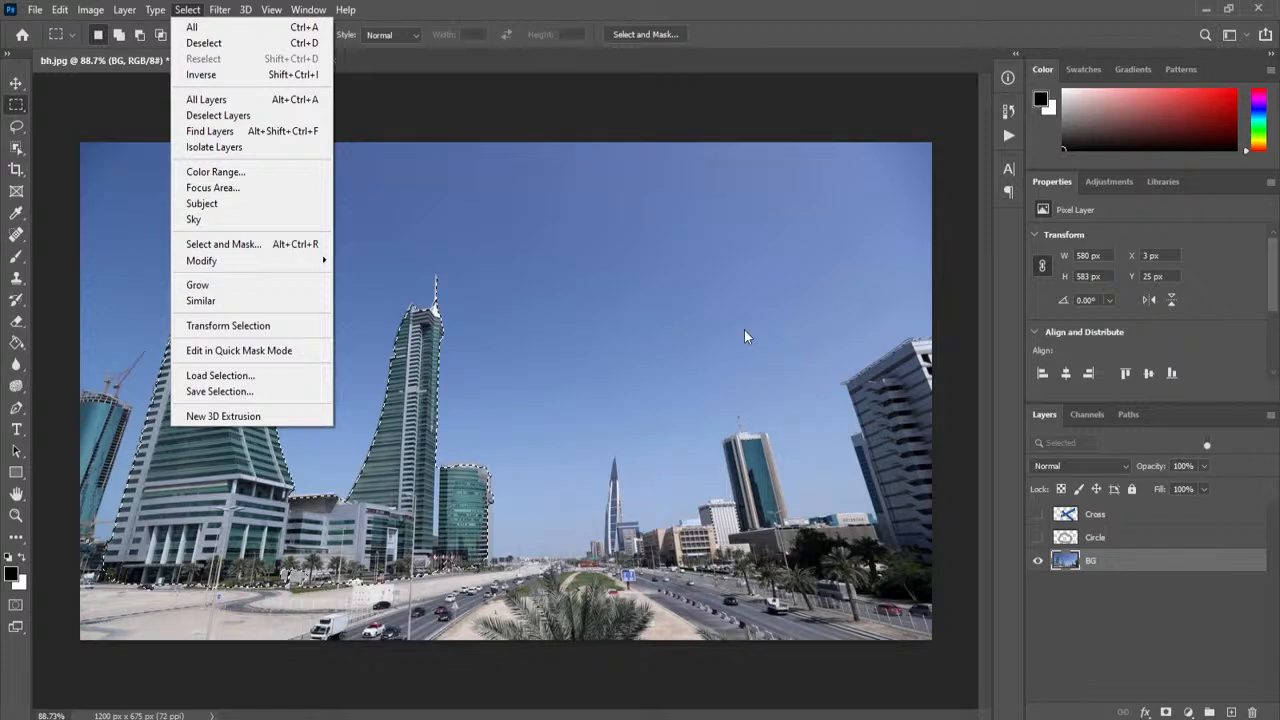
{"action": "left_click", "coordinate": [691, 128]}
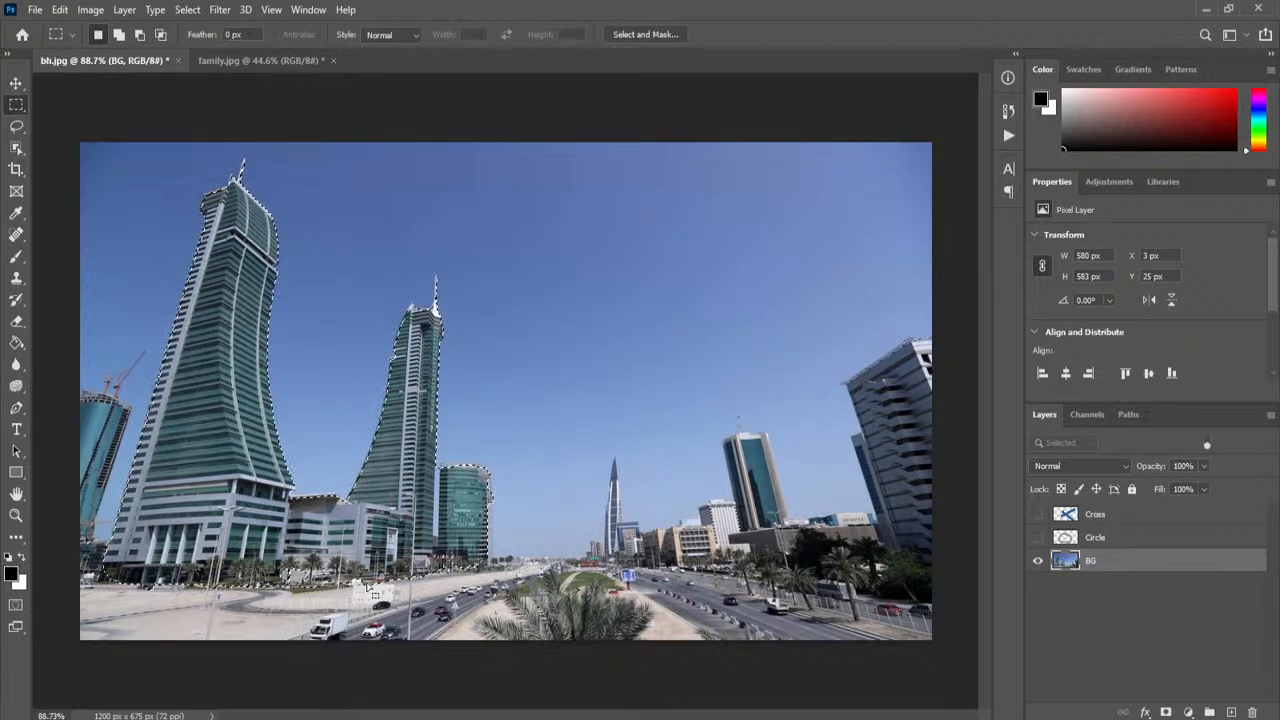
{"action": "left_click", "coordinate": [613, 404]}
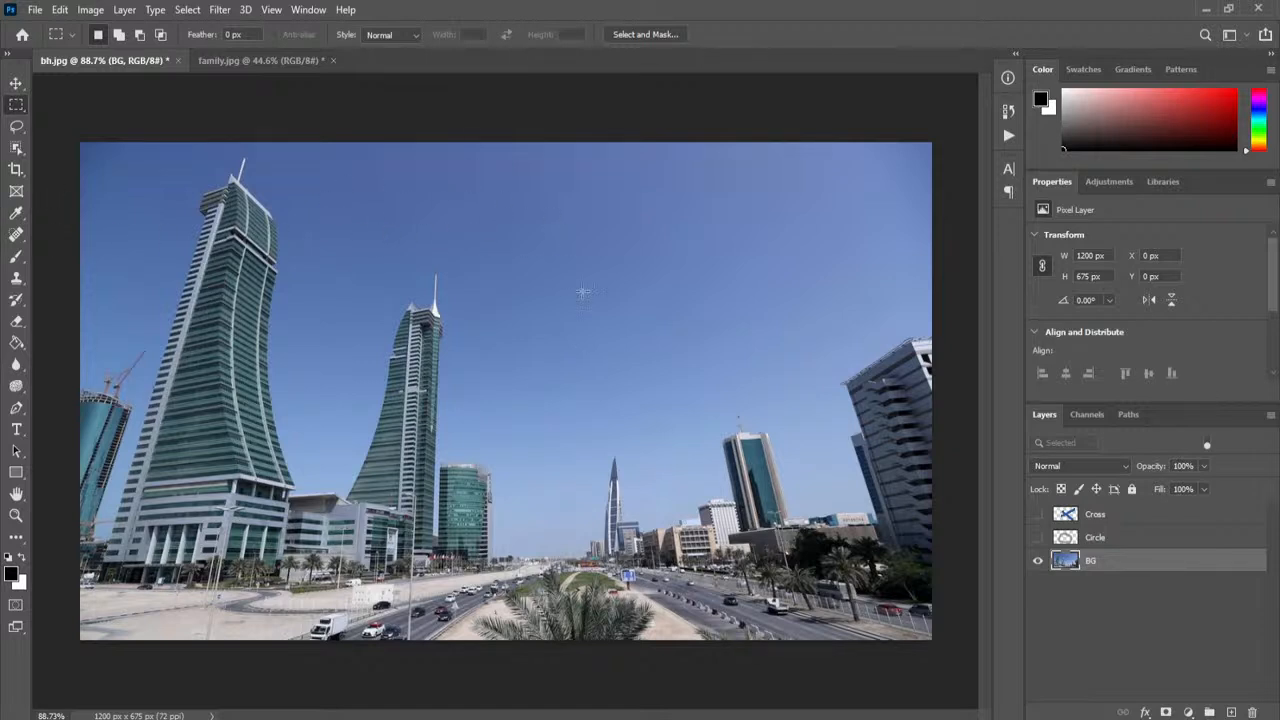
Step: Loop around the distant teal tower with the Object Selection tool in Lasso mode and inspect the selection edge up close
{"action": "left_click", "coordinate": [17, 148]}
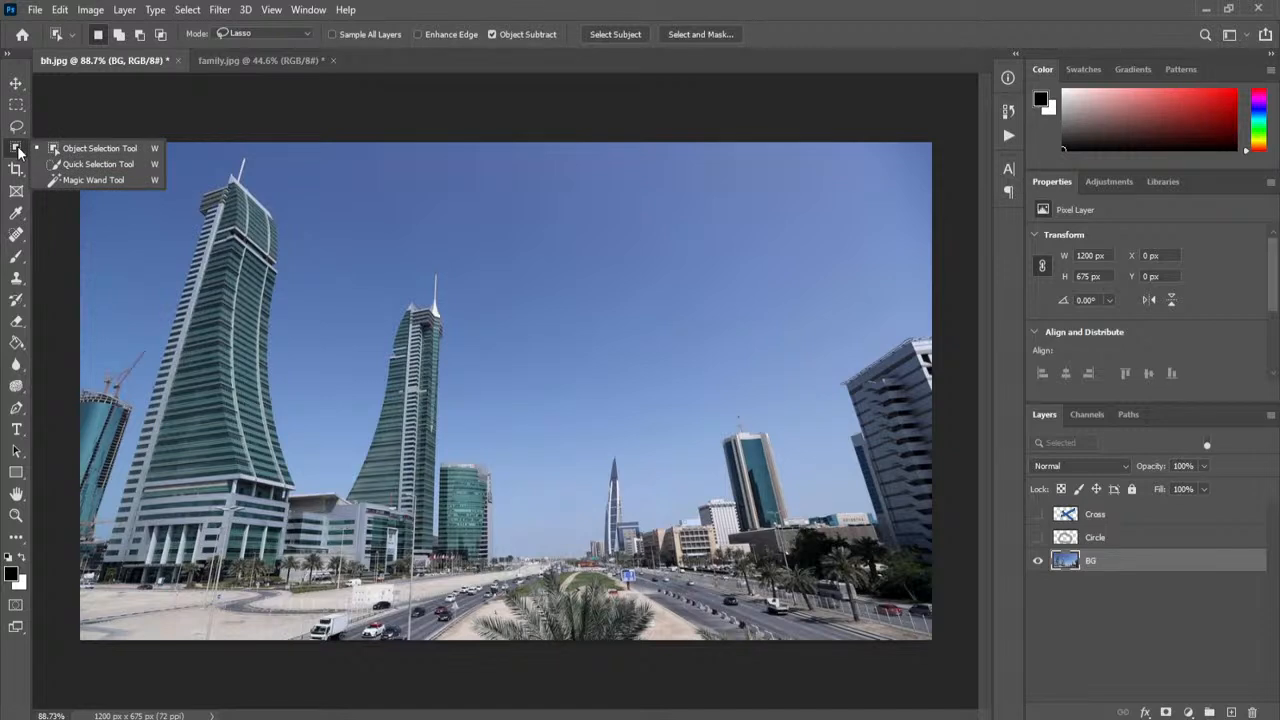
{"action": "left_click", "coordinate": [110, 151]}
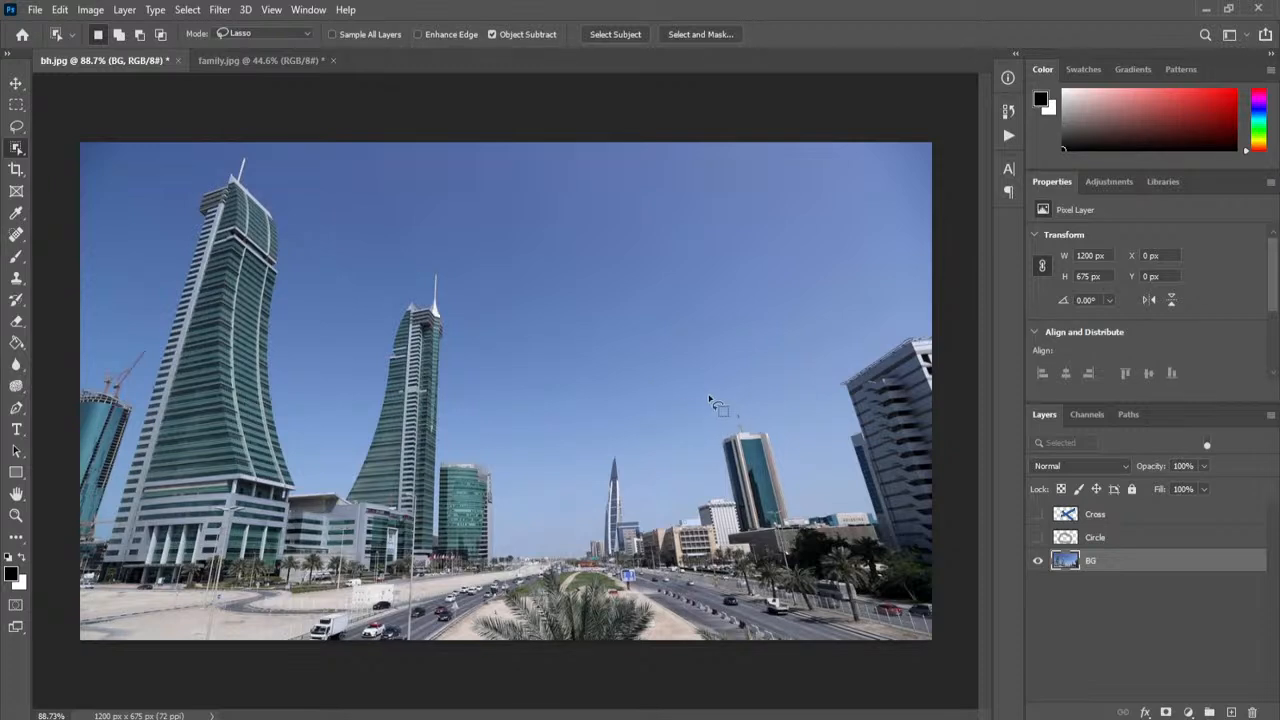
{"action": "mouse_move", "coordinate": [712, 400]}
{"action": "left_mouse_down"}
{"action": "mouse_move", "coordinate": [776, 455]}
{"action": "mouse_move", "coordinate": [798, 452]}
{"action": "left_mouse_up"}
{"action": "left_click", "coordinate": [650, 293]}
{"action": "mouse_move", "coordinate": [748, 385]}
{"action": "left_mouse_down"}
{"action": "mouse_move", "coordinate": [716, 418]}
{"action": "mouse_move", "coordinate": [701, 465]}
{"action": "mouse_move", "coordinate": [709, 513]}
{"action": "mouse_move", "coordinate": [759, 563]}
{"action": "mouse_move", "coordinate": [816, 545]}
{"action": "mouse_move", "coordinate": [790, 412]}
{"action": "left_mouse_up"}
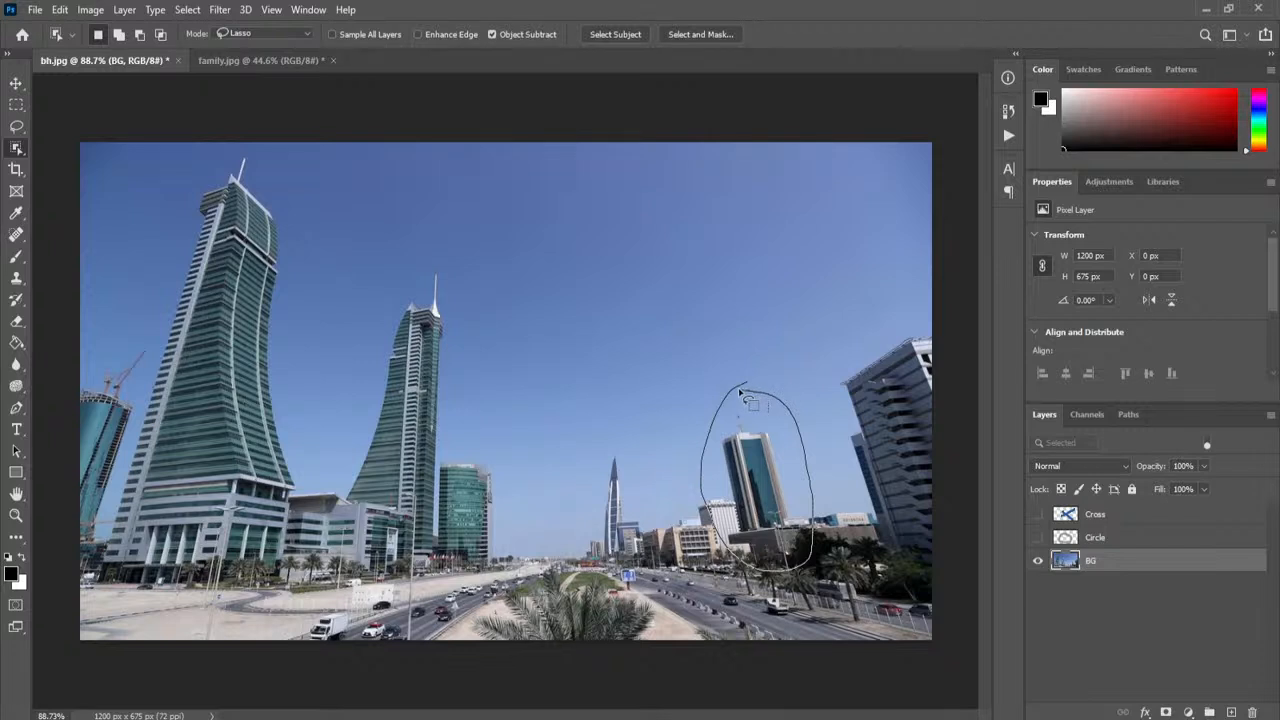
{"action": "left_click_drag", "start_coordinate": [740, 395], "coordinate": [744, 390]}
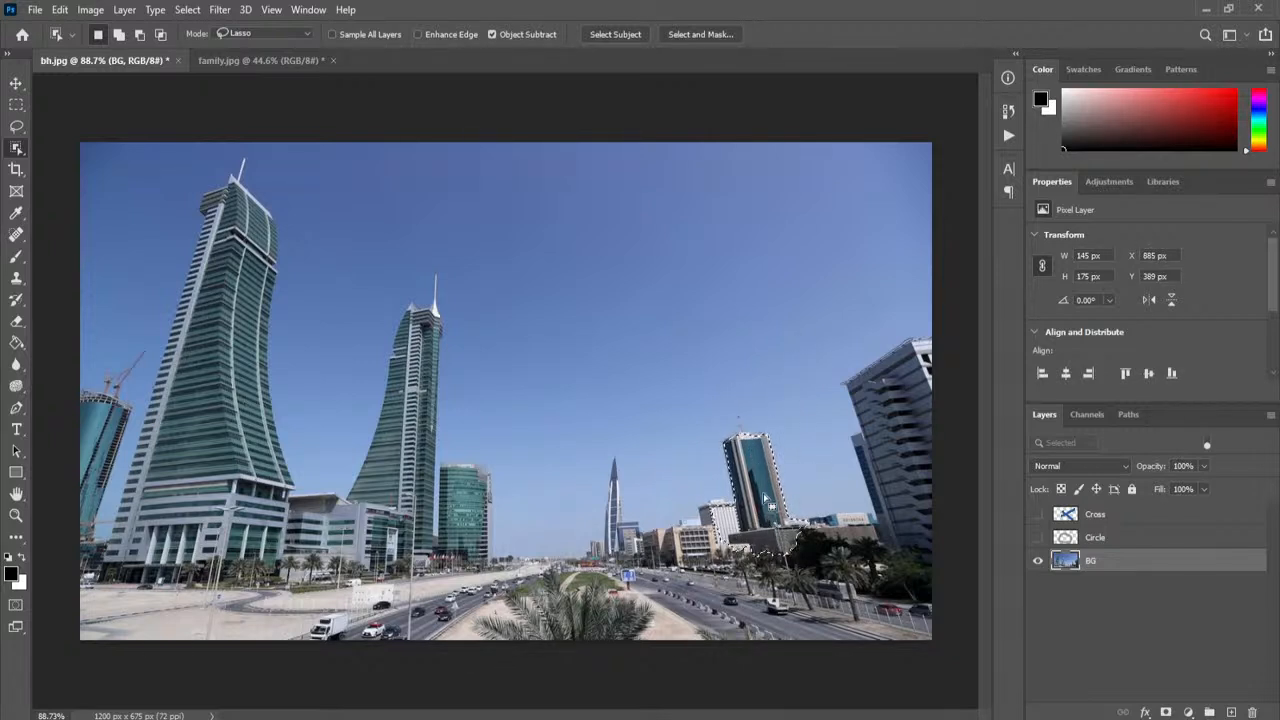
{"action": "scroll", "coordinate": [785, 530], "scroll_direction": "up", "scroll_amount": 3}
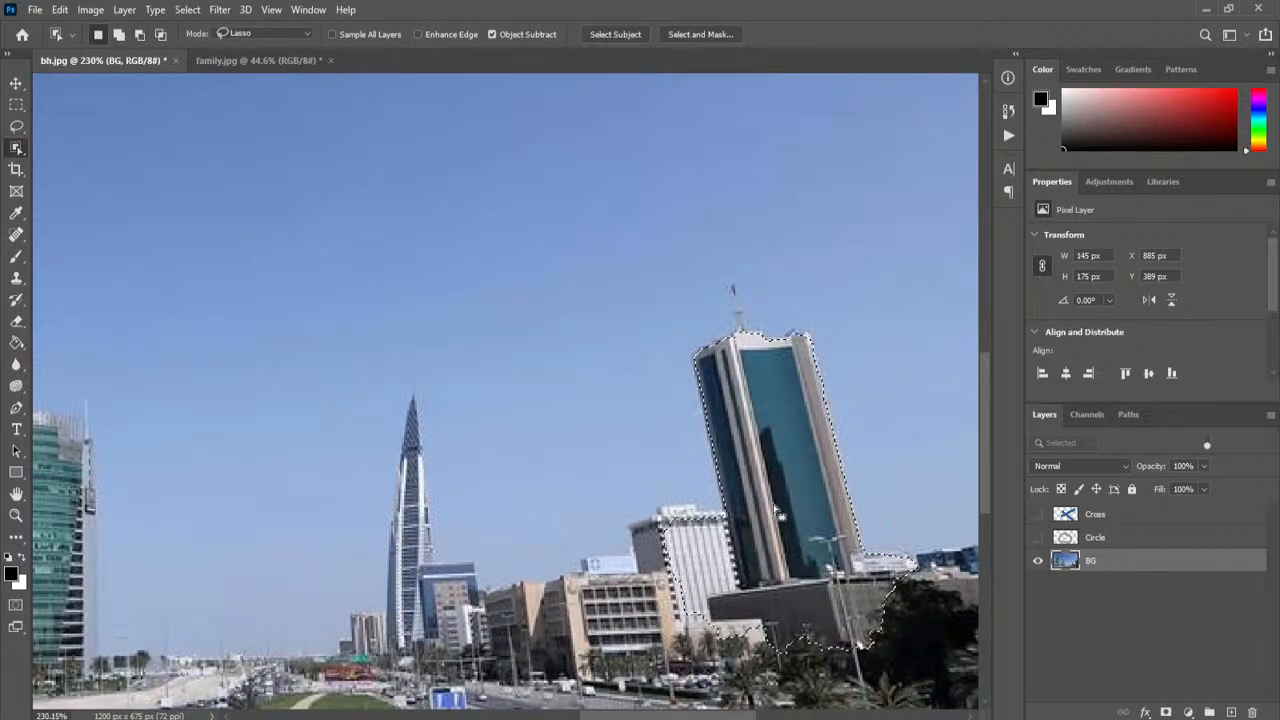
{"action": "scroll", "coordinate": [706, 405], "scroll_direction": "down", "scroll_amount": 4}
{"action": "scroll", "coordinate": [706, 405], "scroll_direction": "down", "scroll_amount": 1}
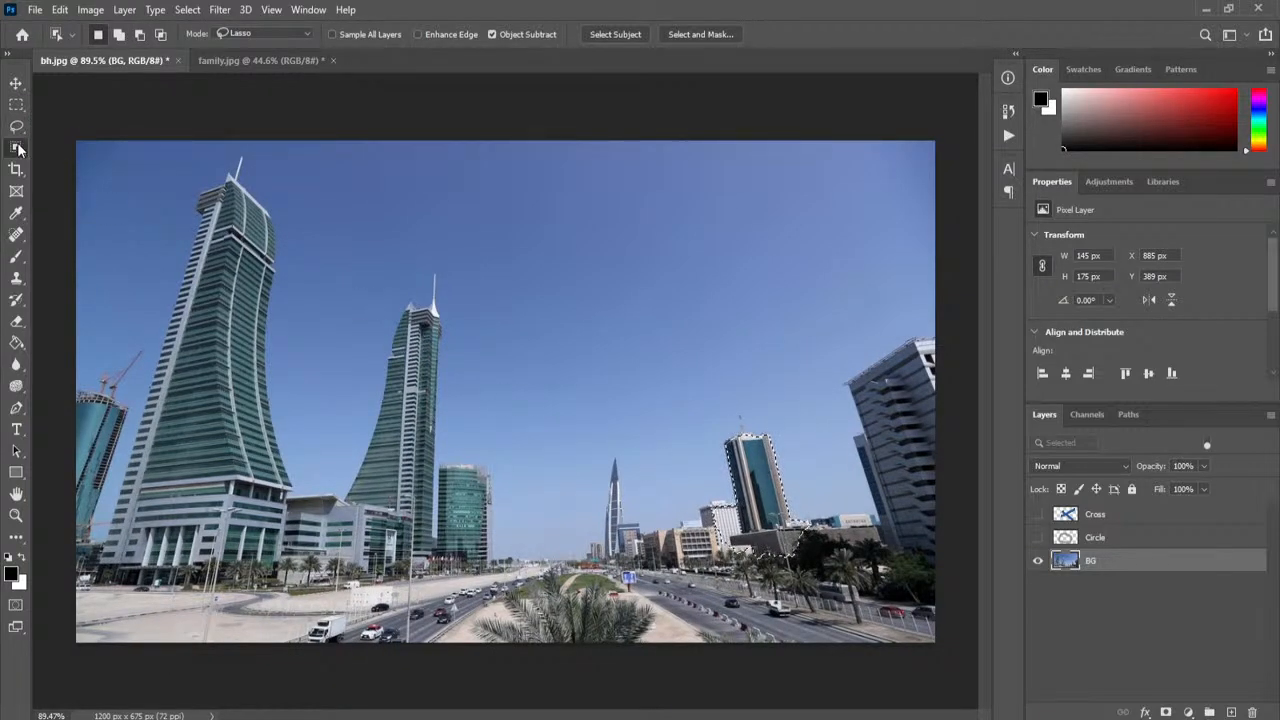
Step: Clear the tower selection and select the sky automatically with the Sky command
{"action": "left_click", "coordinate": [16, 104]}
{"action": "left_click", "coordinate": [418, 168]}
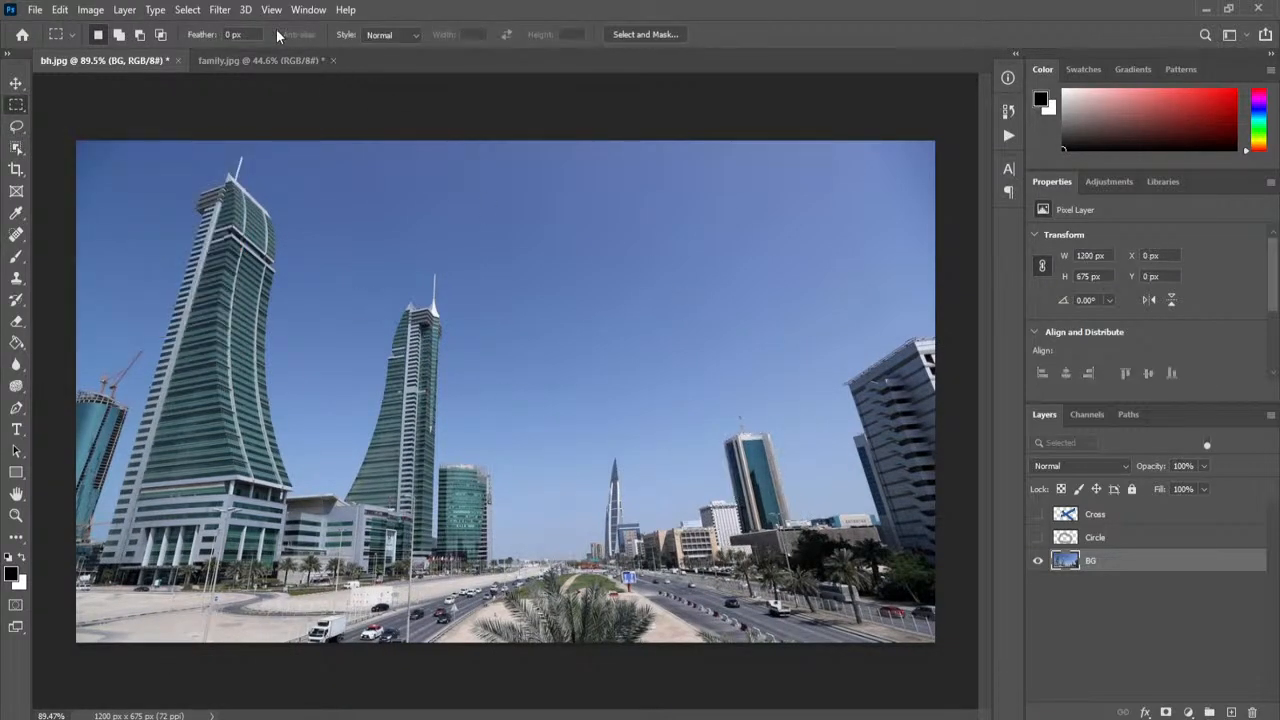
{"action": "left_click", "coordinate": [188, 10]}
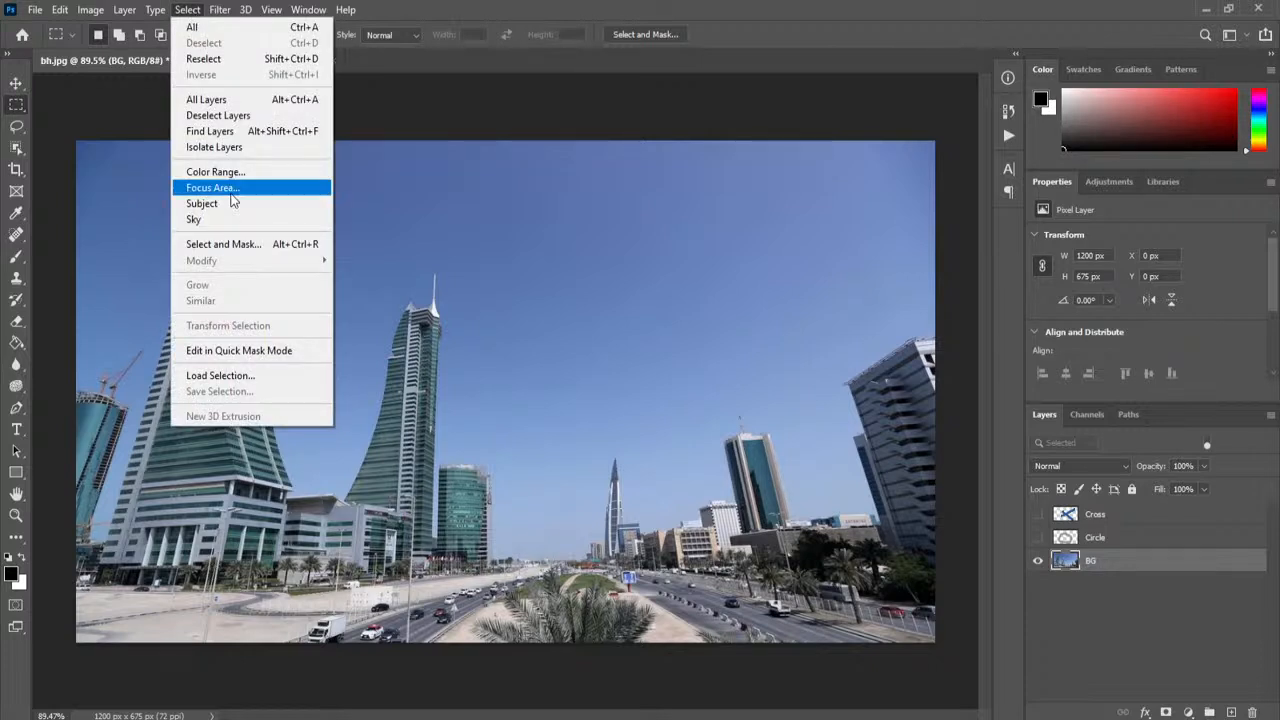
{"action": "left_click", "coordinate": [557, 123]}
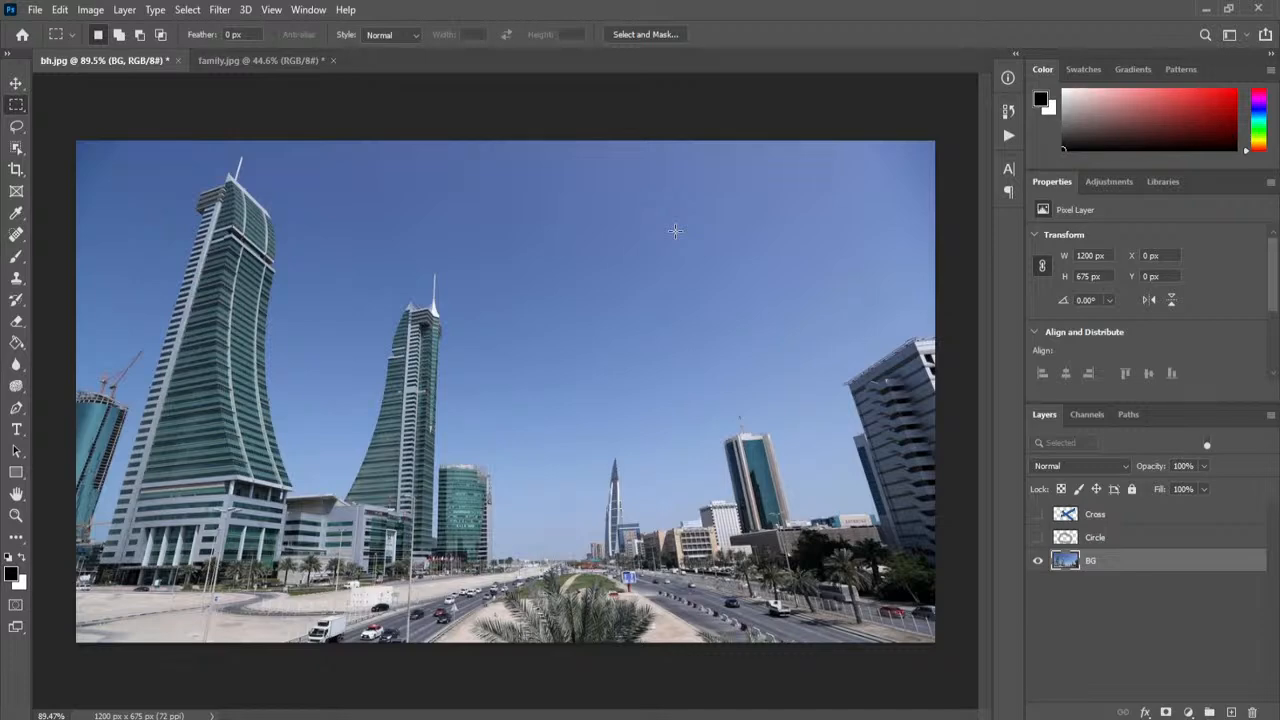
{"action": "left_click", "coordinate": [187, 9]}
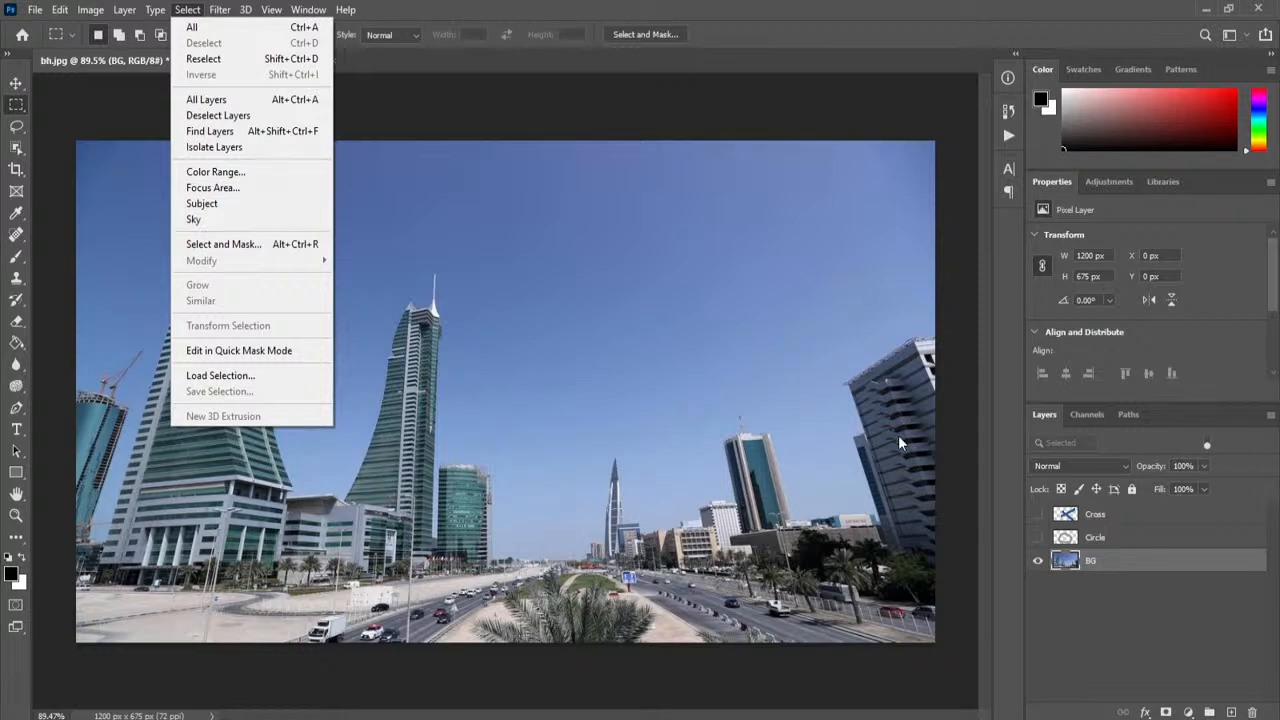
{"action": "left_click", "coordinate": [234, 220]}
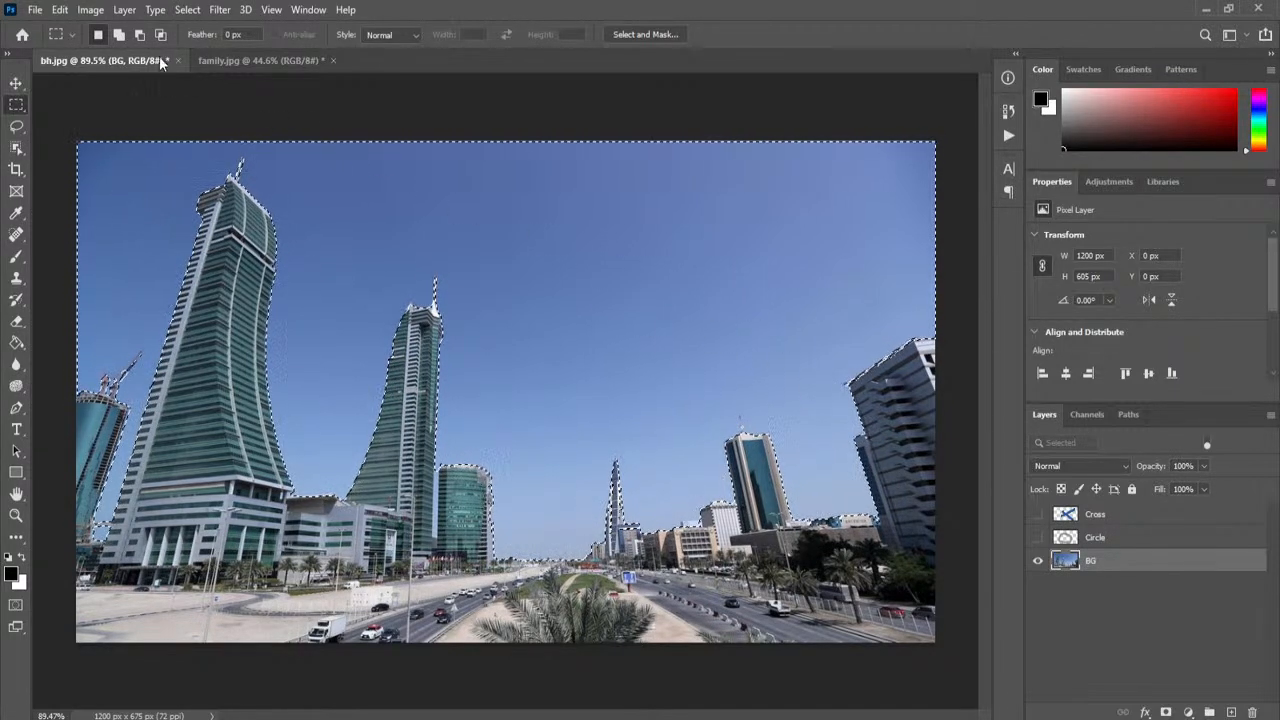
Step: Try a Brightness/Contrast adjustment on the selected sky with brightness -150 and contrast 68, and discard it
{"action": "left_click", "coordinate": [90, 10]}
{"action": "mouse_move", "coordinate": [115, 56]}
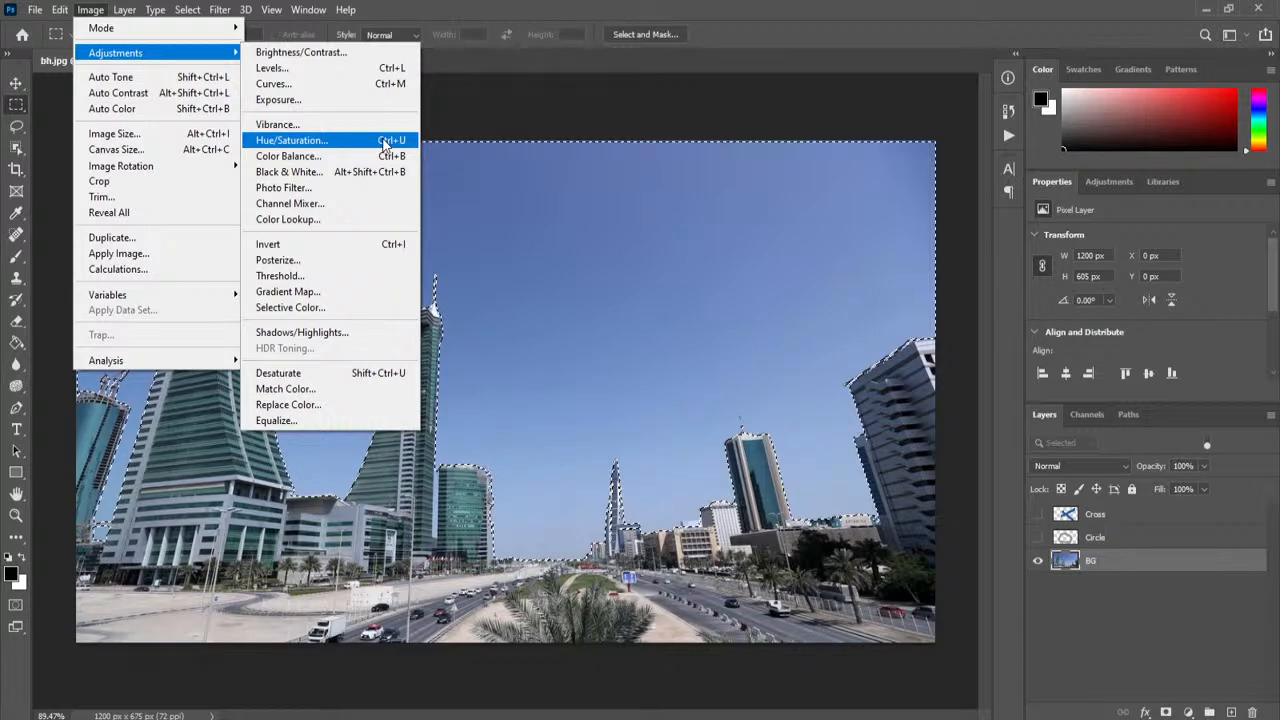
{"action": "left_click", "coordinate": [376, 52]}
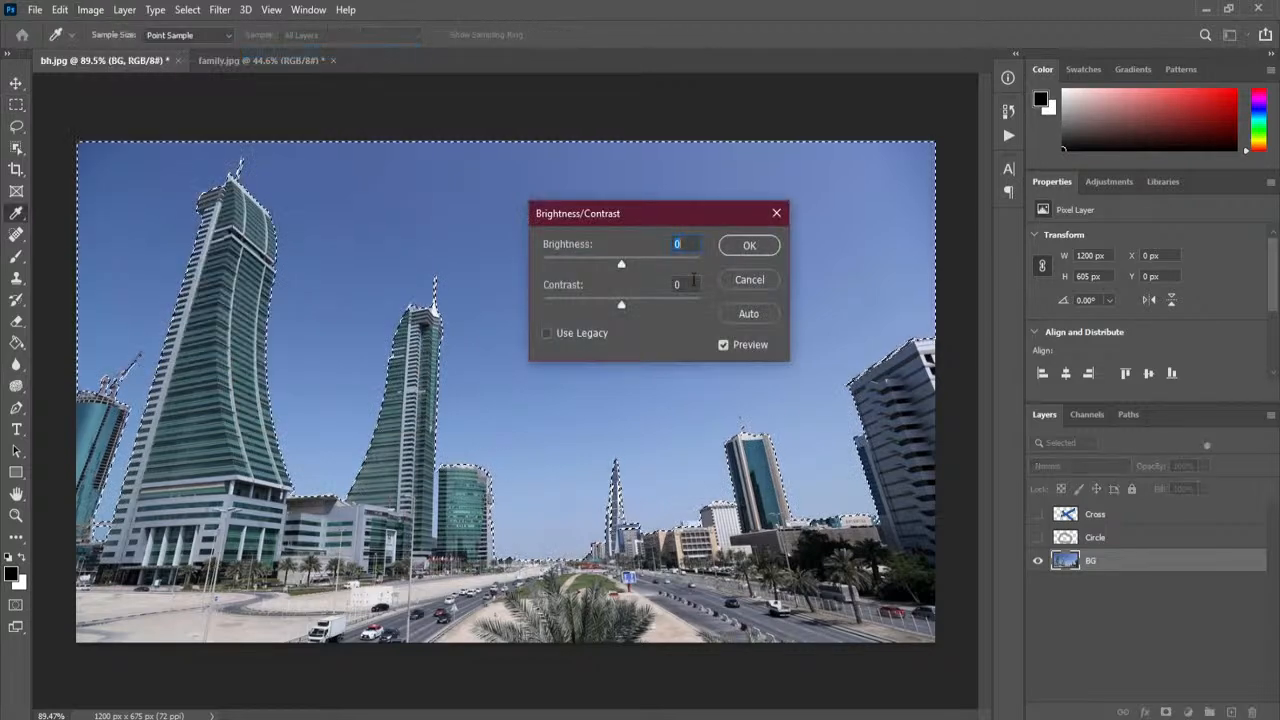
{"action": "left_click_drag", "start_coordinate": [621, 264], "coordinate": [572, 264]}
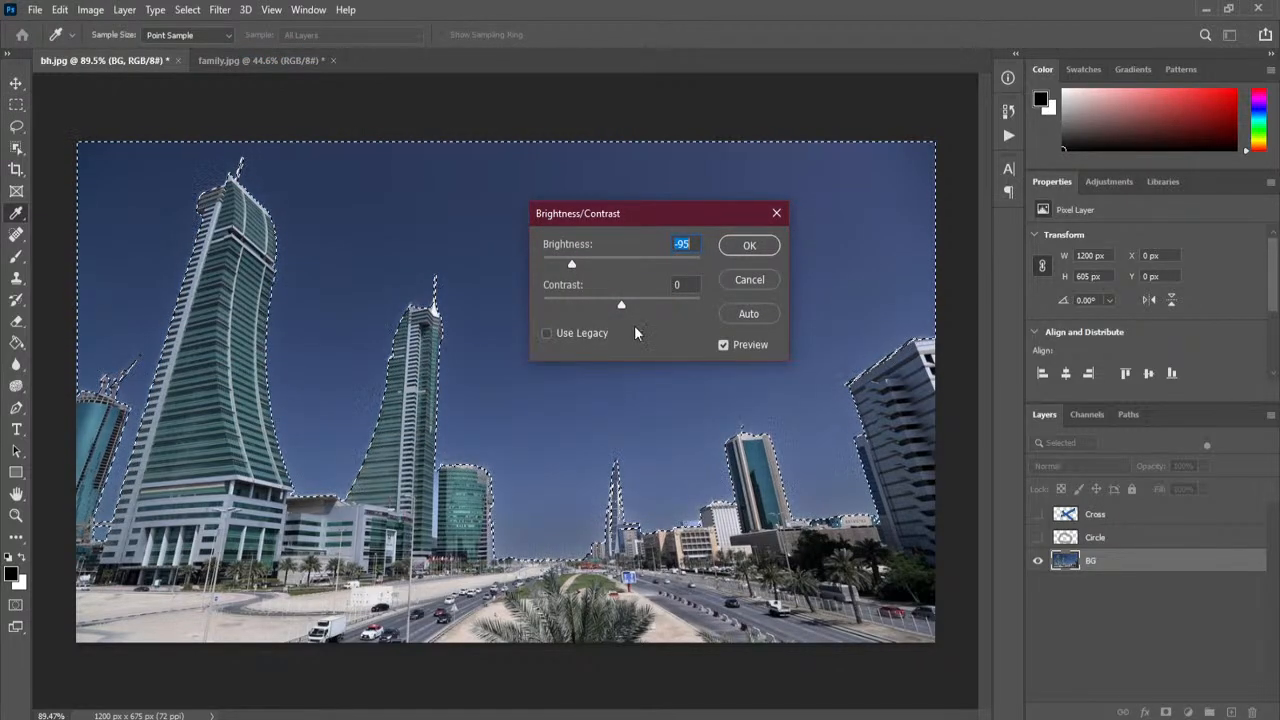
{"action": "left_click_drag", "start_coordinate": [624, 306], "coordinate": [650, 306]}
{"action": "left_click_drag", "start_coordinate": [572, 264], "coordinate": [590, 264]}
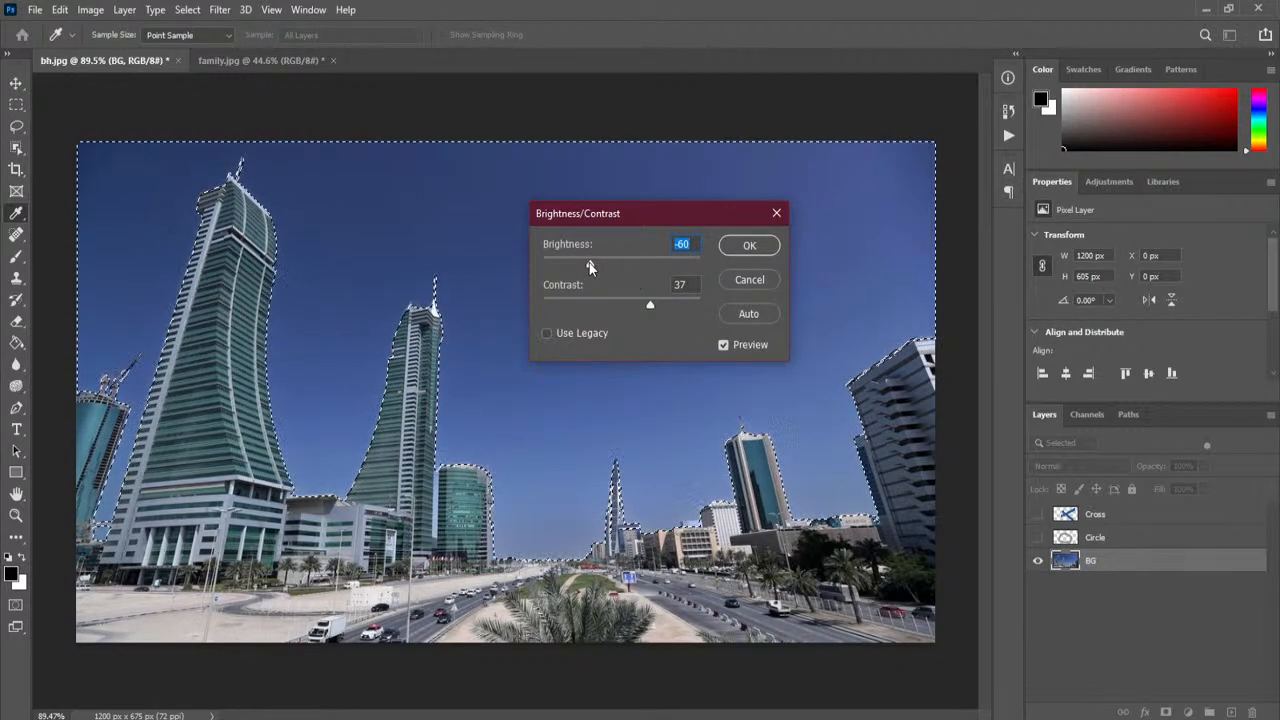
{"action": "left_click_drag", "start_coordinate": [590, 264], "coordinate": [549, 264]}
{"action": "mouse_move", "coordinate": [653, 303]}
{"action": "left_mouse_down"}
{"action": "mouse_move", "coordinate": [690, 303]}
{"action": "mouse_move", "coordinate": [675, 305]}
{"action": "left_mouse_up"}
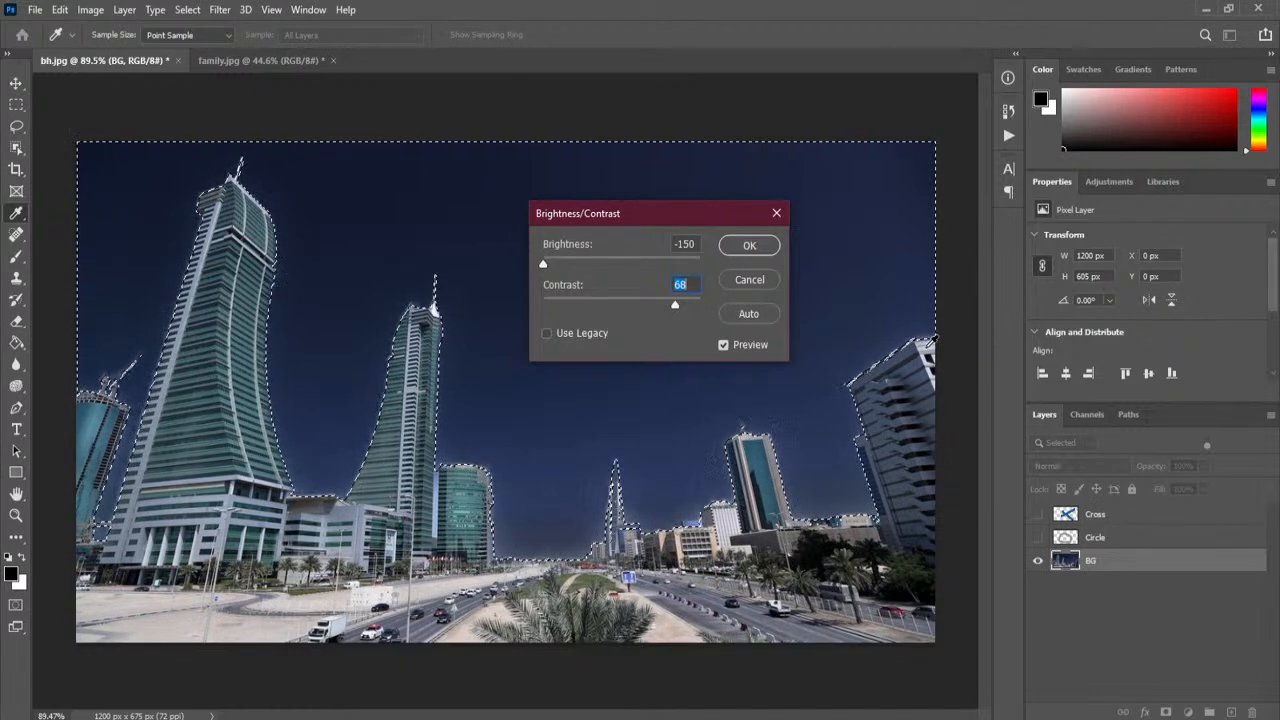
{"action": "left_click", "coordinate": [749, 279]}
Step: Clear the sky selection and switch from the Object Selection tool to the Quick Selection tool
{"action": "key", "text": "ctrl+d"}
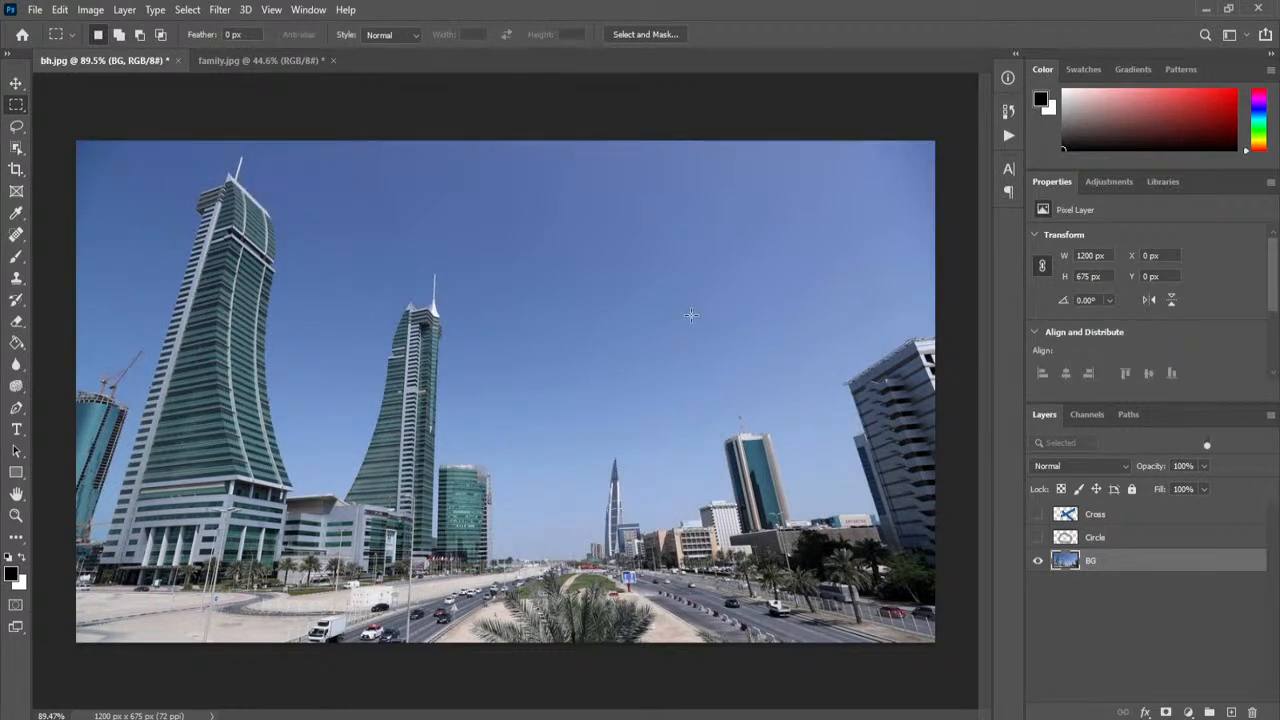
{"action": "left_click", "coordinate": [220, 9]}
{"action": "mouse_move", "coordinate": [188, 9]}
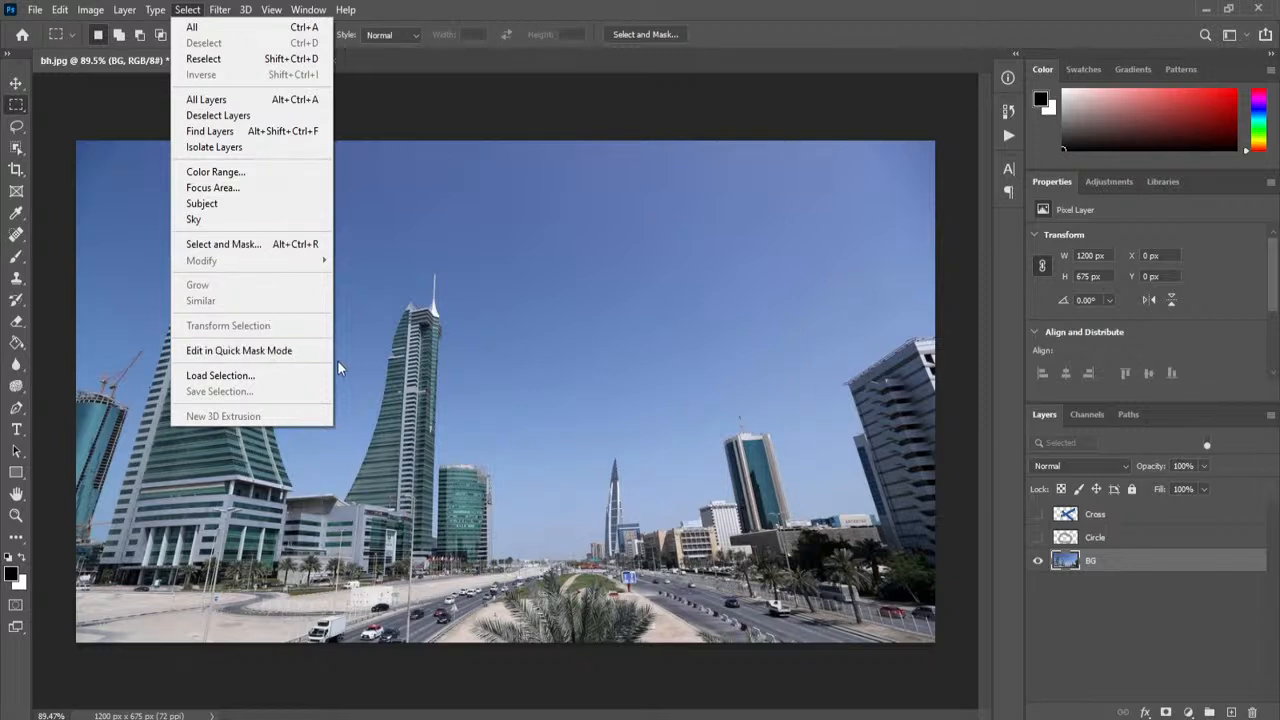
{"action": "left_click", "coordinate": [412, 105]}
{"action": "left_click", "coordinate": [16, 150]}
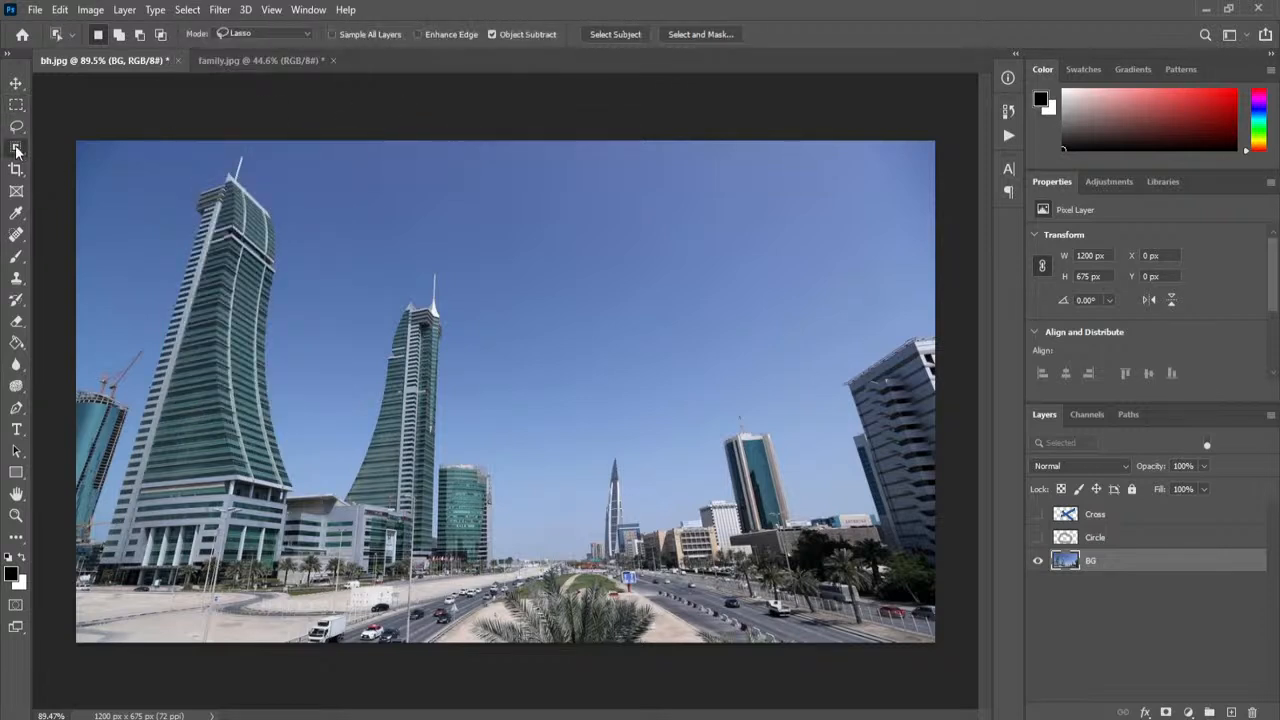
{"action": "right_click", "coordinate": [16, 150]}
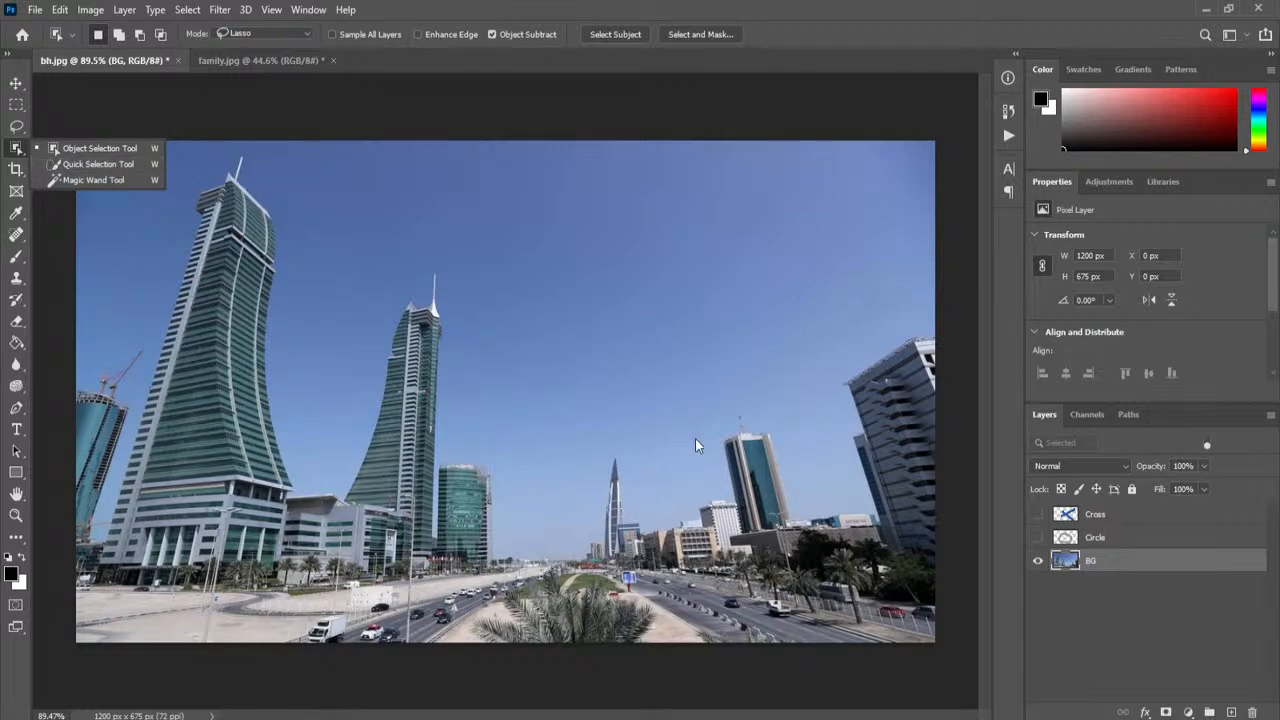
{"action": "left_click", "coordinate": [100, 164]}
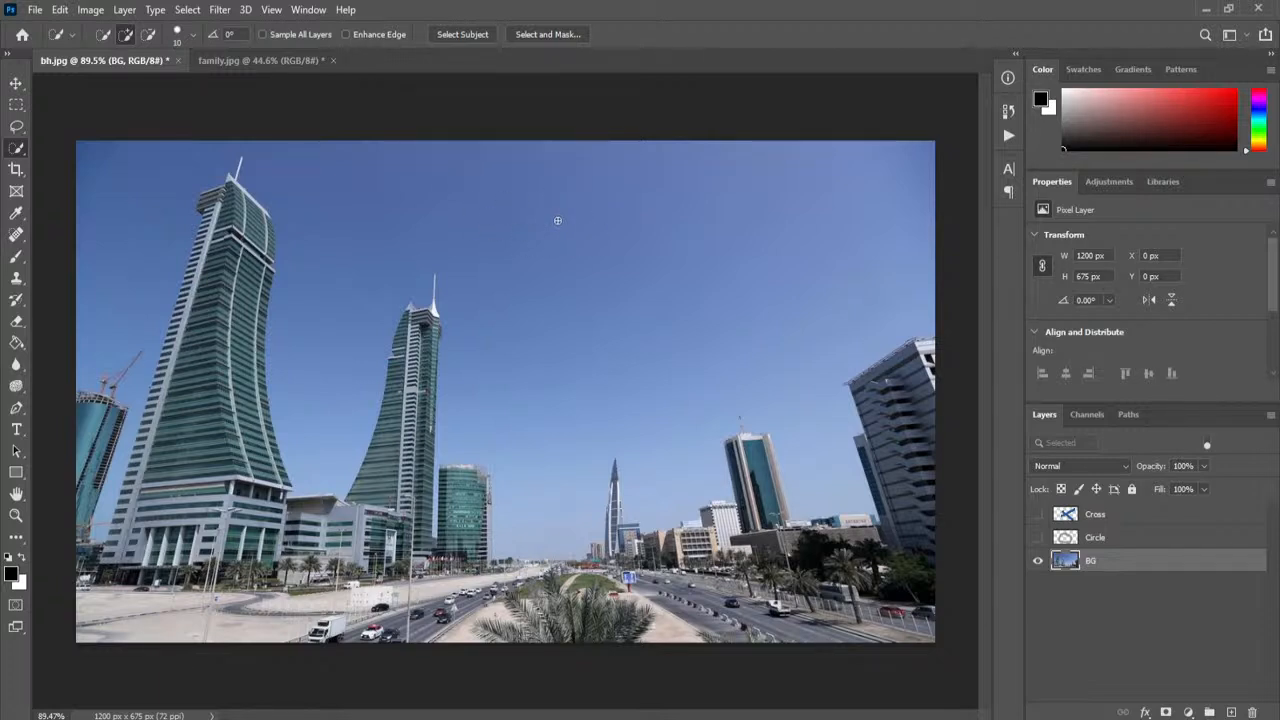
Step: Set the Quick Selection brush size to 30 and select a patch of sky about 98 by 70 px along the photo's upper edge
{"action": "key", "text": "bracketright"}
{"action": "key", "text": "bracketright"}
{"action": "key", "text": "bracketright"}
{"action": "key", "text": "bracketright"}
{"action": "key", "text": "bracketright"}
{"action": "key", "text": "bracketleft"}
{"action": "key", "text": "bracketleft"}
{"action": "key", "text": "bracketright"}
{"action": "key", "text": "bracketright"}
{"action": "key", "text": "bracketright"}
{"action": "key", "text": "bracketleft"}
{"action": "key", "text": "bracketleft"}
{"action": "key", "text": "bracketleft"}
{"action": "key", "text": "bracketleft"}
{"action": "key", "text": "bracketleft"}
{"action": "left_click", "coordinate": [410, 176]}
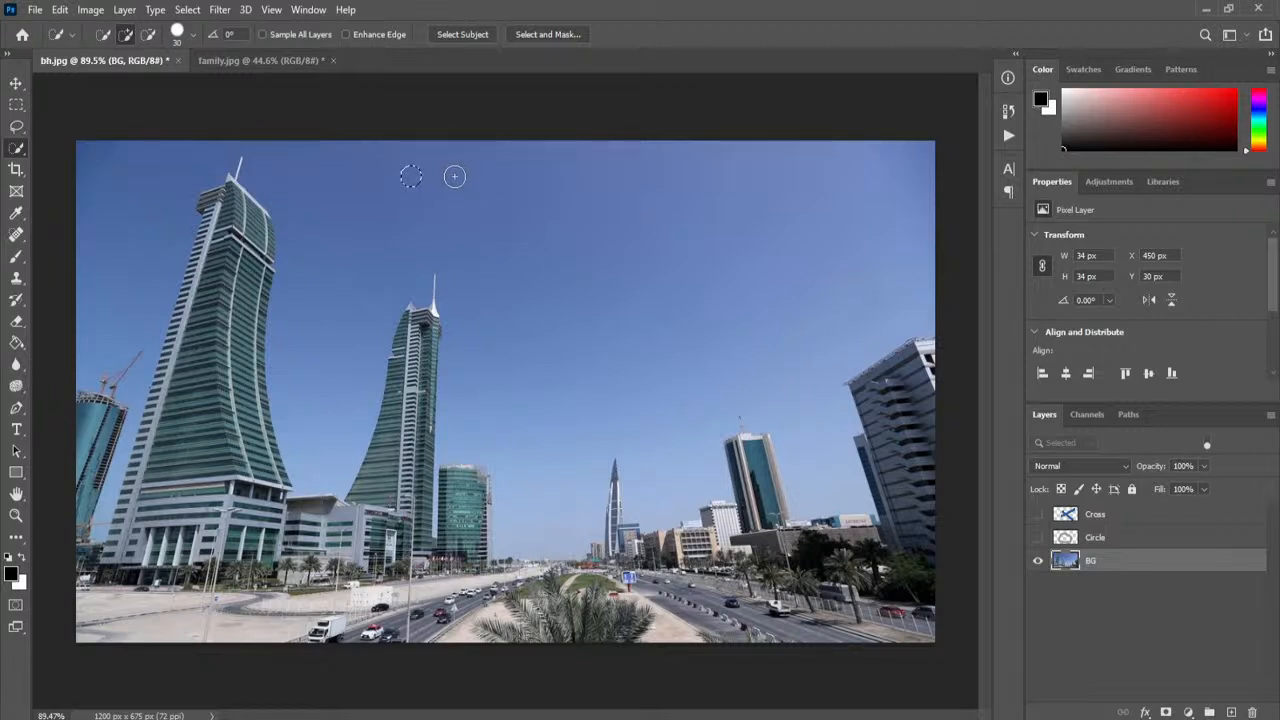
{"action": "left_click_drag", "start_coordinate": [449, 183], "coordinate": [460, 199]}
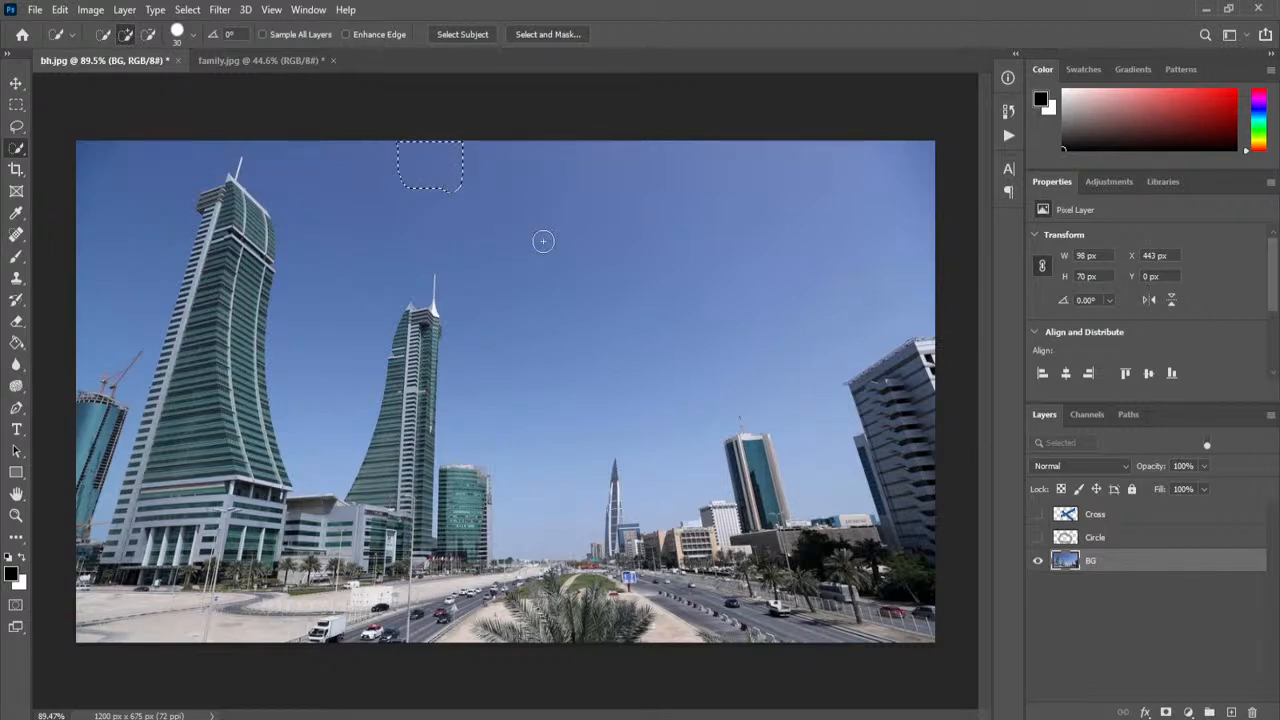
Step: Try extending the sky selection with further Quick Selection strokes between and beside the towers, and undo the latest strokes
{"action": "mouse_move", "coordinate": [534, 180]}
{"action": "left_mouse_down"}
{"action": "mouse_move", "coordinate": [530, 227]}
{"action": "mouse_move", "coordinate": [539, 207]}
{"action": "mouse_move", "coordinate": [558, 218]}
{"action": "mouse_move", "coordinate": [613, 287]}
{"action": "mouse_move", "coordinate": [612, 310]}
{"action": "mouse_move", "coordinate": [571, 337]}
{"action": "left_mouse_up"}
{"action": "key", "text": "ctrl+z"}
{"action": "key", "text": "ctrl+z"}
{"action": "key", "text": "ctrl+z"}
{"action": "key", "text": "ctrl+z"}
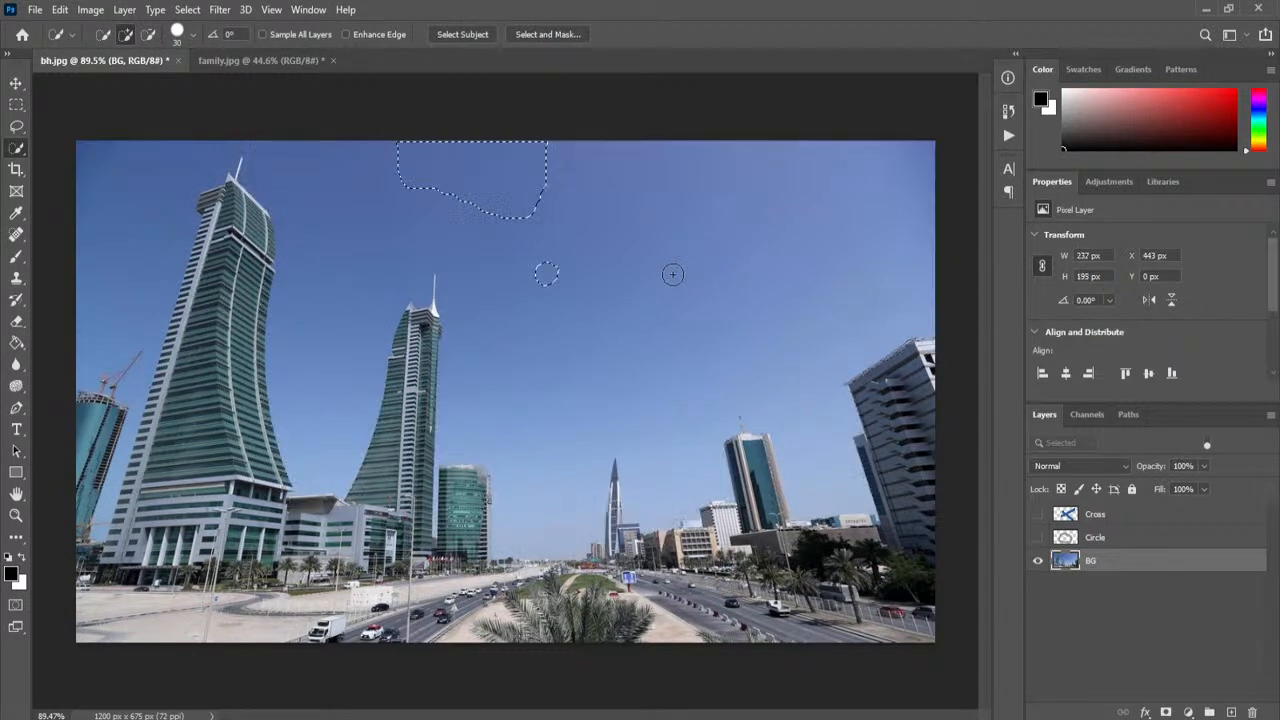
{"action": "left_click_drag", "start_coordinate": [623, 206], "coordinate": [642, 230]}
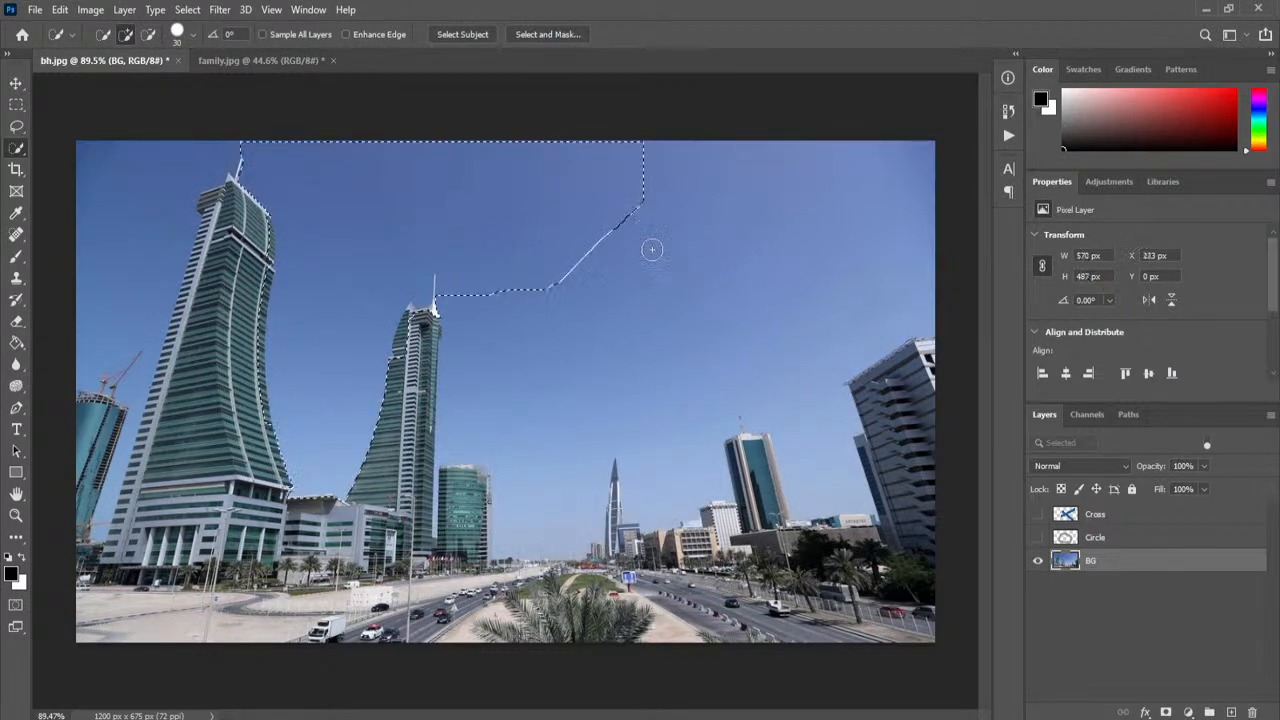
{"action": "key", "text": "ctrl+z"}
{"action": "key", "text": "ctrl+z"}
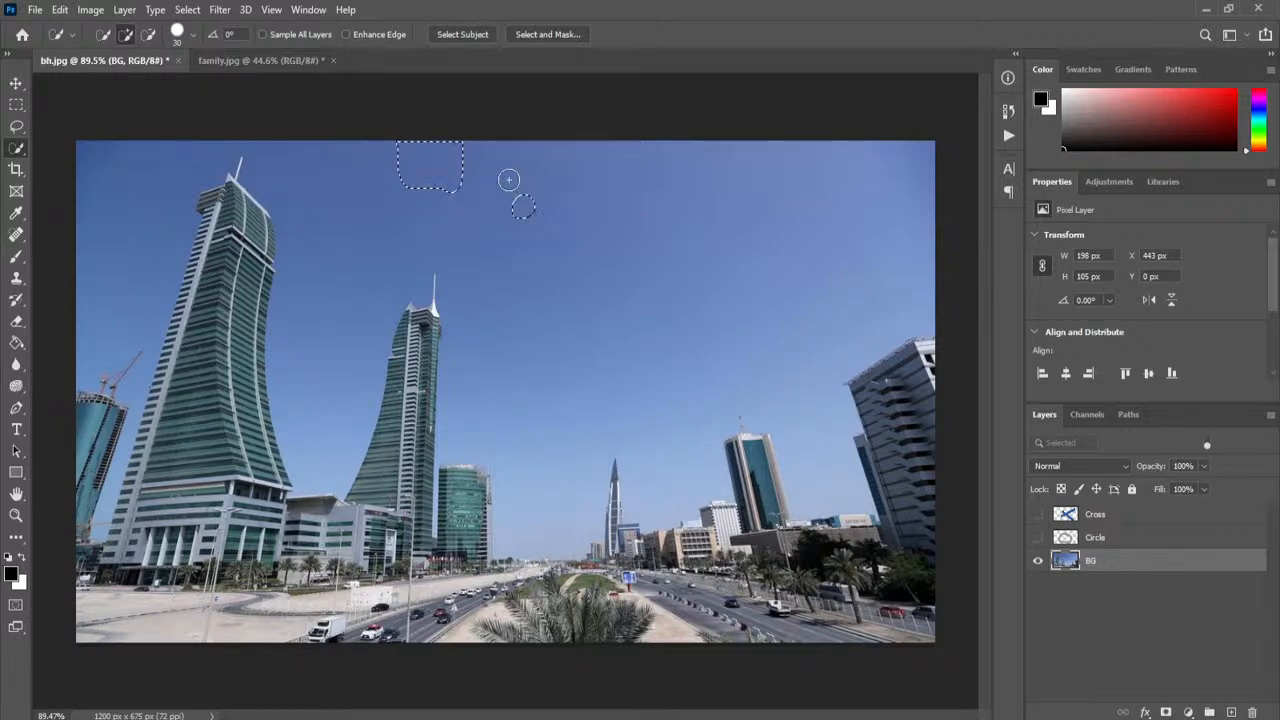
Step: Reduce the brush size to 9 and paint the Quick Selection across the whole sky, including the area left of the tallest tower
{"action": "key", "text": "bracketleft"}
{"action": "key", "text": "bracketleft"}
{"action": "key", "text": "bracketleft"}
{"action": "key", "text": "bracketleft"}
{"action": "key", "text": "bracketleft"}
{"action": "left_click", "coordinate": [545, 179]}
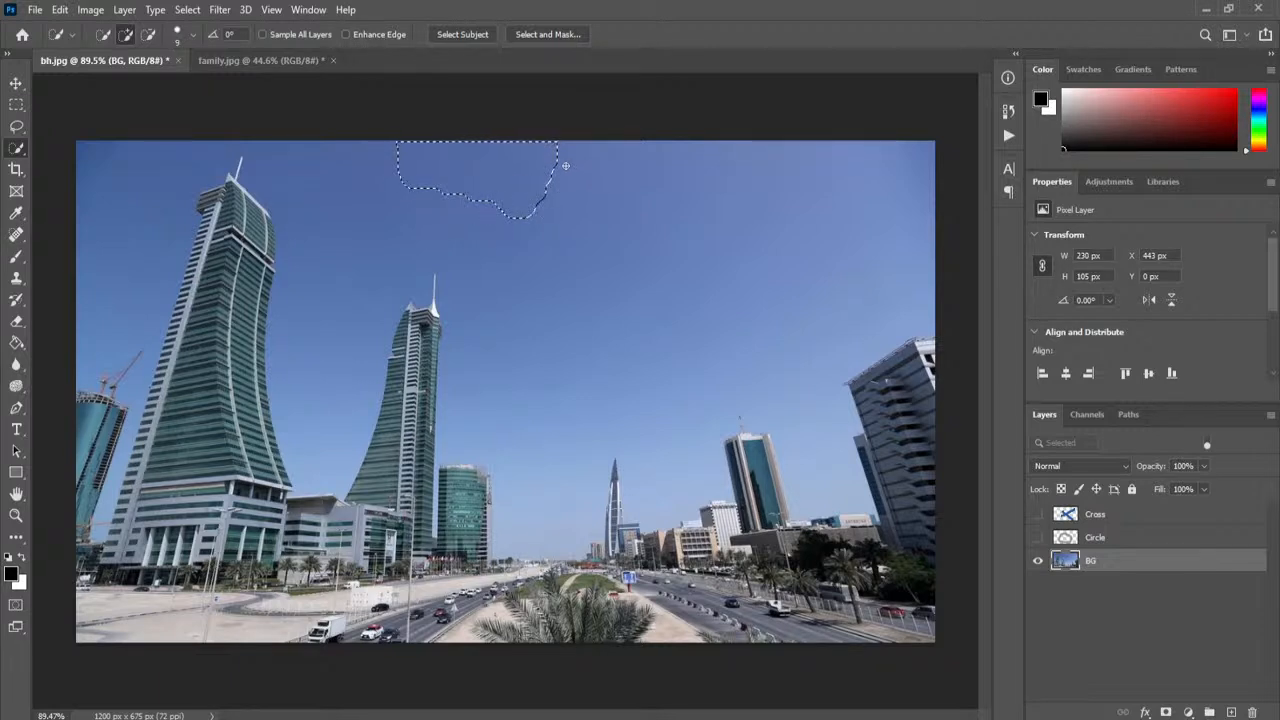
{"action": "mouse_move", "coordinate": [565, 161]}
{"action": "left_mouse_down"}
{"action": "mouse_move", "coordinate": [600, 164]}
{"action": "mouse_move", "coordinate": [641, 268]}
{"action": "mouse_move", "coordinate": [648, 252]}
{"action": "mouse_move", "coordinate": [662, 258]}
{"action": "mouse_move", "coordinate": [673, 354]}
{"action": "left_mouse_up"}
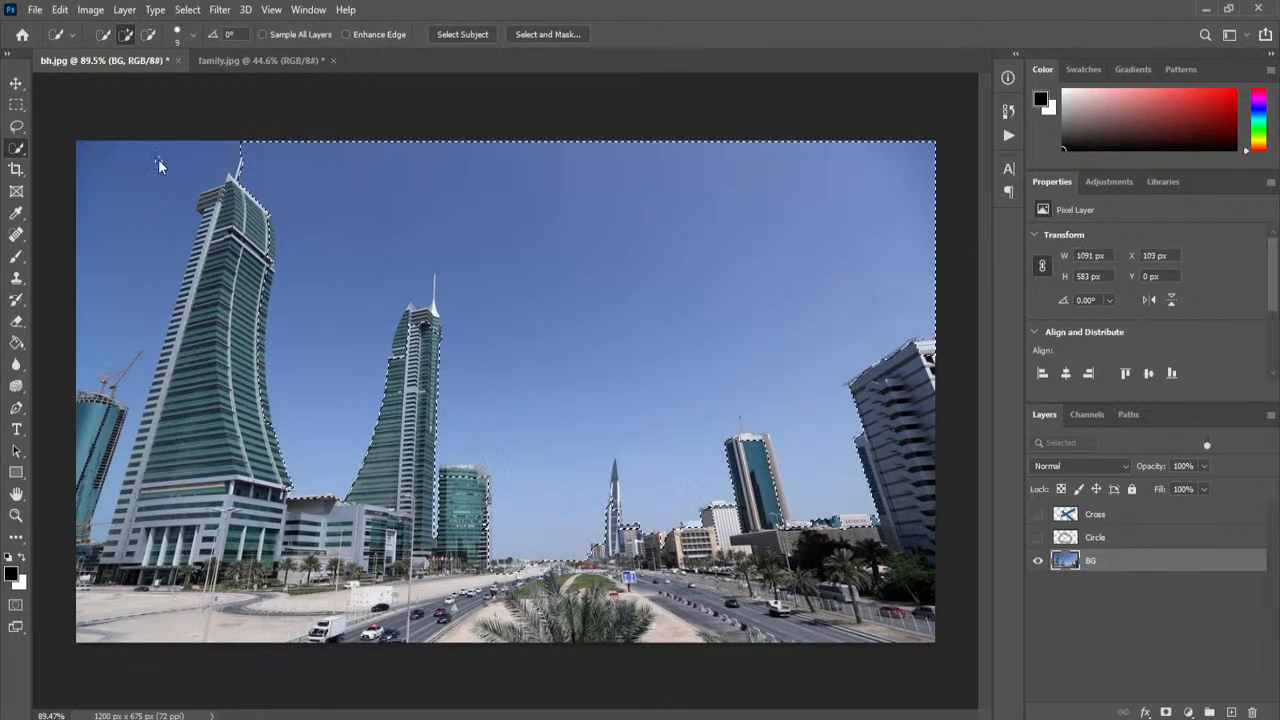
{"action": "left_click_drag", "start_coordinate": [172, 166], "coordinate": [179, 184]}
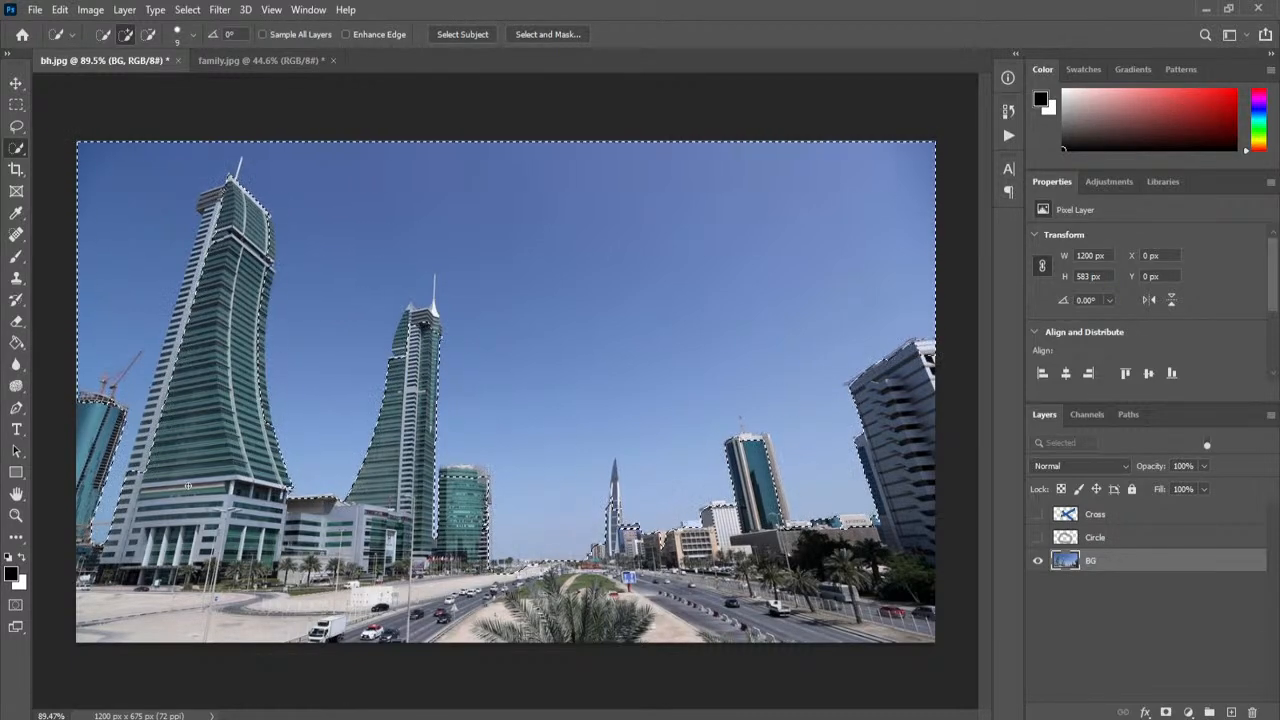
Step: Examine the sky selection's edge along the two large towers up close
{"action": "key", "text": "alt"}
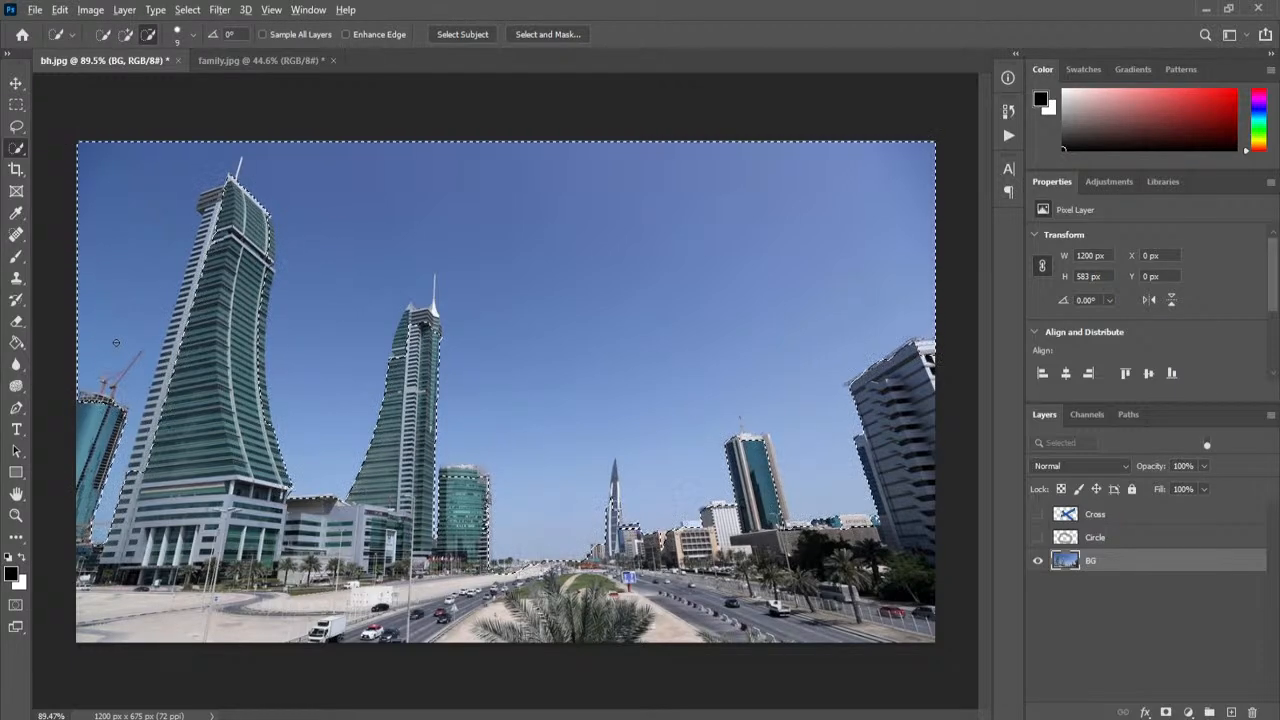
{"action": "scroll", "coordinate": [177, 361], "scroll_direction": "up", "scroll_amount": 5}
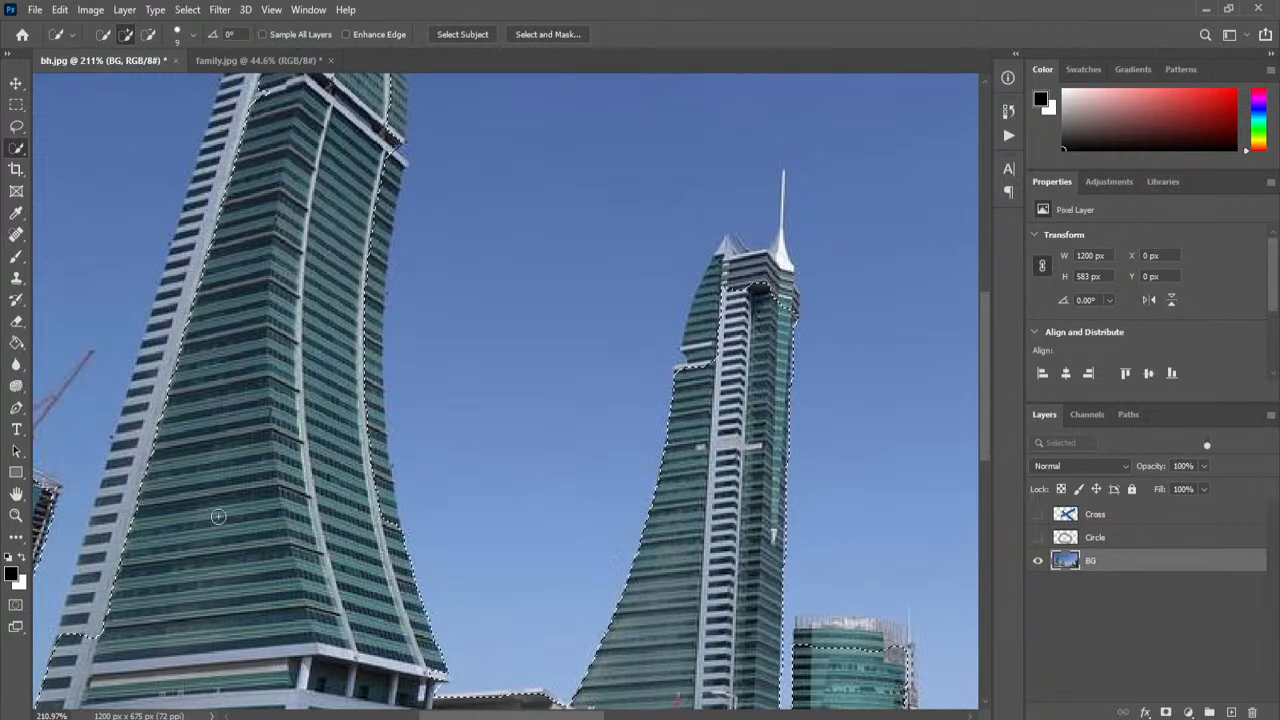
{"action": "scroll", "coordinate": [537, 358], "scroll_direction": "down", "scroll_amount": 3}
{"action": "scroll", "coordinate": [539, 367], "scroll_direction": "down", "scroll_amount": 3}
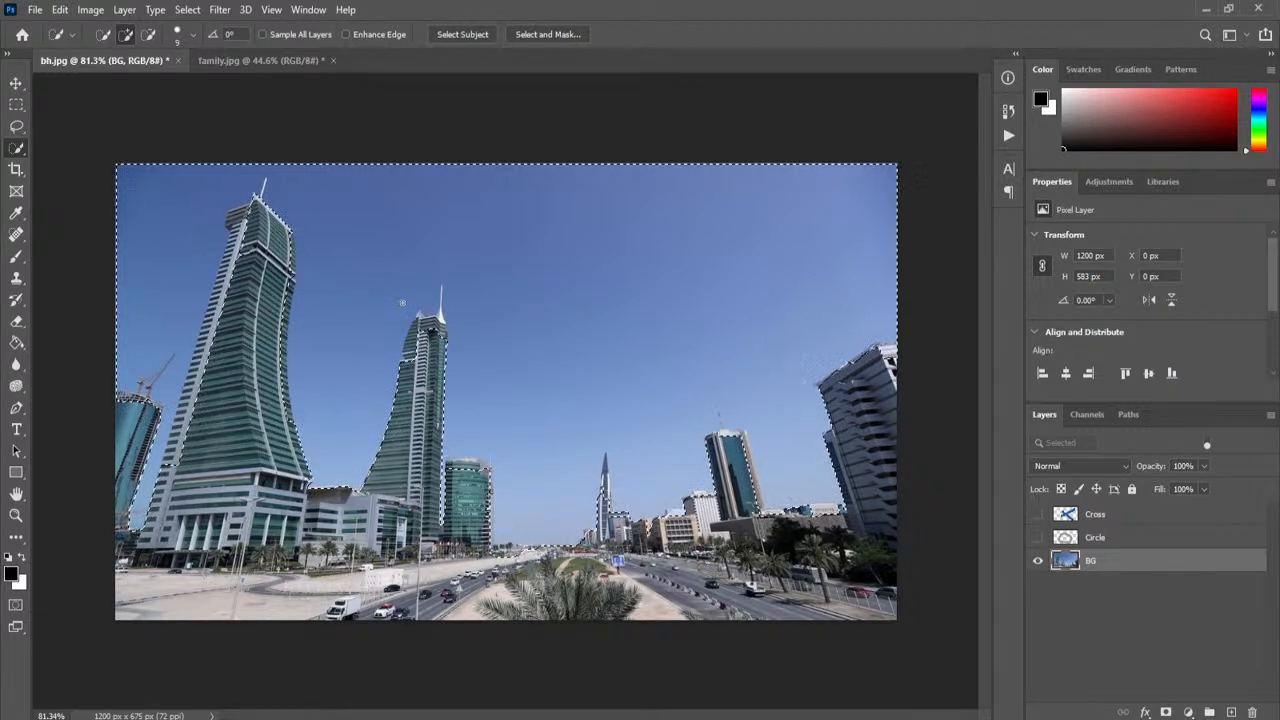
Step: Clear the selection, enable Enhance Edge, and reselect the sky on both sides of the large towers with the Quick Selection tool
{"action": "key", "text": "ctrl+d"}
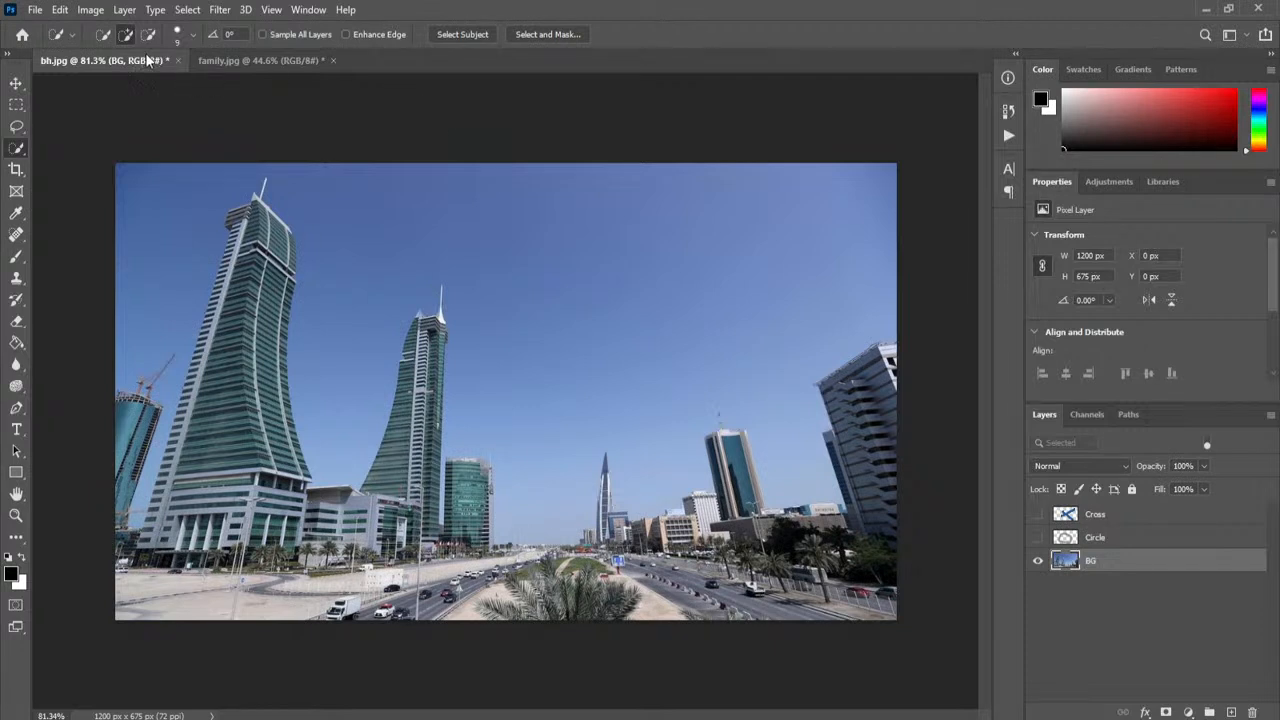
{"action": "left_click", "coordinate": [388, 34]}
{"action": "mouse_move", "coordinate": [706, 216]}
{"action": "left_mouse_down"}
{"action": "mouse_move", "coordinate": [712, 240]}
{"action": "mouse_move", "coordinate": [645, 305]}
{"action": "left_mouse_up"}
{"action": "mouse_move", "coordinate": [590, 220]}
{"action": "left_mouse_down"}
{"action": "mouse_move", "coordinate": [550, 213]}
{"action": "mouse_move", "coordinate": [535, 251]}
{"action": "mouse_move", "coordinate": [533, 375]}
{"action": "left_mouse_up"}
{"action": "mouse_move", "coordinate": [449, 503]}
{"action": "left_mouse_down"}
{"action": "mouse_move", "coordinate": [401, 230]}
{"action": "mouse_move", "coordinate": [334, 400]}
{"action": "mouse_move", "coordinate": [288, 350]}
{"action": "left_mouse_up"}
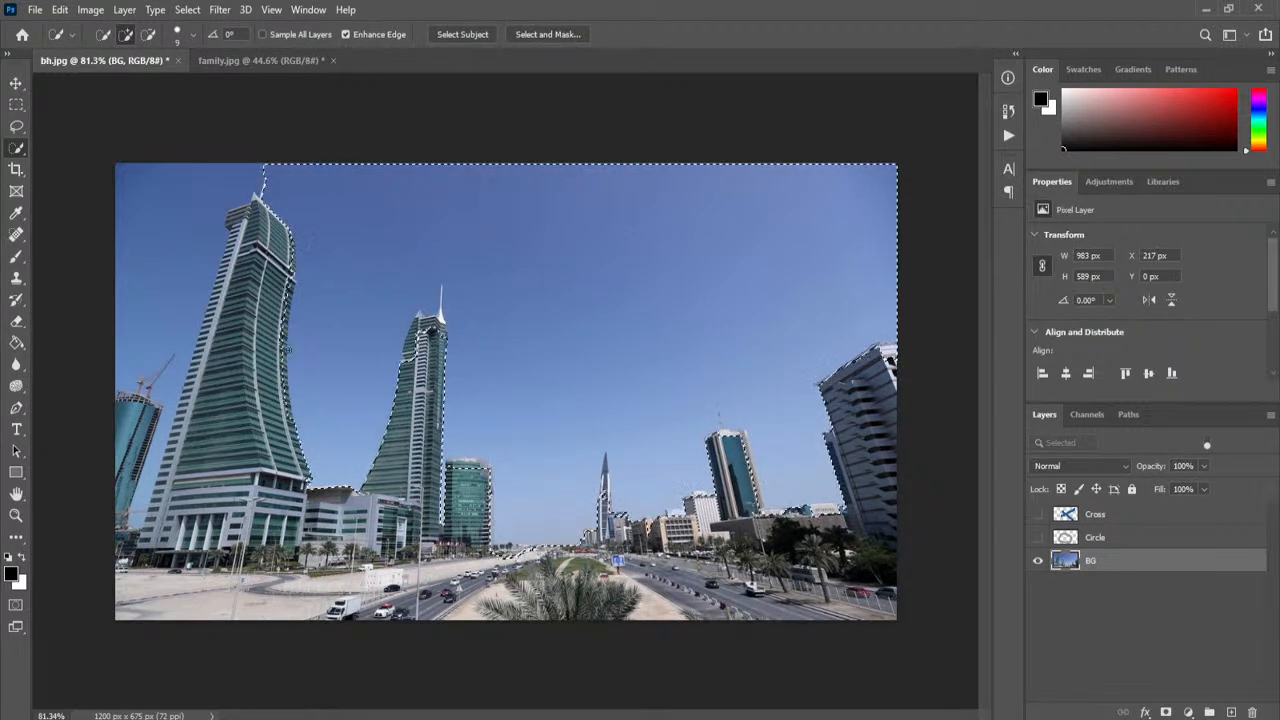
{"action": "left_click", "coordinate": [179, 261]}
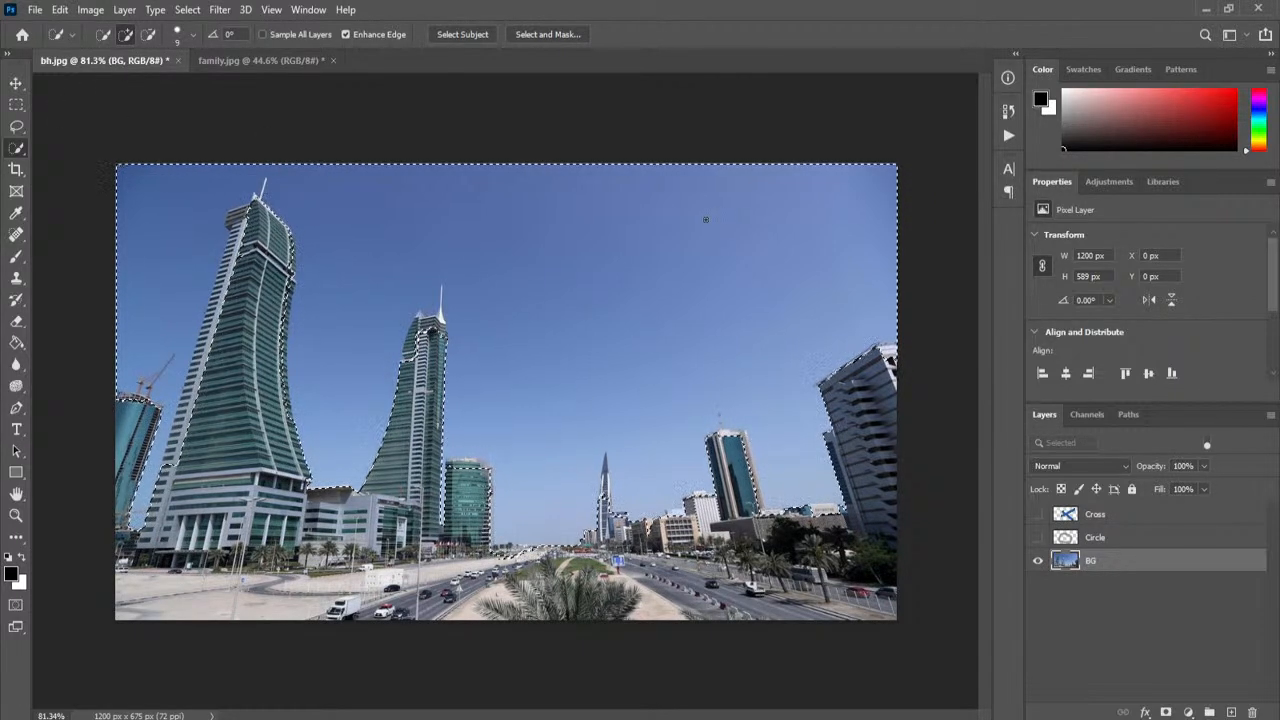
Step: Clear the sky selection and select the upper sky with the Magic Wand tool at a tolerance of 32
{"action": "key", "text": "ctrl+d"}
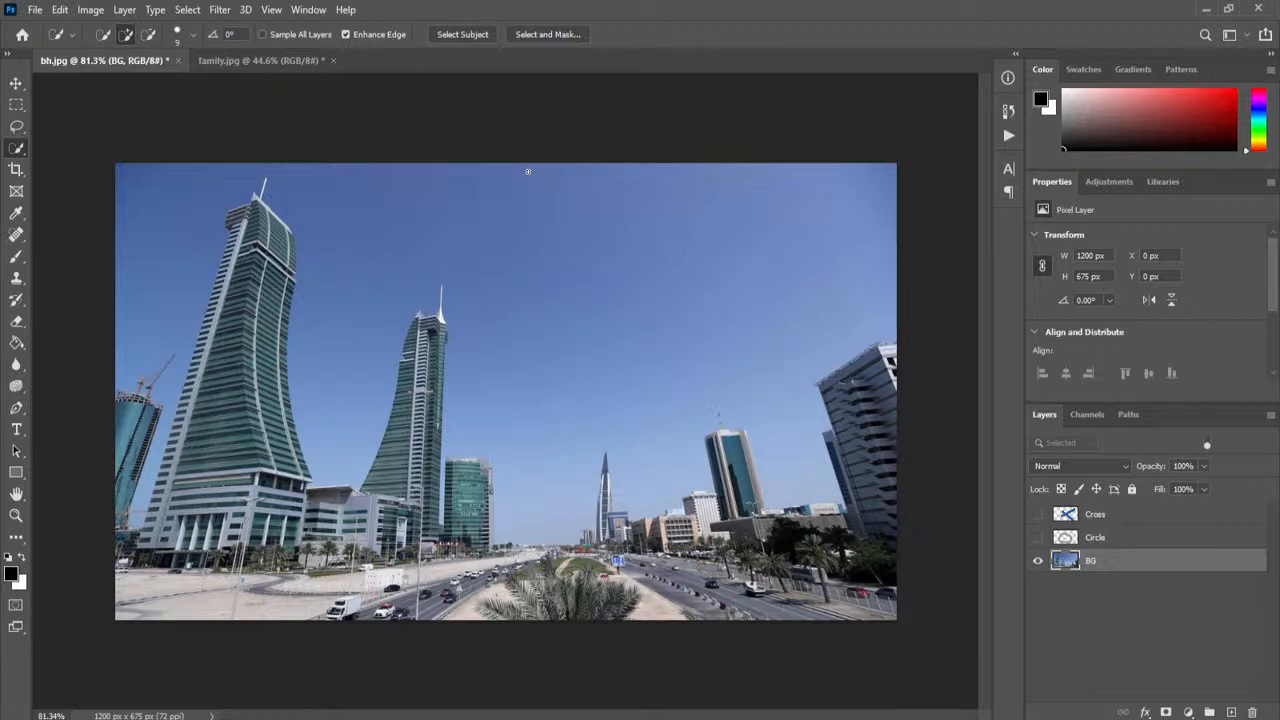
{"action": "right_click", "coordinate": [17, 148]}
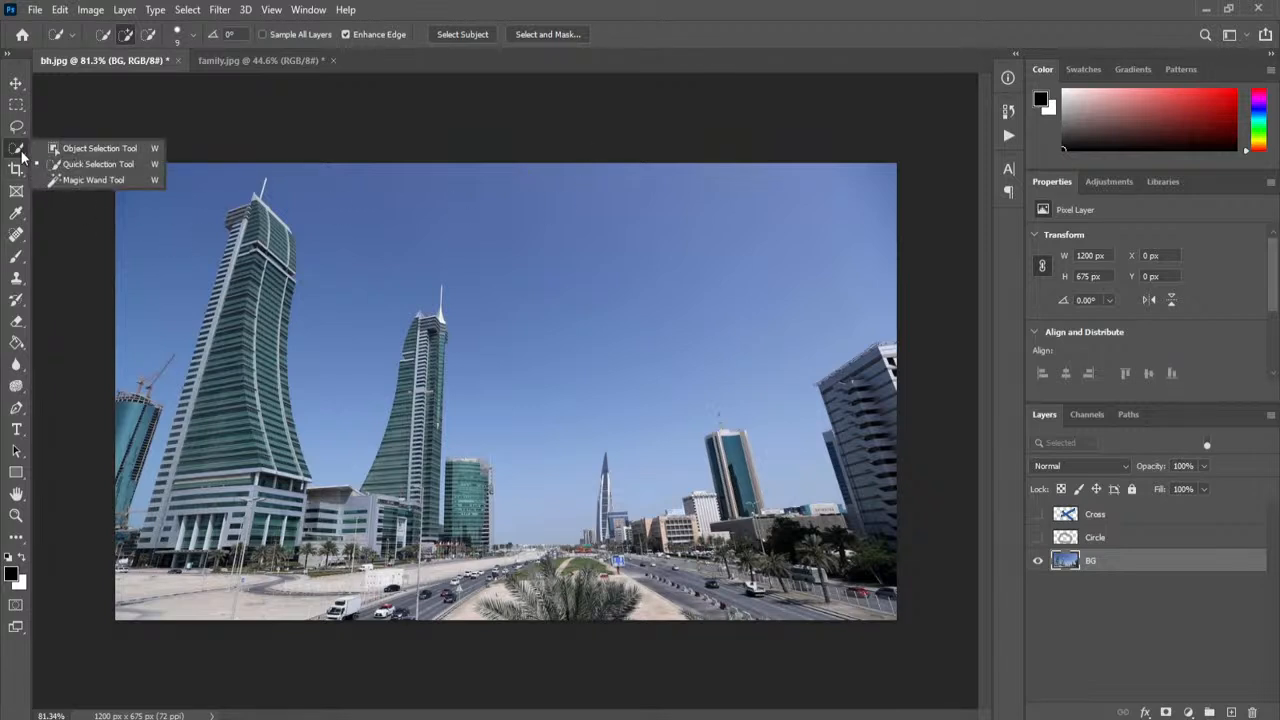
{"action": "left_click", "coordinate": [68, 179]}
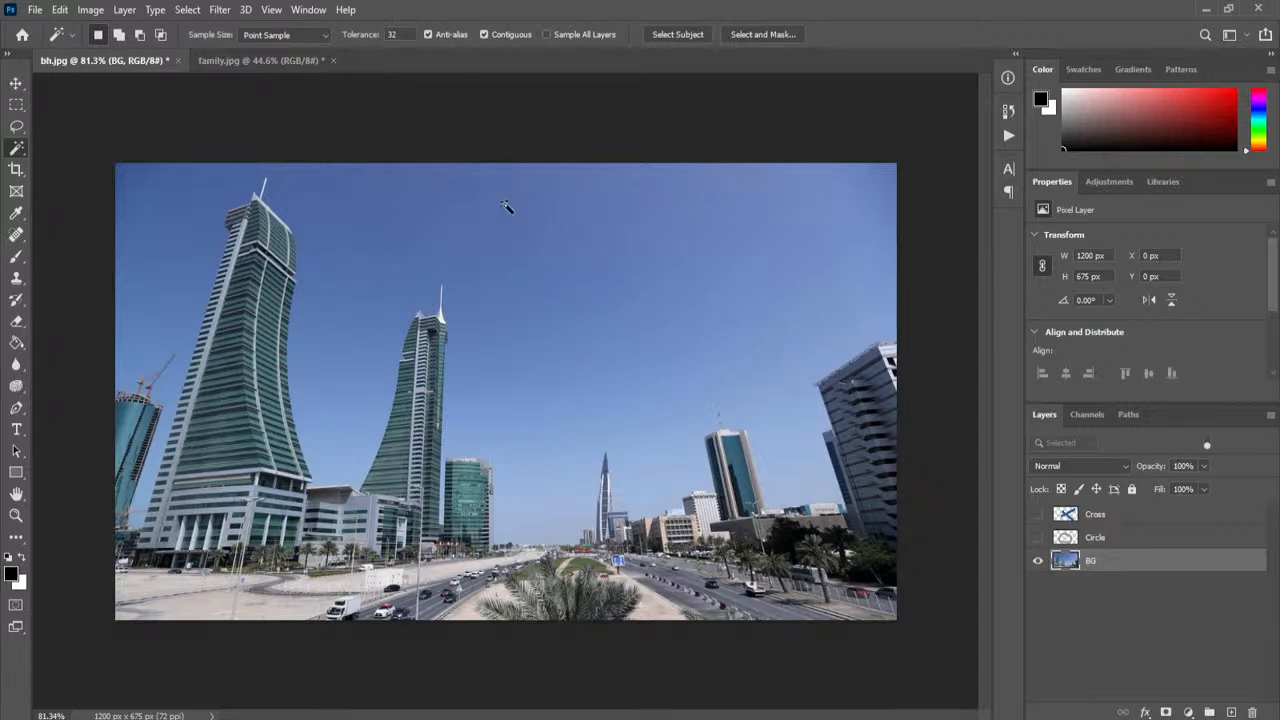
{"action": "scroll", "coordinate": [505, 203], "scroll_direction": "up", "scroll_amount": 6}
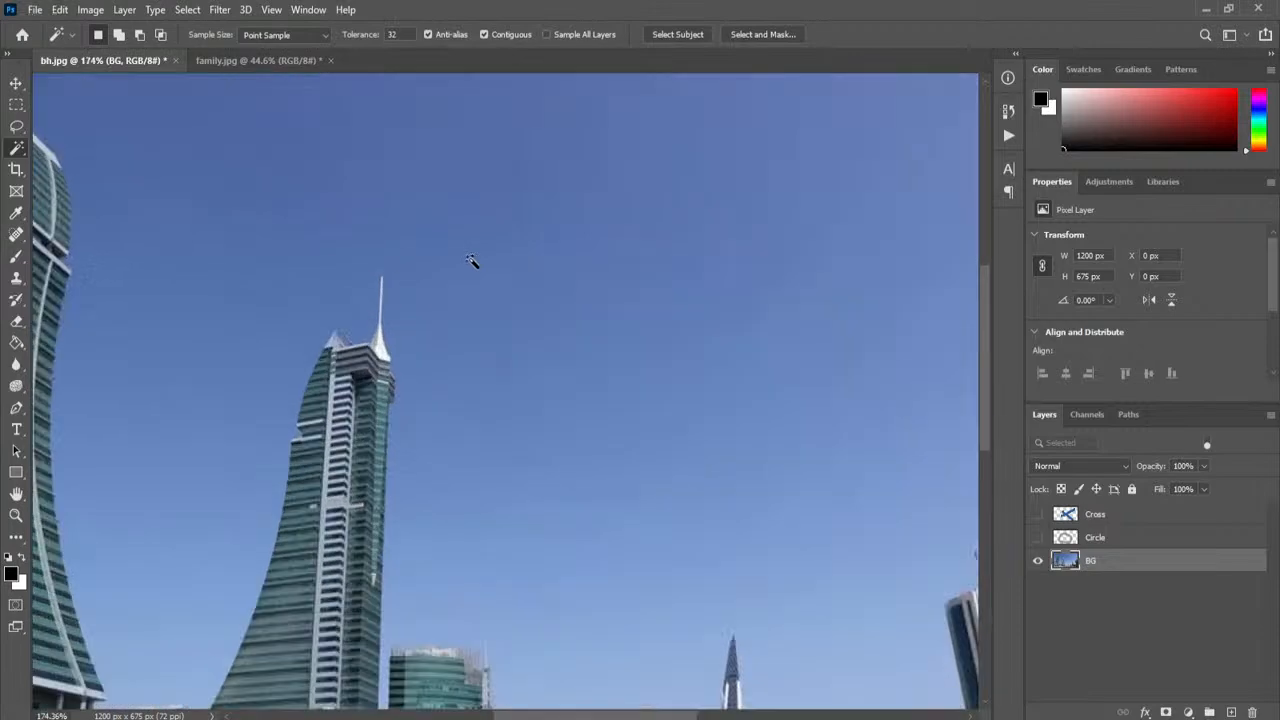
{"action": "scroll", "coordinate": [490, 362], "scroll_direction": "up", "scroll_amount": 6}
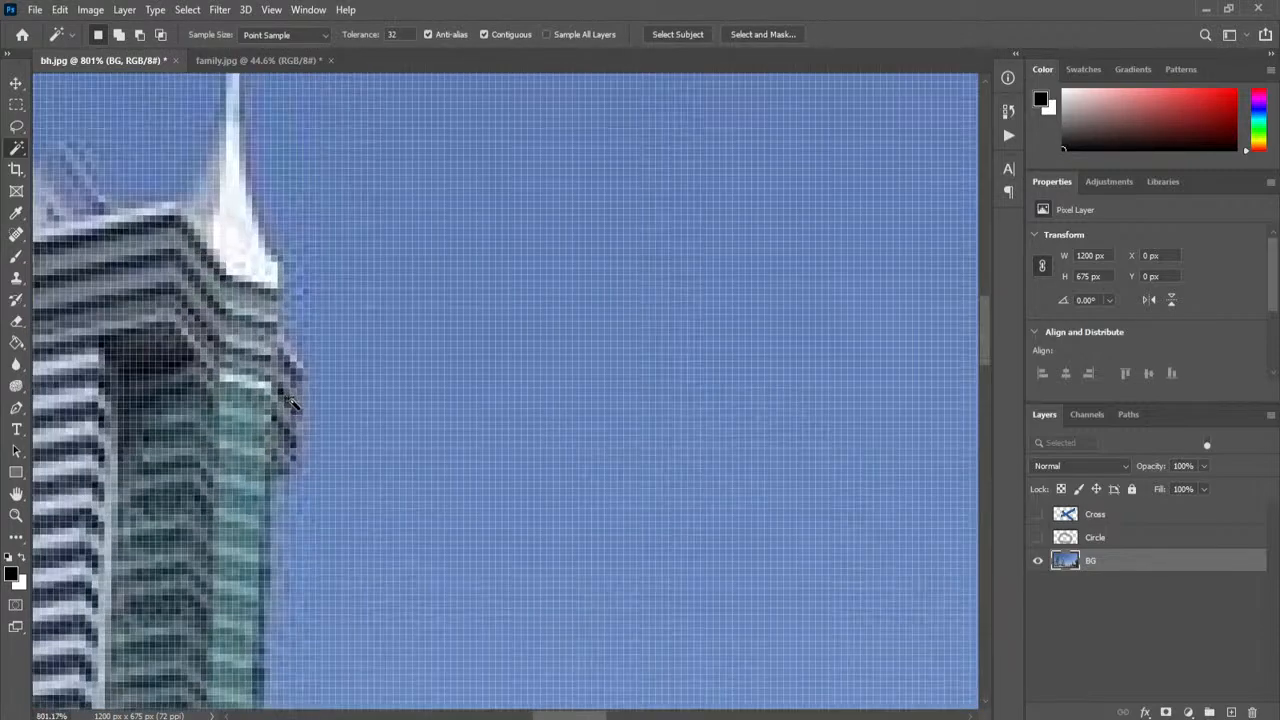
{"action": "scroll", "coordinate": [398, 318], "scroll_direction": "up", "scroll_amount": 2}
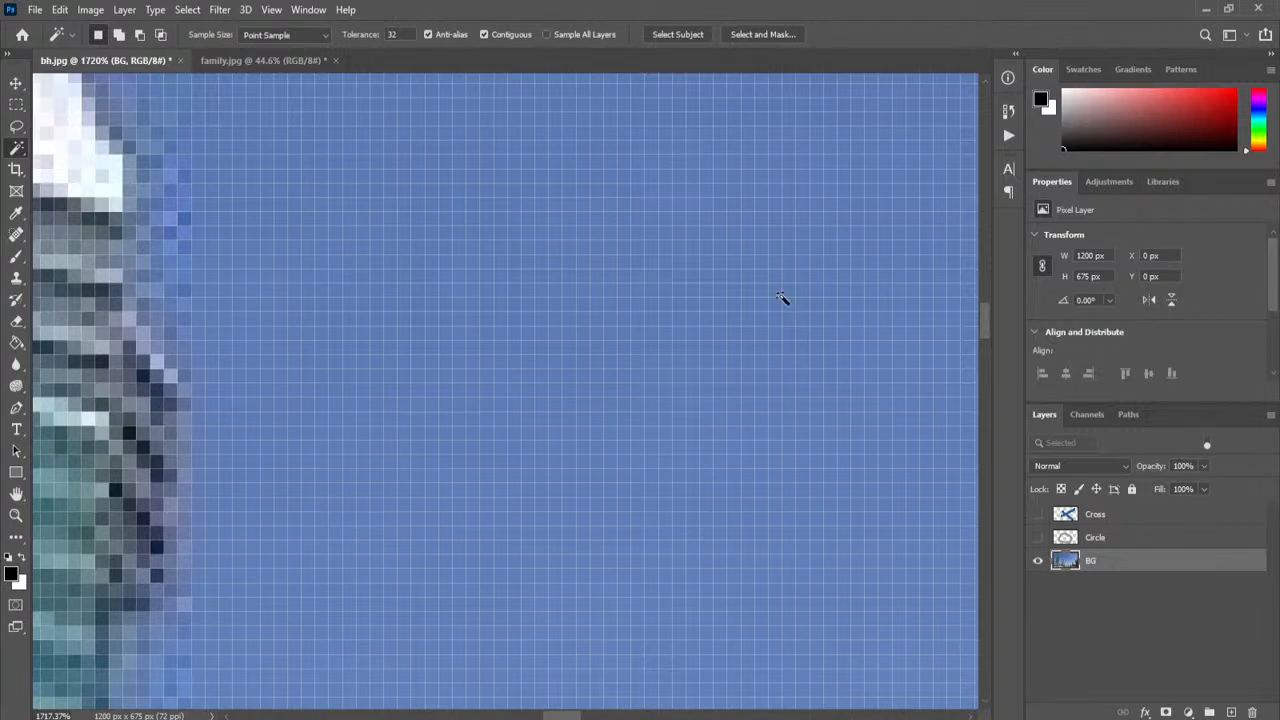
{"action": "scroll", "coordinate": [702, 380], "scroll_direction": "down", "scroll_amount": 10}
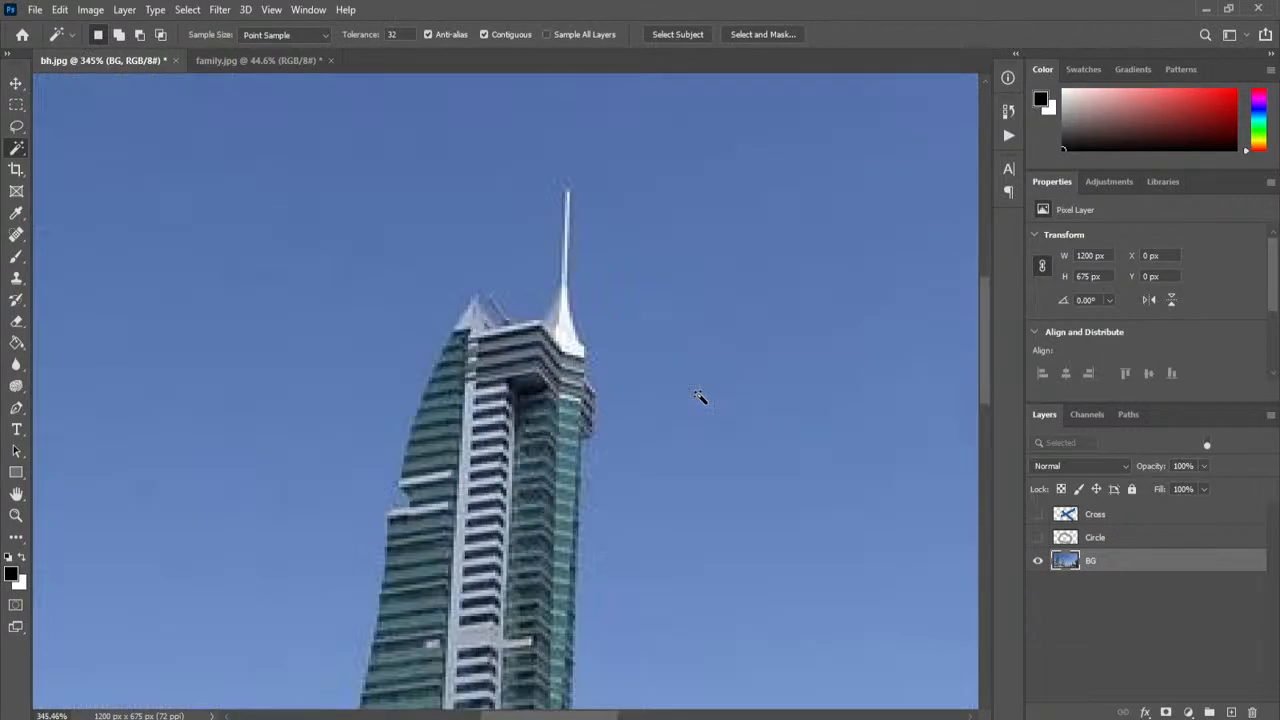
{"action": "key", "text": "ctrl+0"}
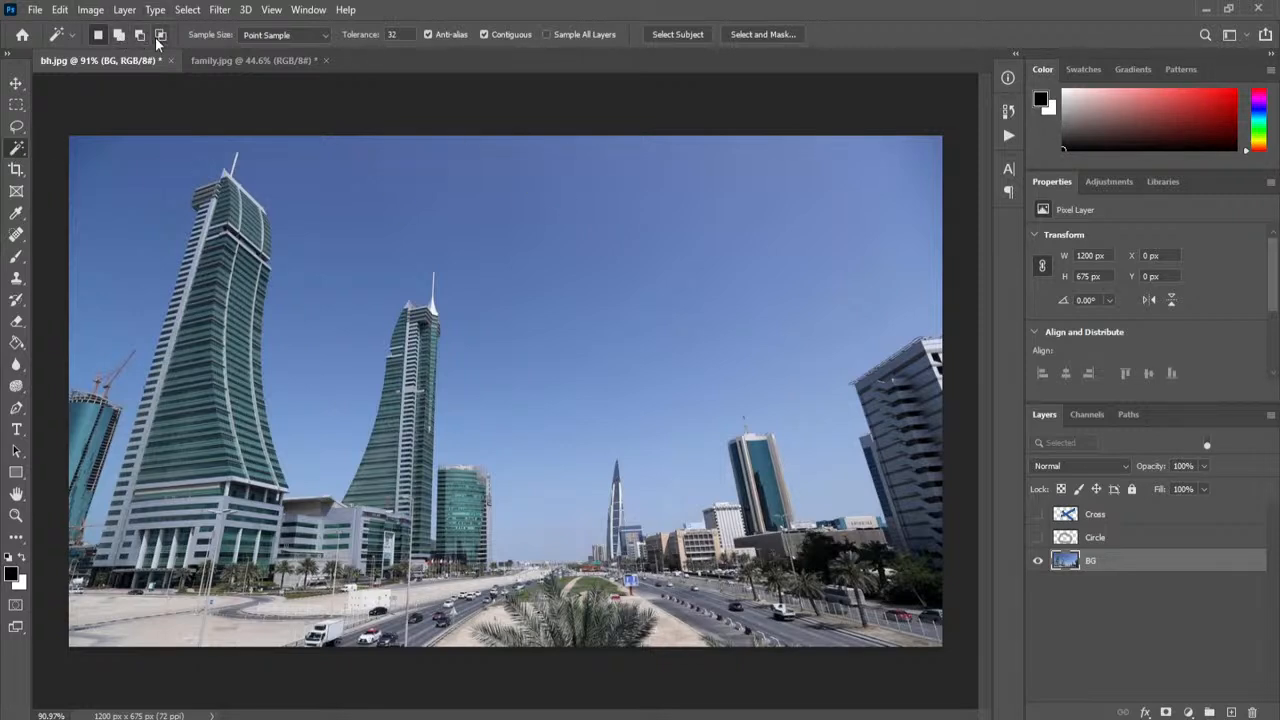
{"action": "left_click", "coordinate": [611, 185]}
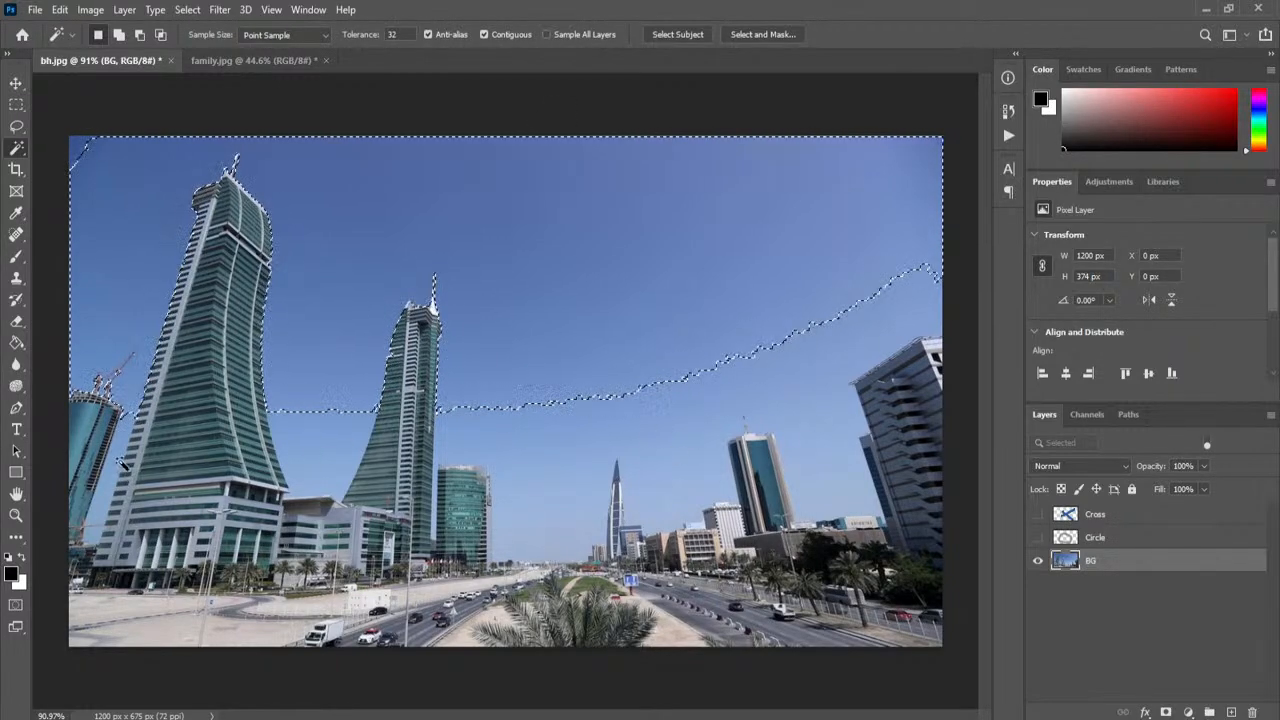
Step: Clear the selection, set the Magic Wand tolerance to 5, and select sky from a point near the photo's upper middle
{"action": "key", "text": "ctrl+d"}
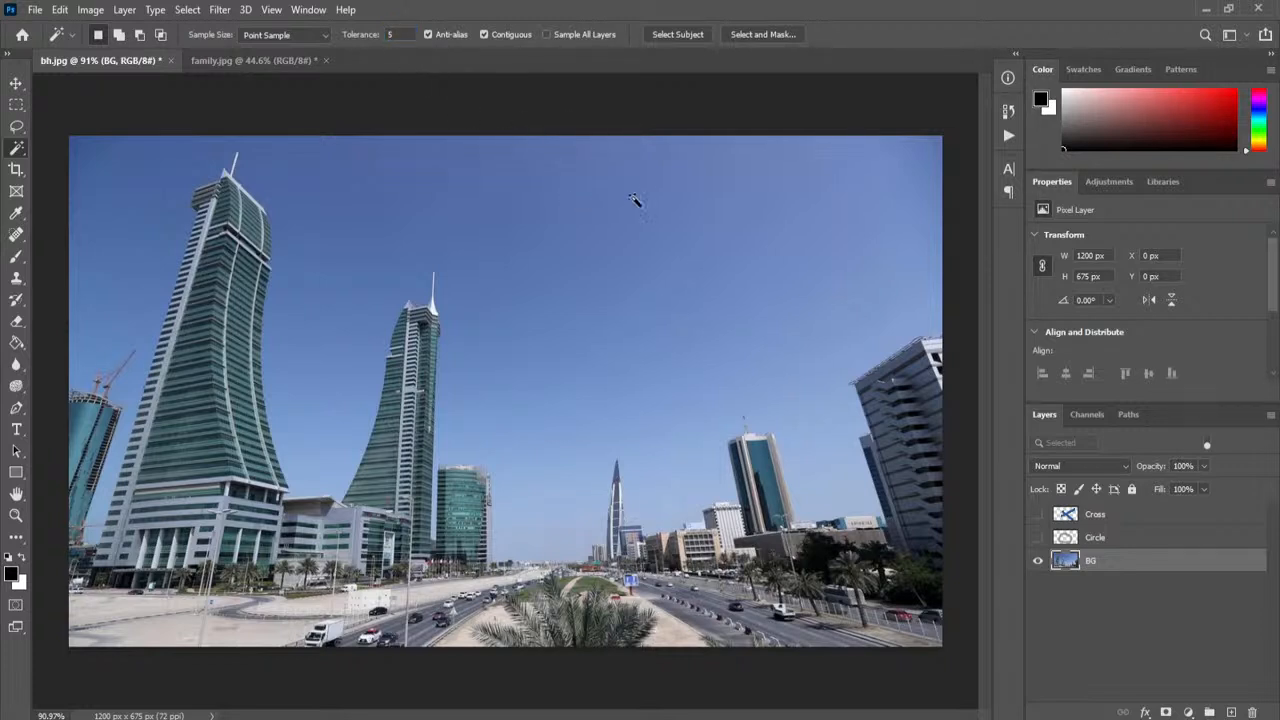
{"action": "left_click", "coordinate": [554, 181]}
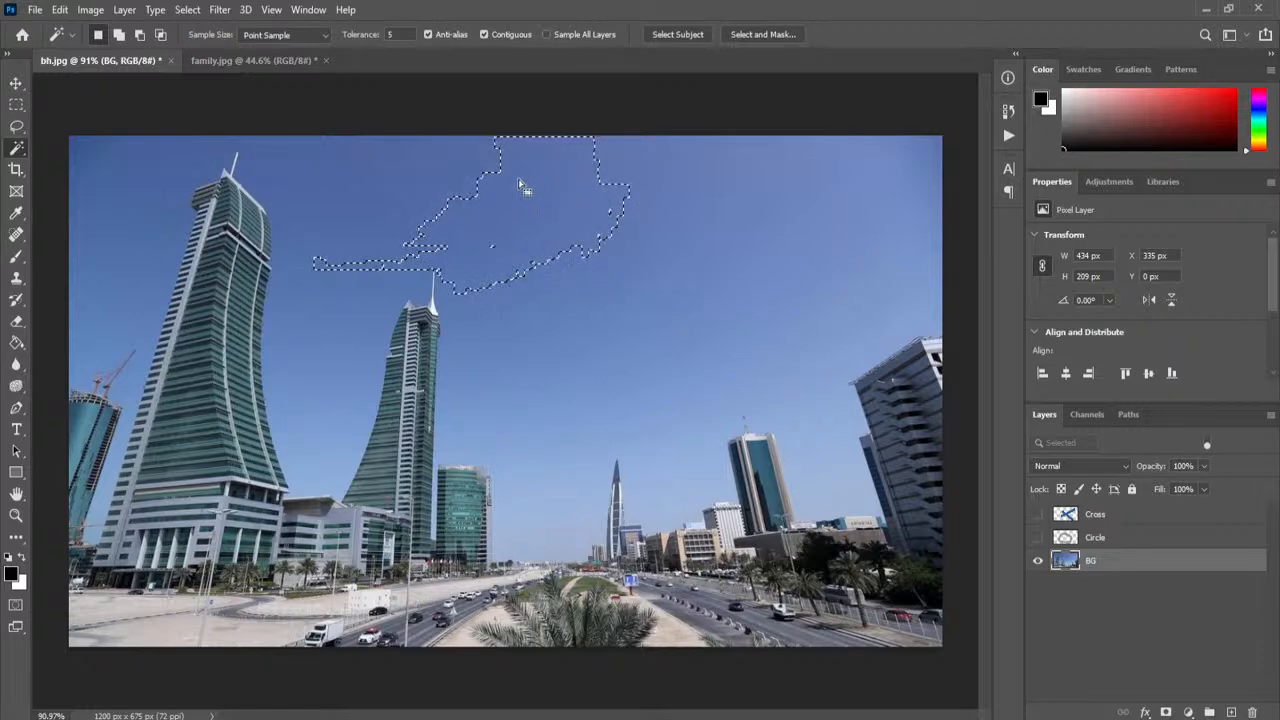
Step: Examine the stepped edge of the low-tolerance sky selection up close at the pixel level
{"action": "scroll", "coordinate": [383, 163], "scroll_direction": "up", "scroll_amount": 8}
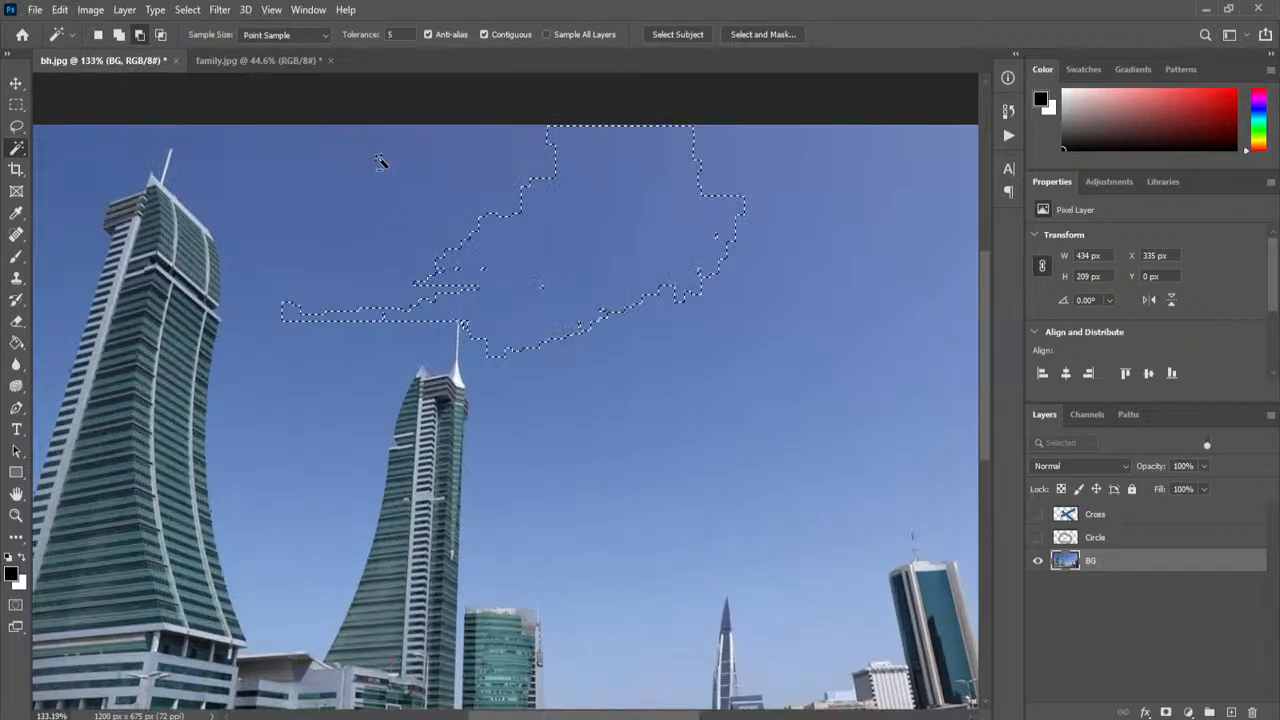
{"action": "scroll", "coordinate": [790, 285], "scroll_direction": "up", "scroll_amount": 2}
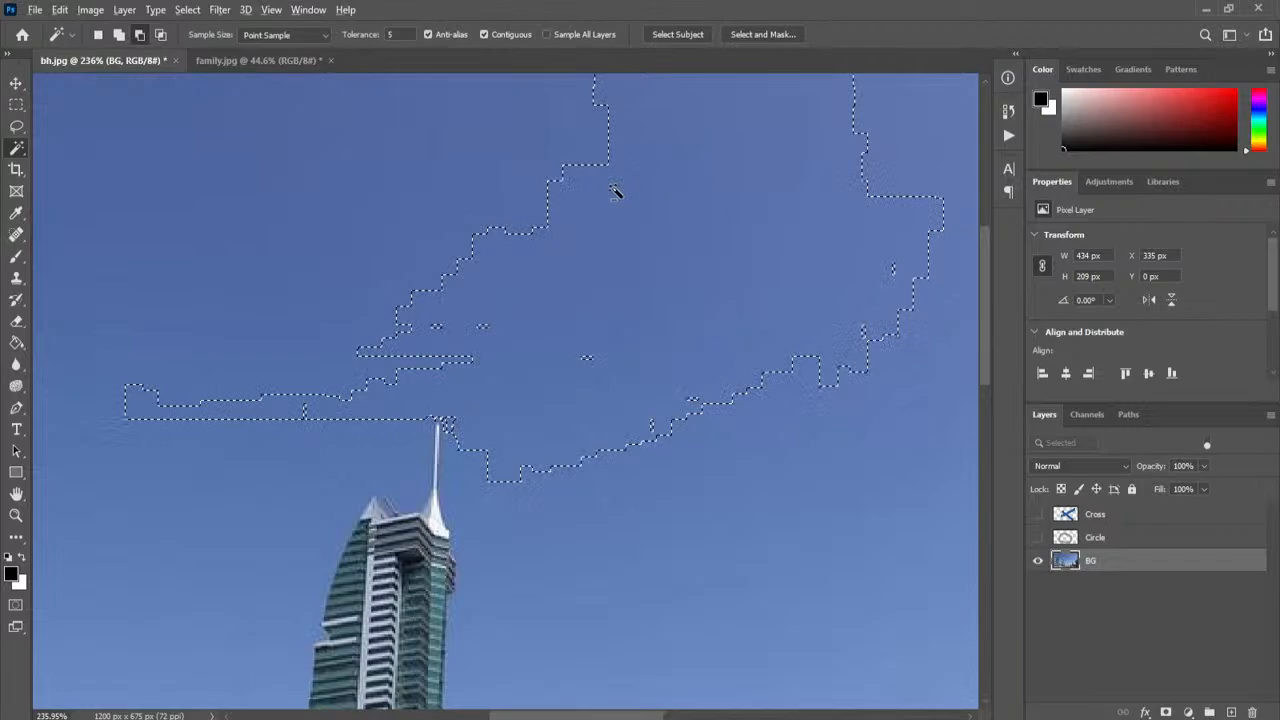
{"action": "scroll", "coordinate": [617, 194], "scroll_direction": "up", "scroll_amount": 12}
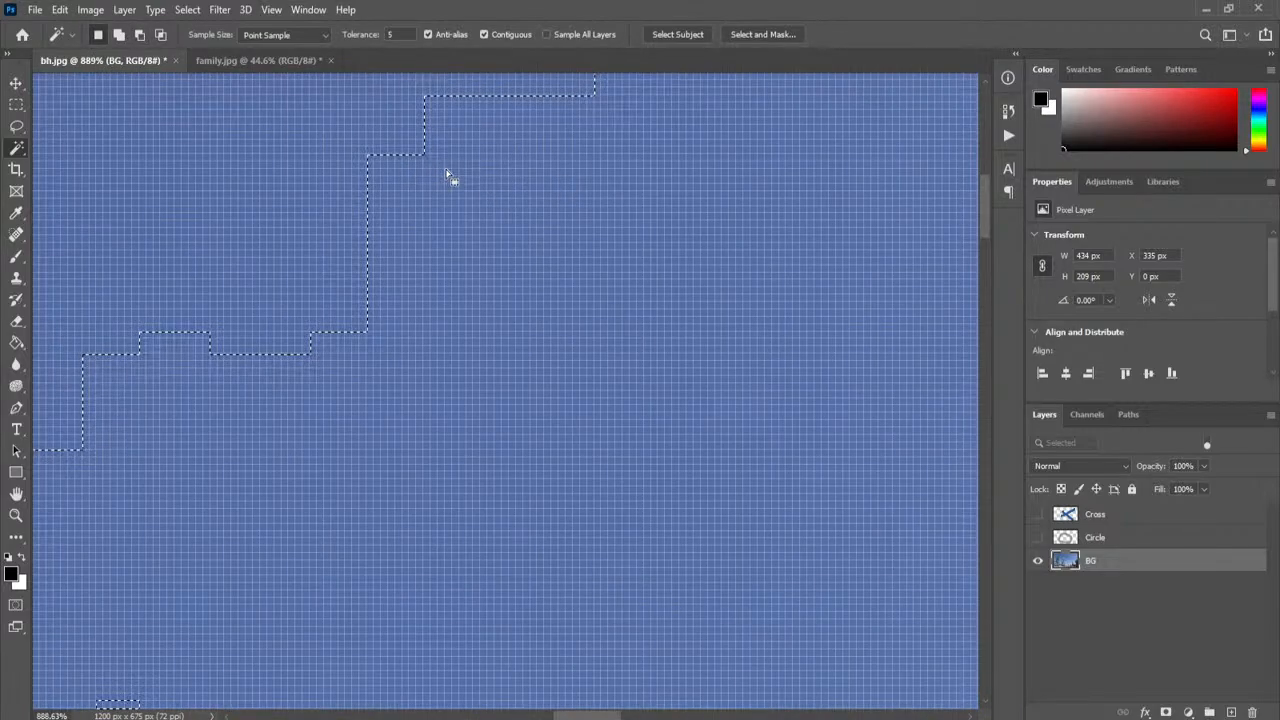
{"action": "scroll", "coordinate": [457, 209], "scroll_direction": "down", "scroll_amount": 12}
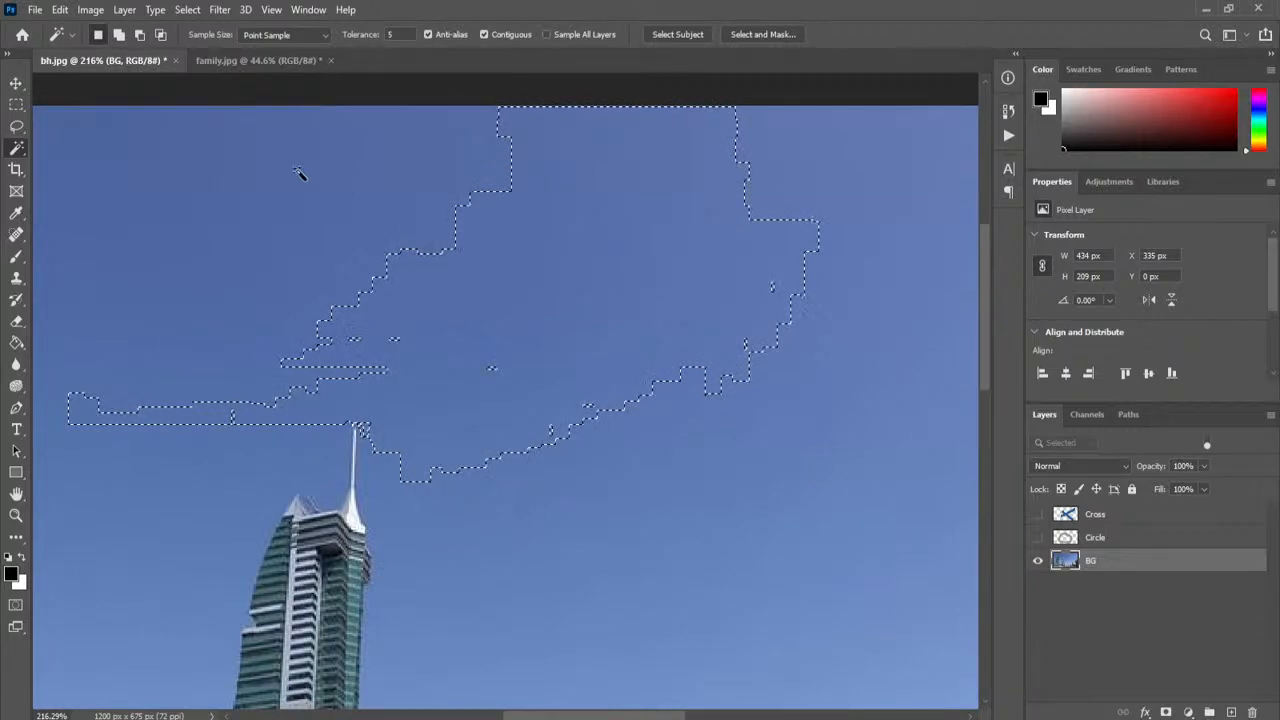
{"action": "scroll", "coordinate": [457, 209], "scroll_direction": "up", "scroll_amount": 8}
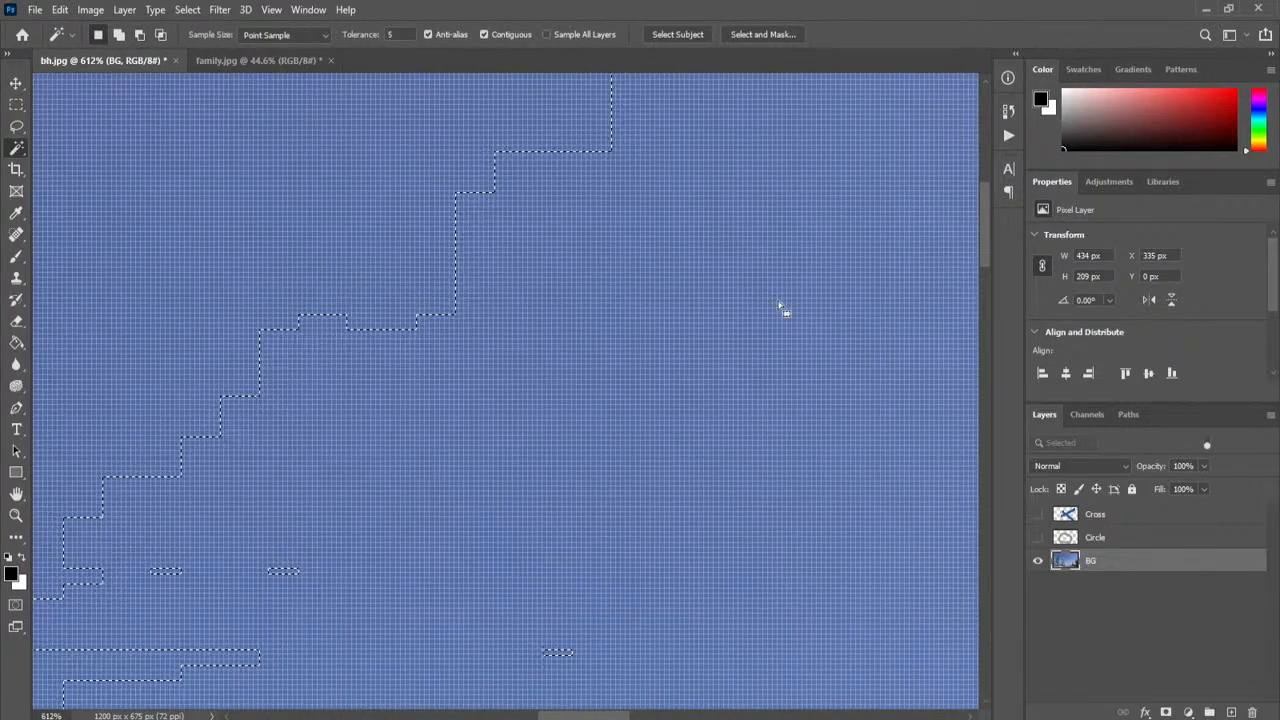
{"action": "scroll", "coordinate": [257, 205], "scroll_direction": "down", "scroll_amount": 12}
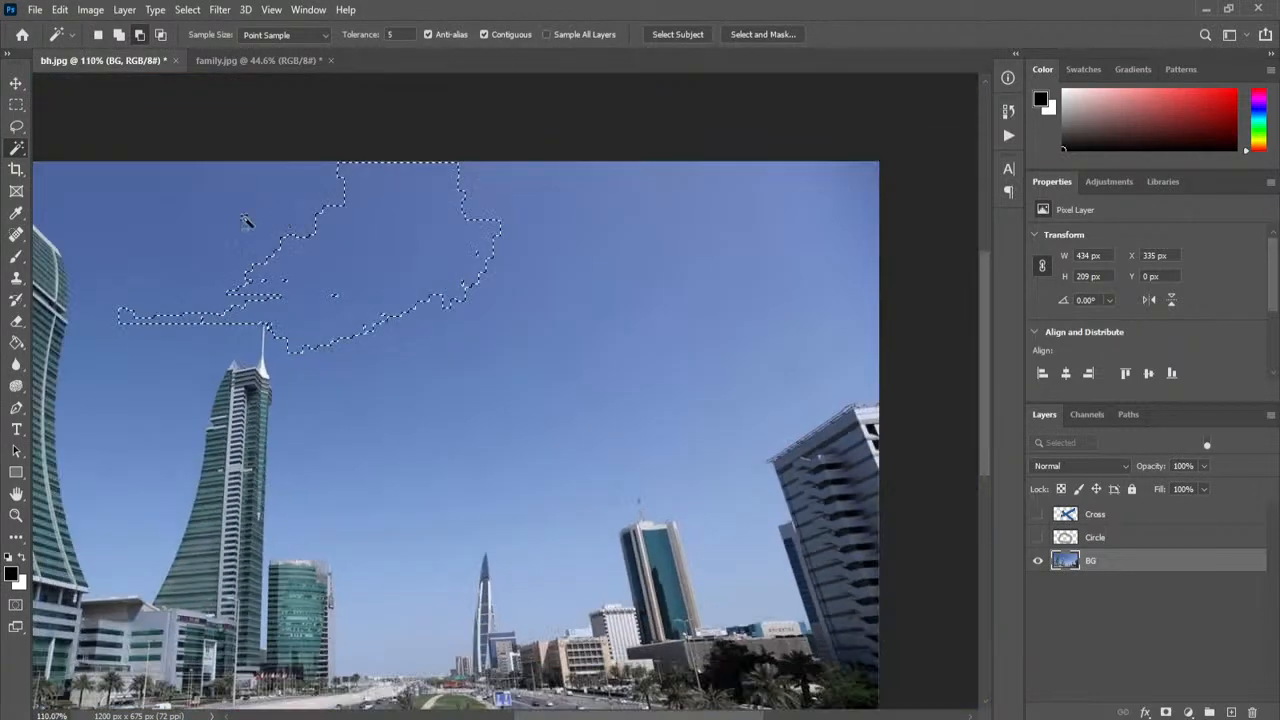
Step: Add three more sky areas beside and below the existing selection with the Magic Wand at a tolerance of 5
{"action": "scroll", "coordinate": [143, 209], "scroll_direction": "down", "scroll_amount": 1}
{"action": "left_click_drag", "start_coordinate": [296, 254], "coordinate": [513, 225]}
{"action": "key", "text": "shift"}
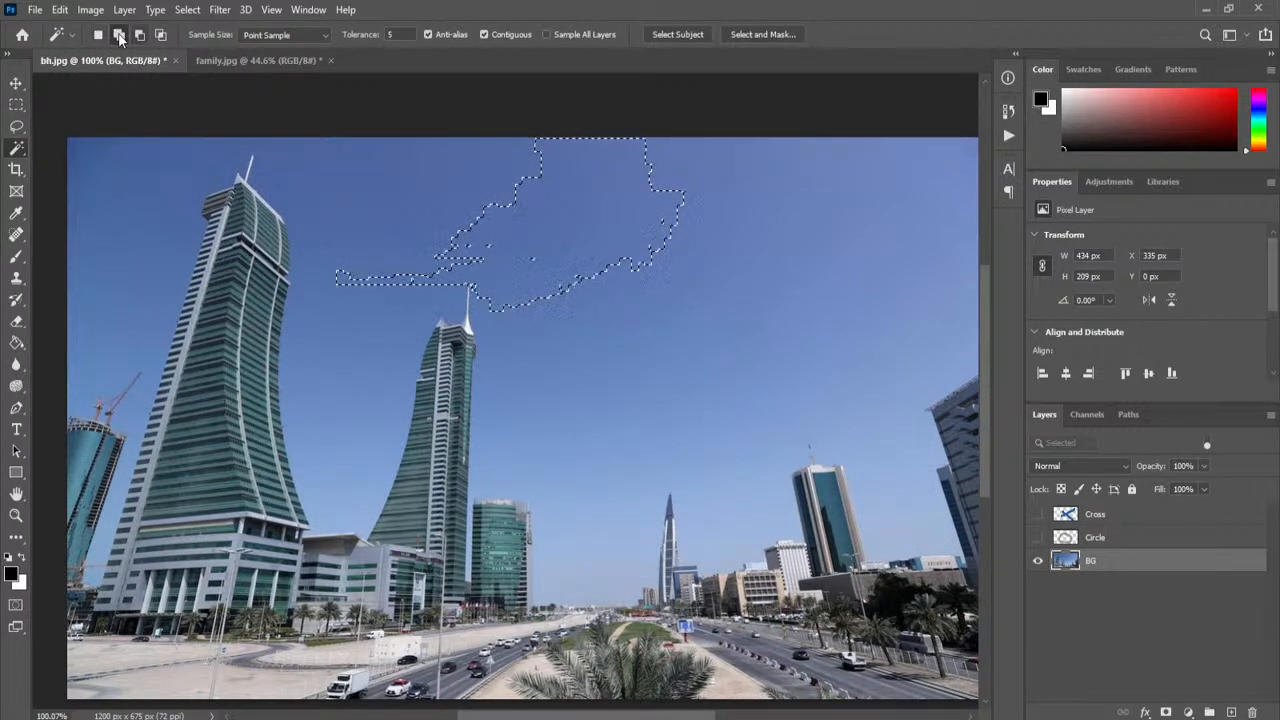
{"action": "left_click", "coordinate": [767, 193], "text": "shift"}
{"action": "left_click", "coordinate": [686, 320], "text": "shift"}
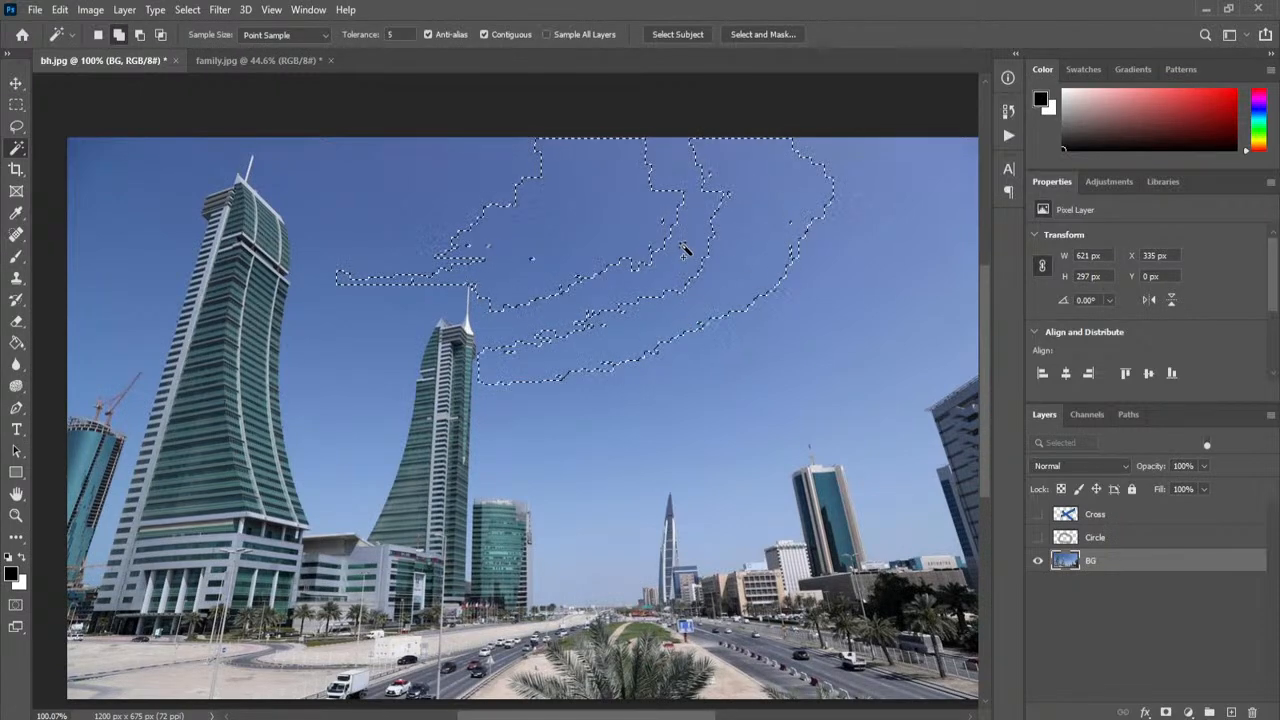
{"action": "left_click", "coordinate": [895, 210], "text": "shift"}
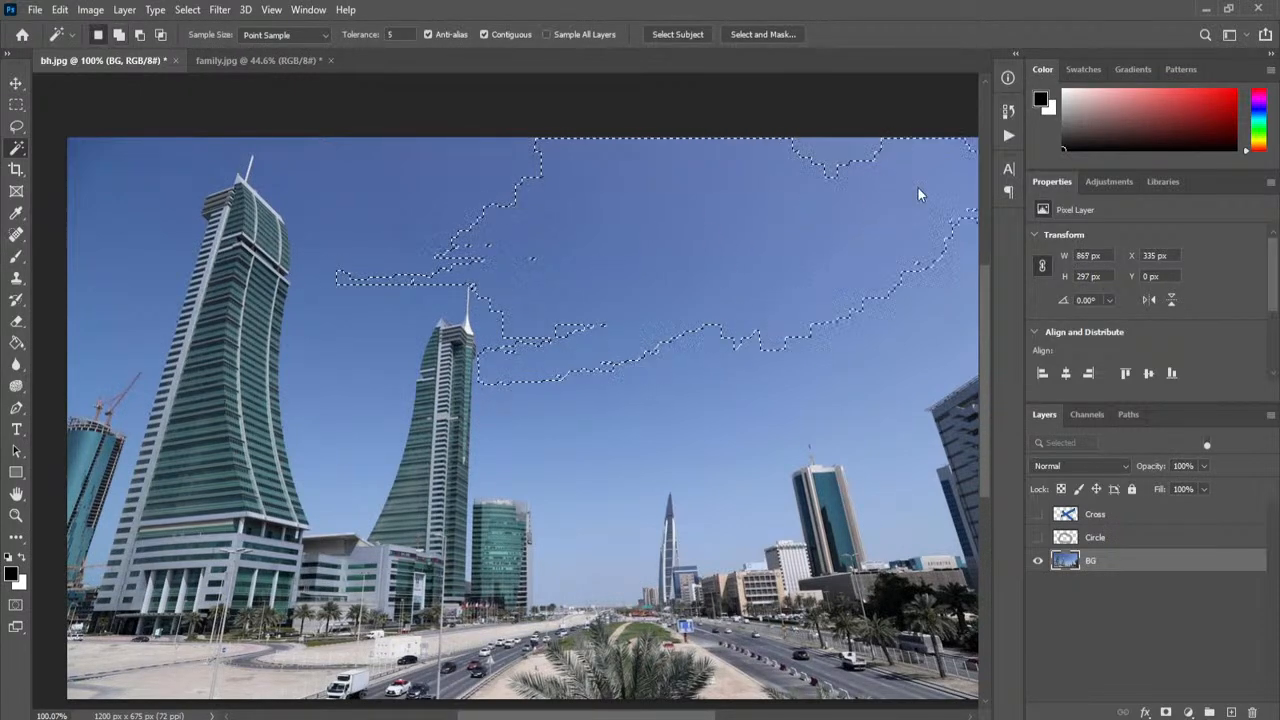
Step: Undo the last two additions to the sky selection and clear the remaining selection
{"action": "key", "text": "ctrl+z"}
{"action": "key", "text": "ctrl+z"}
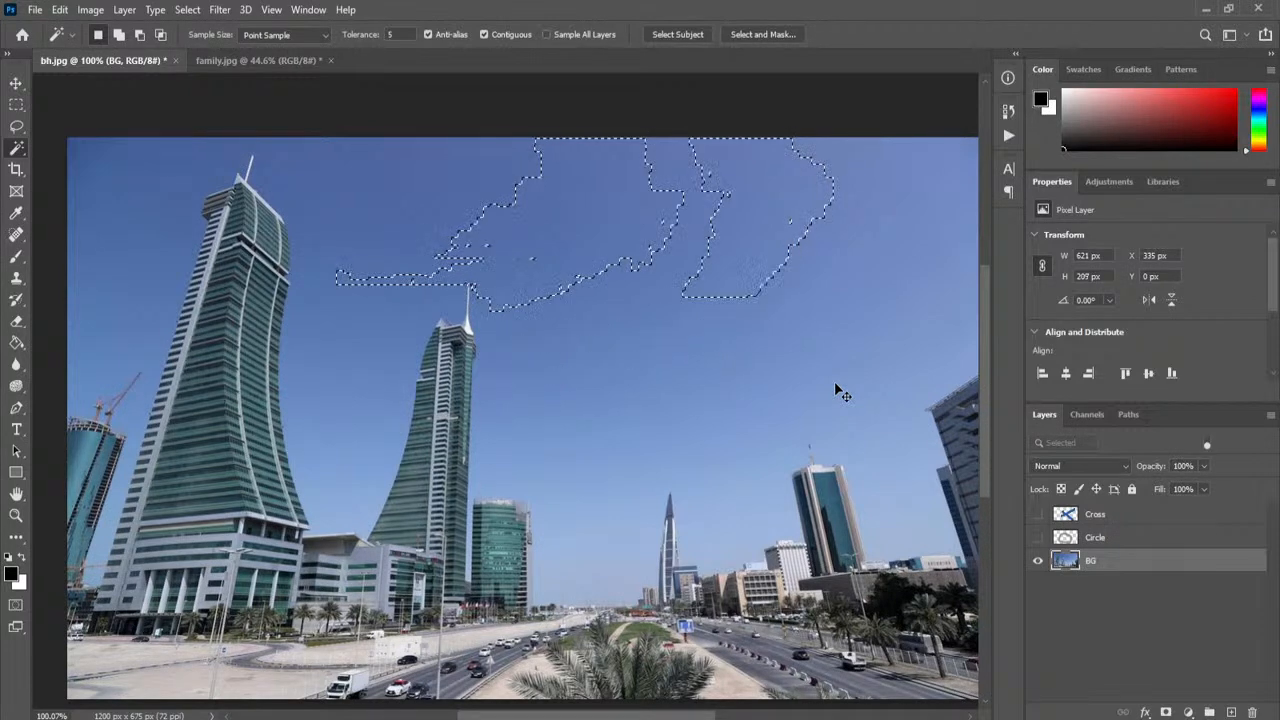
{"action": "left_click", "coordinate": [410, 33]}
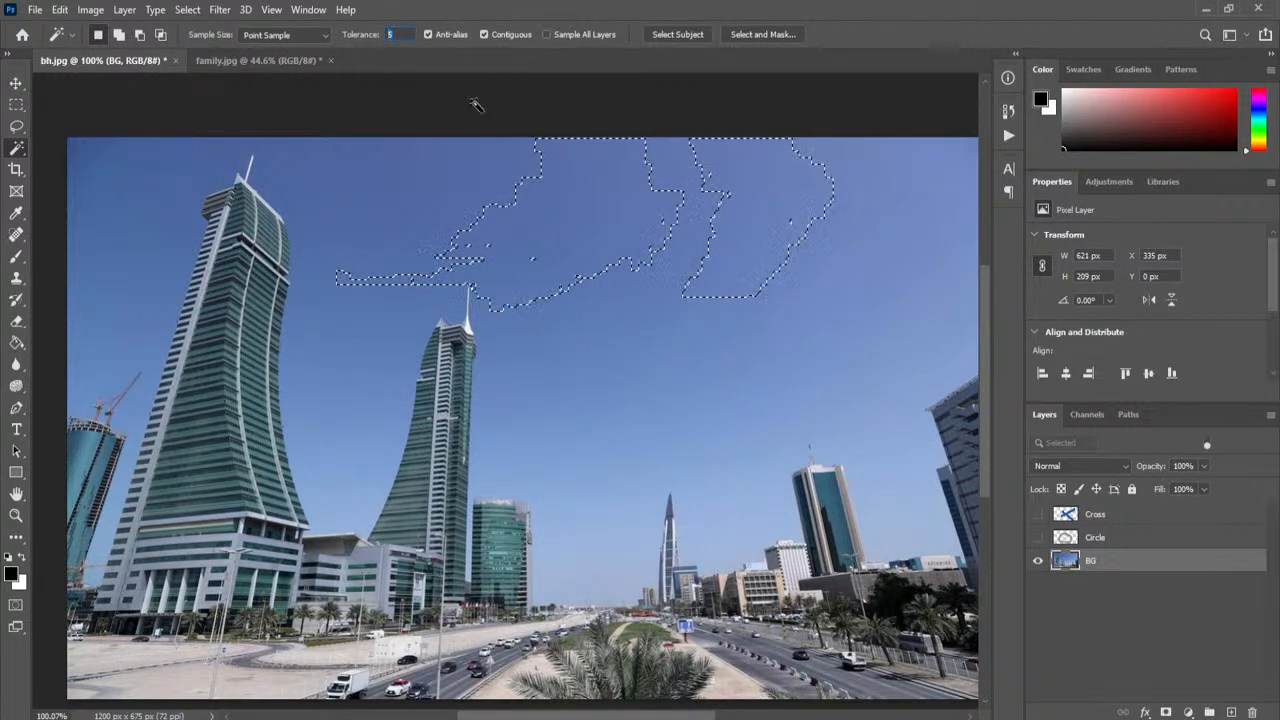
{"action": "key", "text": "ctrl+d"}
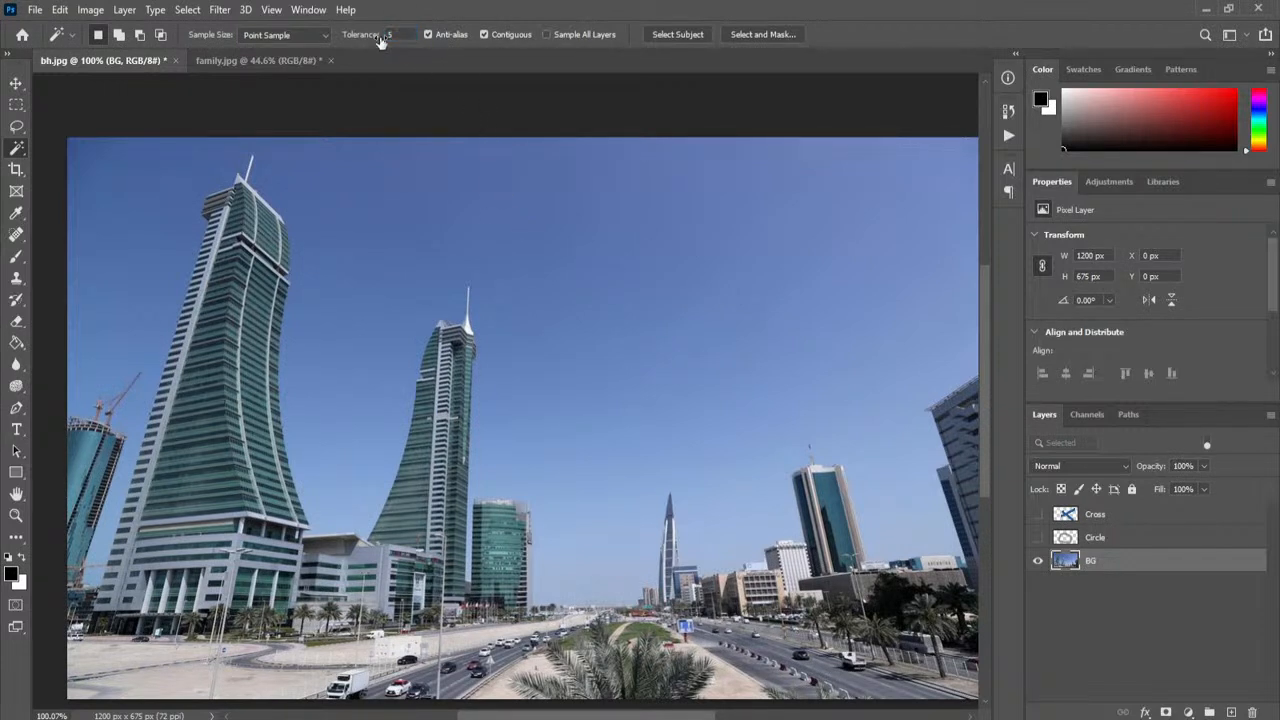
Step: Set the Magic Wand tolerance to 80 and select the sky from a point near the photo's upper middle
{"action": "double_click", "coordinate": [399, 34]}
{"action": "left_click_drag", "start_coordinate": [689, 716], "coordinate": [703, 717]}
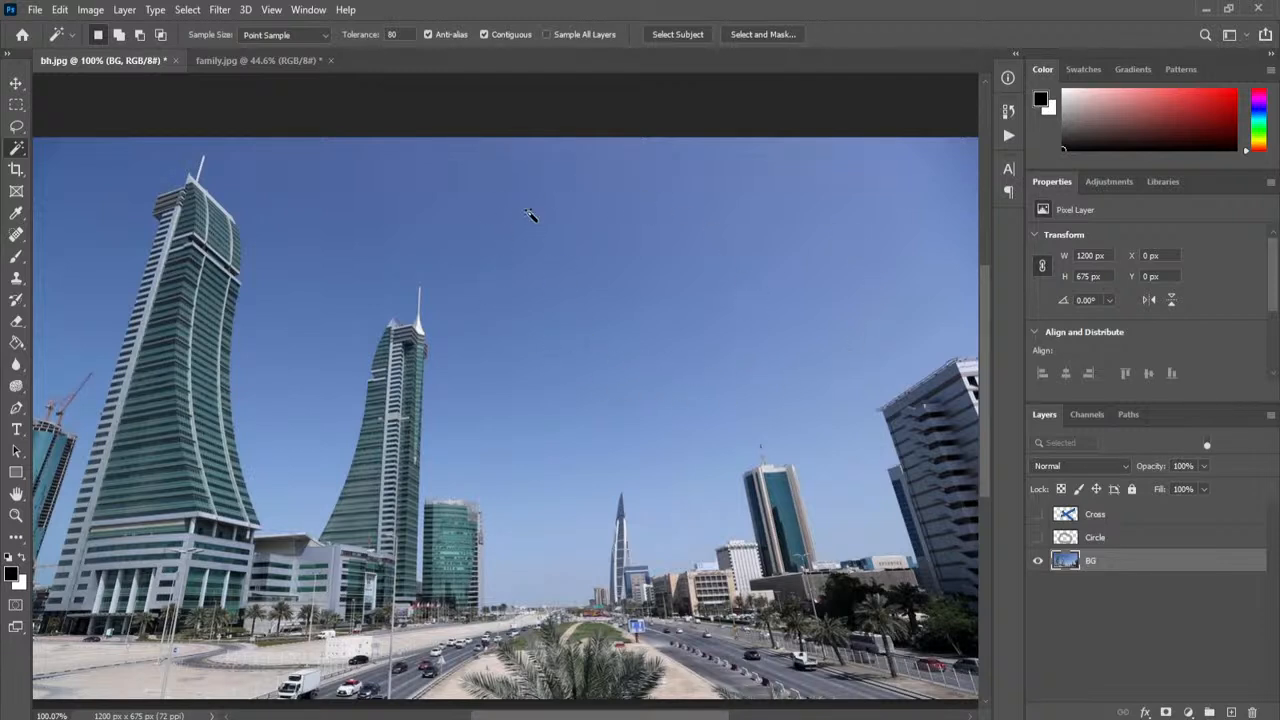
{"action": "left_click", "coordinate": [643, 216]}
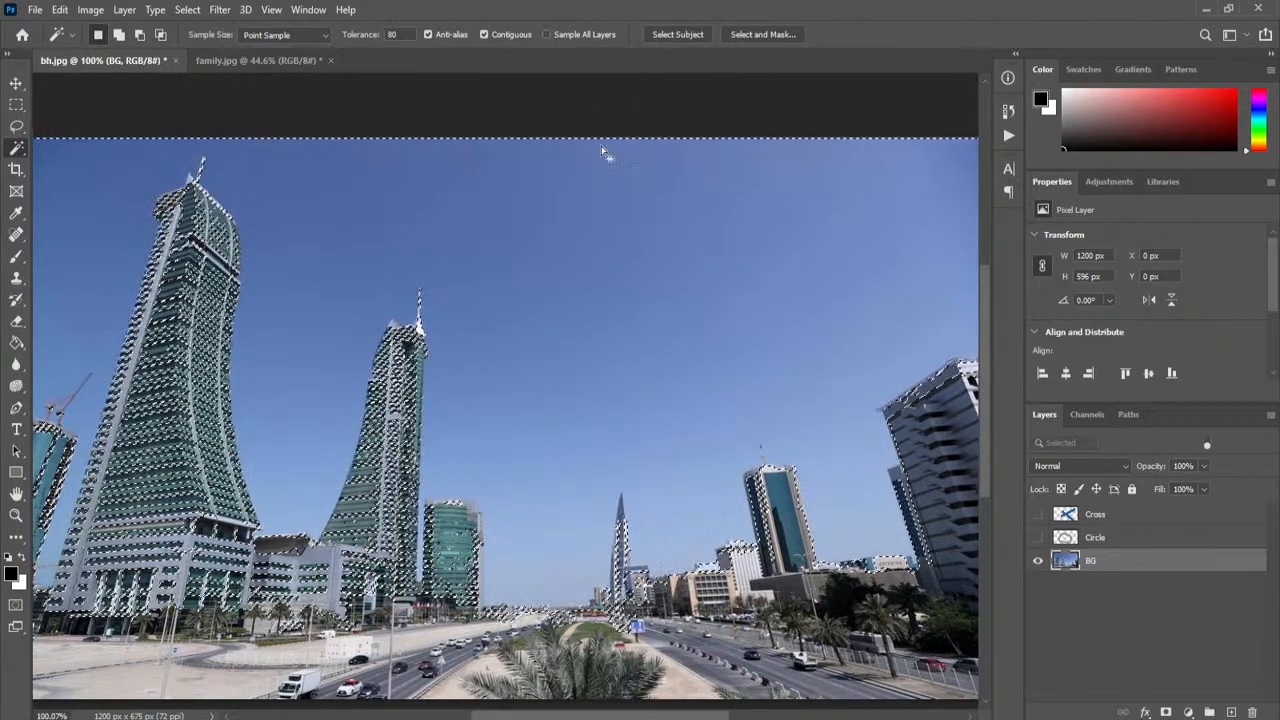
Step: Set the Magic Wand tolerance back to 32, clear the selection, and reselect the upper sky
{"action": "left_click", "coordinate": [368, 34]}
{"action": "type", "text": "32"}
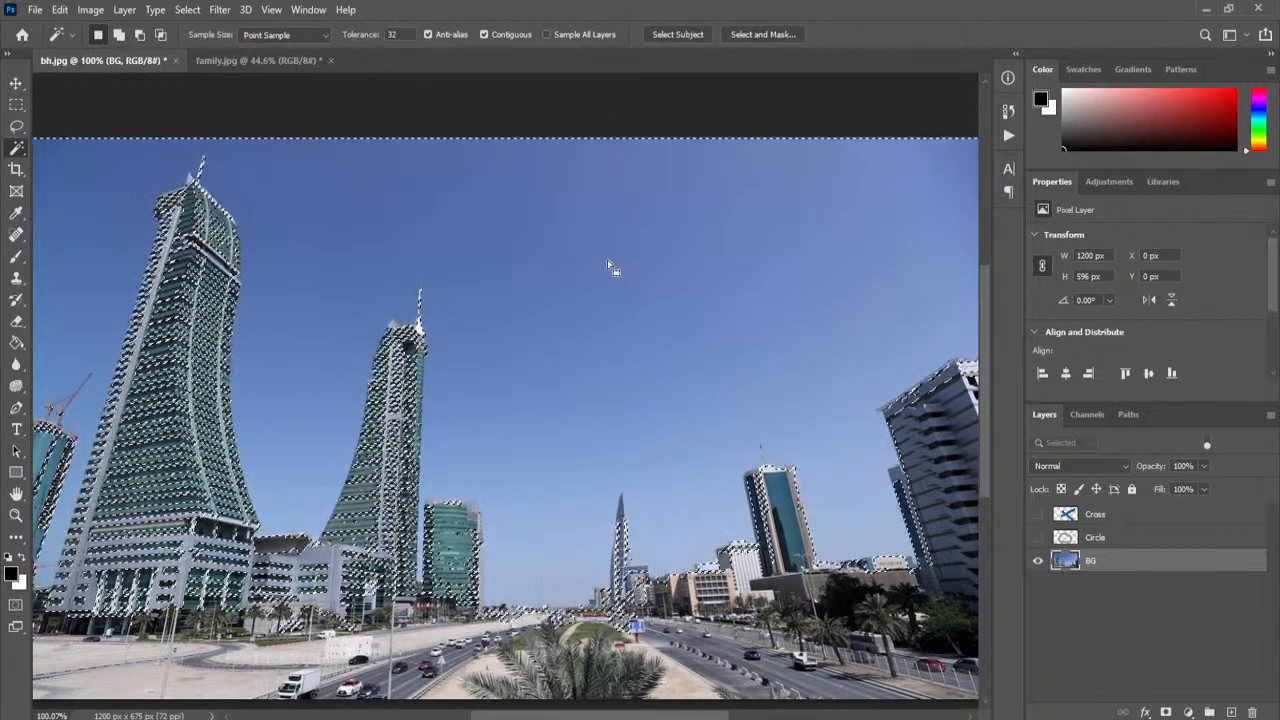
{"action": "key", "text": "ctrl+d"}
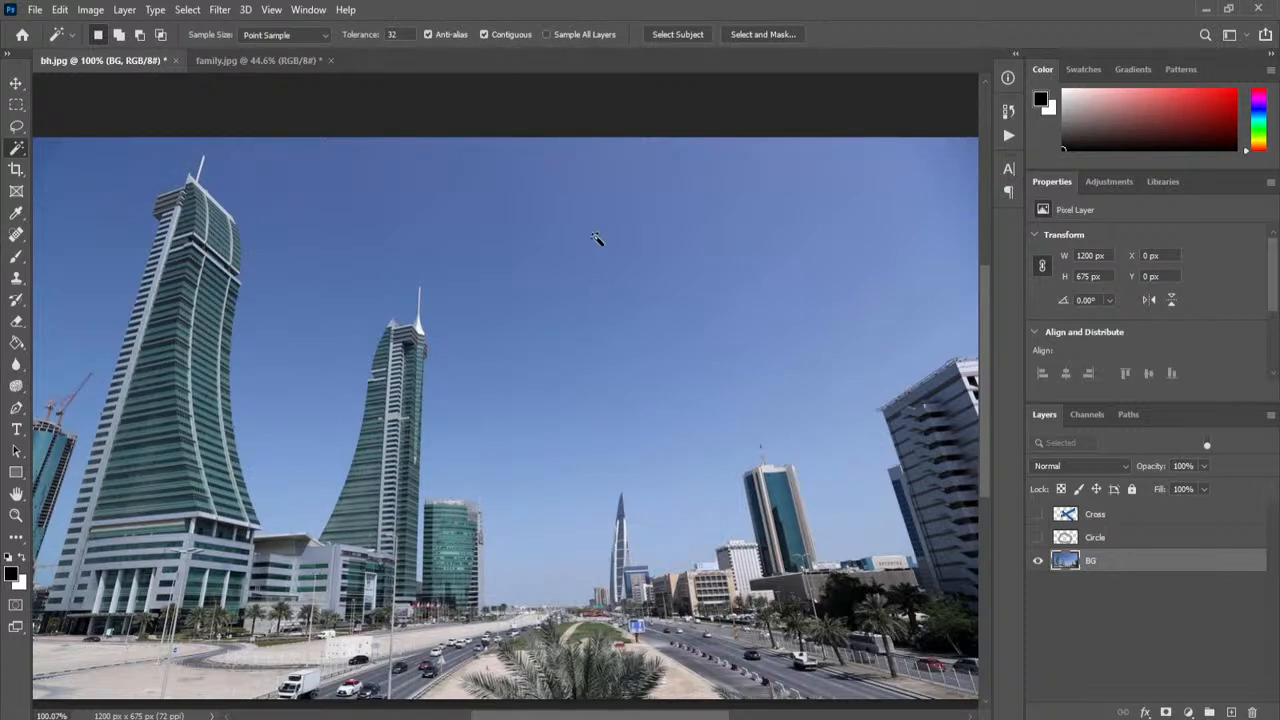
{"action": "left_click", "coordinate": [588, 197]}
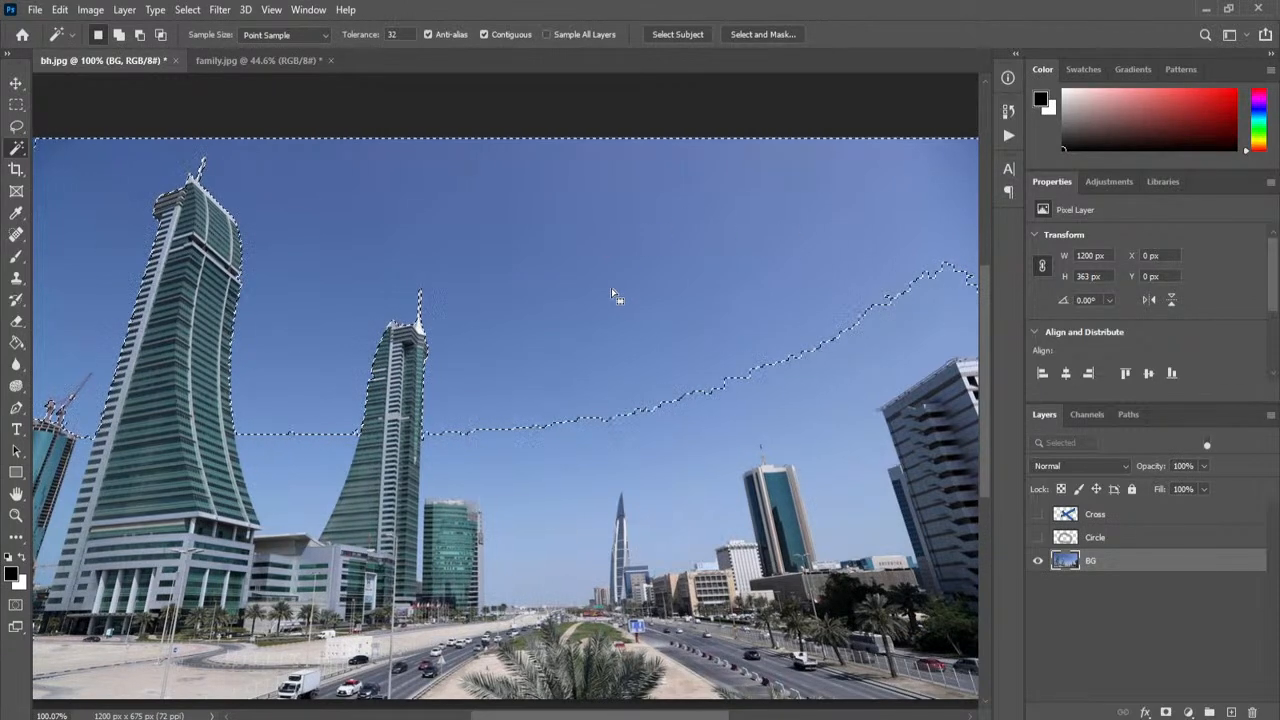
Step: Reselect the upper sky with Contiguous turned off, and restore Contiguous with the selection cleared
{"action": "key", "text": "ctrl+d"}
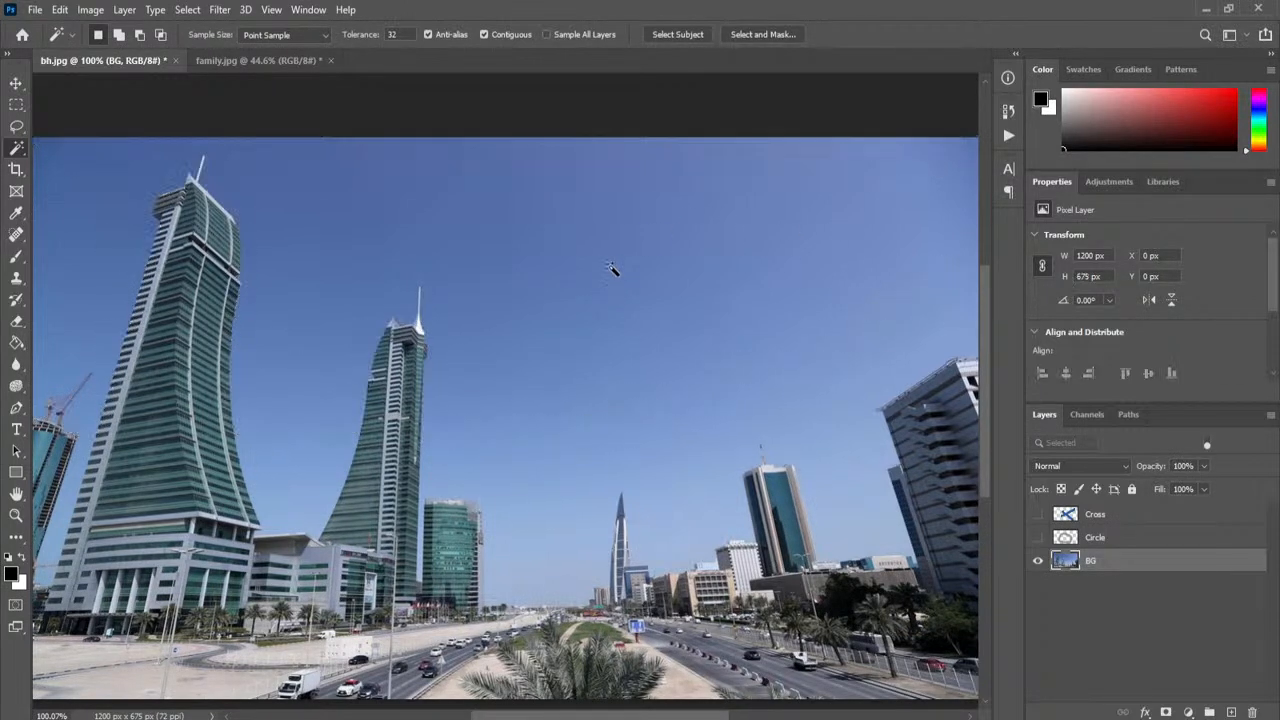
{"action": "left_click", "coordinate": [517, 35]}
{"action": "left_click", "coordinate": [610, 230]}
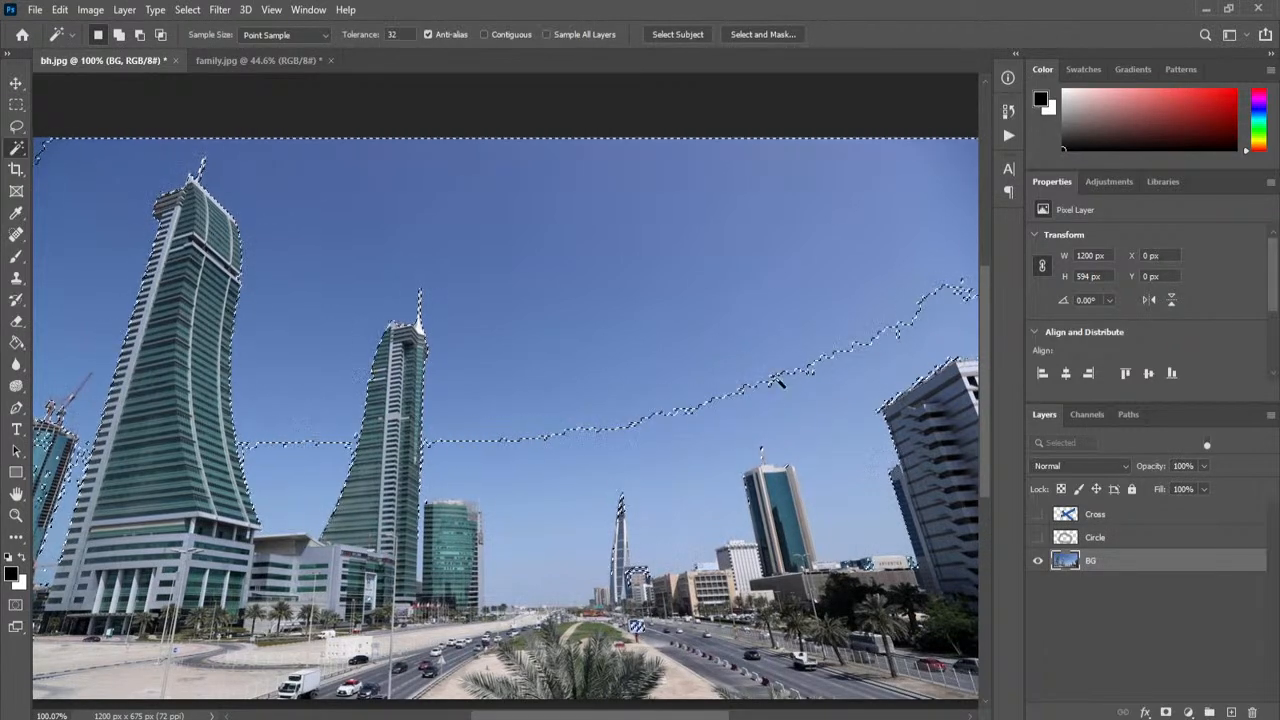
{"action": "left_click", "coordinate": [515, 84]}
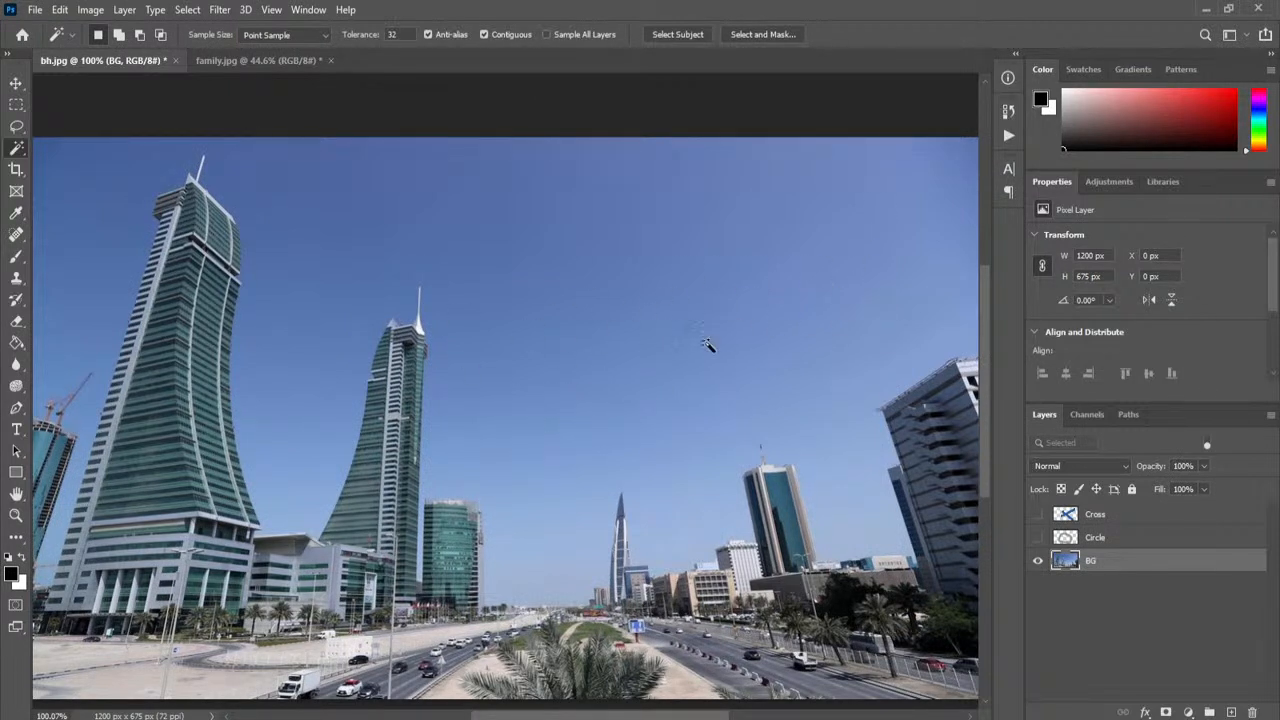
{"action": "scroll", "coordinate": [688, 316], "scroll_direction": "down", "scroll_amount": 1}
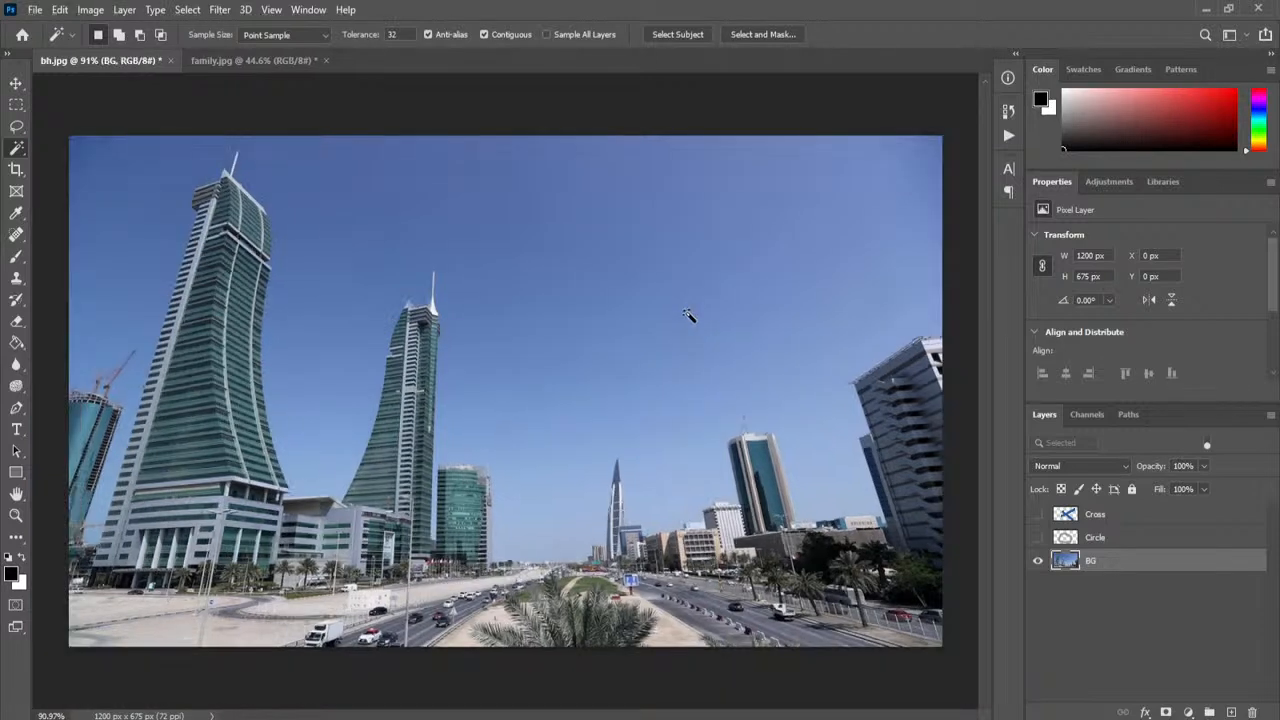
Step: Switch to the Object Selection tool and look over the available selection commands
{"action": "right_click", "coordinate": [22, 152]}
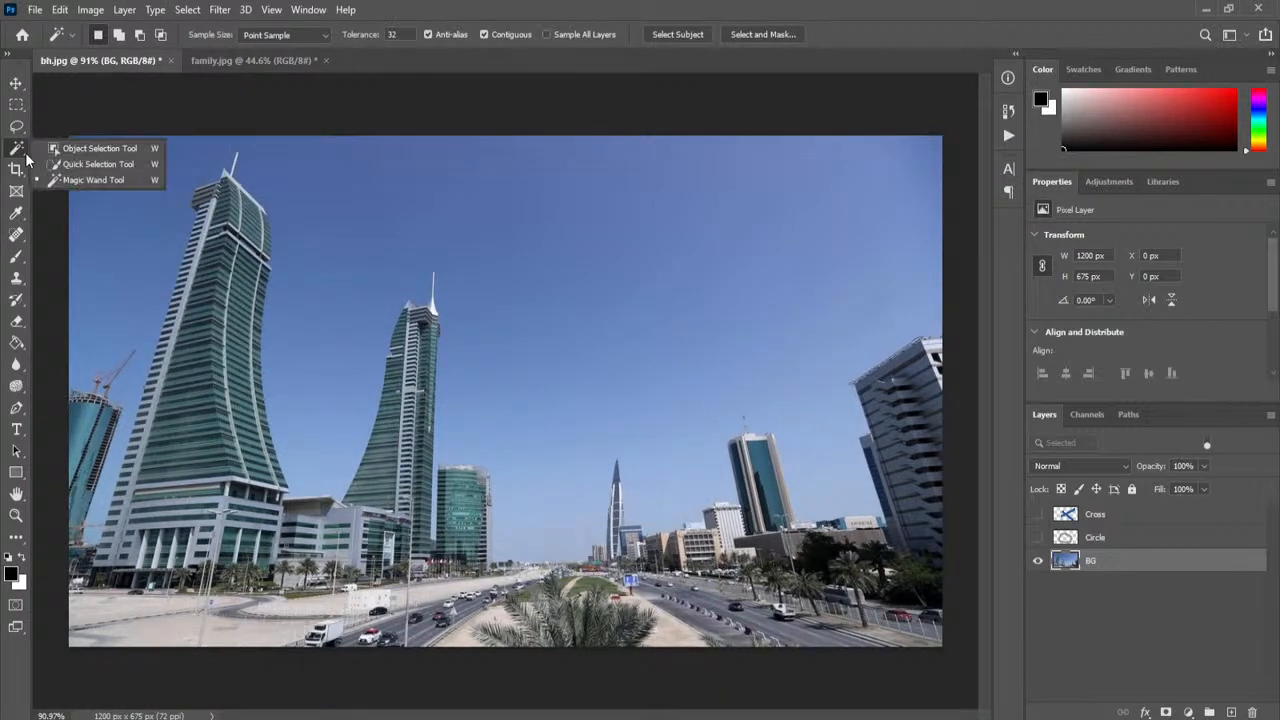
{"action": "left_click", "coordinate": [128, 147]}
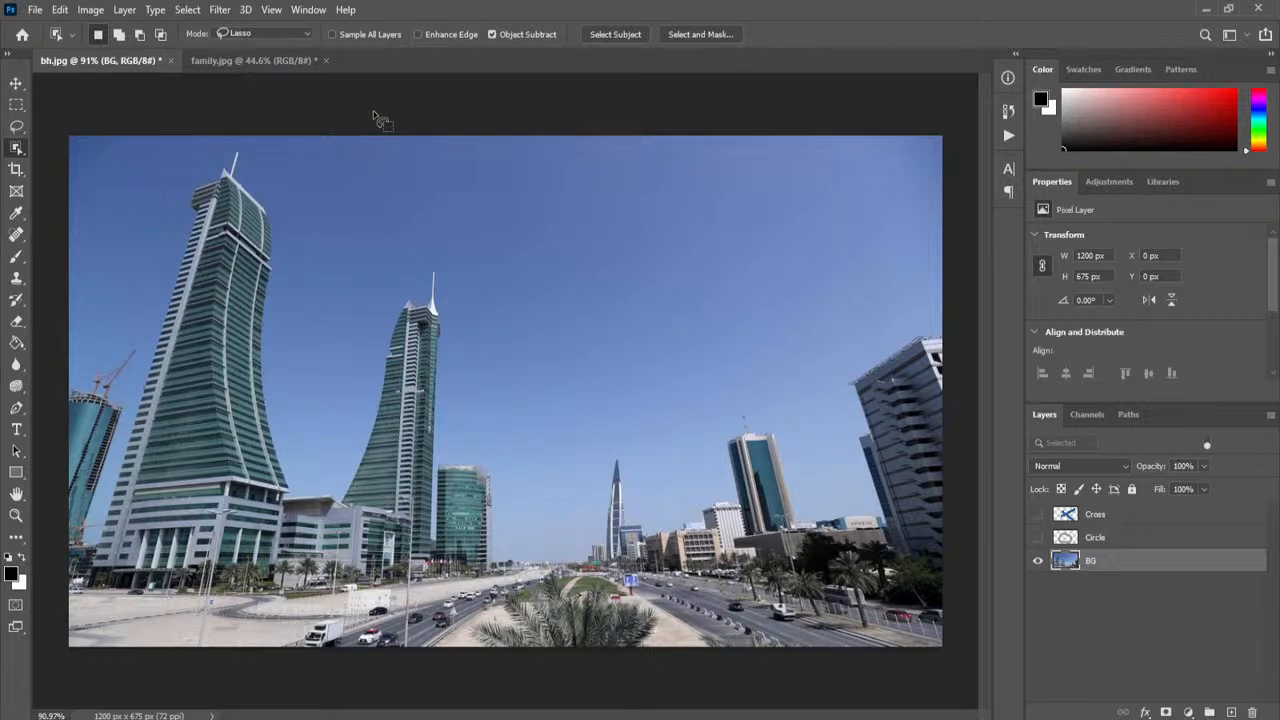
{"action": "left_click", "coordinate": [189, 11]}
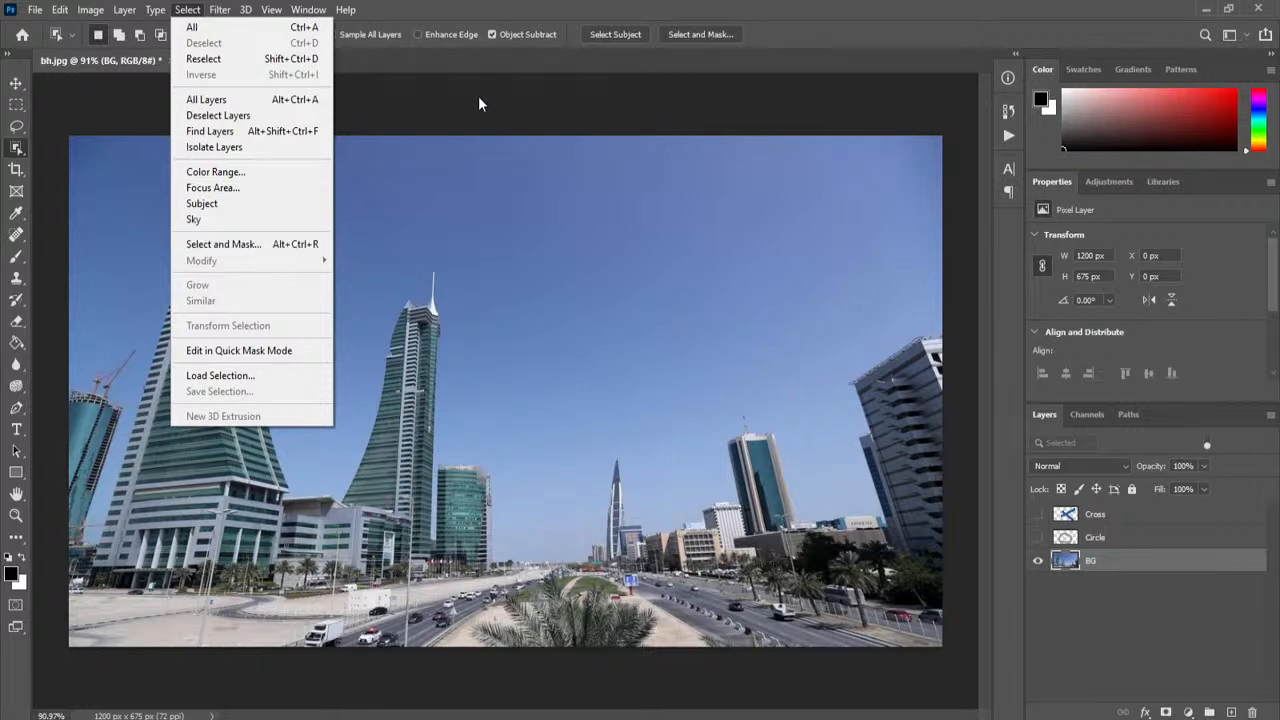
Step: Draw a rectangular marquee about 192 × 177 px in the open sky beside the second large tower
{"action": "left_click", "coordinate": [13, 107]}
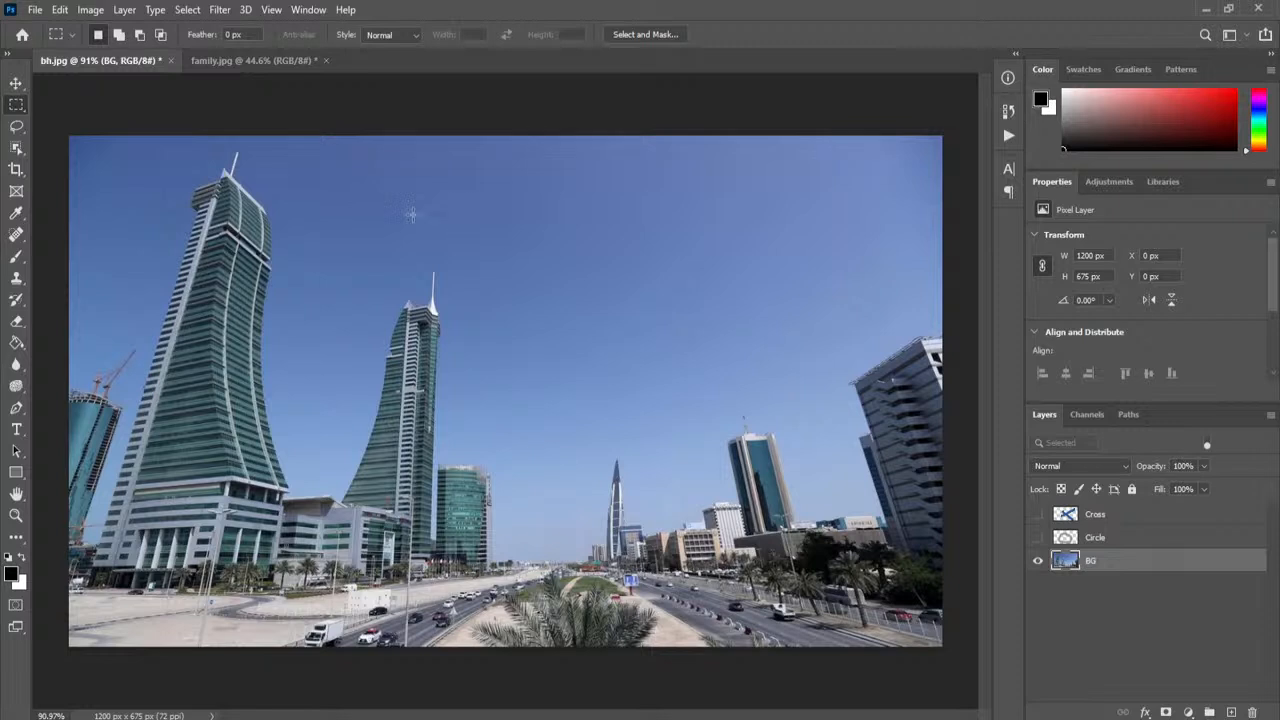
{"action": "left_click_drag", "start_coordinate": [519, 243], "coordinate": [657, 377]}
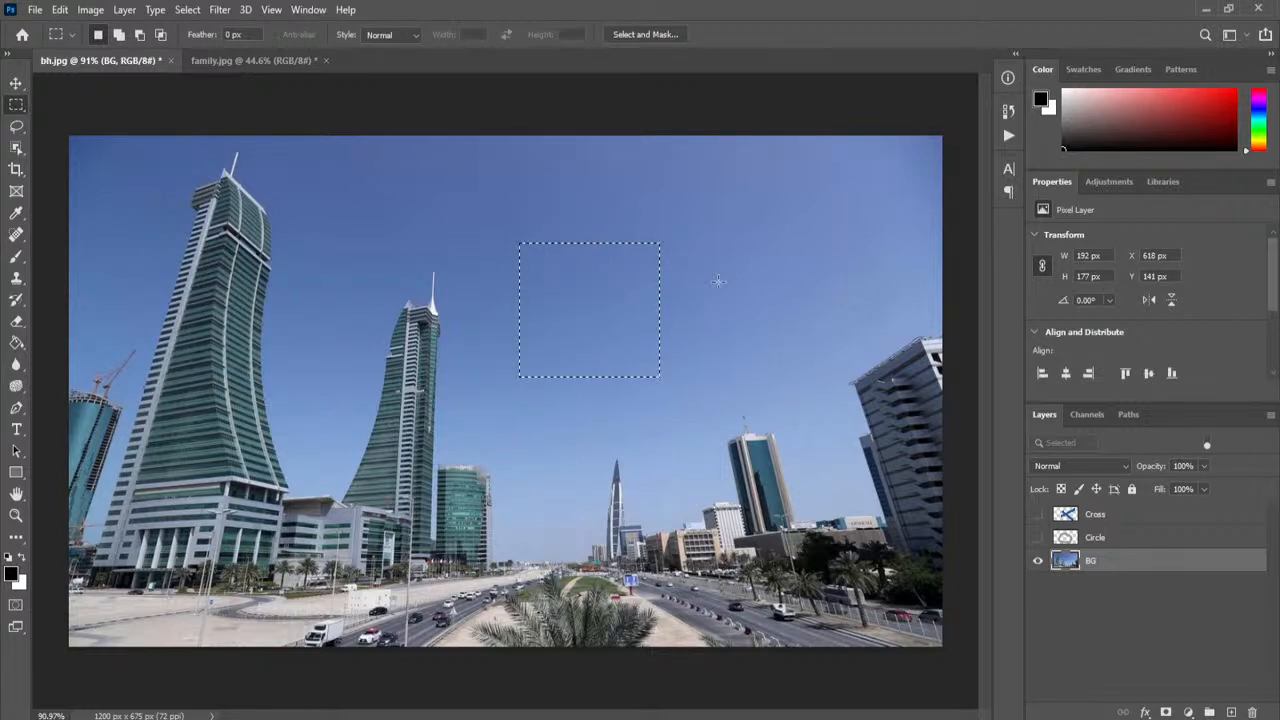
{"action": "scroll", "coordinate": [670, 248], "scroll_direction": "up", "scroll_amount": 3, "text": "alt"}
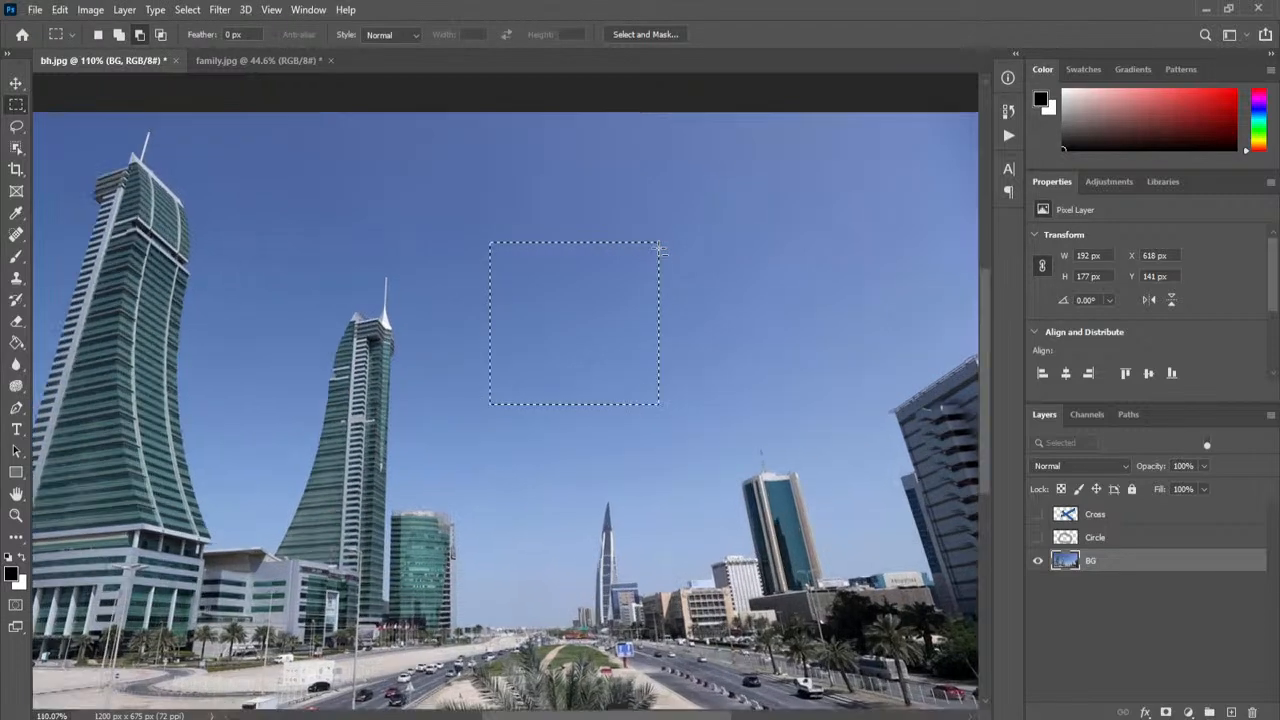
{"action": "scroll", "coordinate": [660, 250], "scroll_direction": "up", "scroll_amount": 1, "text": "alt"}
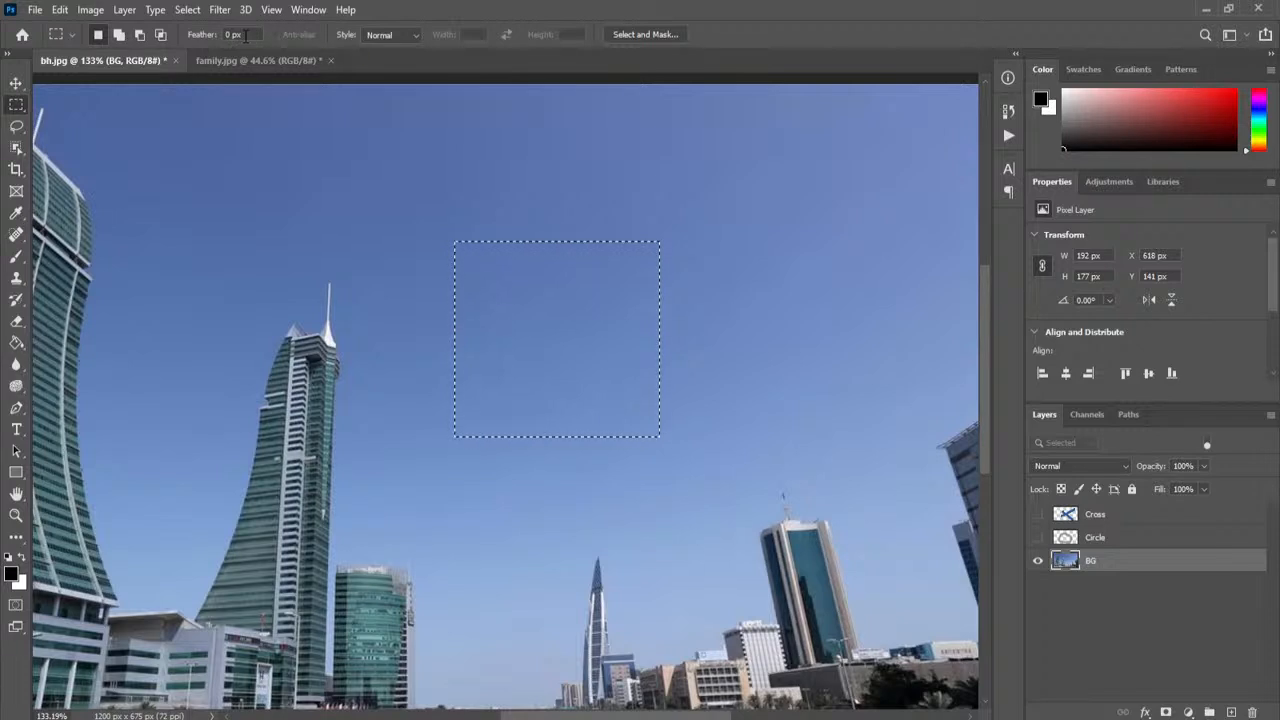
Step: Feather the rectangular sky selection with a radius of 10 pixels
{"action": "left_click", "coordinate": [186, 10]}
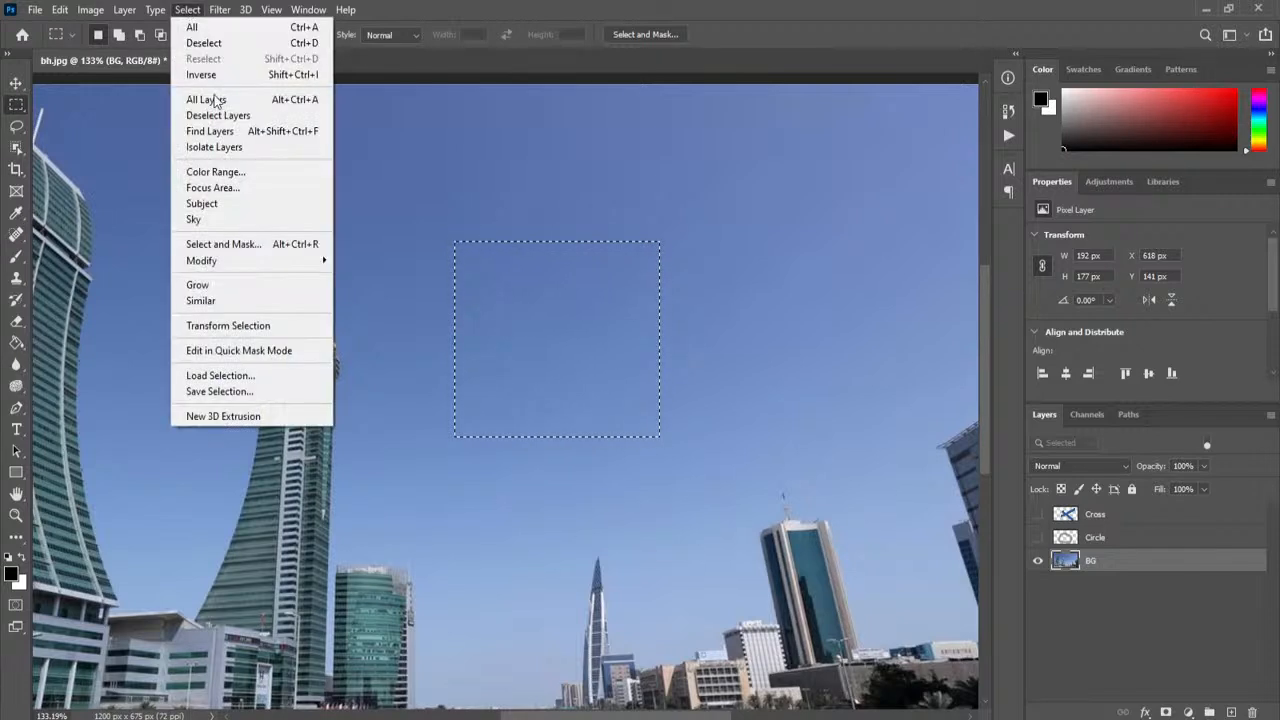
{"action": "mouse_move", "coordinate": [248, 265]}
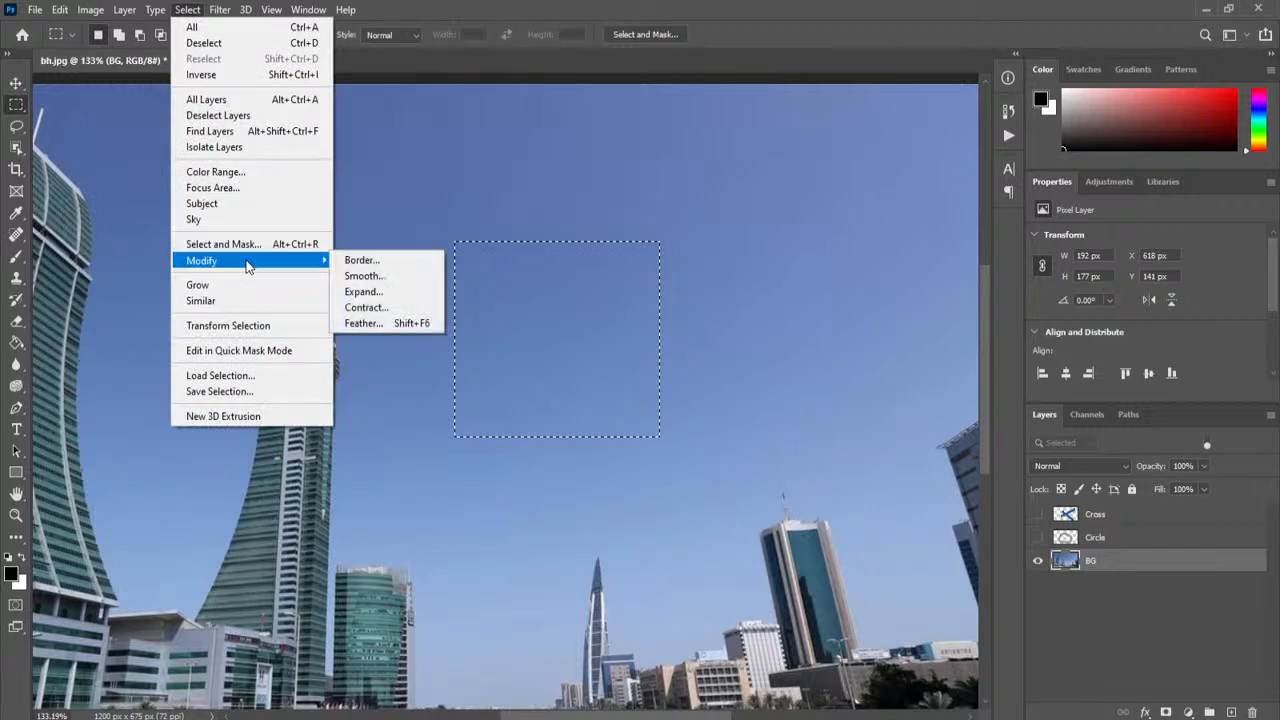
{"action": "left_click", "coordinate": [401, 323]}
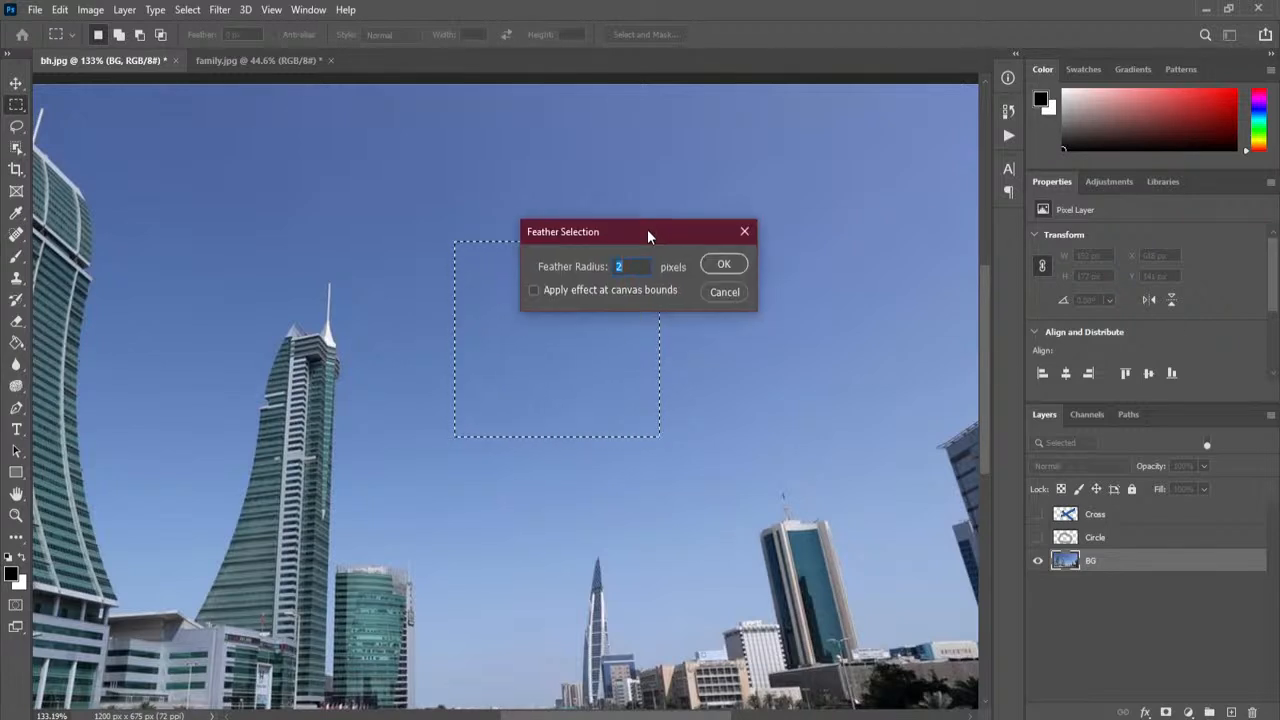
{"action": "left_click_drag", "start_coordinate": [648, 234], "coordinate": [769, 159]}
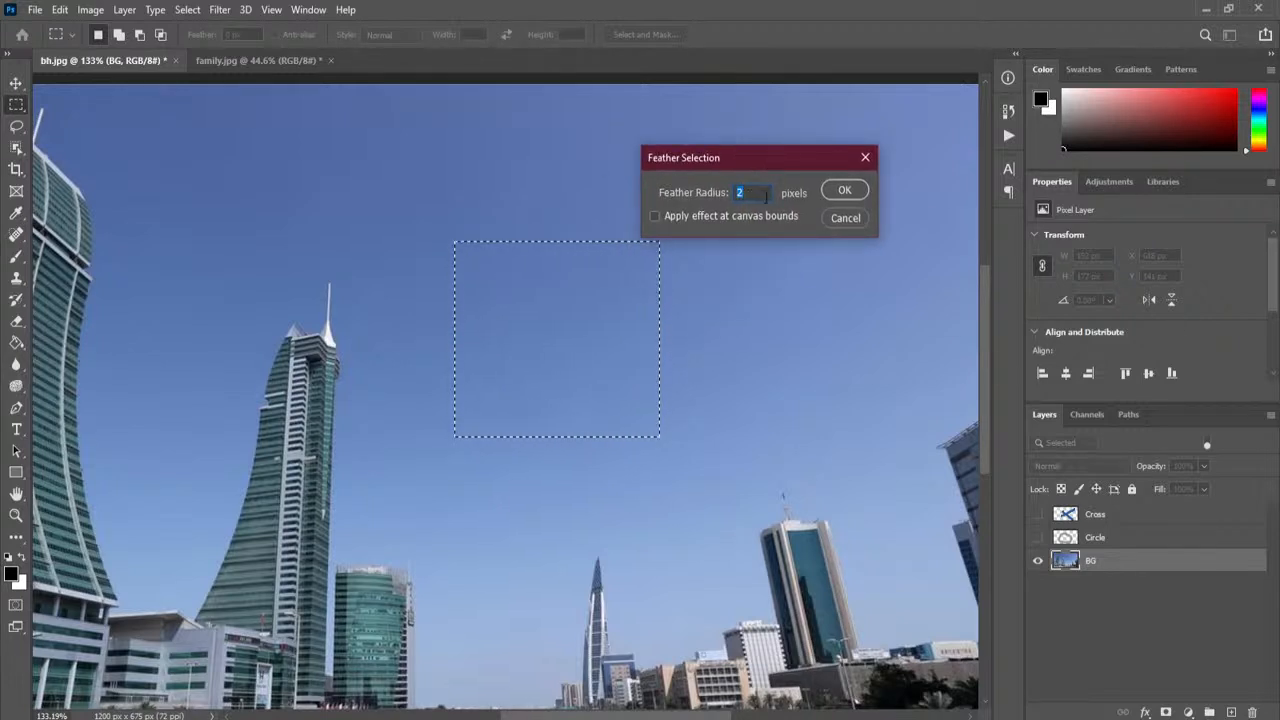
{"action": "type", "text": "10"}
{"action": "left_click", "coordinate": [844, 190]}
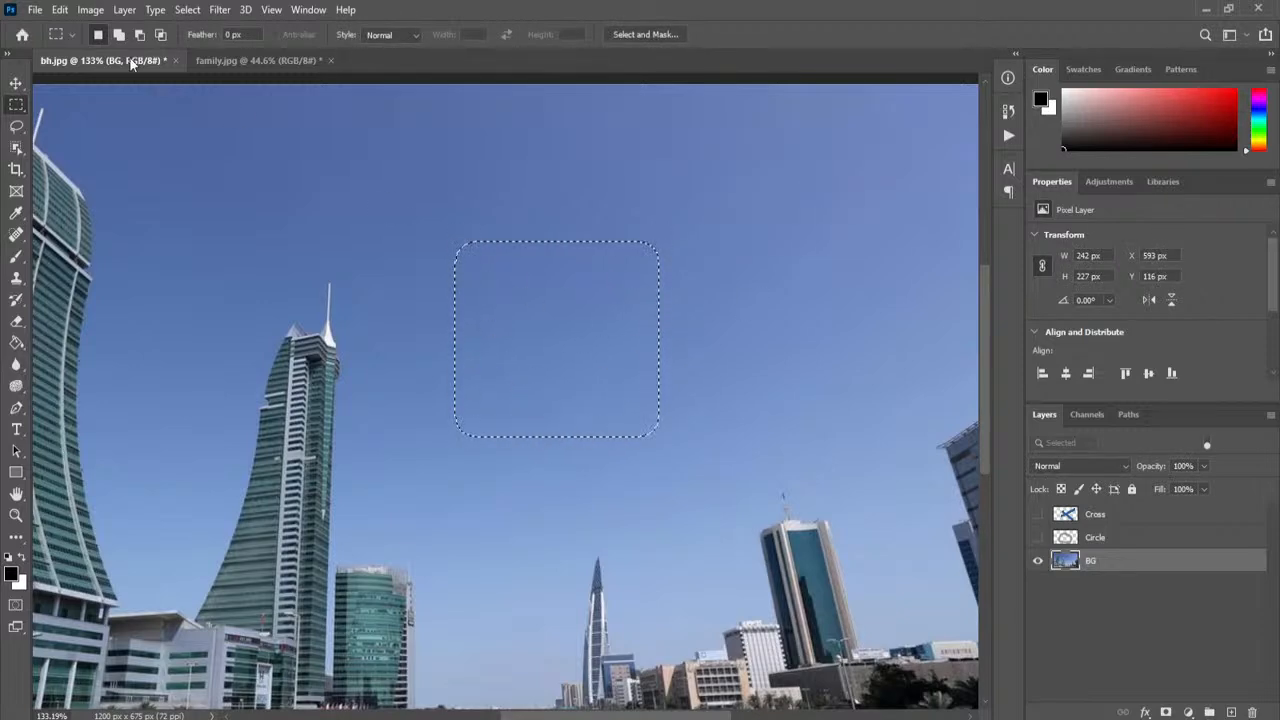
Step: Cut the feathered sky area, paste it as a new layer, and move the patch partly off the hole toward the tower
{"action": "left_click", "coordinate": [60, 9]}
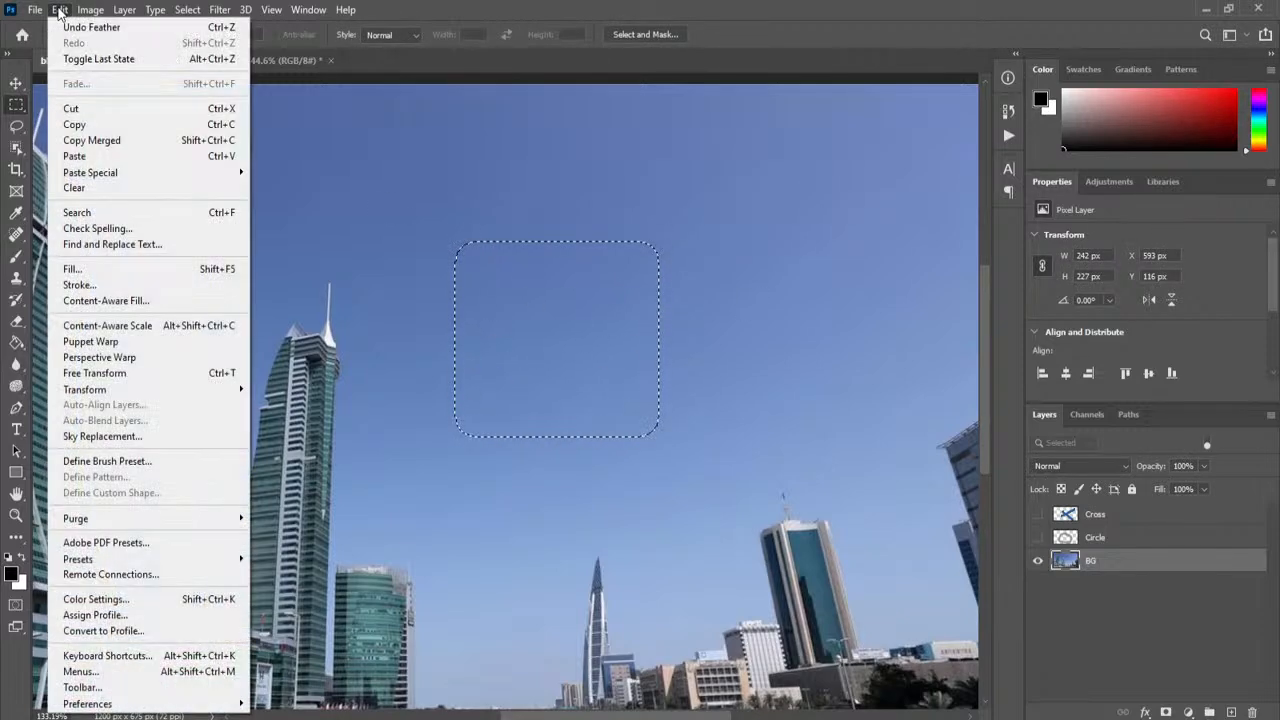
{"action": "left_click", "coordinate": [95, 112]}
{"action": "left_click", "coordinate": [60, 9]}
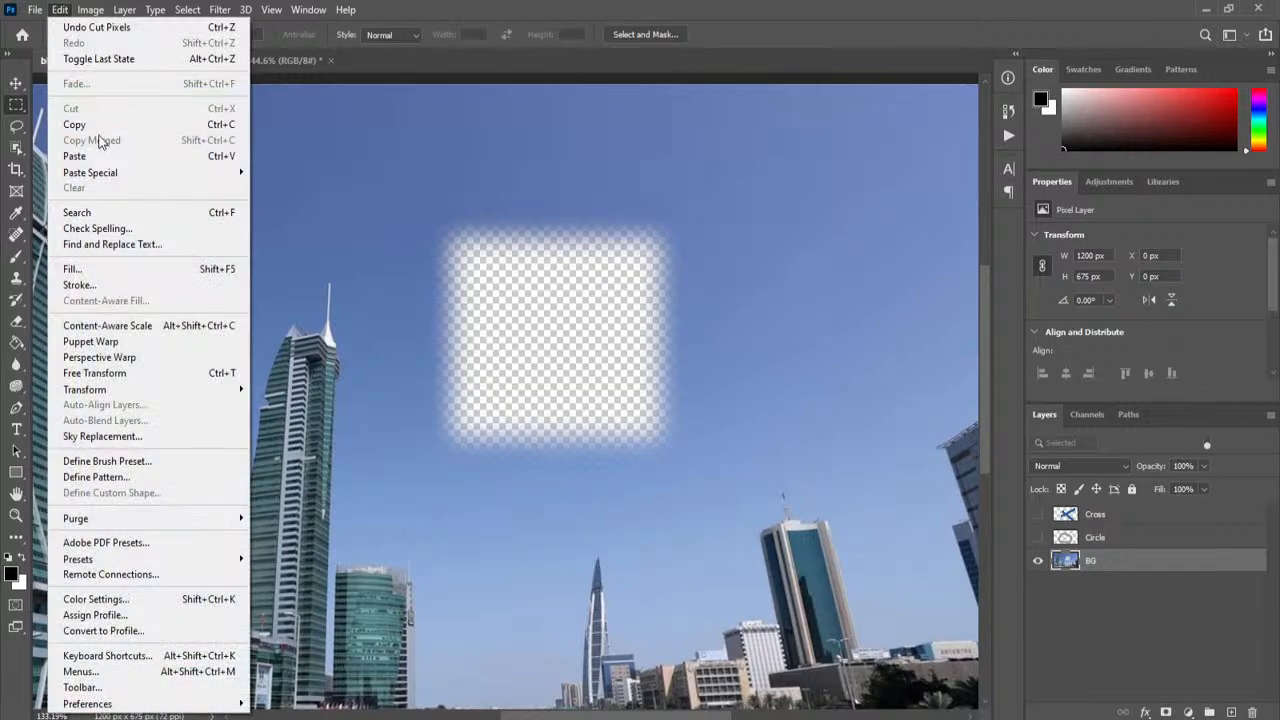
{"action": "left_click", "coordinate": [101, 148]}
{"action": "left_click", "coordinate": [16, 83]}
{"action": "left_click_drag", "start_coordinate": [470, 283], "coordinate": [516, 292]}
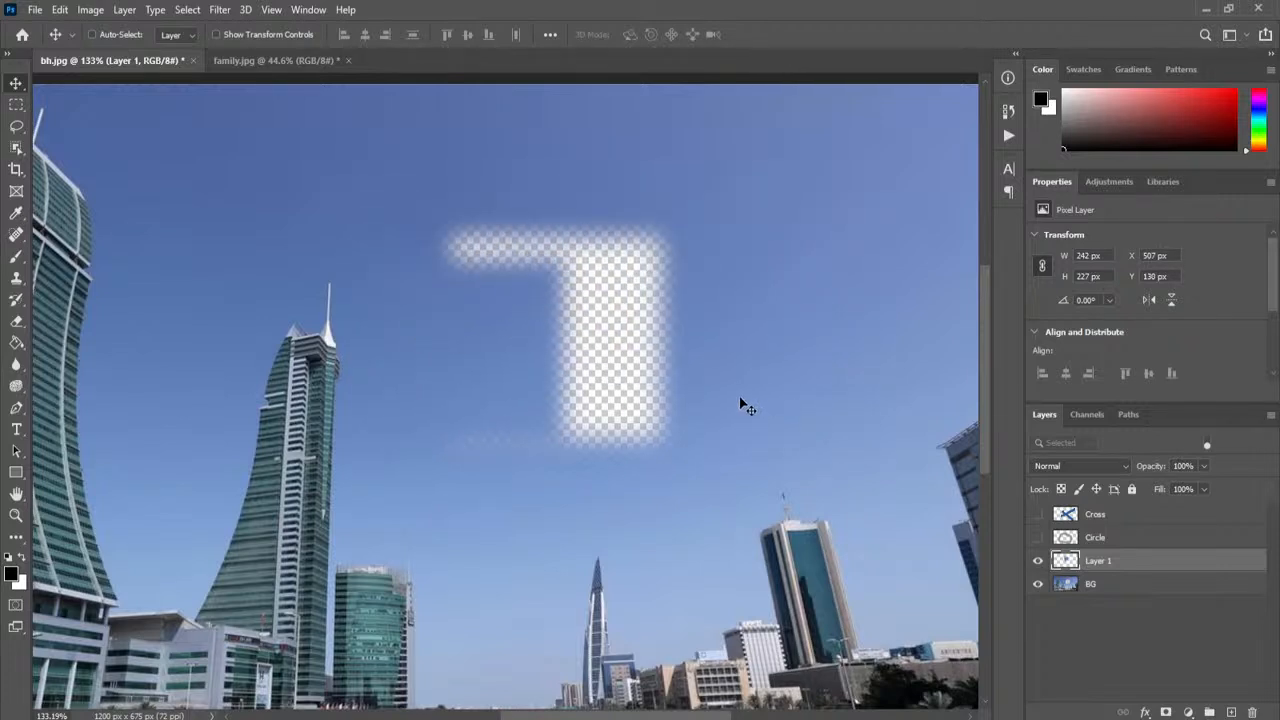
Step: Undo the move, paste and cut of the feathered sky patch
{"action": "key", "text": "ctrl+z"}
{"action": "key", "text": "ctrl+z"}
{"action": "key", "text": "ctrl+z"}
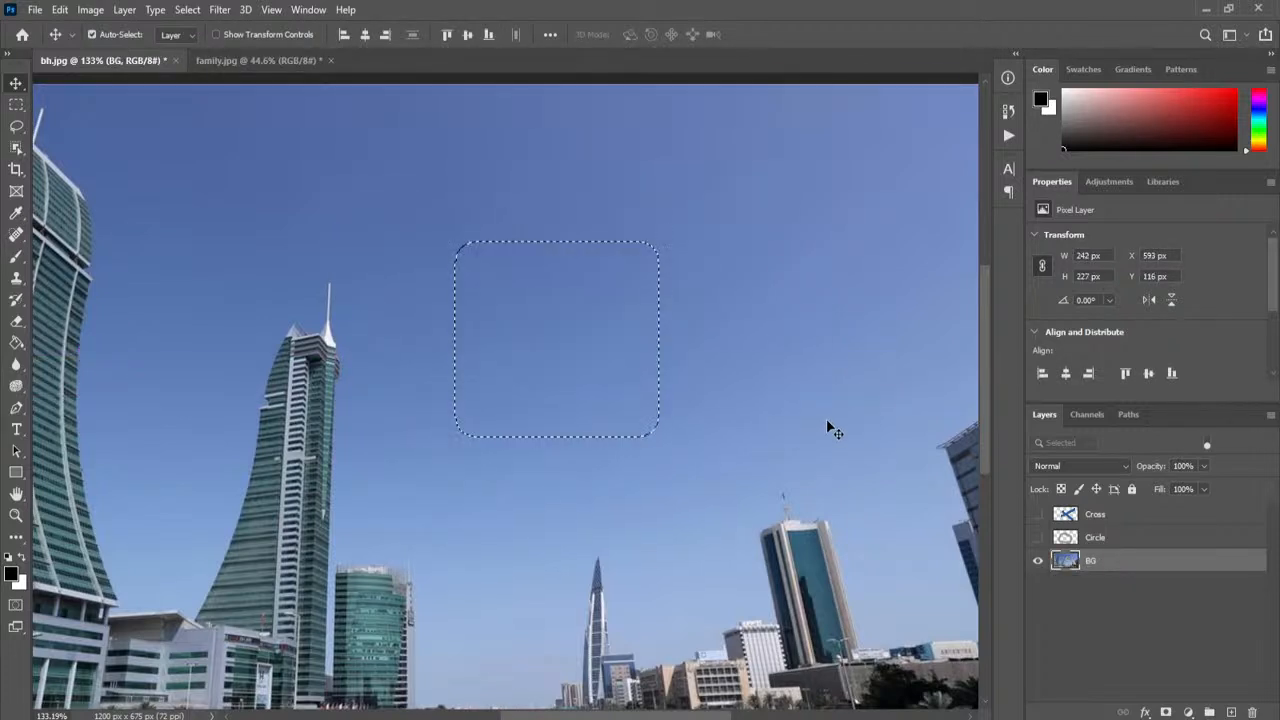
Step: Replace the feathered selection with a rectangular marquee about 287 × 242 px in the open sky beside the second tower
{"action": "left_click", "coordinate": [92, 34]}
{"action": "left_click", "coordinate": [16, 104]}
{"action": "left_click", "coordinate": [492, 256]}
{"action": "left_click_drag", "start_coordinate": [449, 189], "coordinate": [760, 455]}
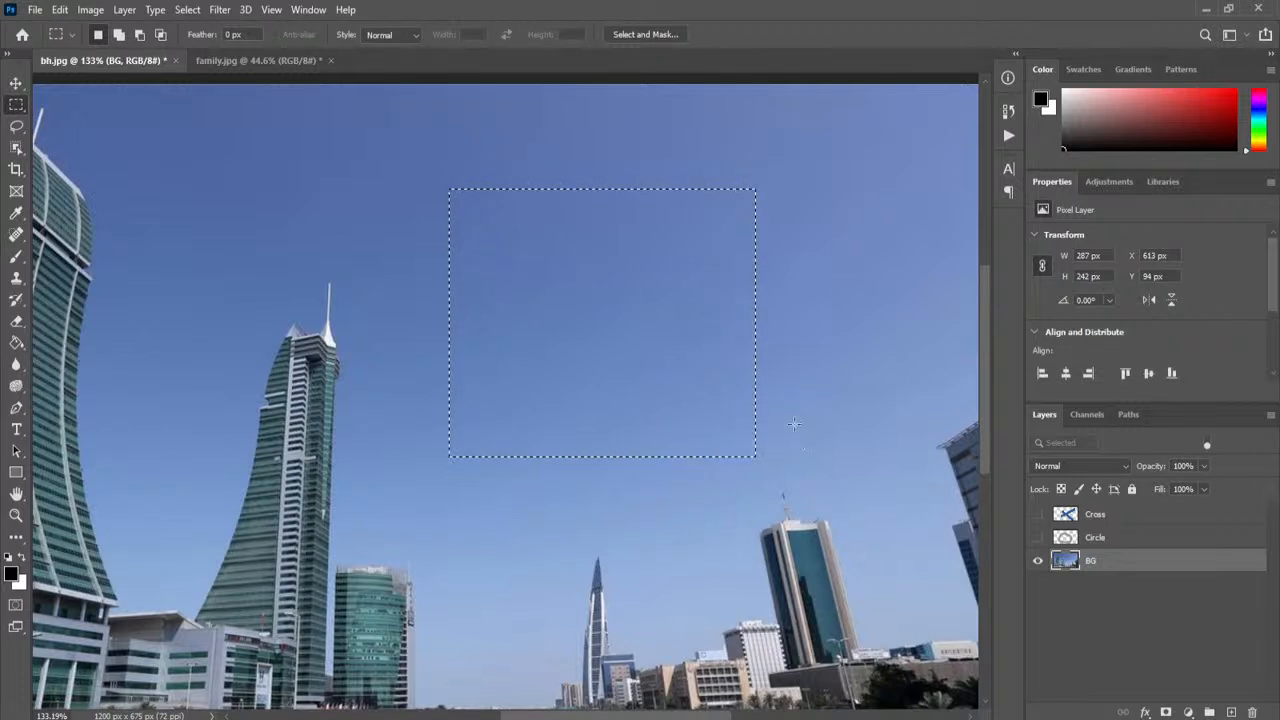
Step: Contract the rectangular sky selection by 25 pixels, and undo the contraction
{"action": "left_click", "coordinate": [188, 10]}
{"action": "left_click", "coordinate": [623, 4]}
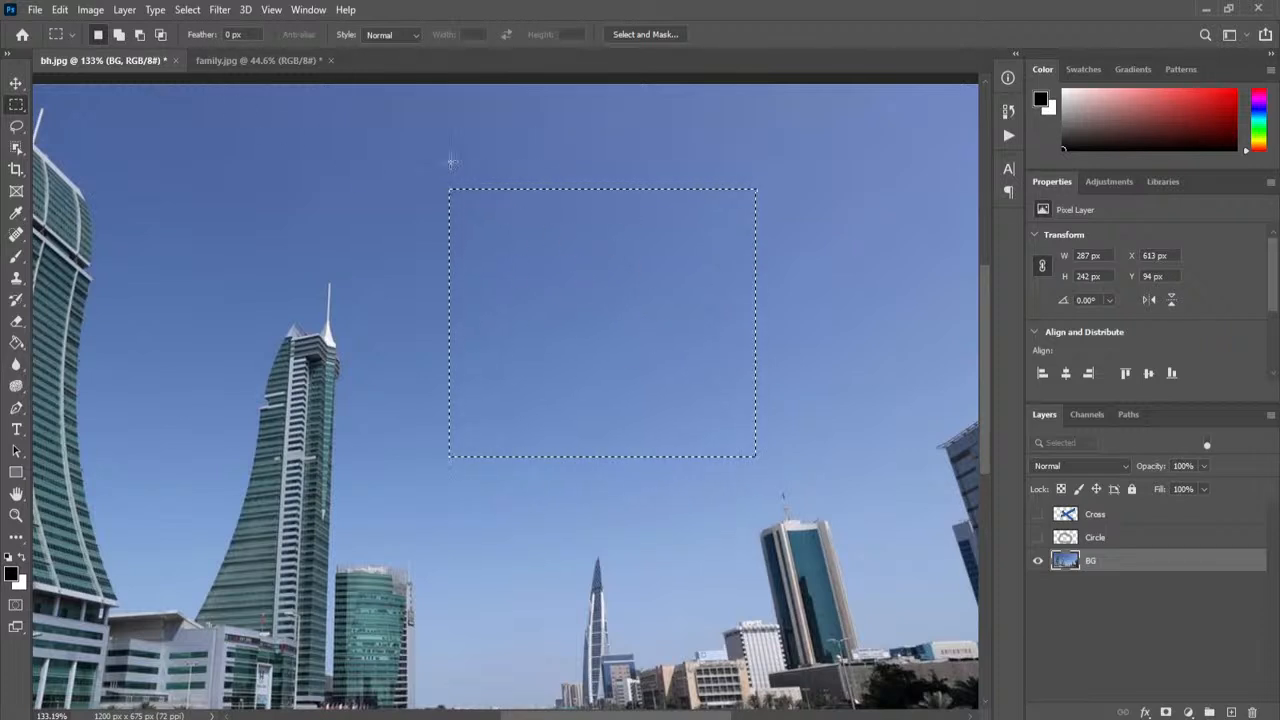
{"action": "left_click", "coordinate": [188, 10]}
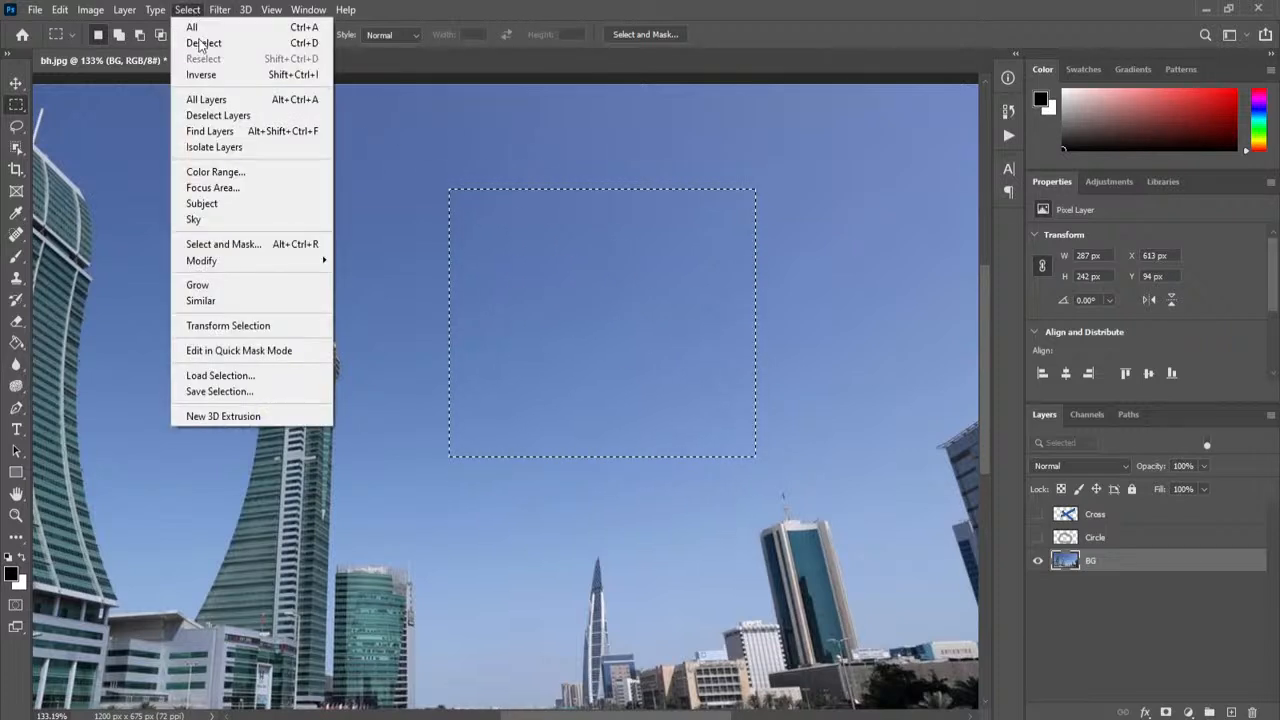
{"action": "mouse_move", "coordinate": [263, 267]}
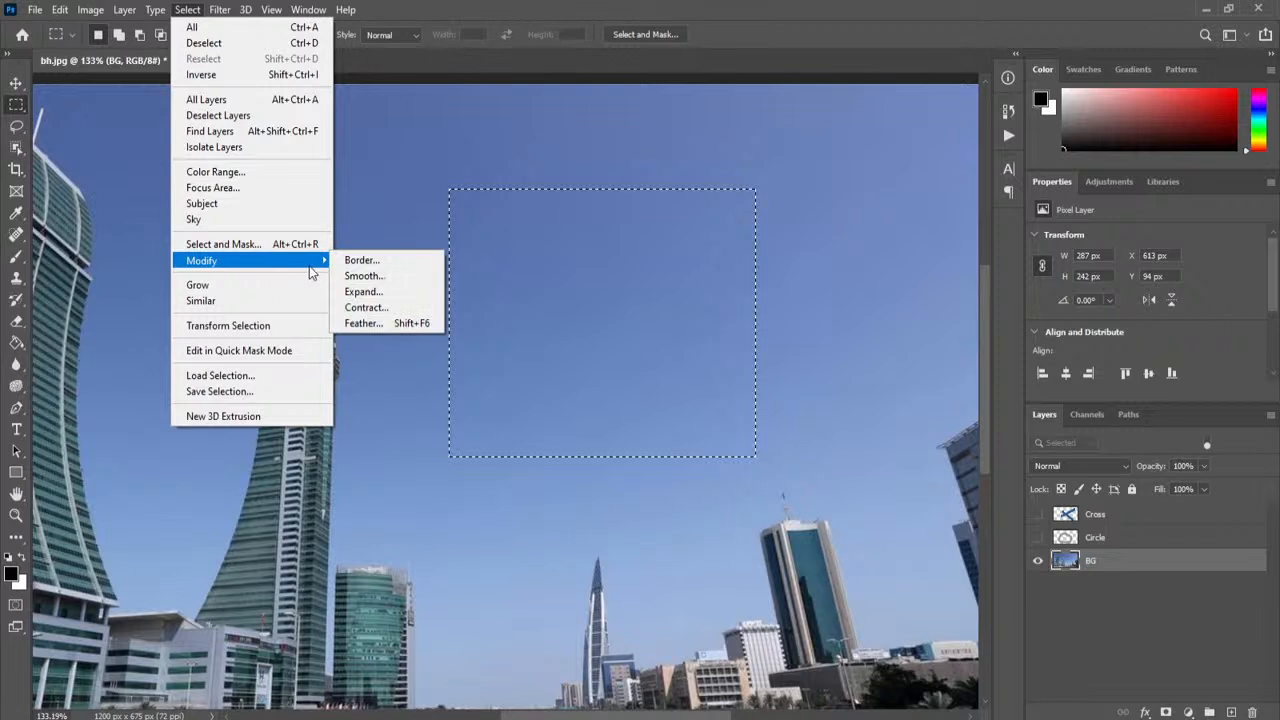
{"action": "left_click", "coordinate": [379, 309]}
{"action": "left_click_drag", "start_coordinate": [617, 192], "coordinate": [871, 149]}
{"action": "type", "text": "25"}
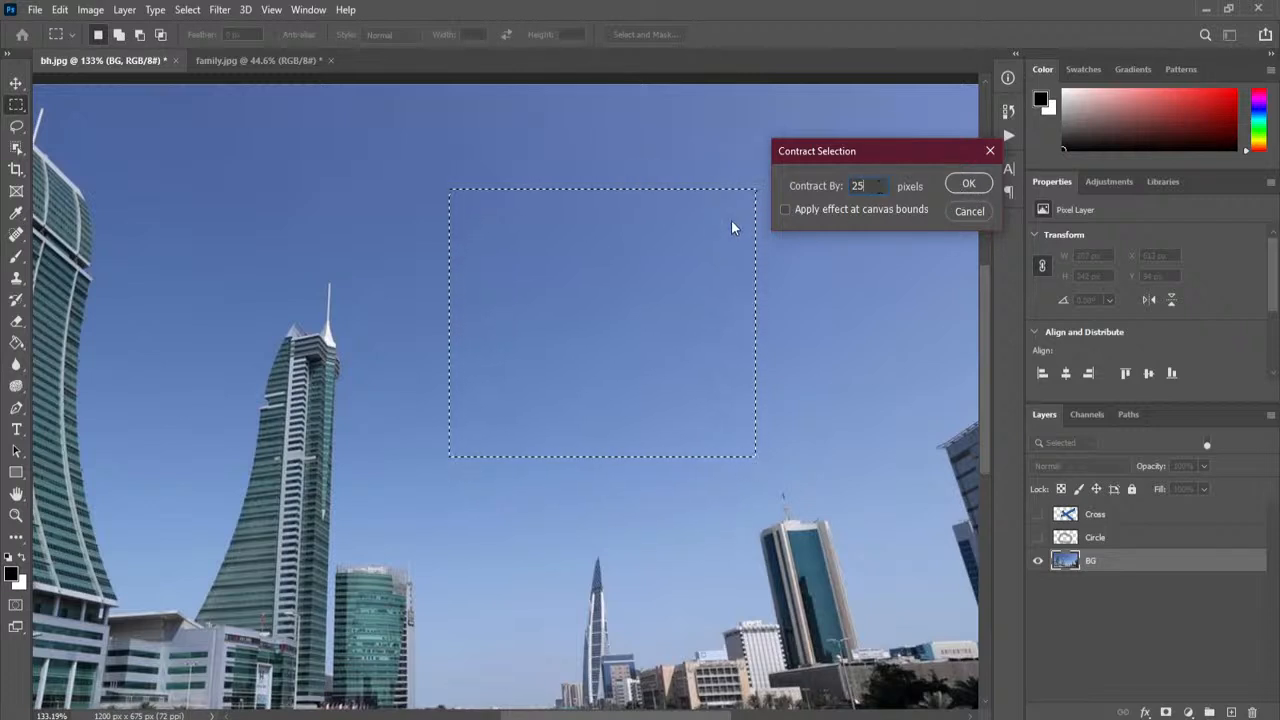
{"action": "left_click", "coordinate": [979, 182]}
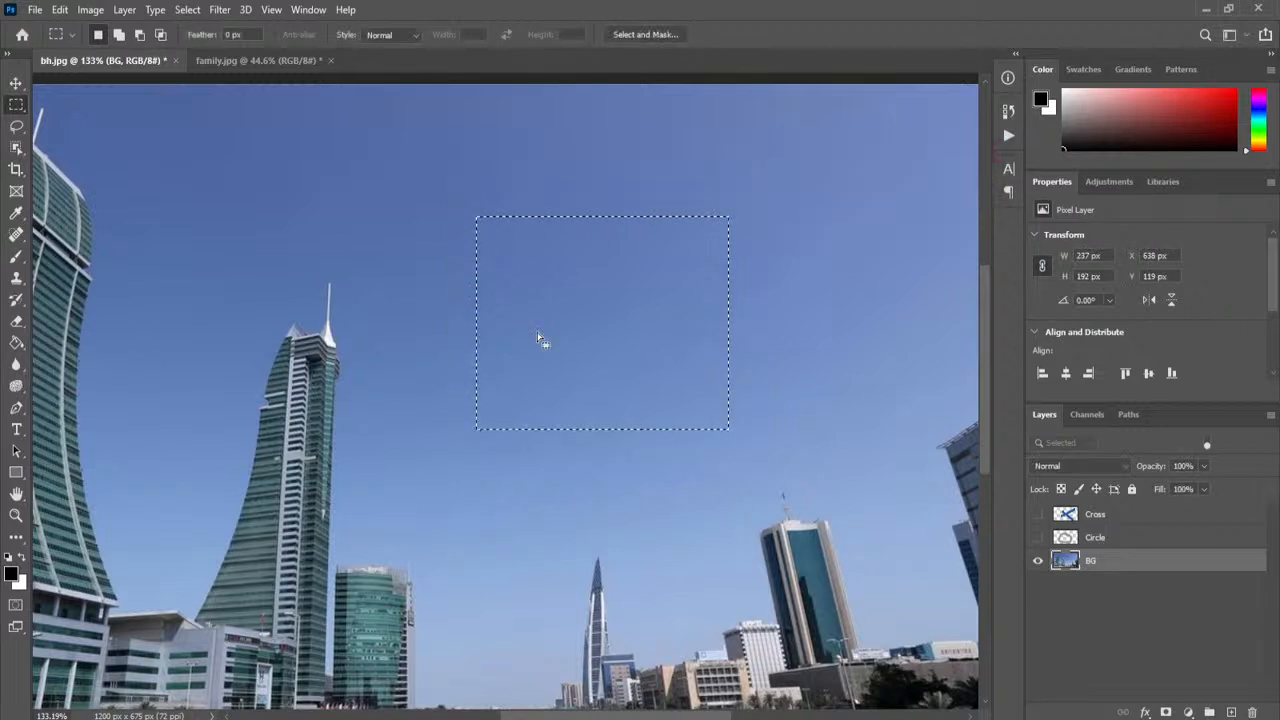
{"action": "key", "text": "ctrl+z"}
Step: Expand the rectangular sky selection by 25 pixels, and undo the expansion
{"action": "left_click", "coordinate": [186, 11]}
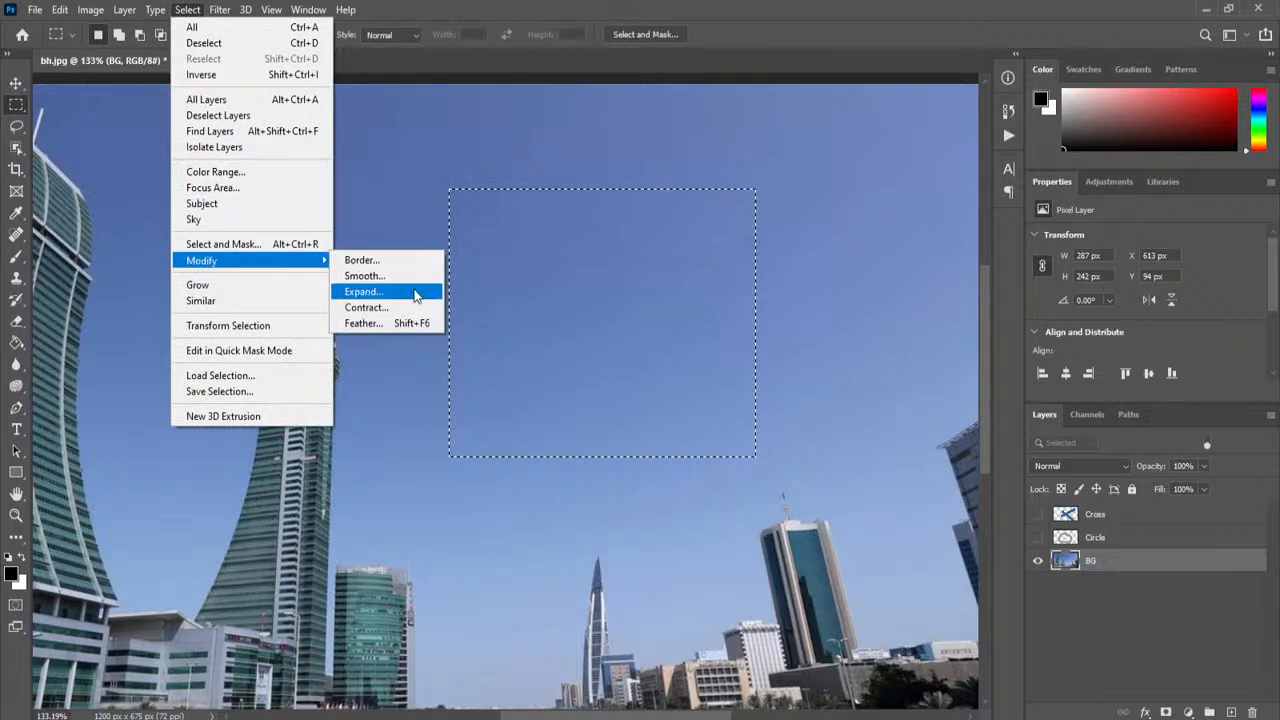
{"action": "left_click", "coordinate": [362, 291]}
{"action": "left_click_drag", "start_coordinate": [653, 189], "coordinate": [888, 121]}
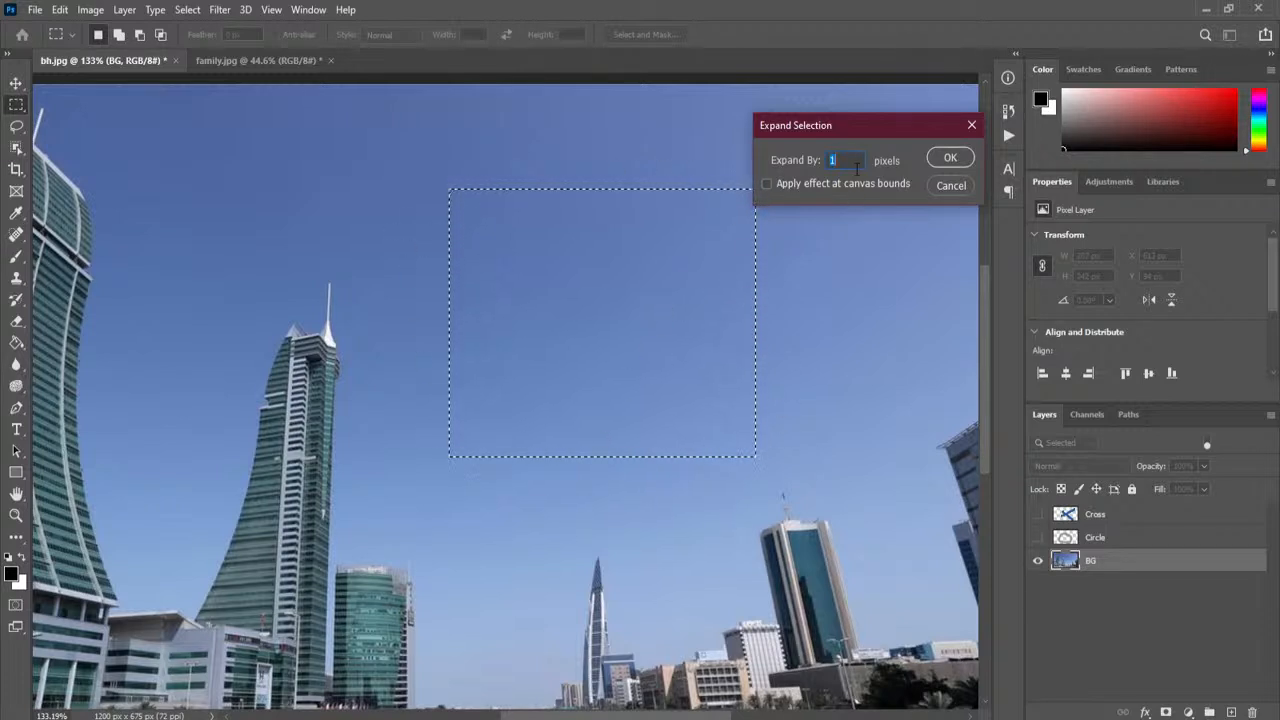
{"action": "left_click", "coordinate": [190, 11]}
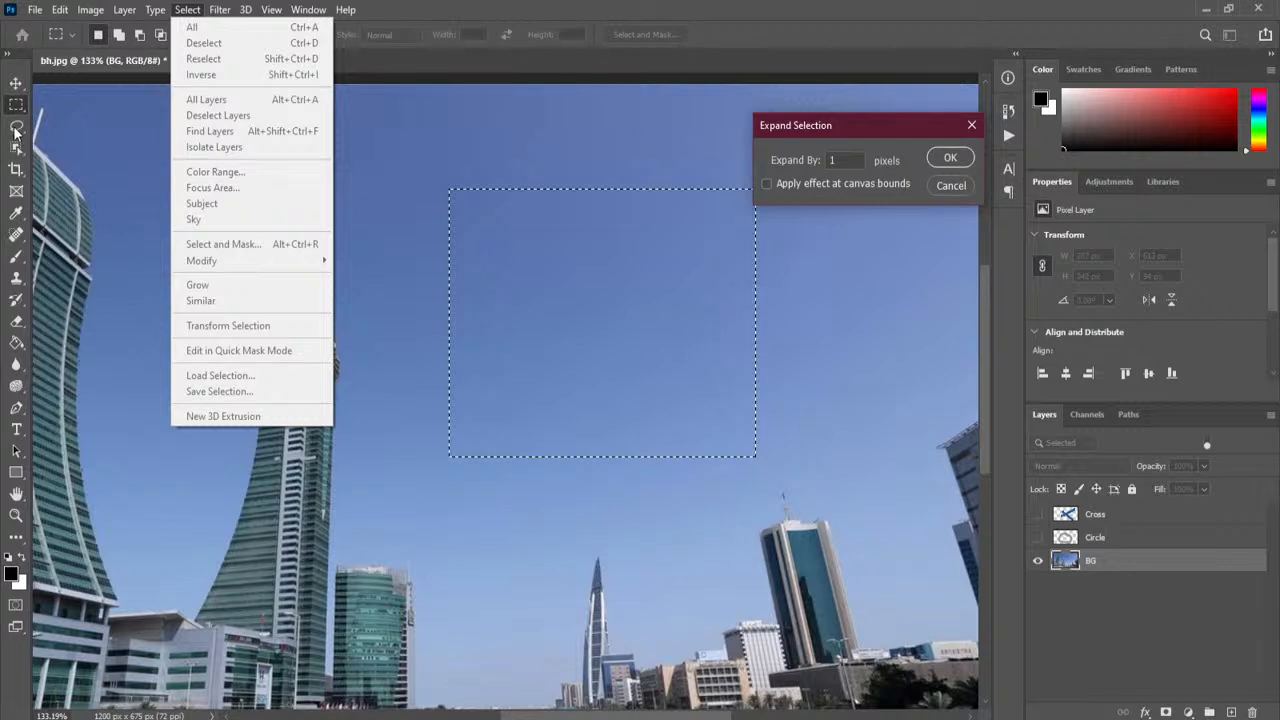
{"action": "double_click", "coordinate": [823, 160]}
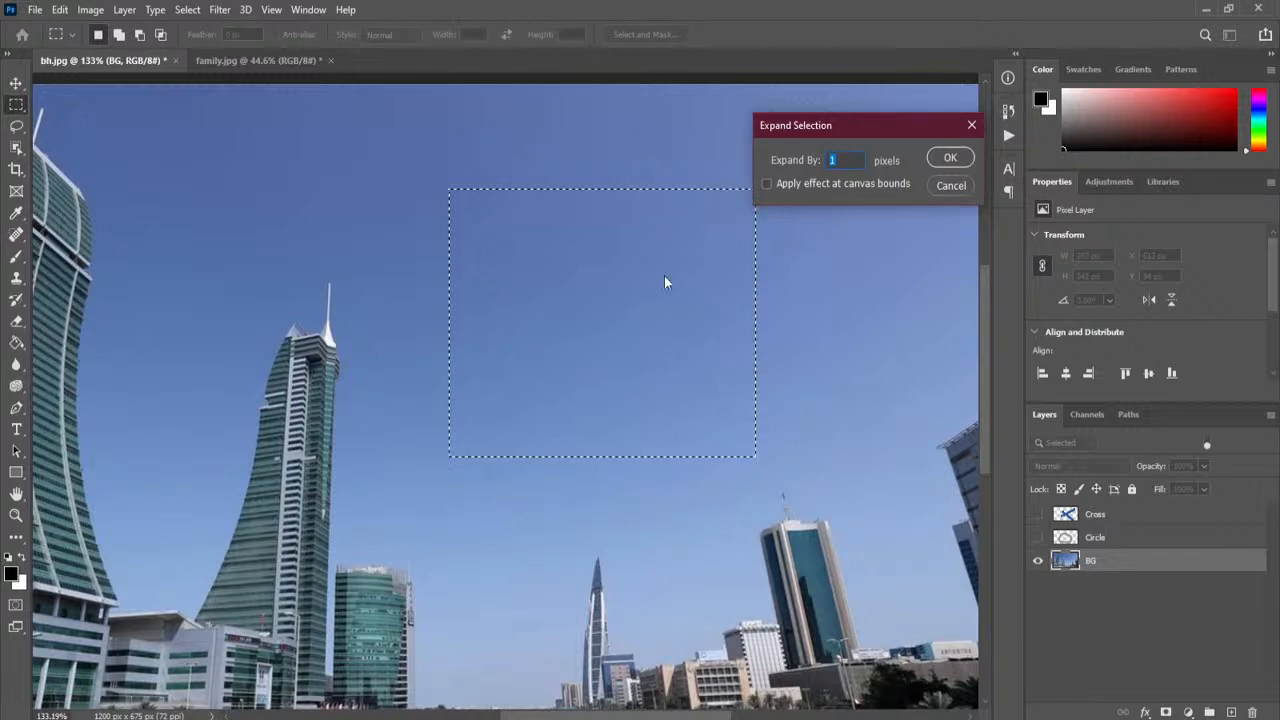
{"action": "type", "text": "25"}
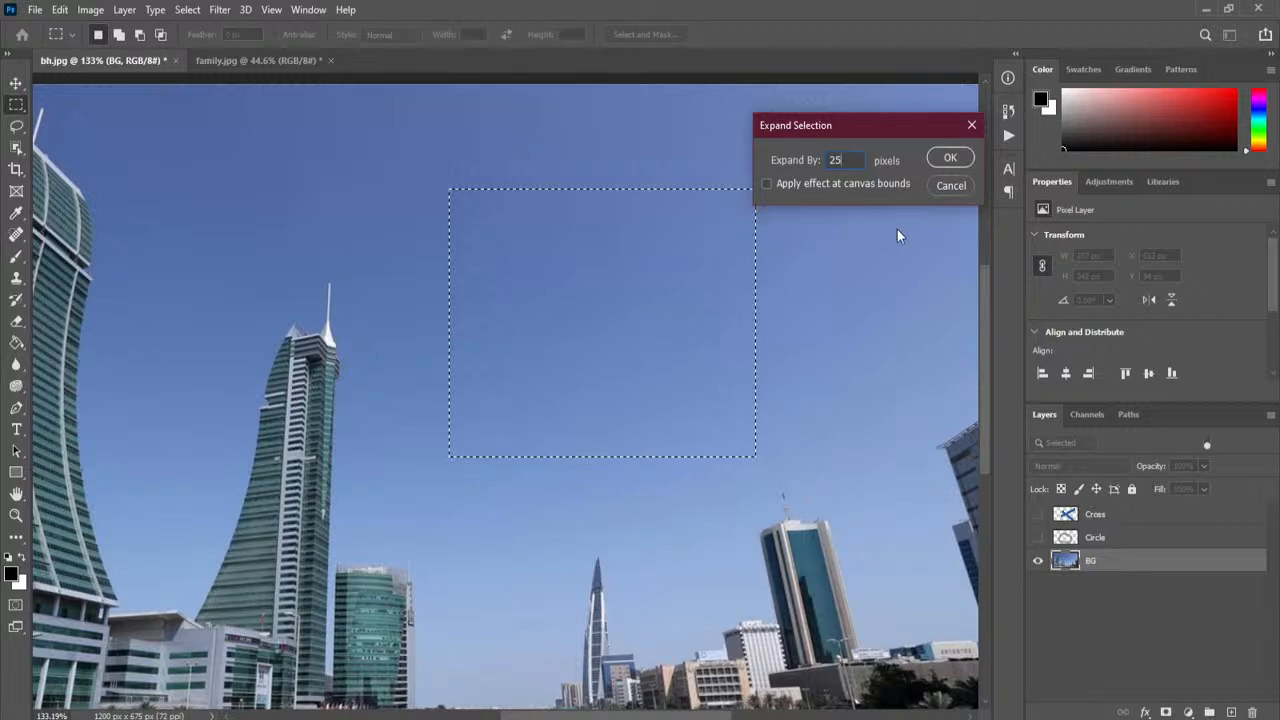
{"action": "left_click", "coordinate": [950, 159]}
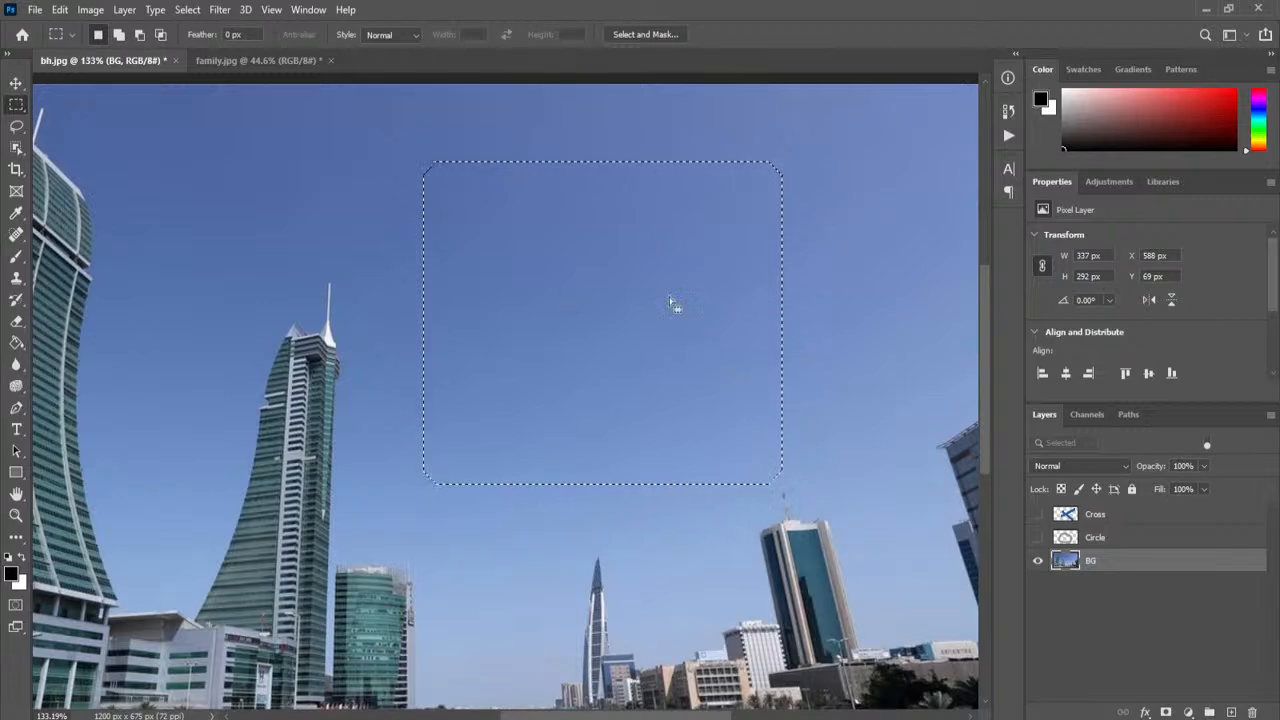
{"action": "key", "text": "ctrl+z"}
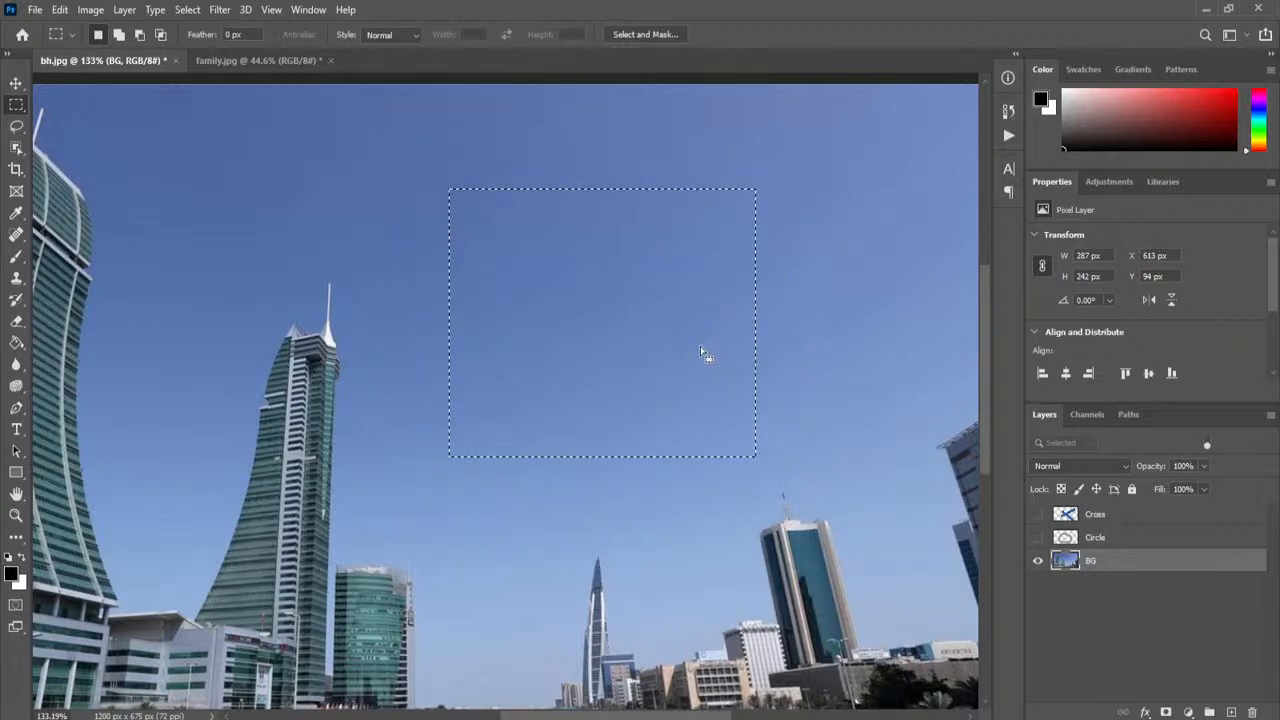
{"action": "left_click", "coordinate": [219, 10]}
{"action": "mouse_move", "coordinate": [190, 10]}
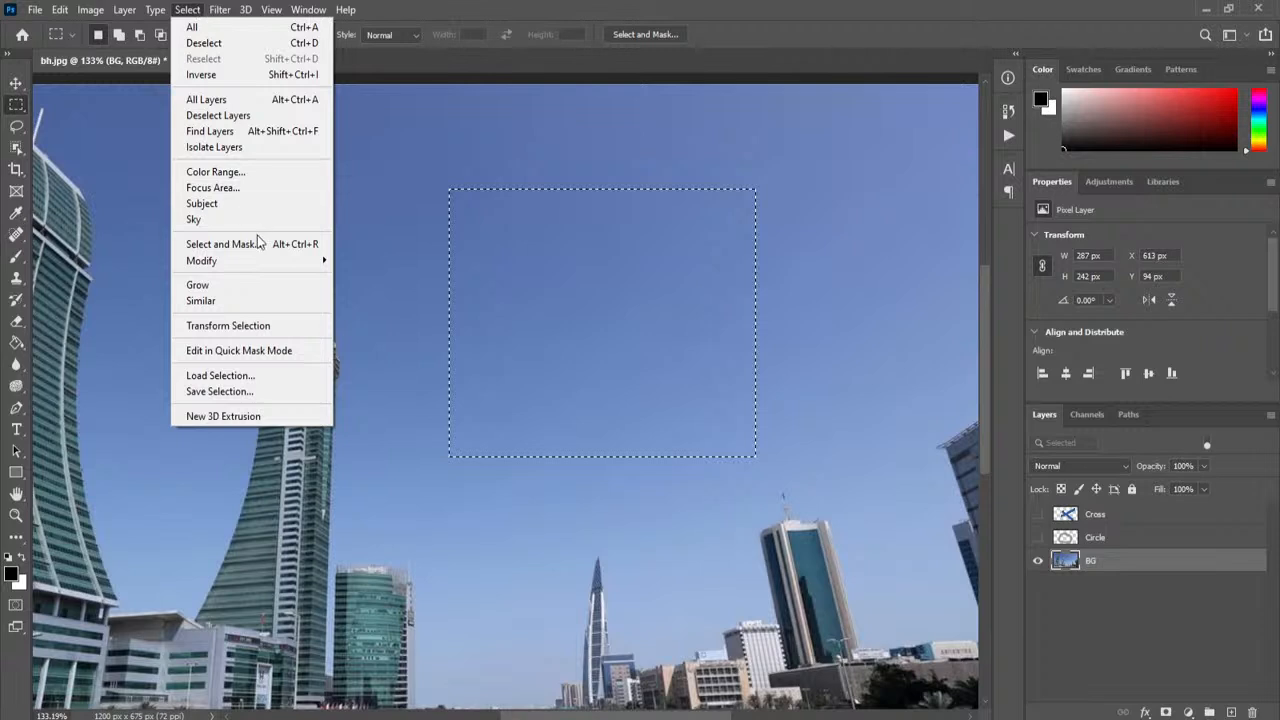
{"action": "mouse_move", "coordinate": [260, 260]}
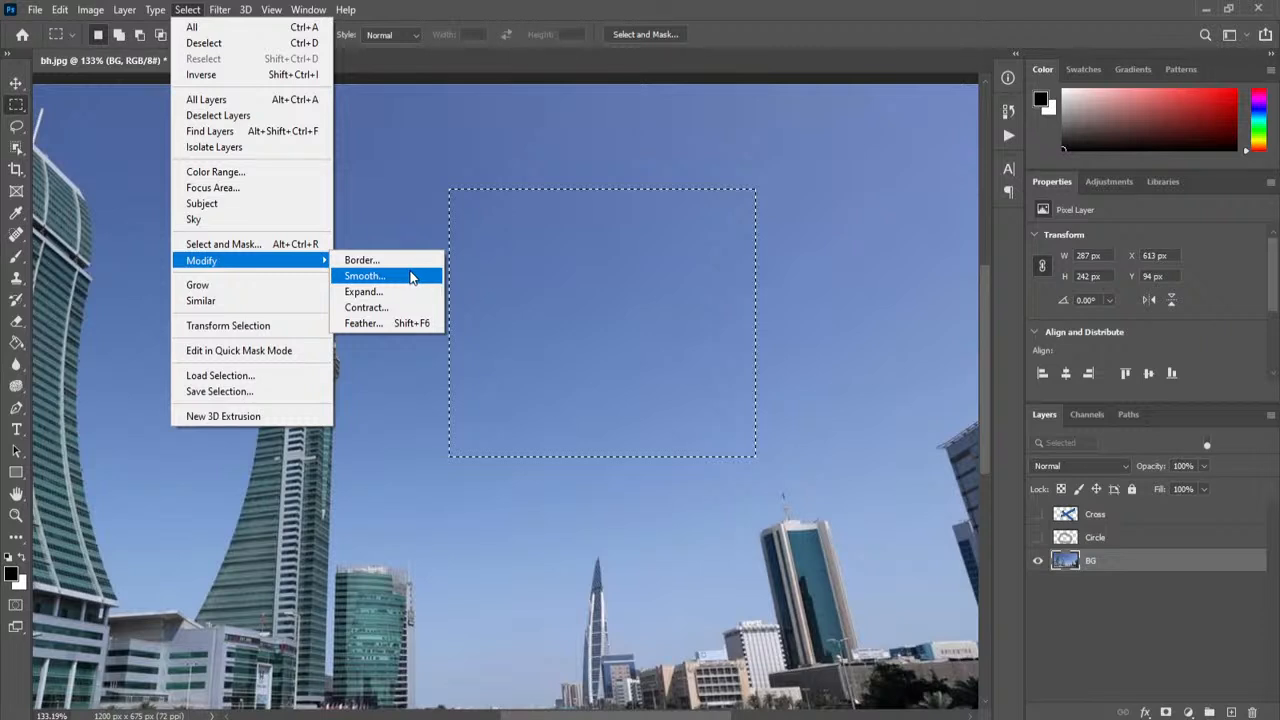
{"action": "left_click", "coordinate": [717, 190]}
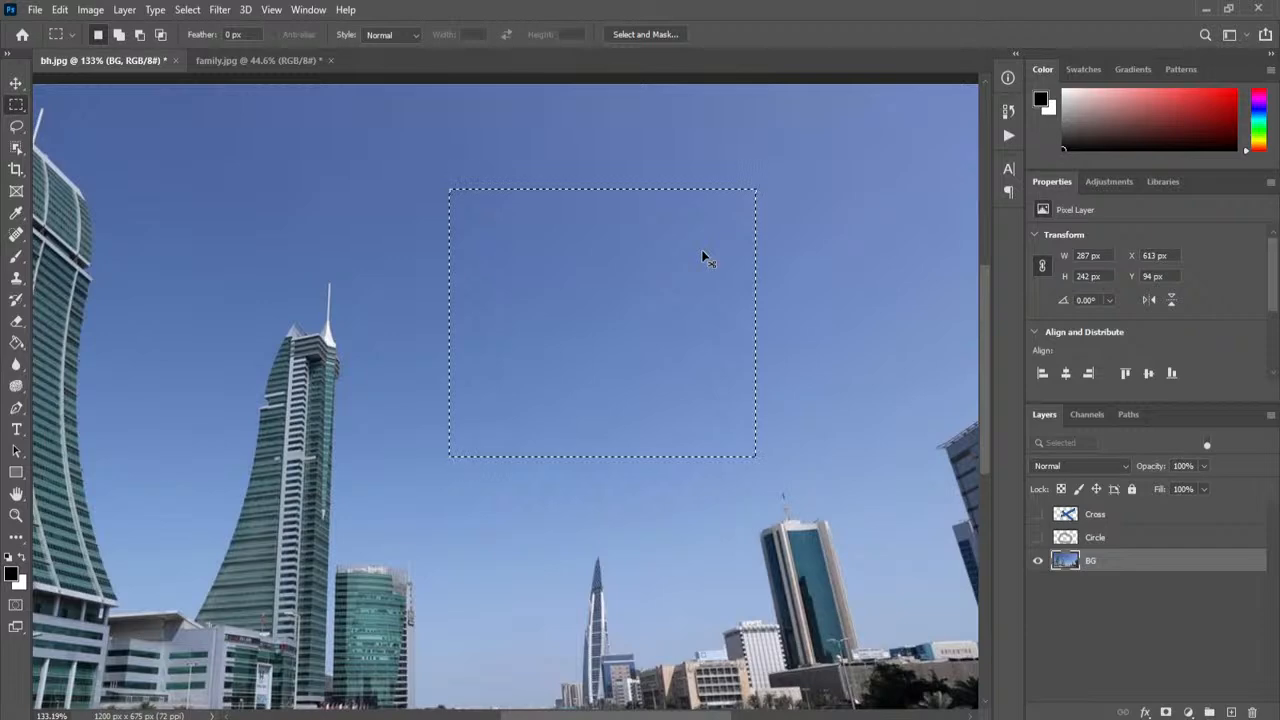
Step: Cut the sharp-cornered rectangular sky selection, inspect a corner of the hole up close, and undo the cut
{"action": "left_click", "coordinate": [60, 9]}
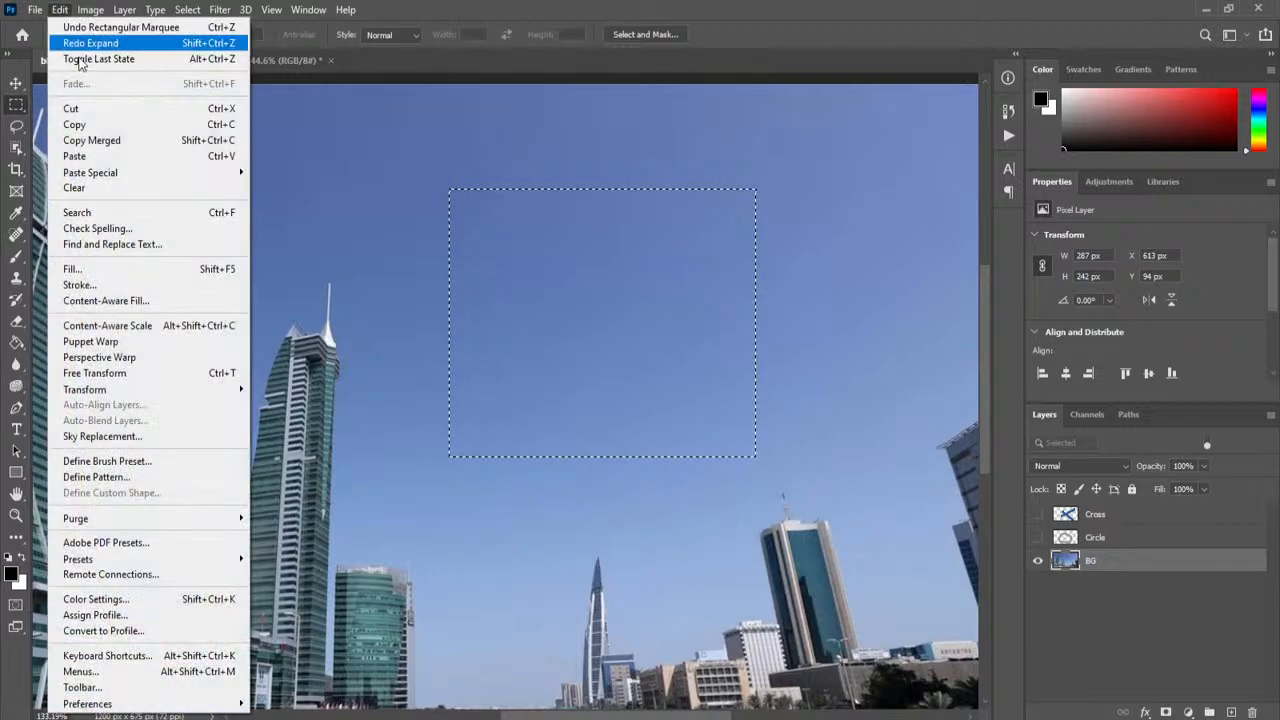
{"action": "left_click", "coordinate": [101, 108]}
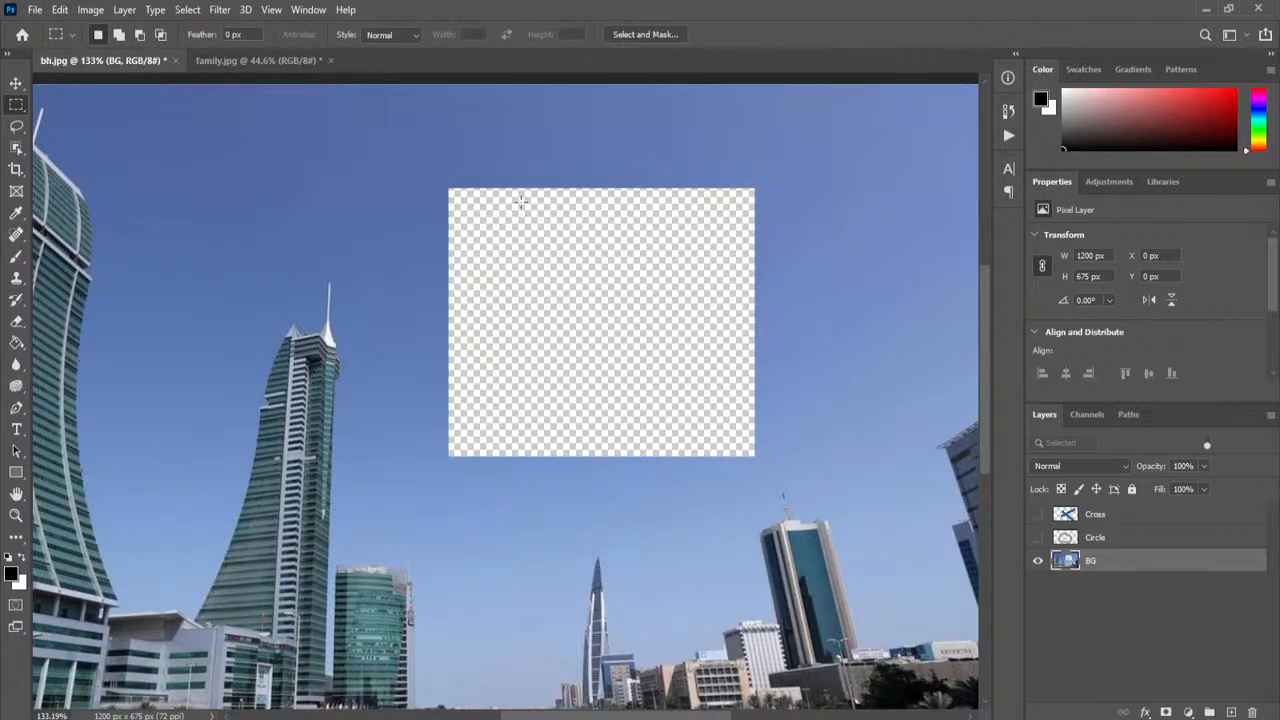
{"action": "scroll", "coordinate": [432, 195], "scroll_direction": "up", "scroll_amount": 6}
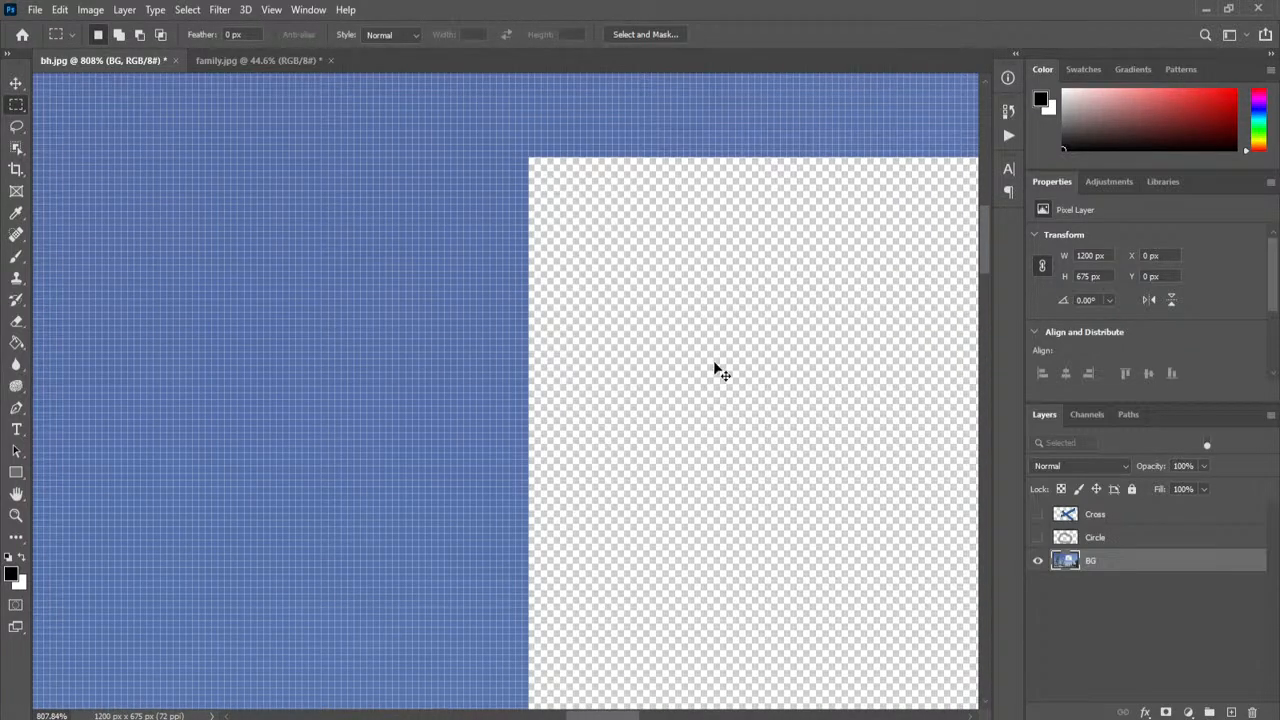
{"action": "key", "text": "ctrl+z"}
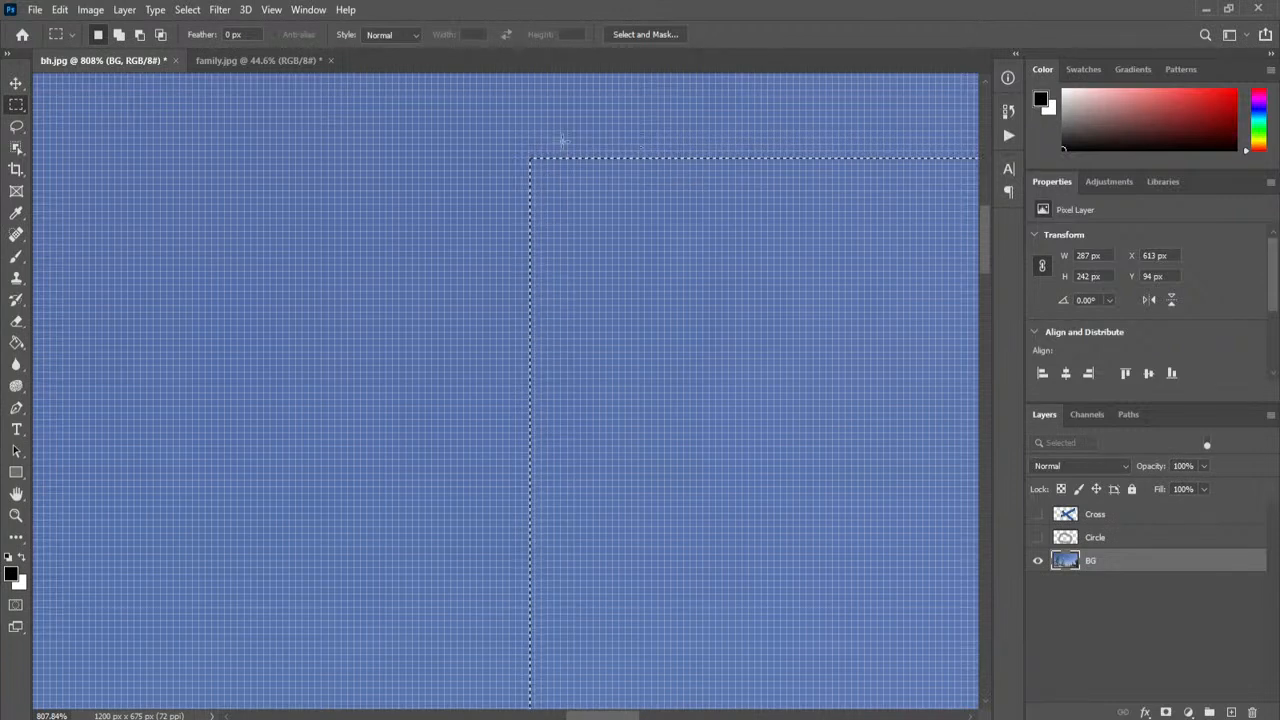
Step: Smooth the rectangular sky selection to round its corners
{"action": "left_click", "coordinate": [185, 10]}
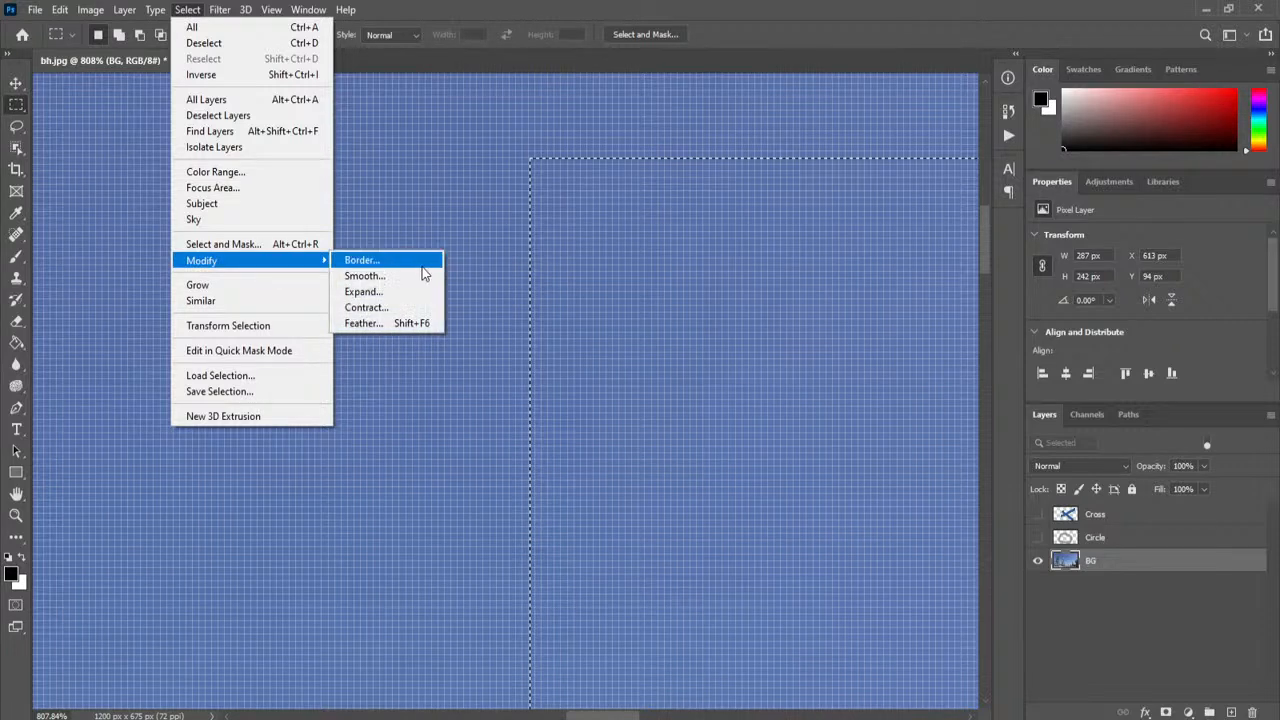
{"action": "left_click", "coordinate": [424, 275]}
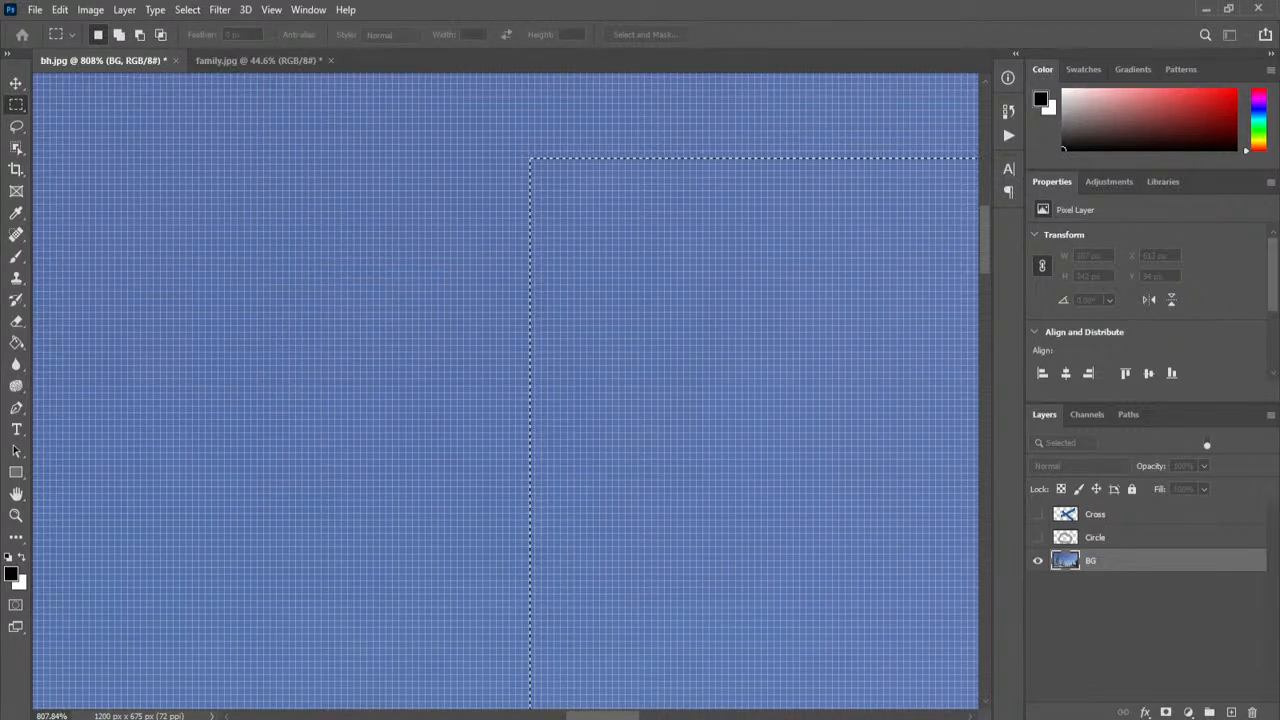
{"action": "left_click_drag", "start_coordinate": [823, 188], "coordinate": [349, 231]}
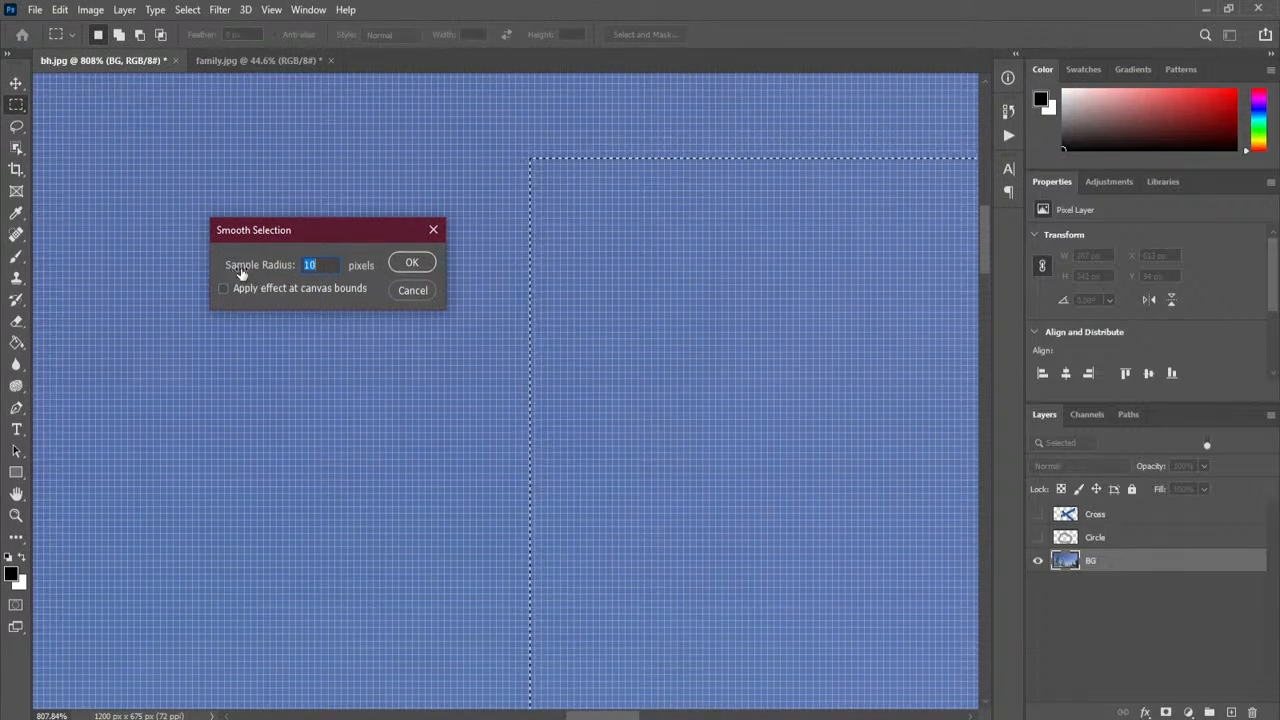
{"action": "left_click", "coordinate": [322, 264]}
{"action": "left_click", "coordinate": [411, 262]}
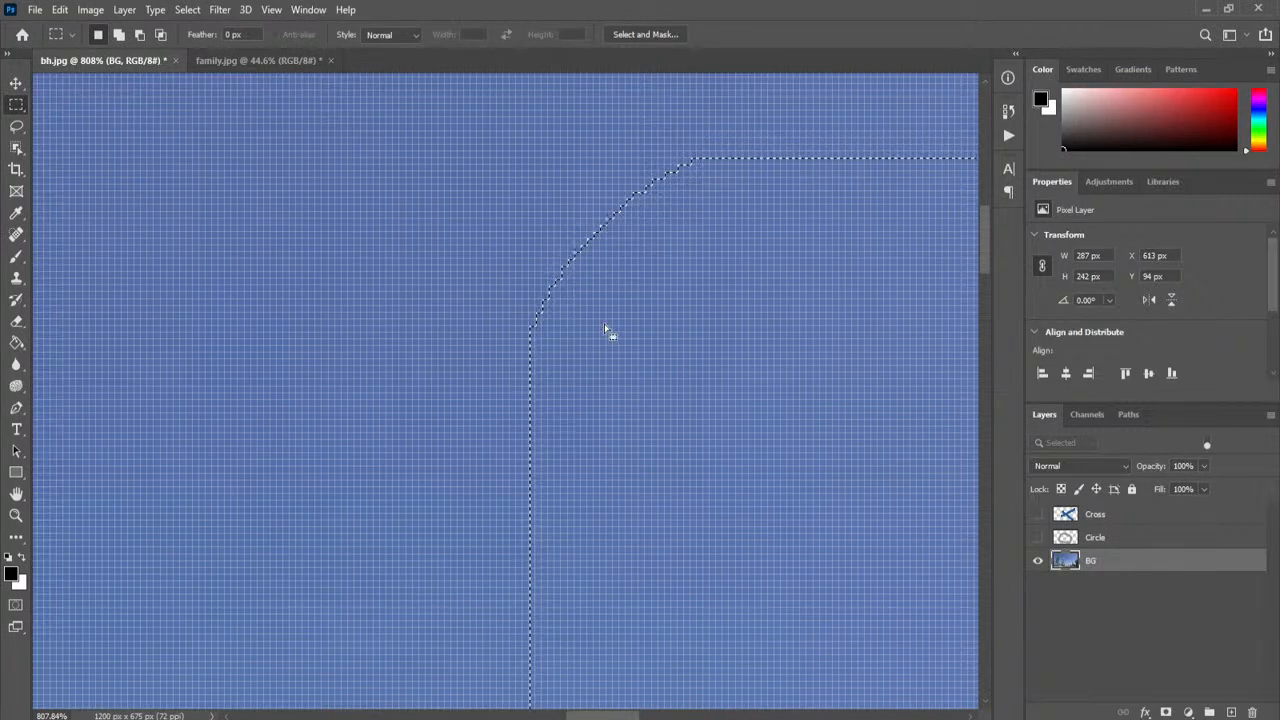
{"action": "scroll", "coordinate": [594, 309], "scroll_direction": "down", "scroll_amount": 3, "text": "alt"}
{"action": "scroll", "coordinate": [594, 309], "scroll_direction": "down", "scroll_amount": 5, "text": "alt"}
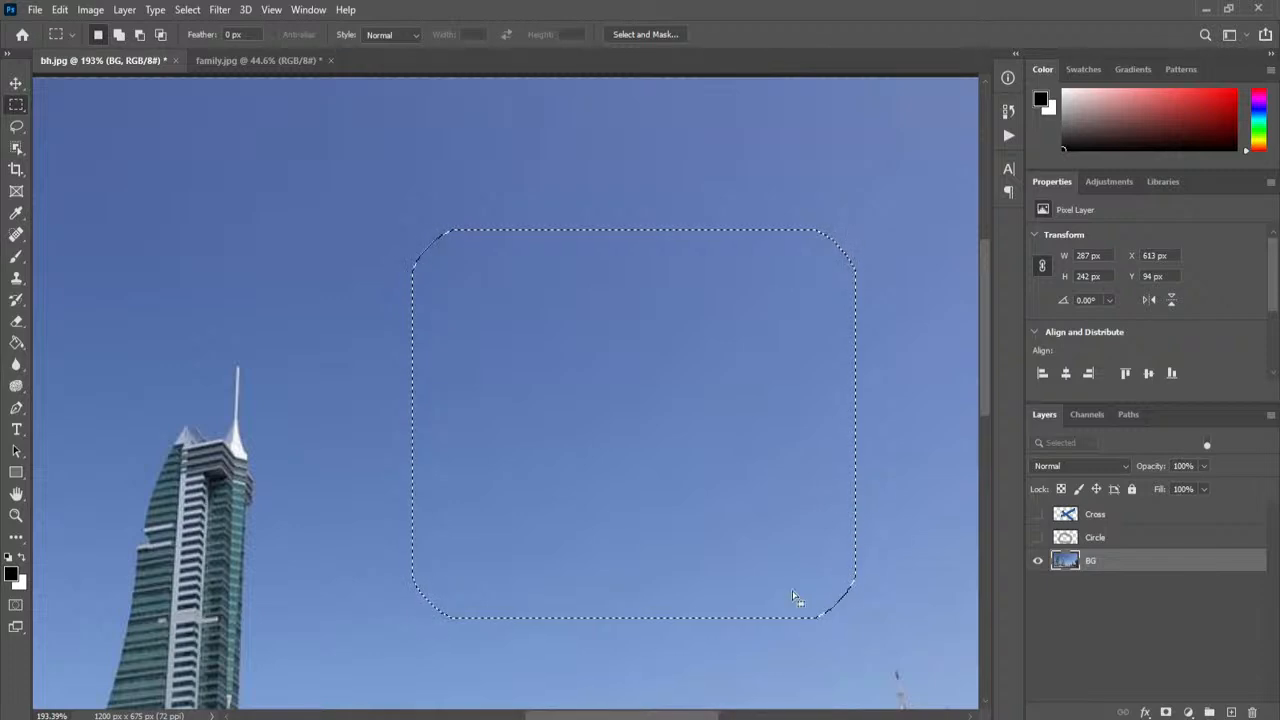
Step: Cut the rounded sky selection, and undo both the cut and the smoothing
{"action": "left_click", "coordinate": [60, 9]}
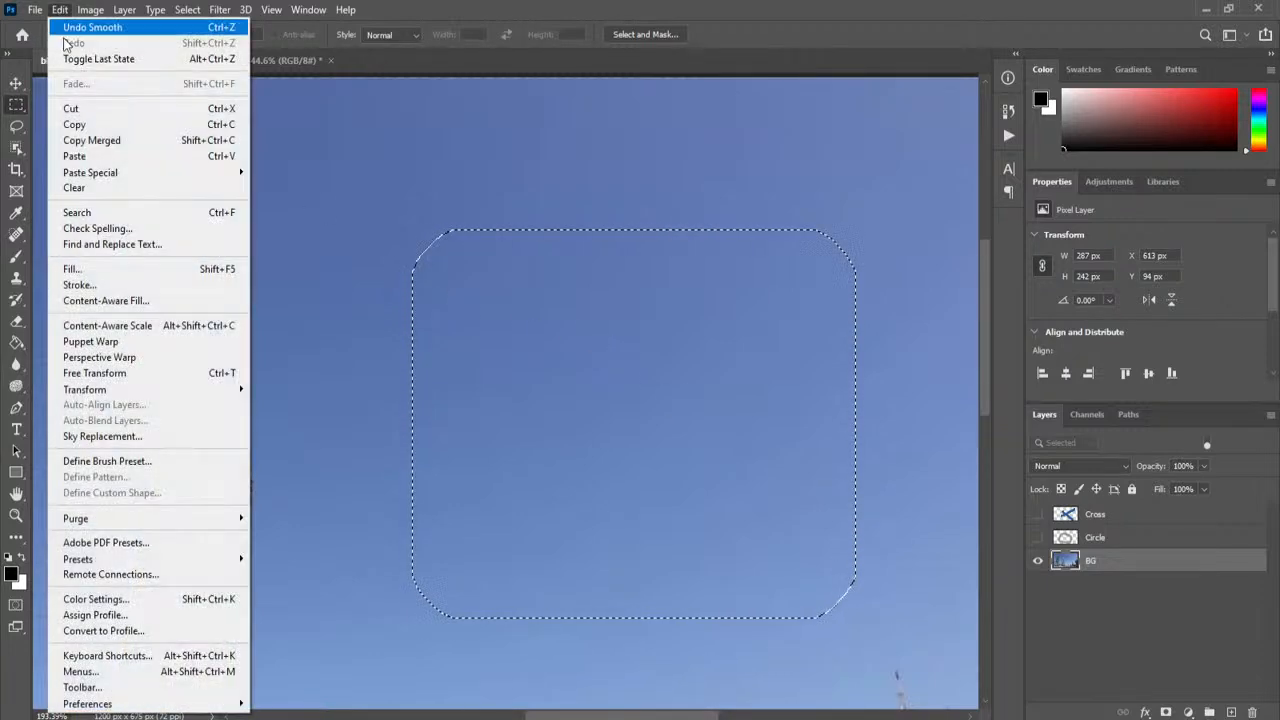
{"action": "left_click", "coordinate": [88, 106]}
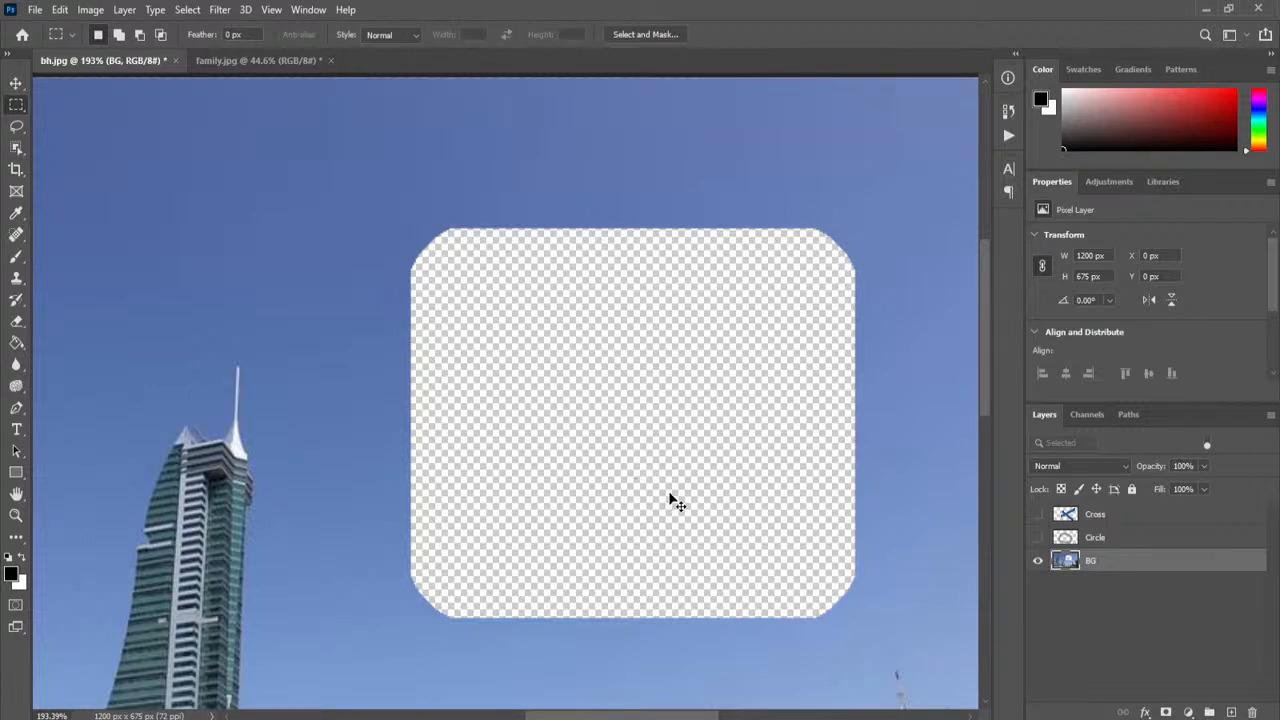
{"action": "key", "text": "ctrl+z"}
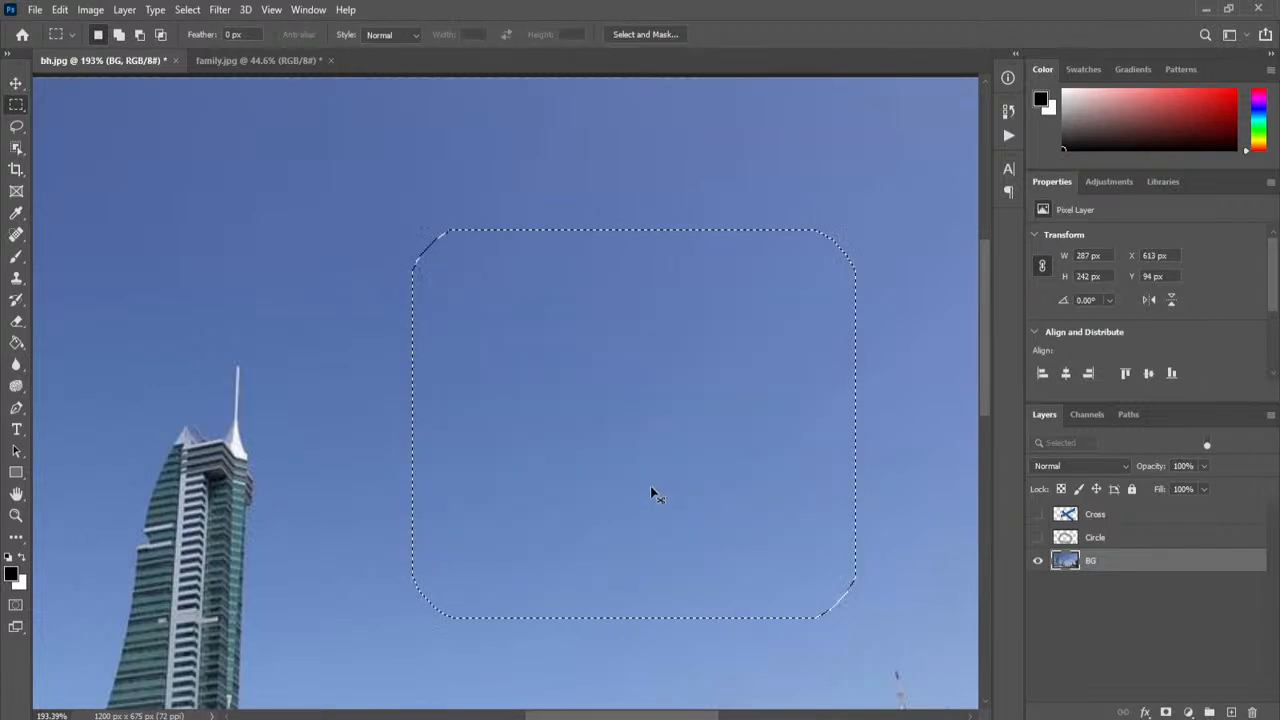
{"action": "key", "text": "ctrl+z"}
{"action": "left_click", "coordinate": [187, 10]}
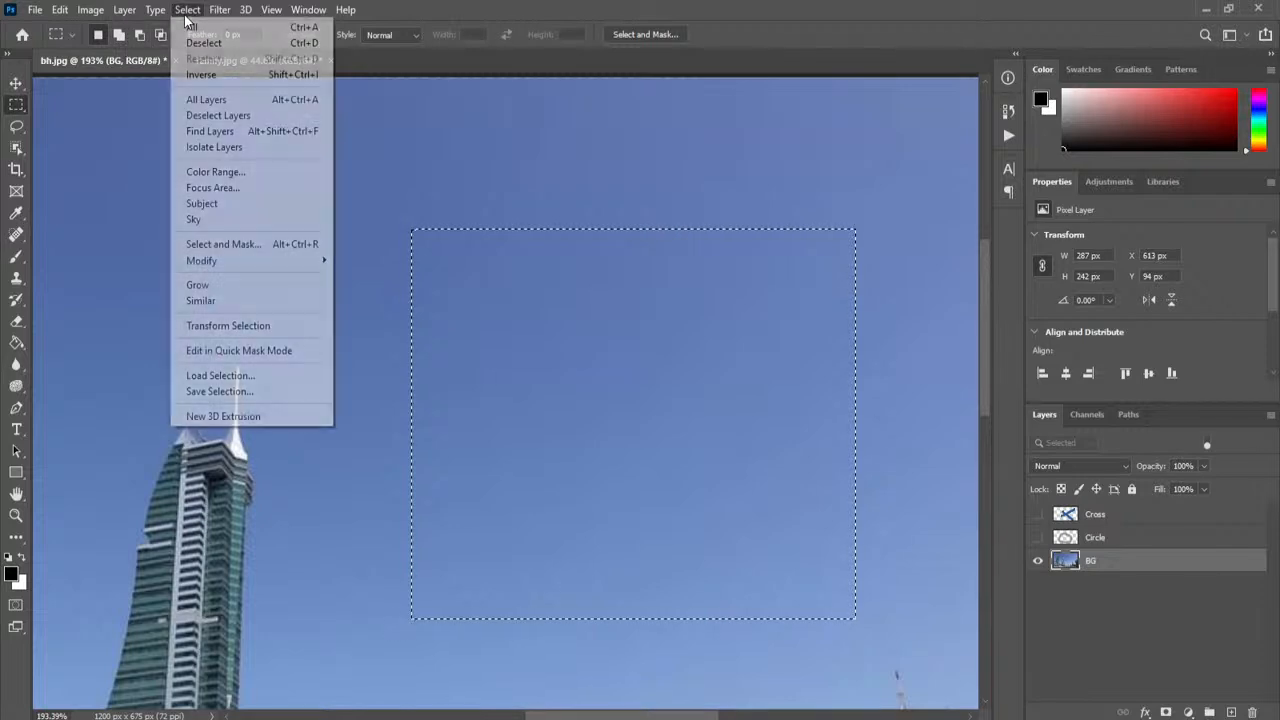
{"action": "mouse_move", "coordinate": [266, 262]}
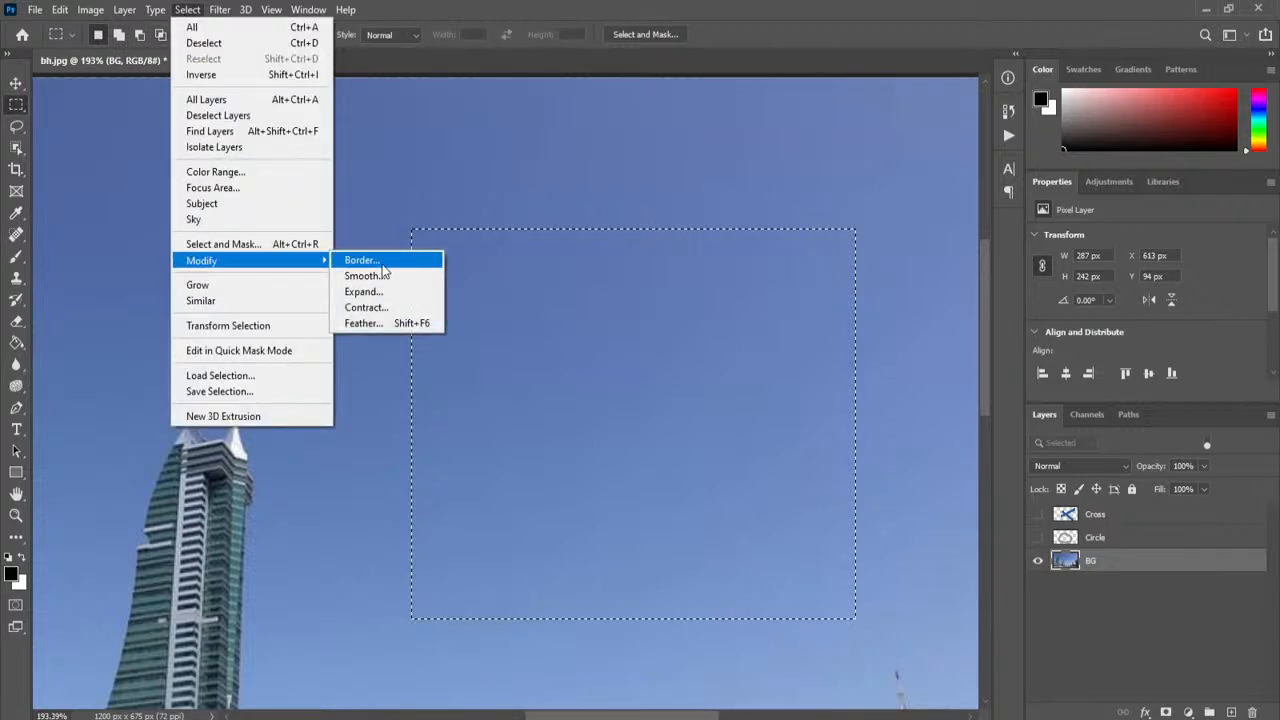
{"action": "left_click", "coordinate": [543, 266]}
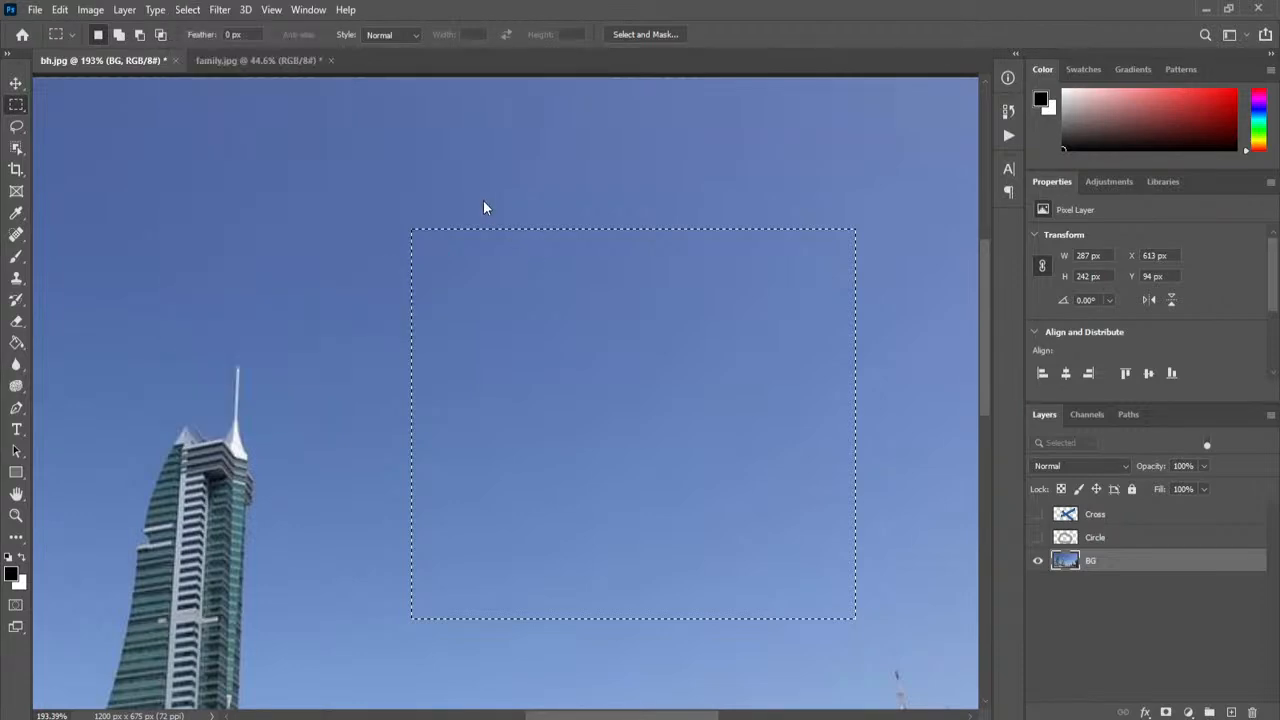
Step: Inspect a corner of the rectangular sky selection up close, cut the selected area, and undo the cut
{"action": "scroll", "coordinate": [418, 238], "scroll_direction": "up", "scroll_amount": 2}
{"action": "scroll", "coordinate": [418, 238], "scroll_direction": "up", "scroll_amount": 5}
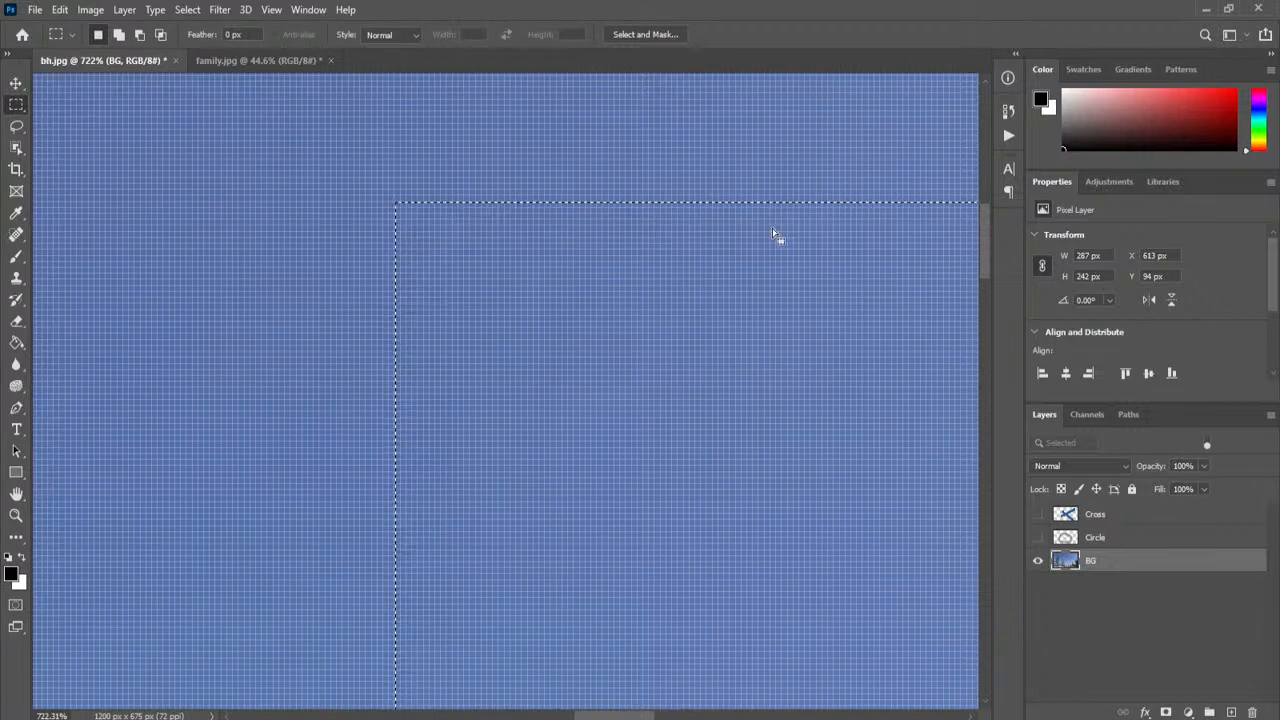
{"action": "scroll", "coordinate": [600, 268], "scroll_direction": "down", "scroll_amount": 7}
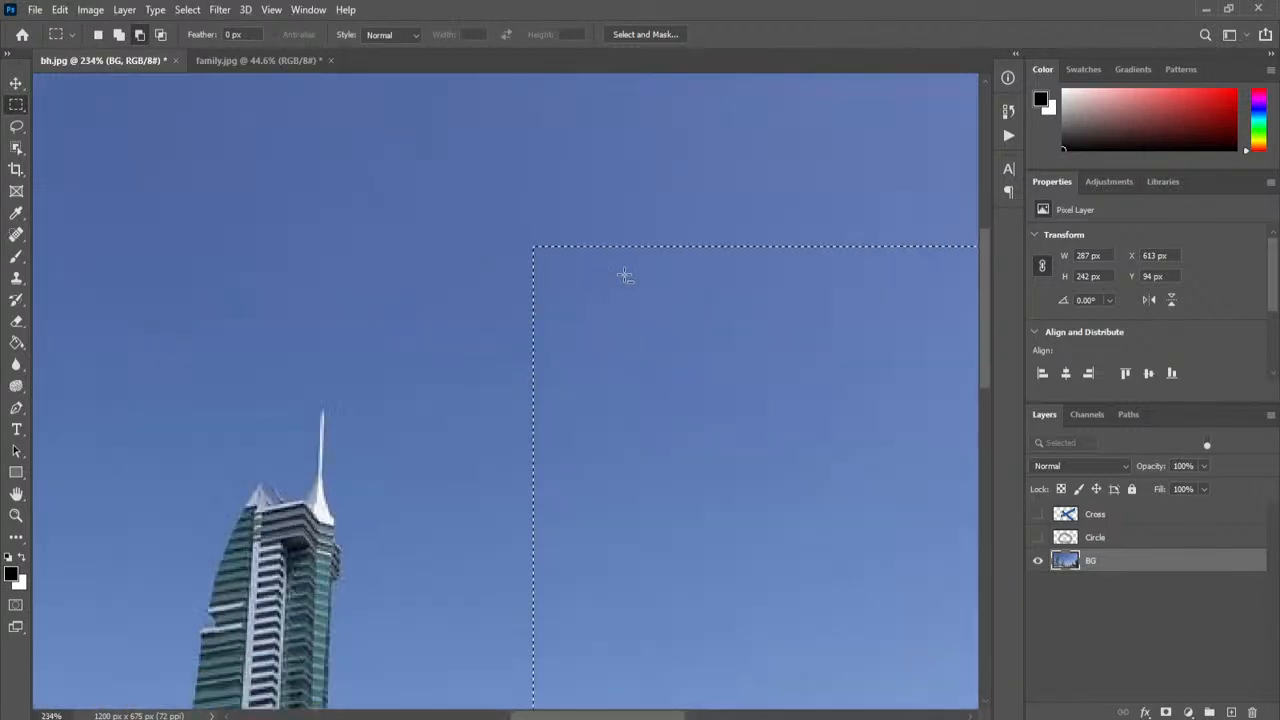
{"action": "scroll", "coordinate": [627, 717], "scroll_direction": "right", "scroll_amount": 6}
{"action": "scroll", "coordinate": [757, 694], "scroll_direction": "left", "scroll_amount": 1}
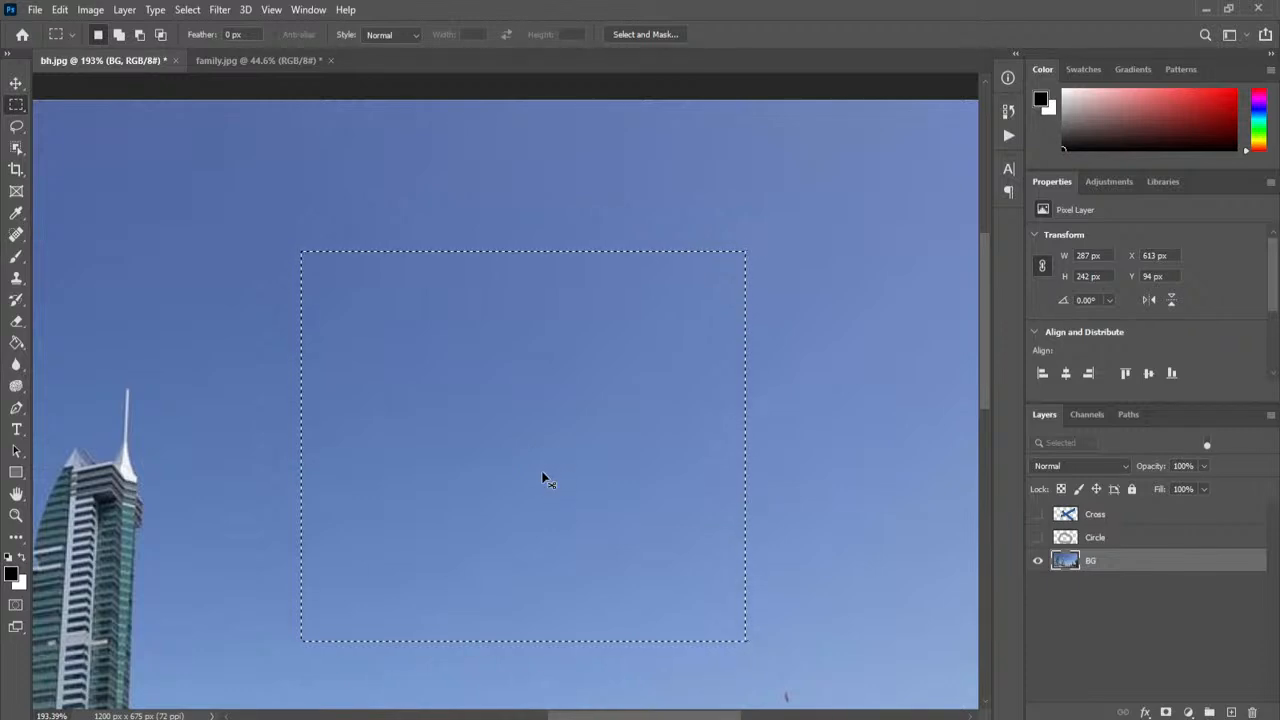
{"action": "key", "text": "ctrl+x"}
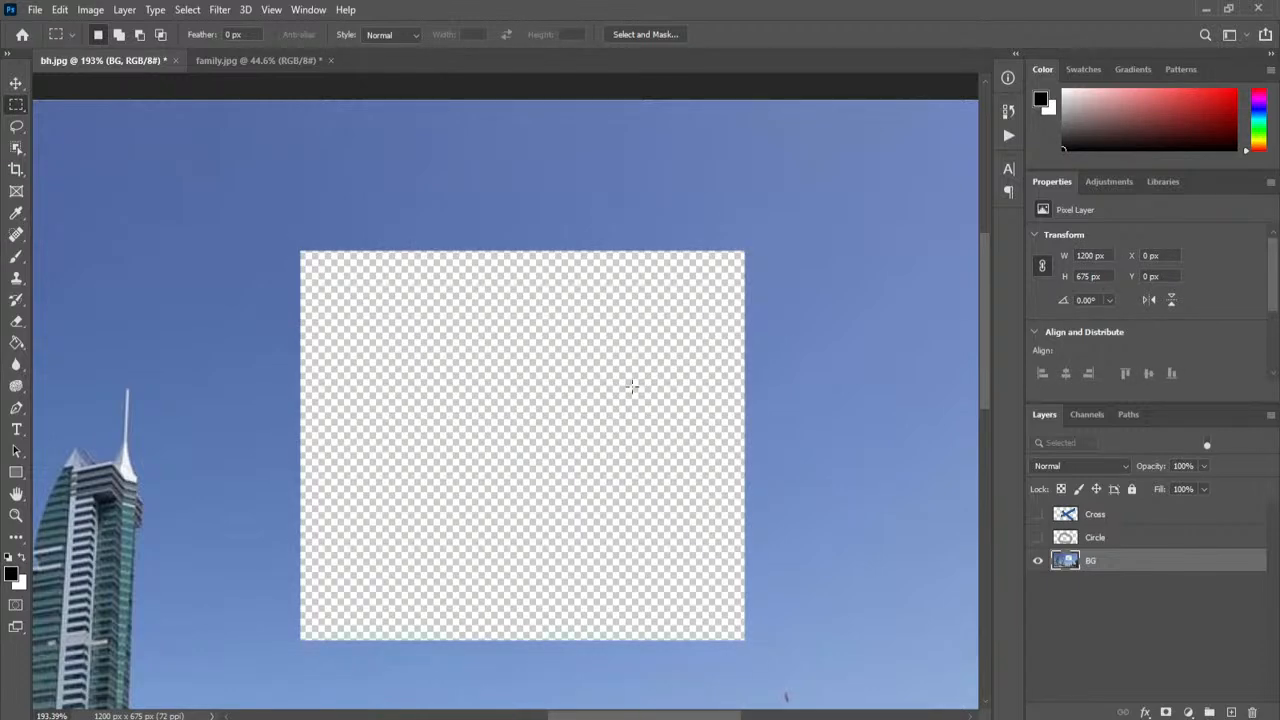
{"action": "key", "text": "ctrl+z"}
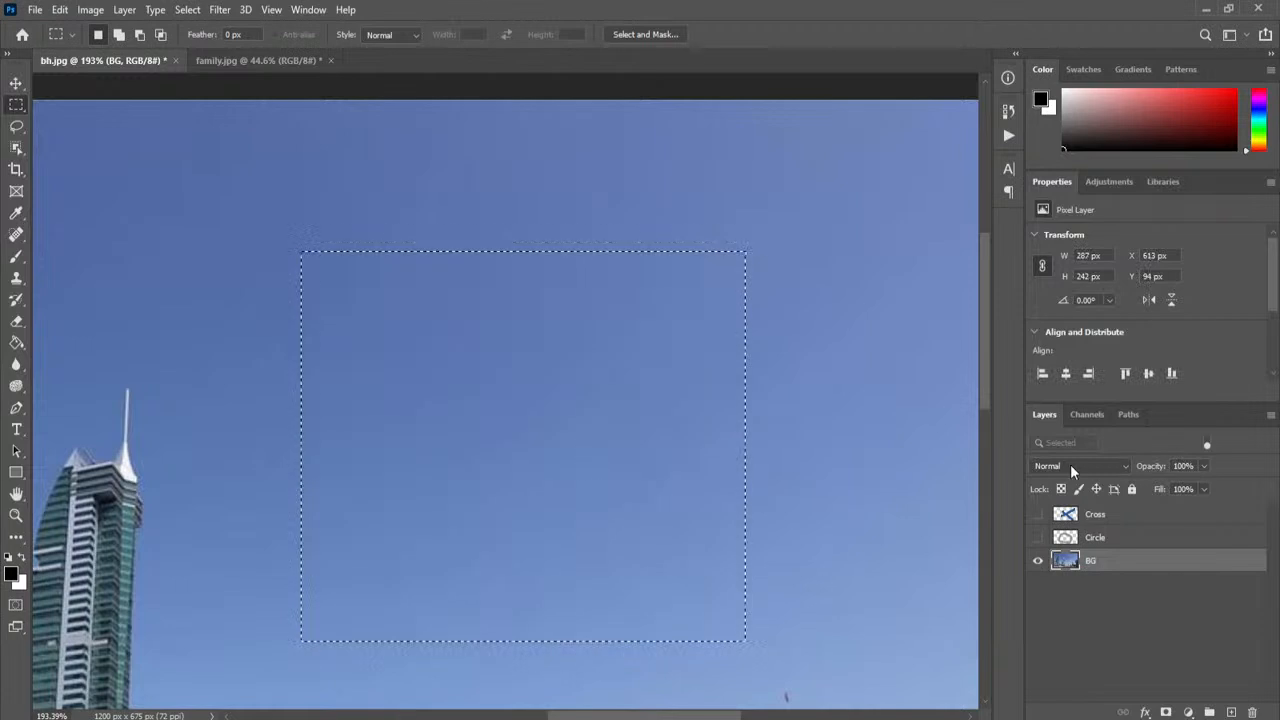
Step: Add a new layer above BG, fill the rectangular selection with black using the Paint Bucket, and undo the fill
{"action": "left_click", "coordinate": [1231, 712]}
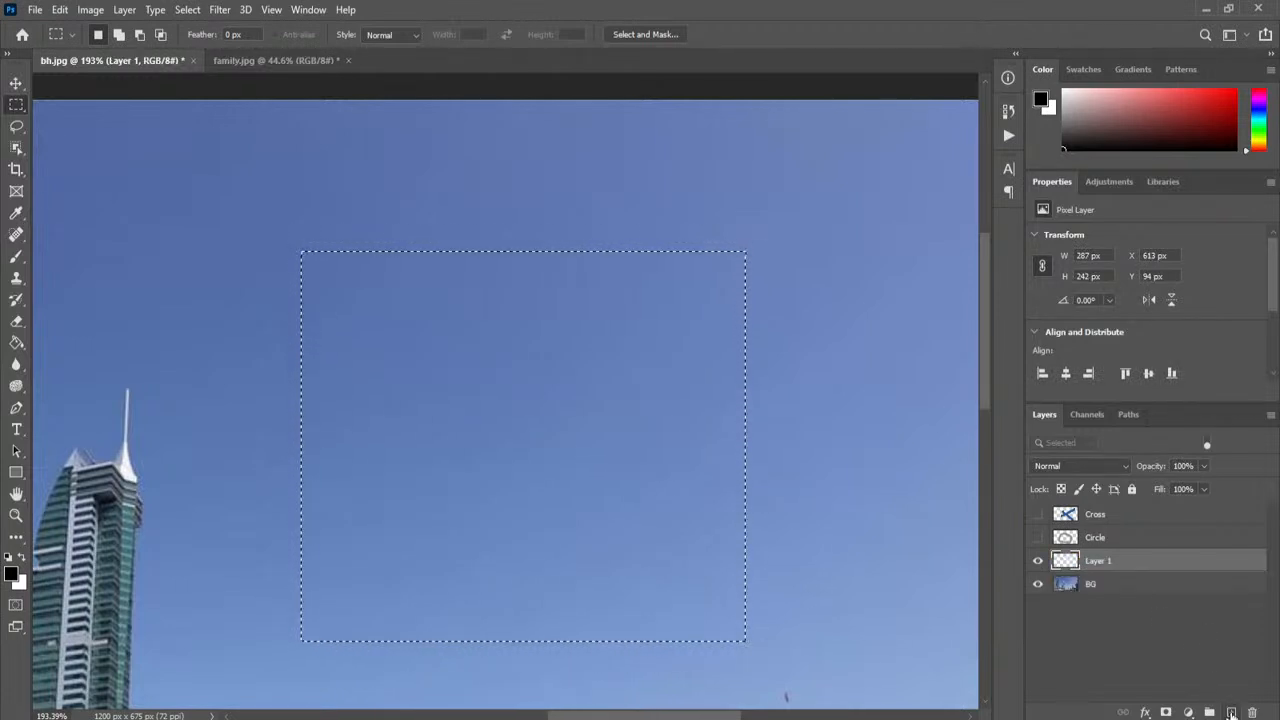
{"action": "left_click", "coordinate": [17, 342]}
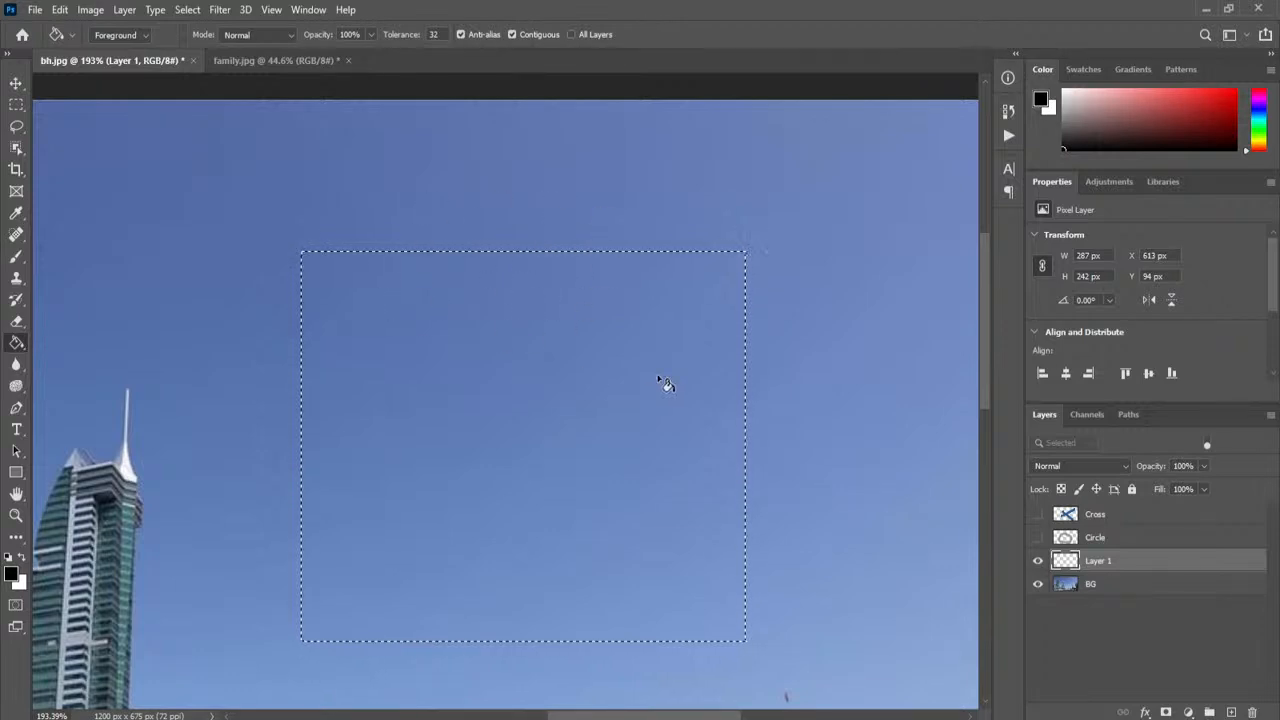
{"action": "left_click", "coordinate": [504, 323]}
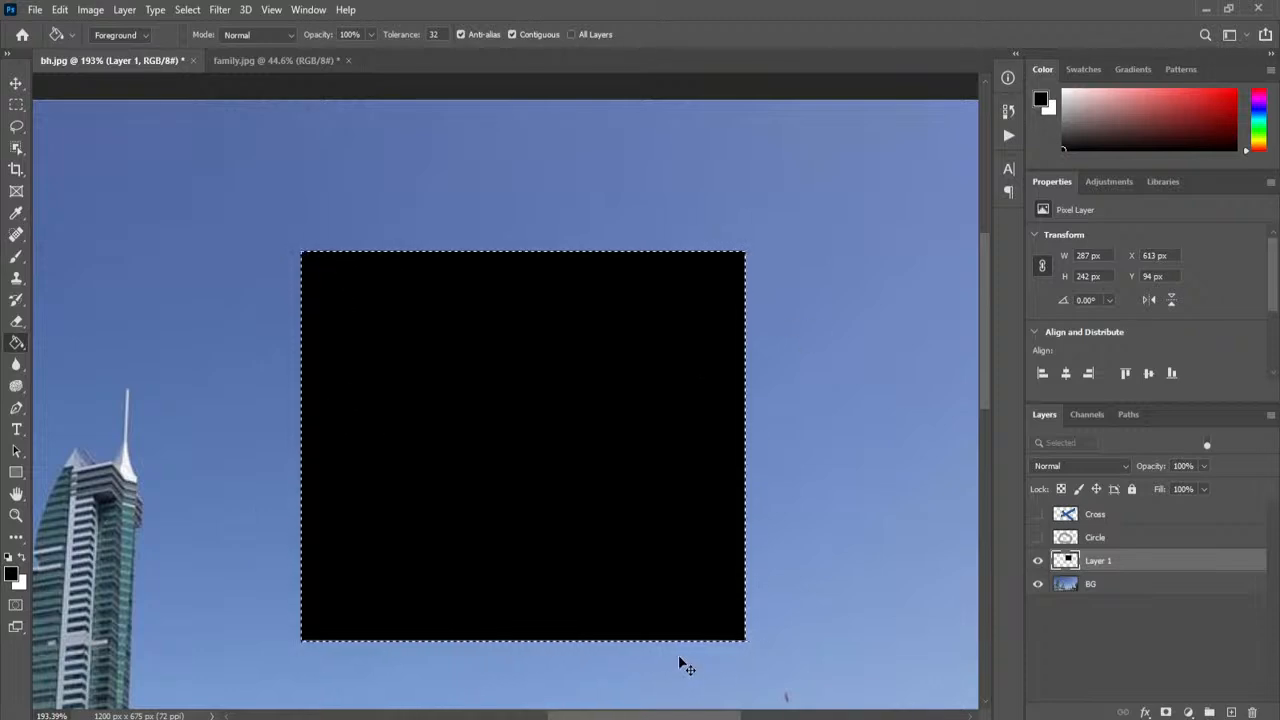
{"action": "key", "text": "ctrl+z"}
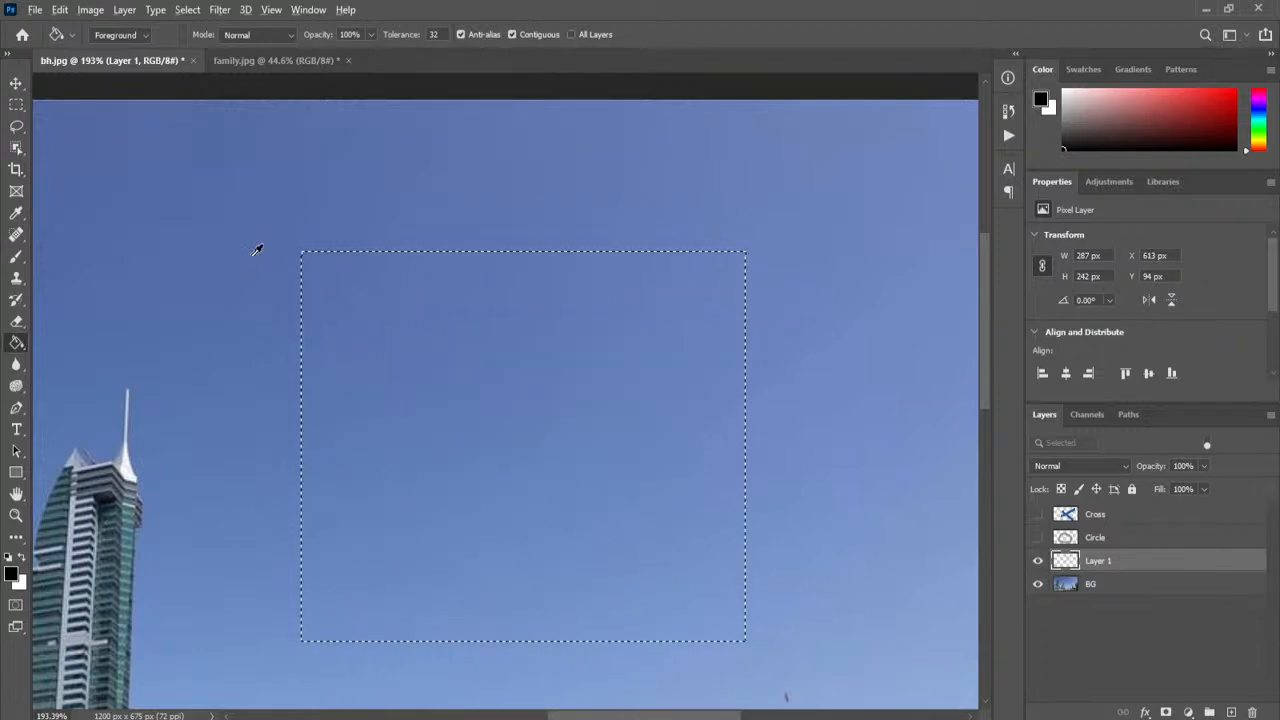
Step: Convert the rectangular sky selection into a border selection with an increased width
{"action": "scroll", "coordinate": [262, 254], "scroll_direction": "up", "scroll_amount": 3}
{"action": "left_click", "coordinate": [189, 12]}
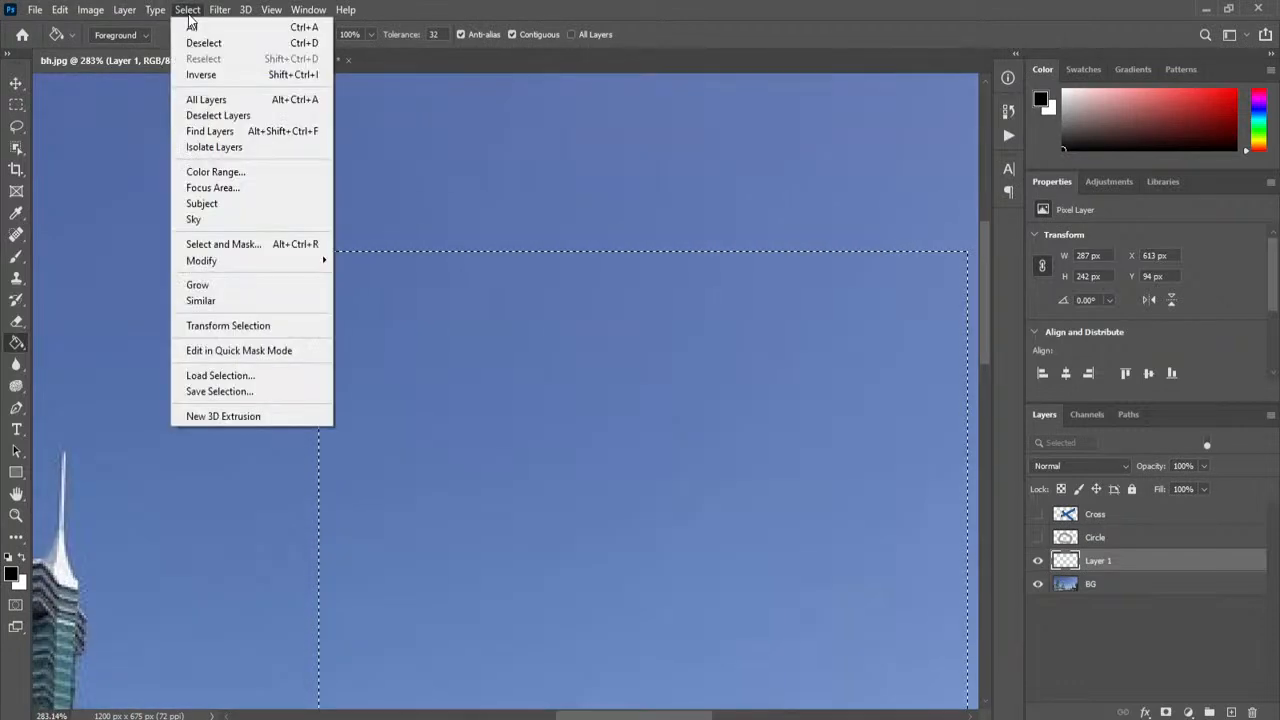
{"action": "mouse_move", "coordinate": [272, 261]}
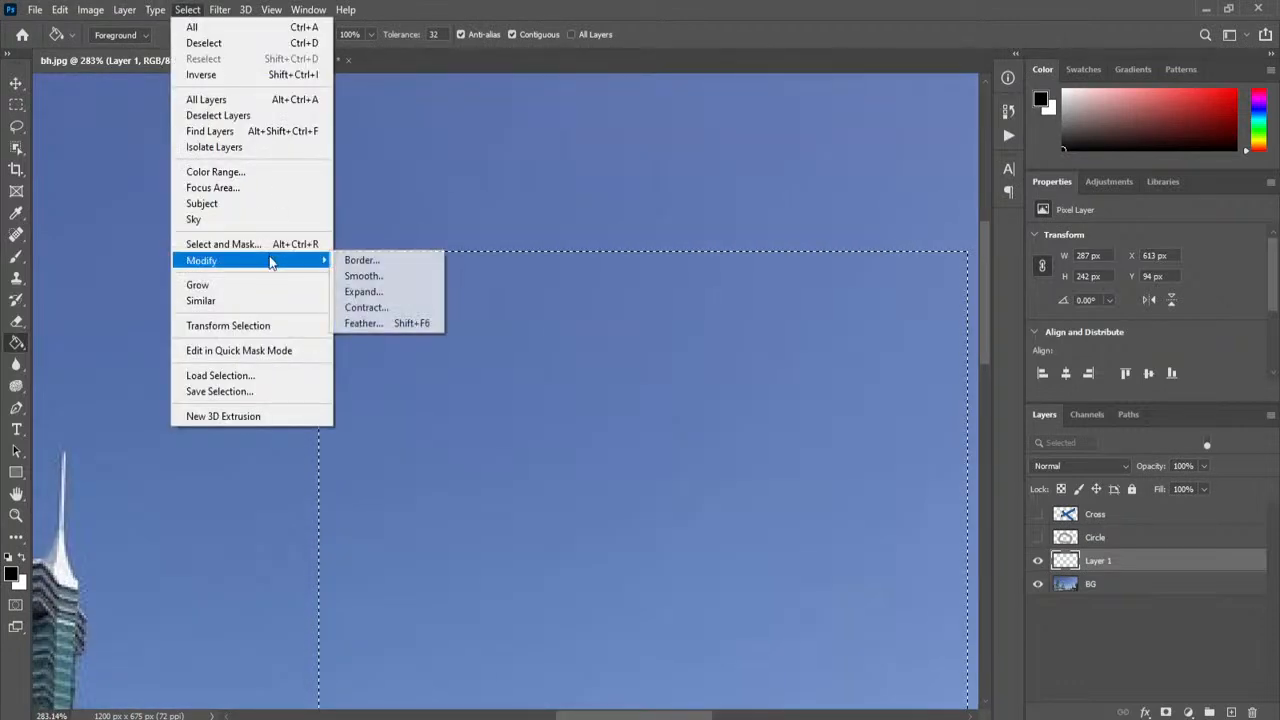
{"action": "left_click", "coordinate": [410, 260]}
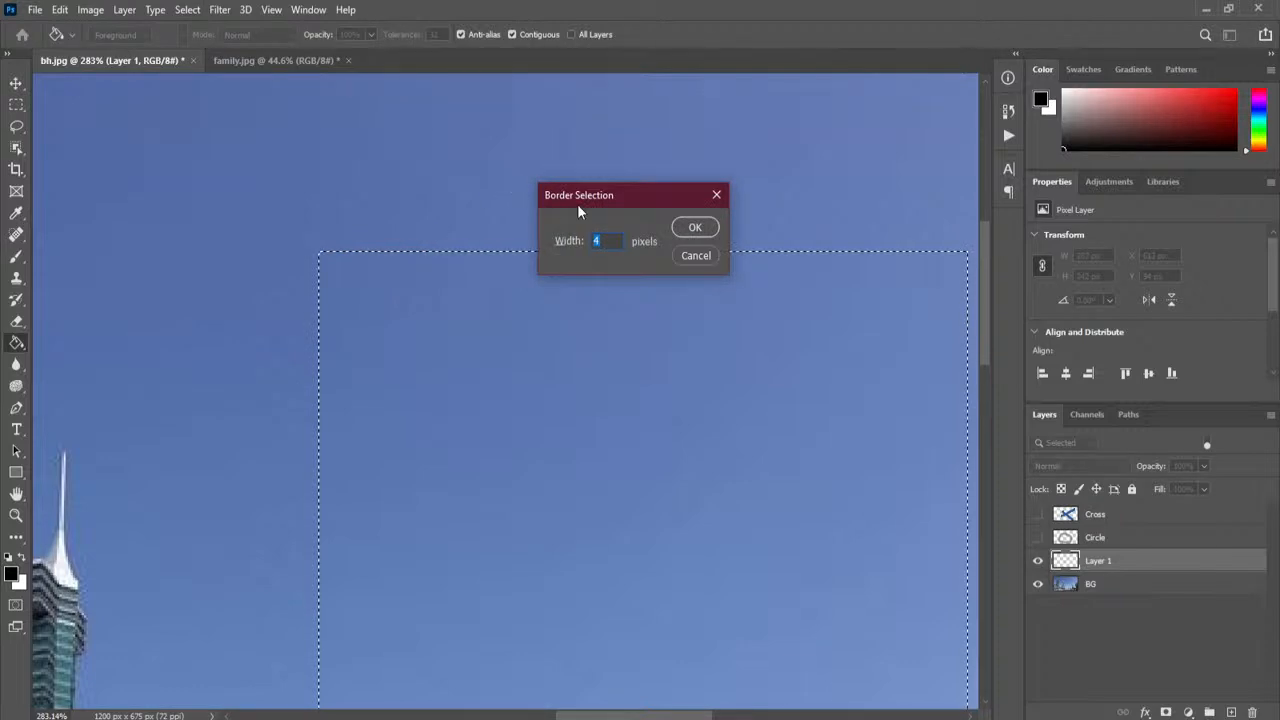
{"action": "scroll", "coordinate": [610, 239], "scroll_direction": "up", "scroll_amount": 4}
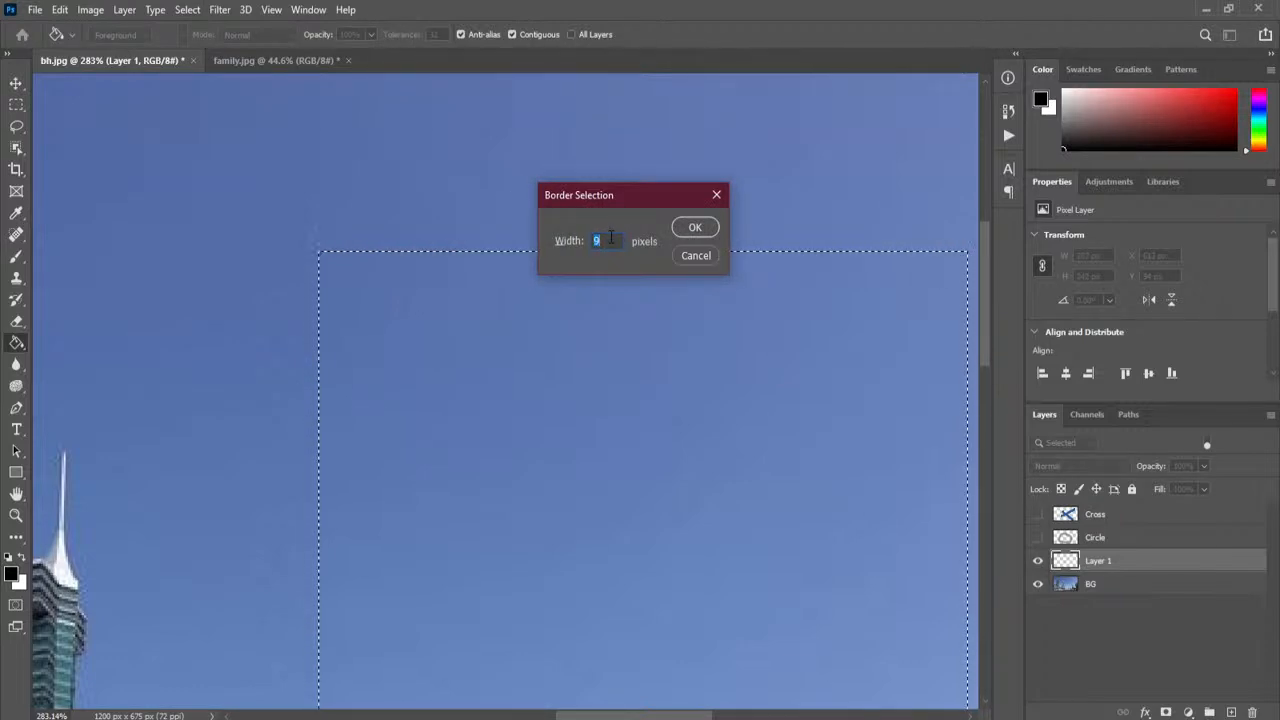
{"action": "left_click", "coordinate": [692, 229]}
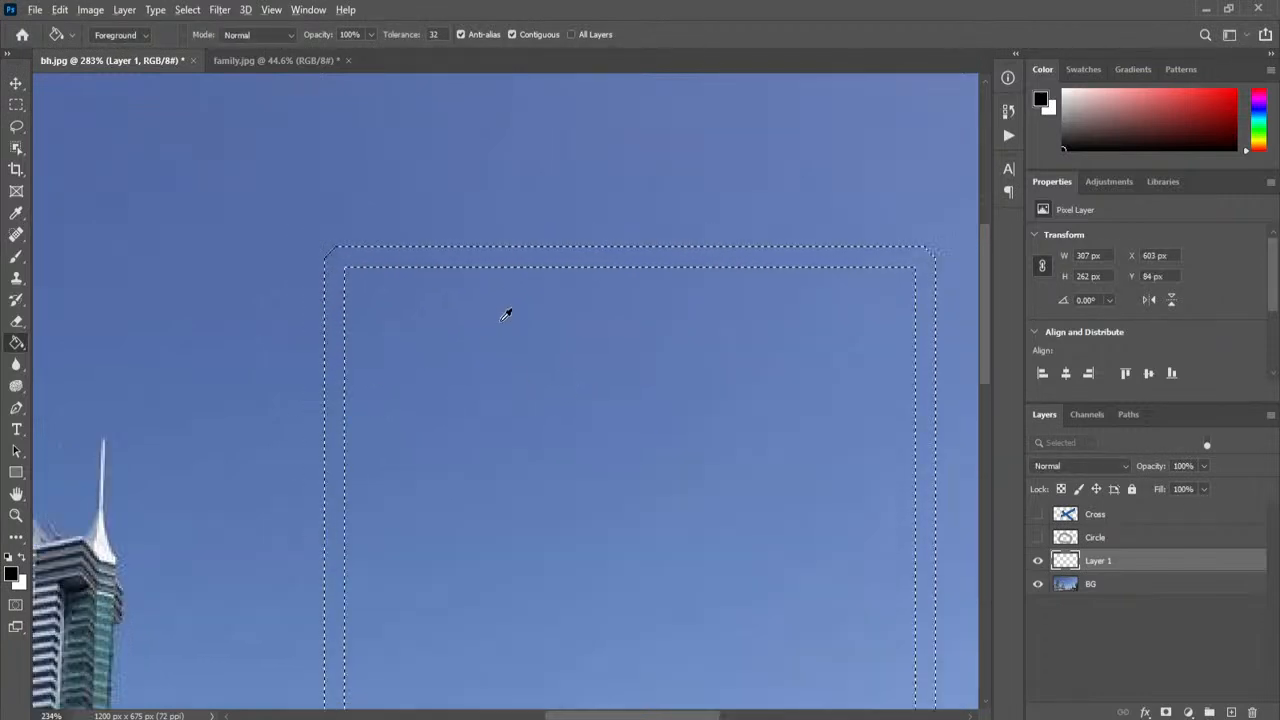
Step: Fill the border selection with black on the new layer, and undo both the fill and the border
{"action": "scroll", "coordinate": [506, 306], "scroll_direction": "down", "scroll_amount": 5}
{"action": "scroll", "coordinate": [506, 314], "scroll_direction": "up", "scroll_amount": 3}
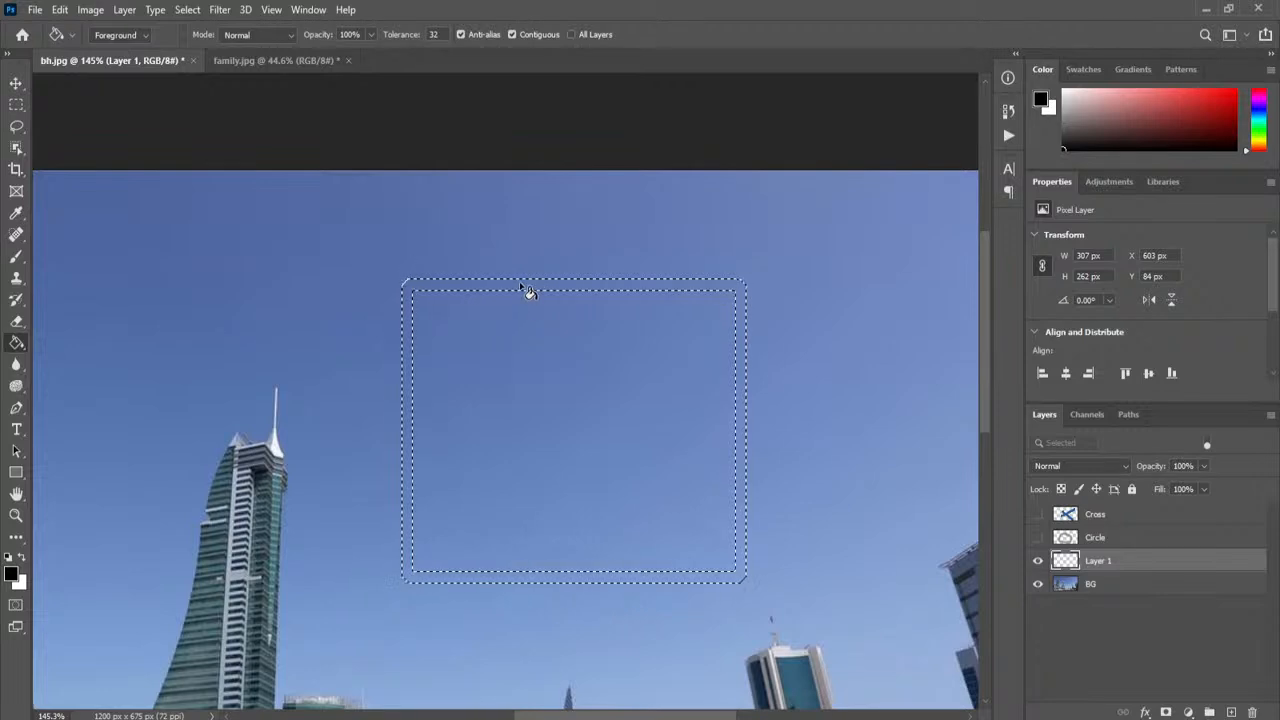
{"action": "left_click", "coordinate": [521, 288]}
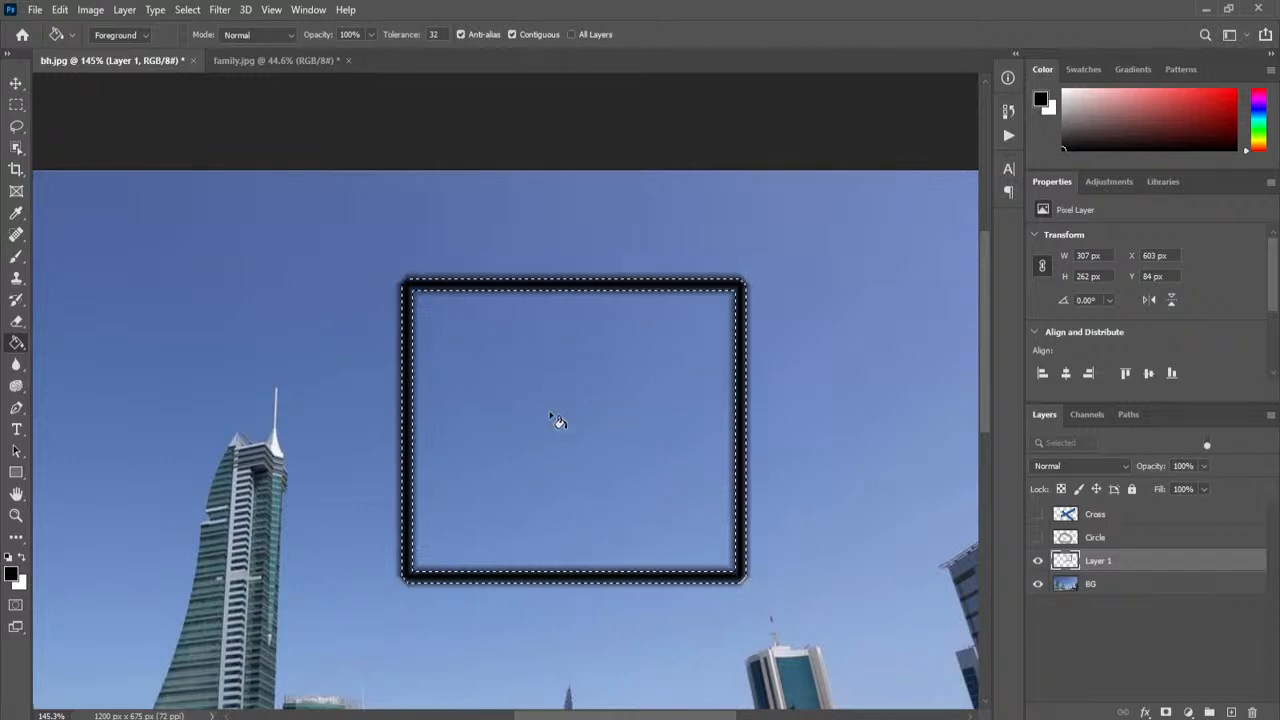
{"action": "scroll", "coordinate": [597, 404], "scroll_direction": "down", "scroll_amount": 5}
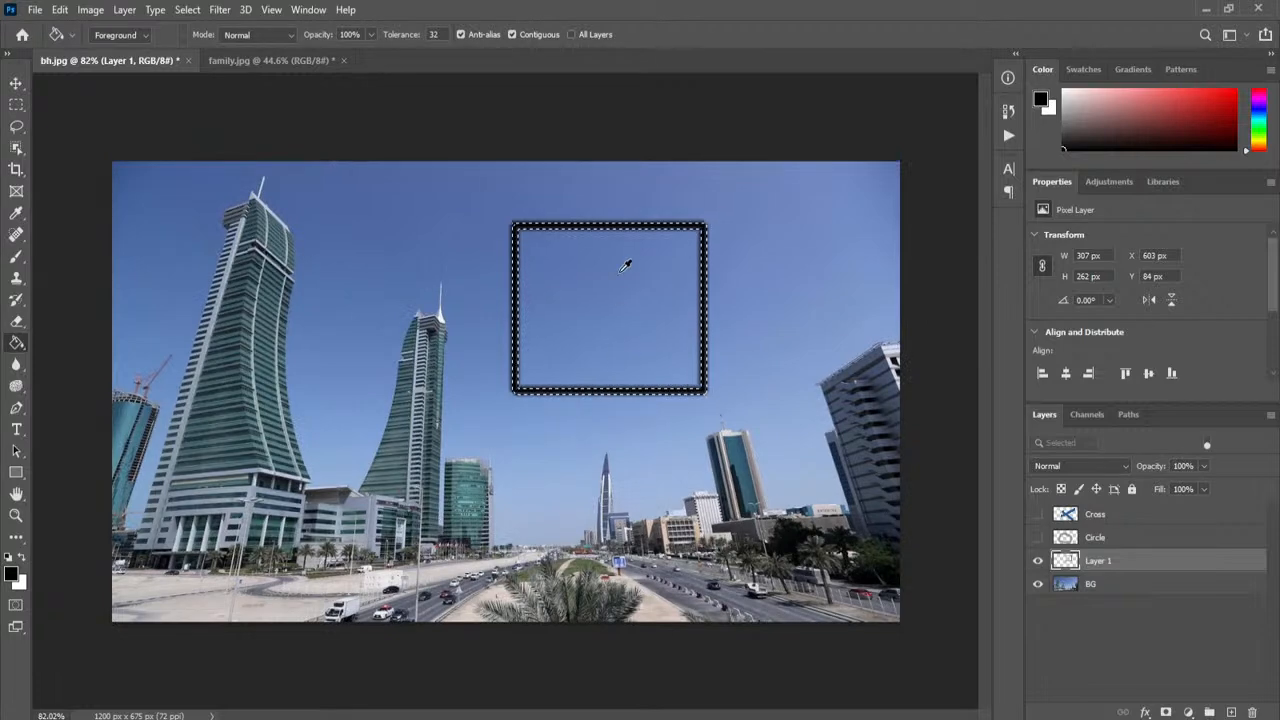
{"action": "scroll", "coordinate": [625, 262], "scroll_direction": "up", "scroll_amount": 6}
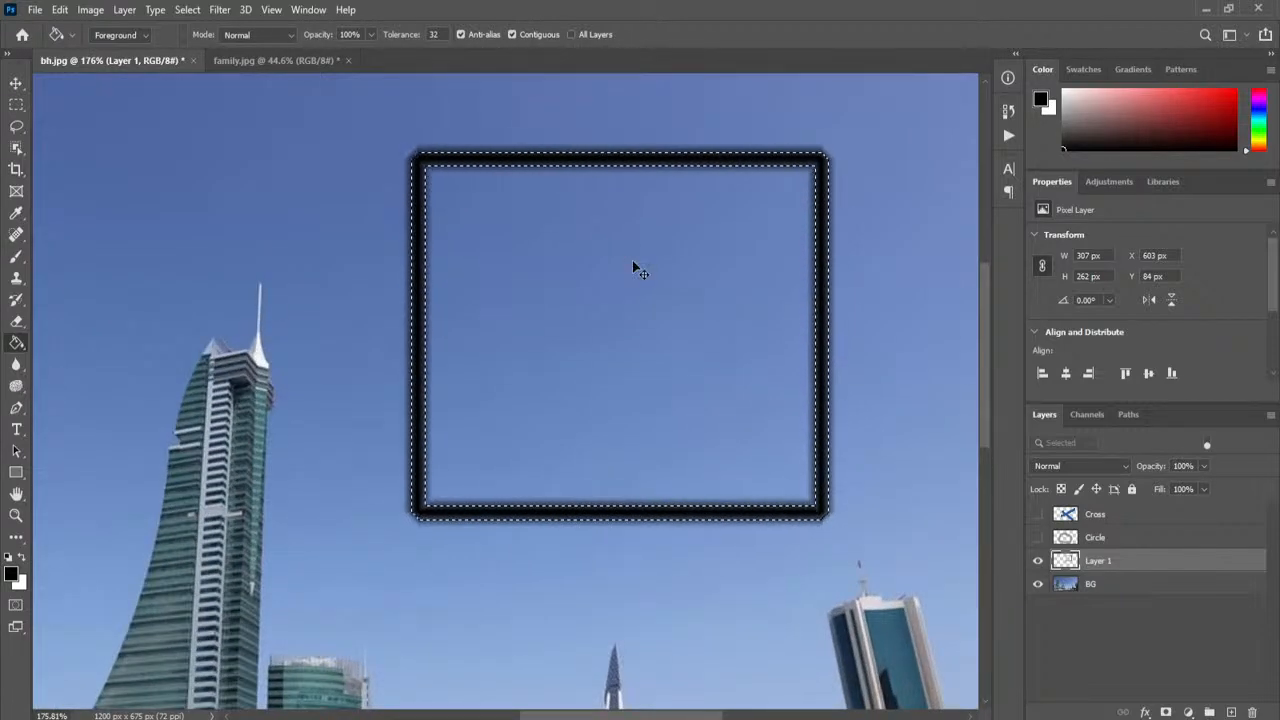
{"action": "key", "text": "ctrl+z"}
{"action": "key", "text": "ctrl+z"}
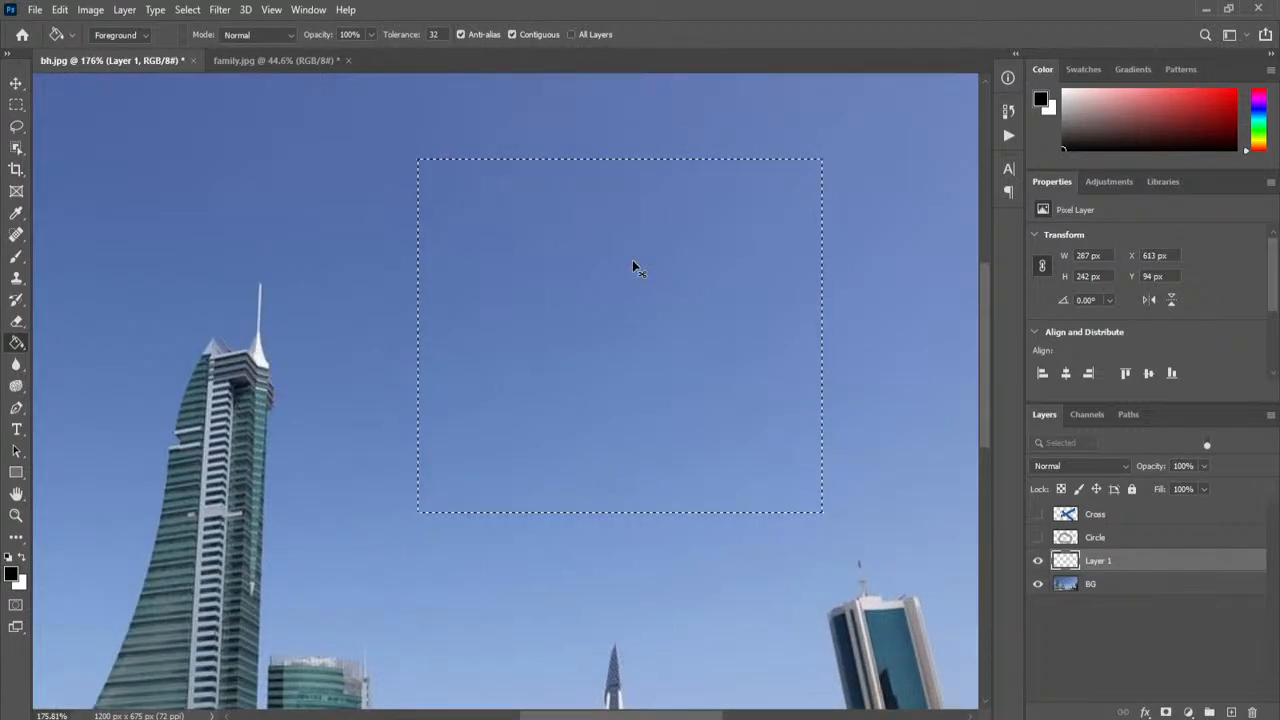
Step: Try to grow the rectangular selection on the empty Layer 1, and clear the selection
{"action": "left_click", "coordinate": [187, 9]}
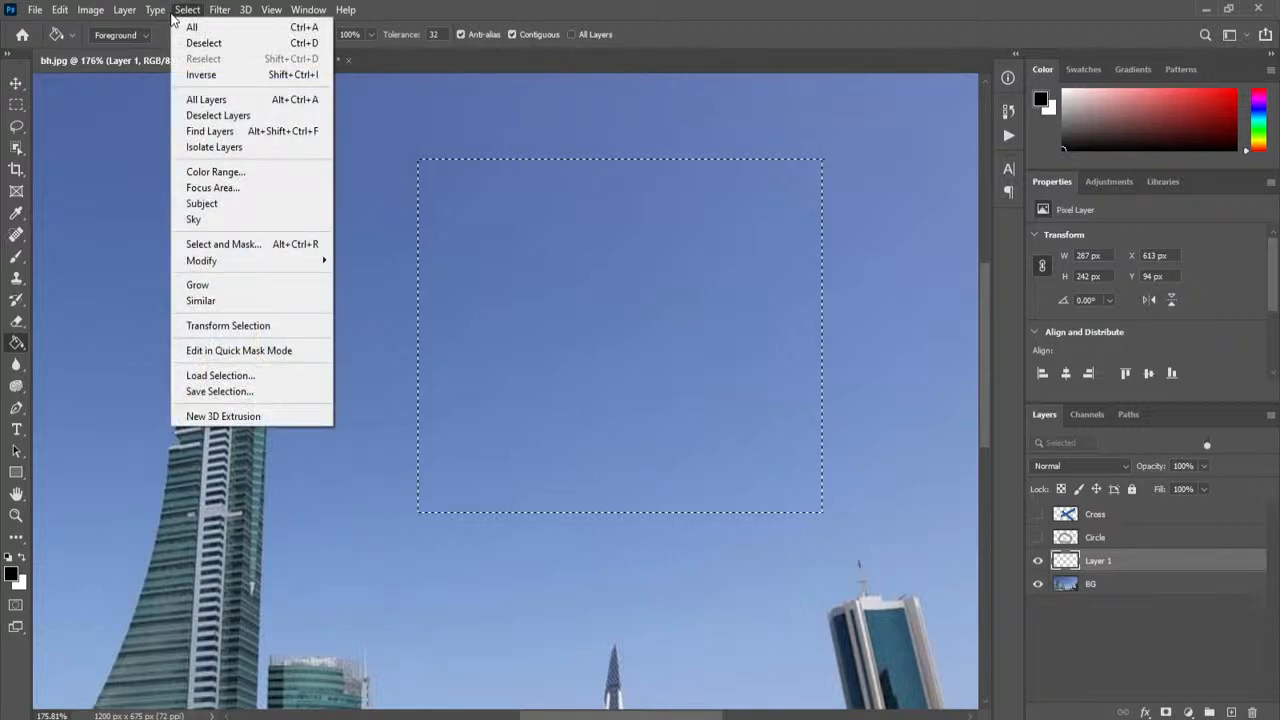
{"action": "mouse_move", "coordinate": [267, 268]}
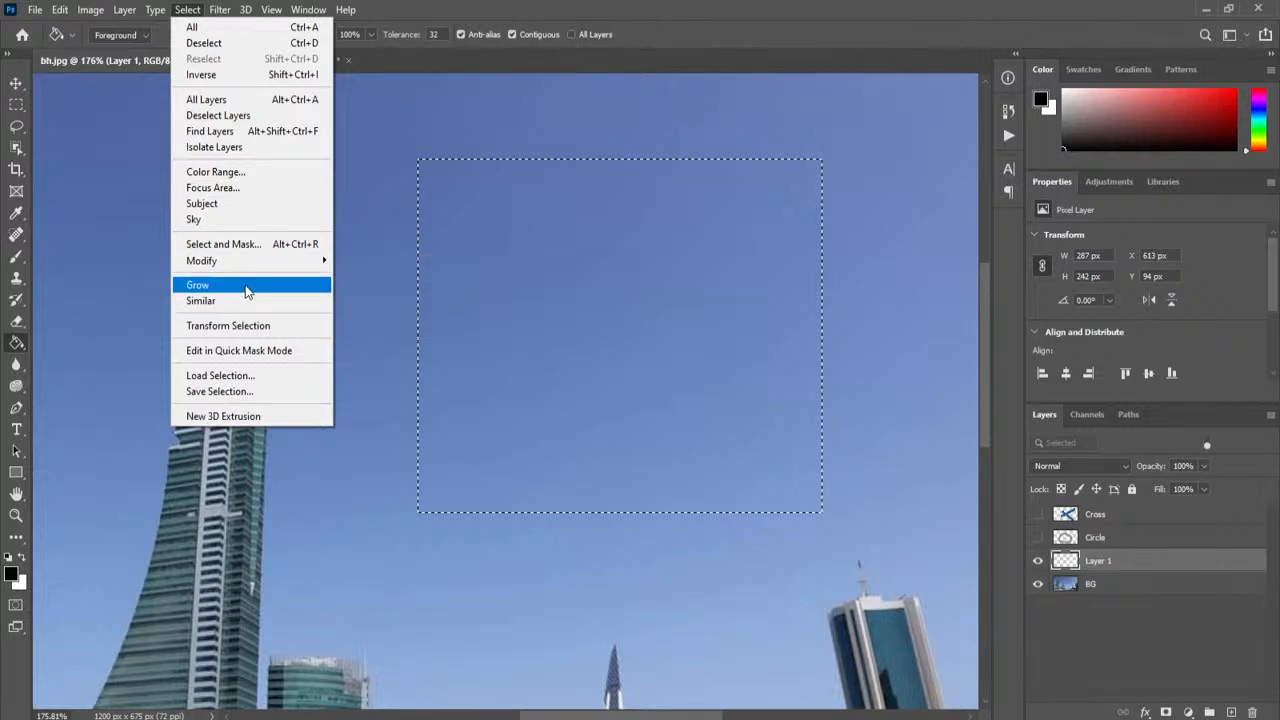
{"action": "left_click", "coordinate": [246, 289]}
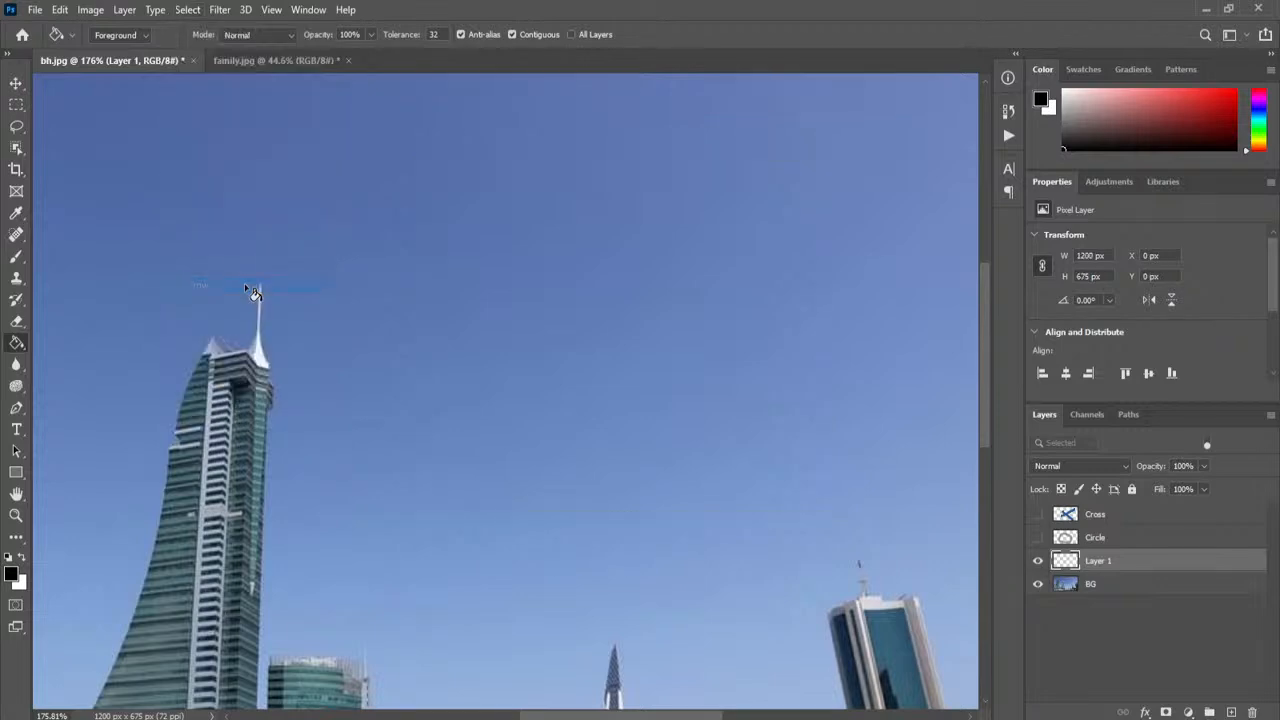
{"action": "scroll", "coordinate": [422, 267], "scroll_direction": "down", "scroll_amount": 8}
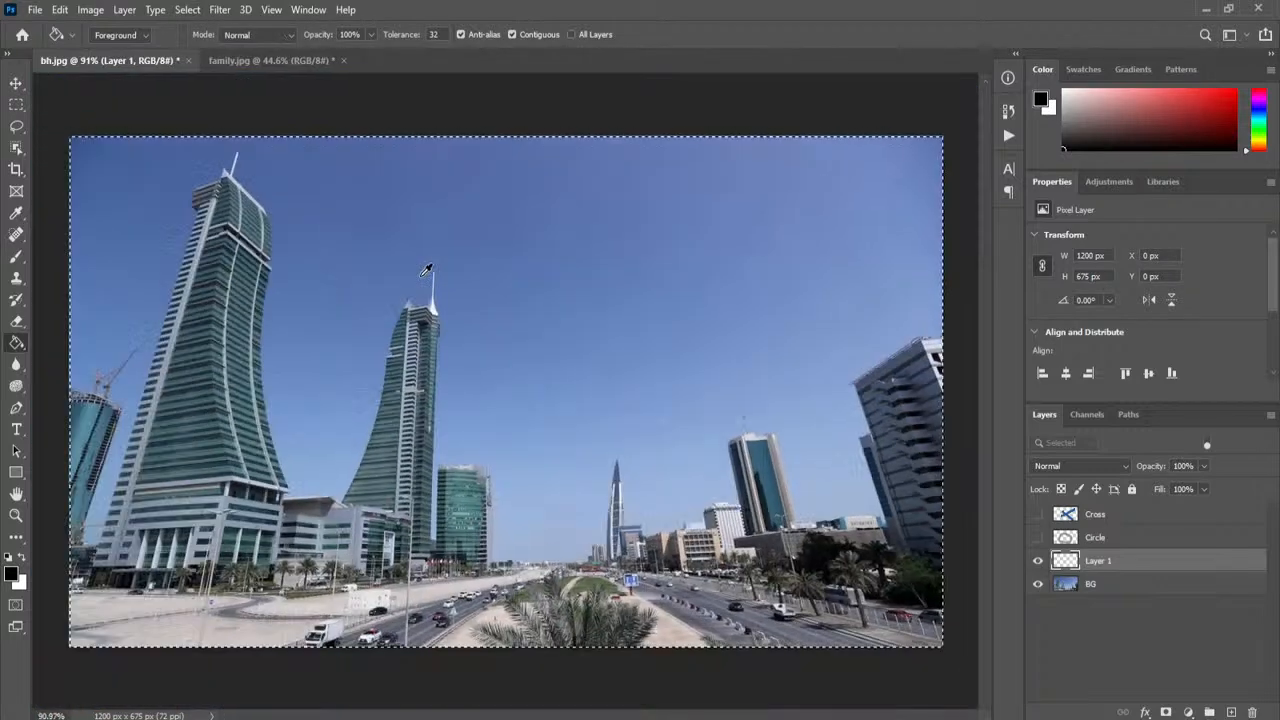
{"action": "scroll", "coordinate": [420, 269], "scroll_direction": "up", "scroll_amount": 3}
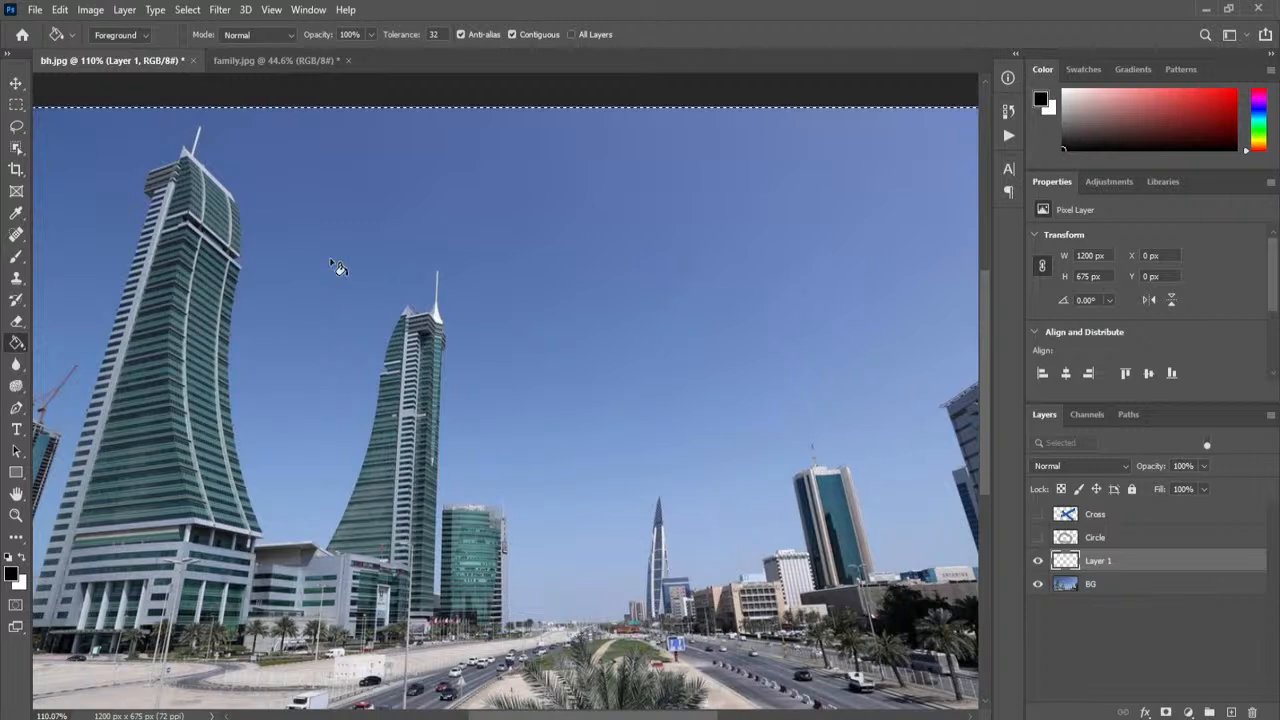
{"action": "left_click", "coordinate": [16, 104]}
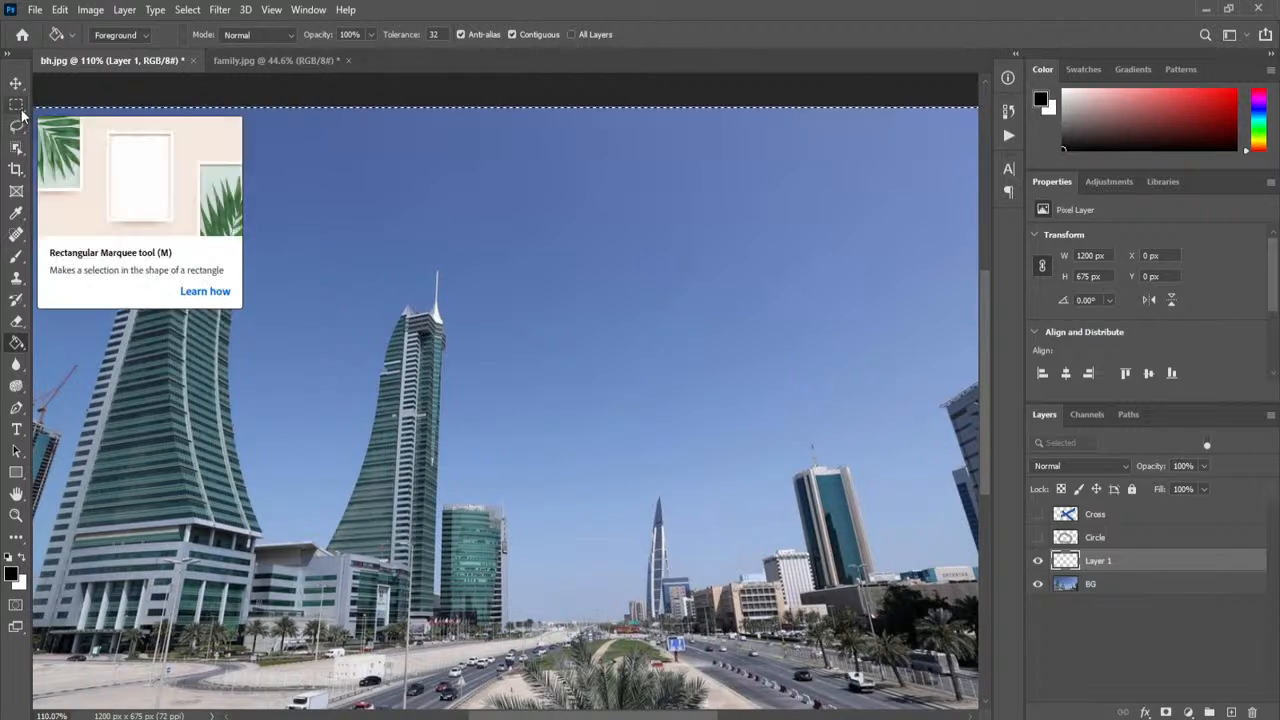
{"action": "left_click", "coordinate": [357, 163]}
Step: Select a patch of sky on the BG layer with the Magic Wand at a tolerance of 5
{"action": "left_click", "coordinate": [17, 128]}
{"action": "left_click", "coordinate": [17, 149]}
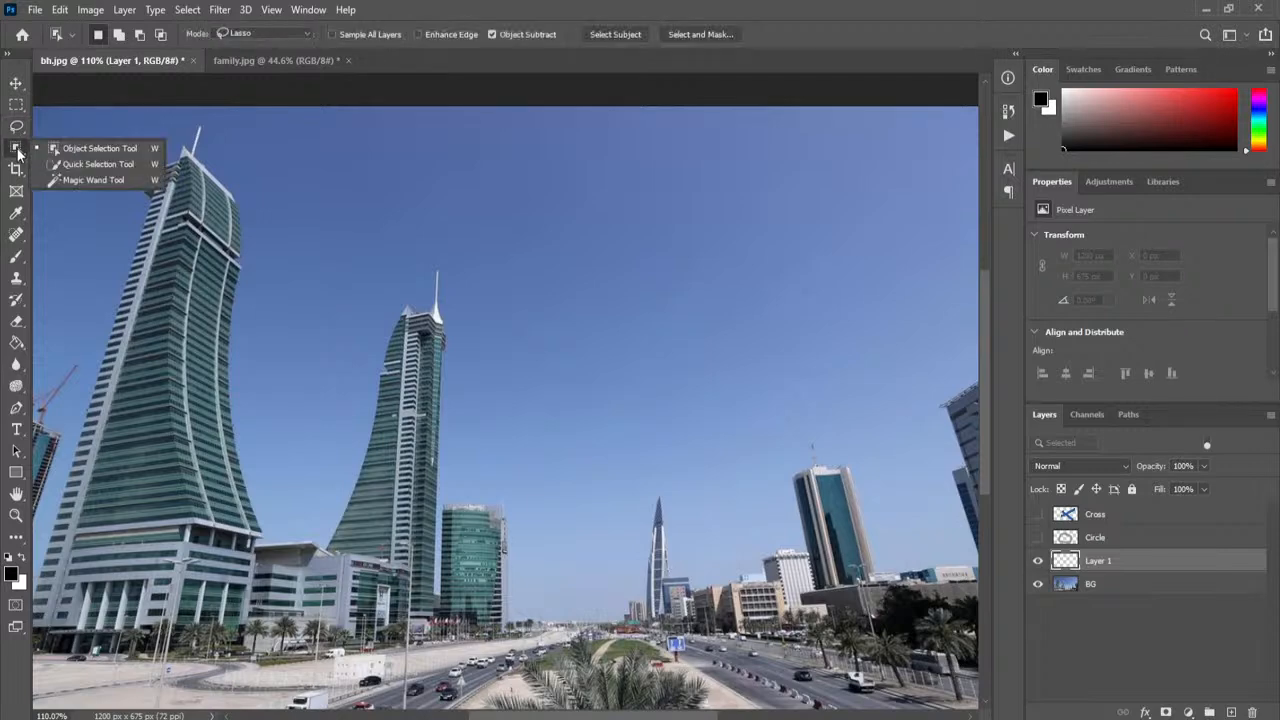
{"action": "left_click", "coordinate": [94, 179]}
{"action": "scroll", "coordinate": [442, 430], "scroll_direction": "down", "scroll_amount": 1}
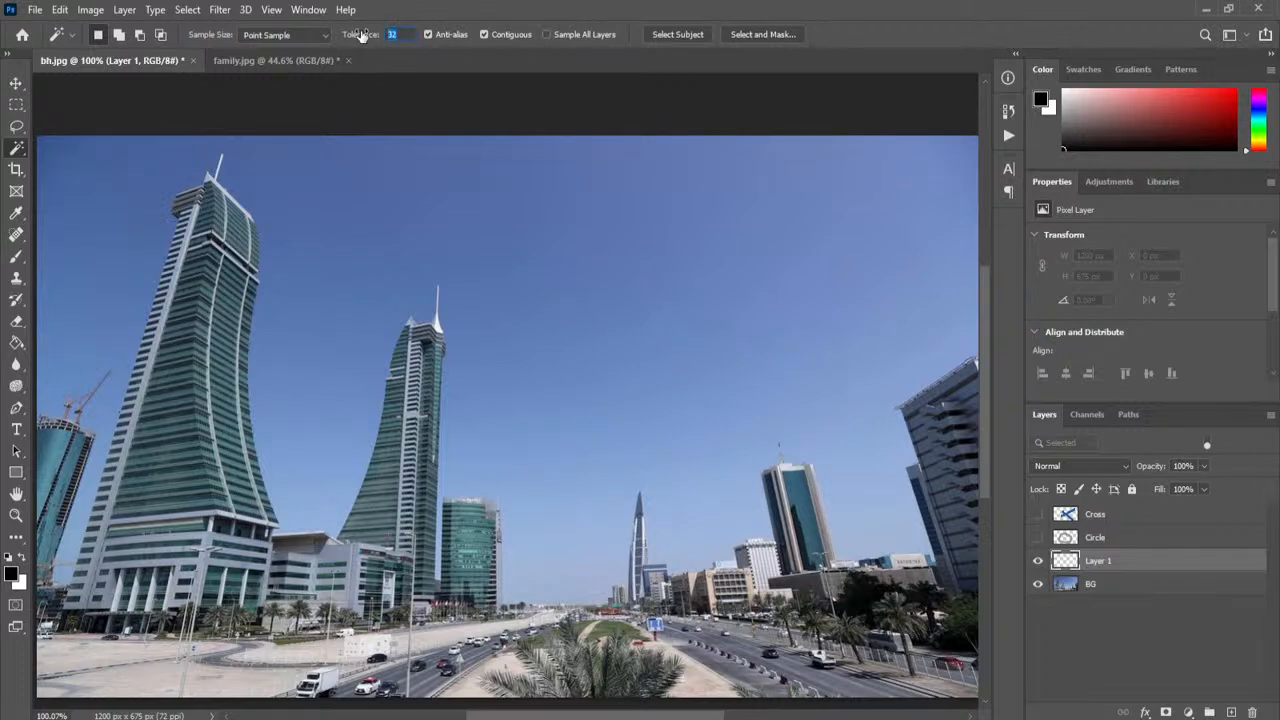
{"action": "type", "text": "5"}
{"action": "left_click", "coordinate": [1148, 586]}
{"action": "left_click", "coordinate": [618, 257]}
{"action": "left_click", "coordinate": [629, 331]}
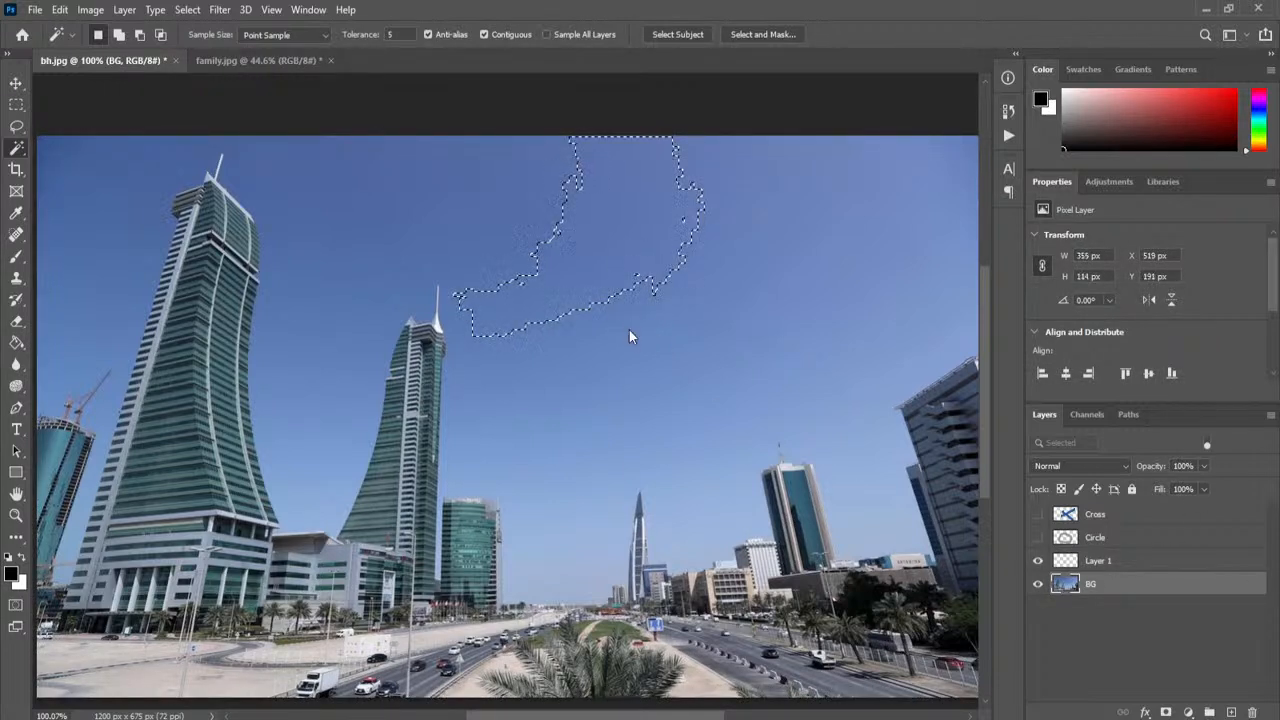
{"action": "left_click", "coordinate": [676, 250]}
Step: Grow the Magic Wand sky selection four times to spread it into adjacent similar tones
{"action": "left_click", "coordinate": [187, 9]}
{"action": "left_click", "coordinate": [245, 285]}
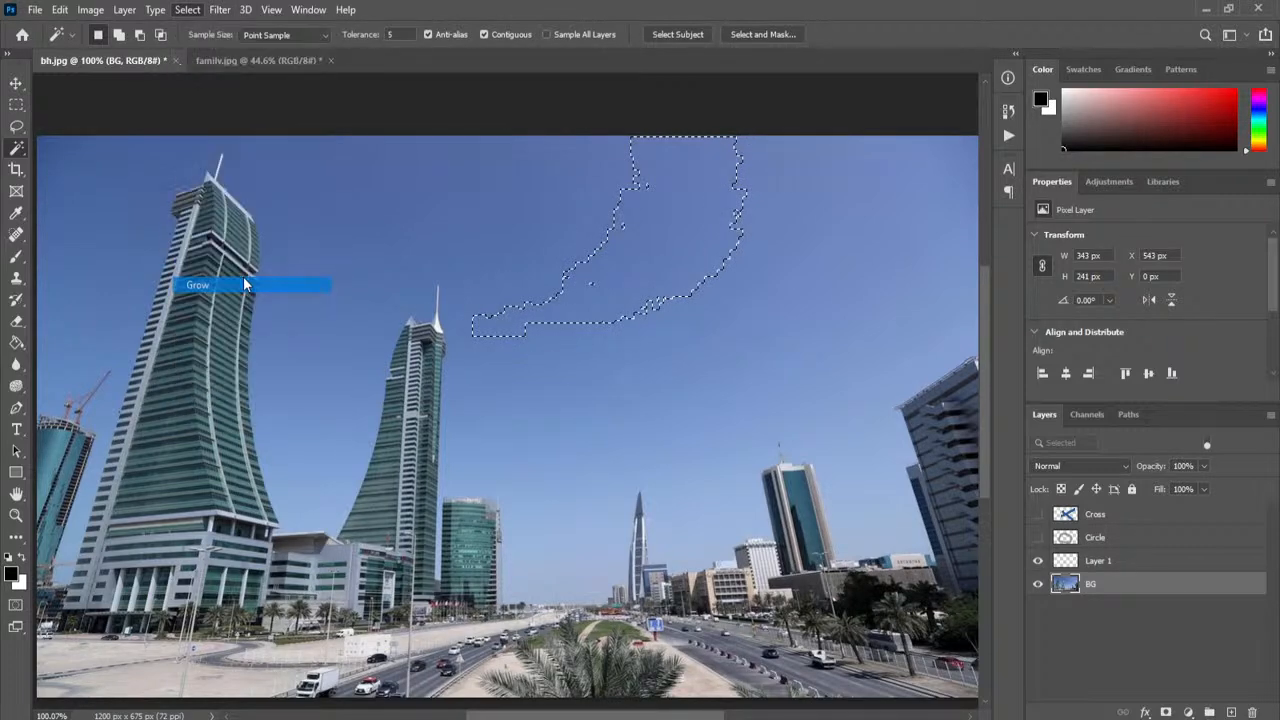
{"action": "left_click", "coordinate": [201, 12]}
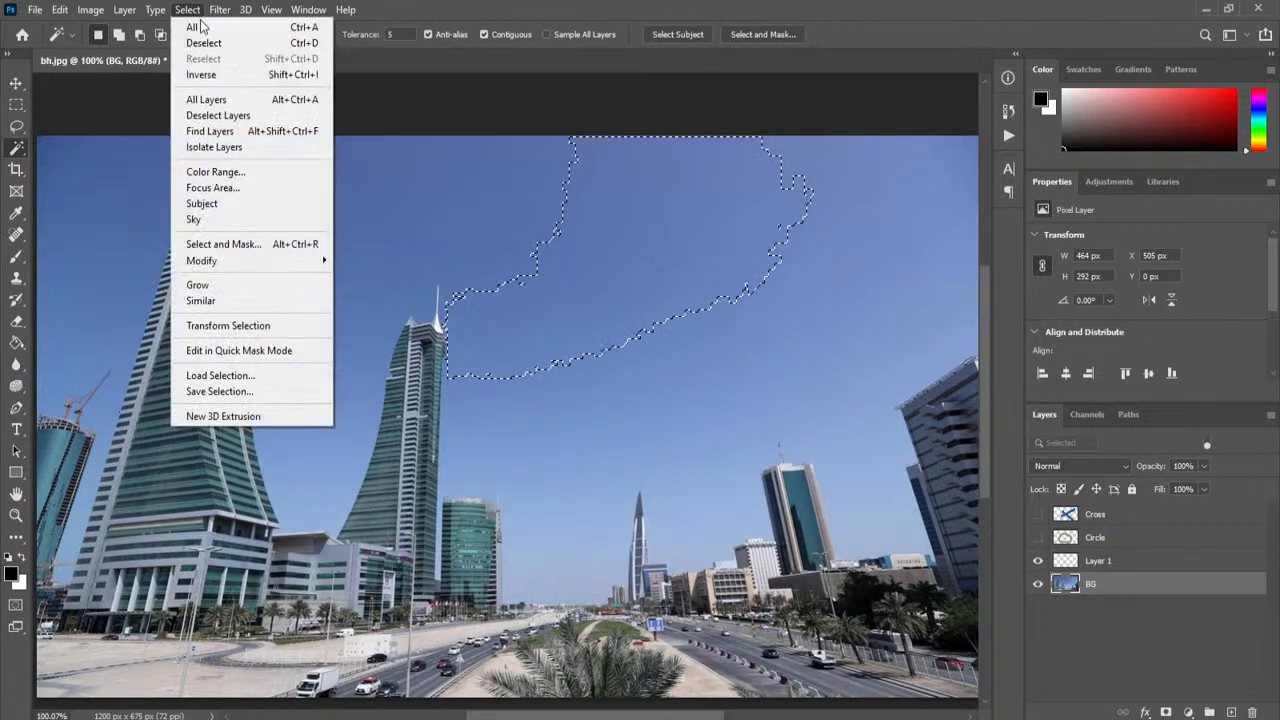
{"action": "left_click", "coordinate": [232, 285]}
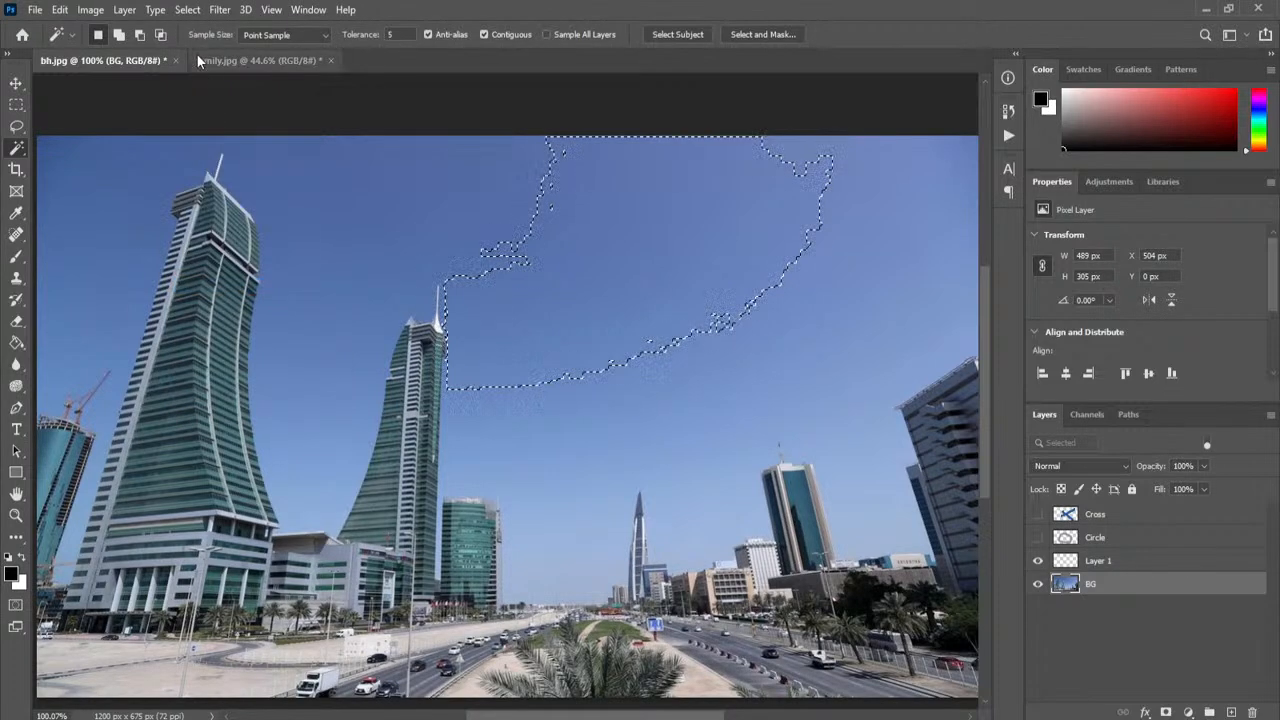
{"action": "left_click", "coordinate": [201, 12]}
{"action": "left_click", "coordinate": [232, 285]}
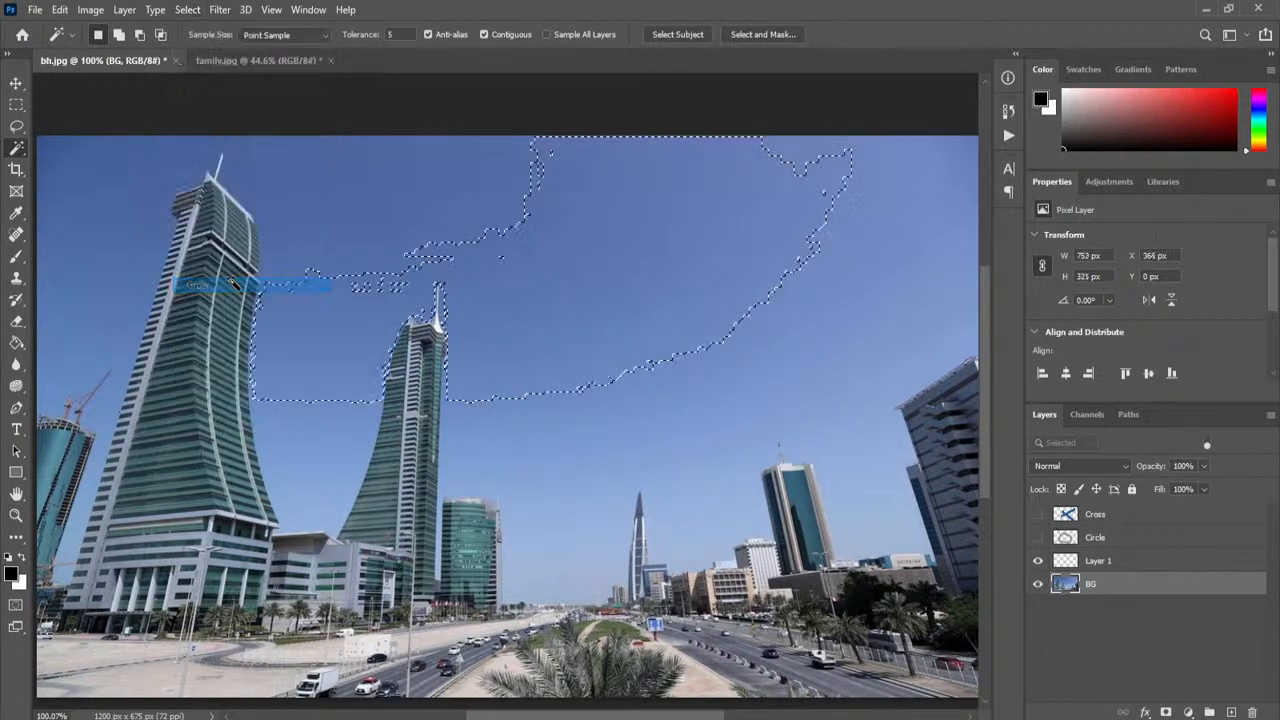
{"action": "left_click", "coordinate": [187, 10]}
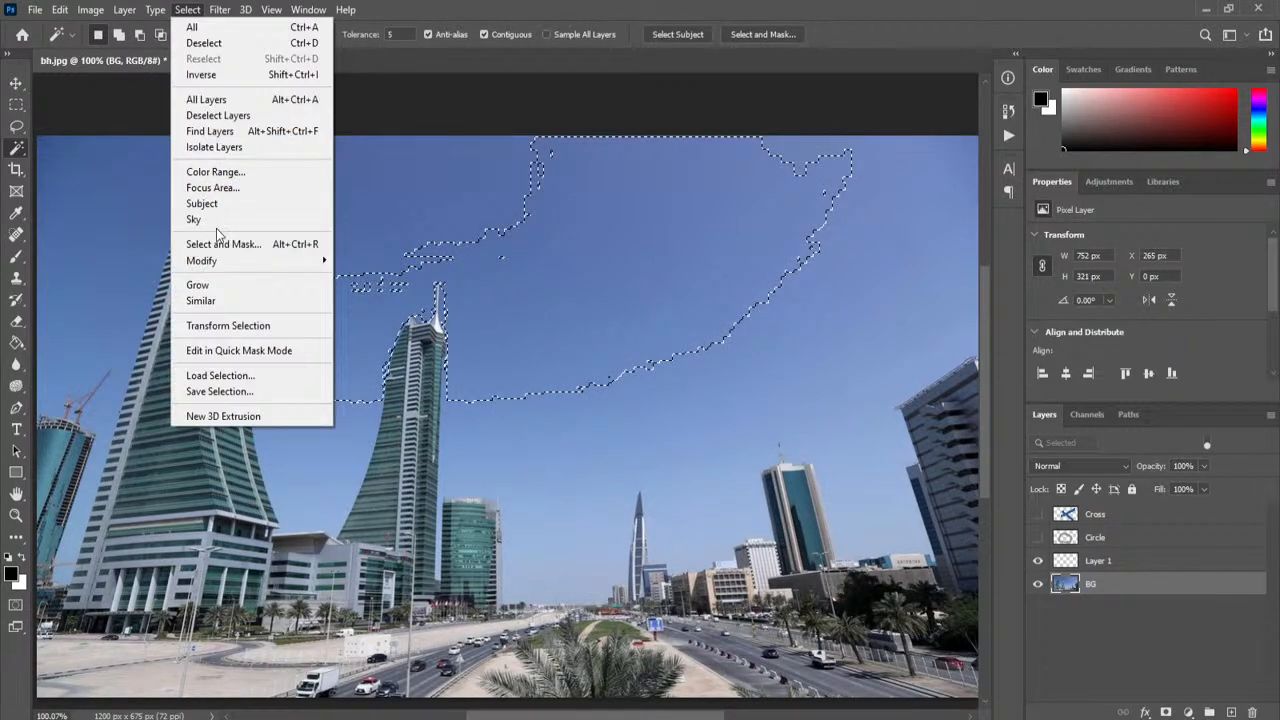
{"action": "left_click", "coordinate": [229, 287]}
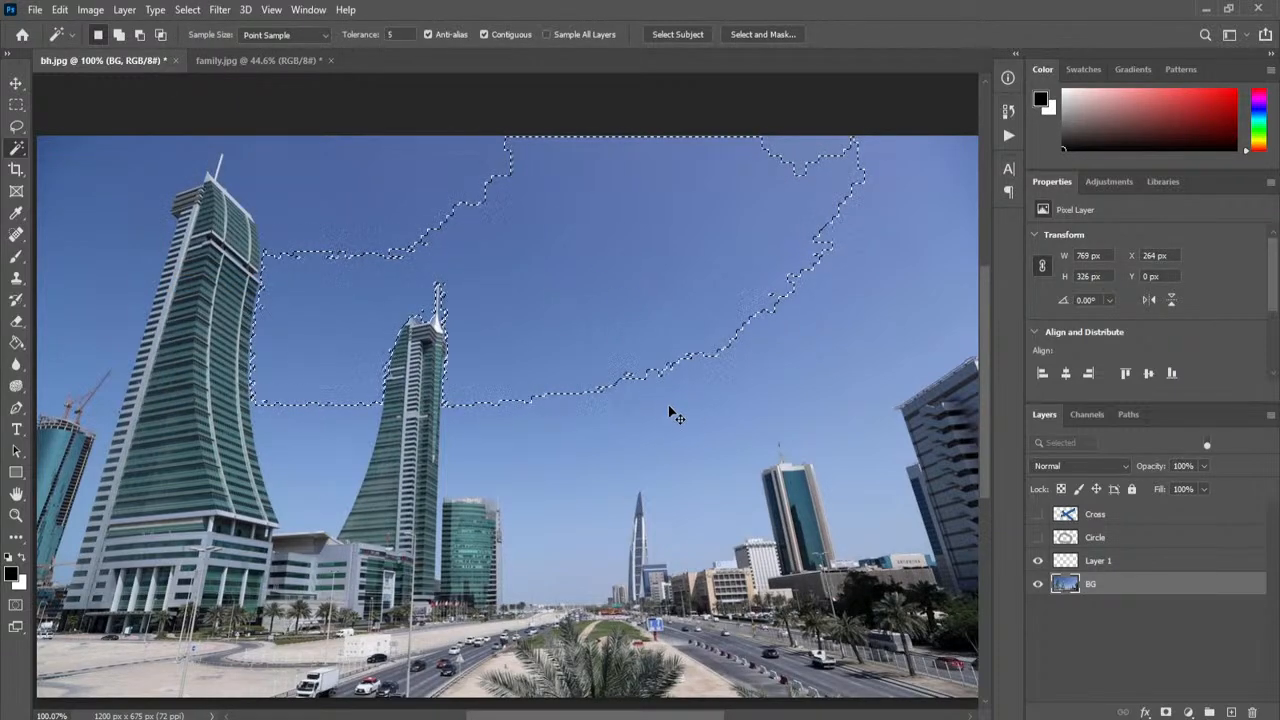
Step: Undo all the Grow operations to return to the initial Magic Wand sky patch
{"action": "key", "text": "ctrl+z"}
{"action": "key", "text": "ctrl+z"}
{"action": "key", "text": "ctrl+z"}
{"action": "left_click_drag", "start_coordinate": [672, 414], "coordinate": [675, 226]}
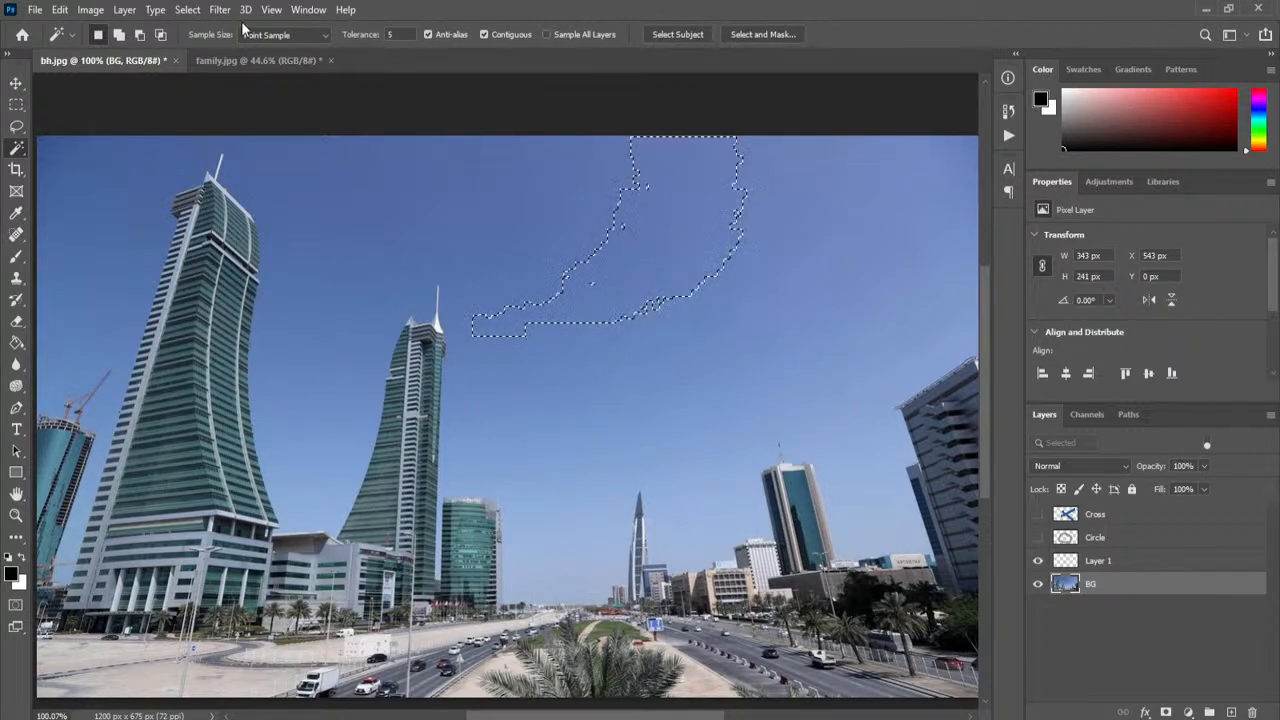
Step: Extend the sky selection with Similar five times across the whole image, and grow it once
{"action": "left_click", "coordinate": [186, 11]}
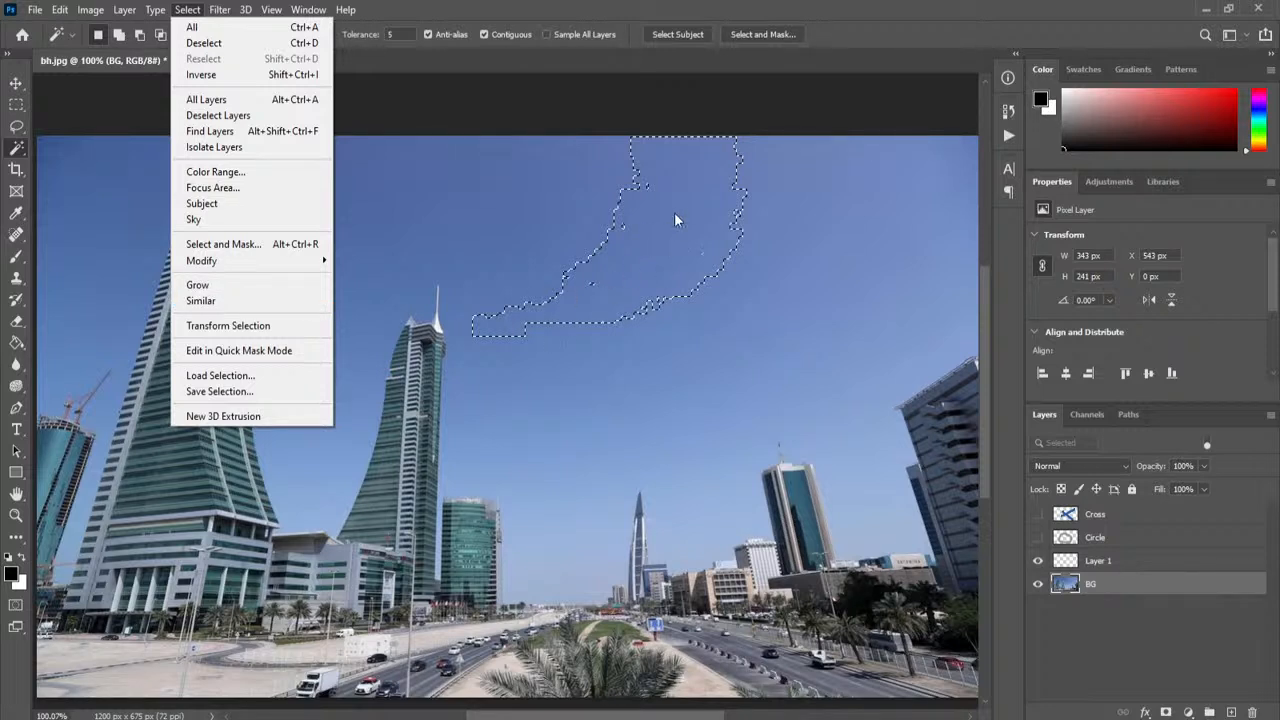
{"action": "left_click", "coordinate": [220, 302]}
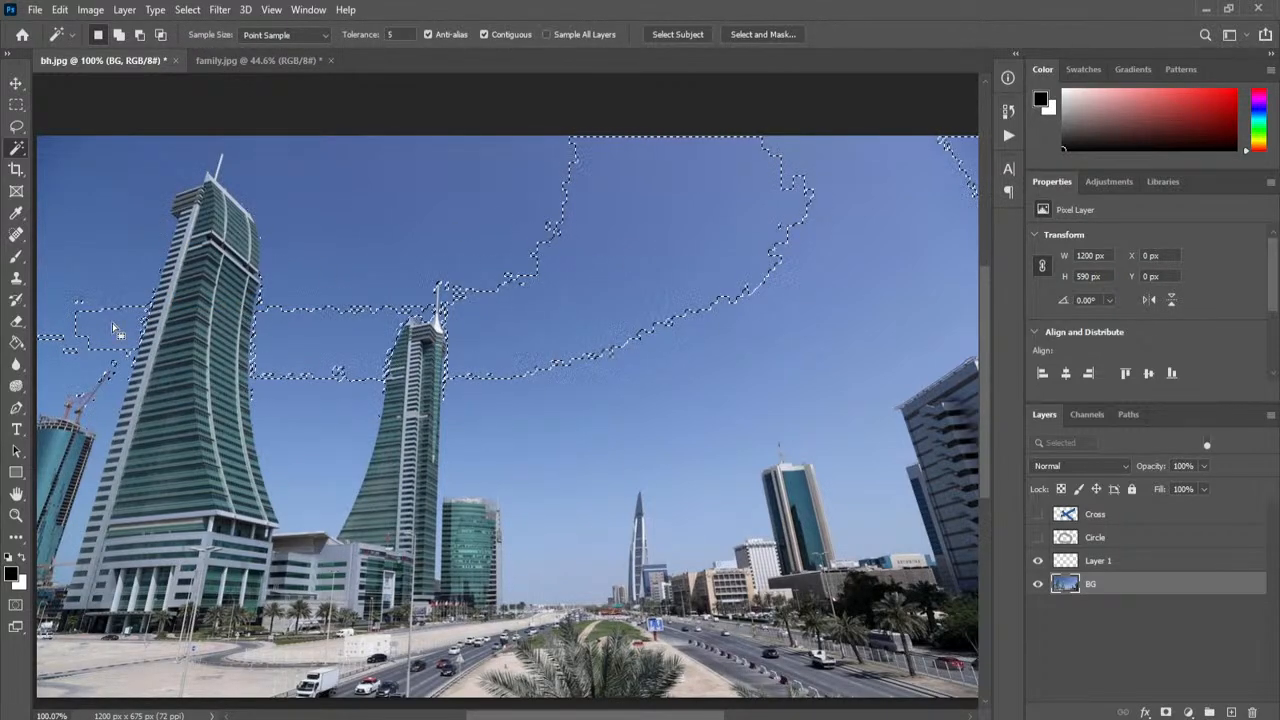
{"action": "left_click", "coordinate": [192, 11]}
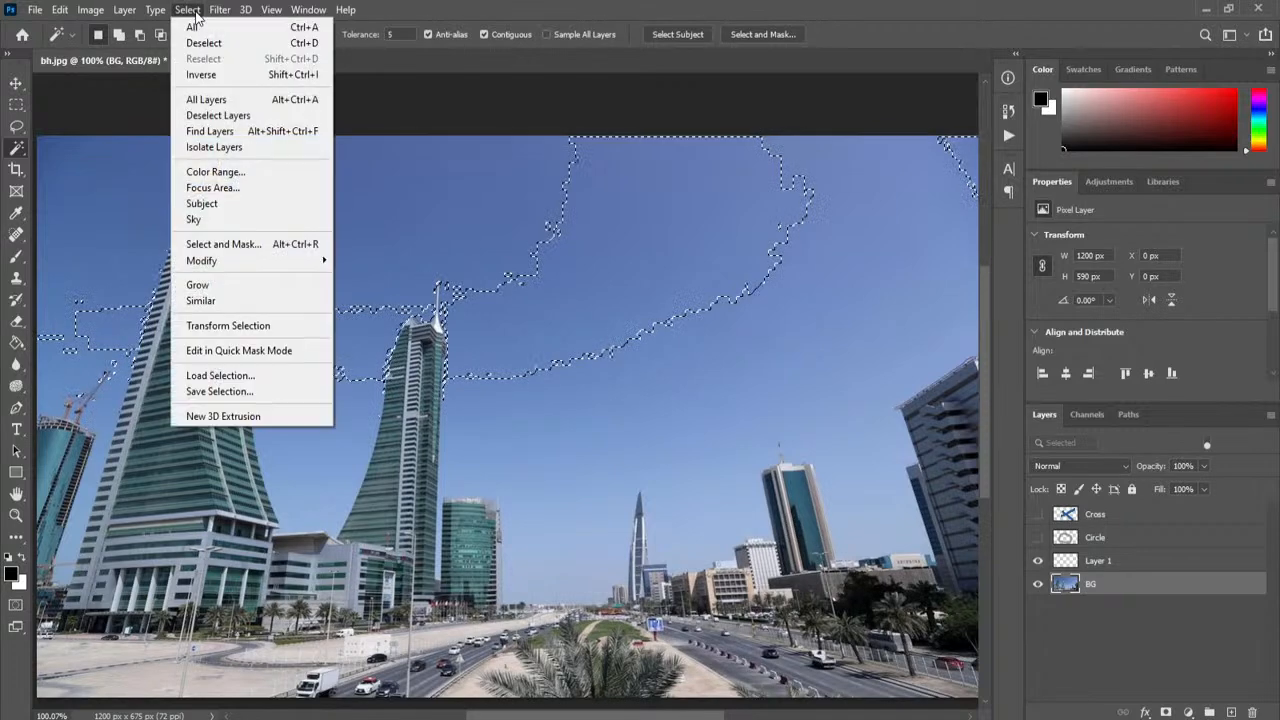
{"action": "left_click", "coordinate": [252, 300]}
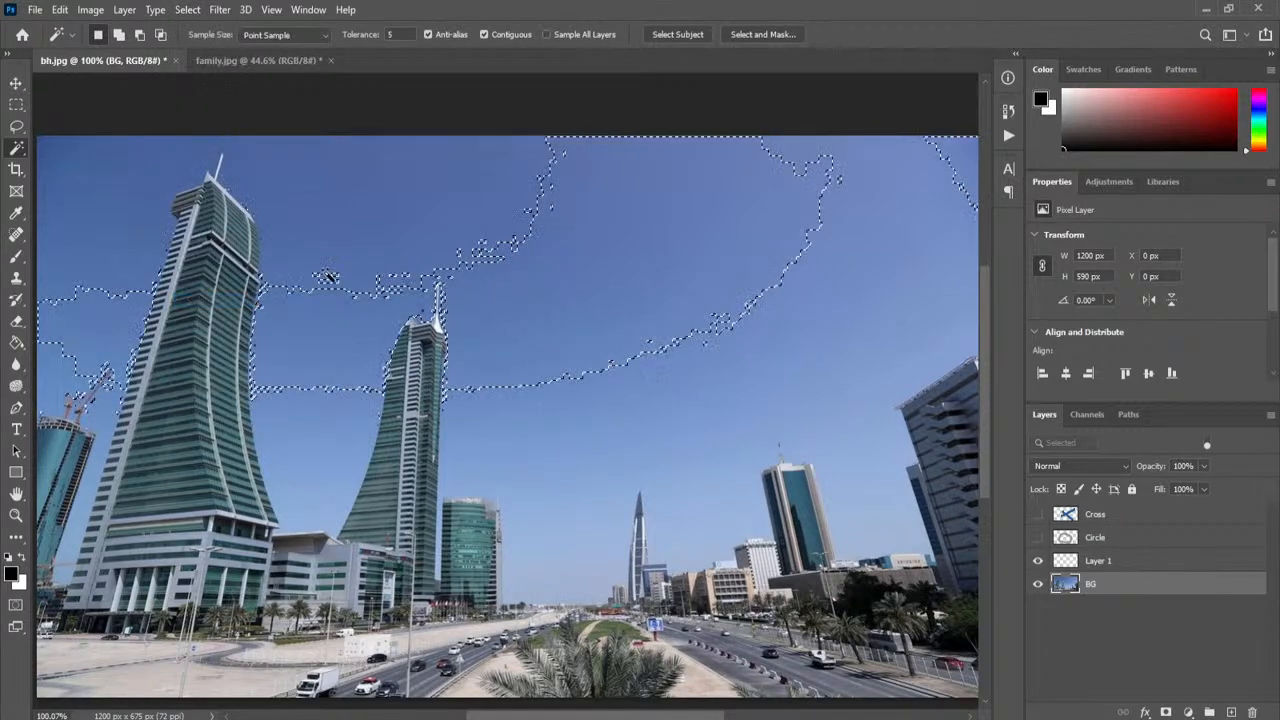
{"action": "left_click", "coordinate": [187, 10]}
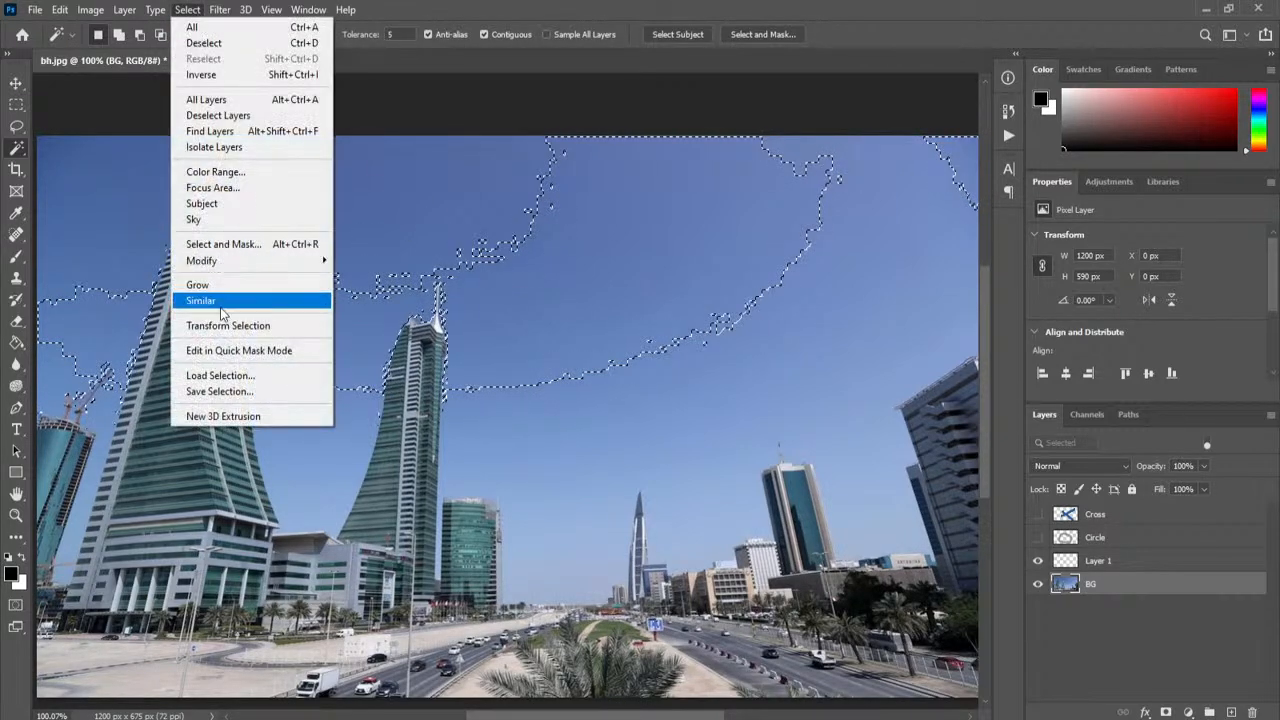
{"action": "left_click", "coordinate": [221, 302]}
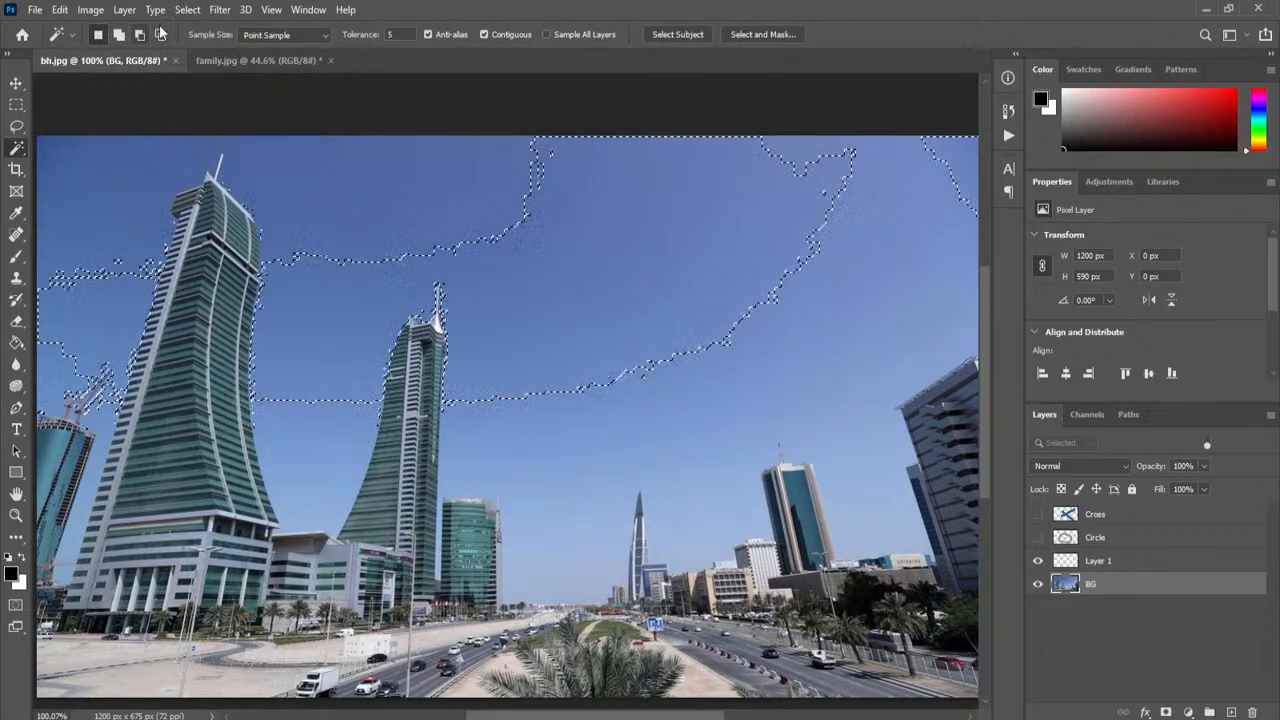
{"action": "left_click", "coordinate": [187, 10]}
{"action": "left_click", "coordinate": [201, 300]}
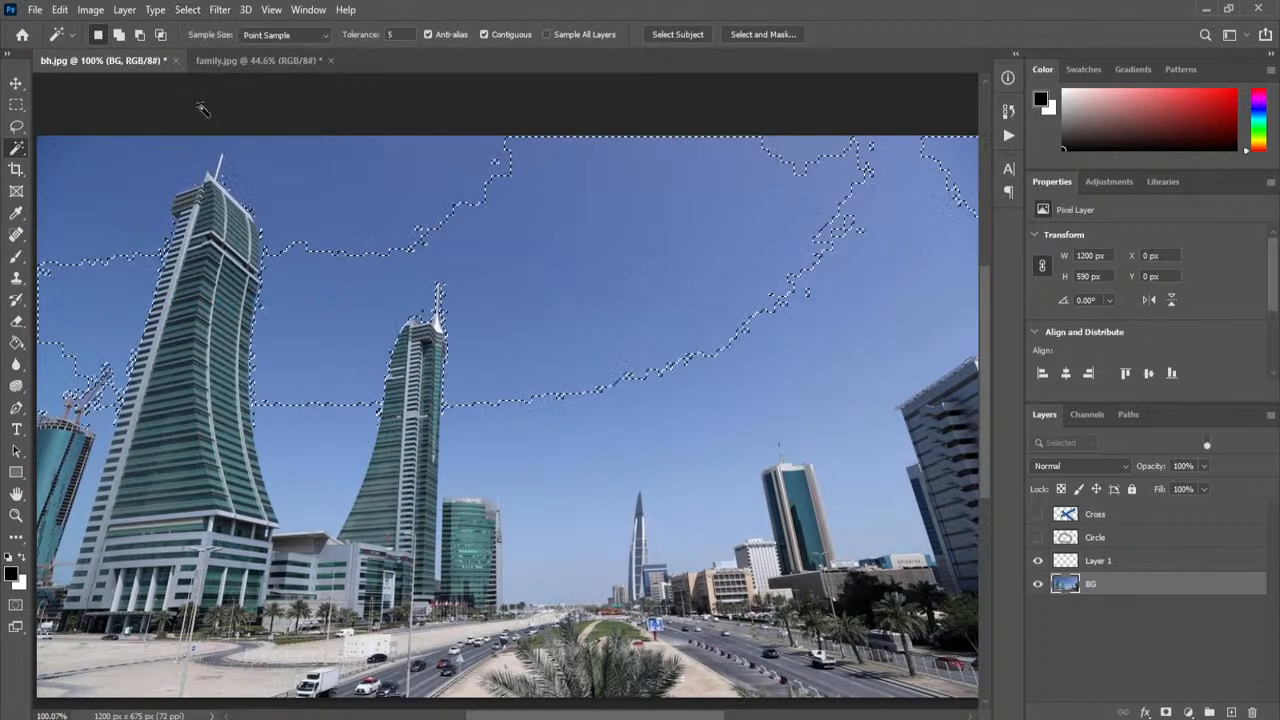
{"action": "left_click", "coordinate": [187, 10]}
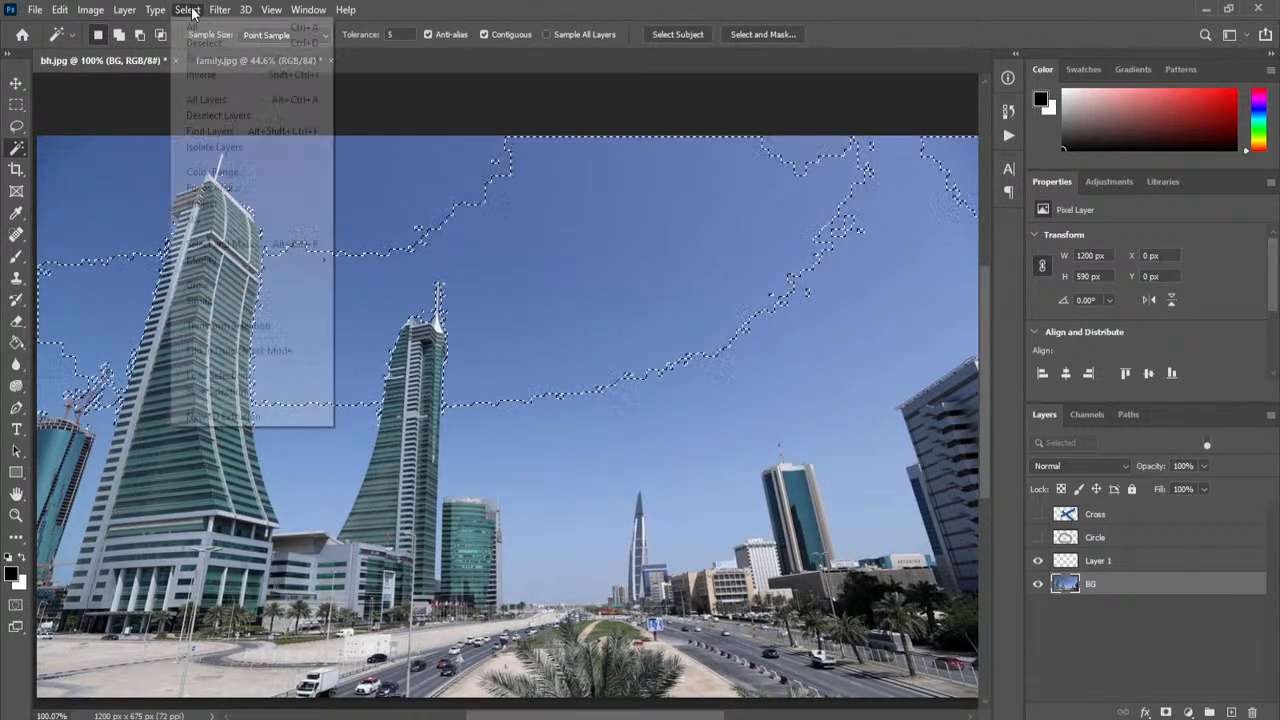
{"action": "left_click", "coordinate": [259, 312]}
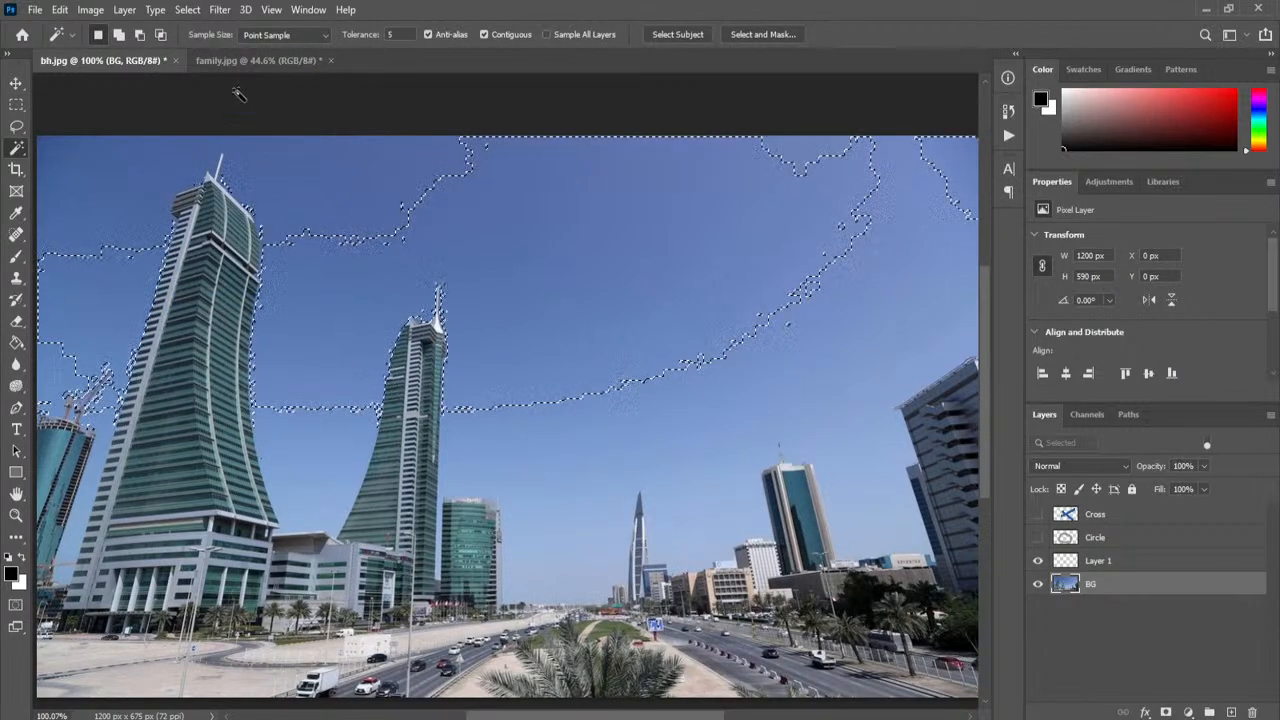
{"action": "left_click", "coordinate": [187, 10]}
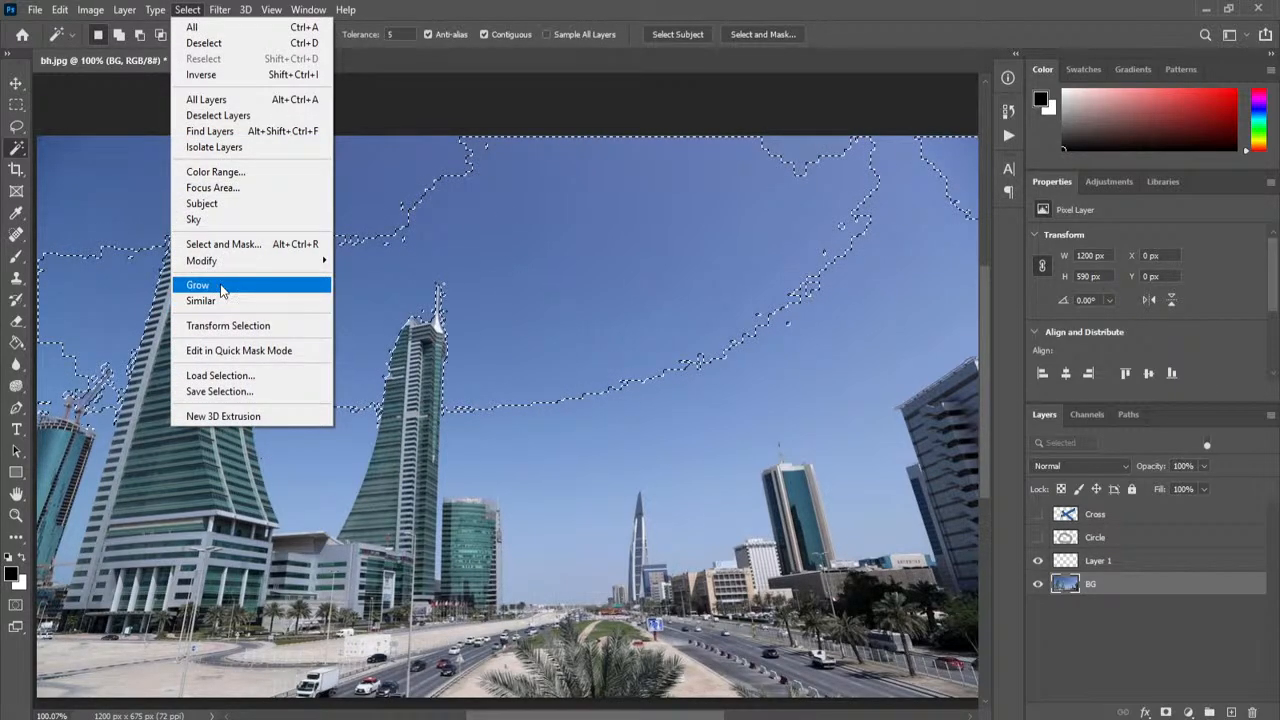
{"action": "left_click", "coordinate": [222, 288]}
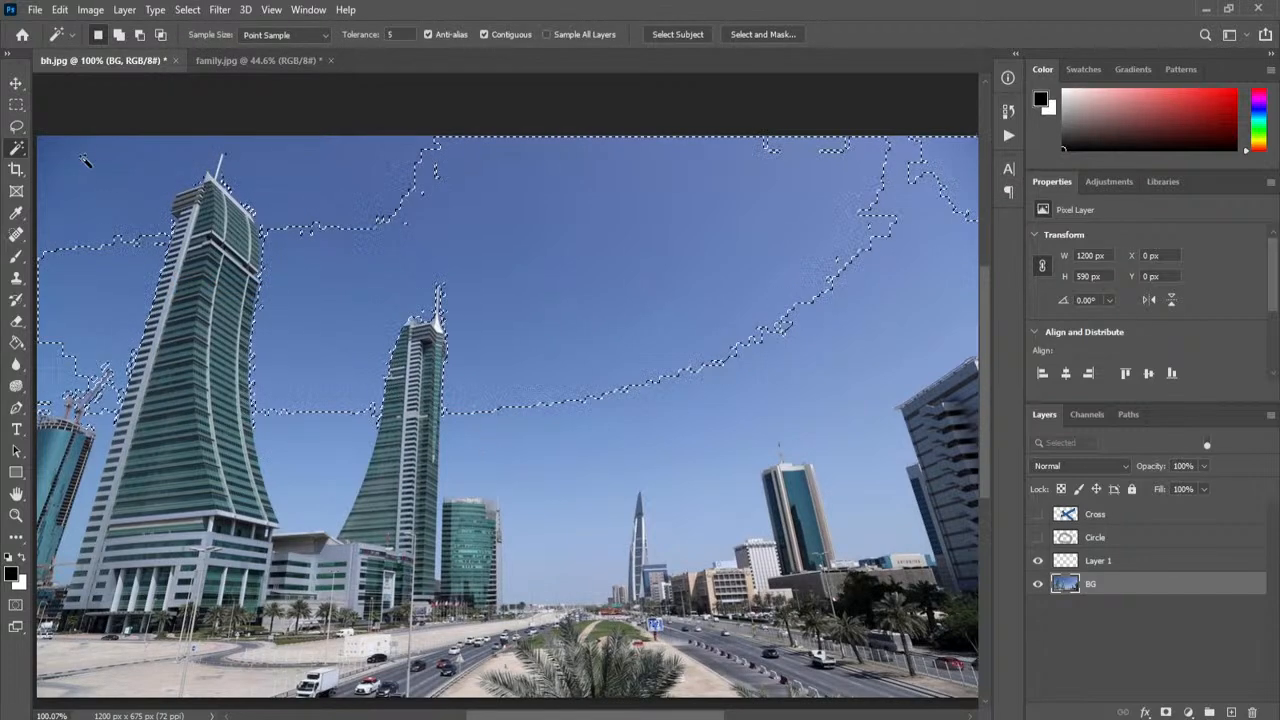
Step: Replace the sky selection with a rectangular marquee of about 318 × 281 px in the open sky beside the second tower
{"action": "left_click", "coordinate": [18, 104]}
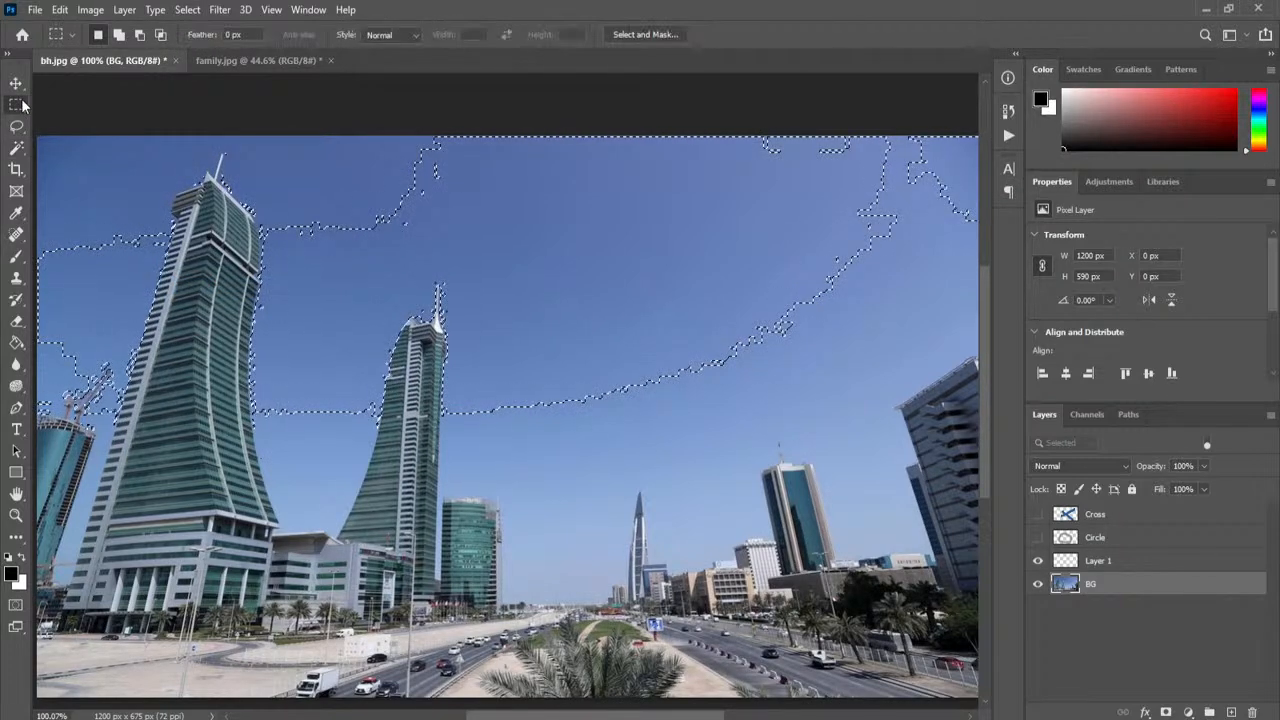
{"action": "left_click", "coordinate": [570, 458]}
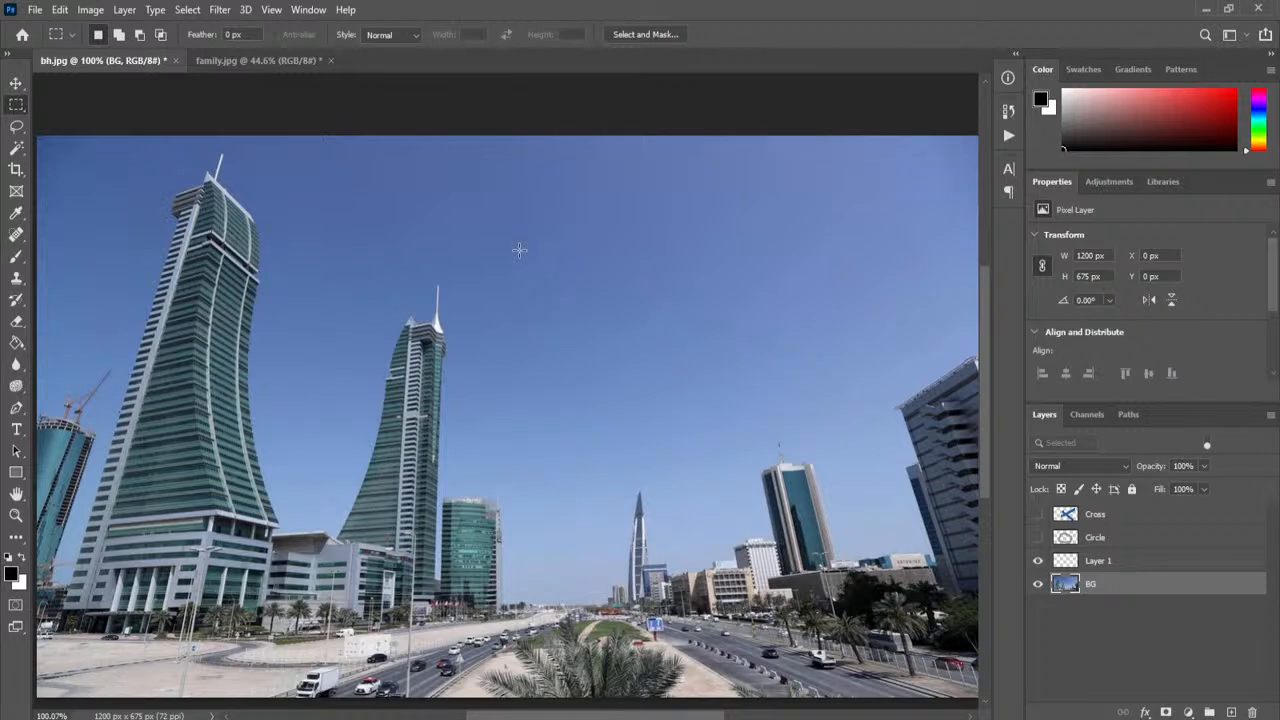
{"action": "left_click_drag", "start_coordinate": [375, 240], "coordinate": [599, 440]}
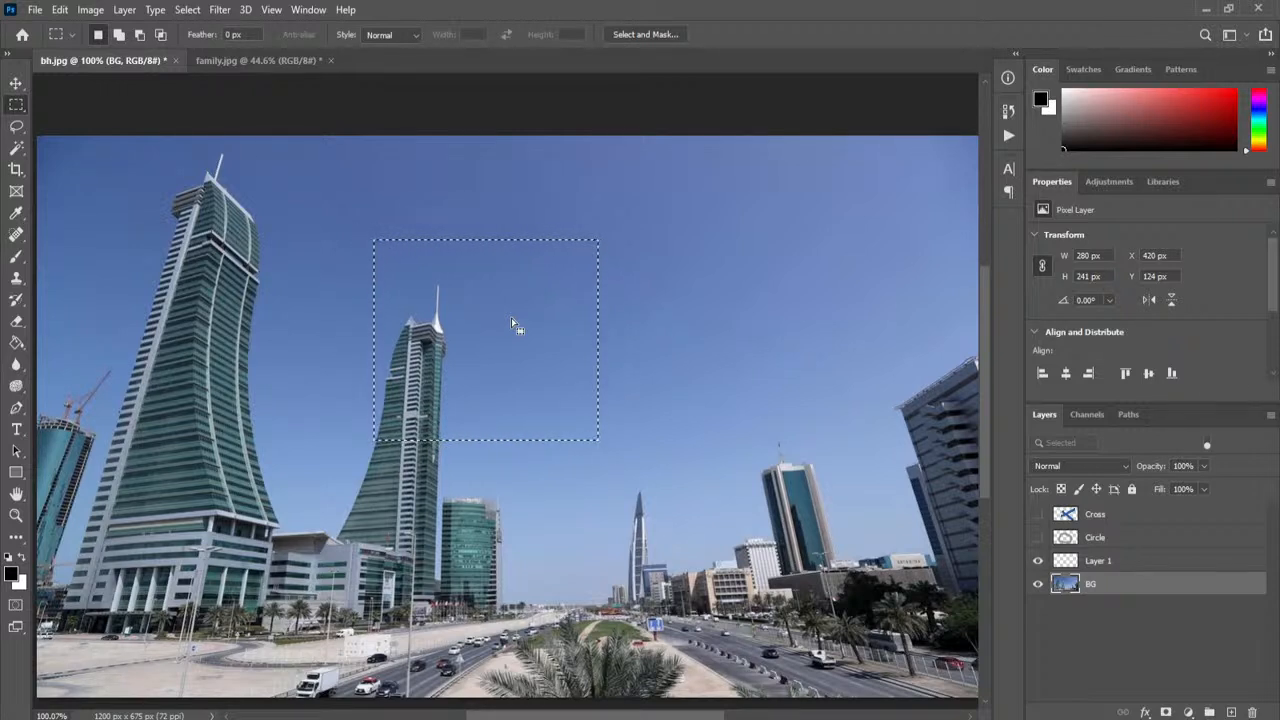
{"action": "left_click_drag", "start_coordinate": [342, 210], "coordinate": [640, 488]}
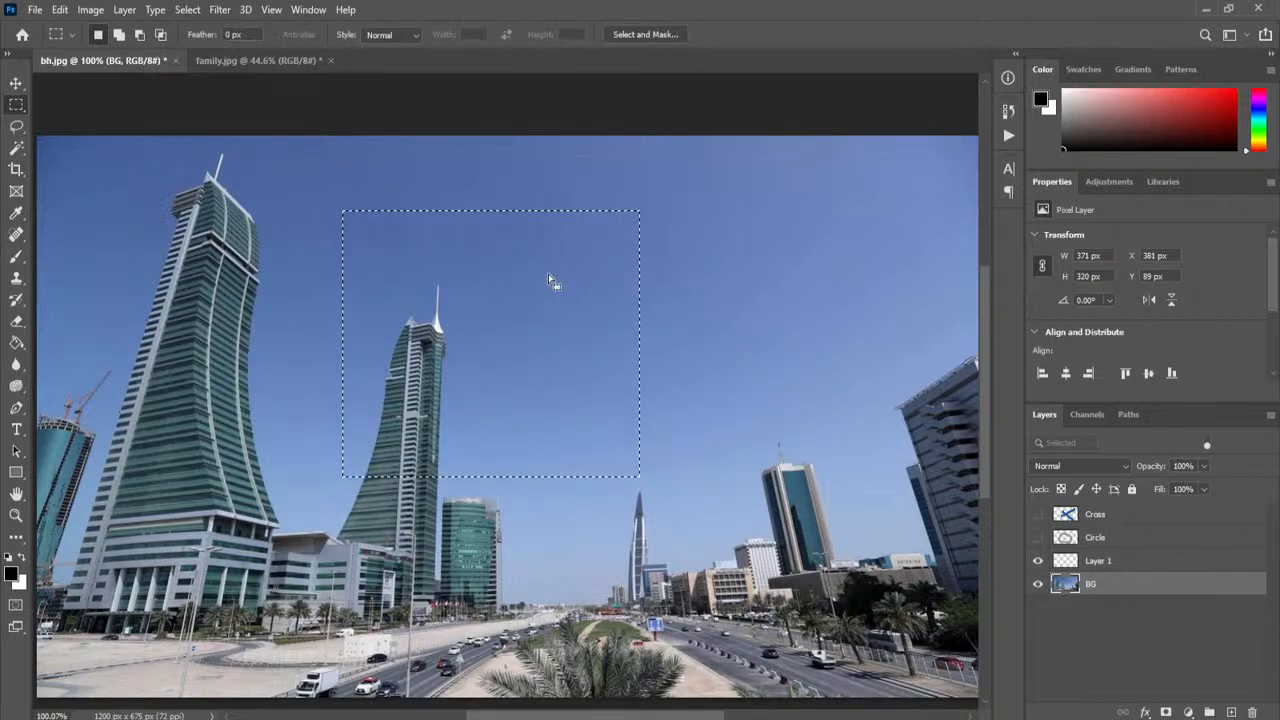
{"action": "left_click", "coordinate": [478, 187]}
{"action": "left_click_drag", "start_coordinate": [485, 214], "coordinate": [740, 448]}
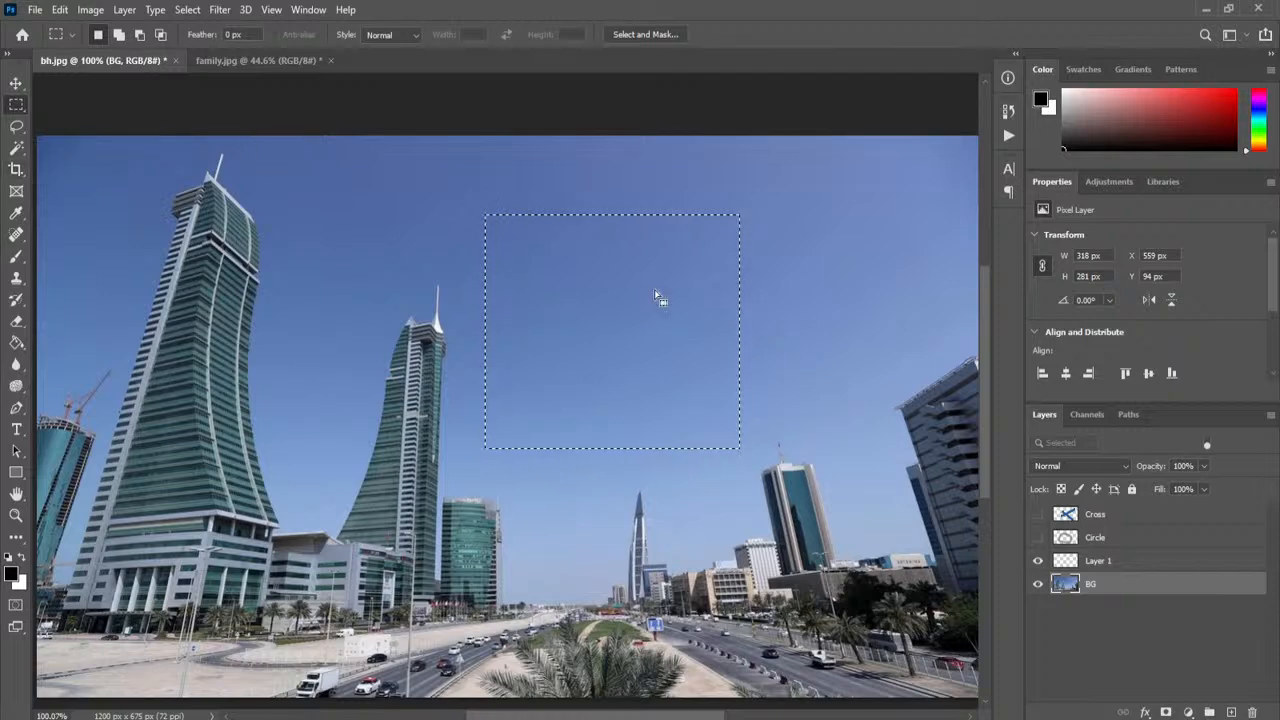
Step: Transform the rectangular selection in the sky, resizing its outline to about 103% width and 70% height
{"action": "left_click", "coordinate": [188, 10]}
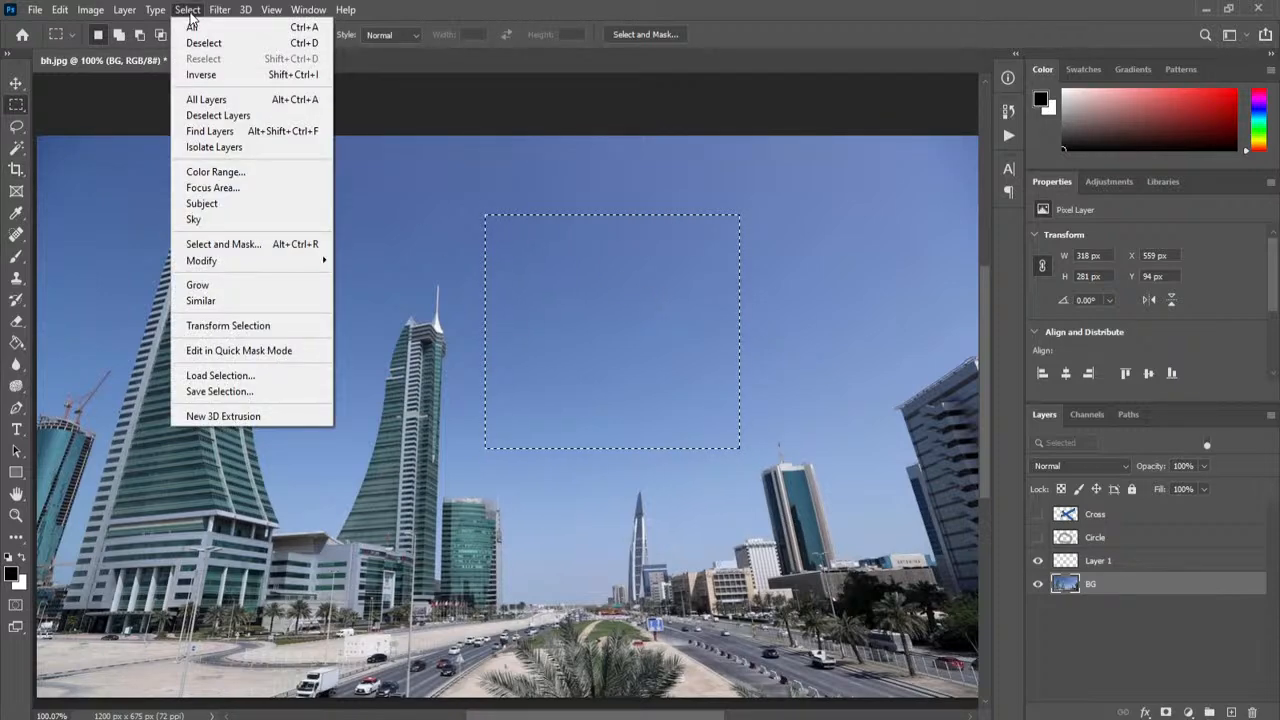
{"action": "left_click", "coordinate": [287, 326]}
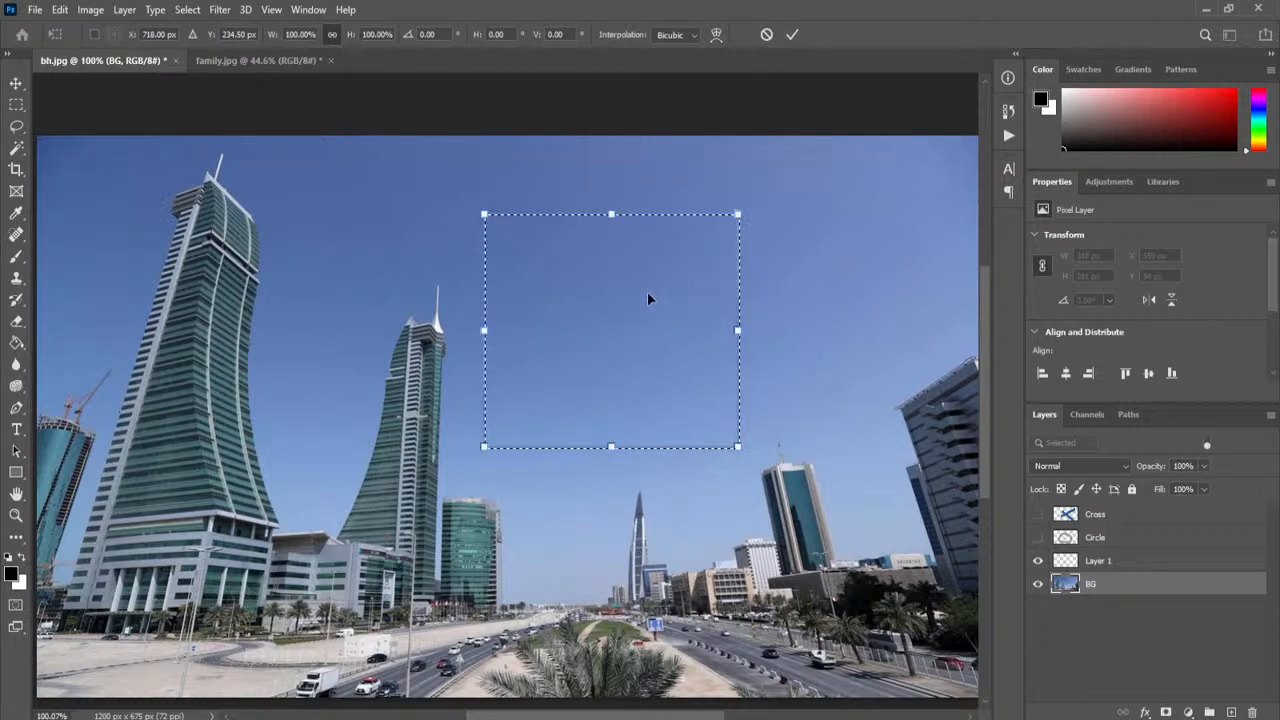
{"action": "left_click_drag", "start_coordinate": [611, 214], "coordinate": [642, 270]}
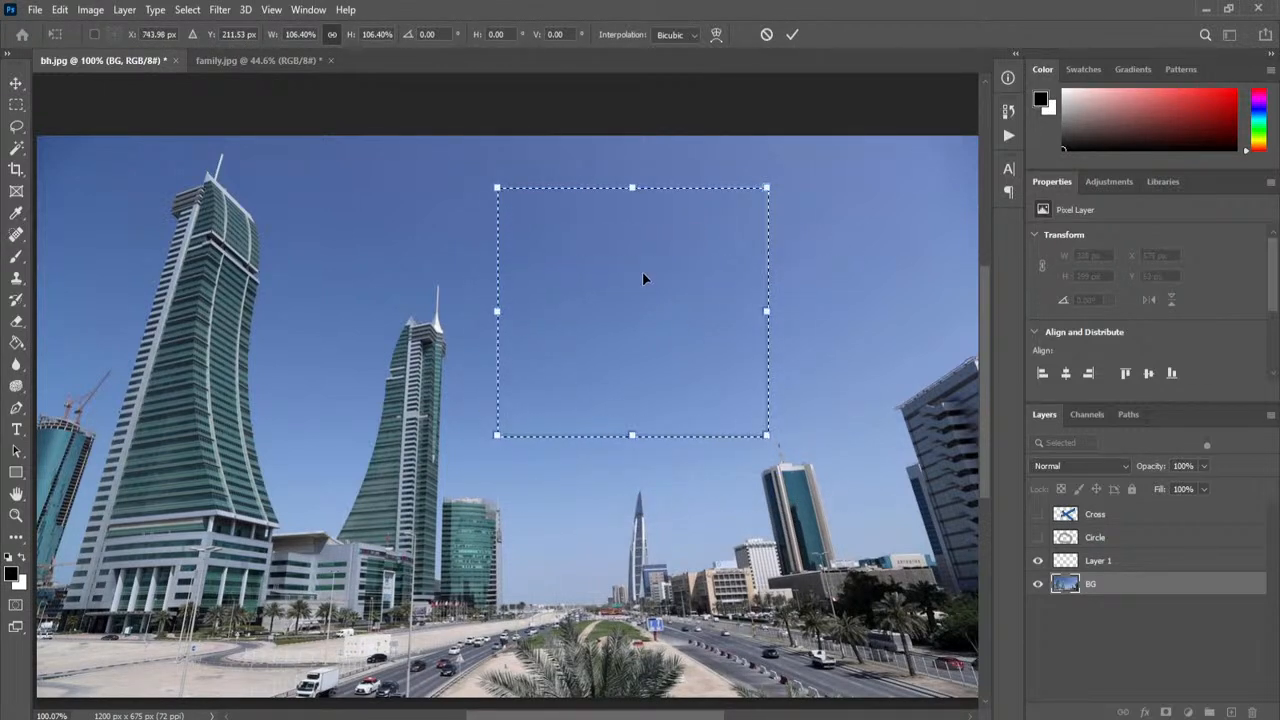
{"action": "left_click_drag", "start_coordinate": [631, 207], "coordinate": [632, 239]}
{"action": "left_click_drag", "start_coordinate": [766, 328], "coordinate": [819, 326]}
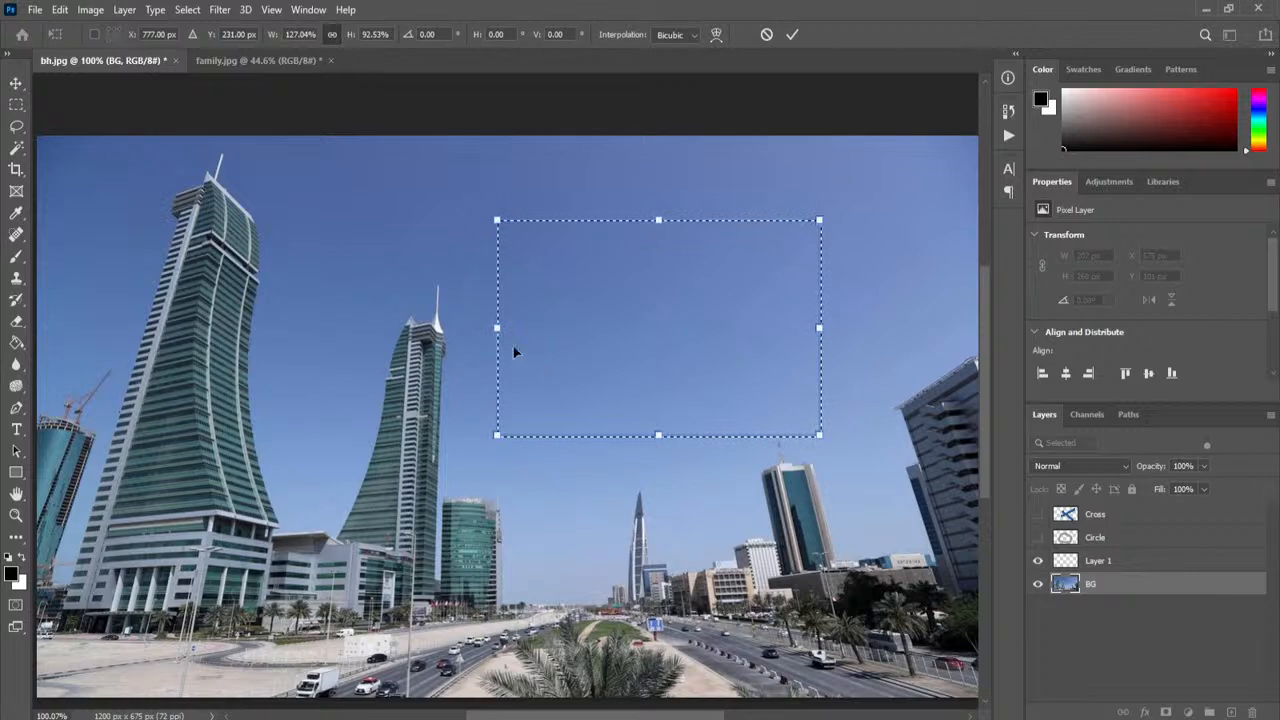
{"action": "mouse_move", "coordinate": [497, 327]}
{"action": "left_mouse_down"}
{"action": "mouse_move", "coordinate": [462, 326]}
{"action": "mouse_move", "coordinate": [628, 328]}
{"action": "mouse_move", "coordinate": [475, 328]}
{"action": "left_mouse_up"}
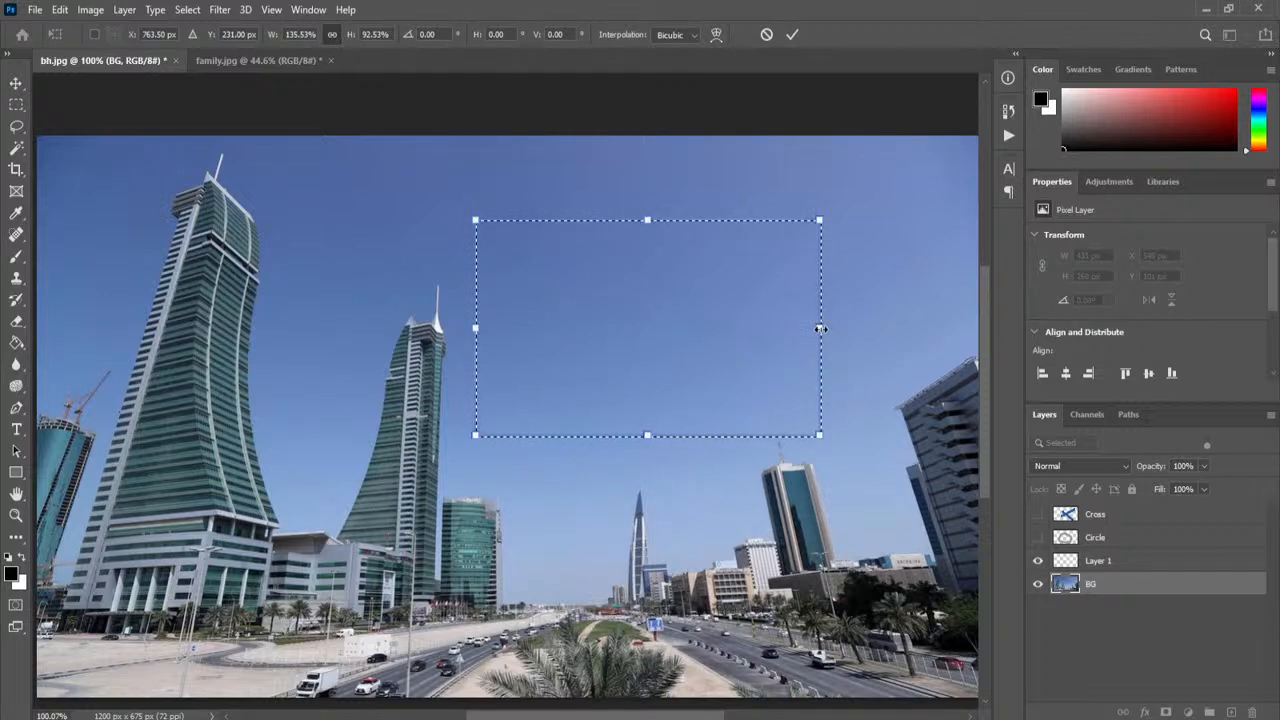
{"action": "left_click_drag", "start_coordinate": [820, 328], "coordinate": [746, 325]}
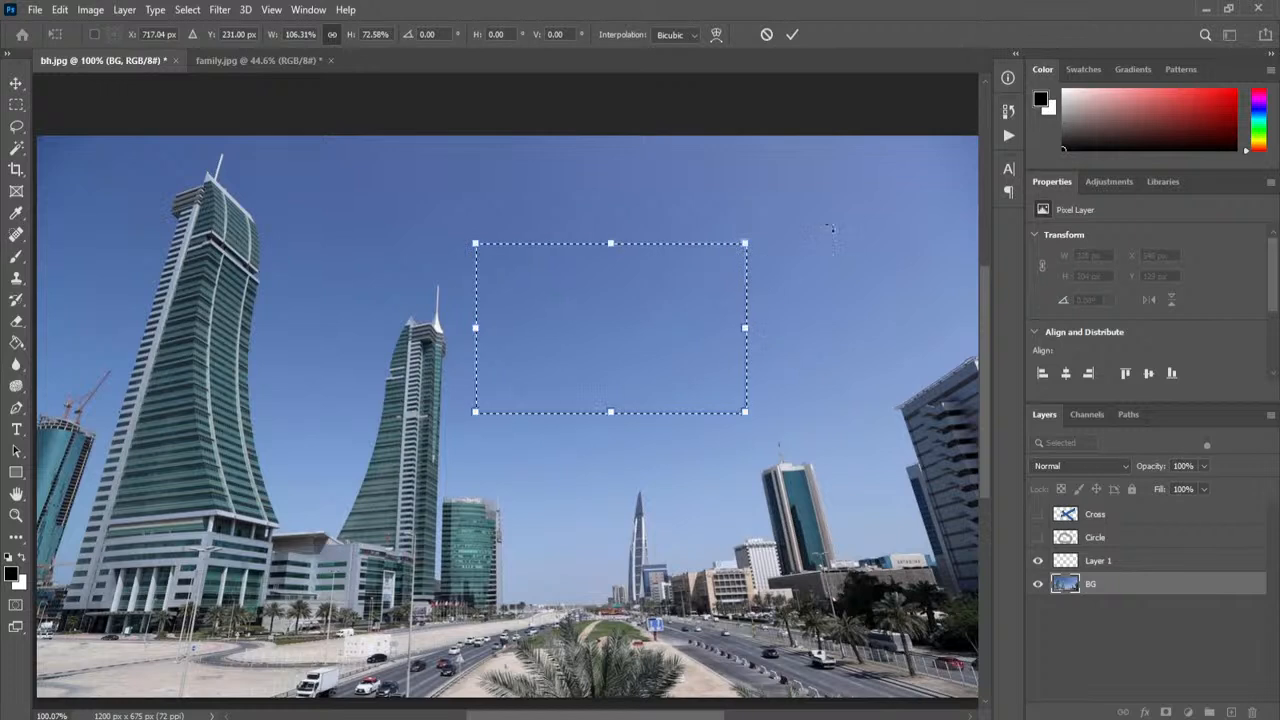
{"action": "mouse_move", "coordinate": [745, 411]}
{"action": "left_mouse_down"}
{"action": "mouse_move", "coordinate": [807, 452]}
{"action": "mouse_move", "coordinate": [763, 411]}
{"action": "mouse_move", "coordinate": [737, 407]}
{"action": "left_mouse_up"}
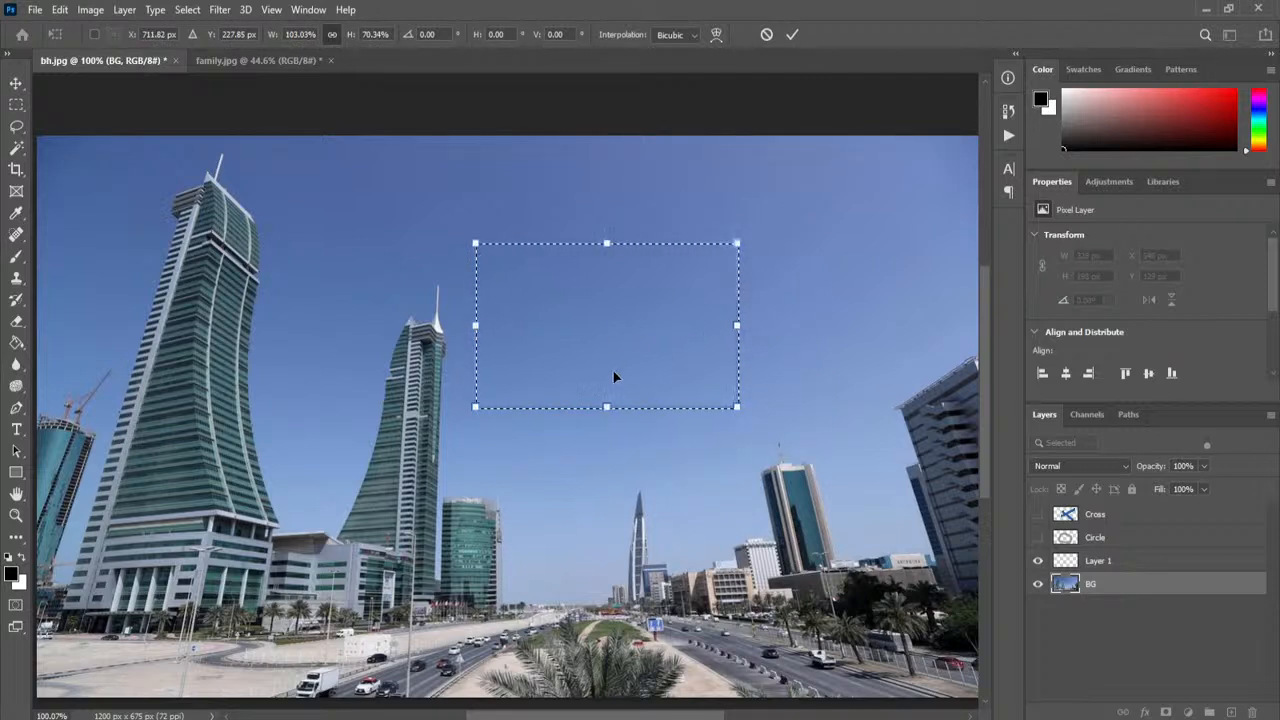
Step: Fit the transformed selection around the second tower at about 328 × 447 px, apply it, and clear the selection
{"action": "left_click_drag", "start_coordinate": [614, 376], "coordinate": [447, 365]}
{"action": "left_click_drag", "start_coordinate": [430, 418], "coordinate": [432, 622]}
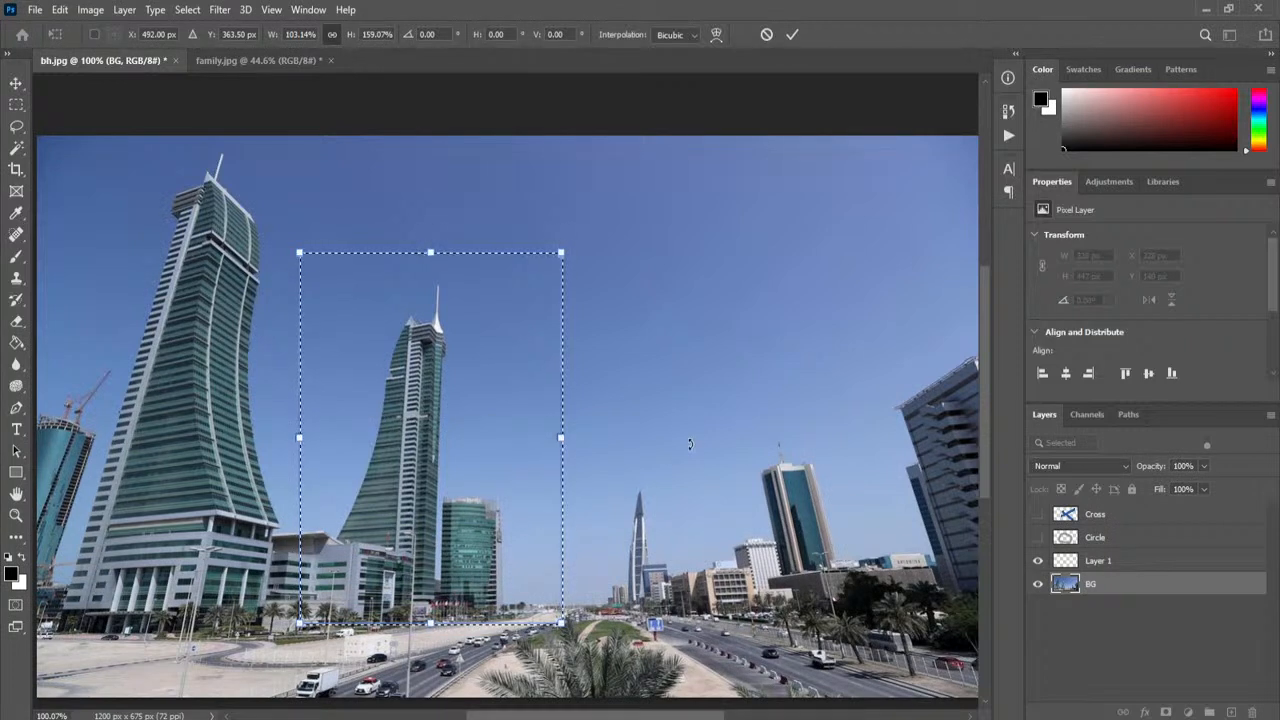
{"action": "left_click", "coordinate": [792, 35]}
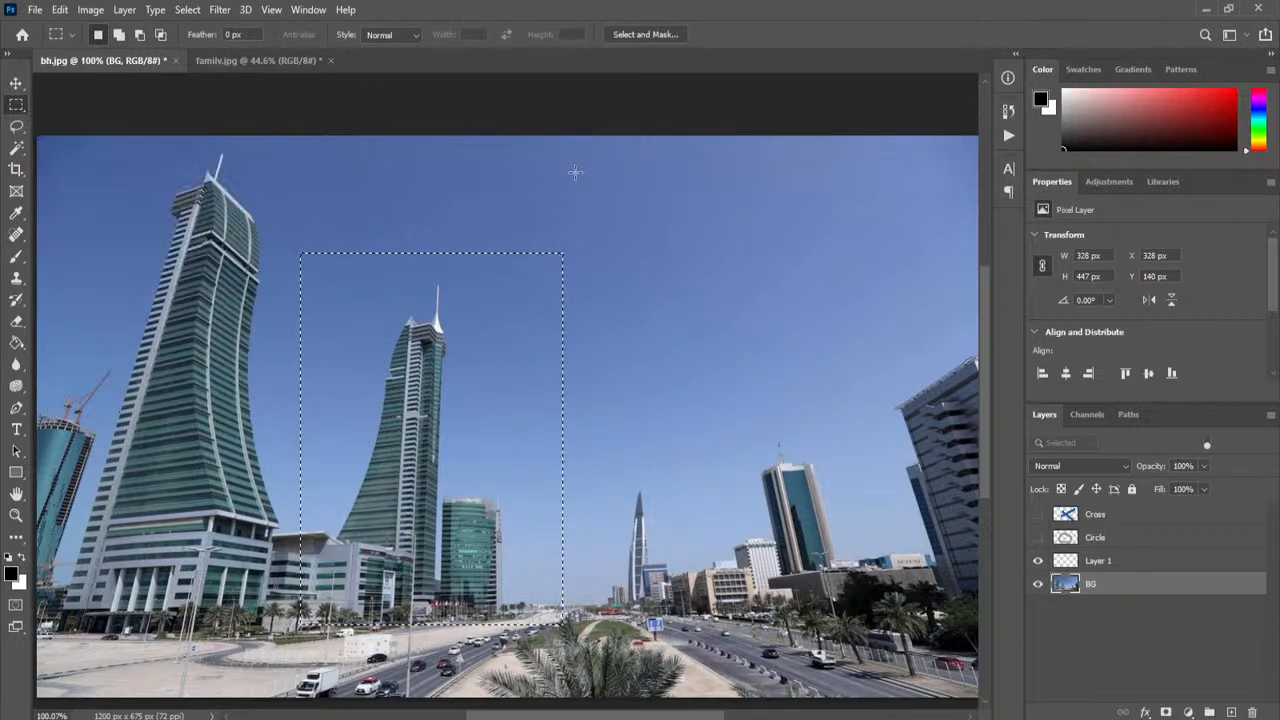
{"action": "left_click", "coordinate": [577, 124]}
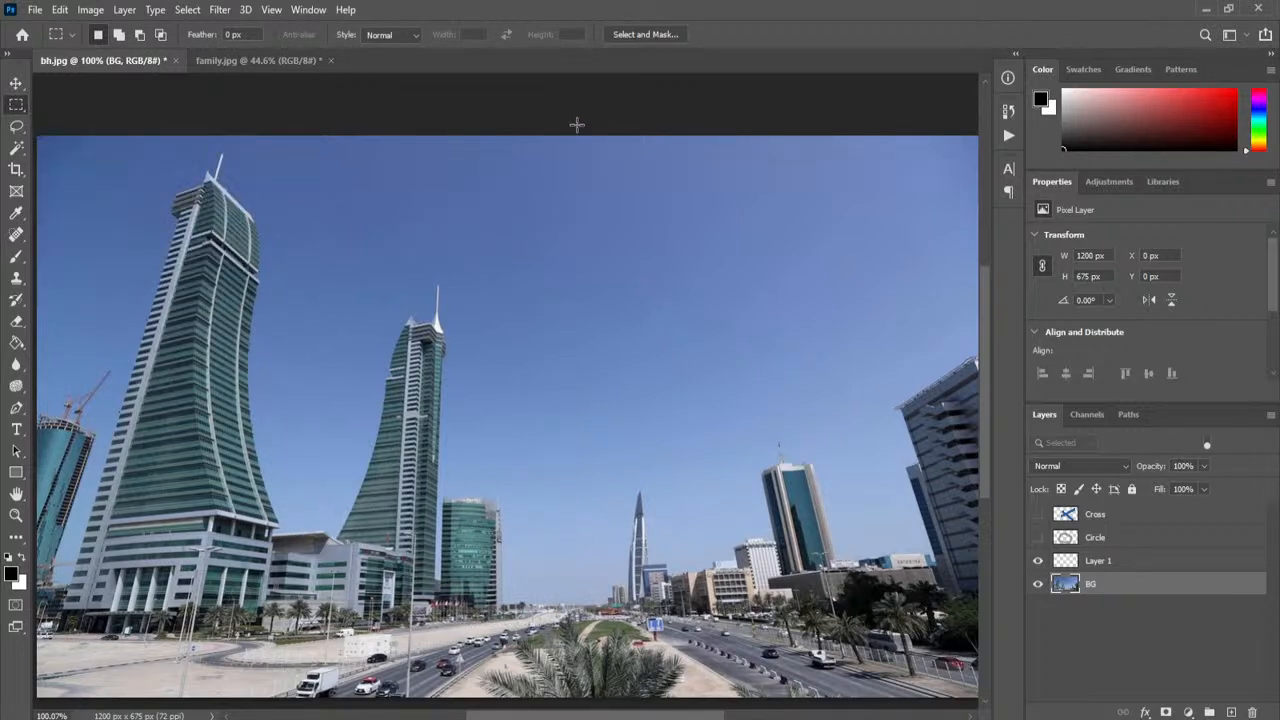